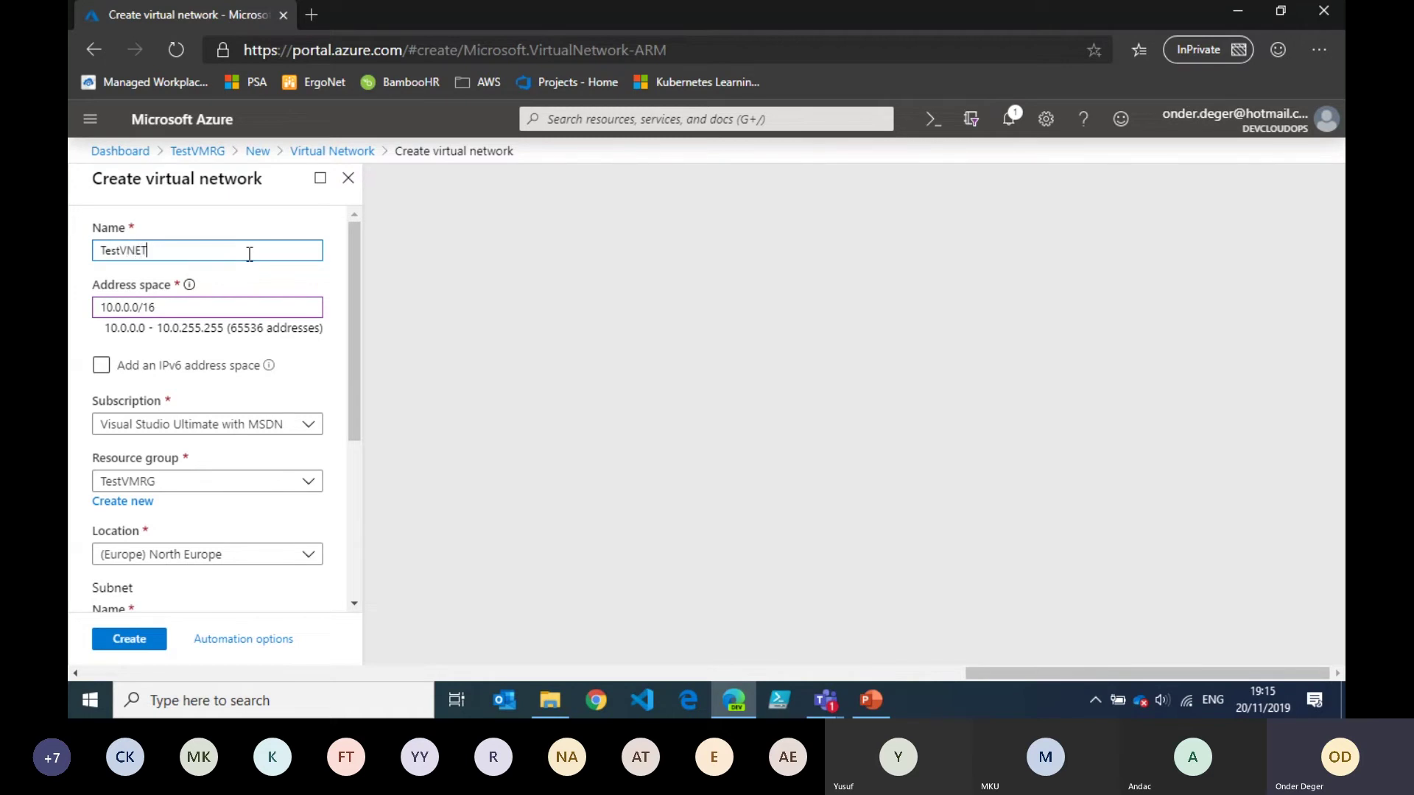
Set the virtual network's address space to 192.168.0.0/16.
key("Tab")
type("192.168.0.0")
left_click(358, 351)
left_click_drag(357, 351, 356, 453)
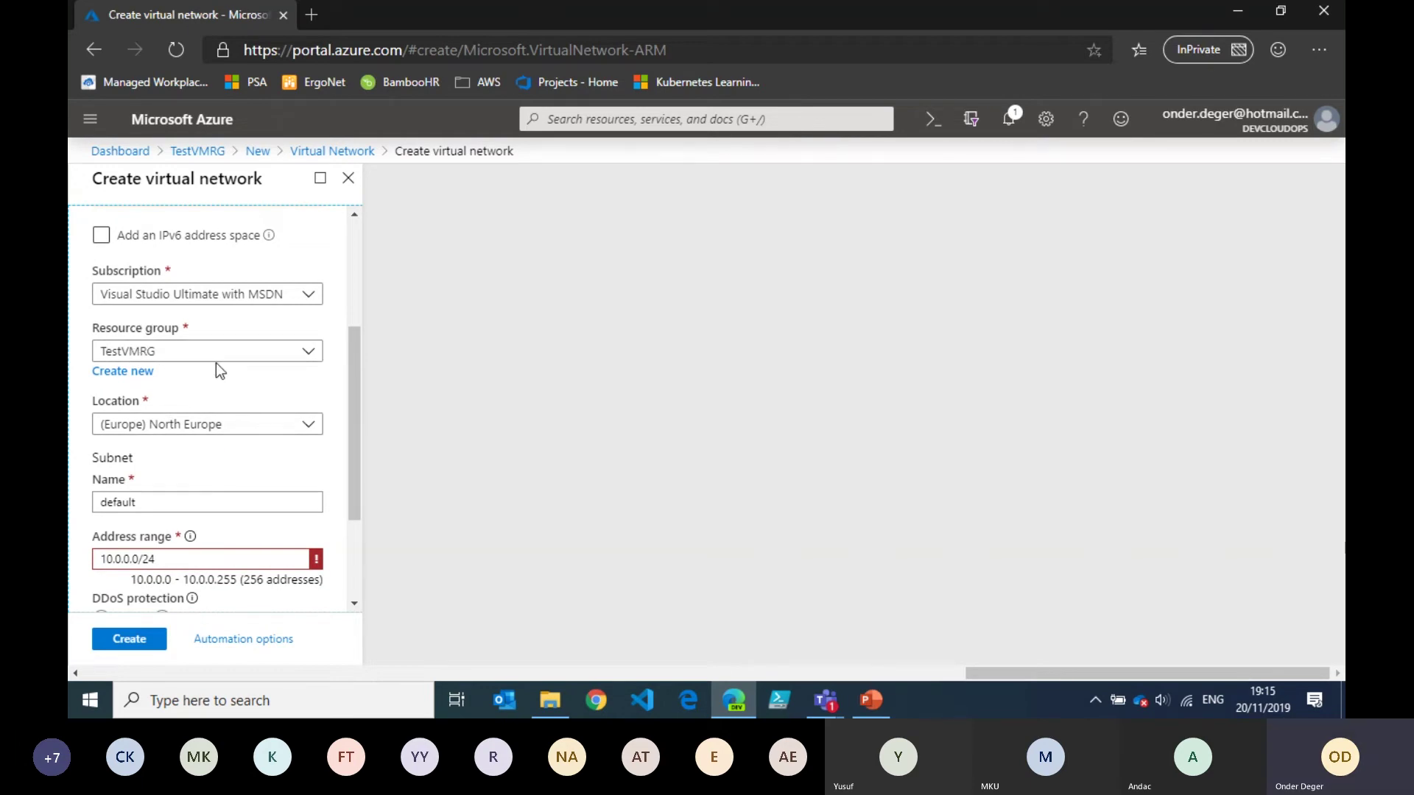
Rename the default subnet to Internal with range 192.168.1.0/24 and create the network.
scroll(215, 363, "down", 1)
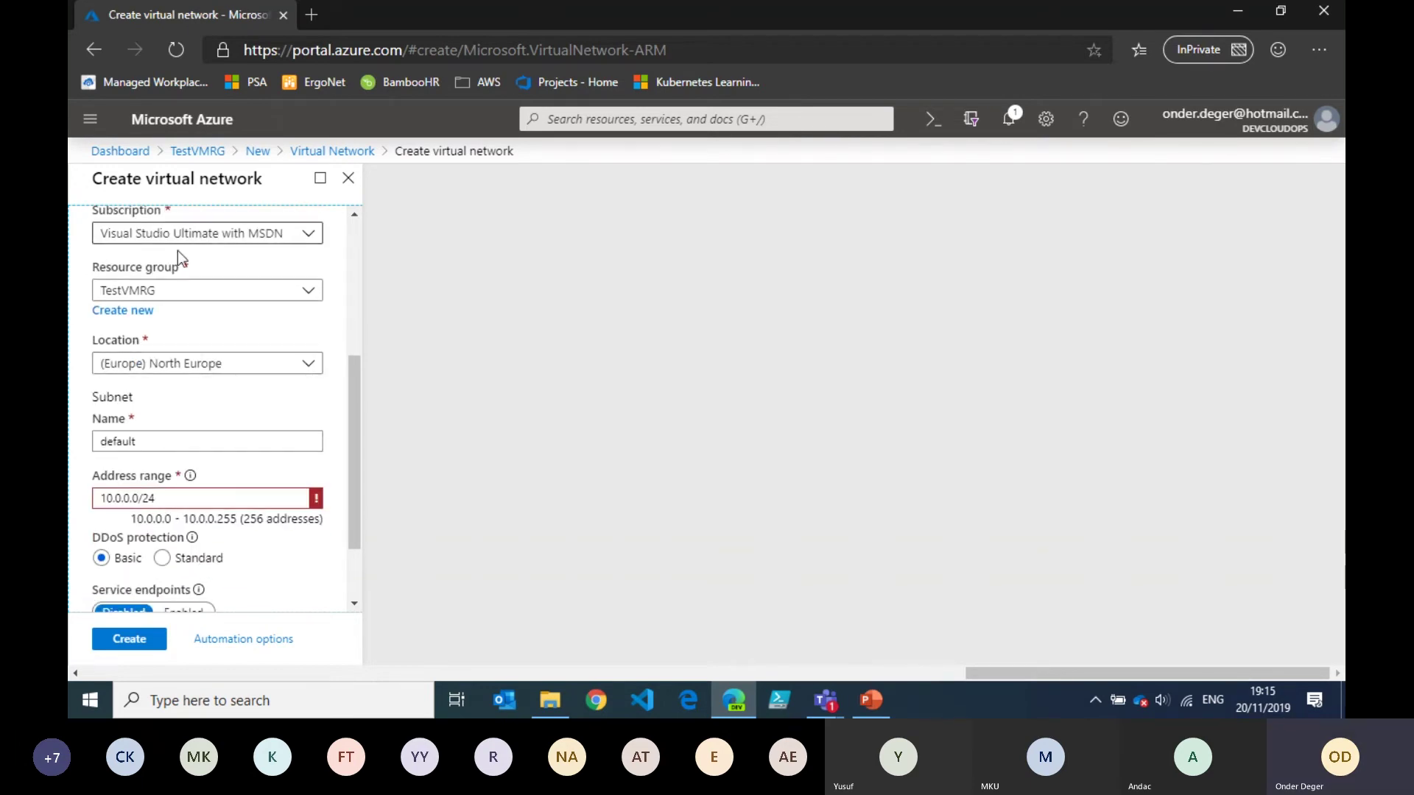
double_click(207, 440)
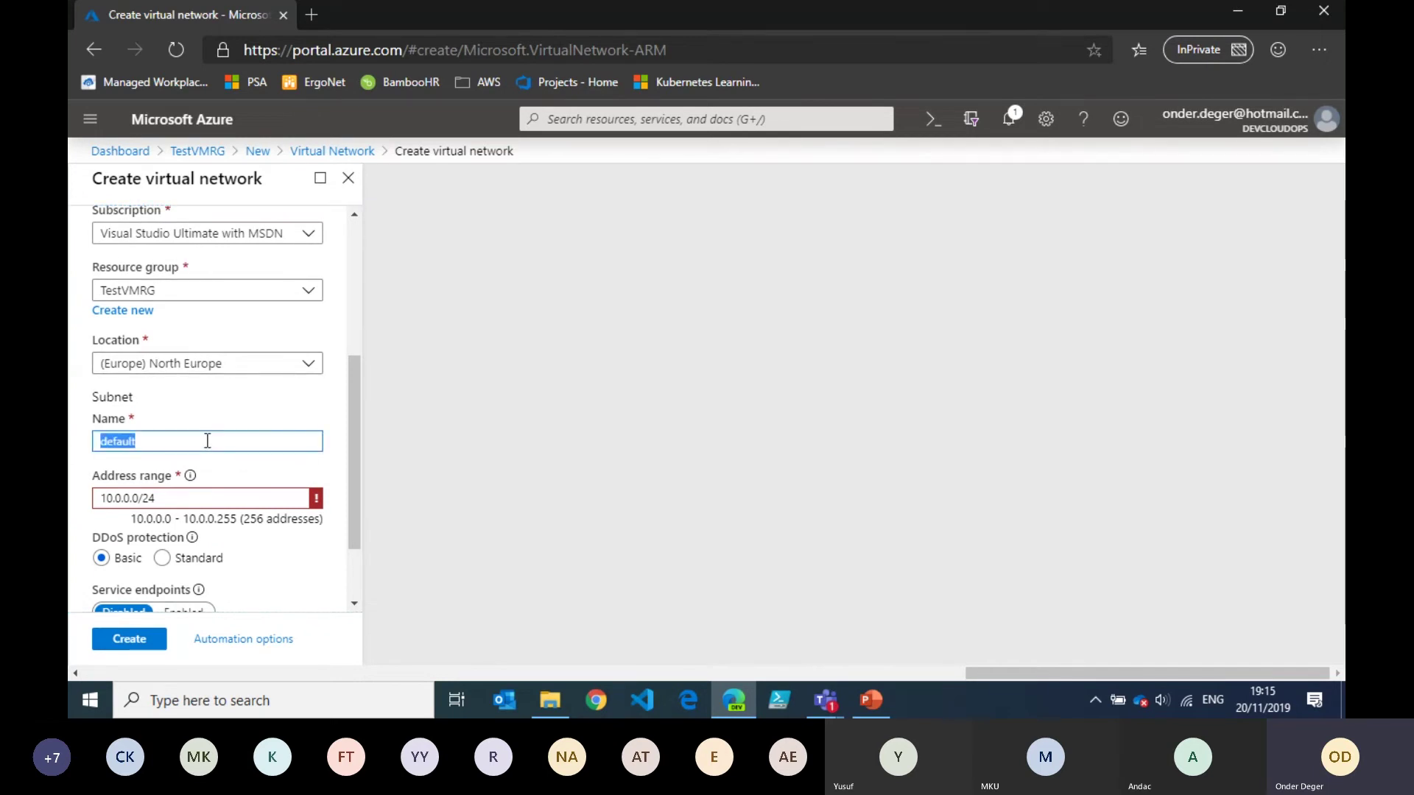
type("Internal")
key("Tab")
type("192.168.")
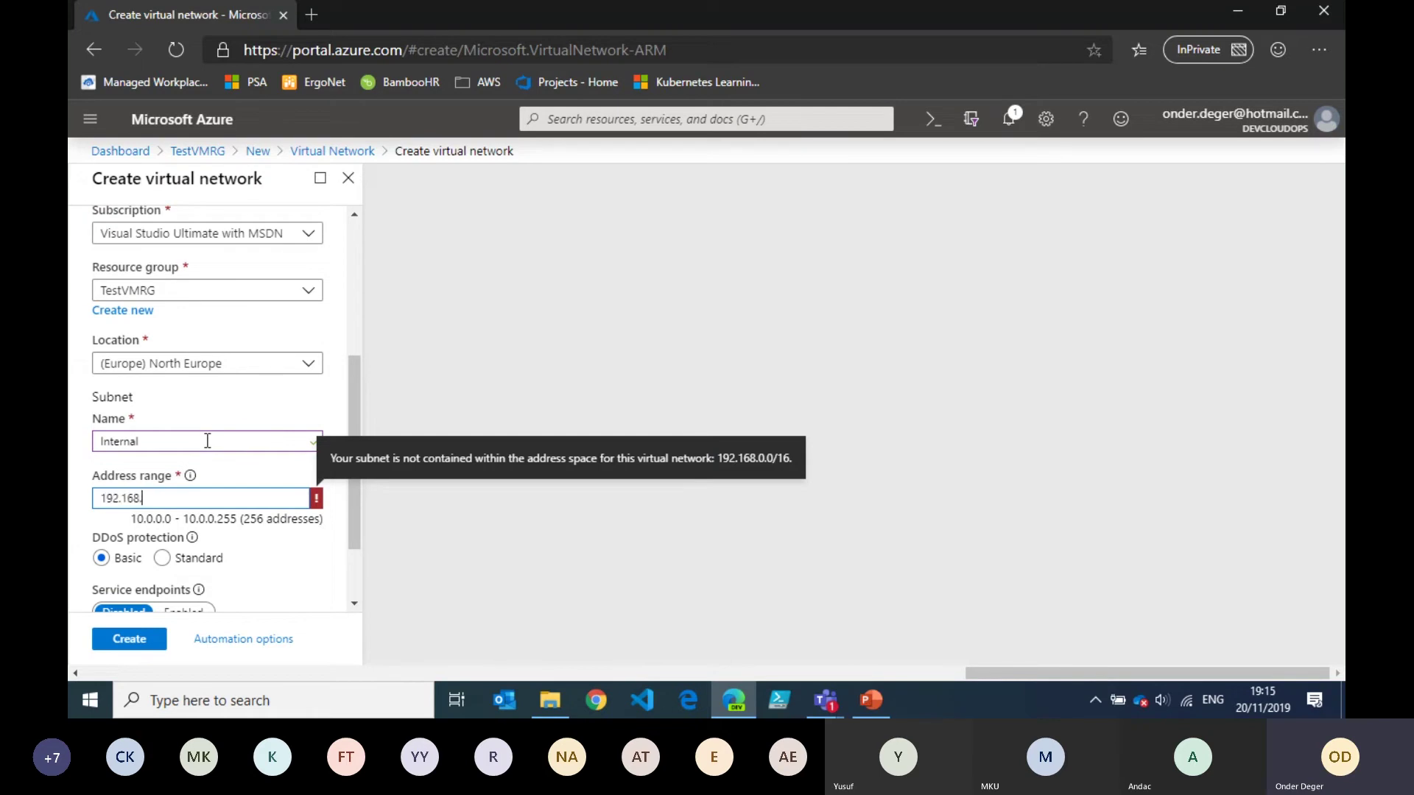
type("1.0/24")
key("Tab")
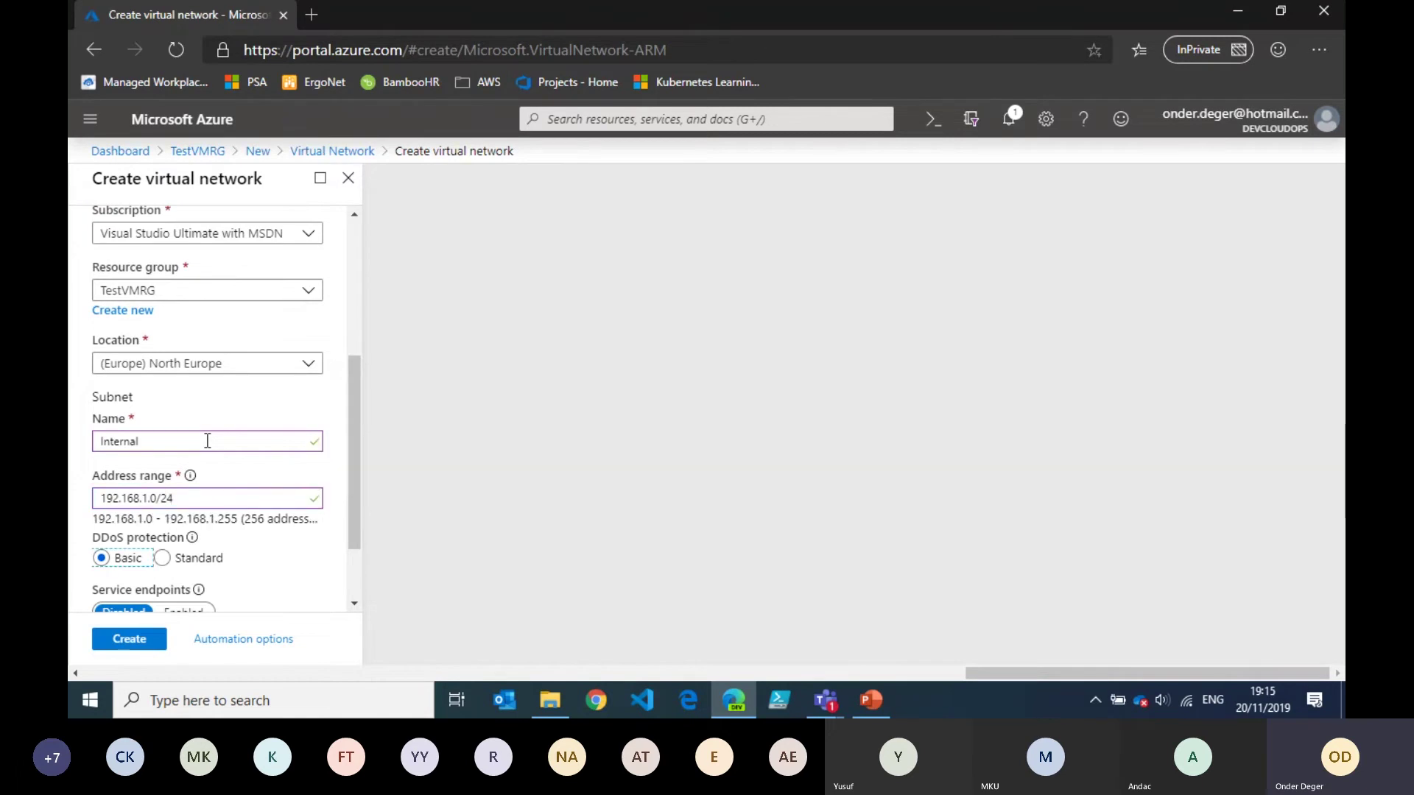
scroll(207, 440, "down", 3)
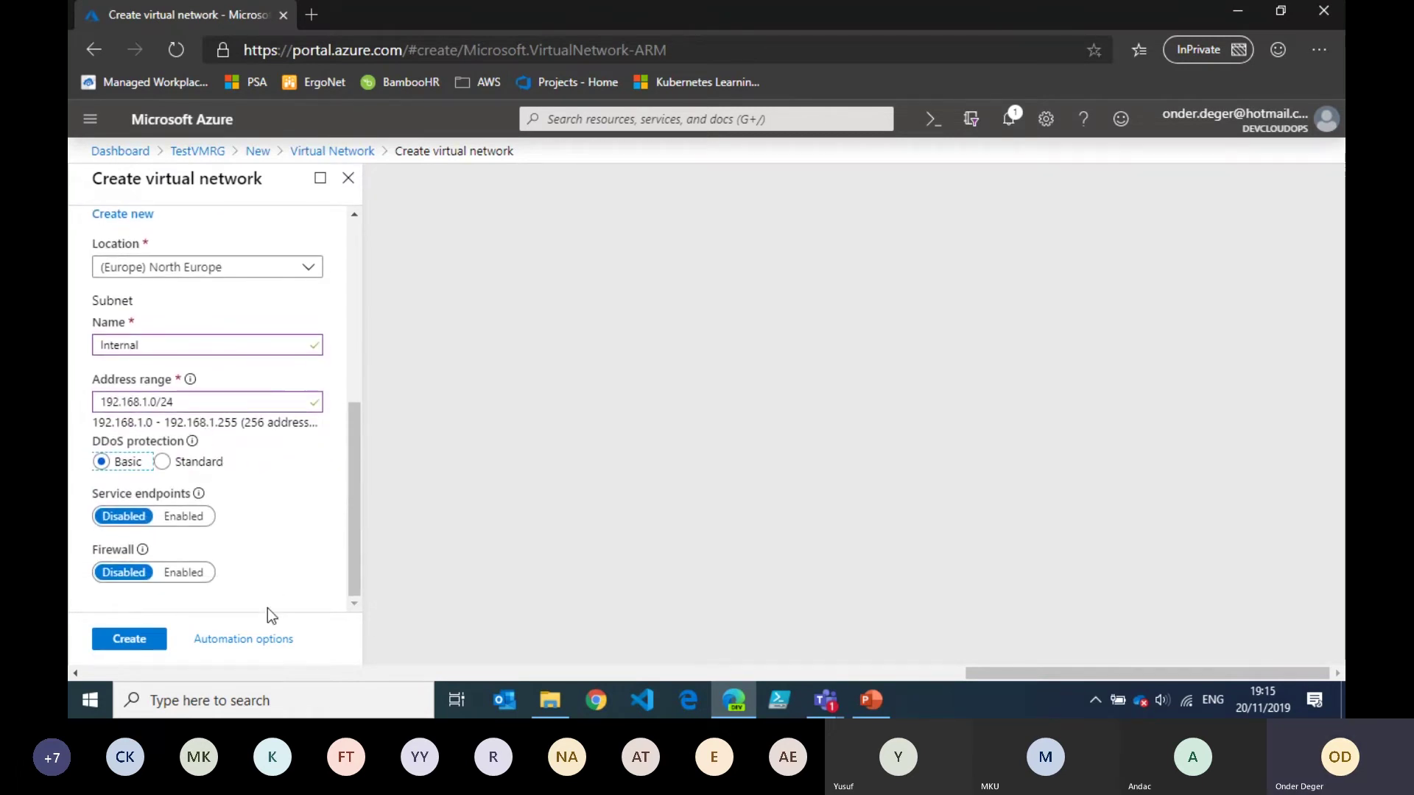
left_click(130, 638)
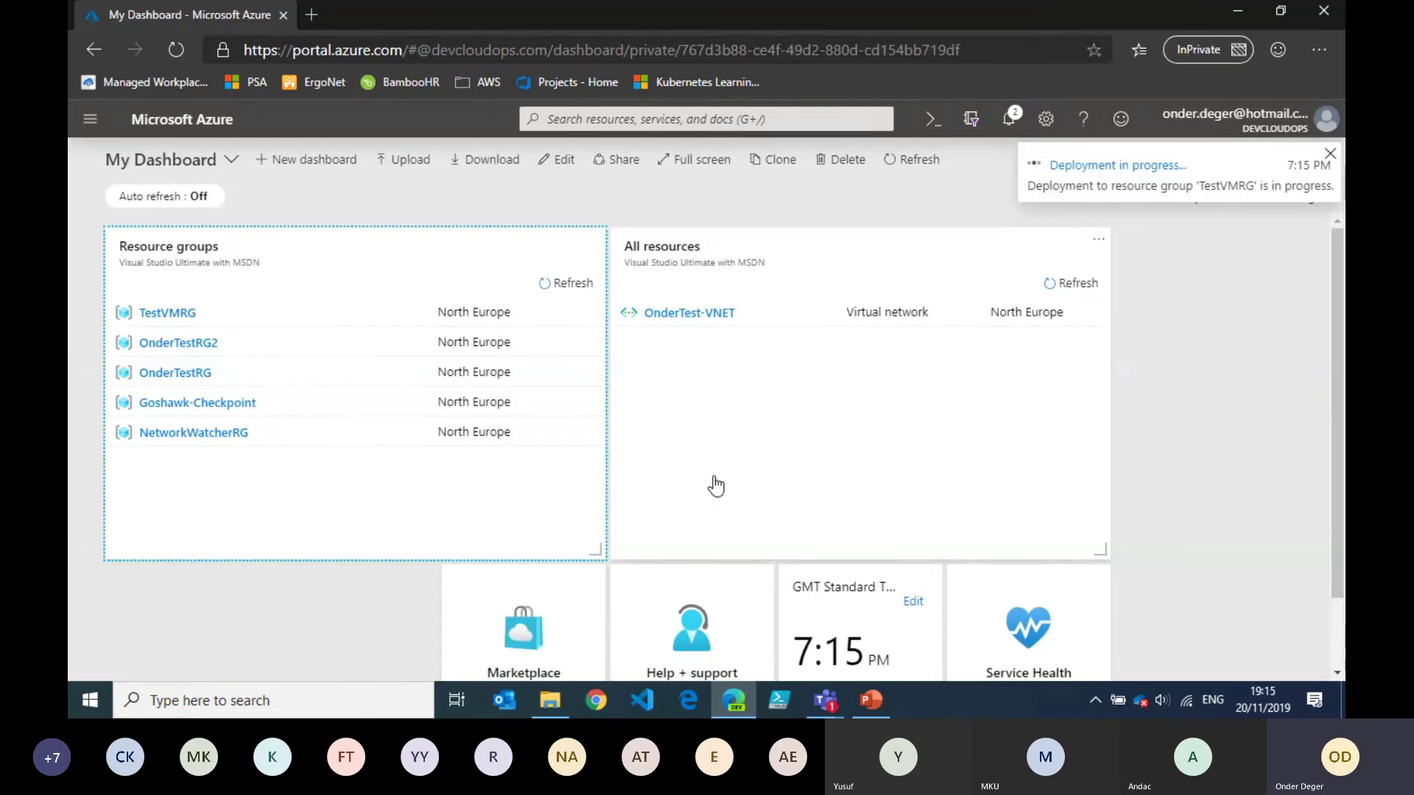
Open the in-progress TestVNET deployment and refresh its status.
left_click(1100, 172)
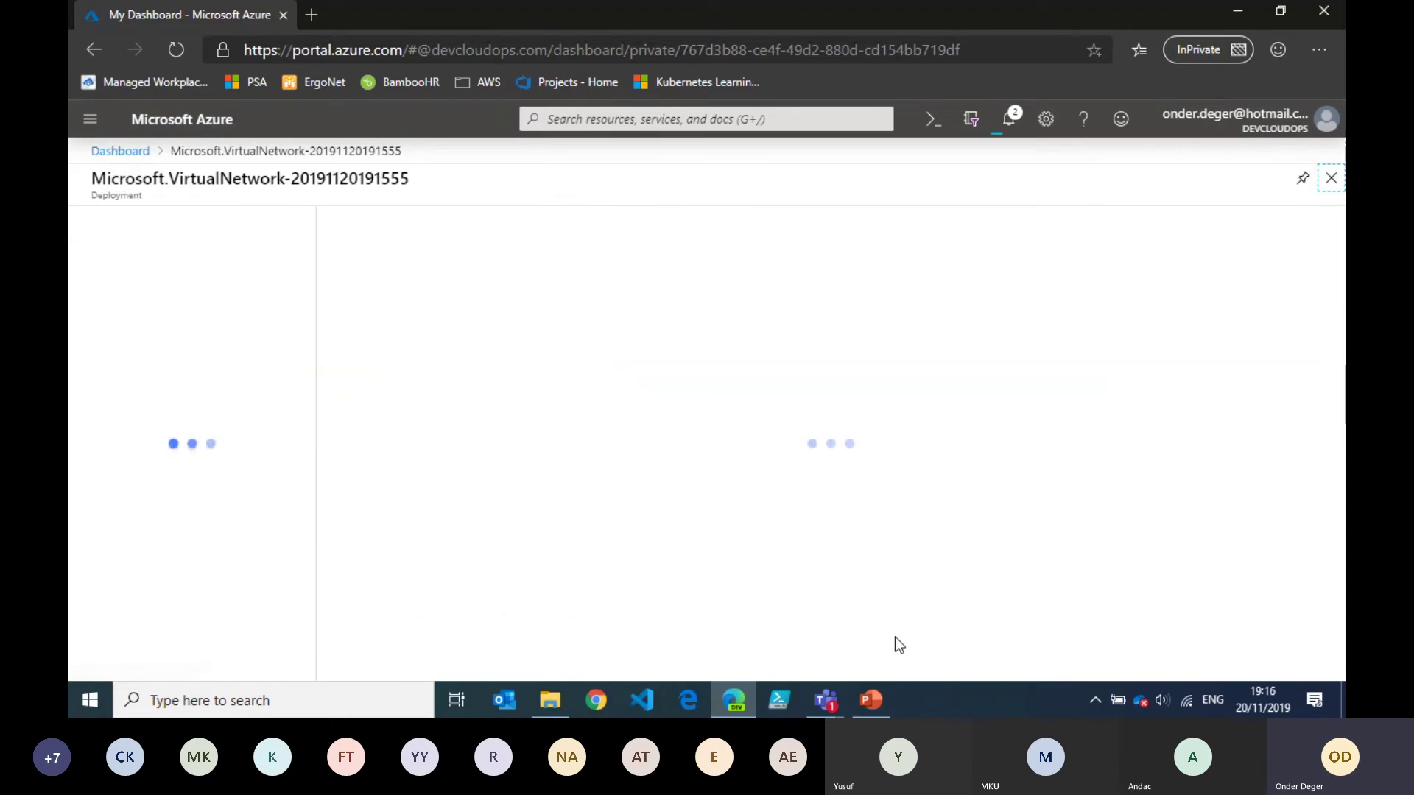
mouse_move(826, 698)
left_click(774, 608)
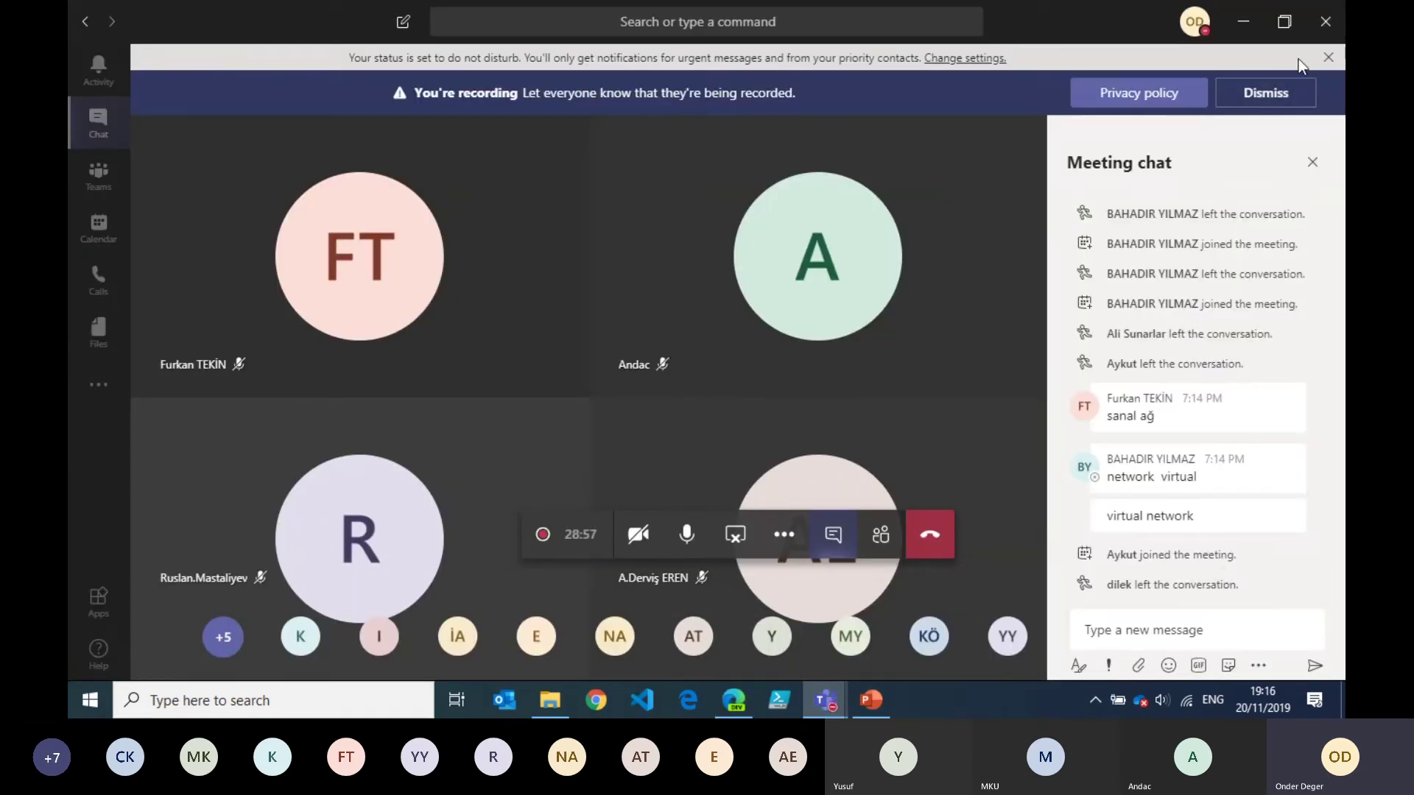
left_click(1244, 28)
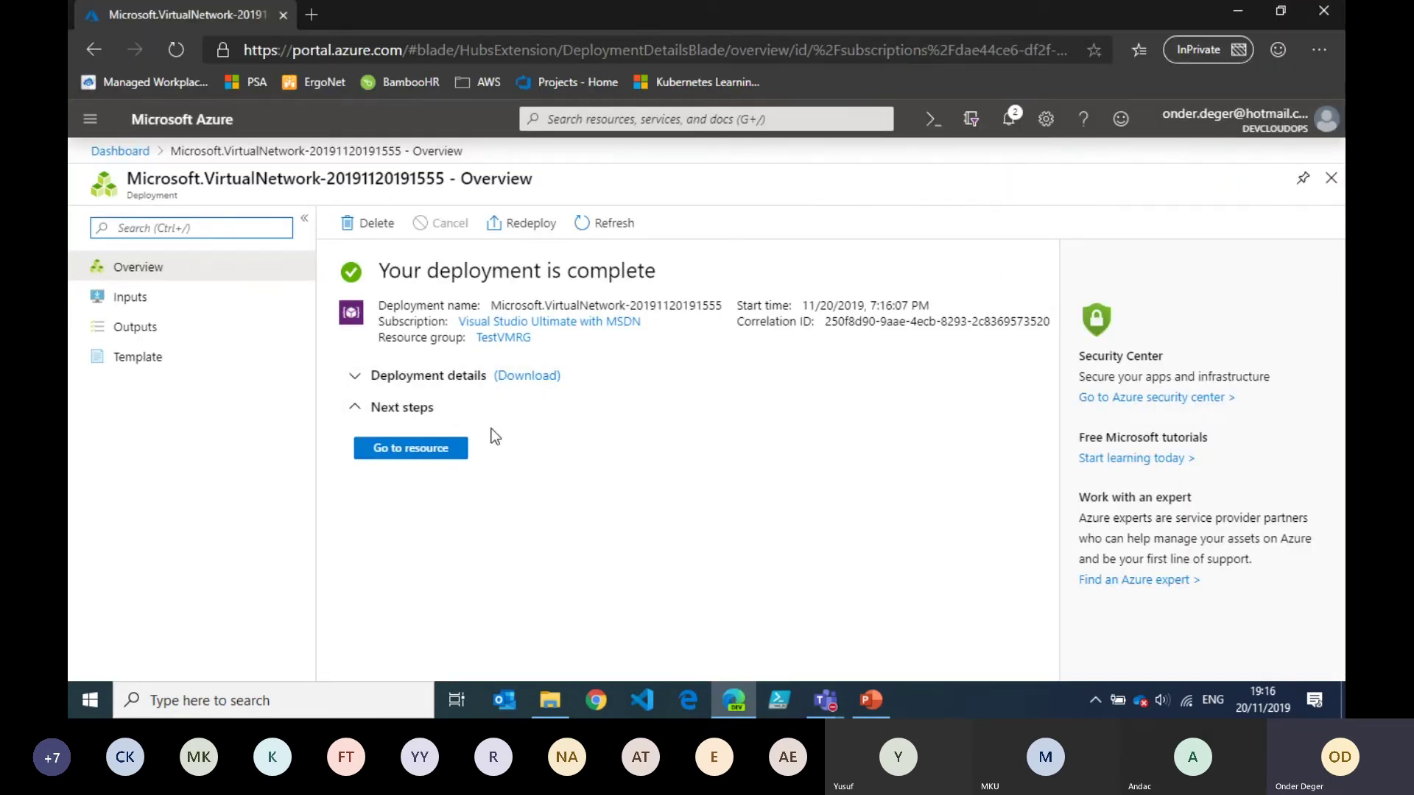
left_click(626, 224)
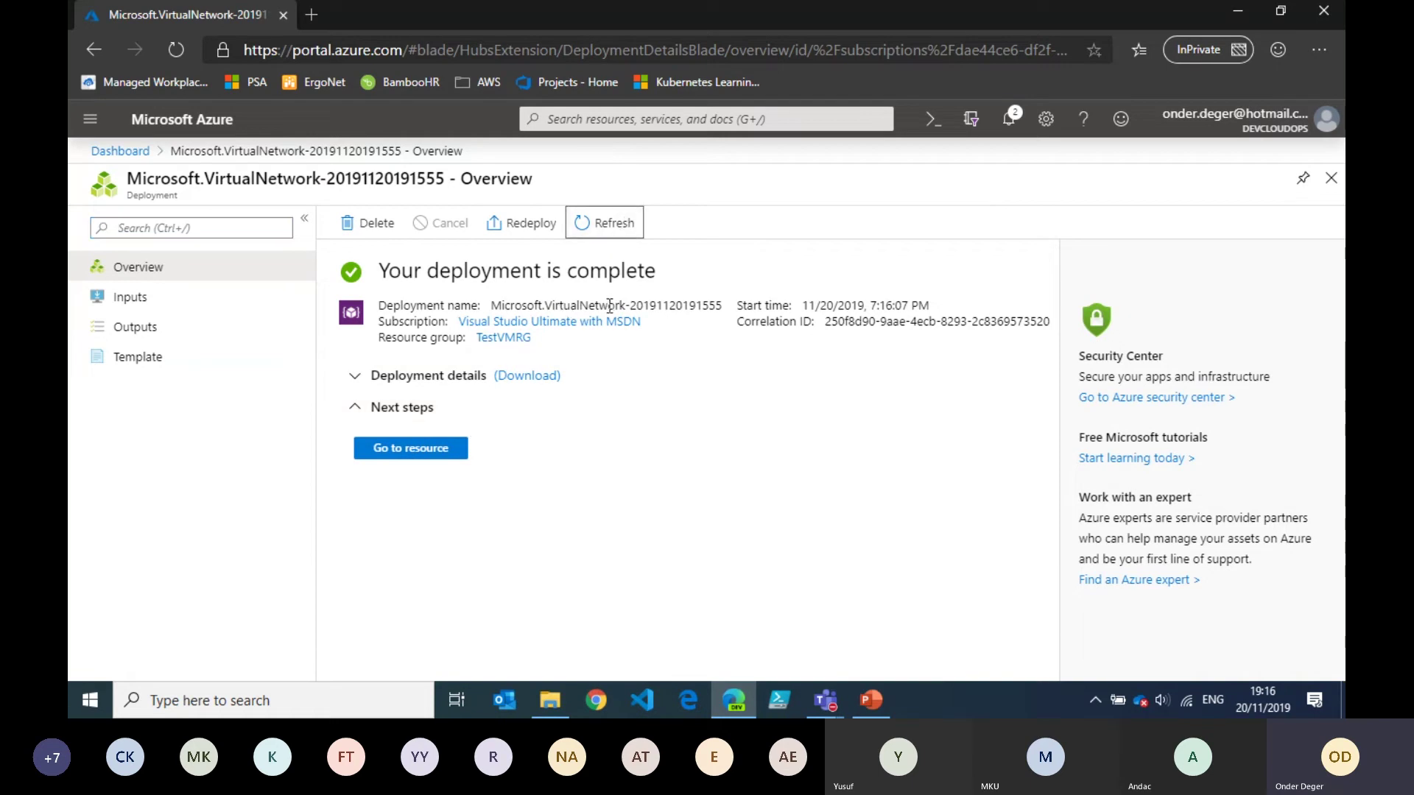
Open TestVNET from the deployment details, copy its address space and list its subnets.
left_click(374, 390)
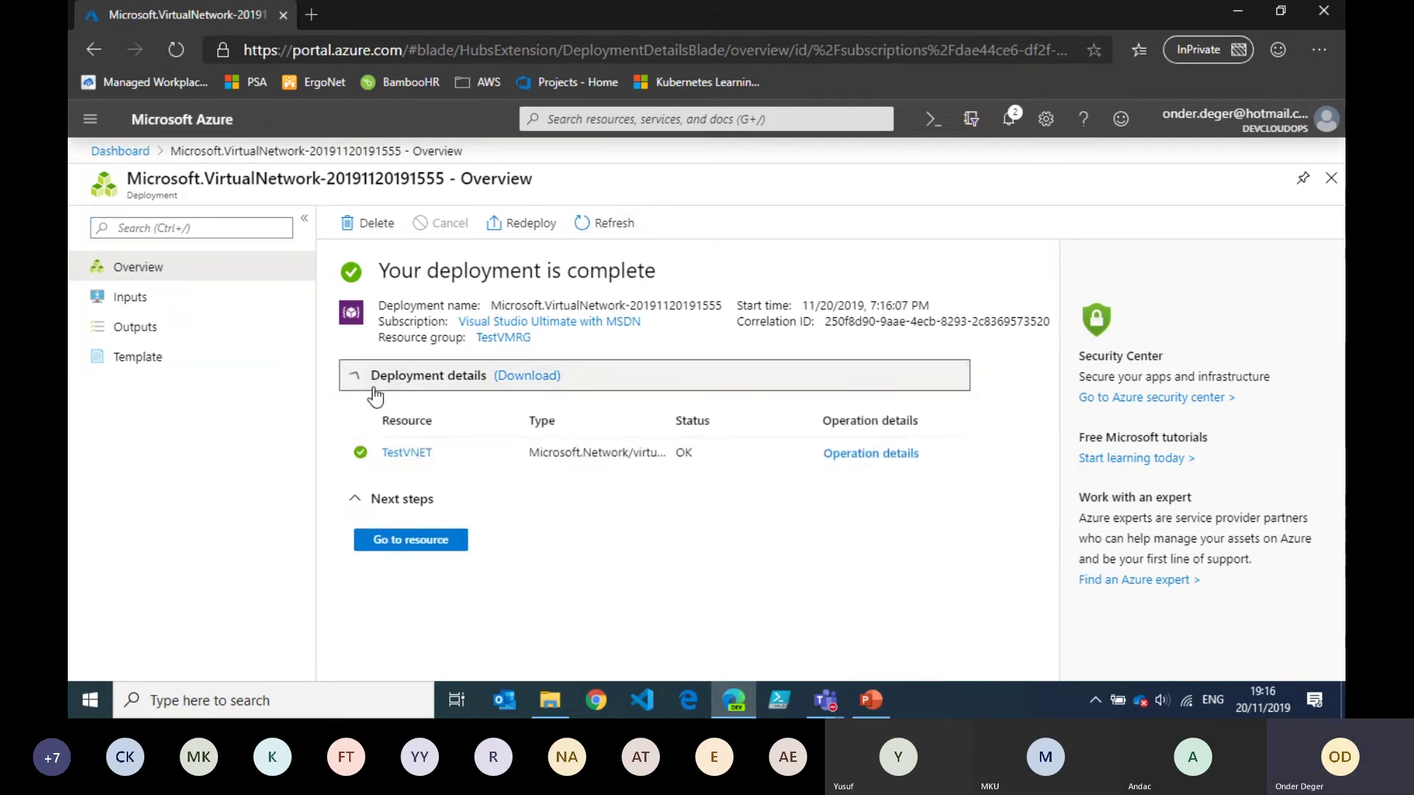
left_click(401, 453)
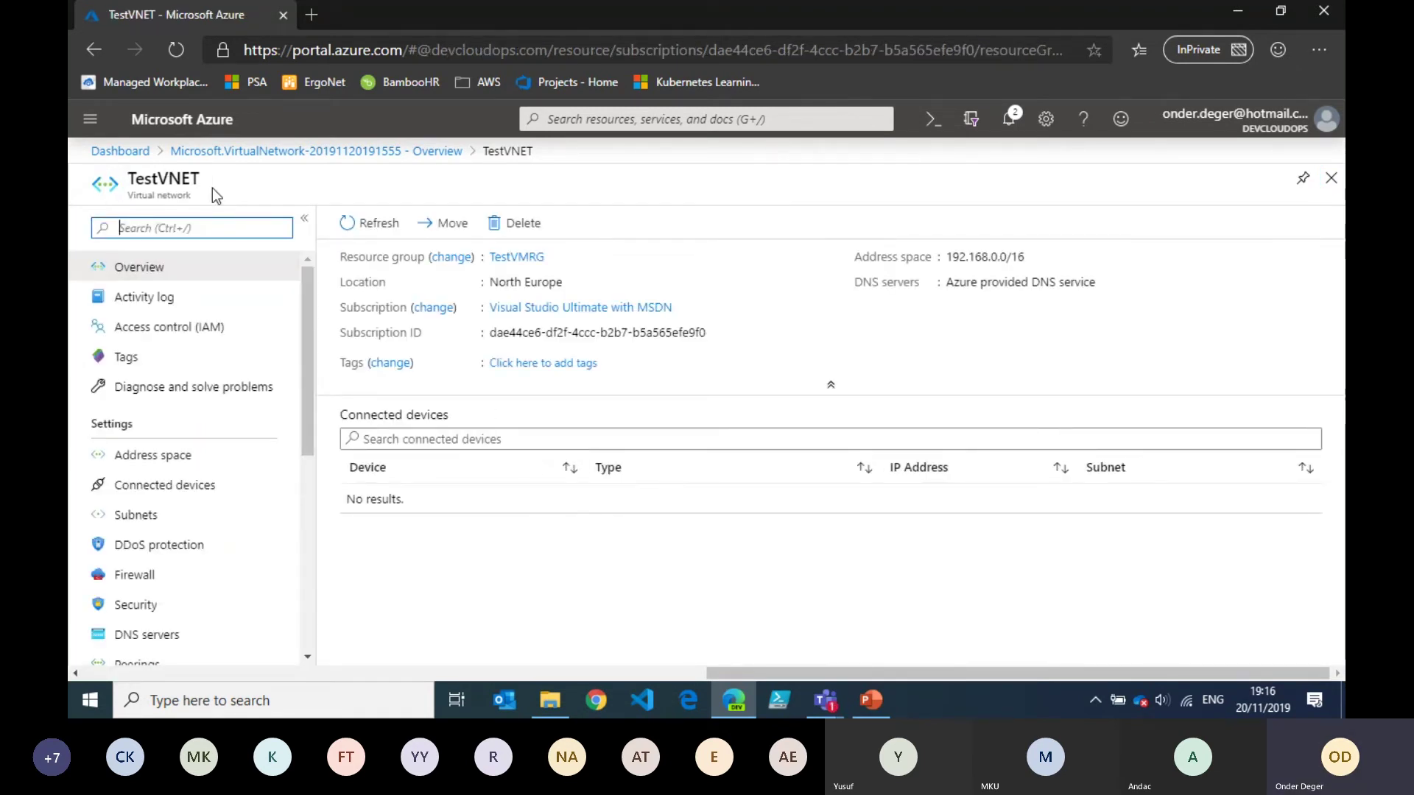
left_click(1035, 258)
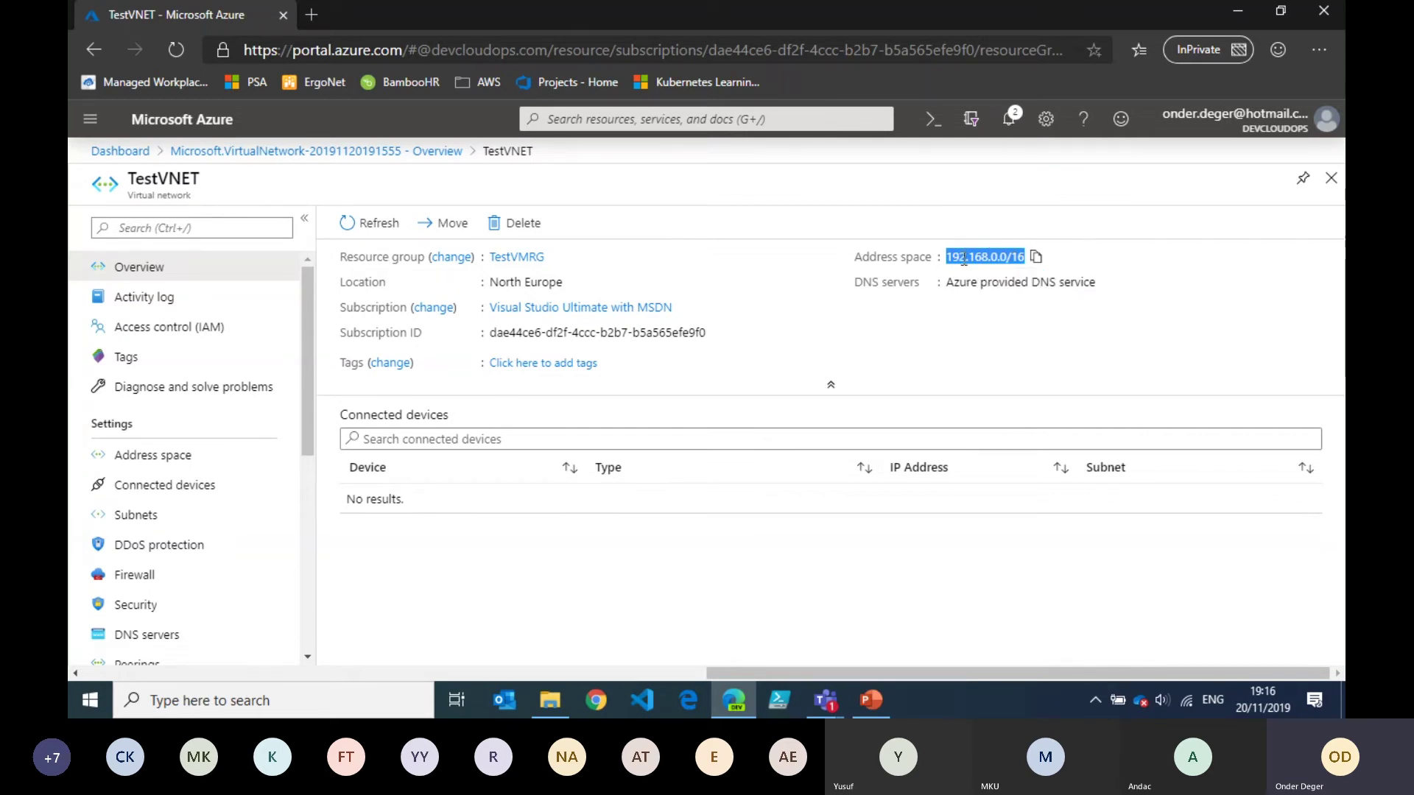
left_click(253, 519)
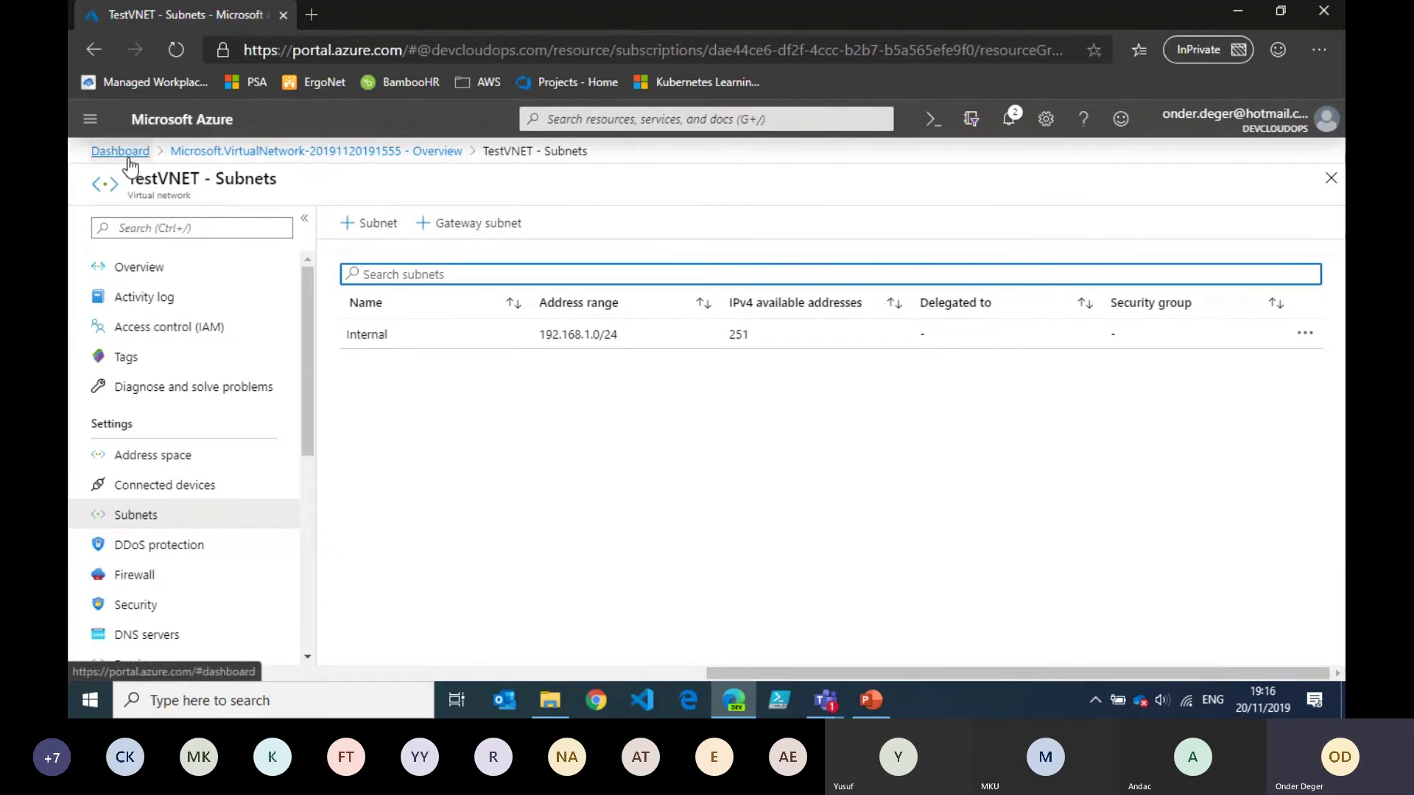
Go to the TestVMRG resource group and choose to add a resource.
left_click(77, 120)
left_click(142, 332)
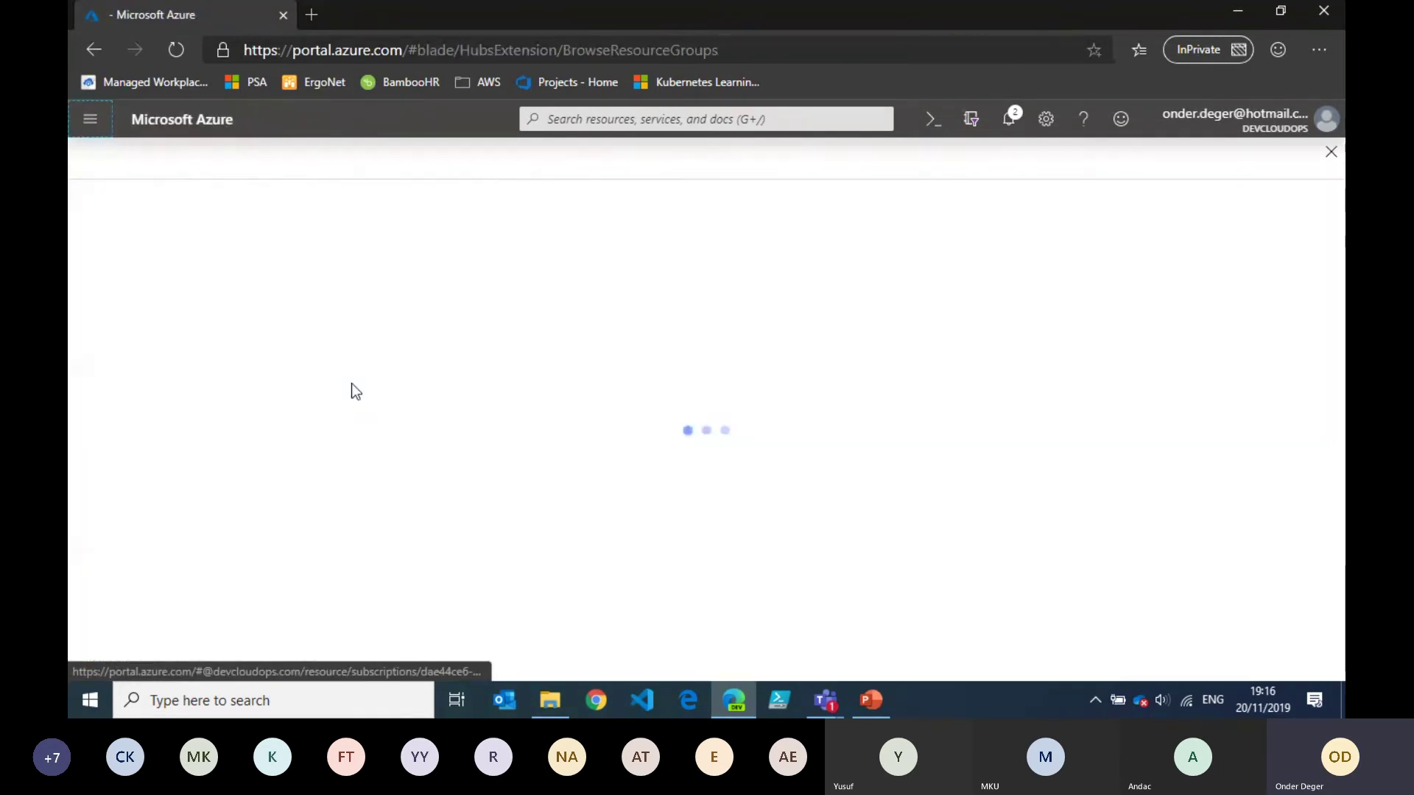
left_click(165, 475)
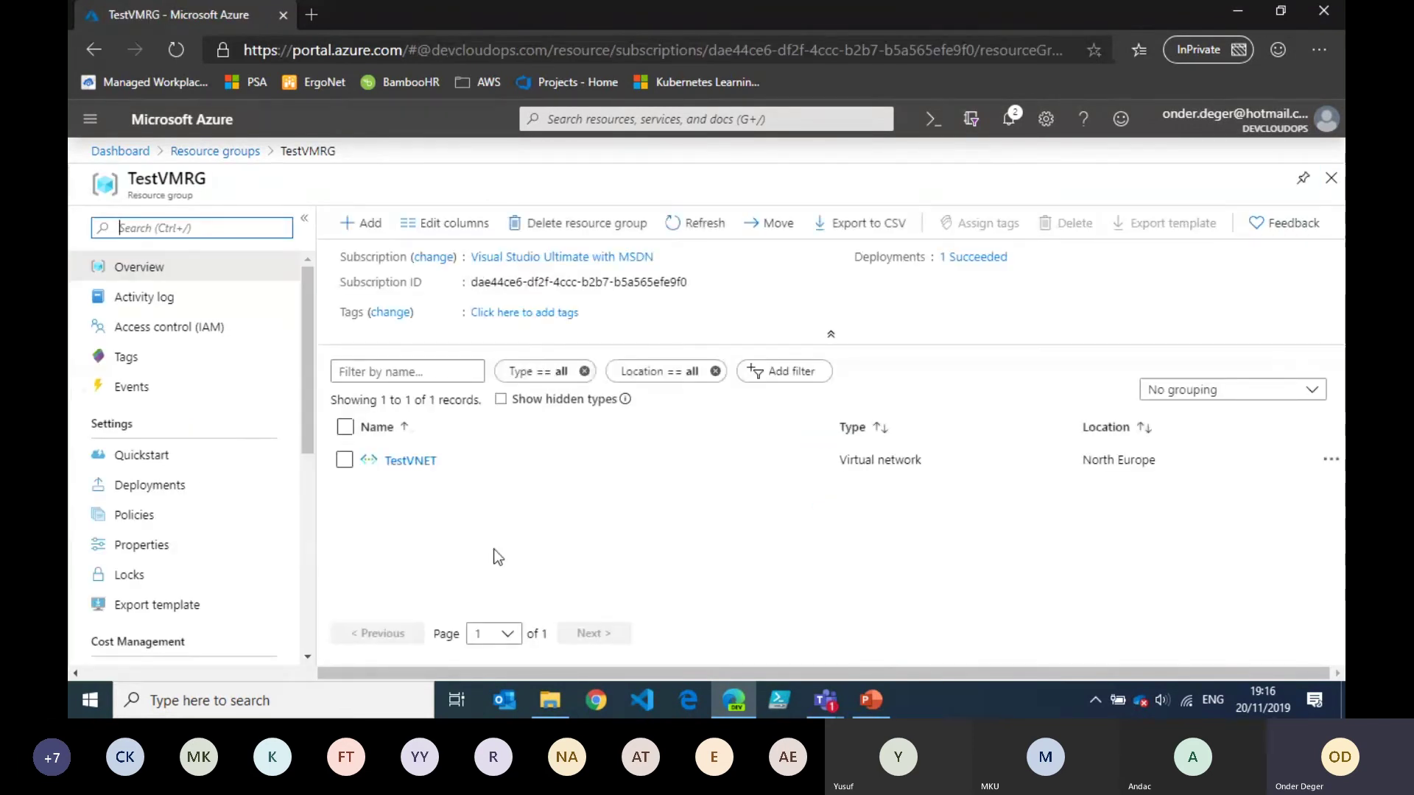
left_click(361, 223)
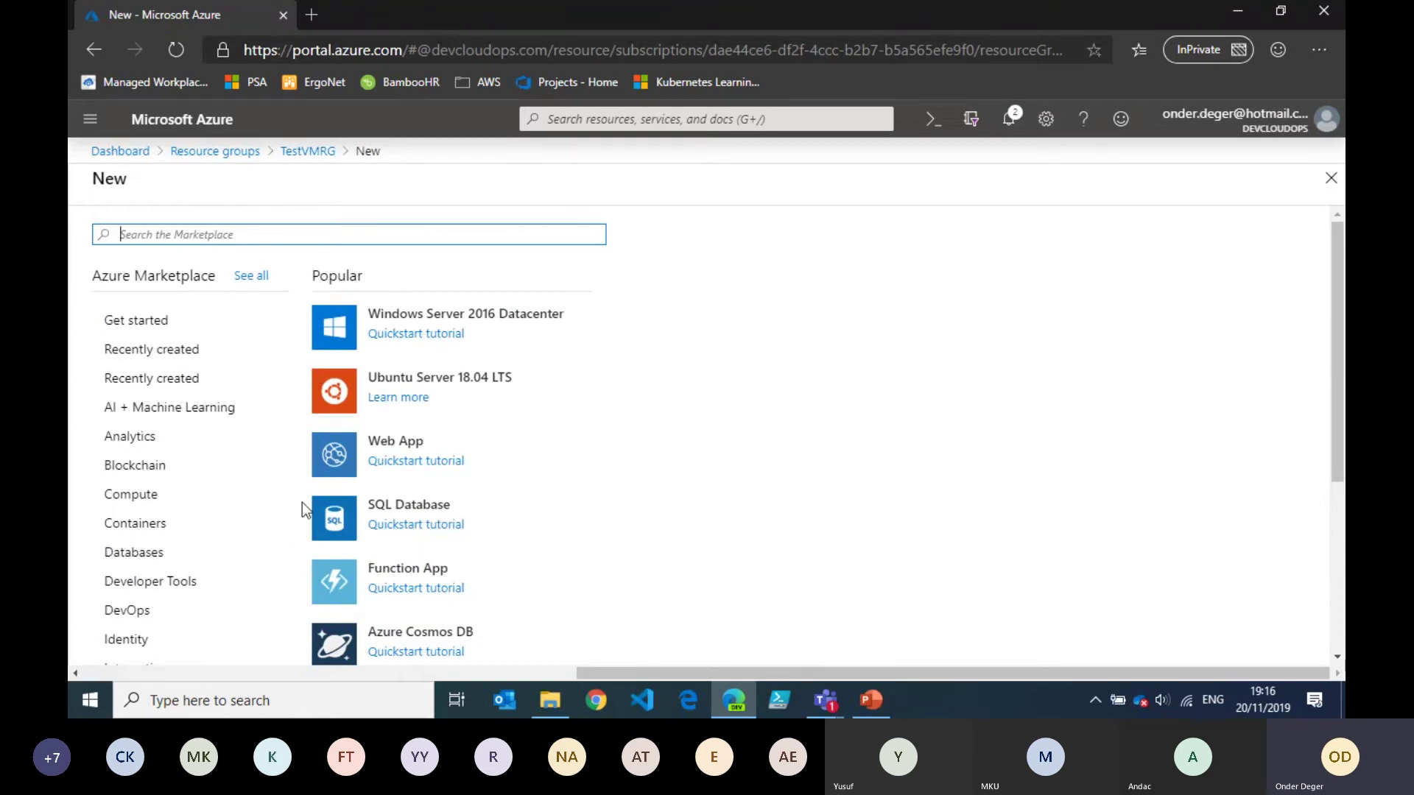
Start a new Virtual machine from the Compute category of Create a resource.
left_click(109, 124)
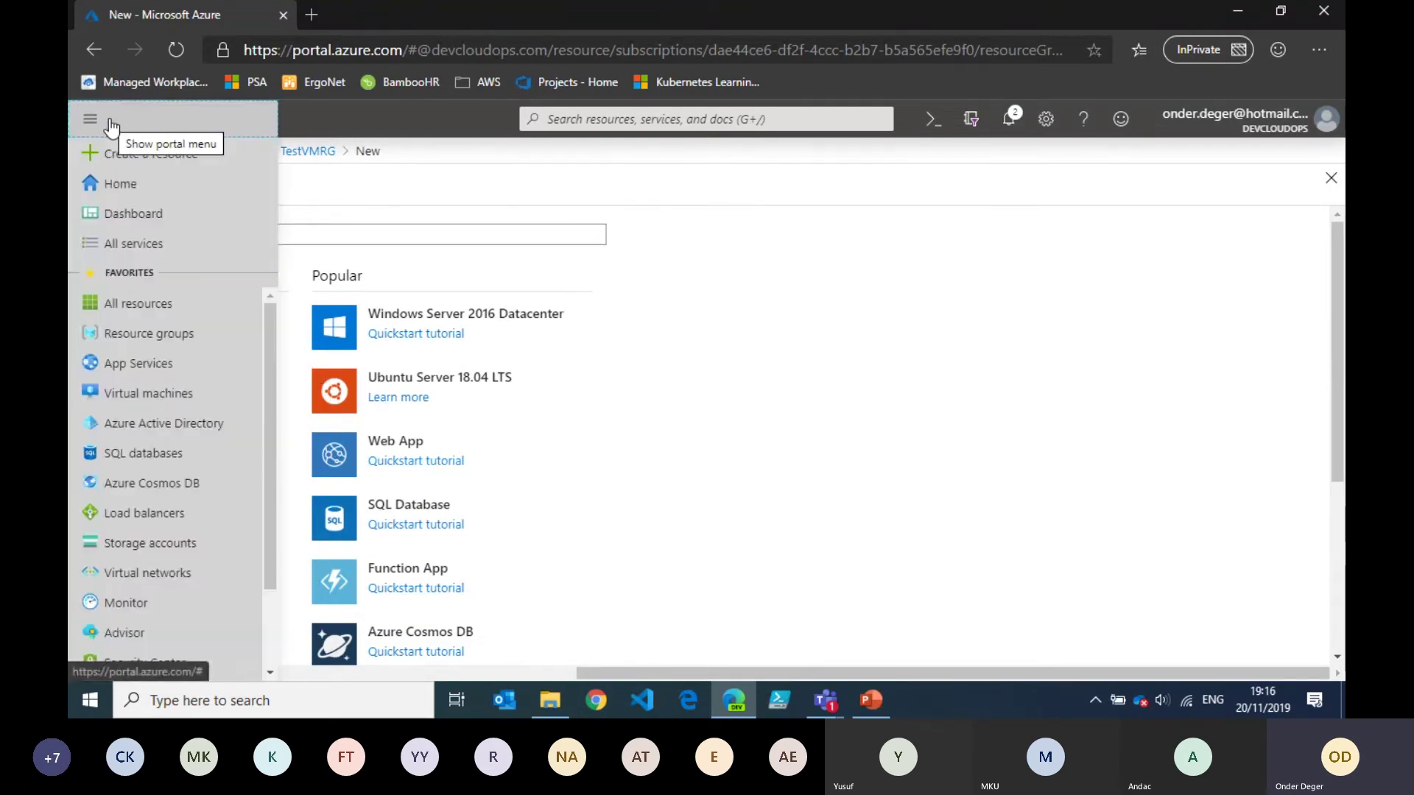
left_click(164, 156)
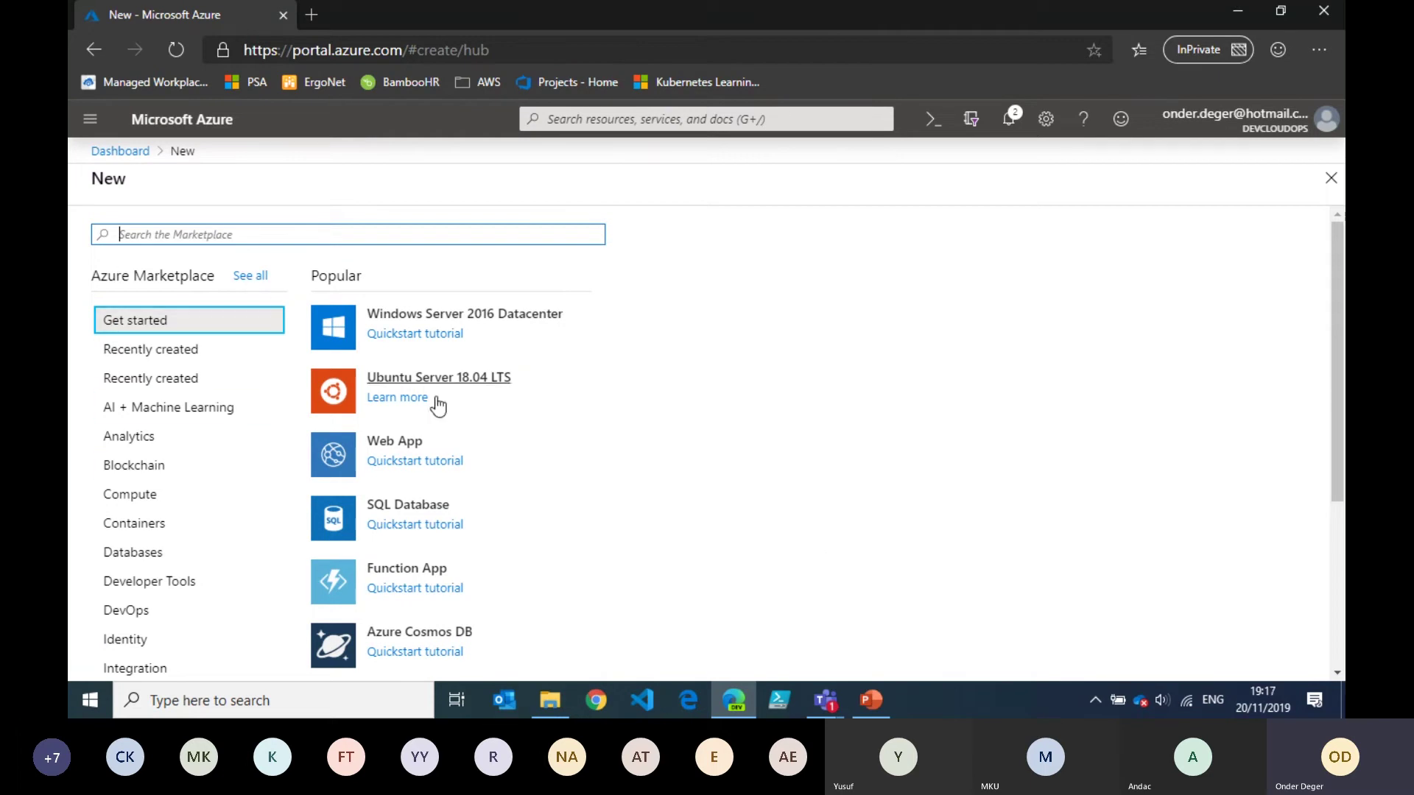
left_click(166, 495)
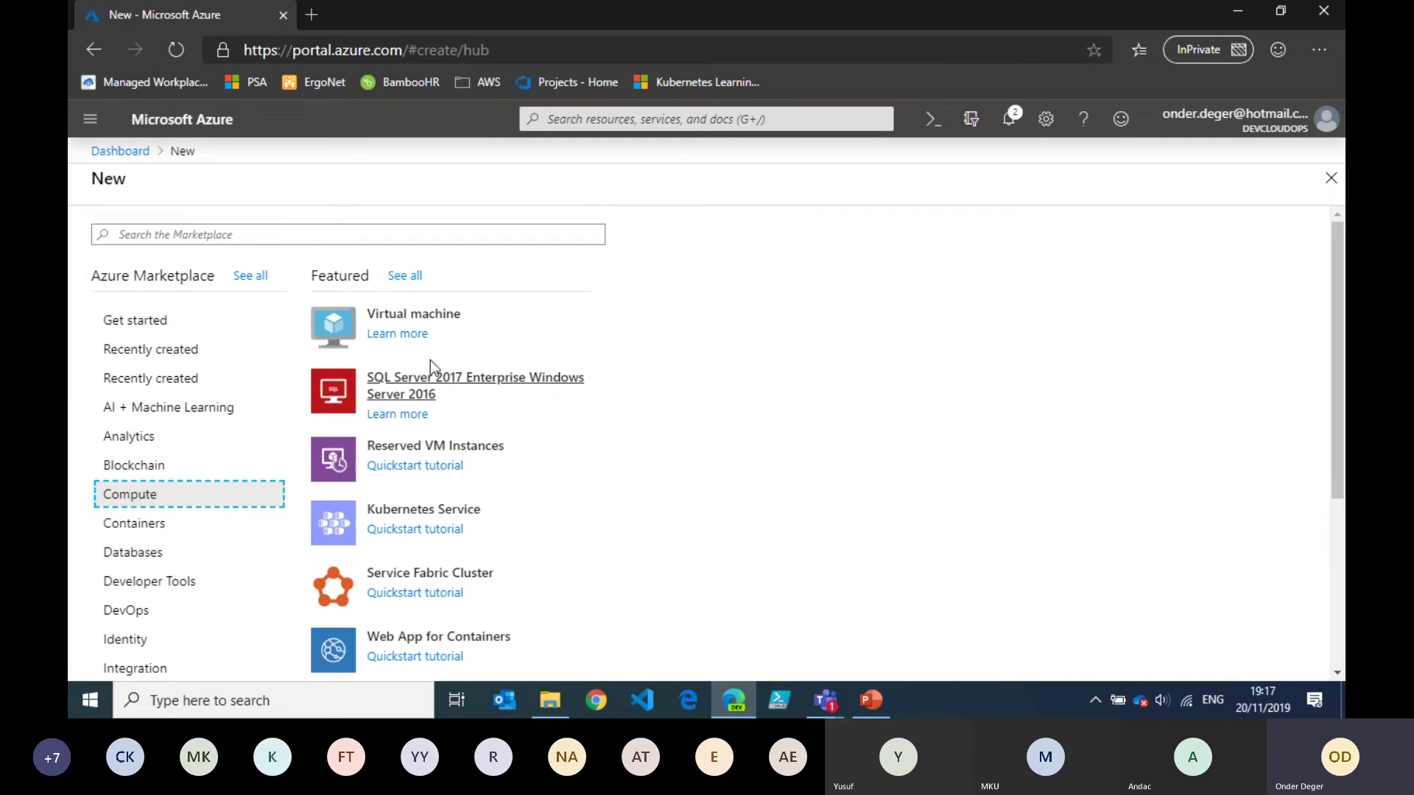
left_click(427, 315)
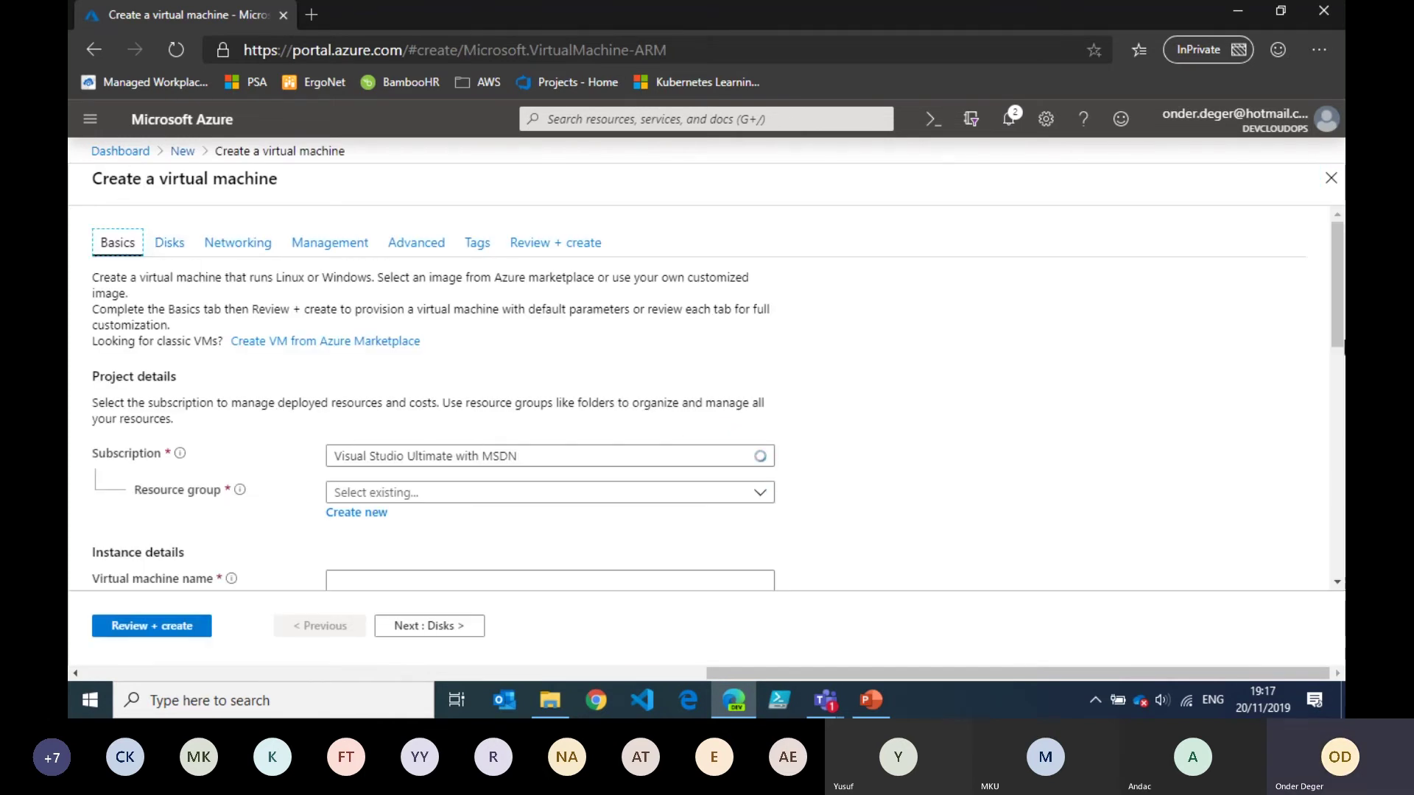
Place the VM in resource group TestVMRG and name it TestVM01.
scroll(497, 458, "down", 8)
scroll(497, 458, "down", 1)
scroll(497, 458, "up", 10)
scroll(497, 458, "down", 1)
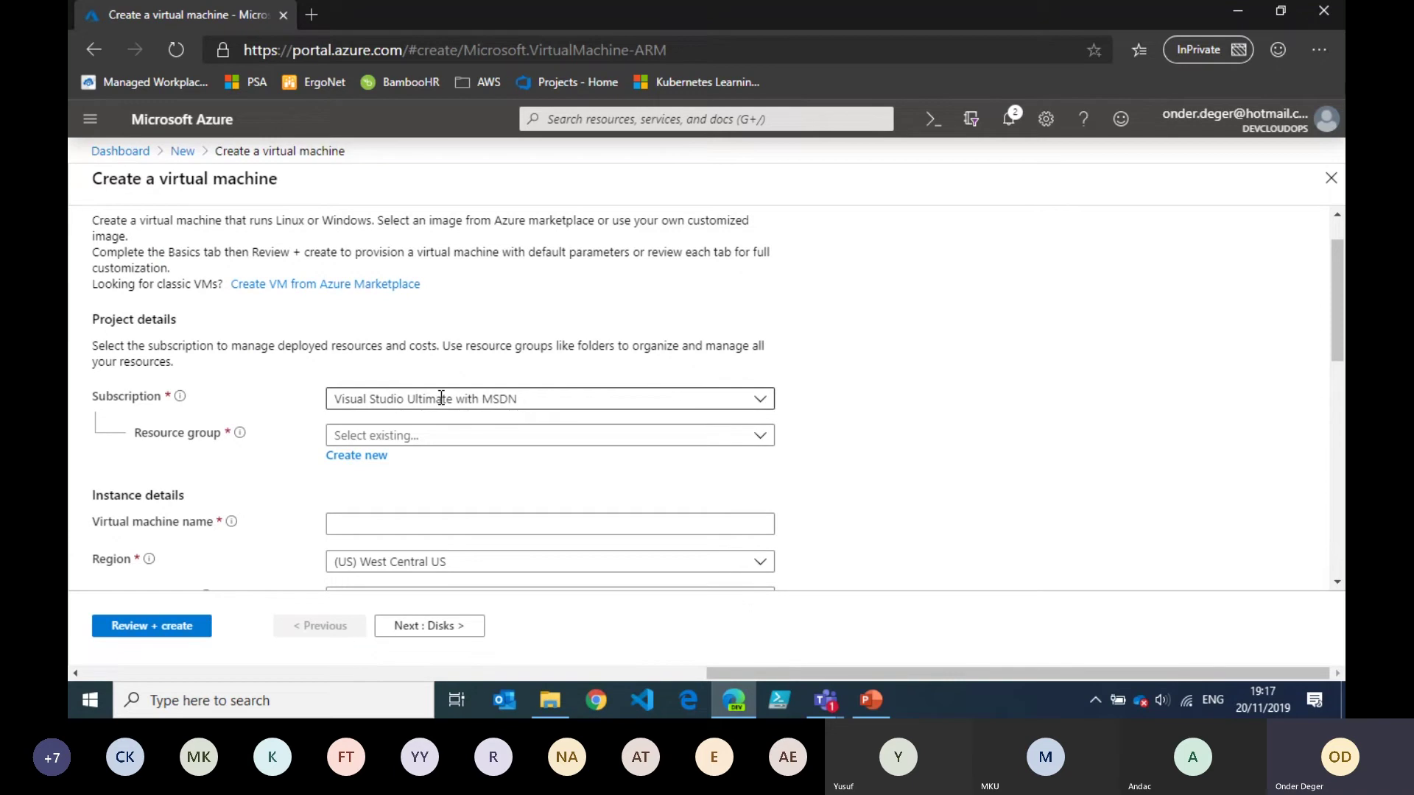
scroll(441, 398, "down", 1)
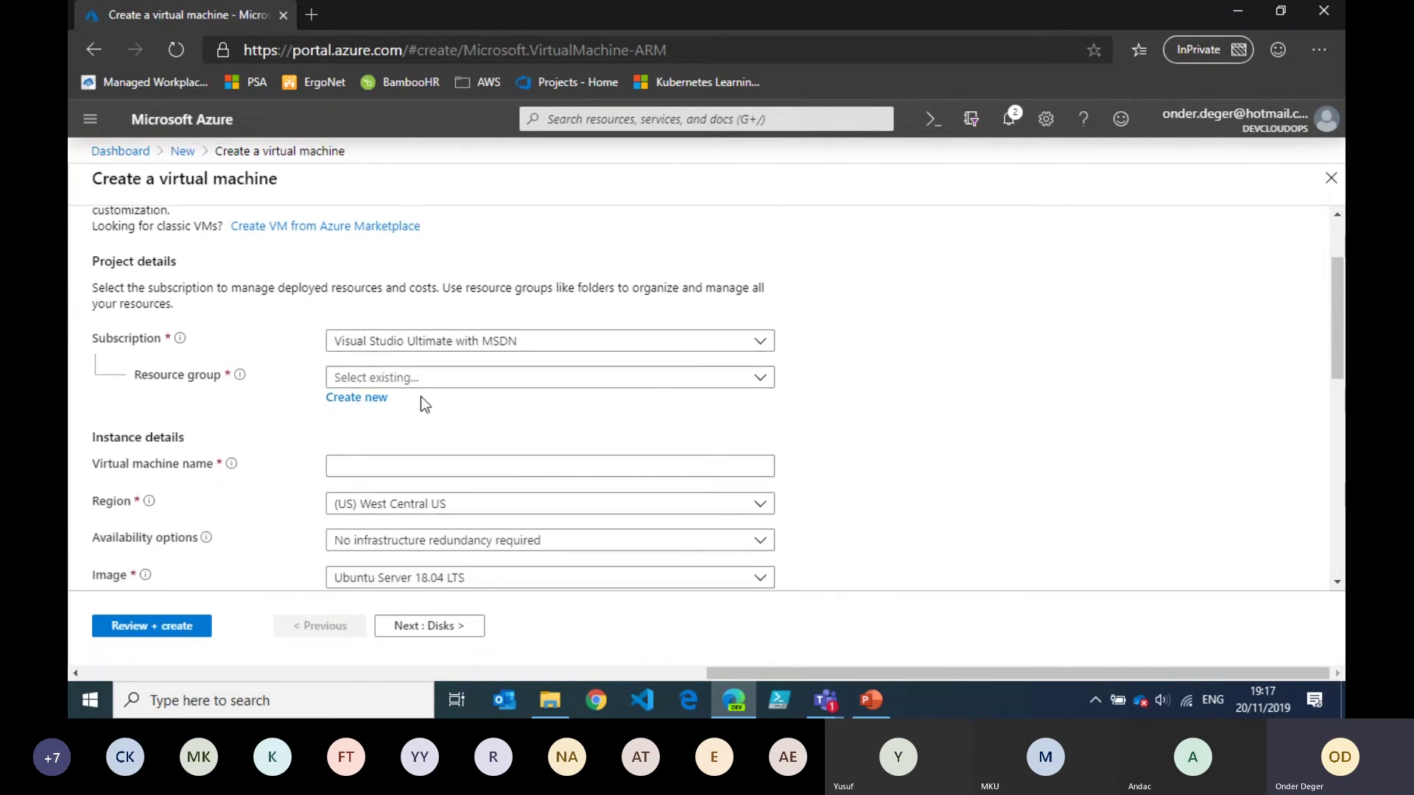
left_click(506, 377)
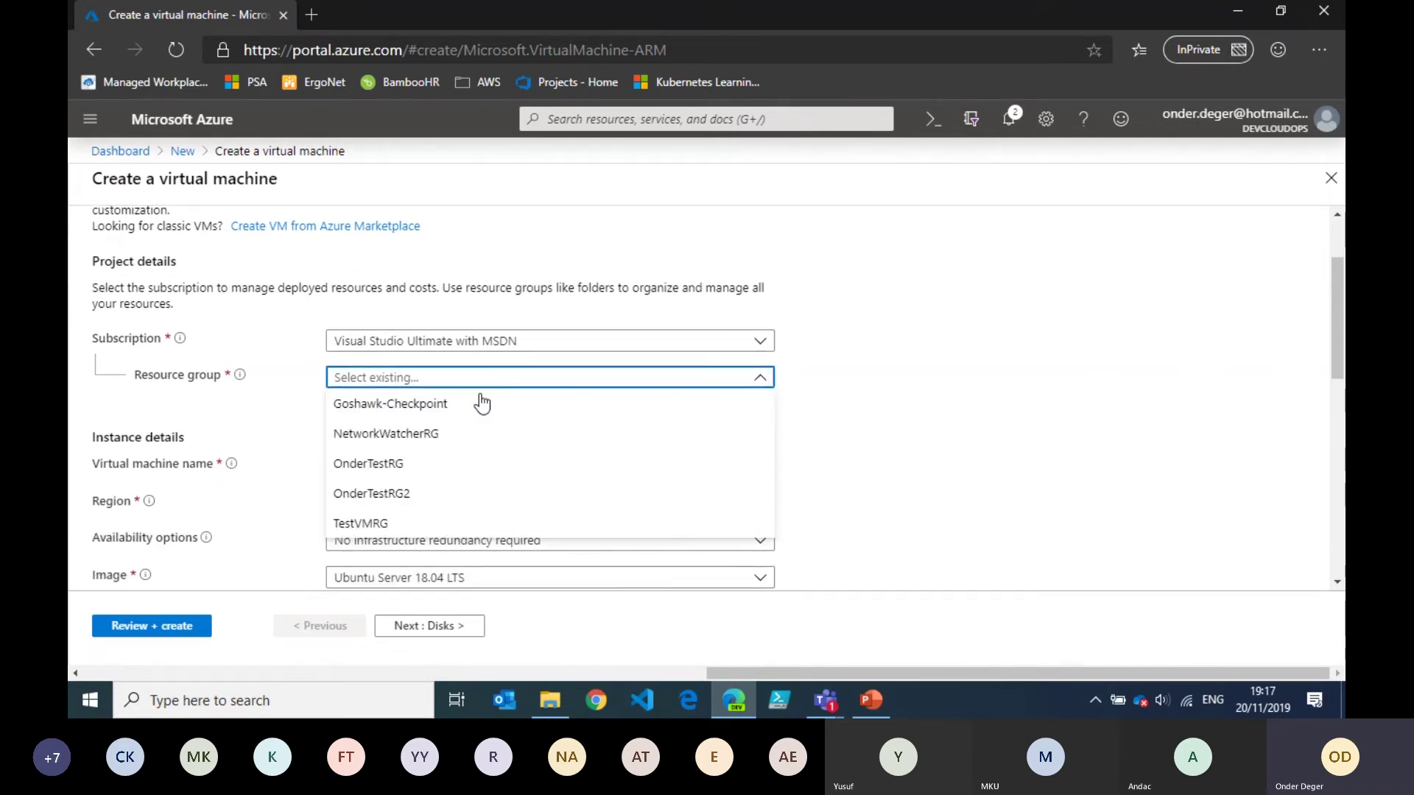
left_click(367, 524)
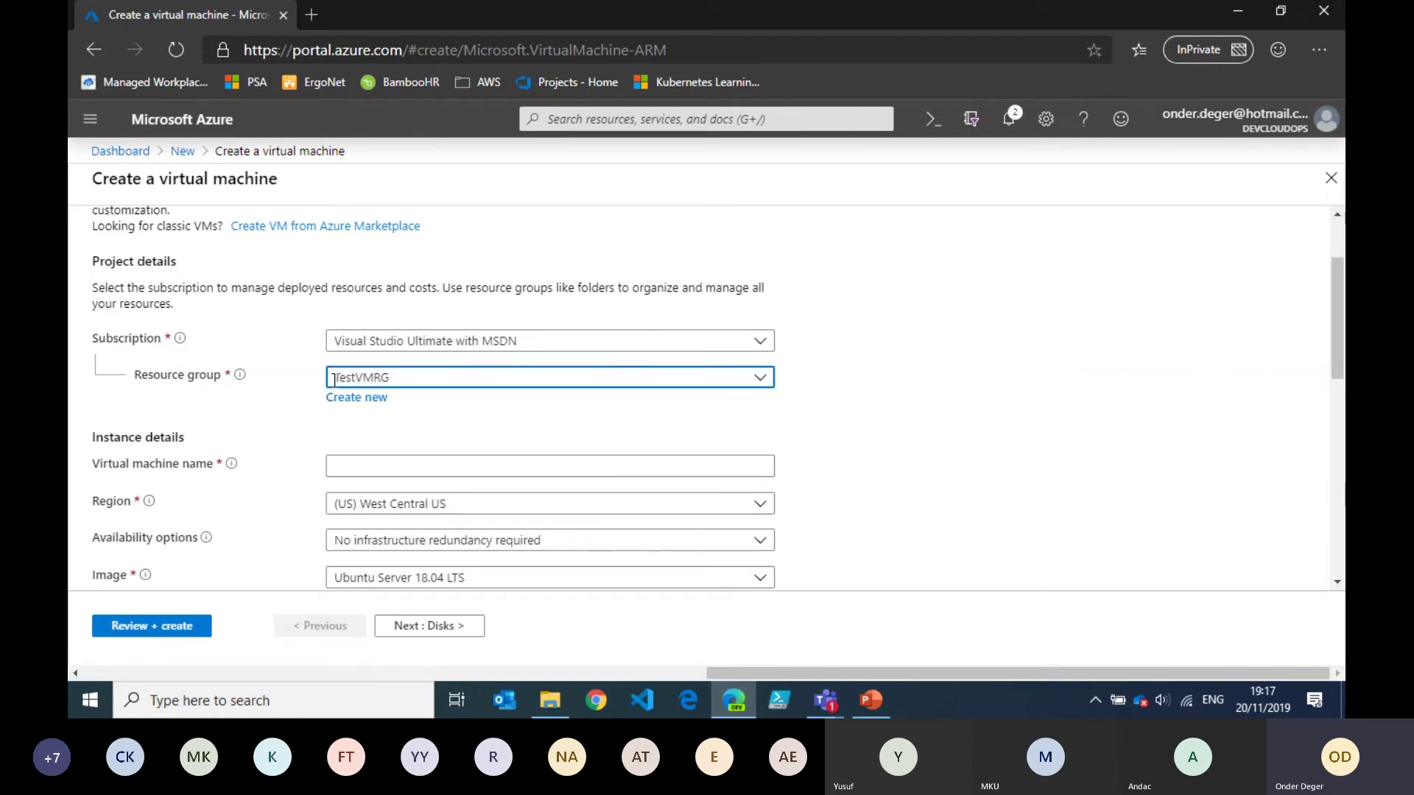
scroll(279, 402, "down", 1)
left_click(365, 410)
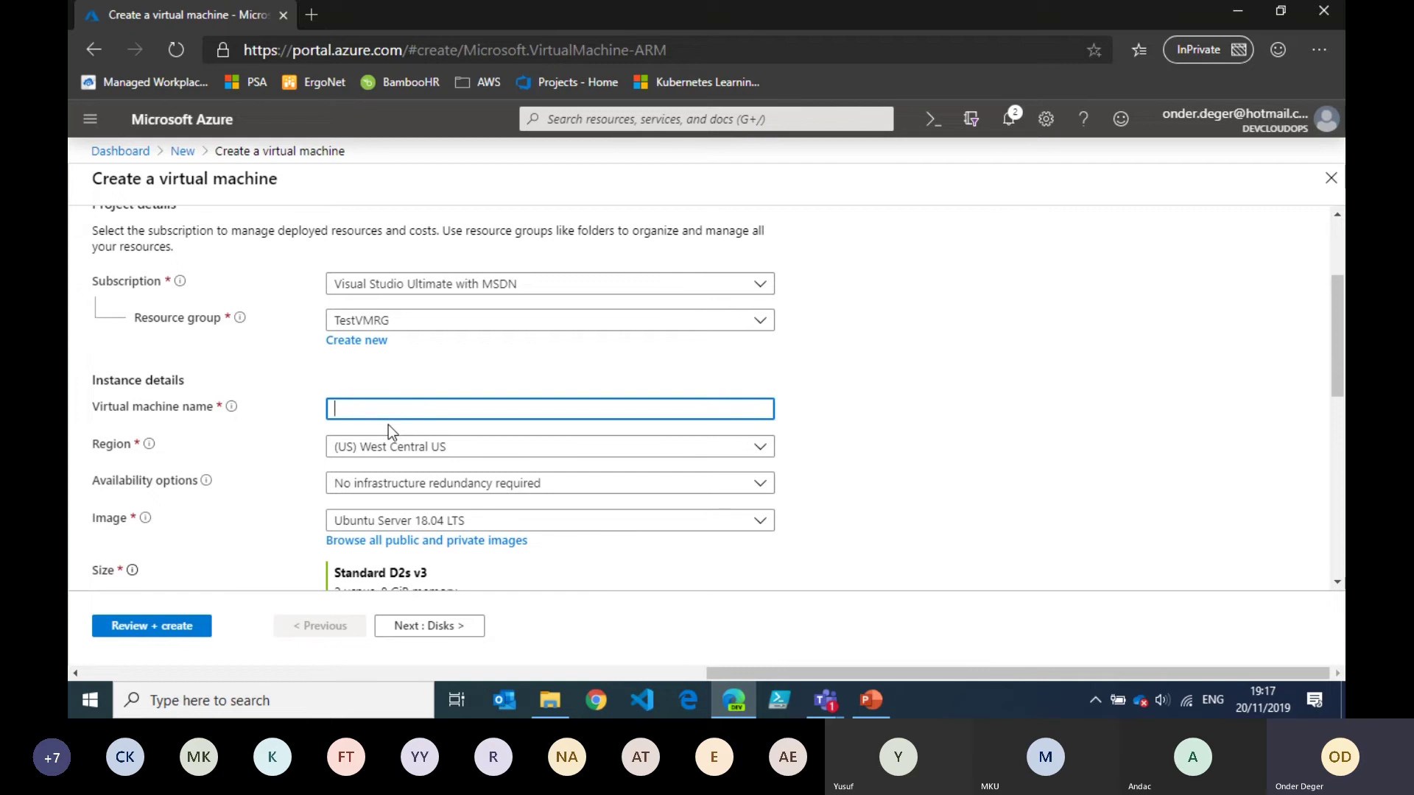
type("TestVM")
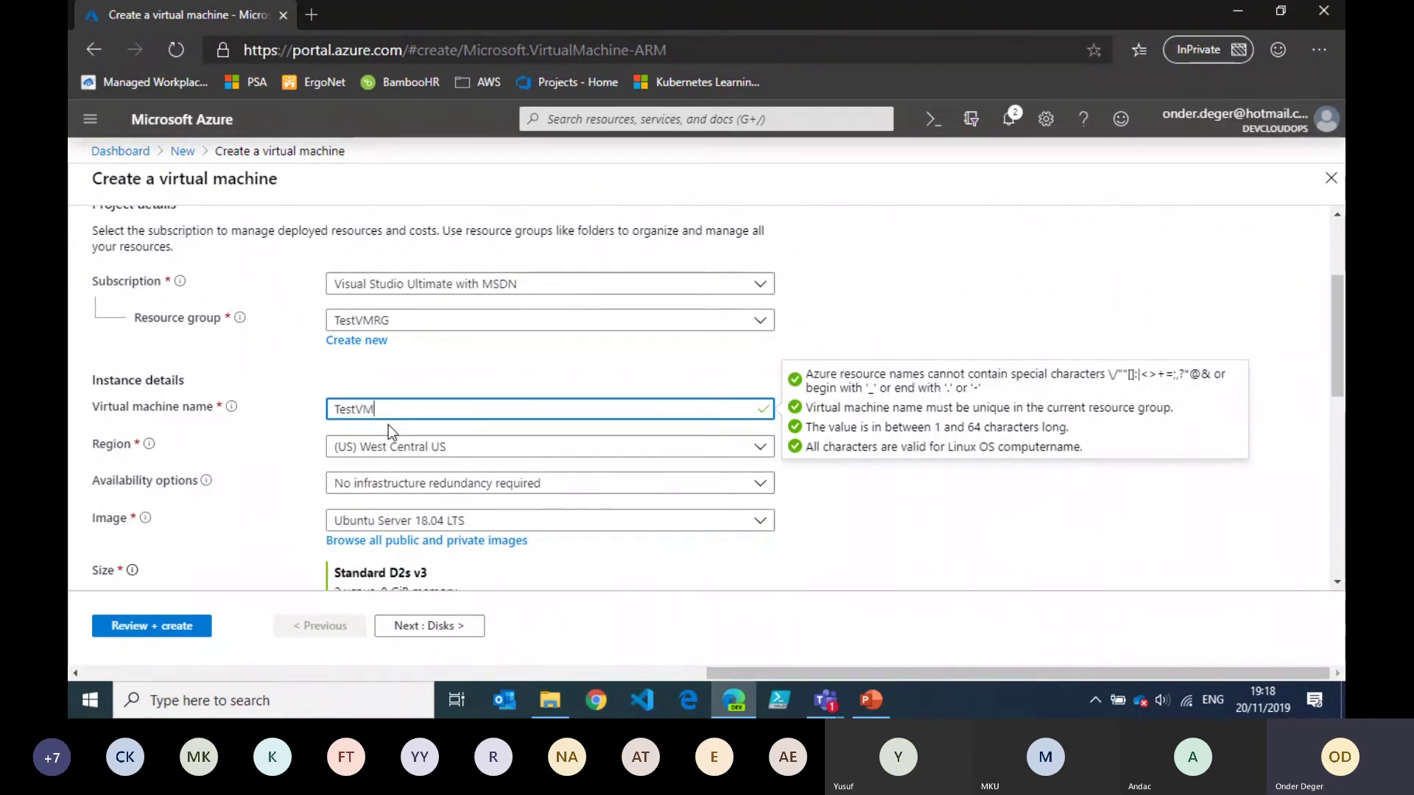
type("01")
Set the VM's region to (Europe) North Europe.
left_click(442, 446)
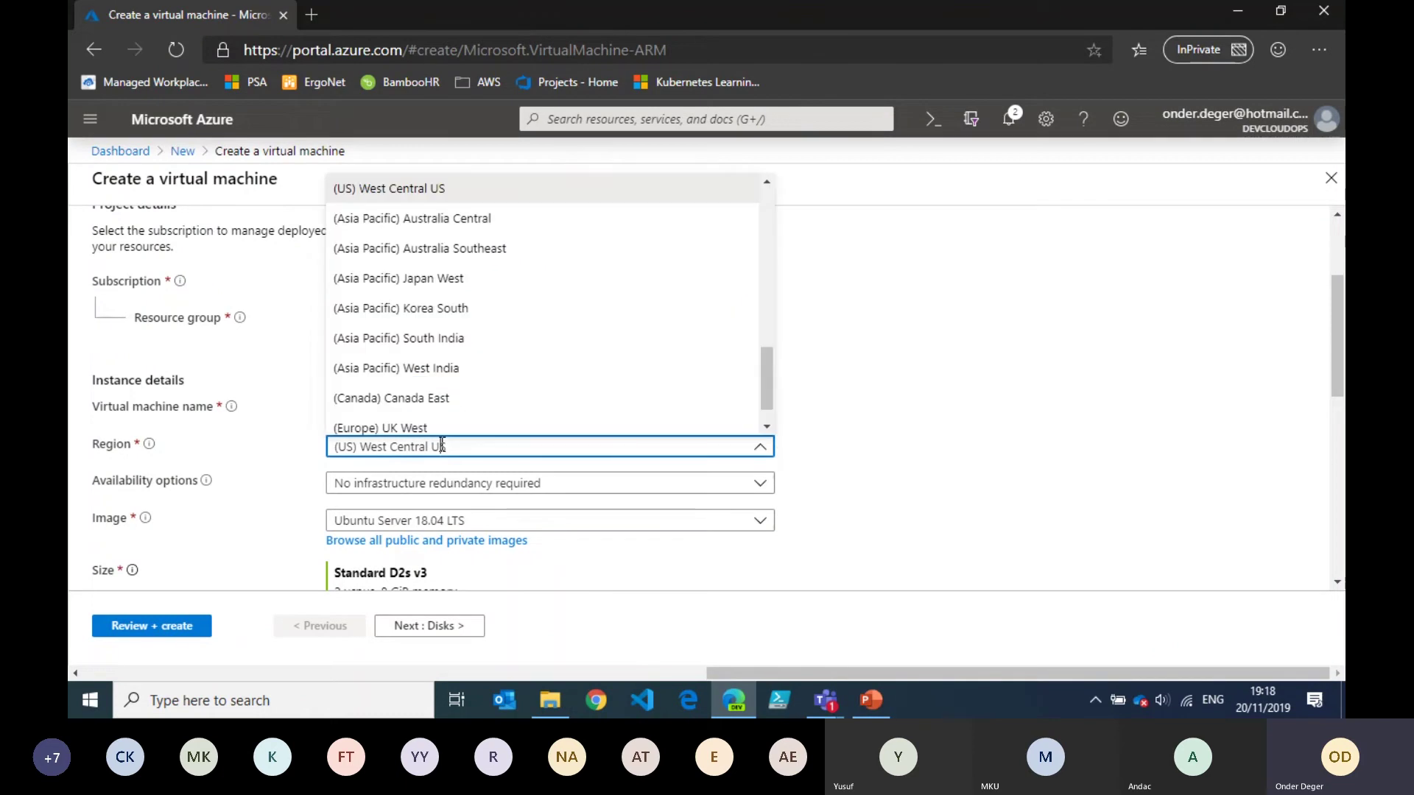
scroll(528, 347, "down", 1)
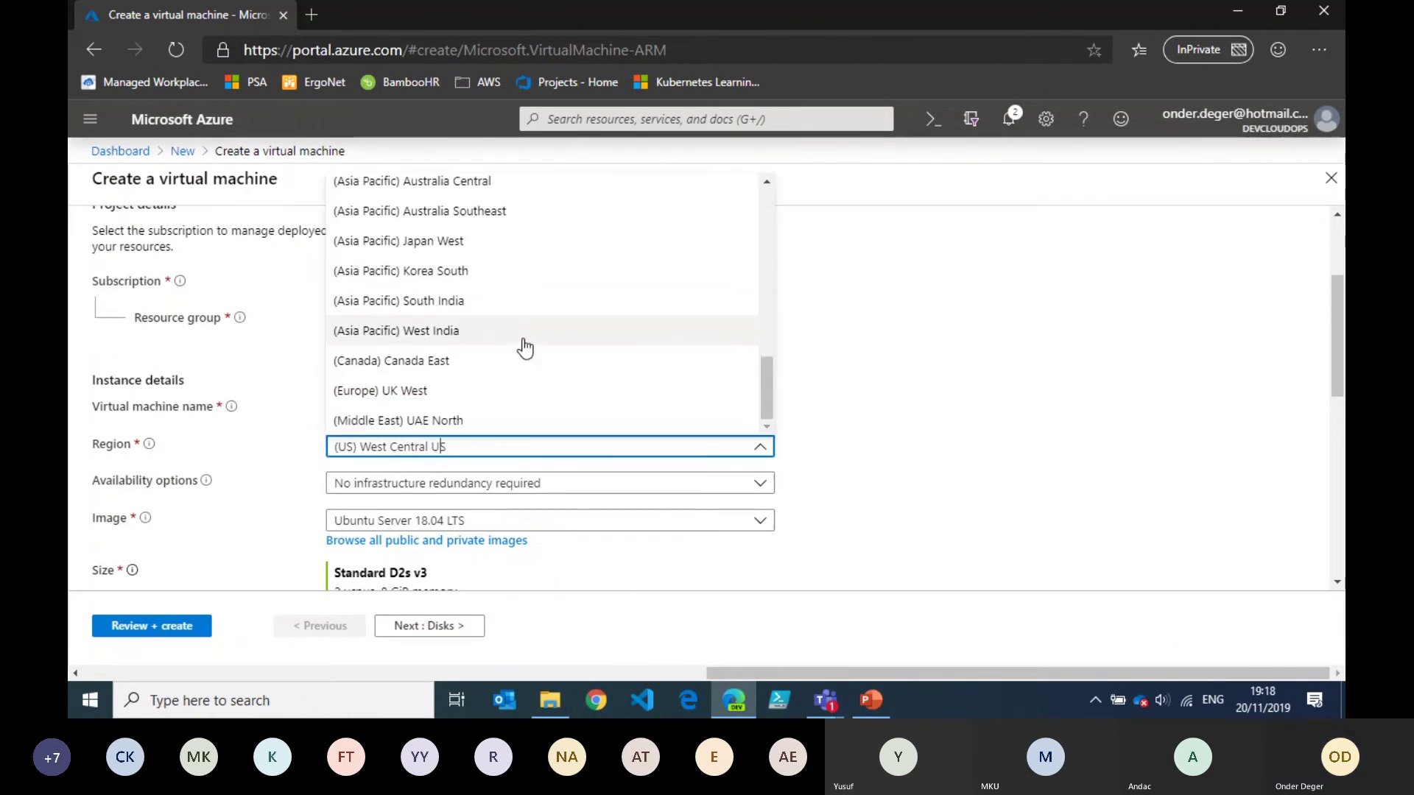
scroll(525, 348, "up", 2)
scroll(525, 348, "up", 5)
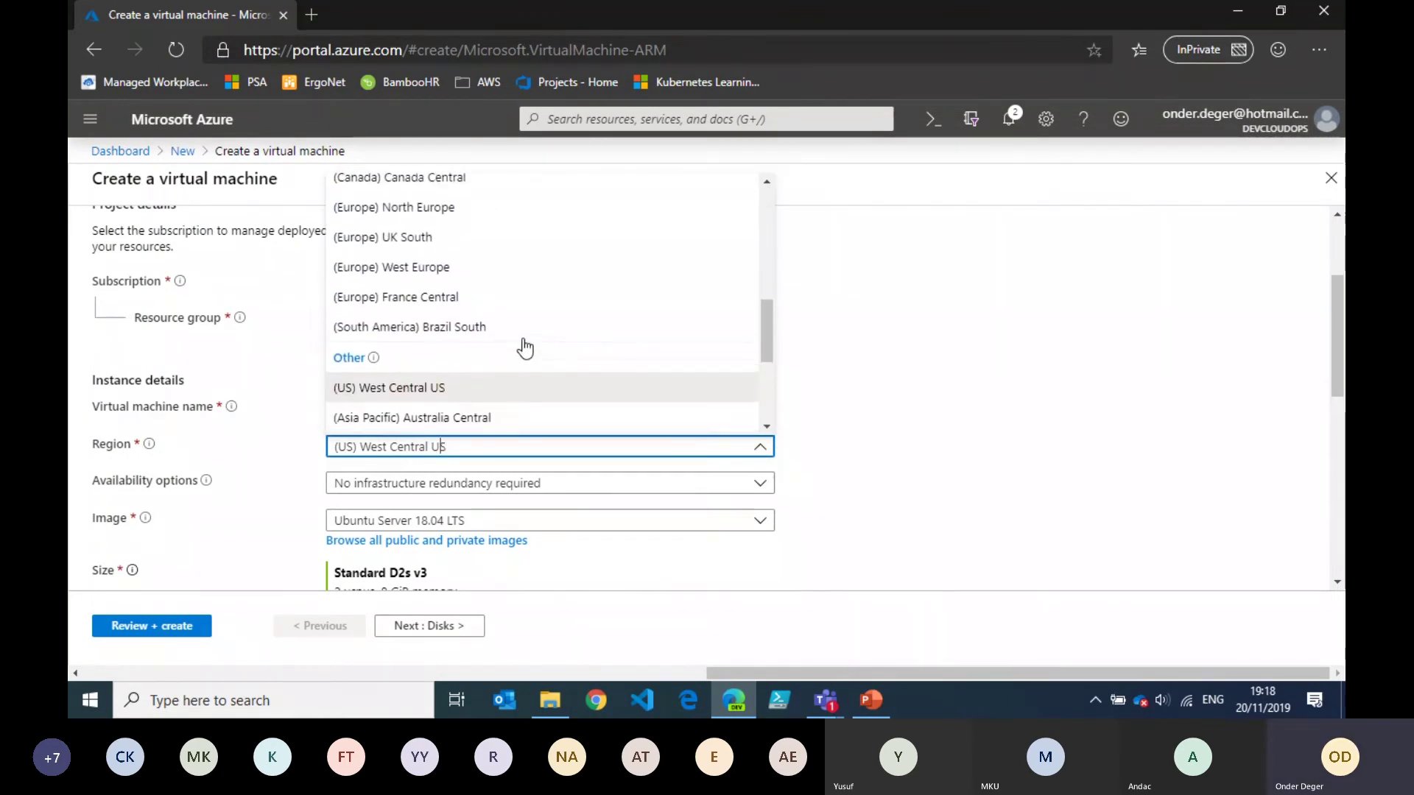
left_click(358, 247)
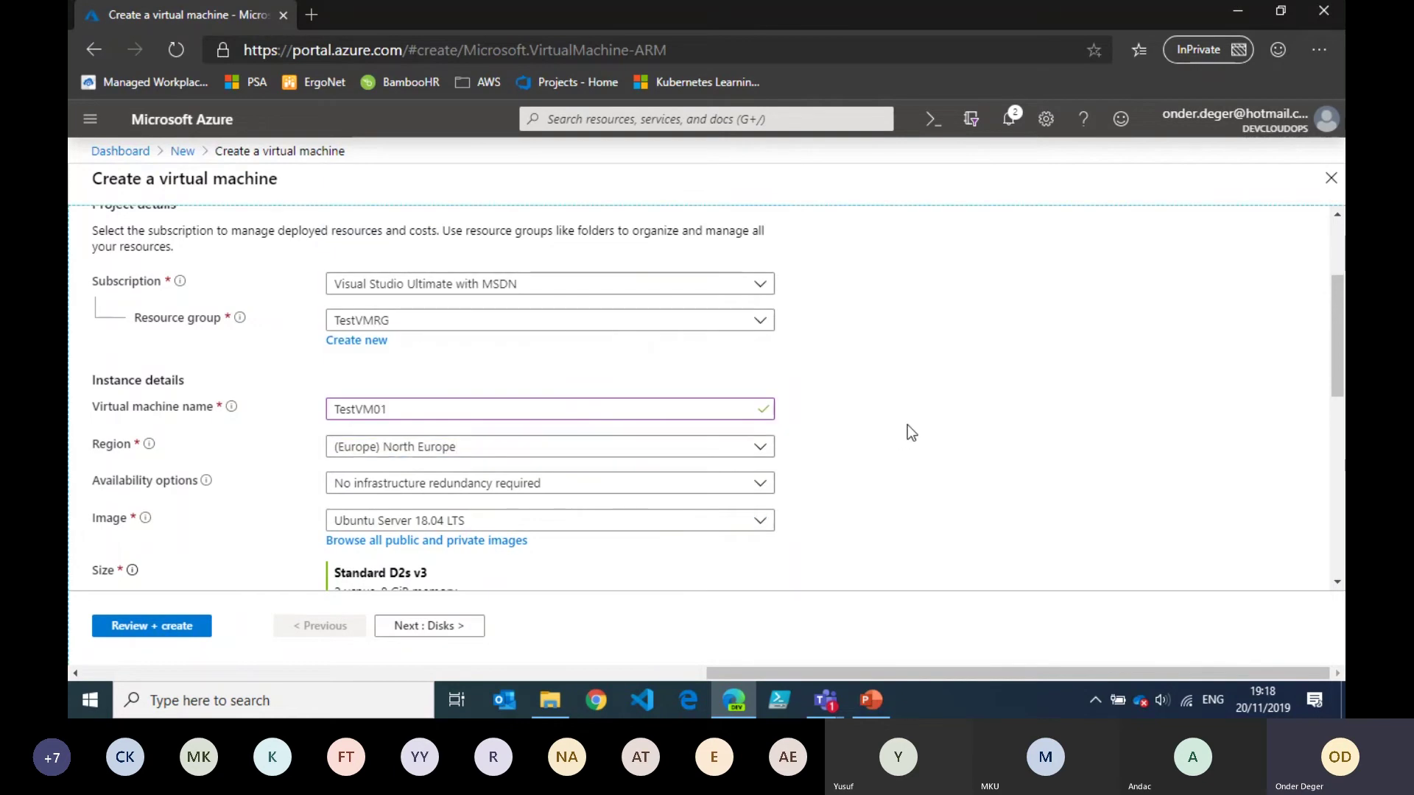
scroll(831, 435, "down", 1)
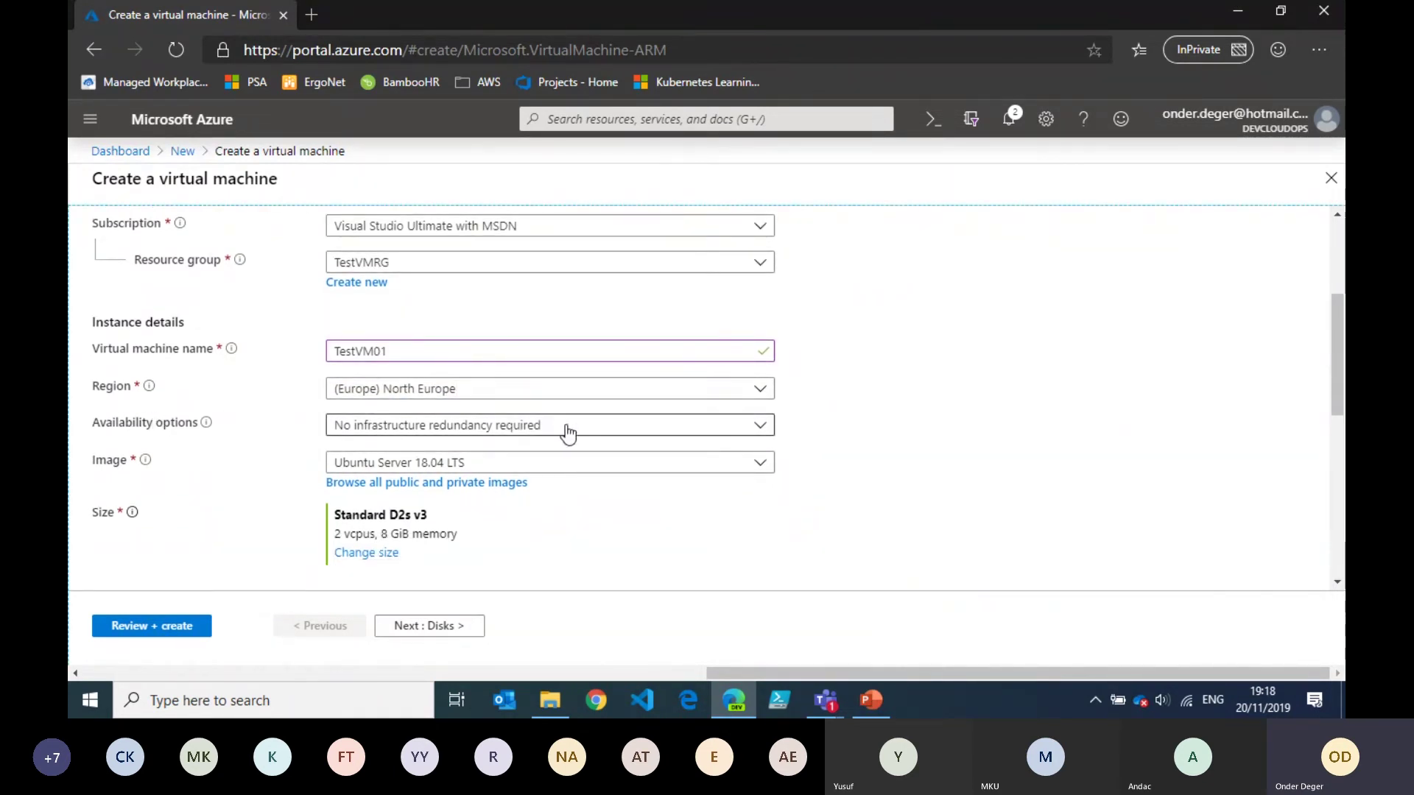
Review the image list, keep Ubuntu Server 18.04 LTS, then browse all public and private images.
left_click(617, 475)
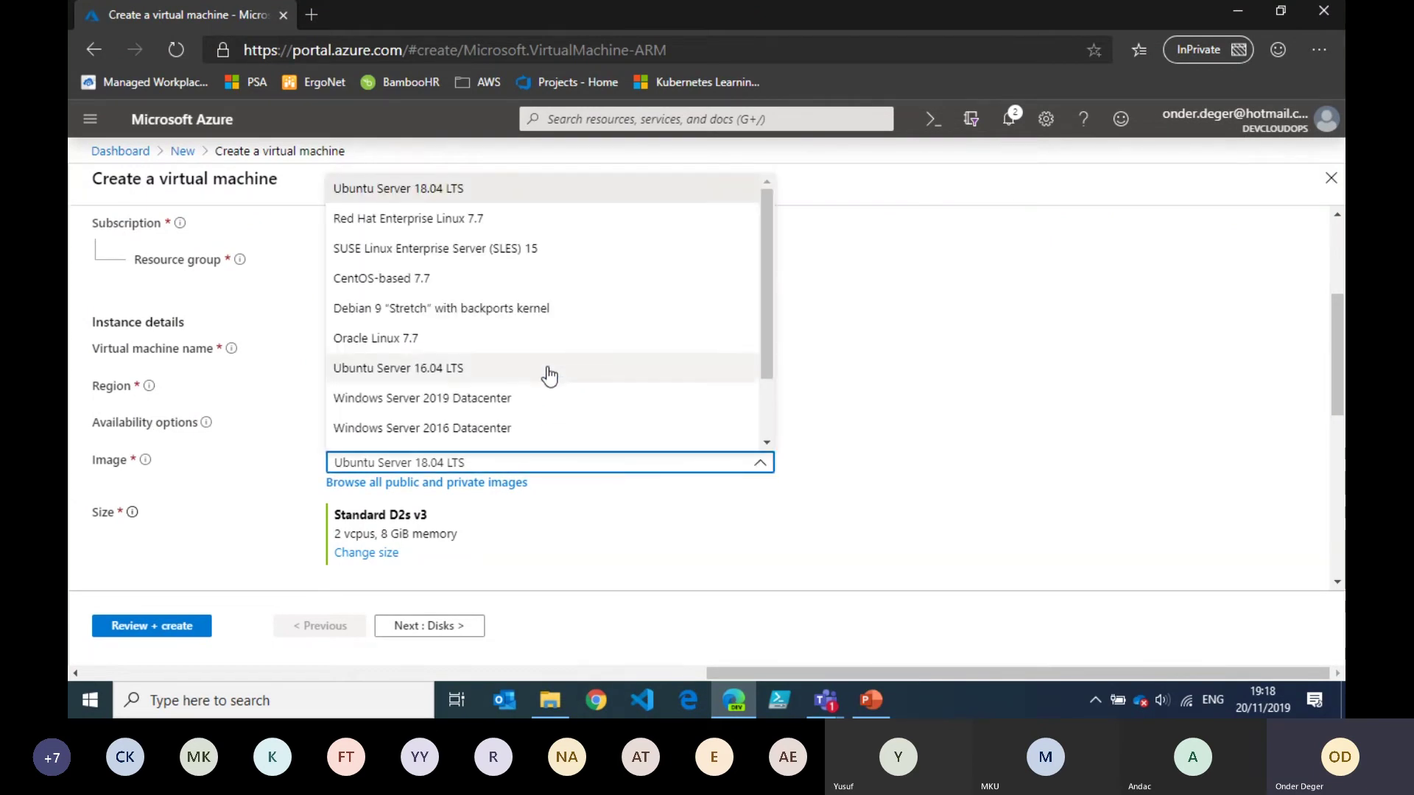
scroll(543, 373, "down", 3)
scroll(482, 412, "up", 2)
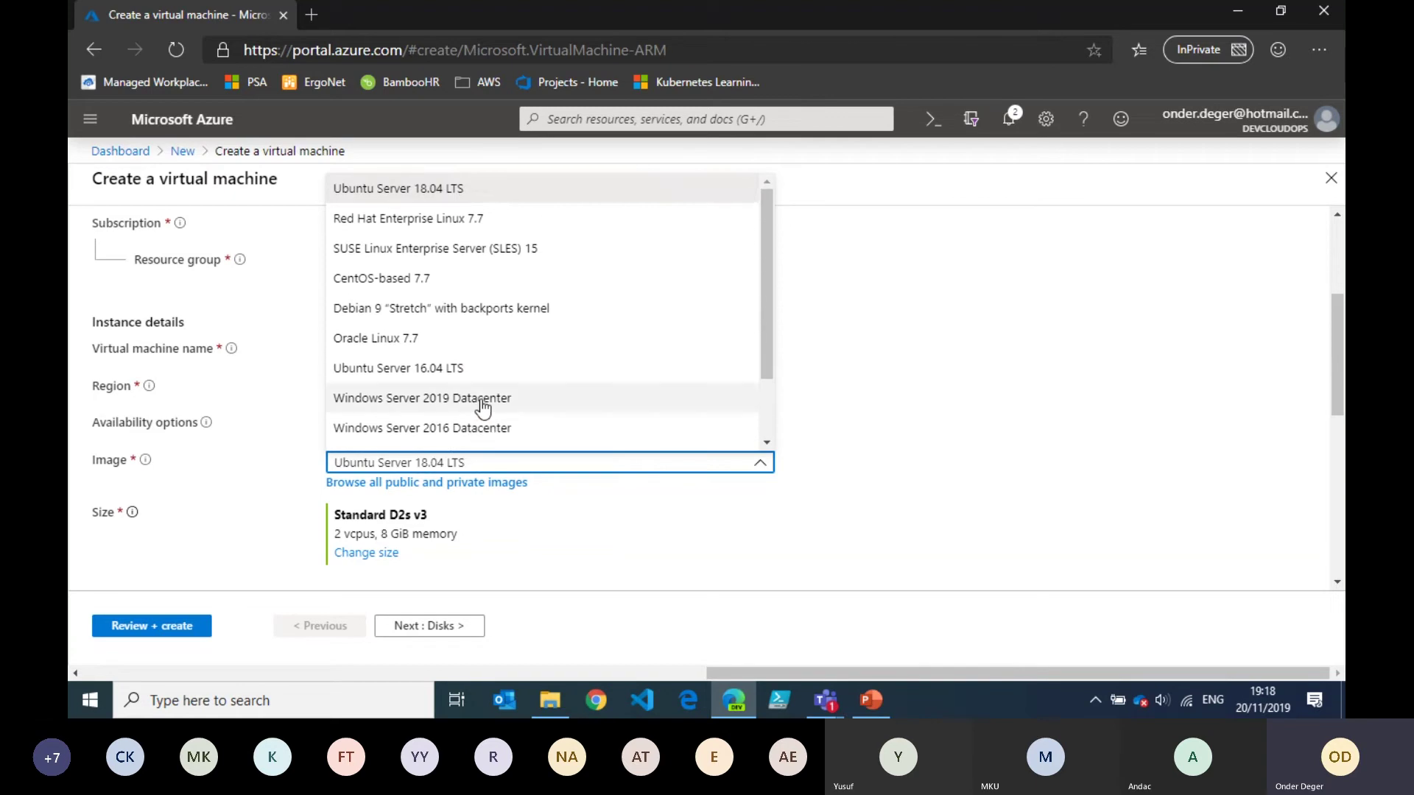
scroll(489, 309, "down", 3)
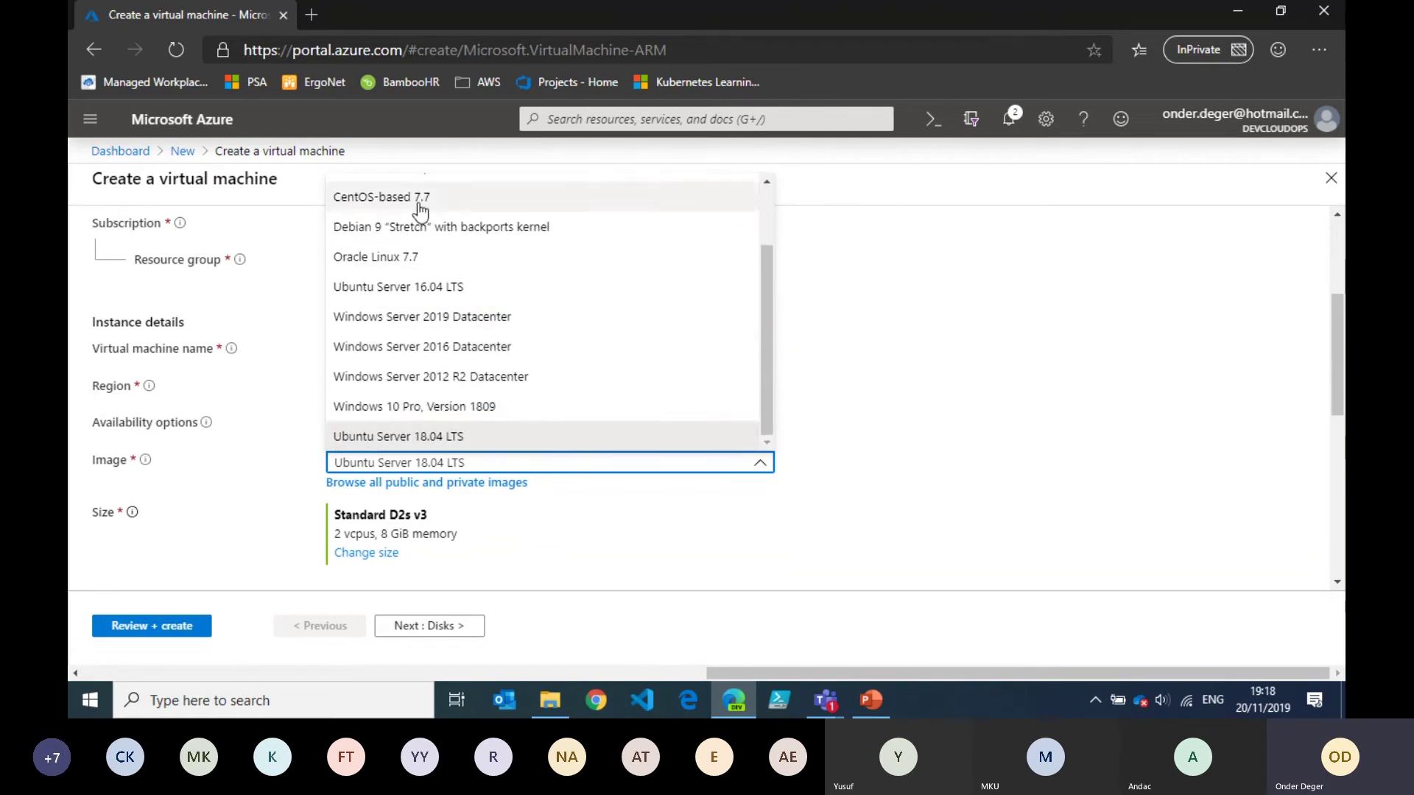
scroll(480, 343, "up", 3)
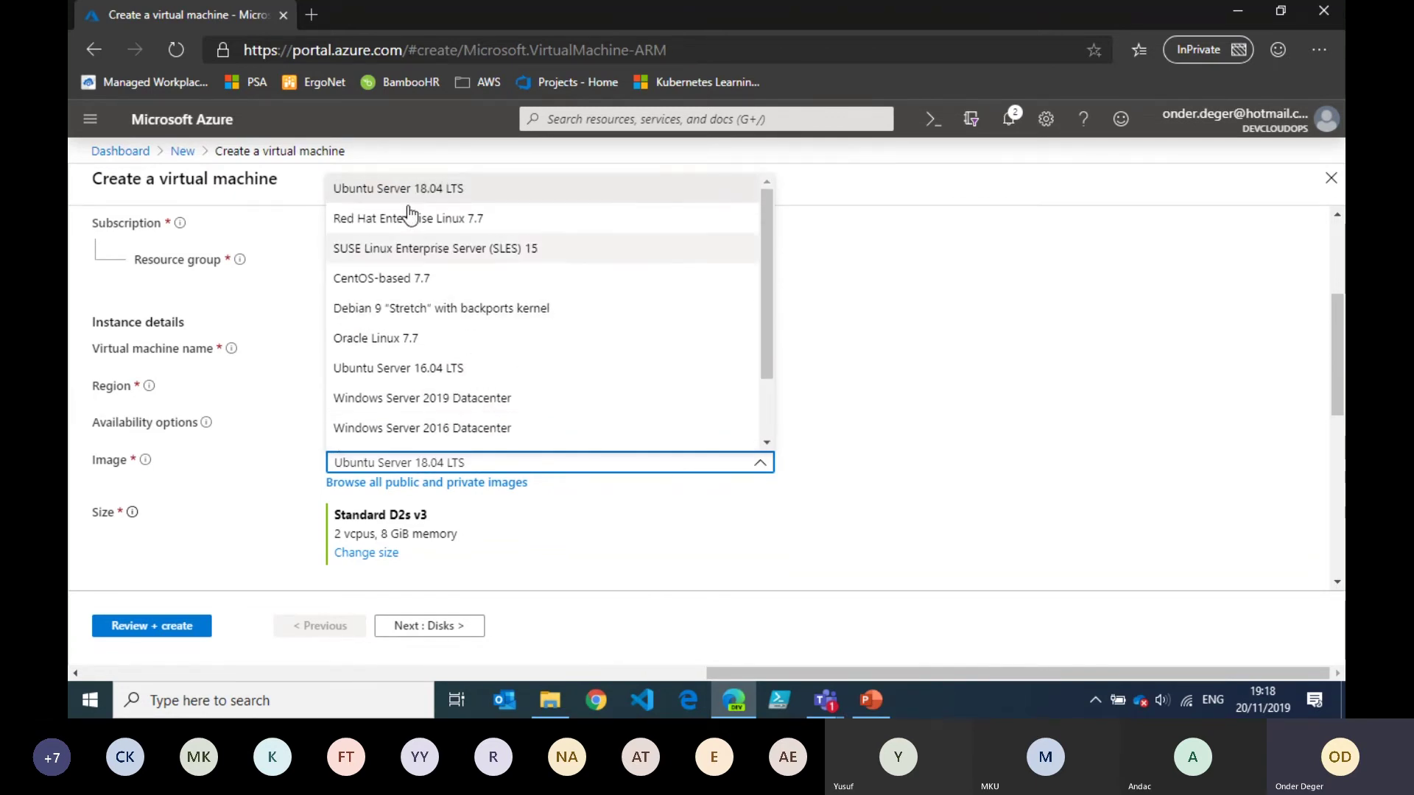
left_click(853, 346)
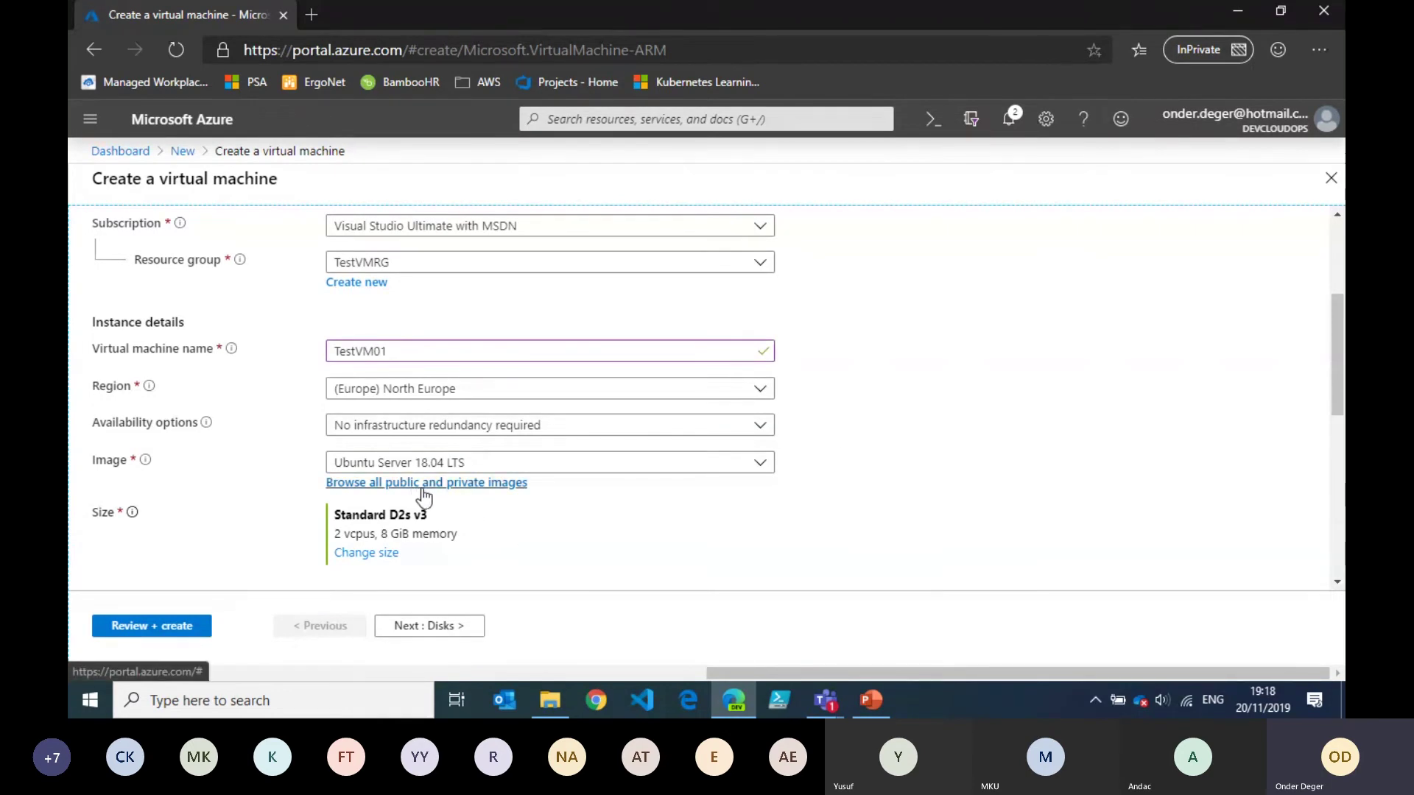
left_click(465, 486)
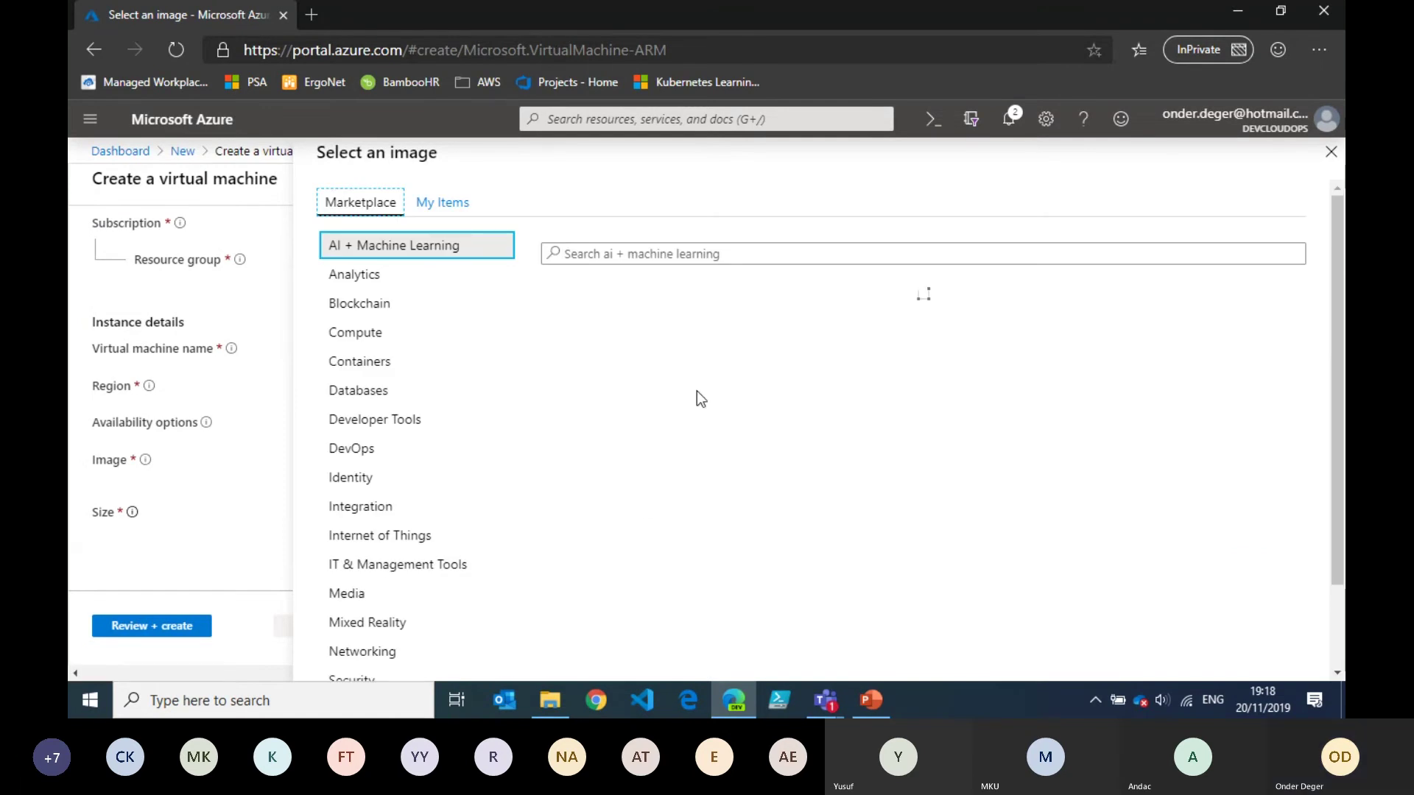
Load three more batches of Marketplace images and scroll through to the Windows Server 2019 entries.
scroll(850, 425, "down", 10)
scroll(850, 431, "down", 15)
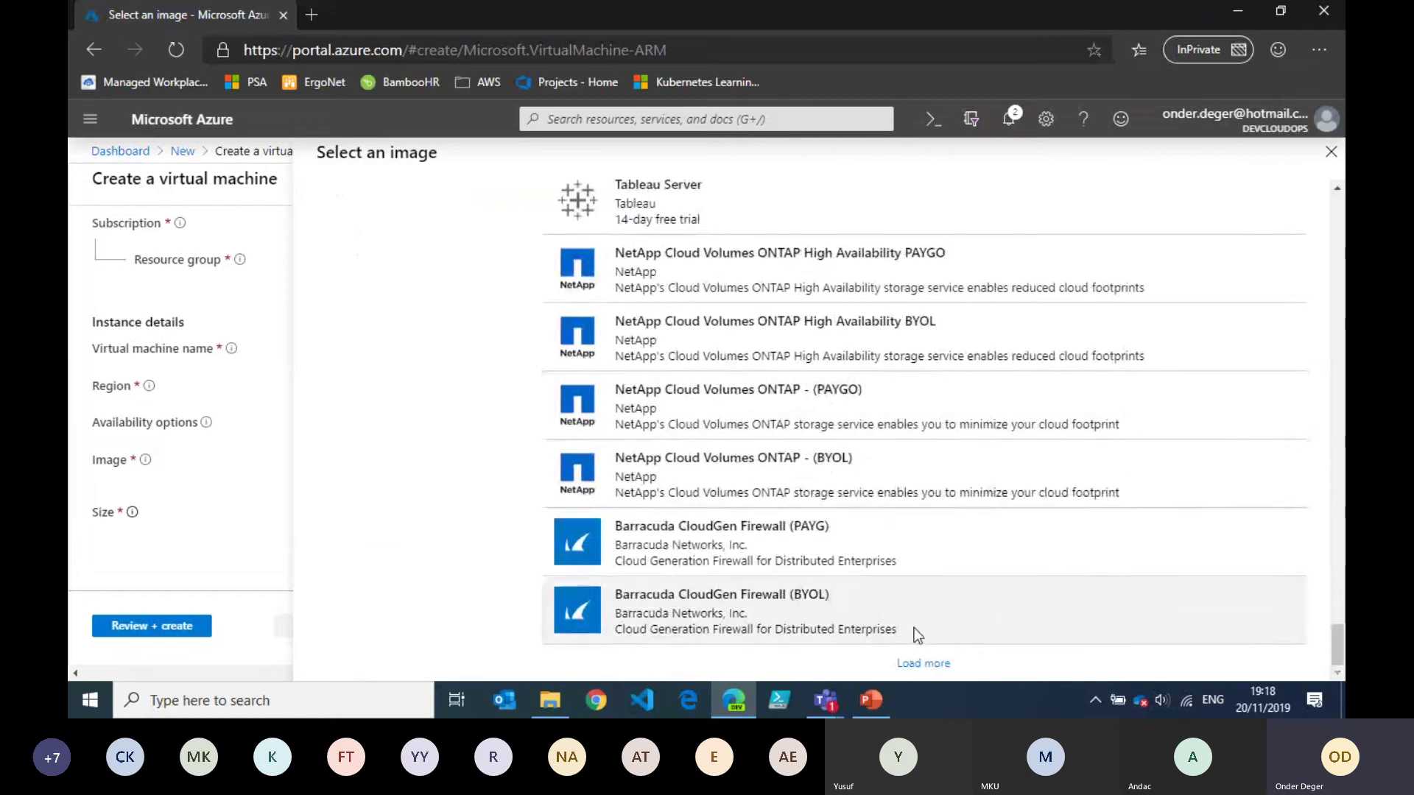
left_click(927, 663)
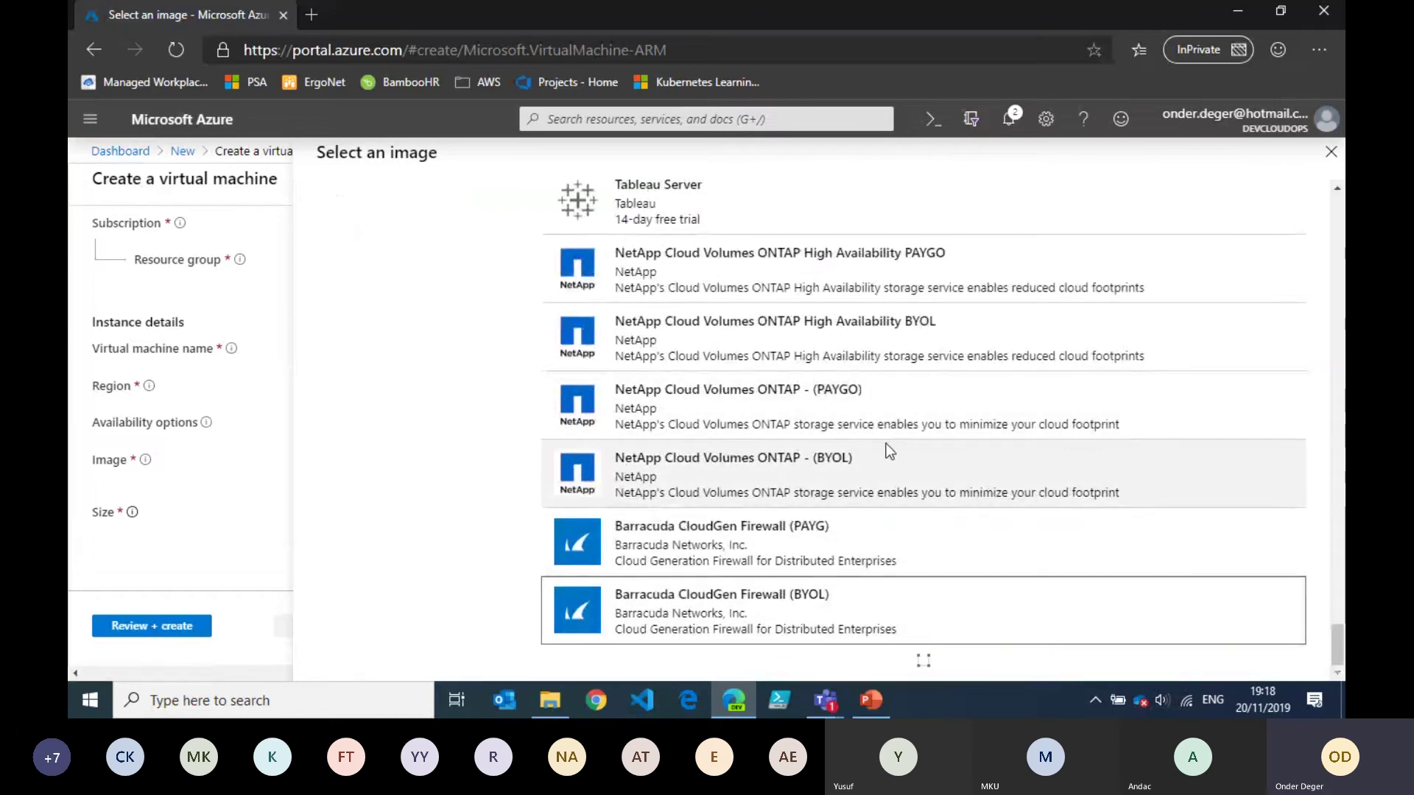
scroll(886, 444, "down", 8)
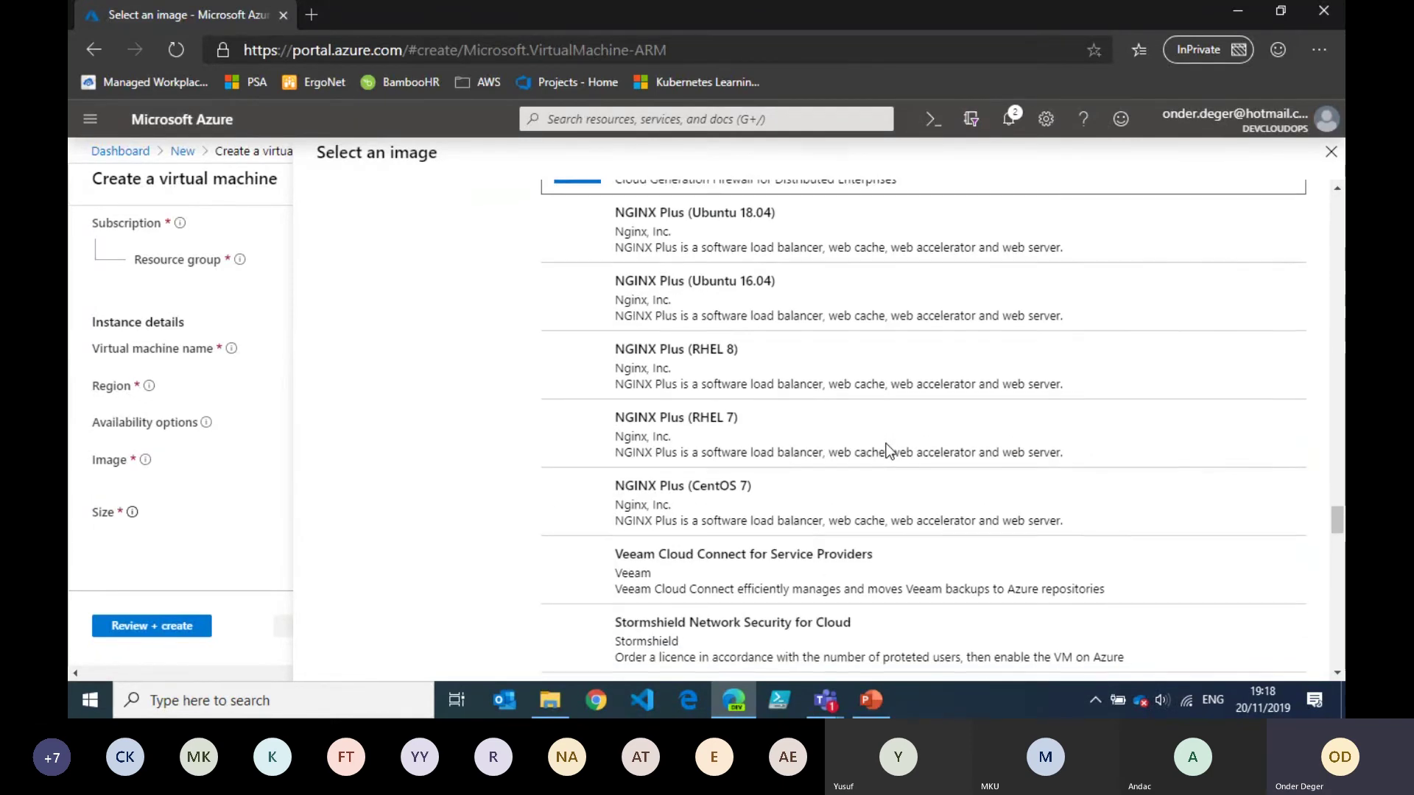
scroll(886, 444, "down", 10)
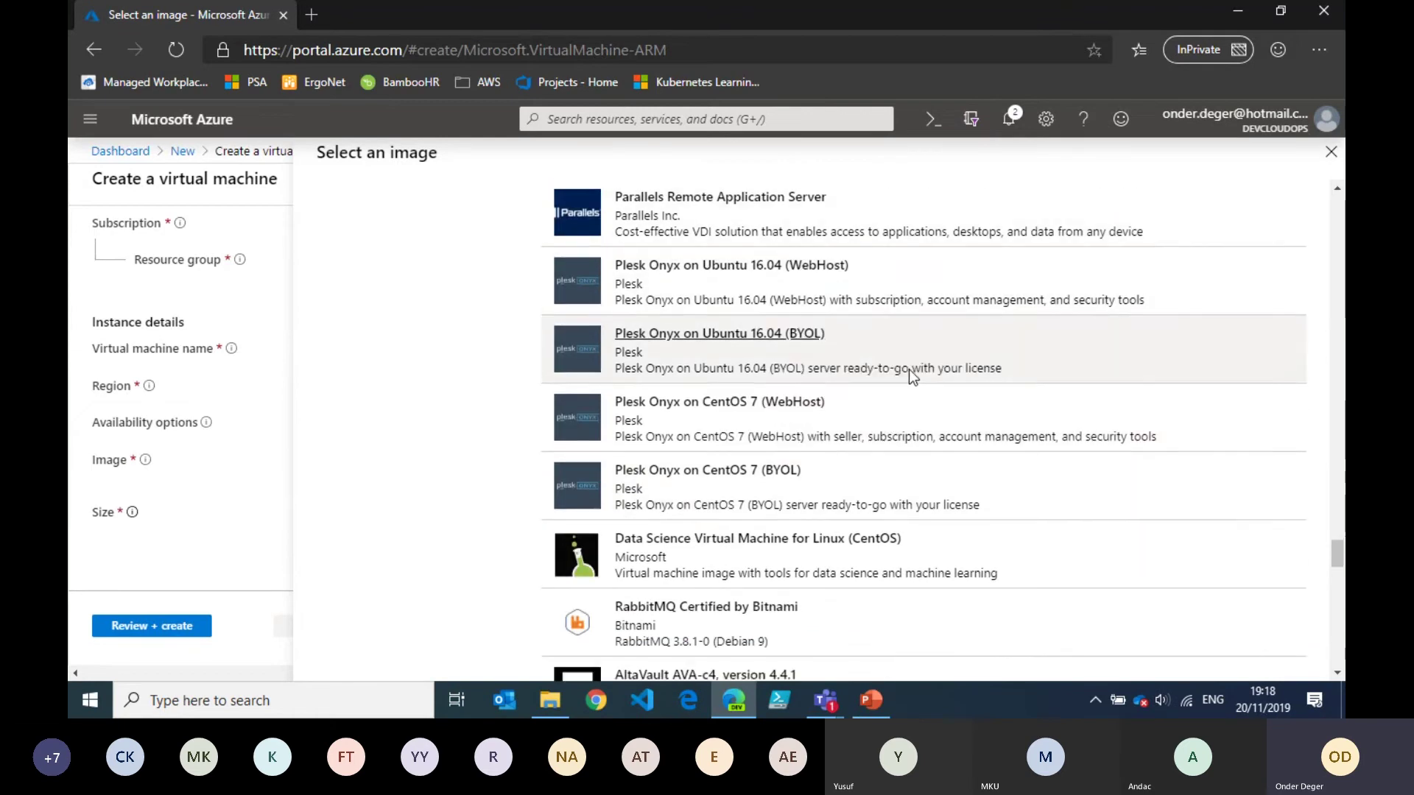
scroll(905, 394, "down", 10)
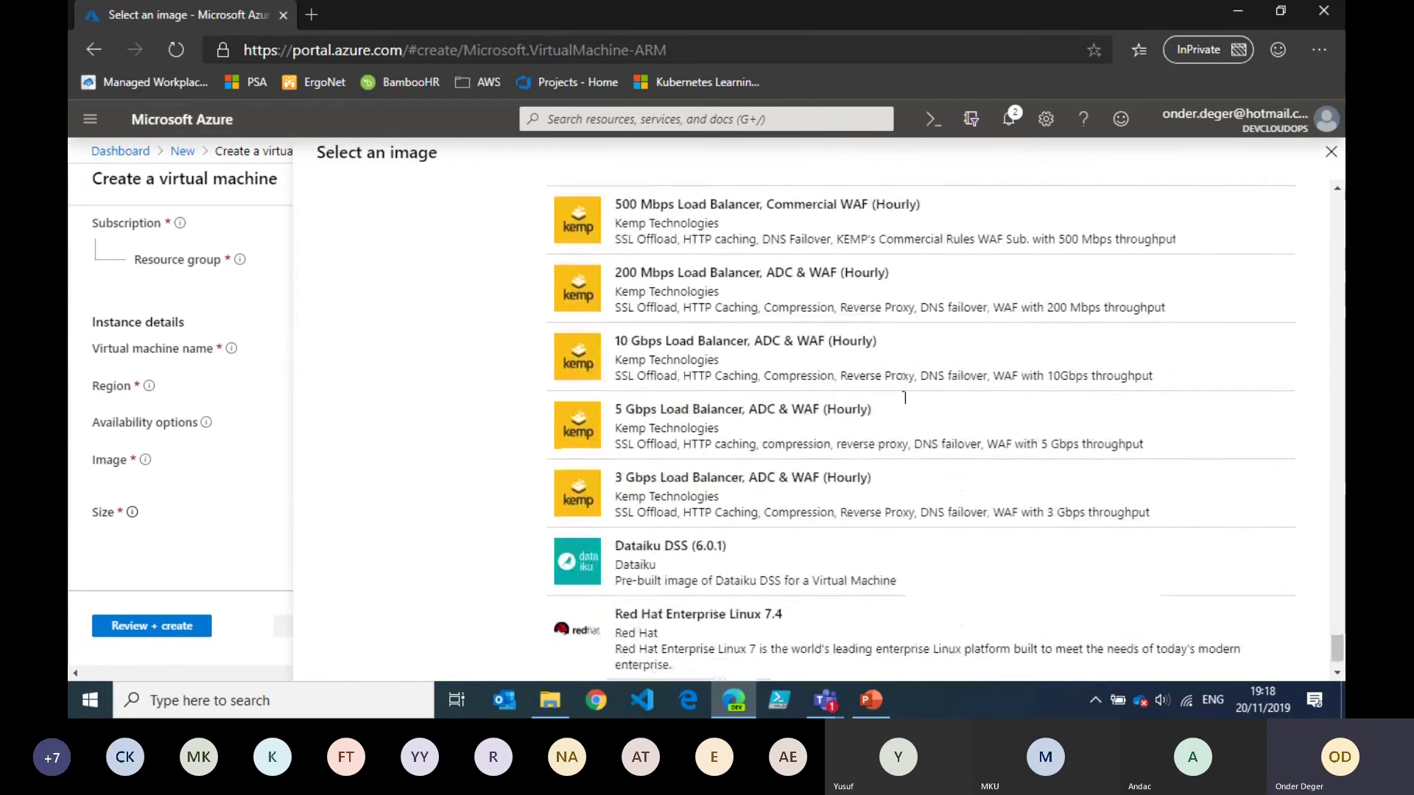
left_click(939, 665)
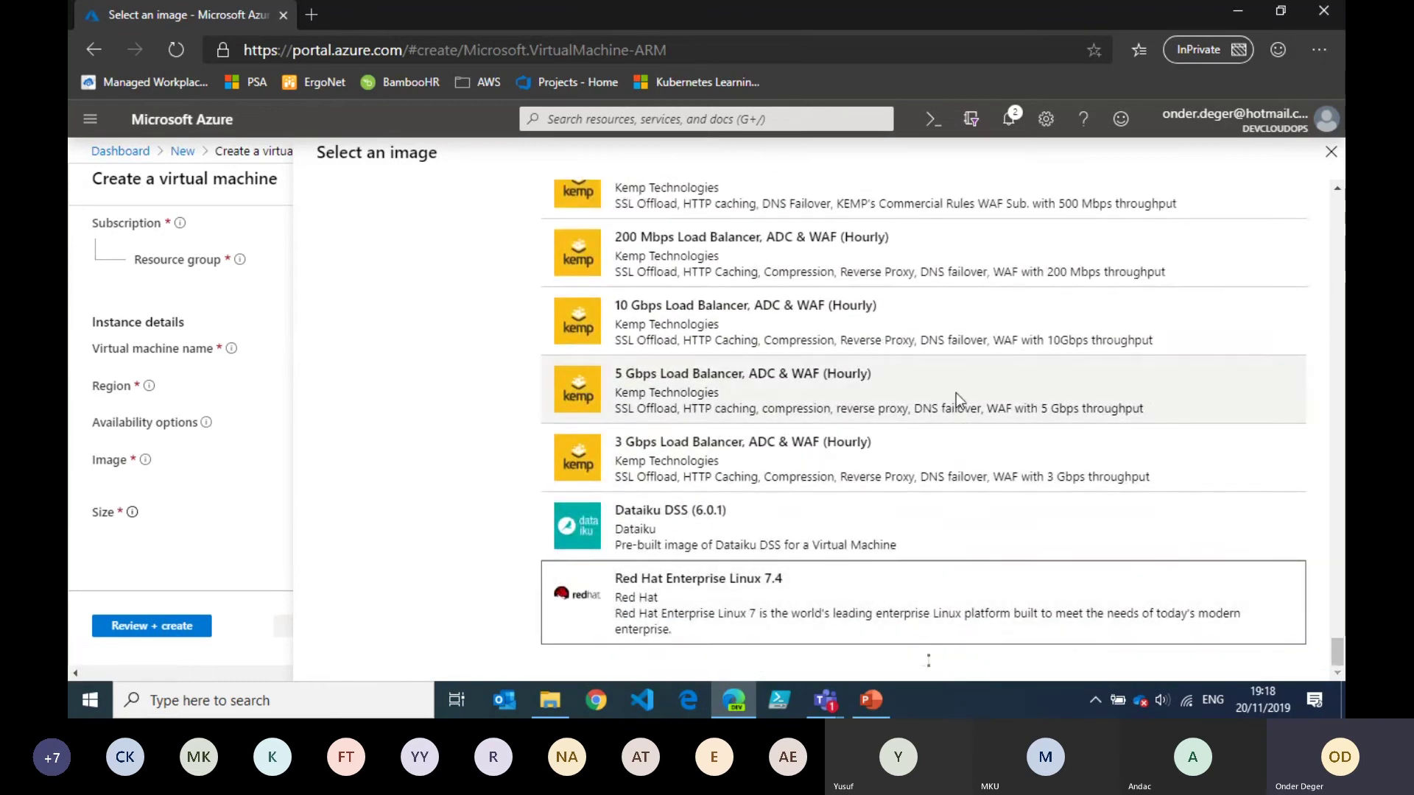
scroll(956, 400, "down", 20)
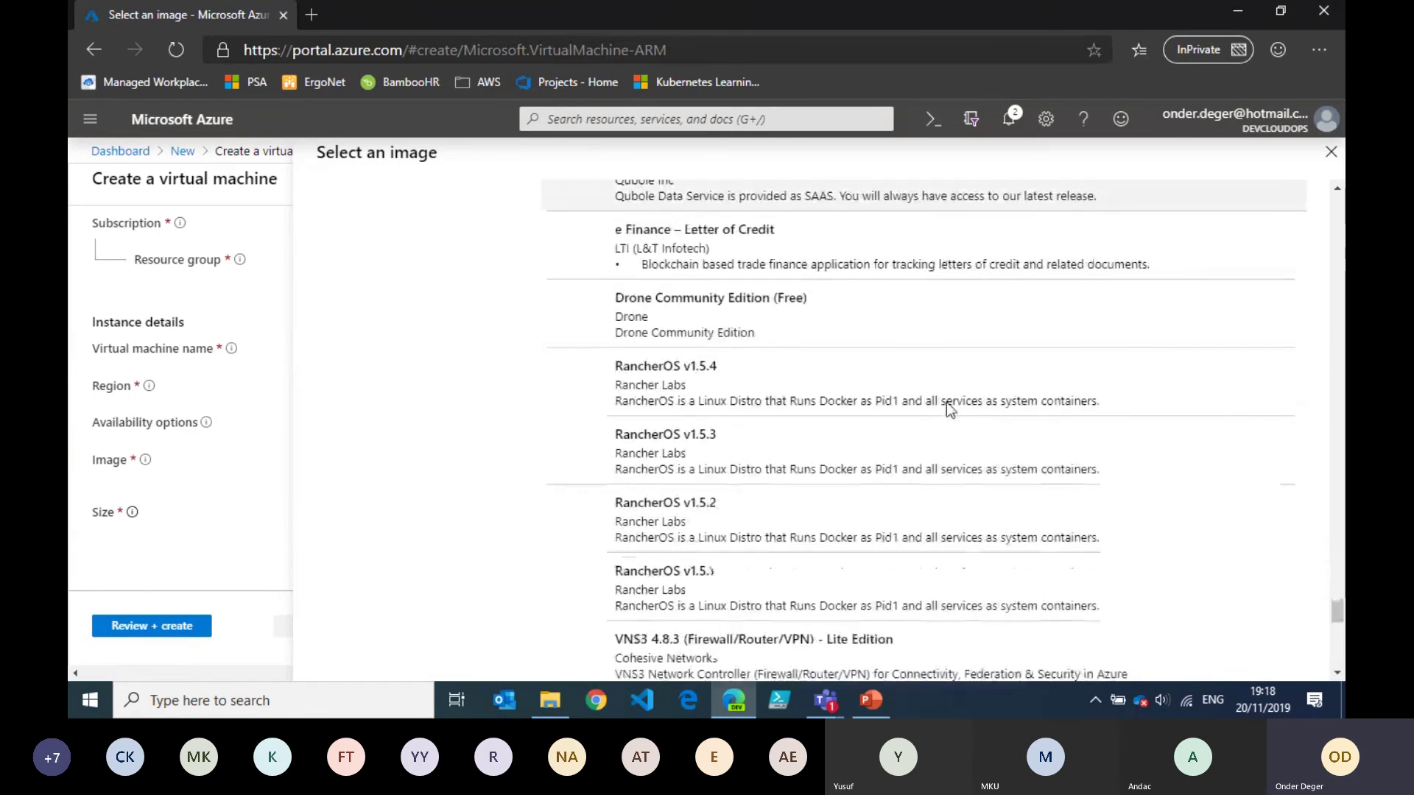
scroll(948, 402, "down", 5)
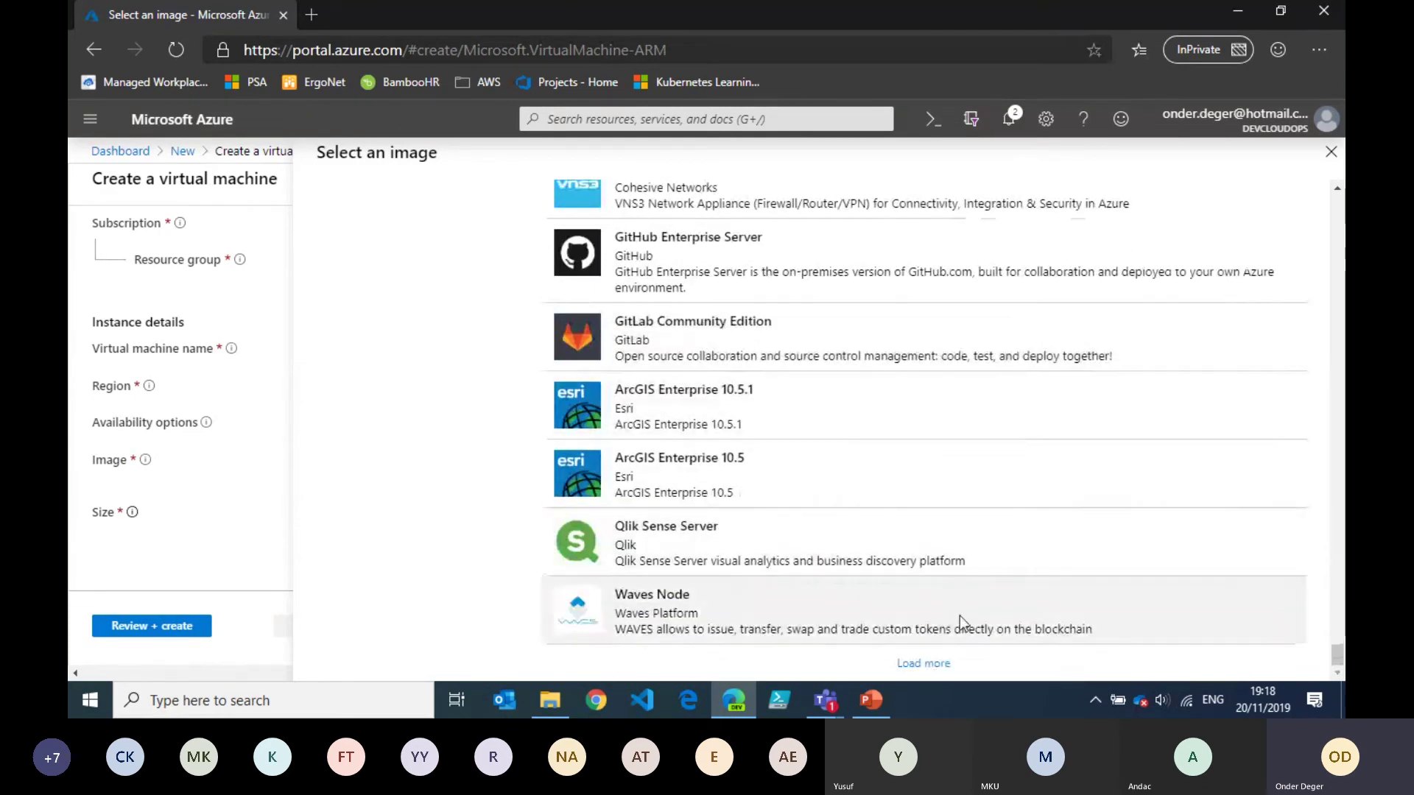
left_click(934, 667)
scroll(882, 390, "down", 9)
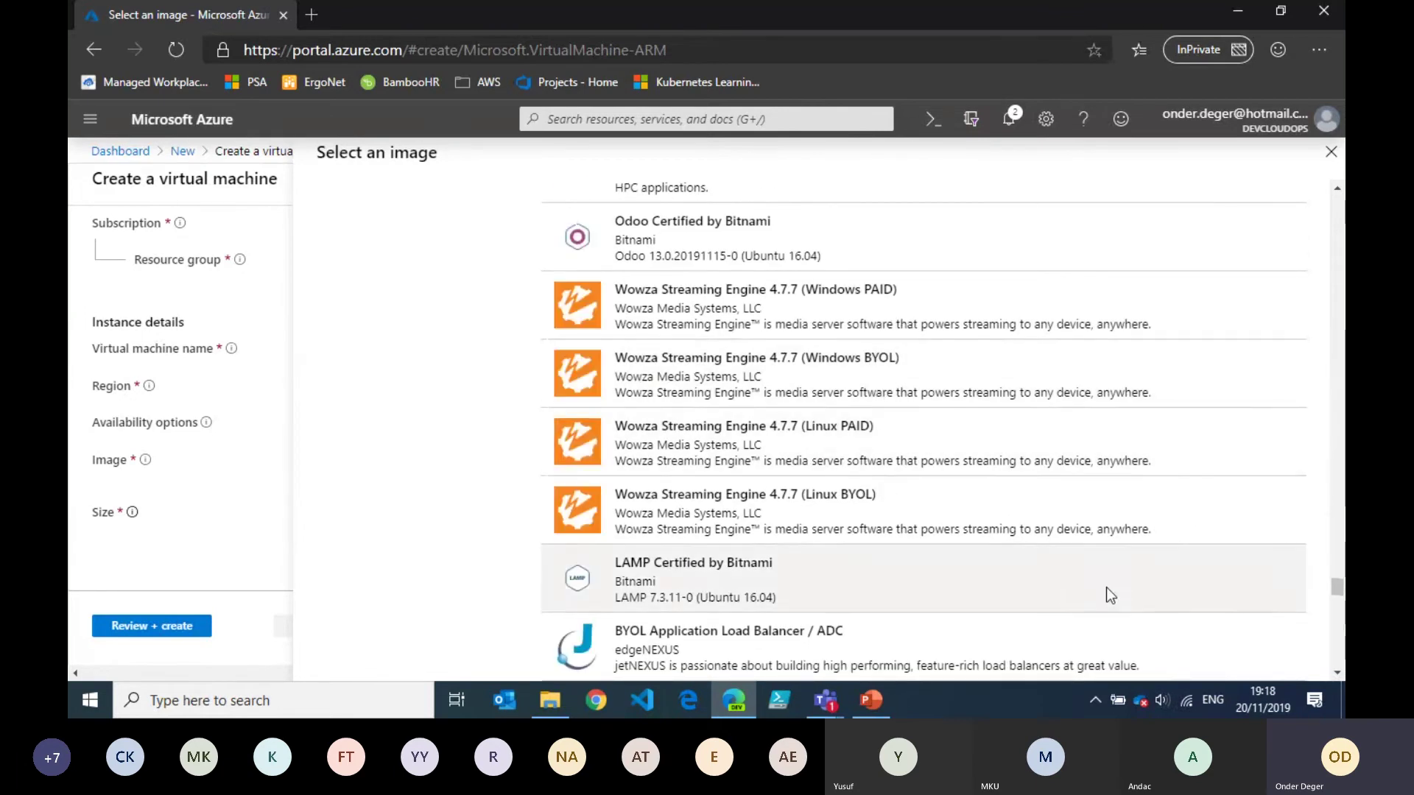
scroll(1107, 587, "down", 6)
scroll(1103, 585, "down", 6)
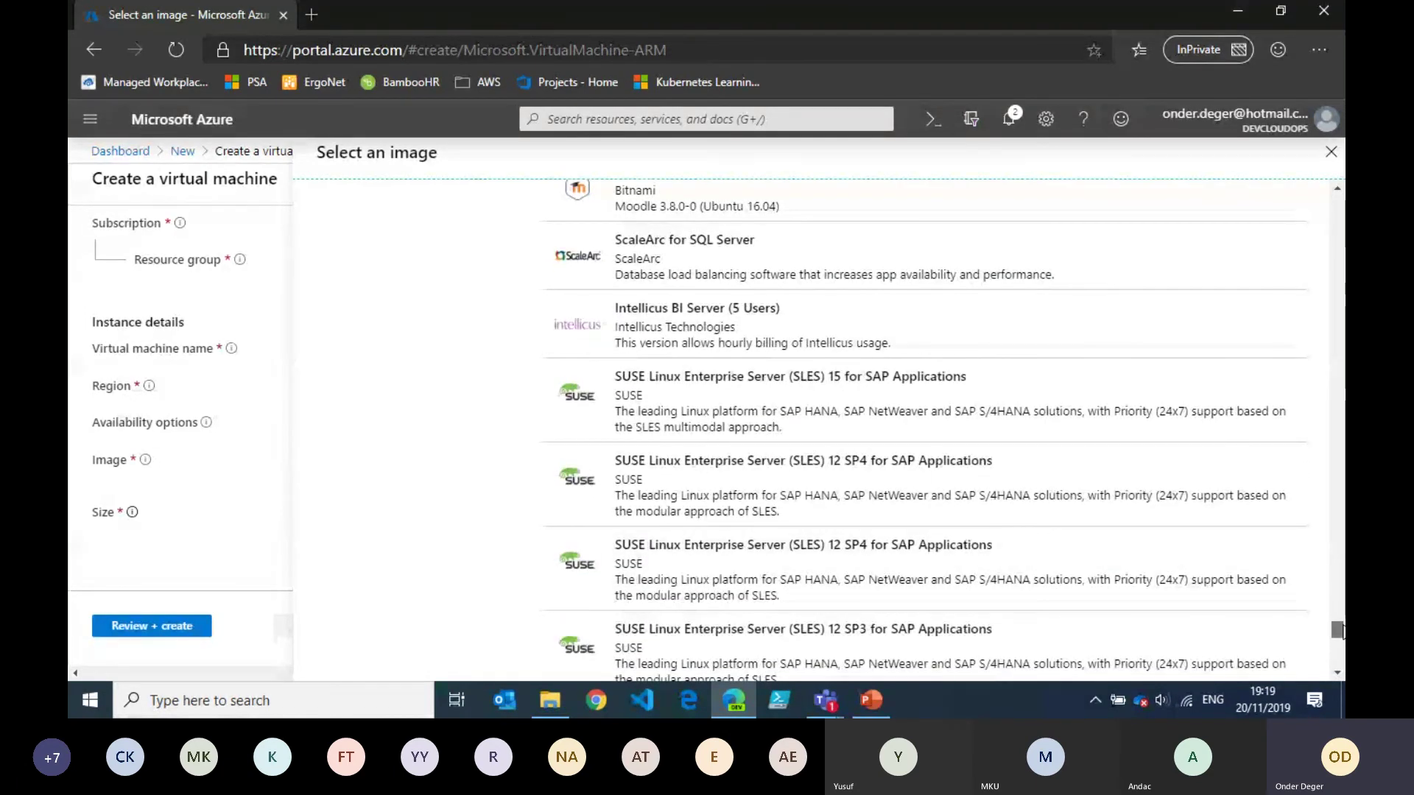
scroll(928, 431, "down", 15)
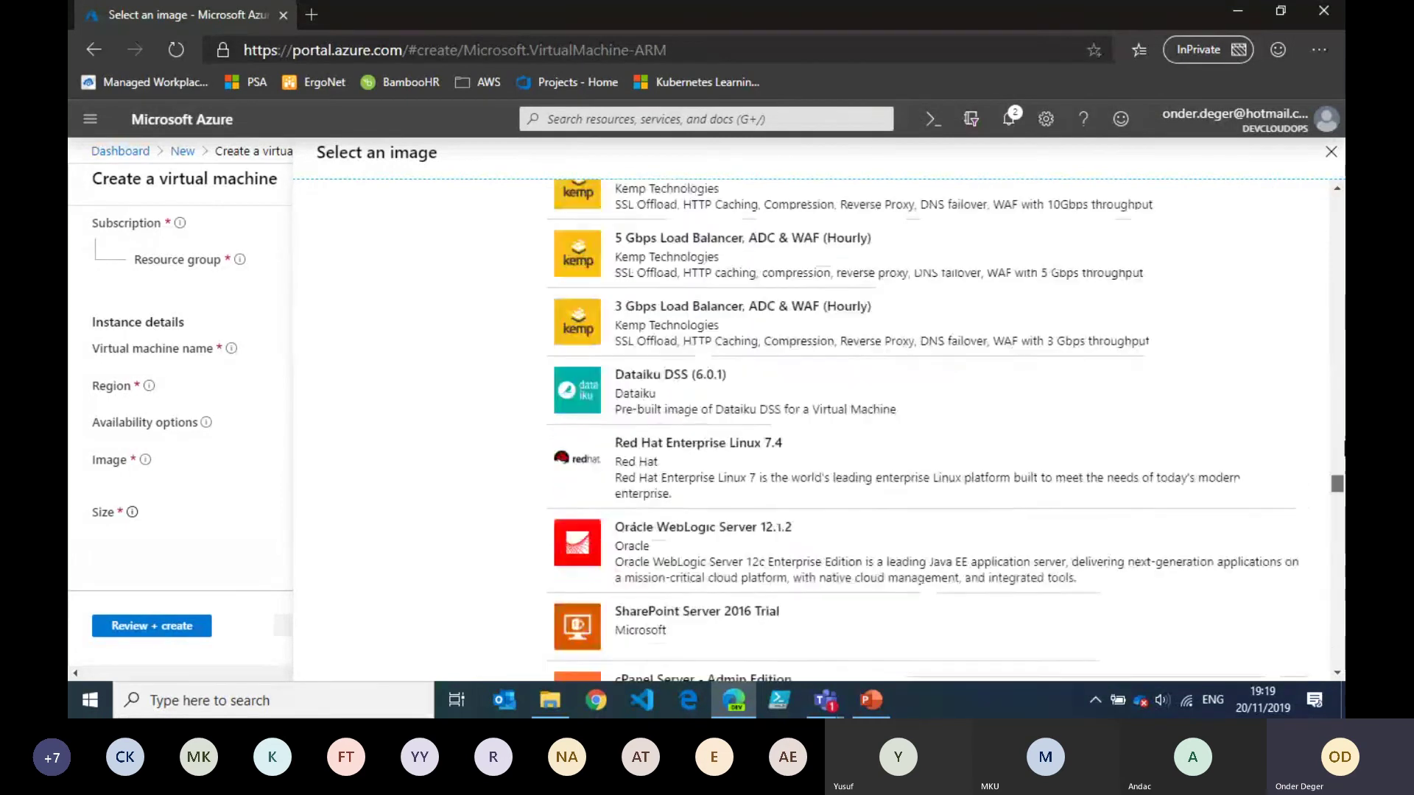
scroll(1337, 205, "up", 20)
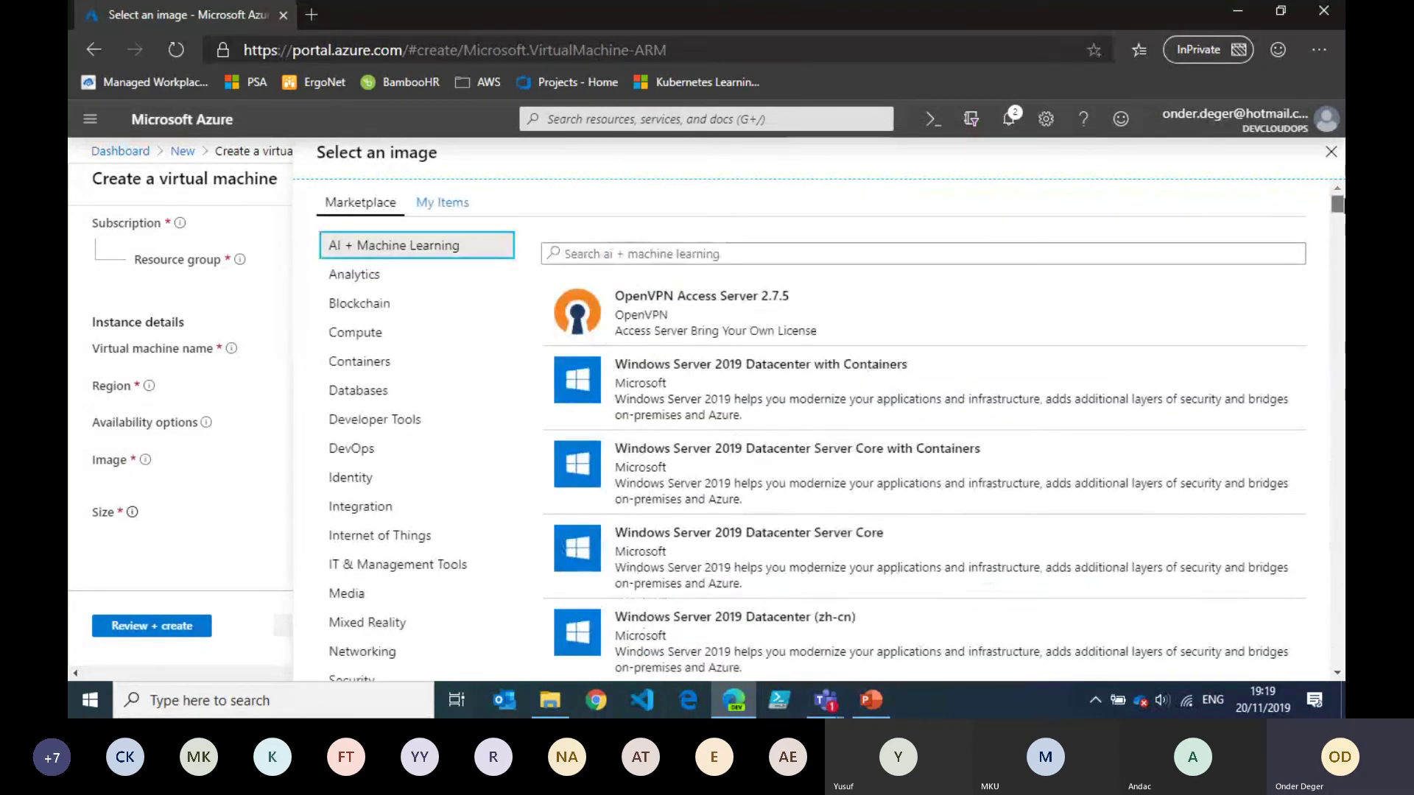
scroll(810, 427, "down", 2)
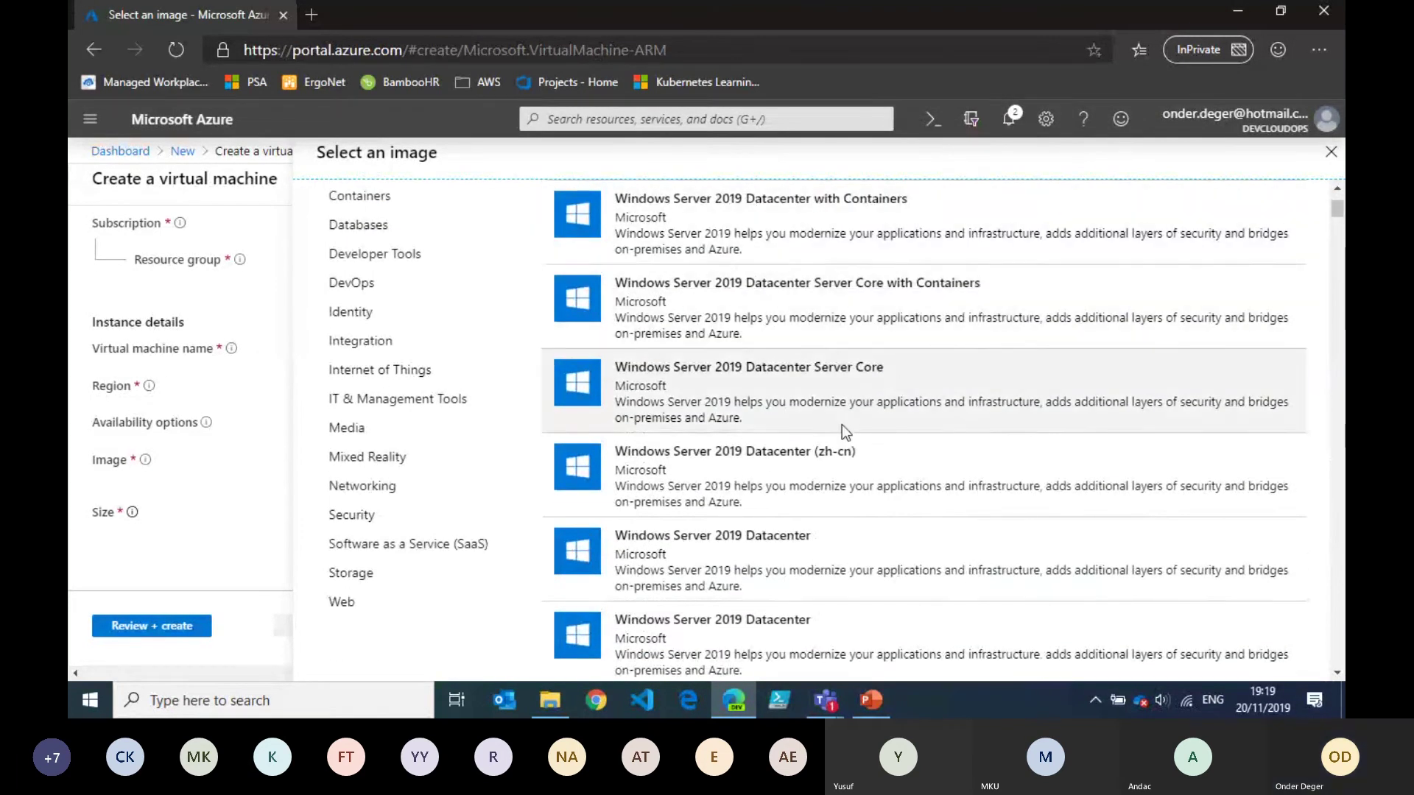
scroll(841, 426, "up", 1)
scroll(842, 425, "down", 1)
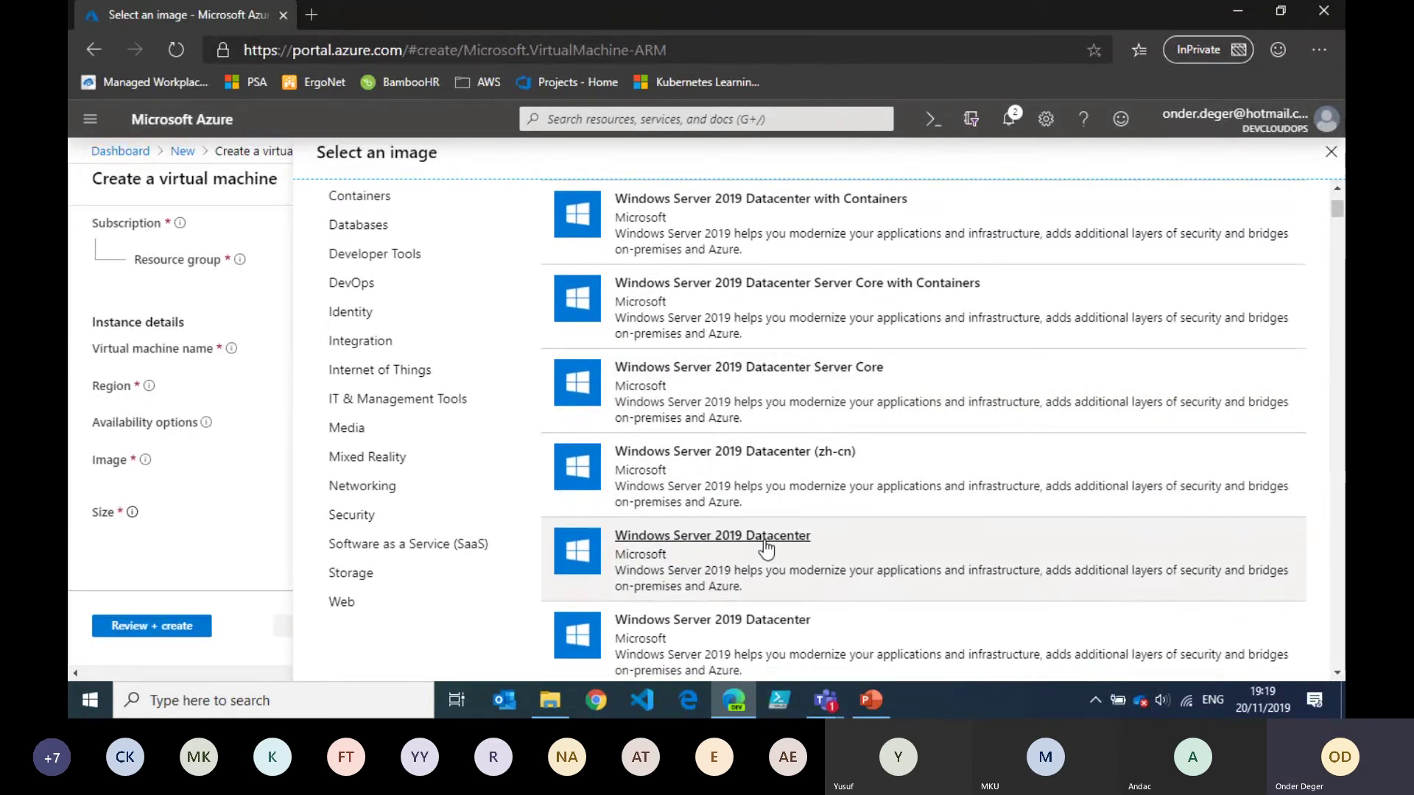
scroll(737, 545, "down", 1)
Choose the Windows Server 2019 Datacenter image for the VM.
left_click(773, 522)
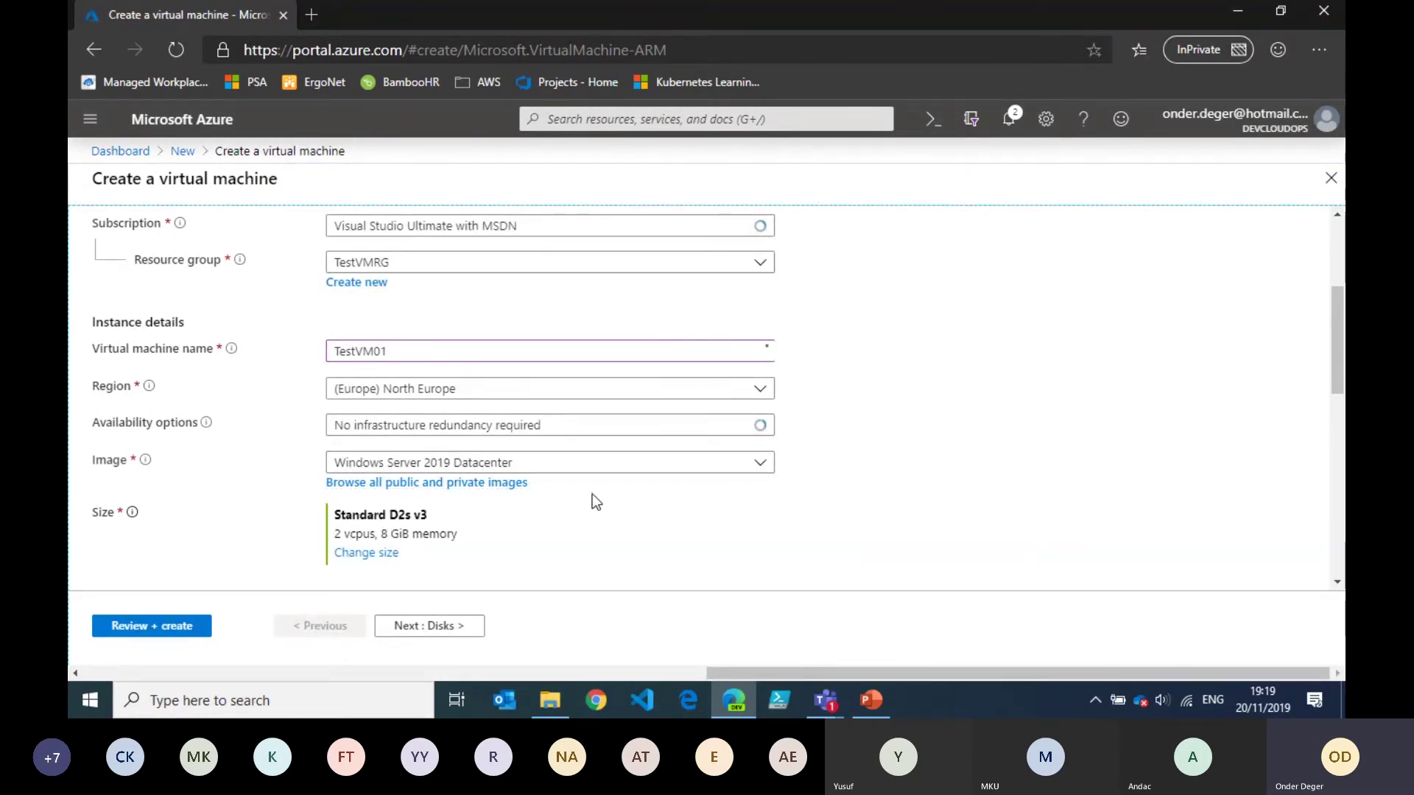
scroll(685, 515, "down", 1)
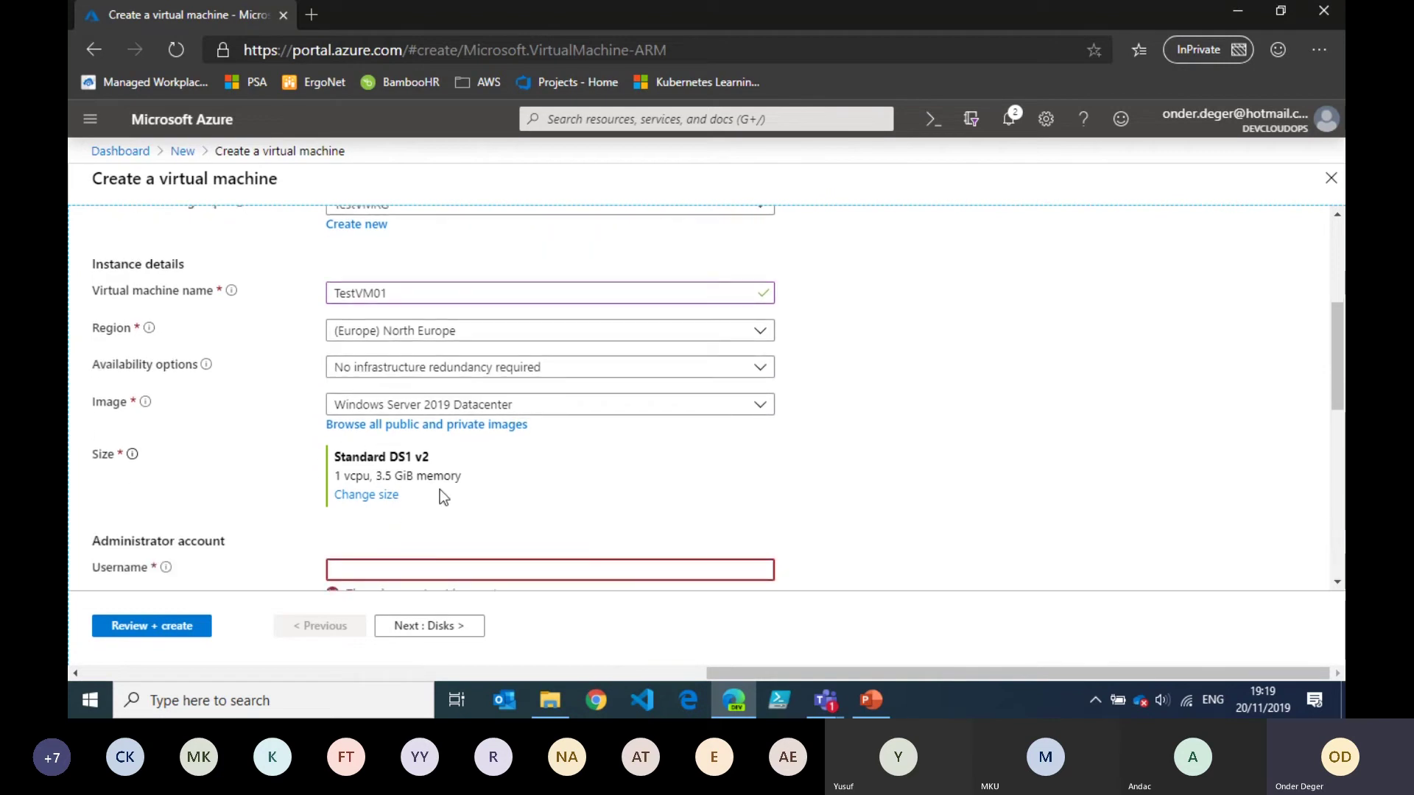
left_click_drag(345, 477, 435, 476)
Change the VM size to Standard D2s_v3 (2 vCPUs, 8 GiB memory).
left_click(417, 504)
left_click(377, 496)
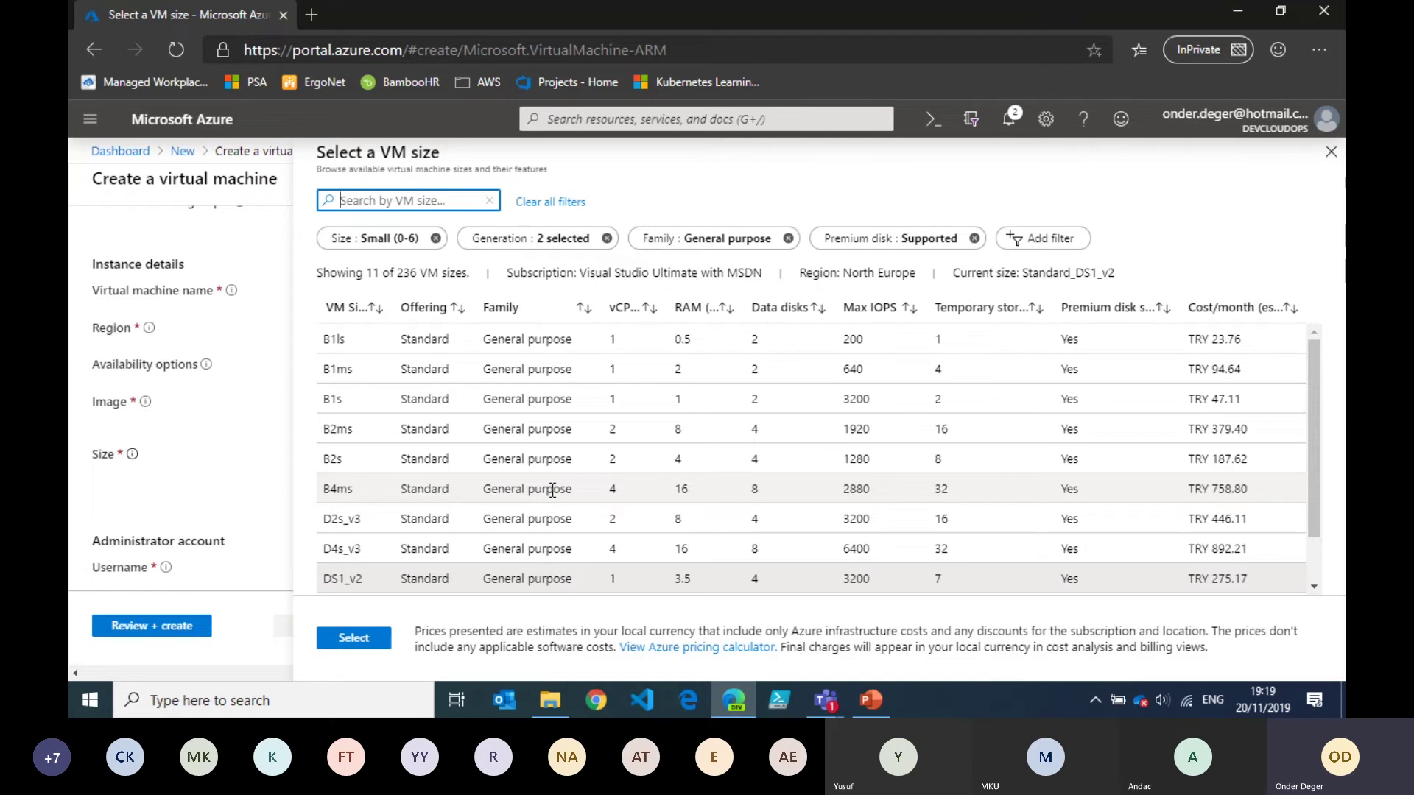
left_click(461, 517)
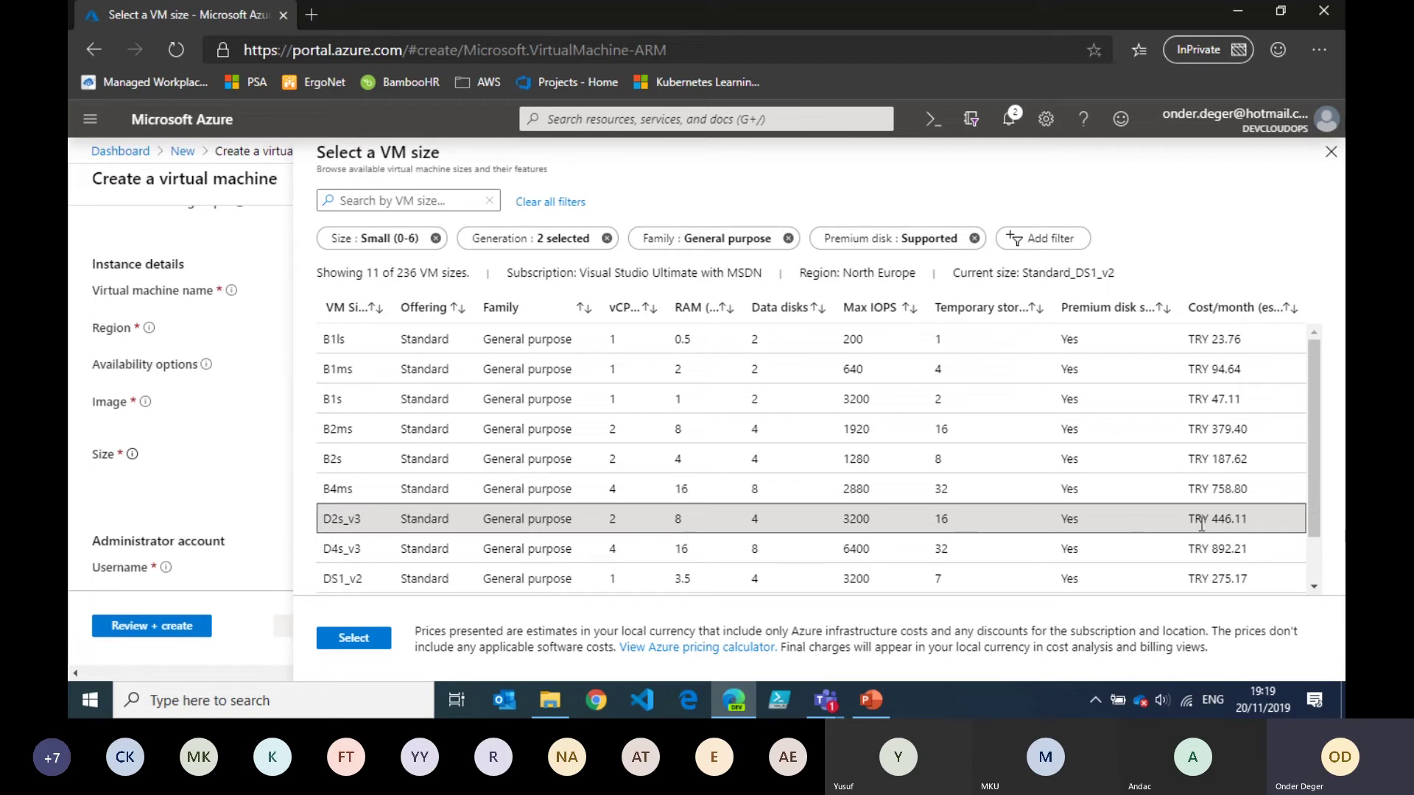
left_click_drag(1208, 523, 1244, 521)
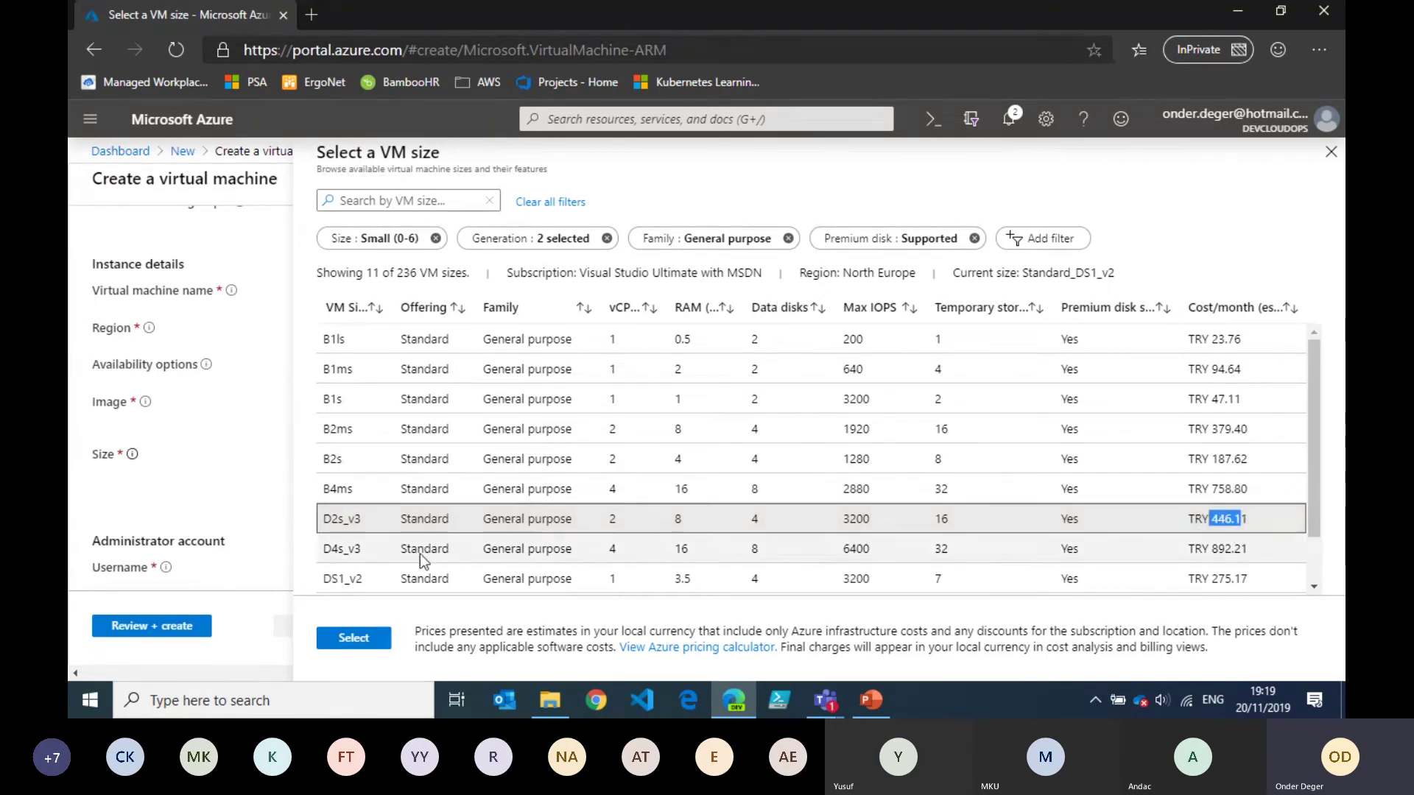
left_click(353, 638)
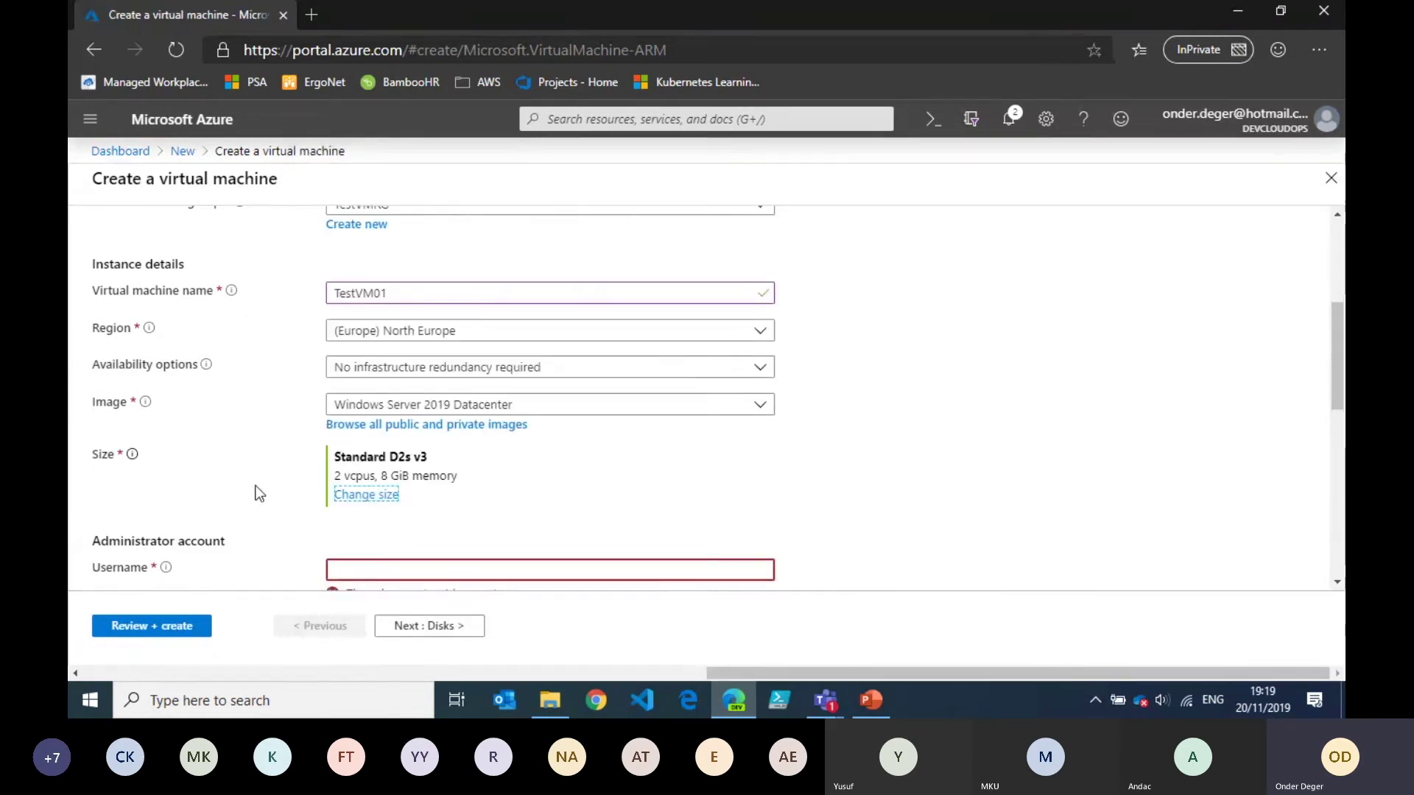
Enter the administrator username, a password and its matching confirmation.
scroll(258, 488, "down", 1)
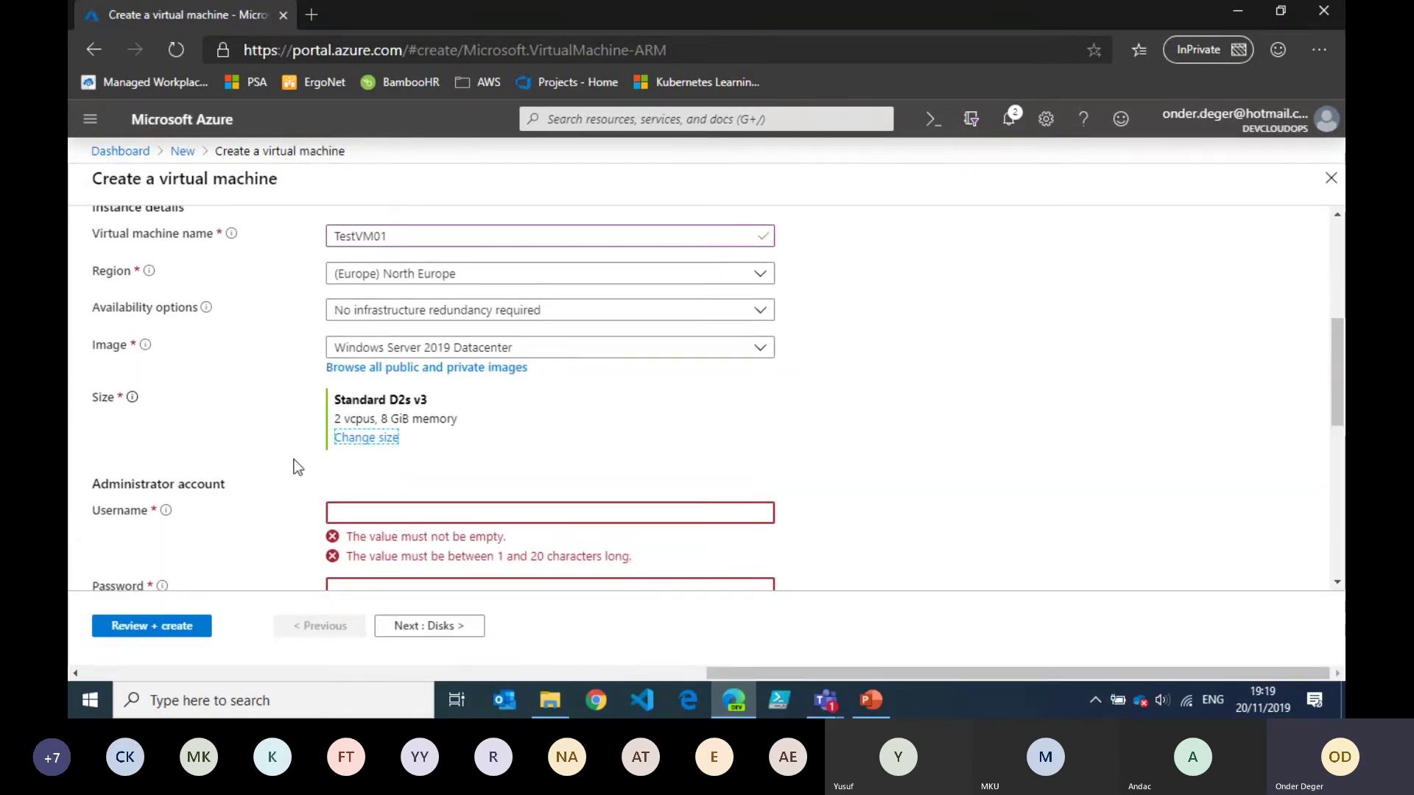
scroll(297, 467, "down", 1)
left_click(396, 457)
type("adminonde")
key("Tab")
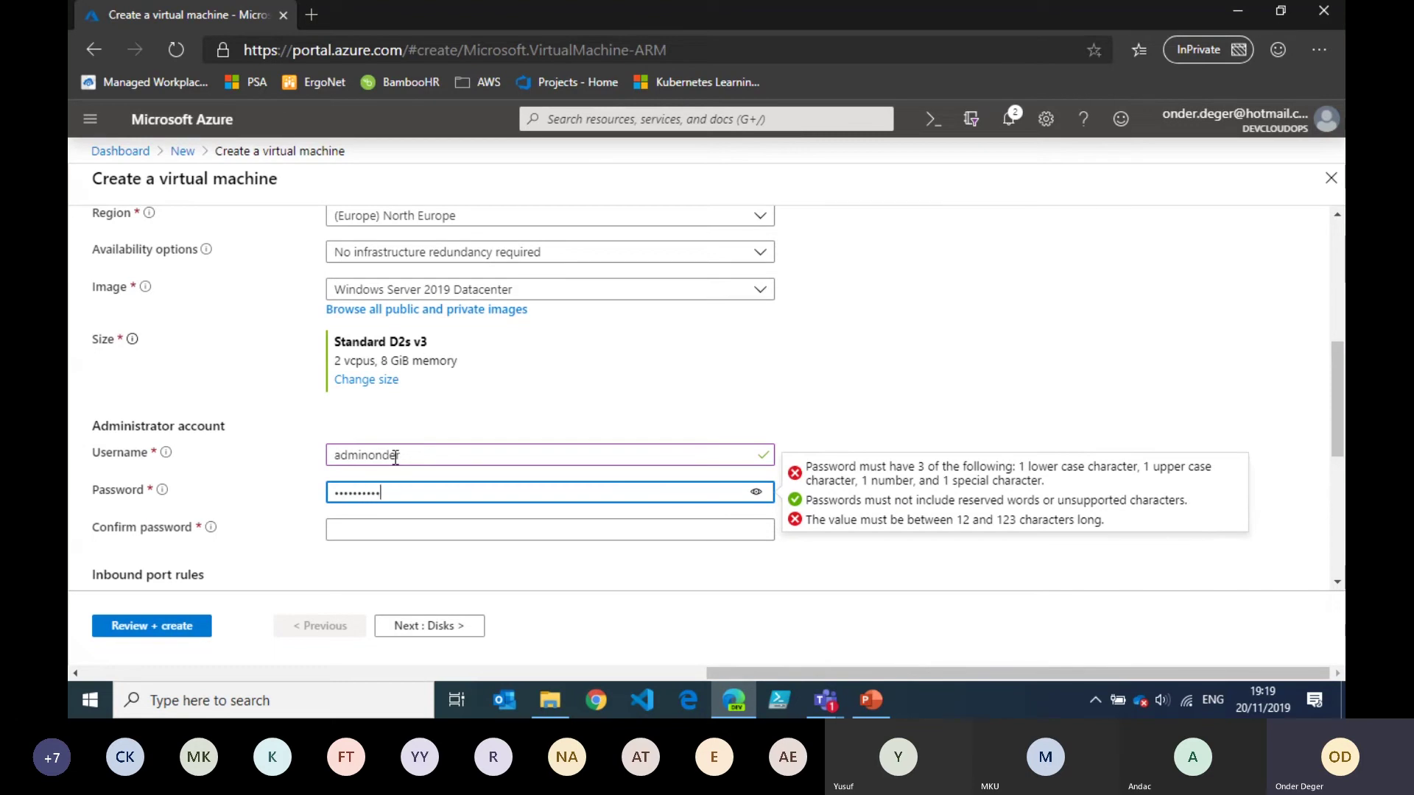
key("Tab")
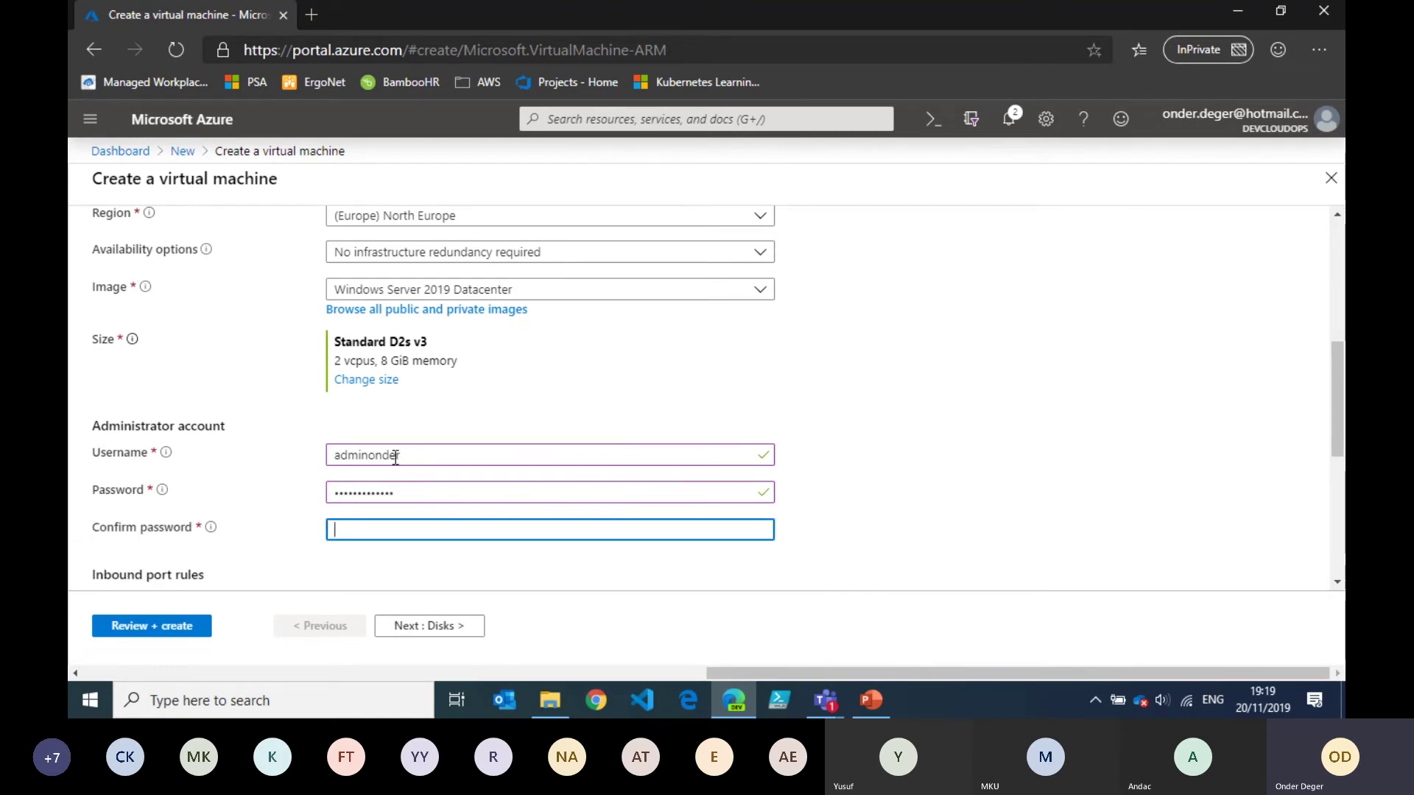
type("•••••••••••••")
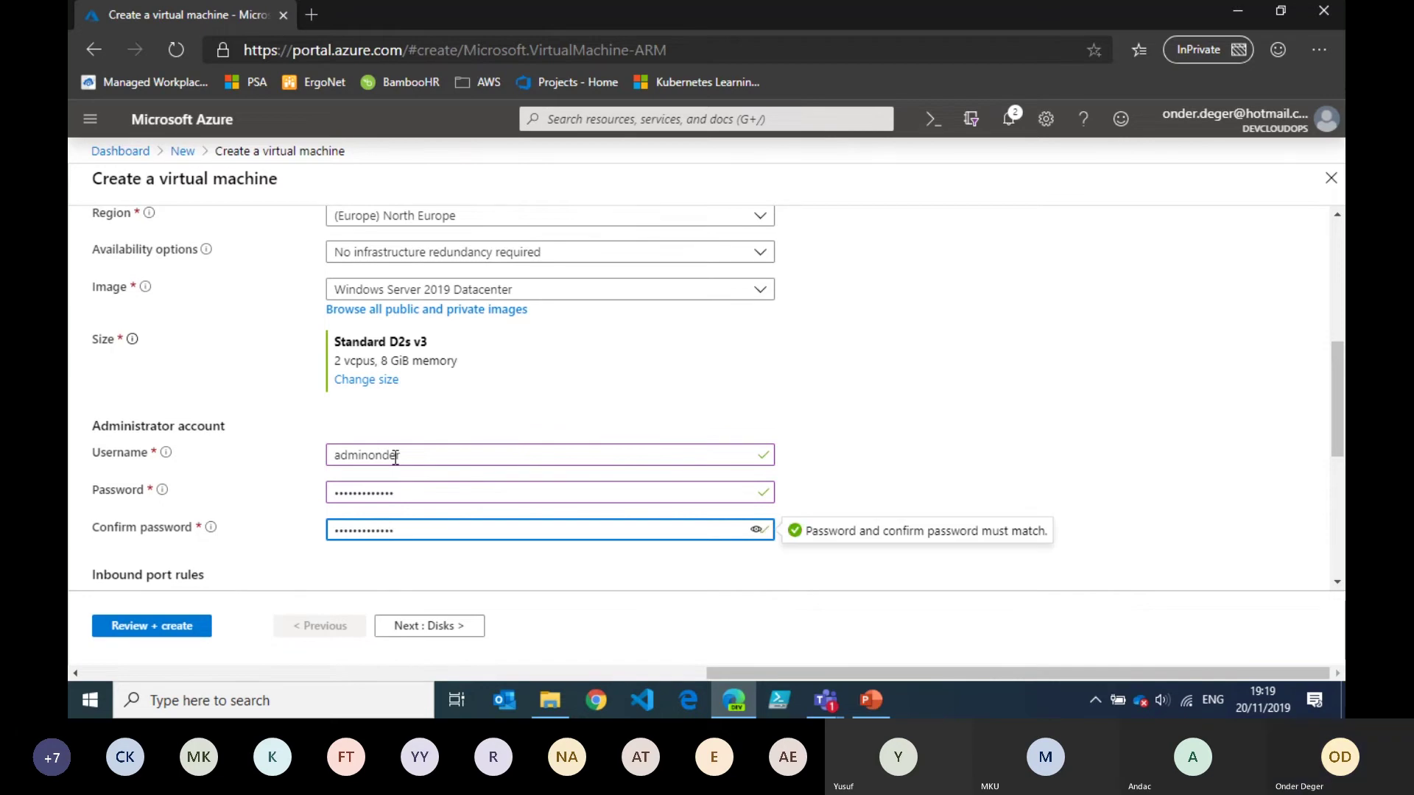
scroll(317, 471, "down", 2)
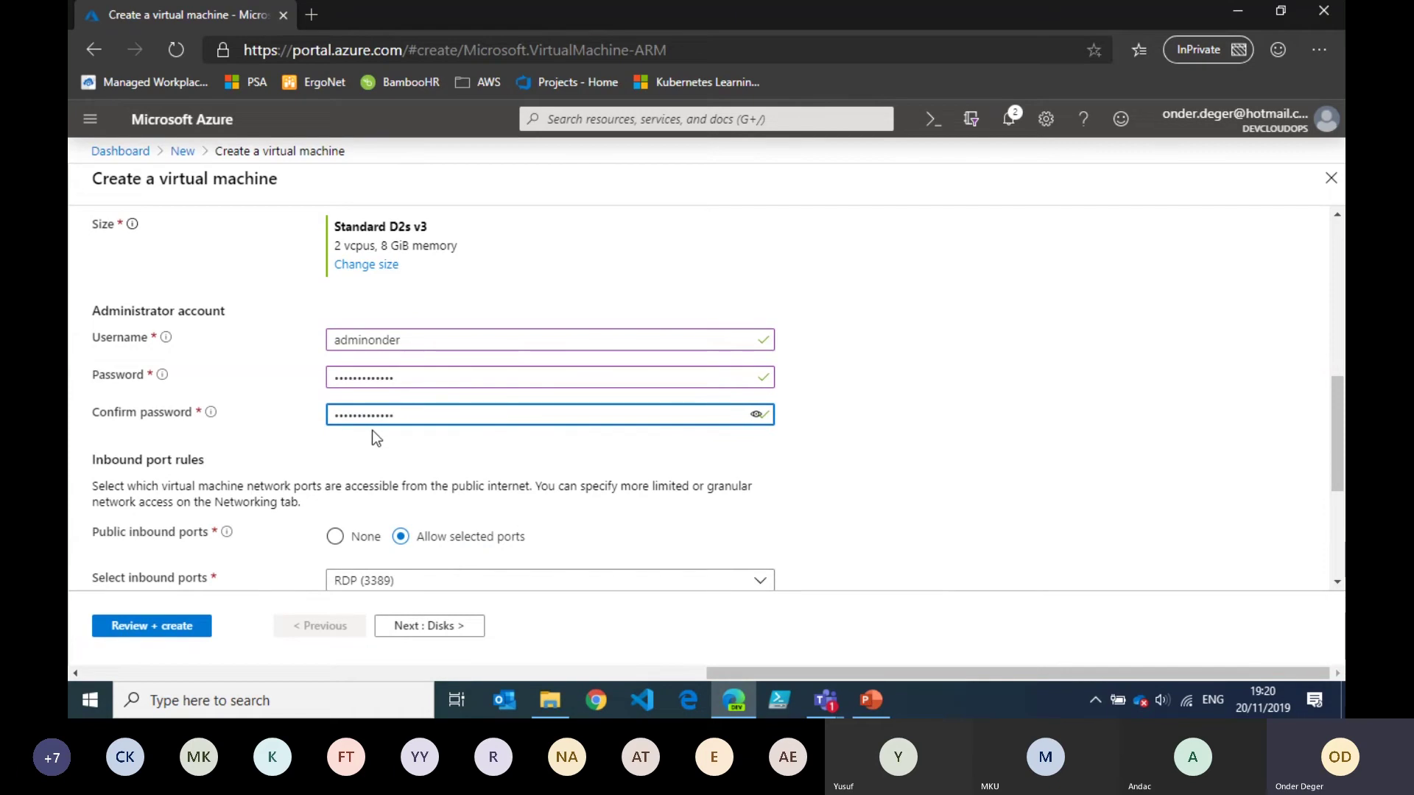
Check that RDP (3389) is the allowed inbound port.
scroll(373, 430, "down", 1)
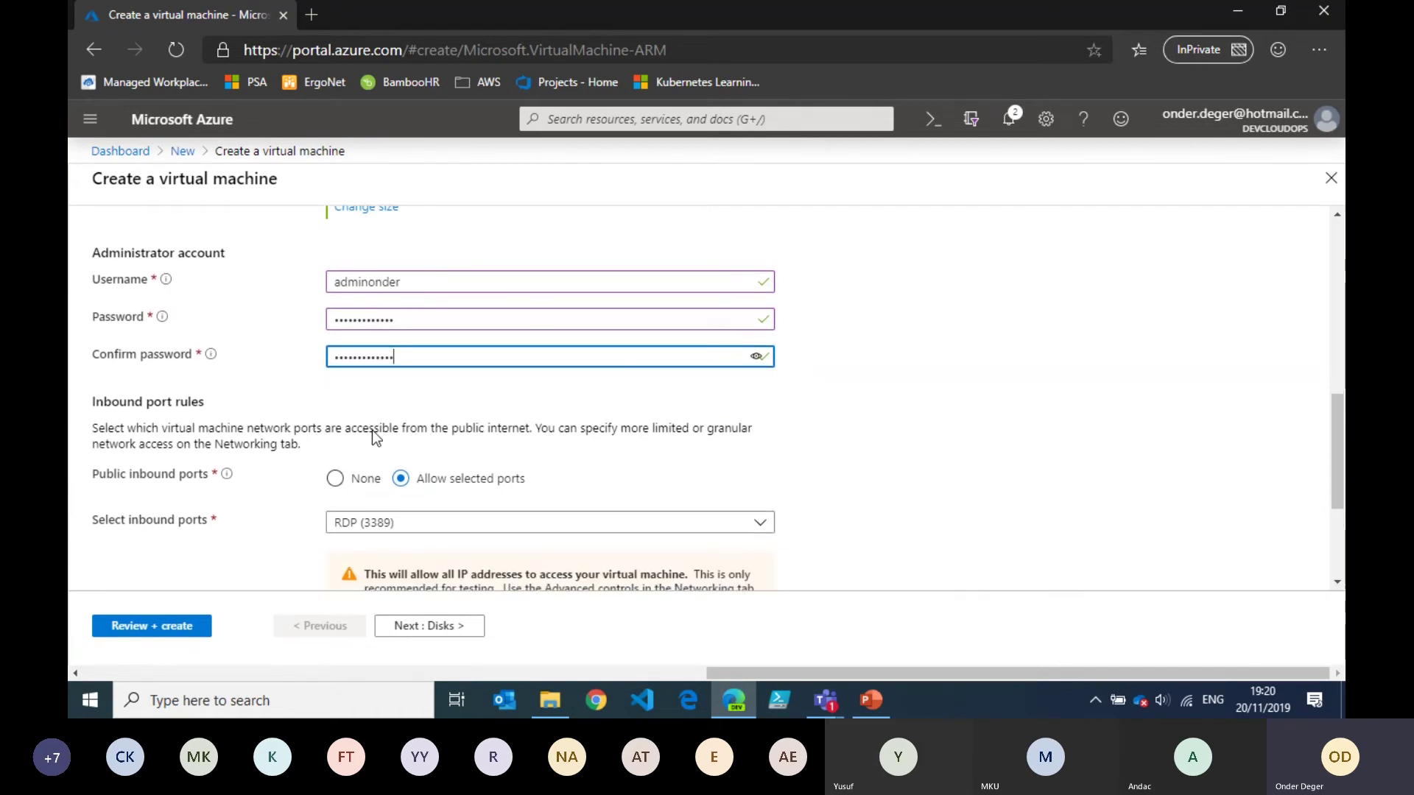
left_click(421, 523)
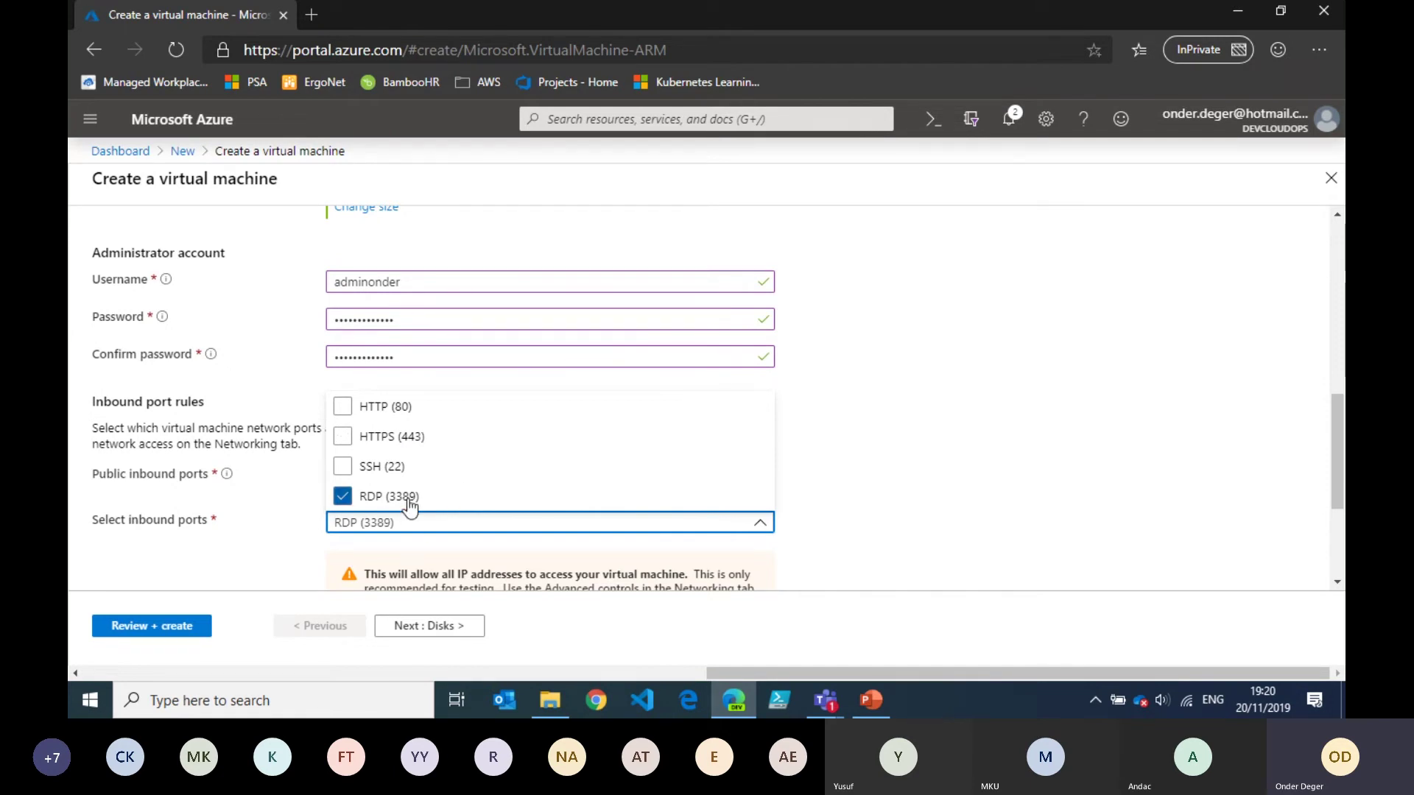
left_click(243, 523)
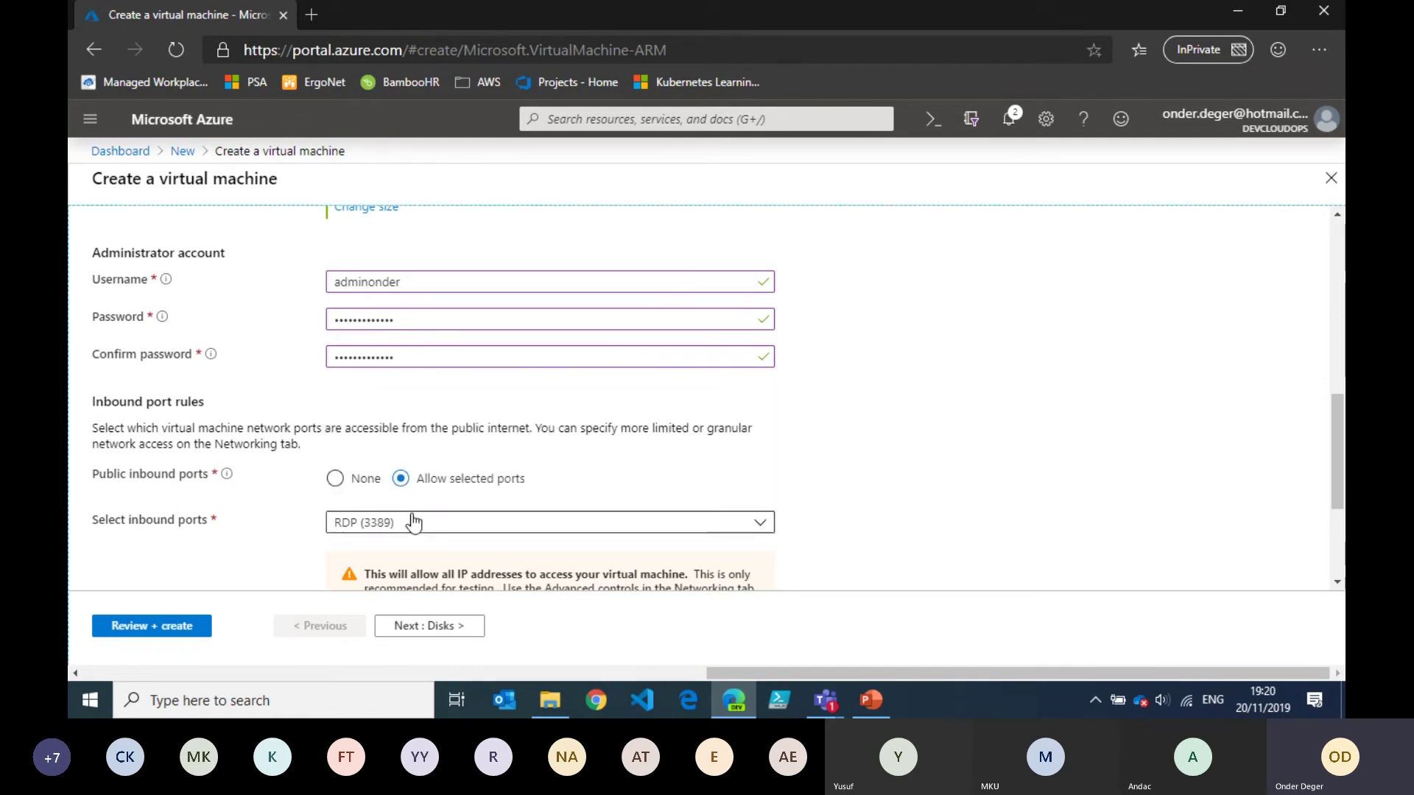
scroll(277, 510, "down", 2)
scroll(277, 508, "down", 1)
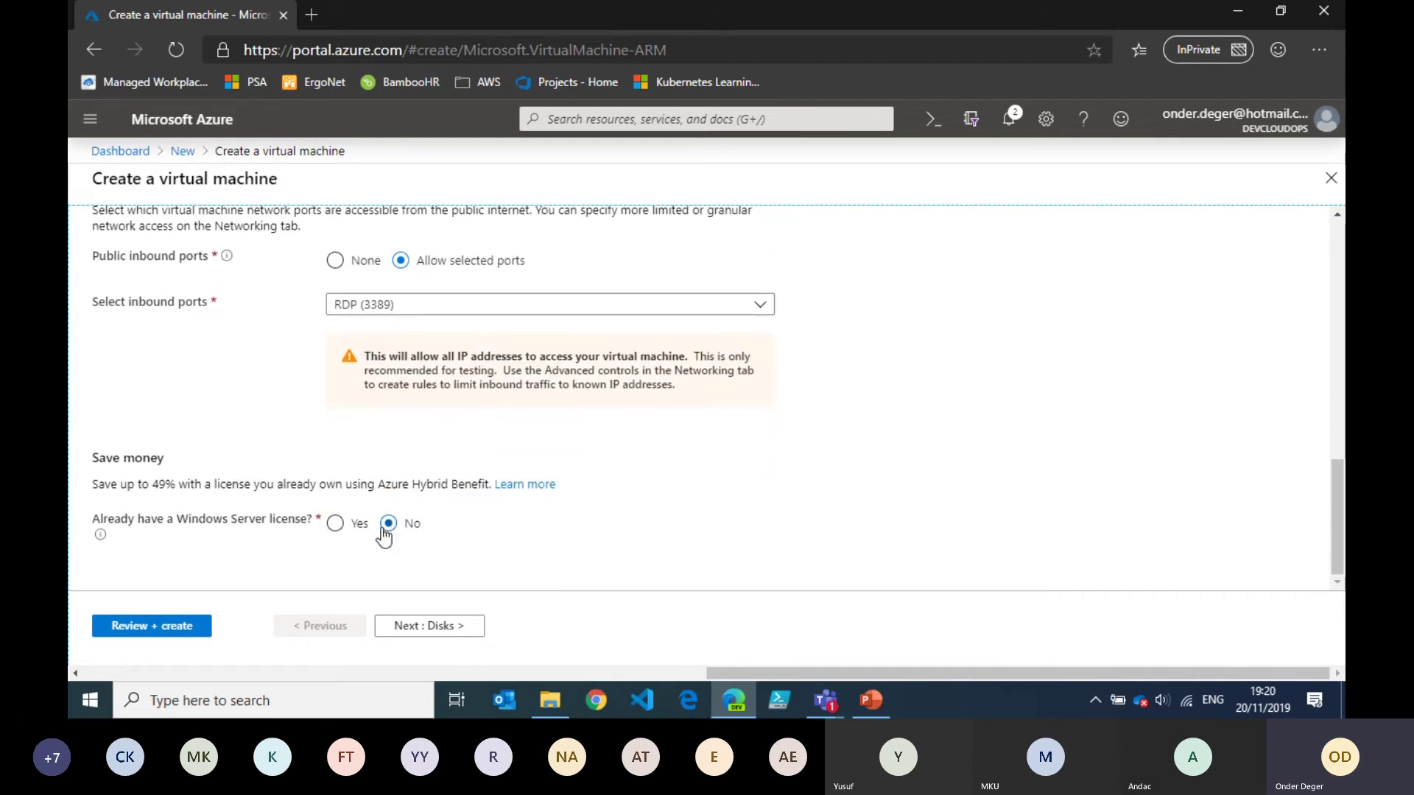
scroll(489, 470, "up", 5)
scroll(490, 472, "up", 2)
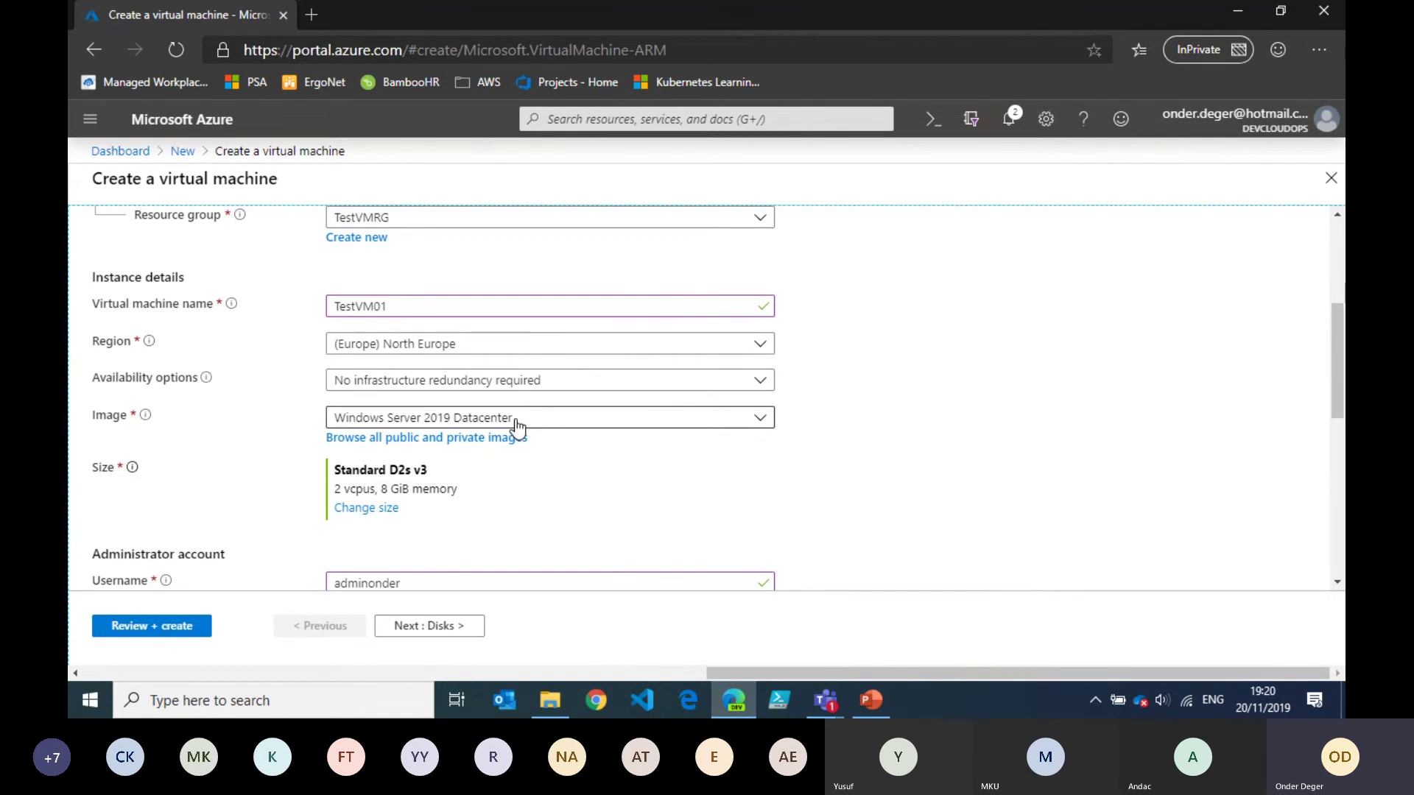
scroll(518, 426, "down", 7)
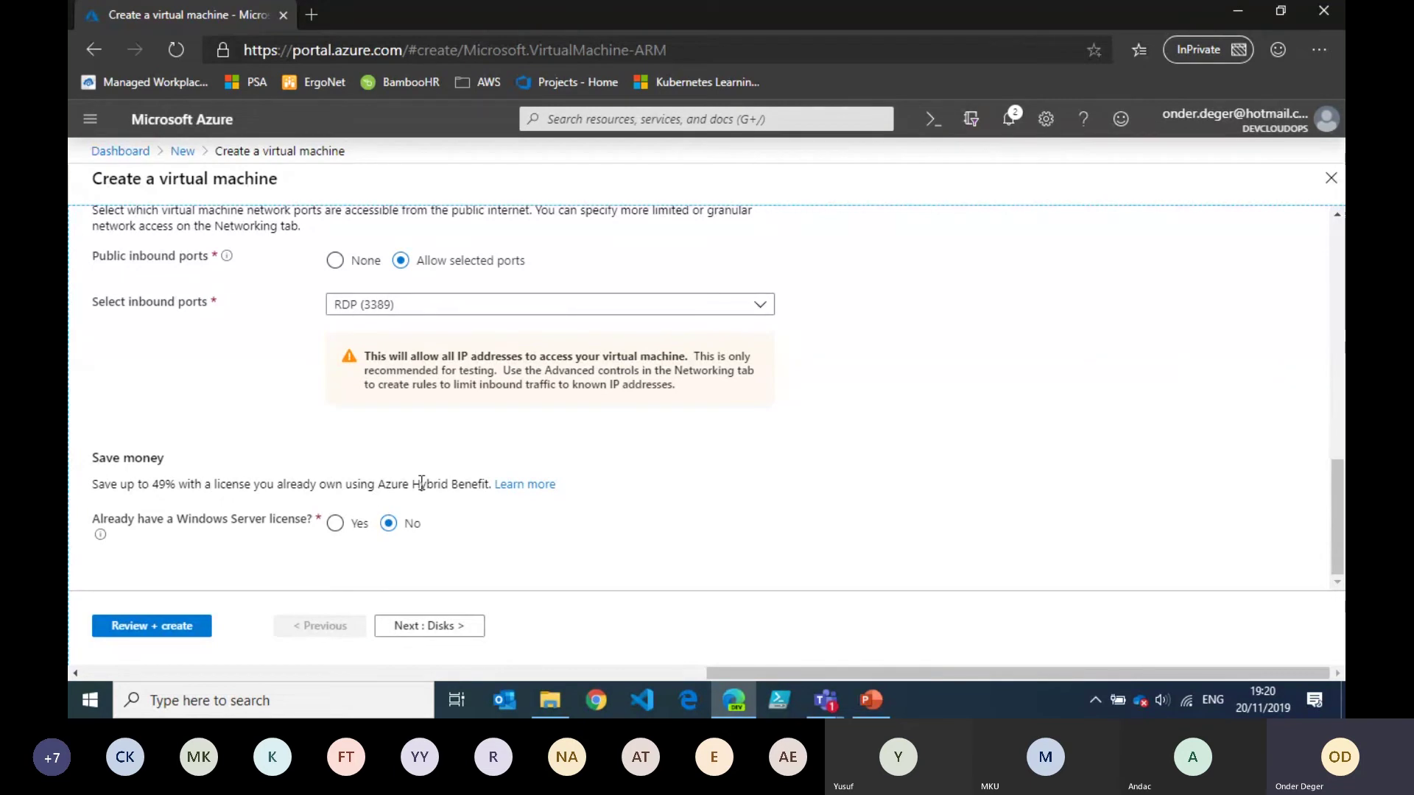
Set Azure Hybrid Benefit to No (no existing Windows Server license) and go to Disks.
left_click(360, 524)
scroll(509, 533, "down", 1)
left_click(335, 509)
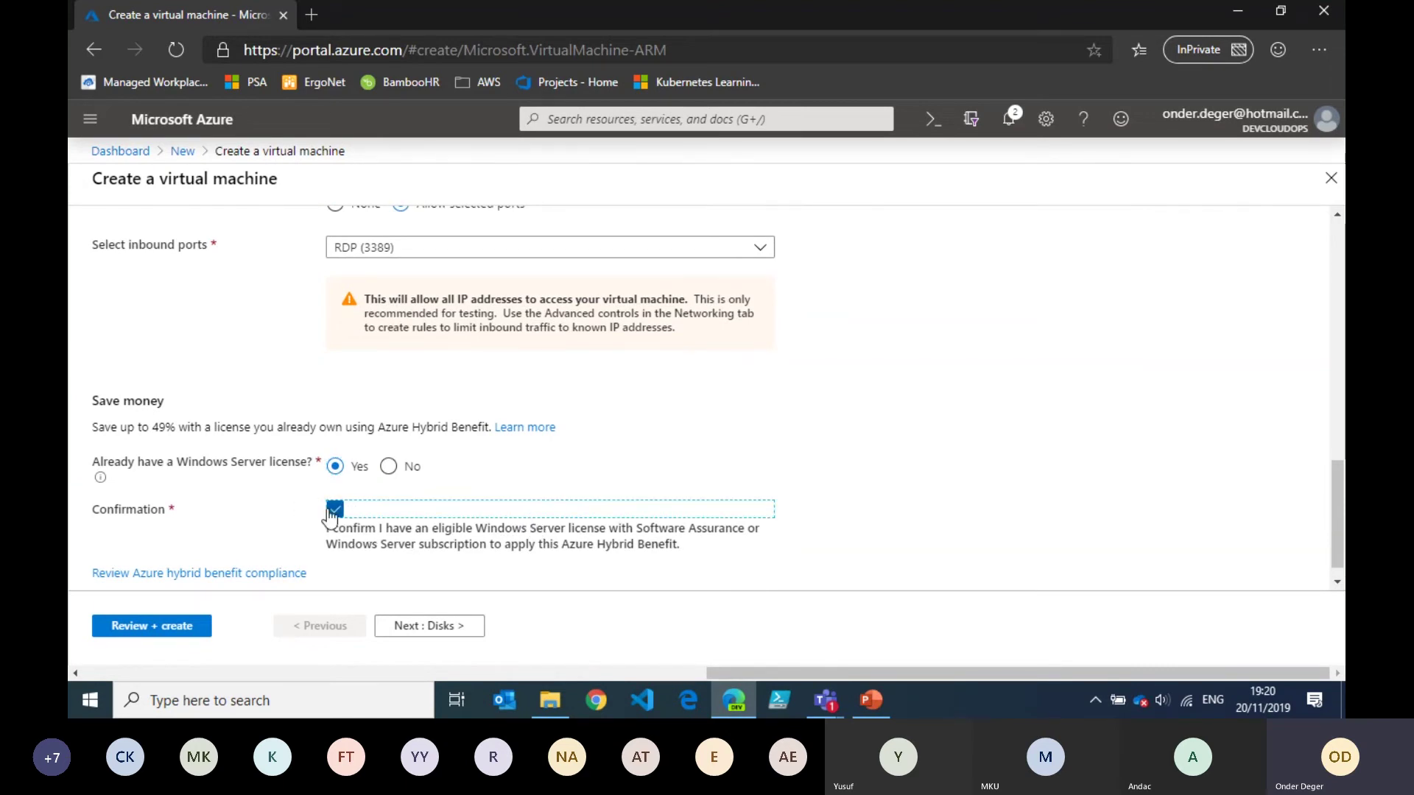
left_click_drag(151, 427, 256, 428)
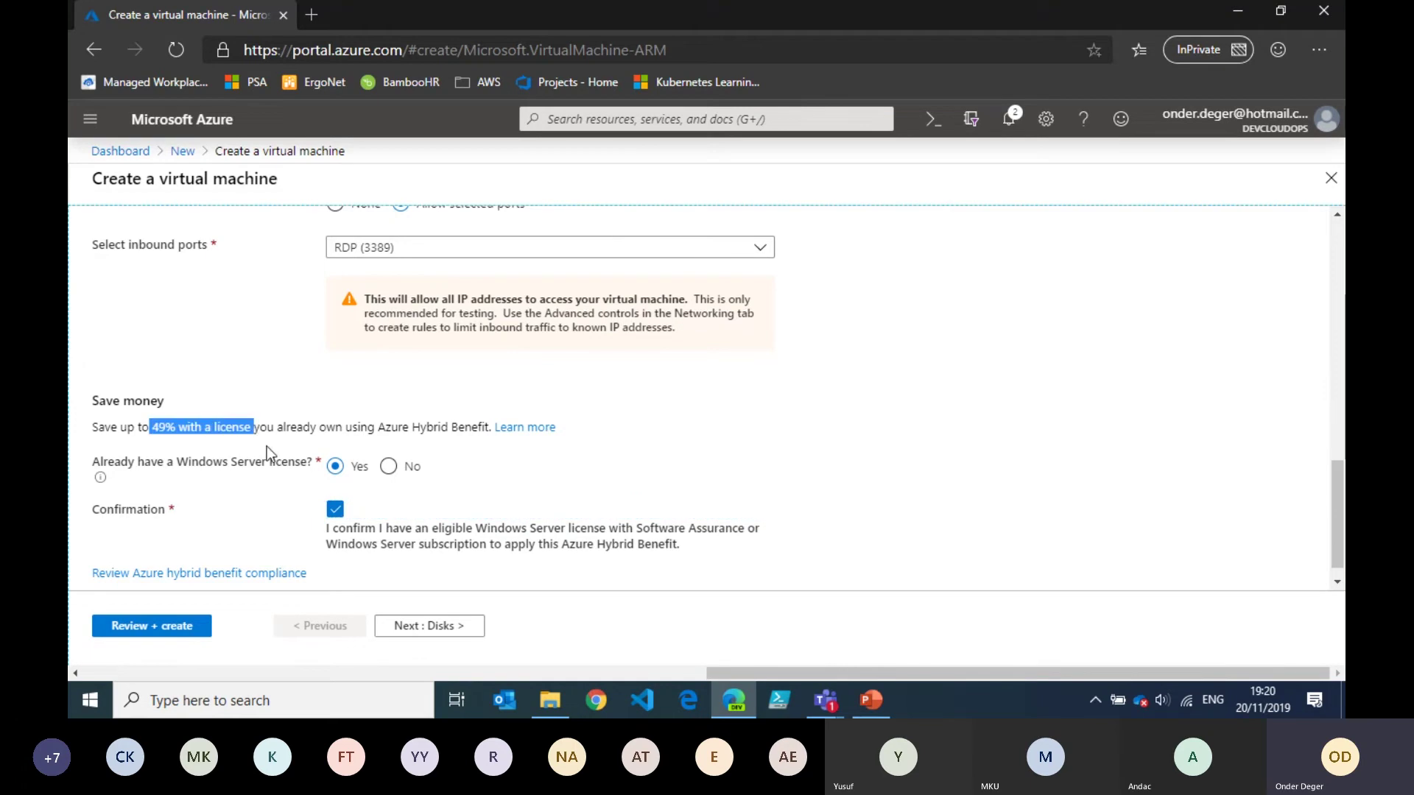
left_click(395, 471)
scroll(391, 533, "up", 3)
scroll(391, 533, "down", 3)
left_click(427, 626)
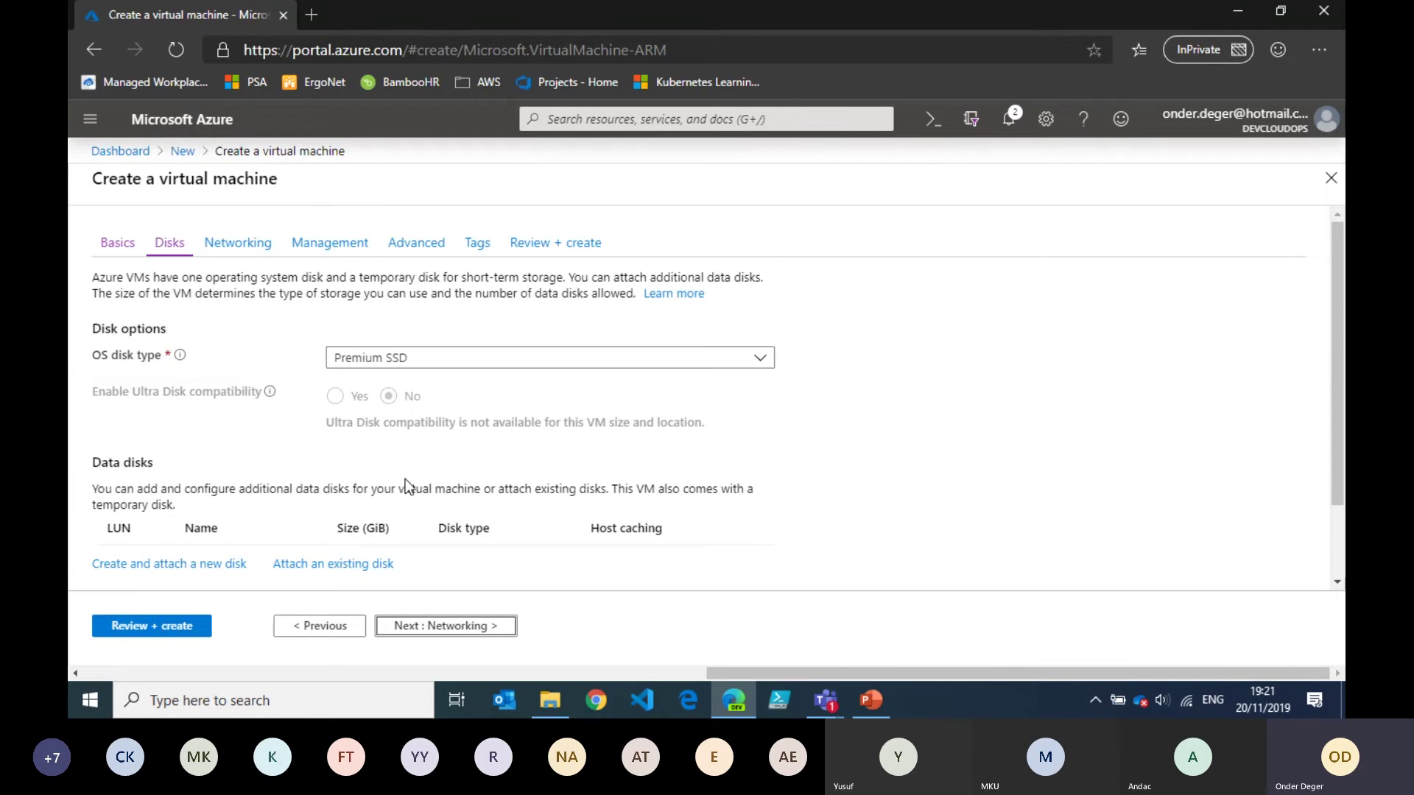
Change the OS disk type from Premium SSD to Standard SSD.
left_click(484, 368)
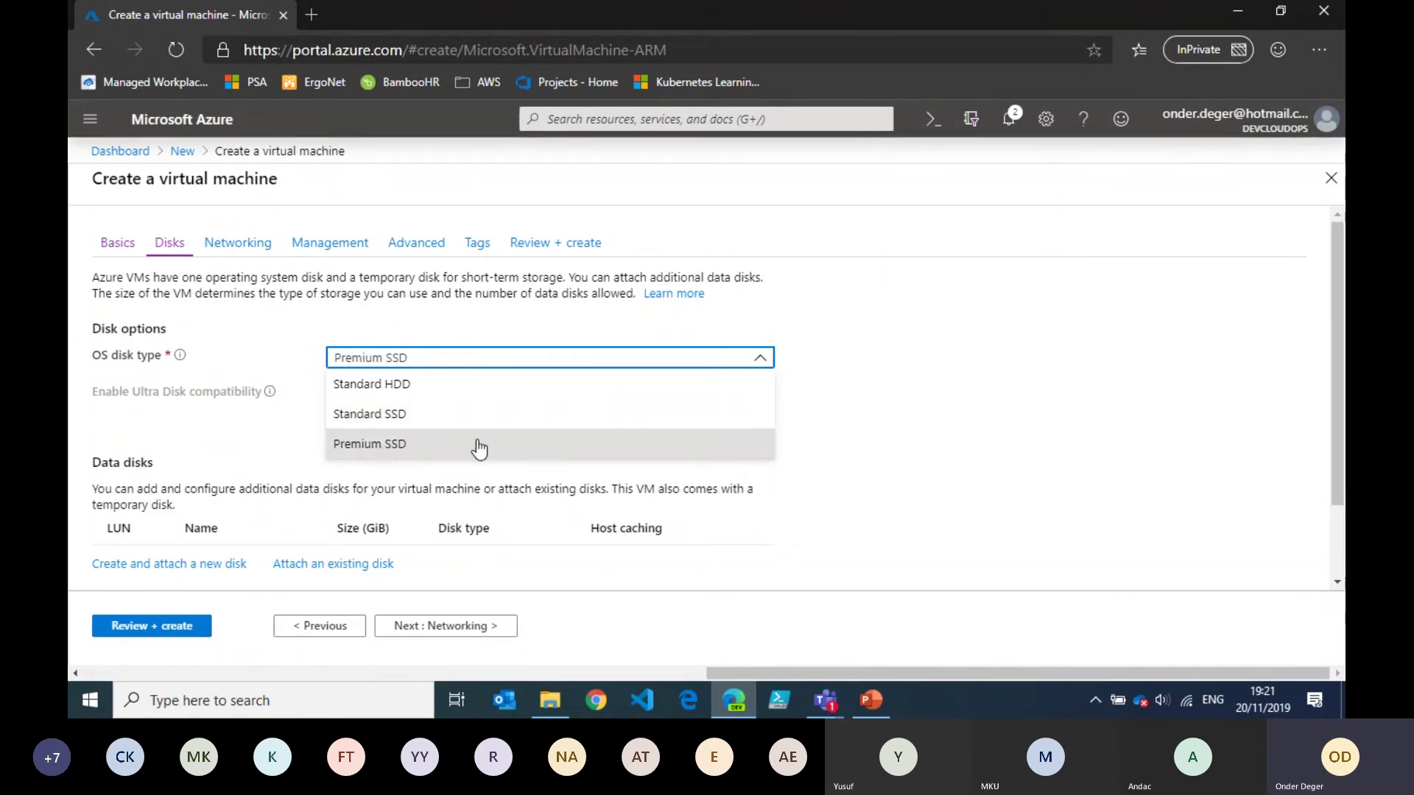
left_click(396, 416)
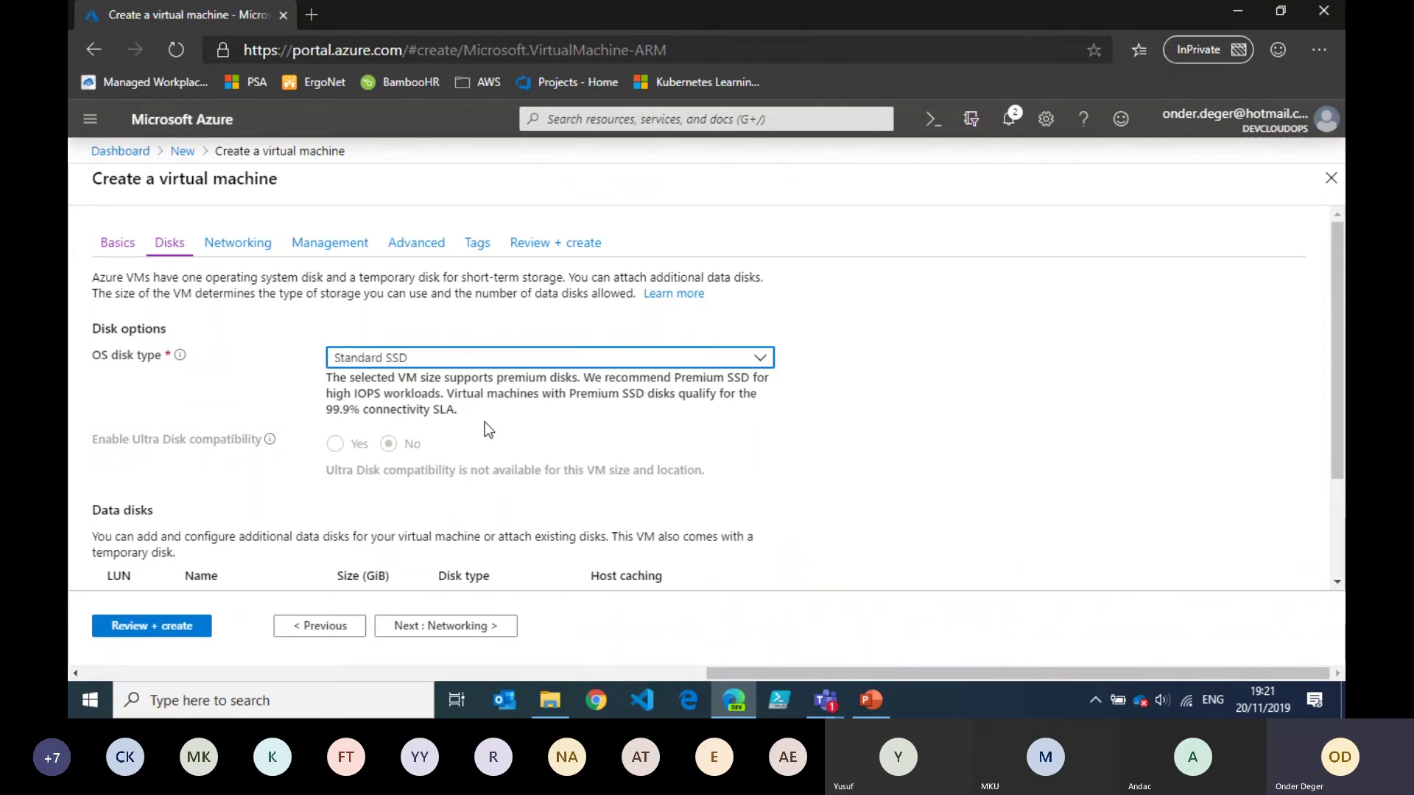
scroll(484, 423, "down", 2)
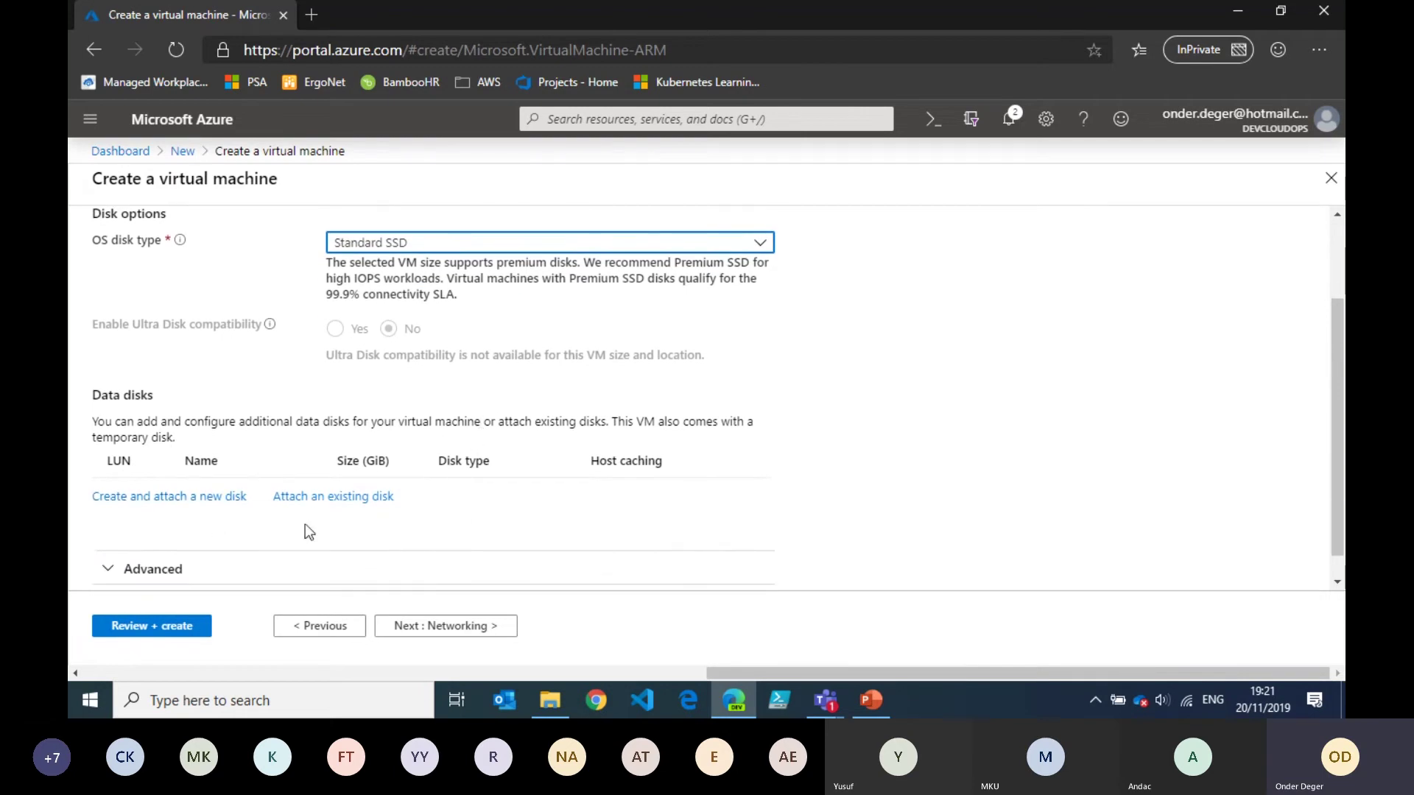
Create and attach TestVM01_DataDisk_1 as an empty 256 GiB P15 Premium SSD data disk.
left_click(169, 501)
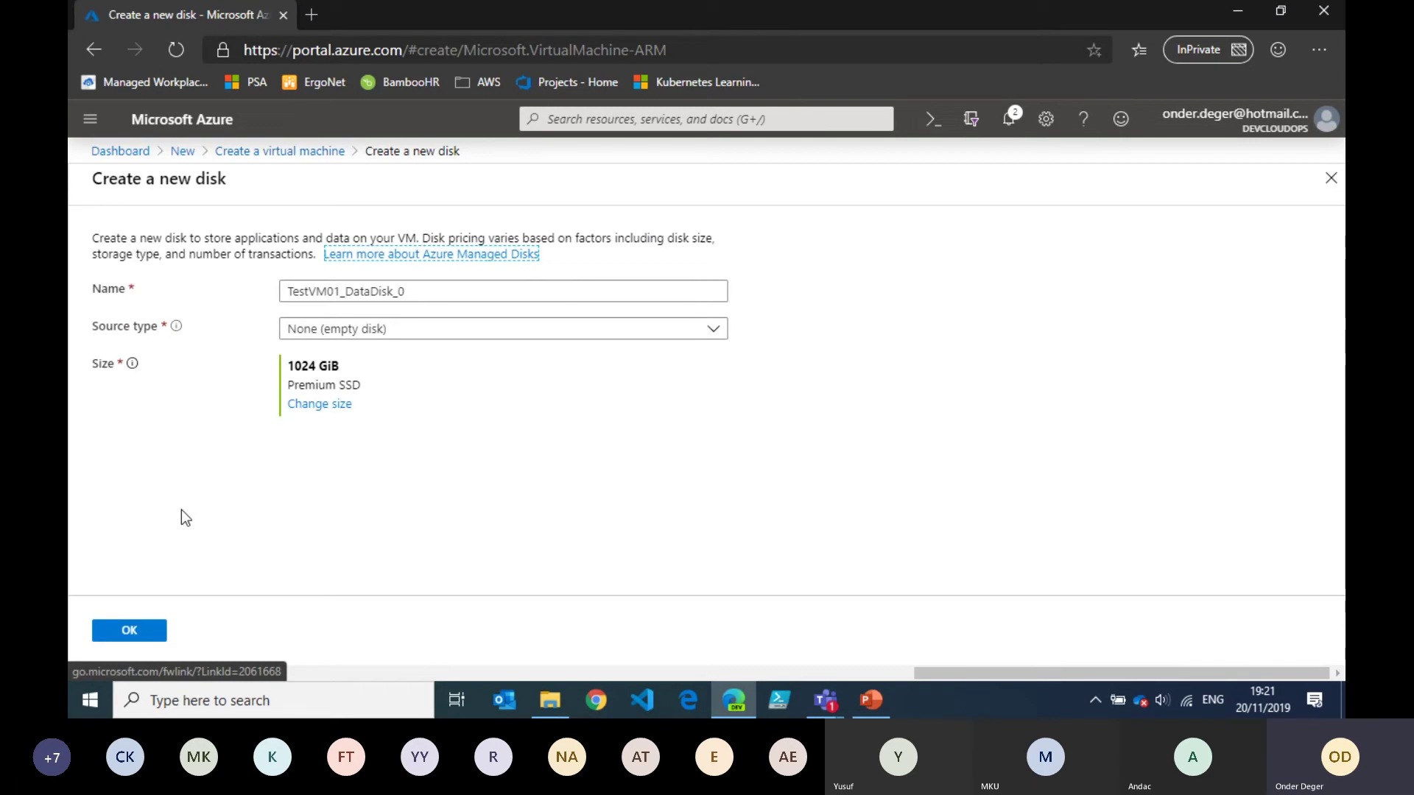
left_click_drag(451, 291, 401, 284)
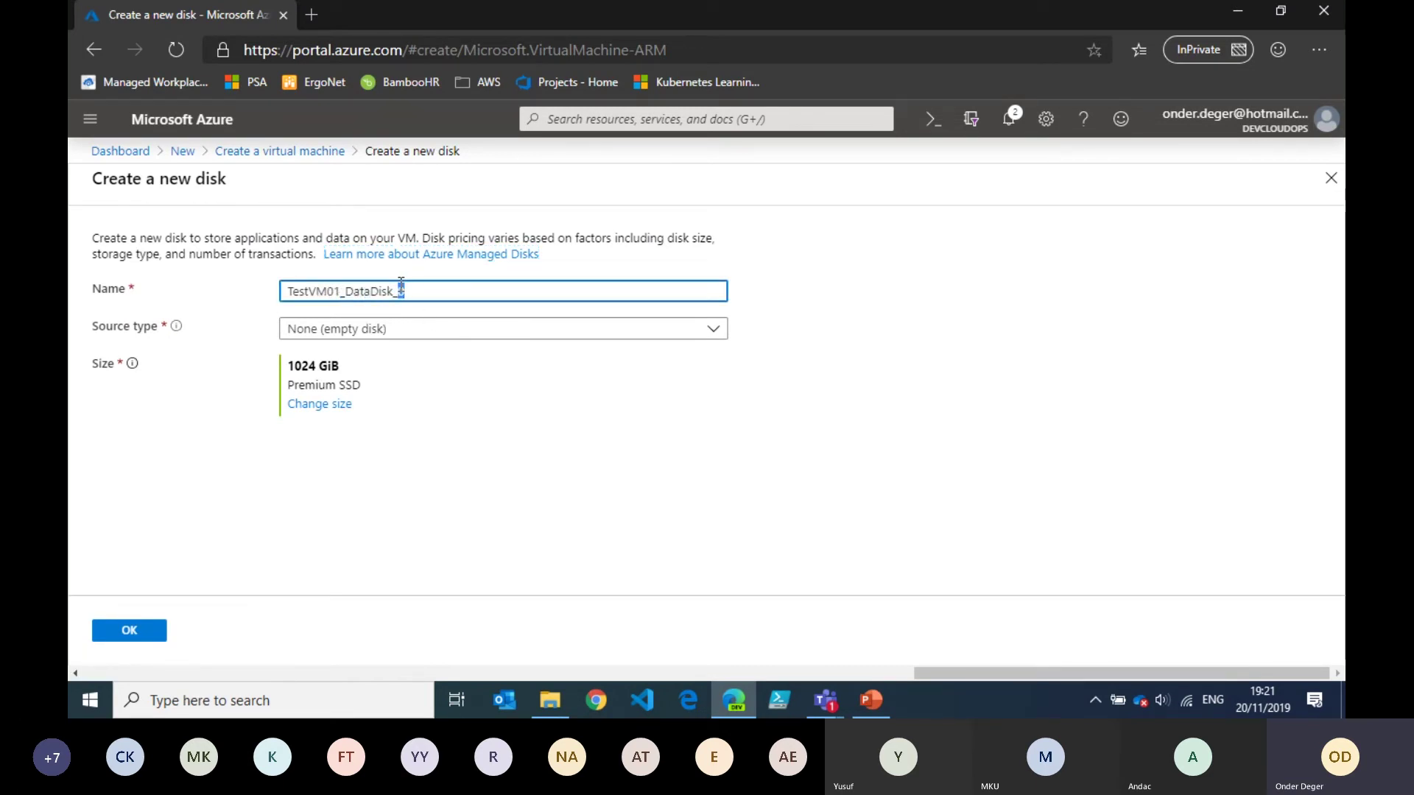
type("1")
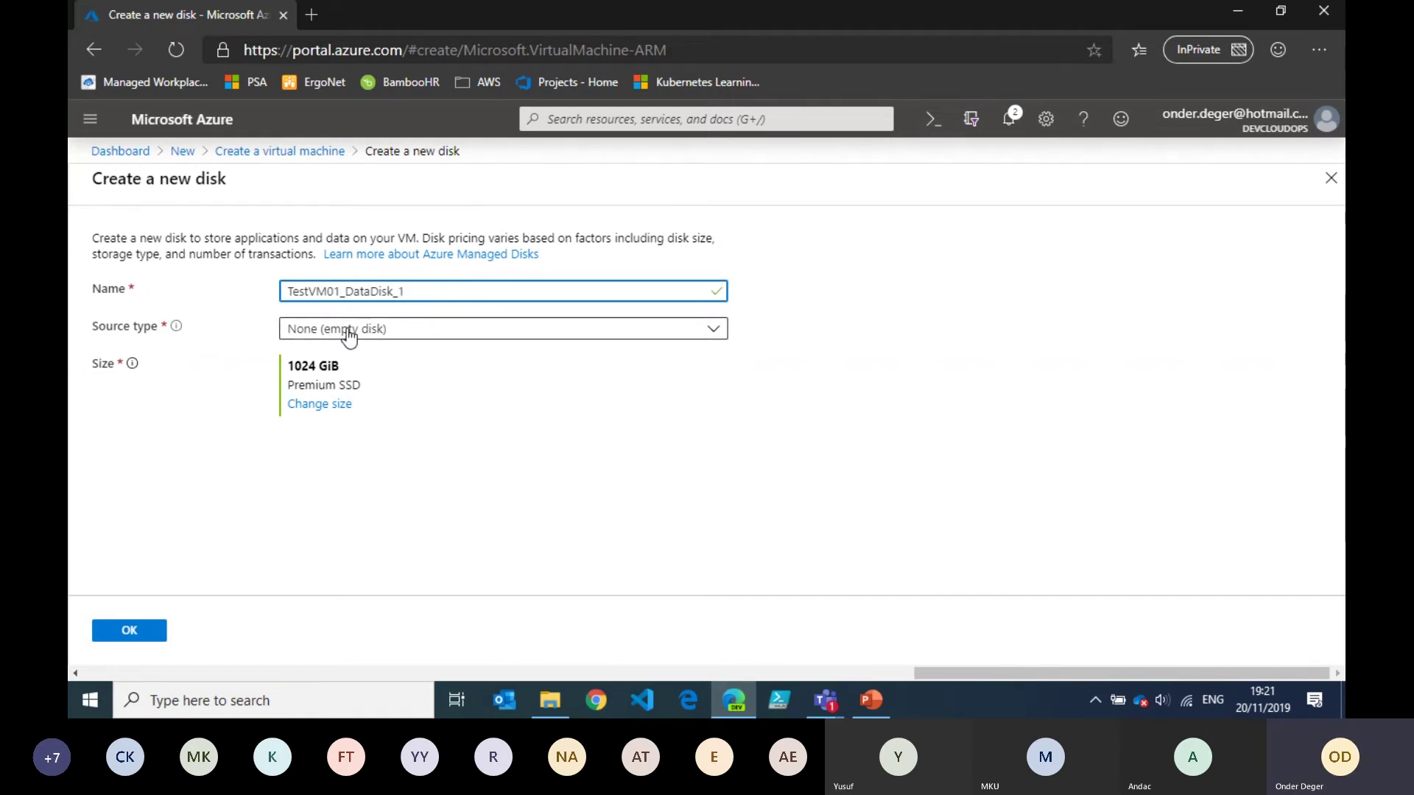
left_click(331, 406)
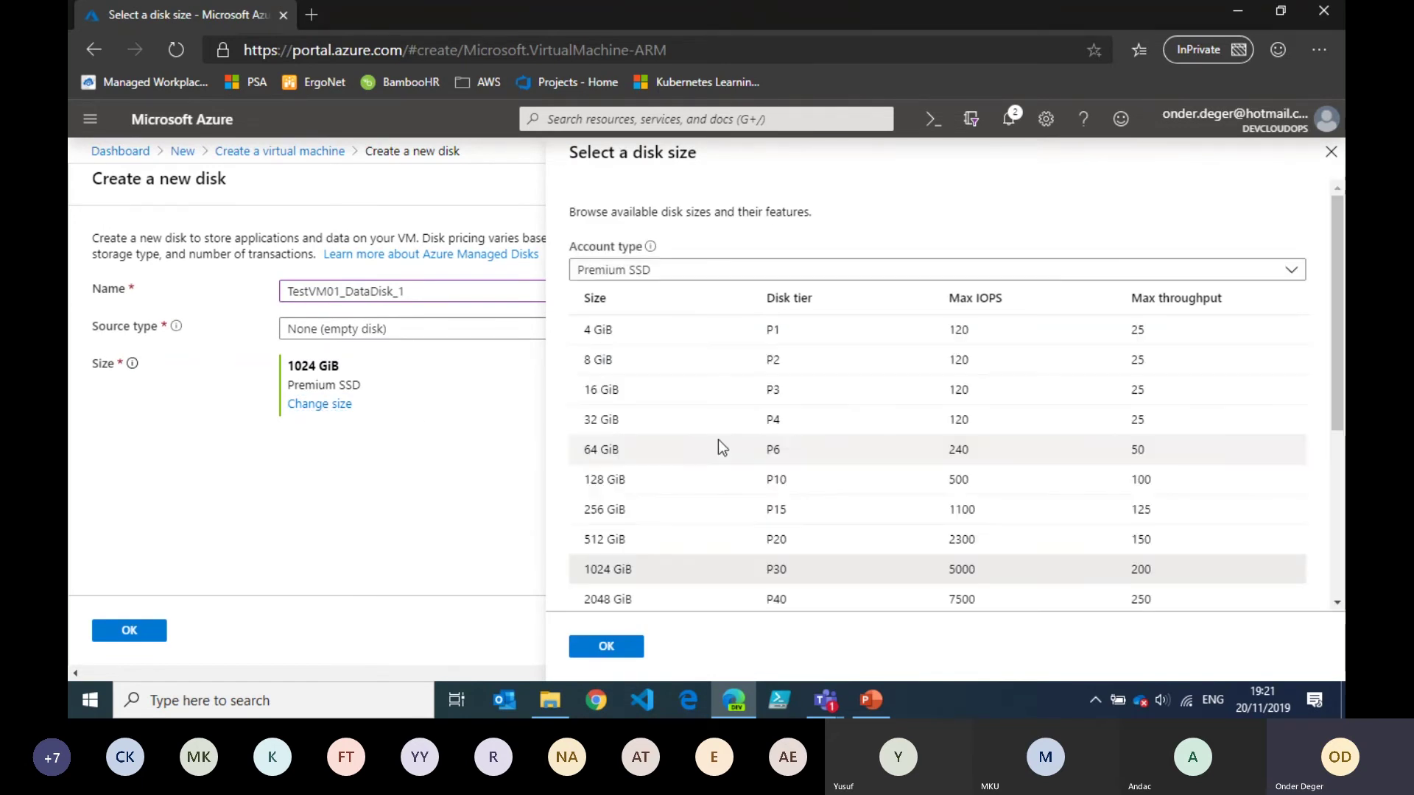
left_click(697, 524)
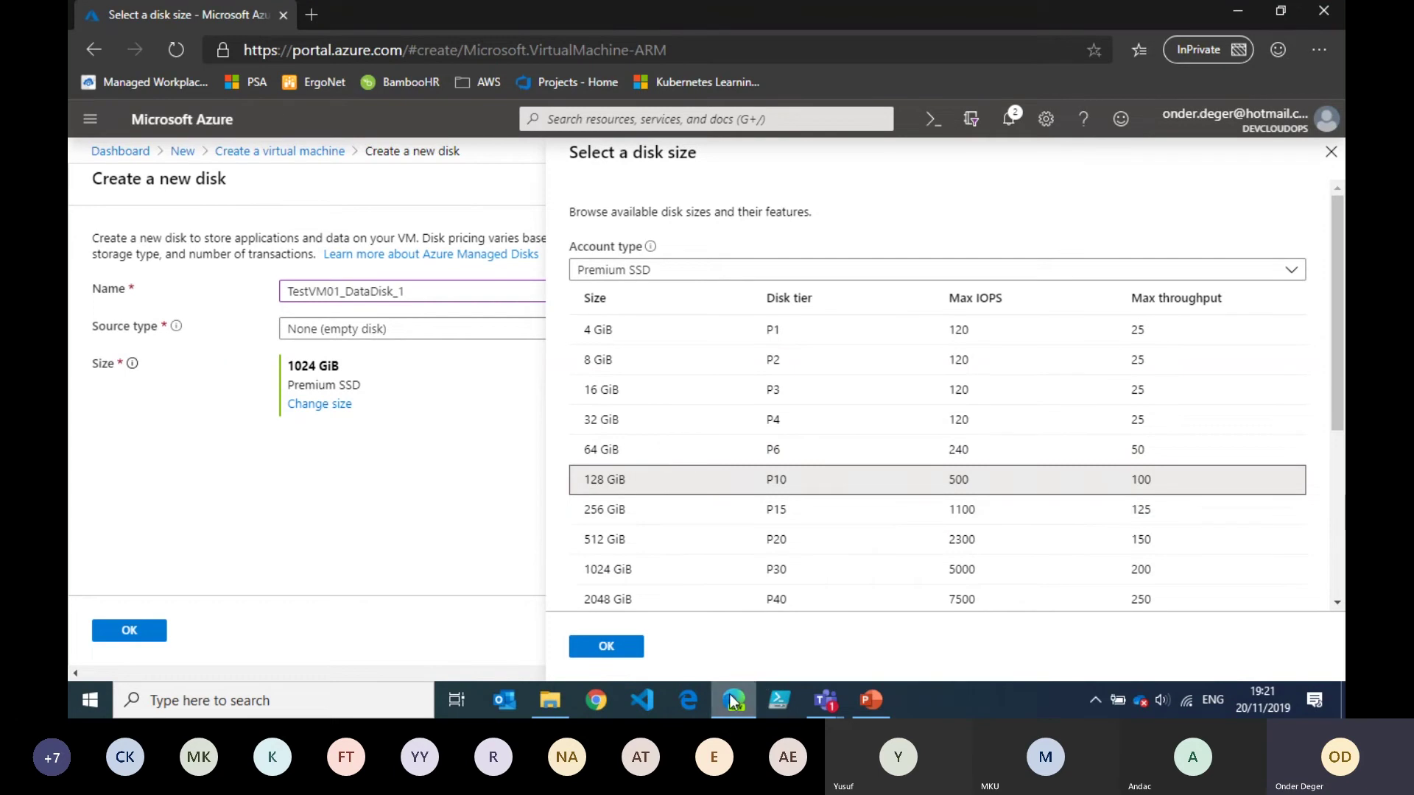
left_click(628, 646)
left_click(154, 631)
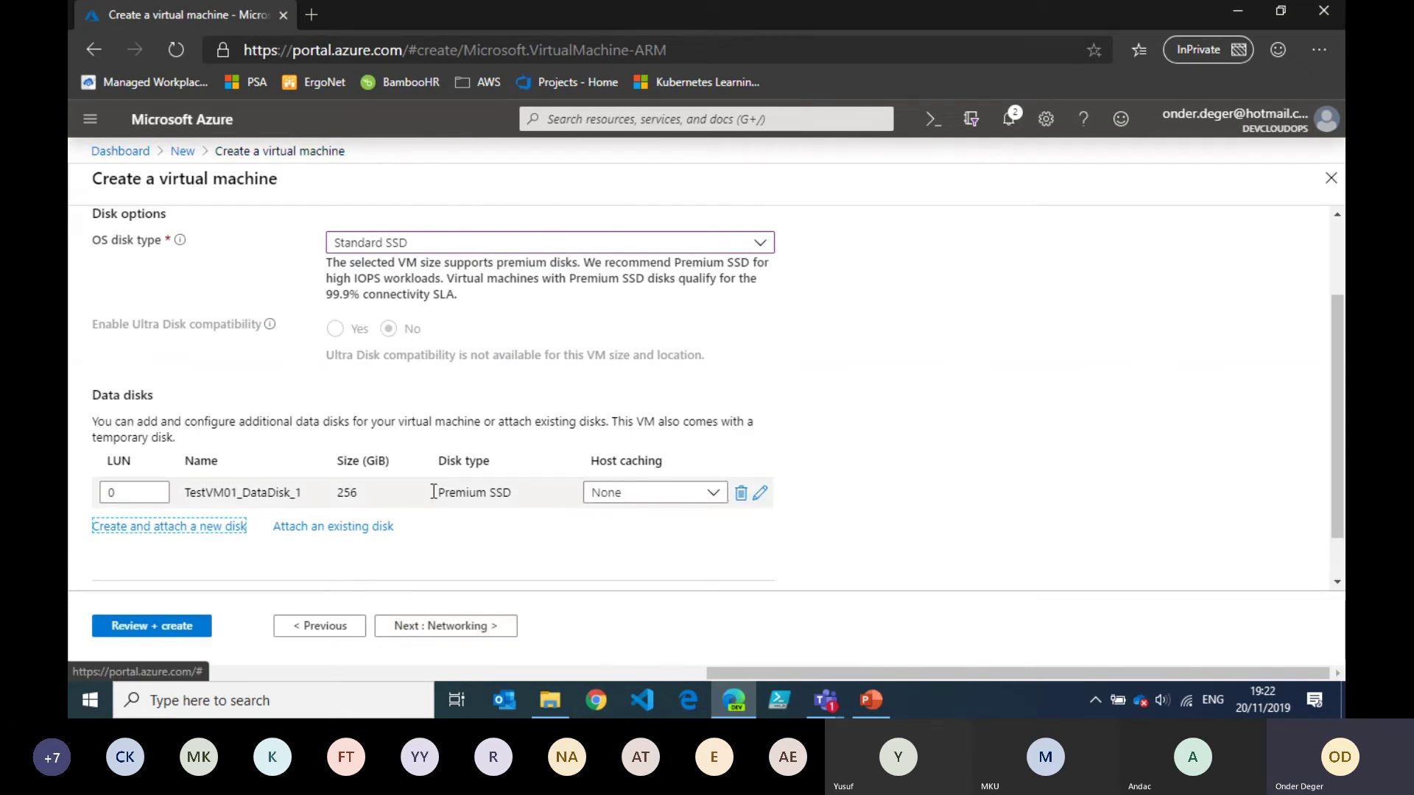
Leave the Disks tab and advance the VM form to the Networking step.
scroll(433, 491, "up", 4)
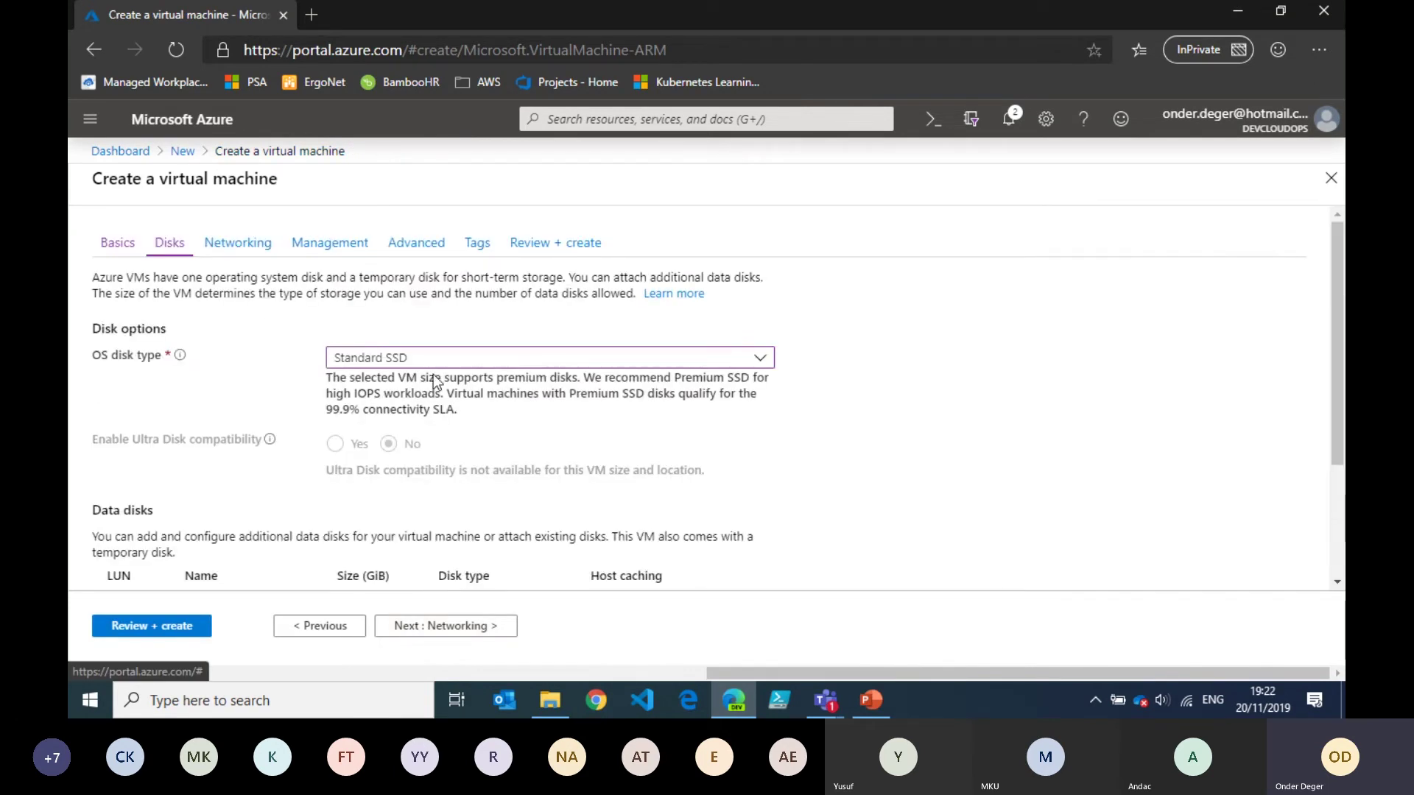
left_click(441, 626)
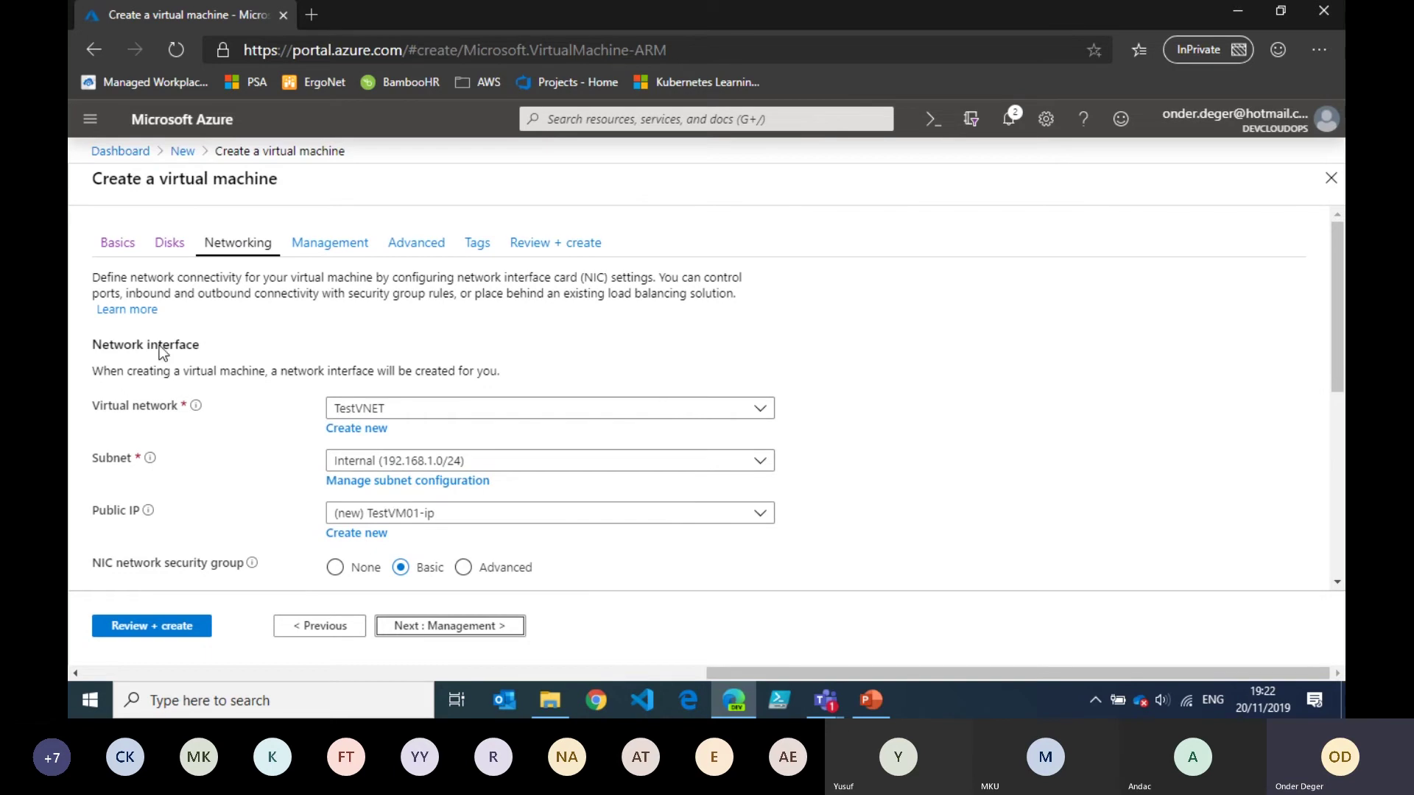
Choose TestVNET as the virtual network and Internal (192.168.1.0/24) as the subnet.
scroll(341, 486, "down", 3)
scroll(486, 405, "down", 3)
scroll(442, 402, "up", 6)
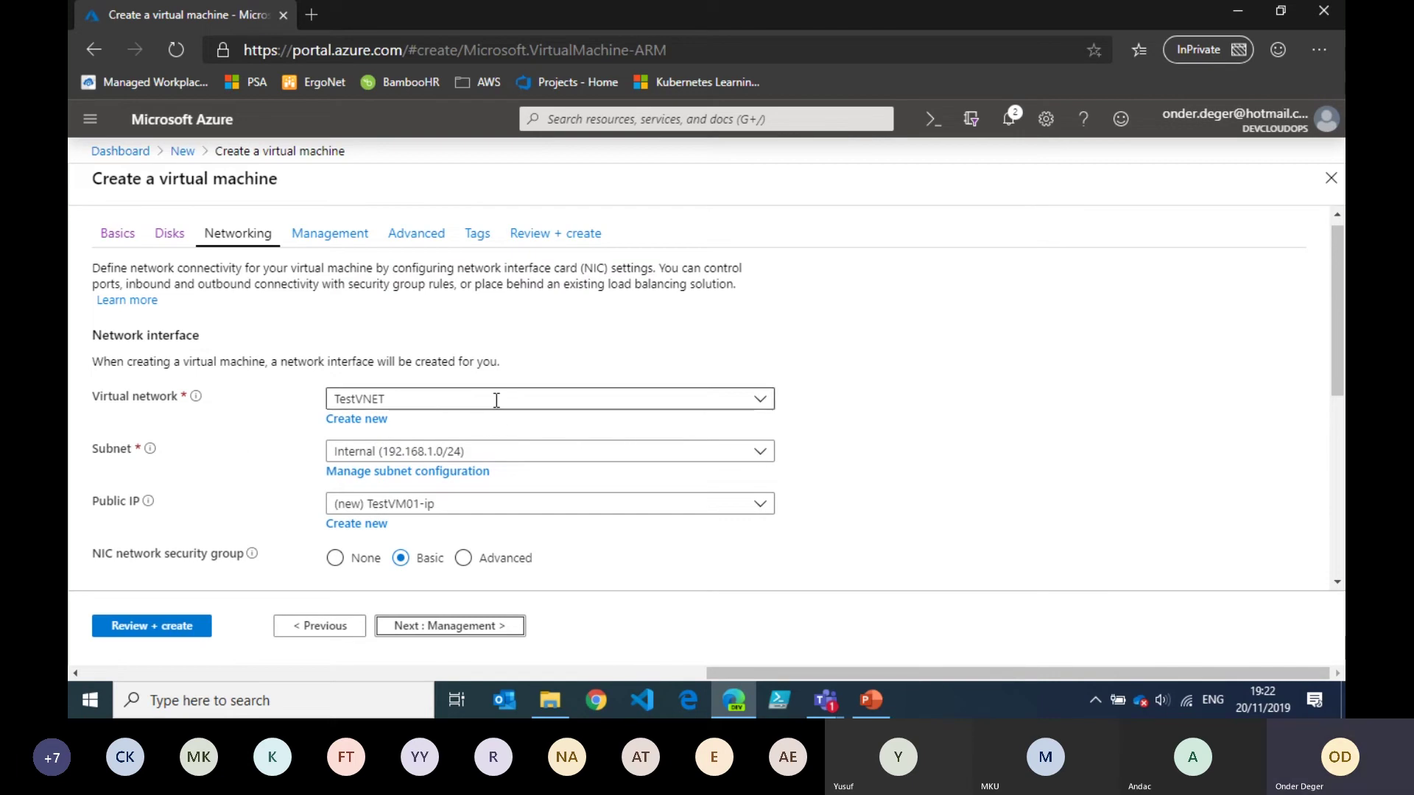
left_click(495, 400)
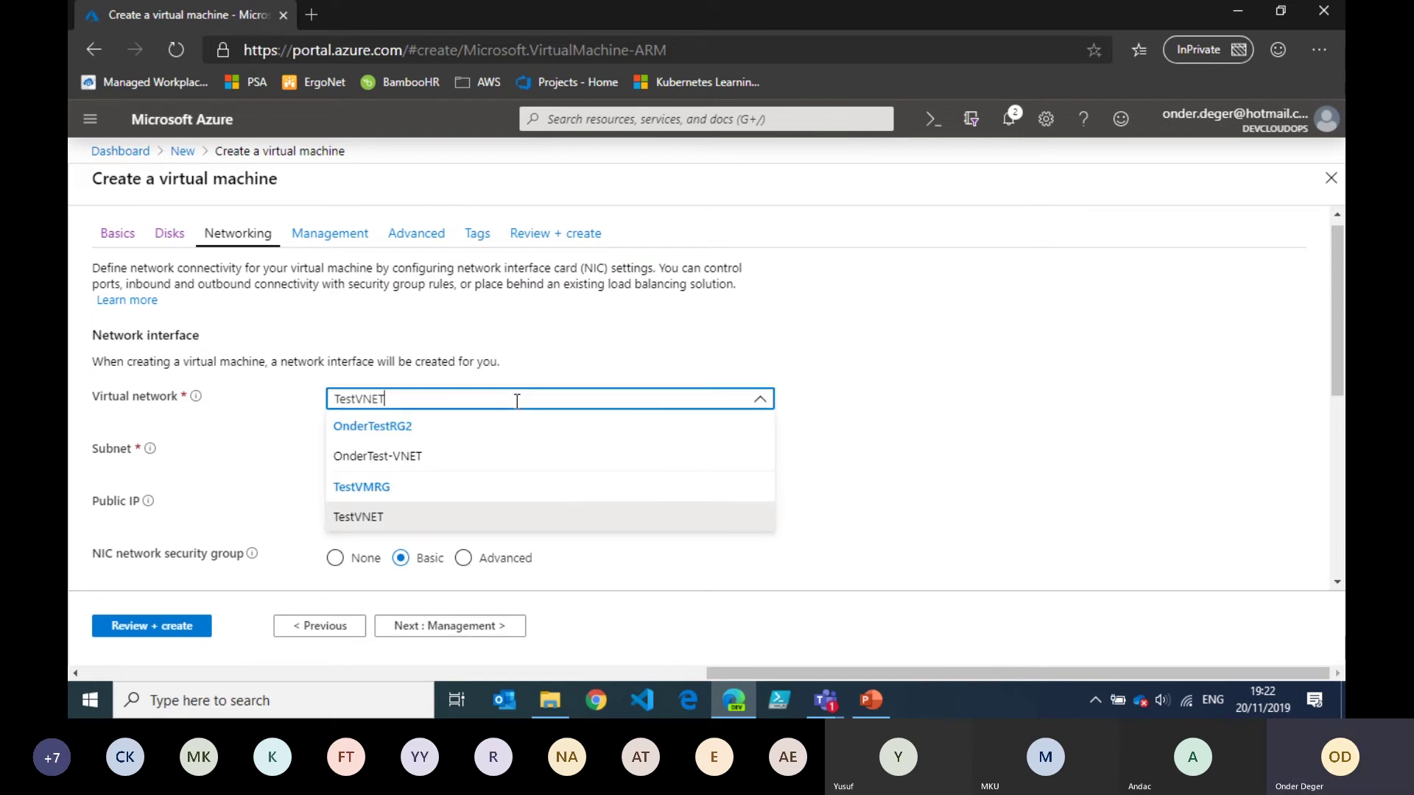
left_click(373, 525)
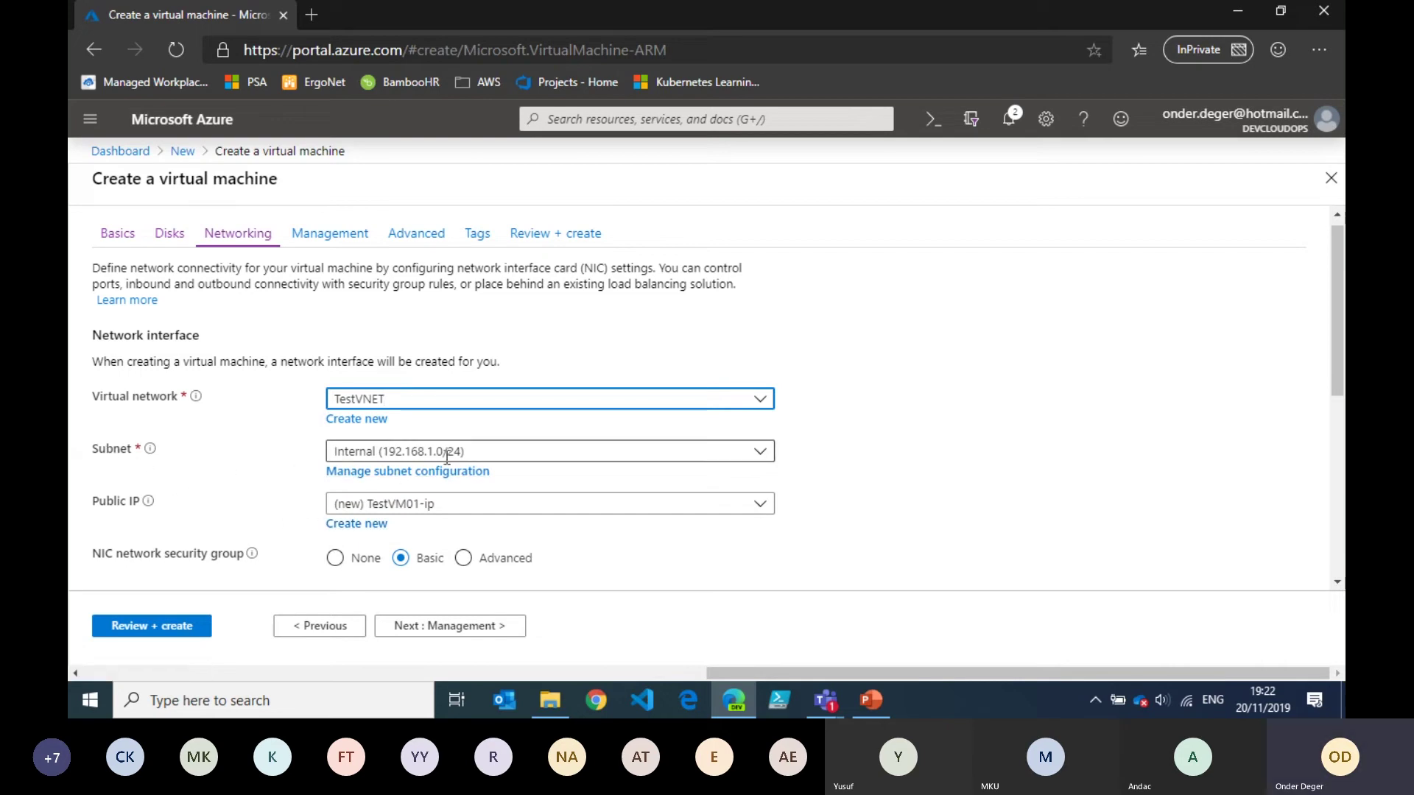
left_click(538, 451)
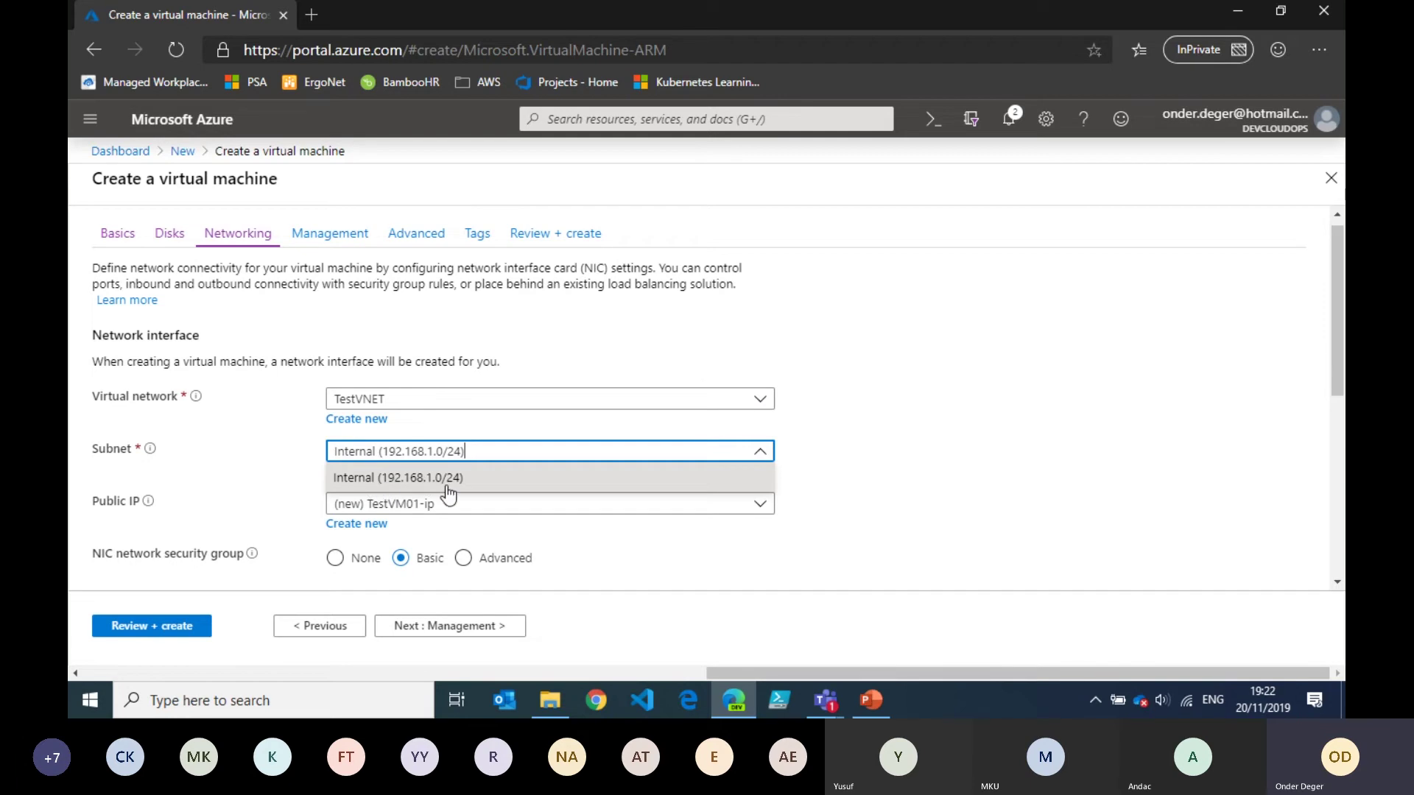
left_click(447, 486)
left_click(105, 504)
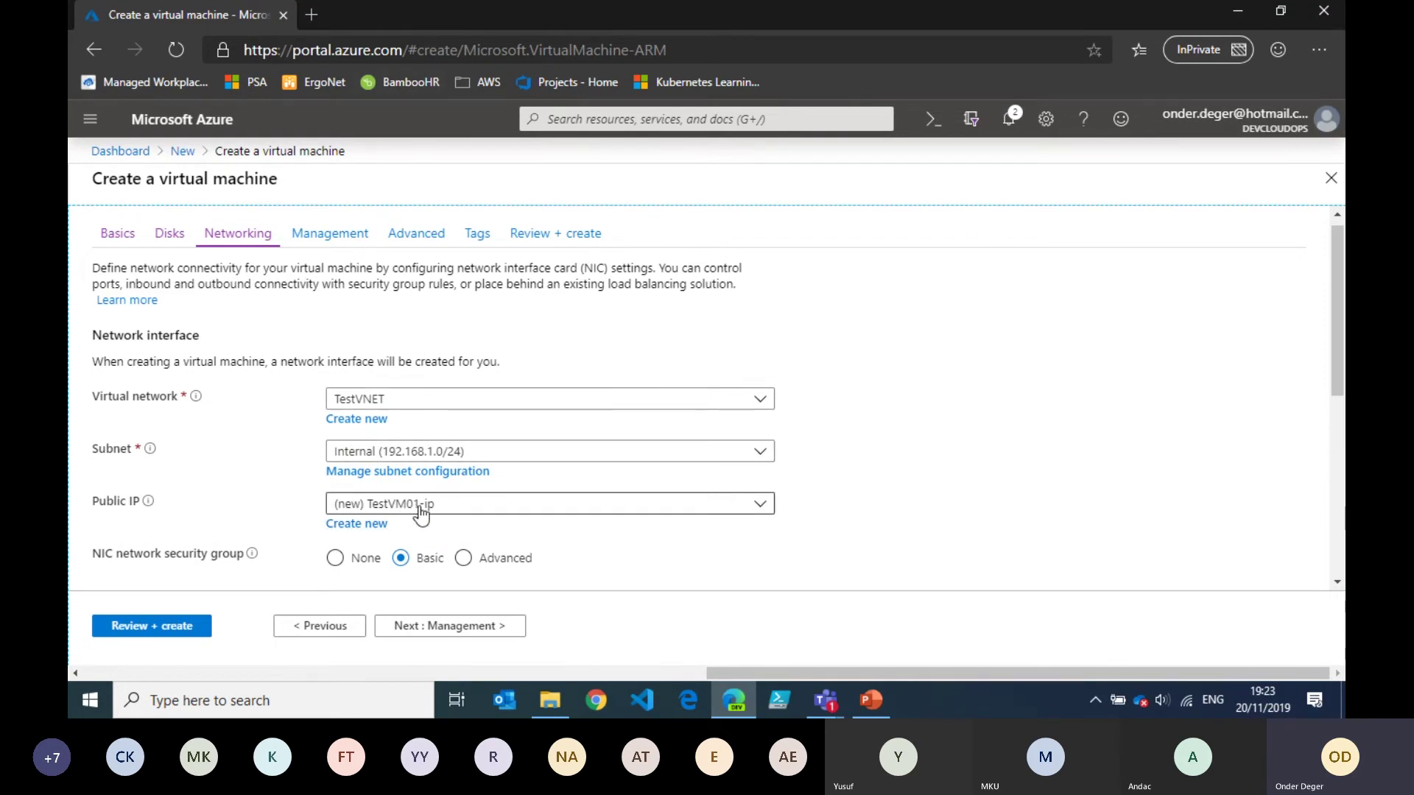
Review the remaining Networking settings, then advance to the Management step.
scroll(802, 498, "down", 3)
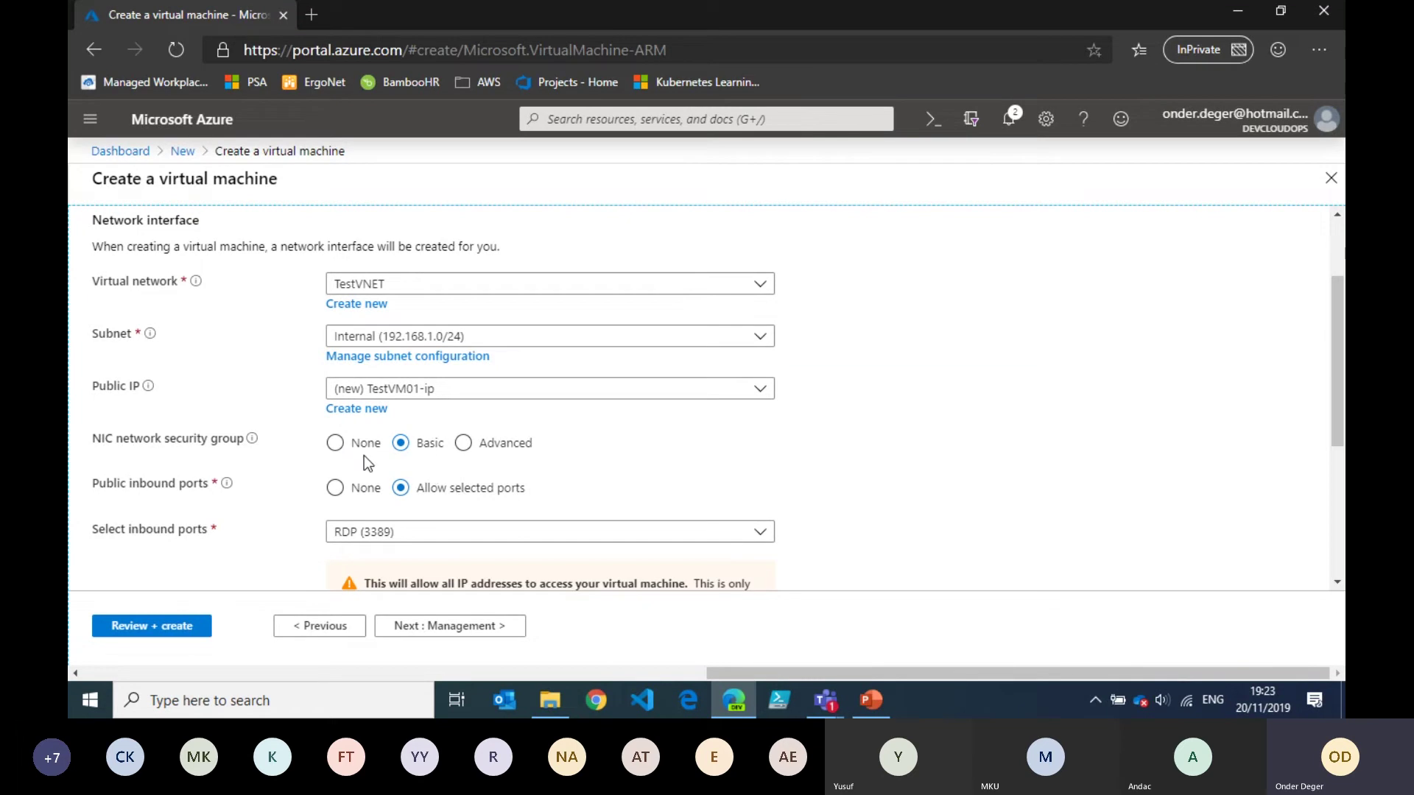
scroll(404, 486, "down", 3)
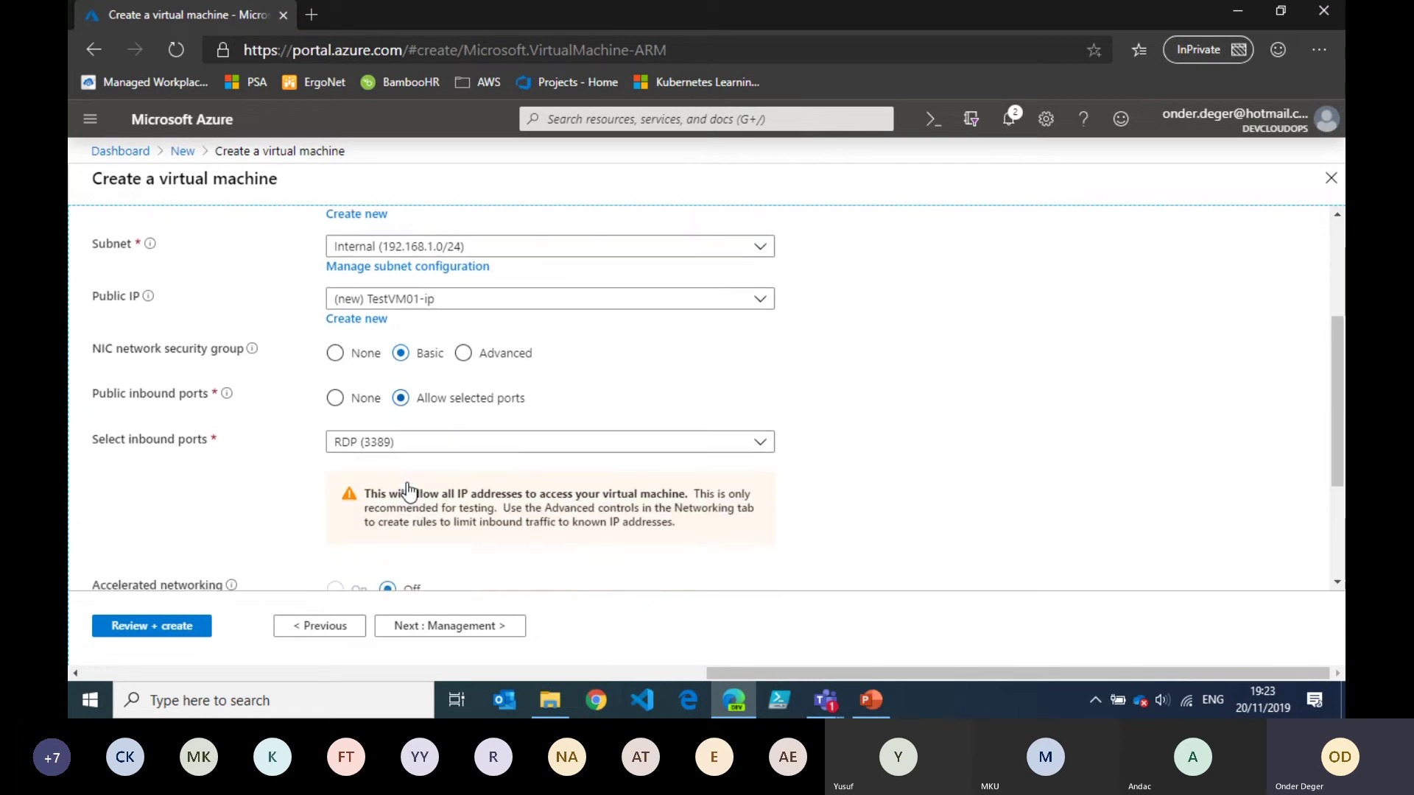
scroll(466, 350, "down", 3)
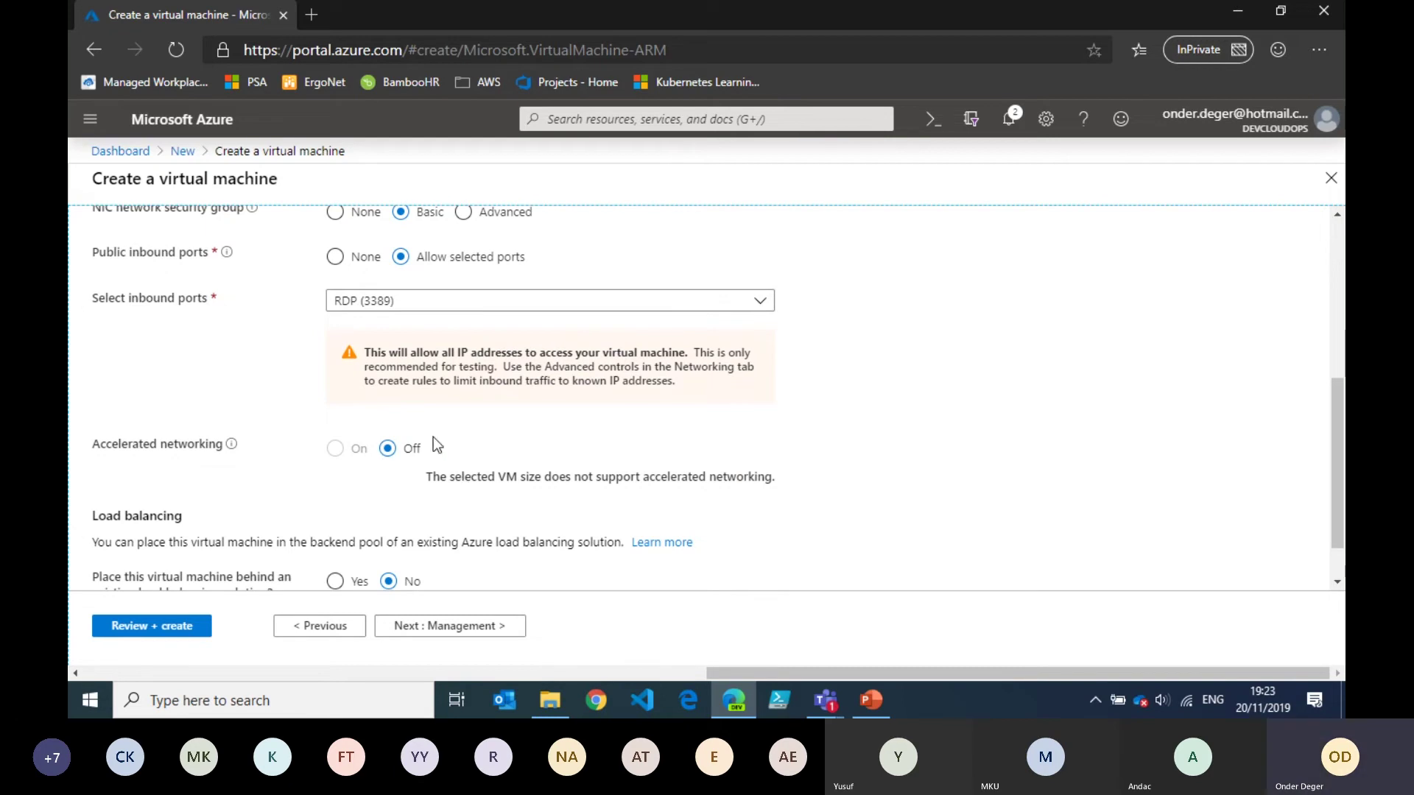
scroll(409, 467, "down", 2)
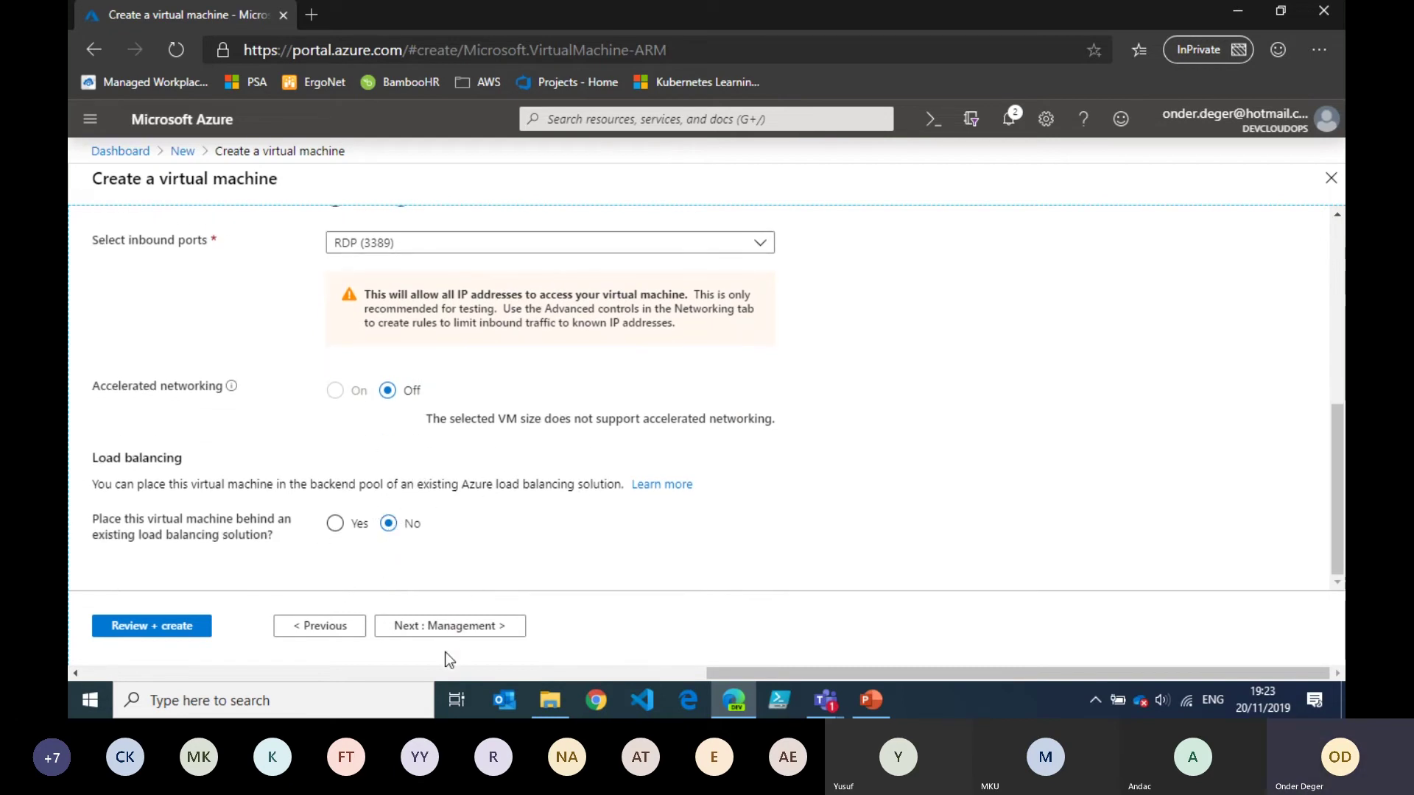
left_click(425, 627)
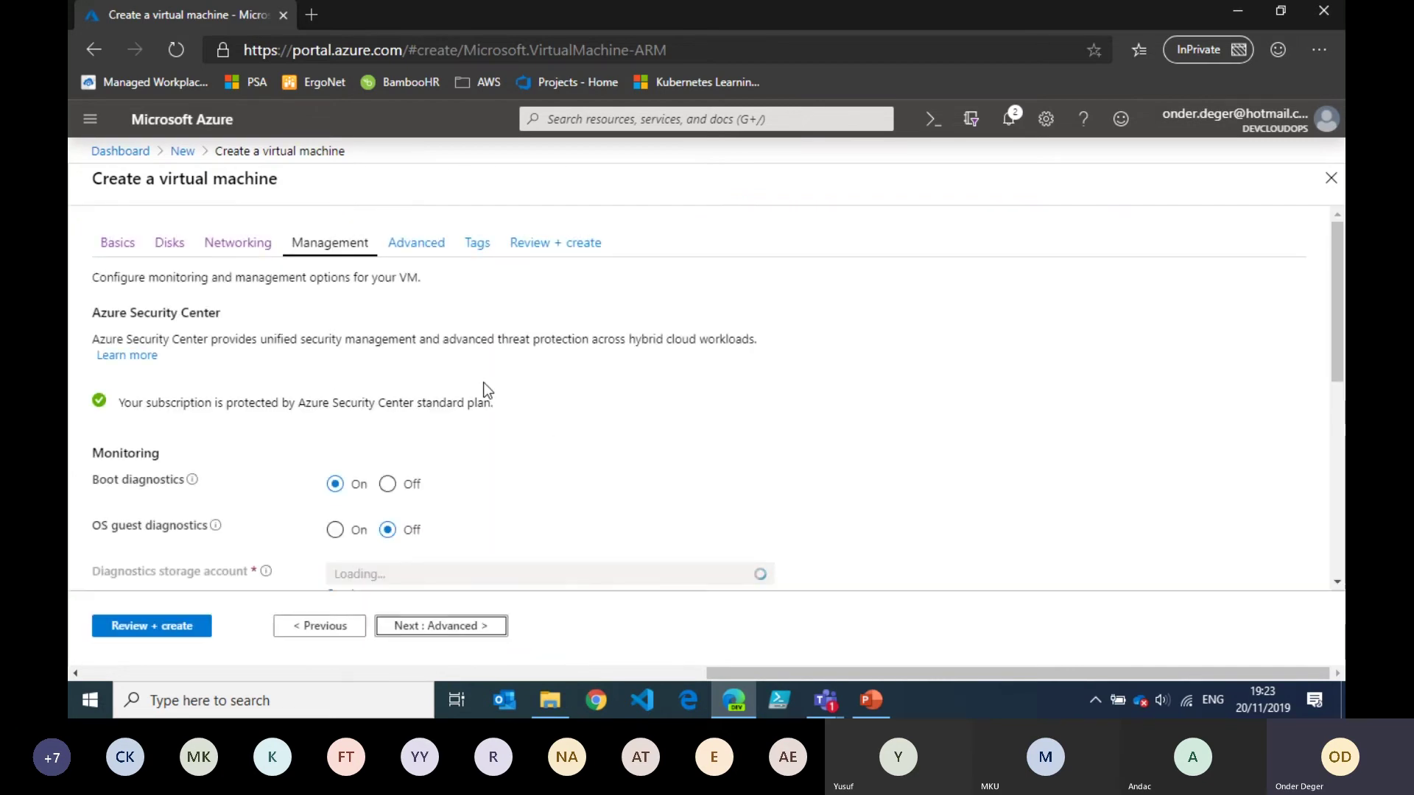
scroll(502, 398, "down", 1)
scroll(165, 331, "up", 1)
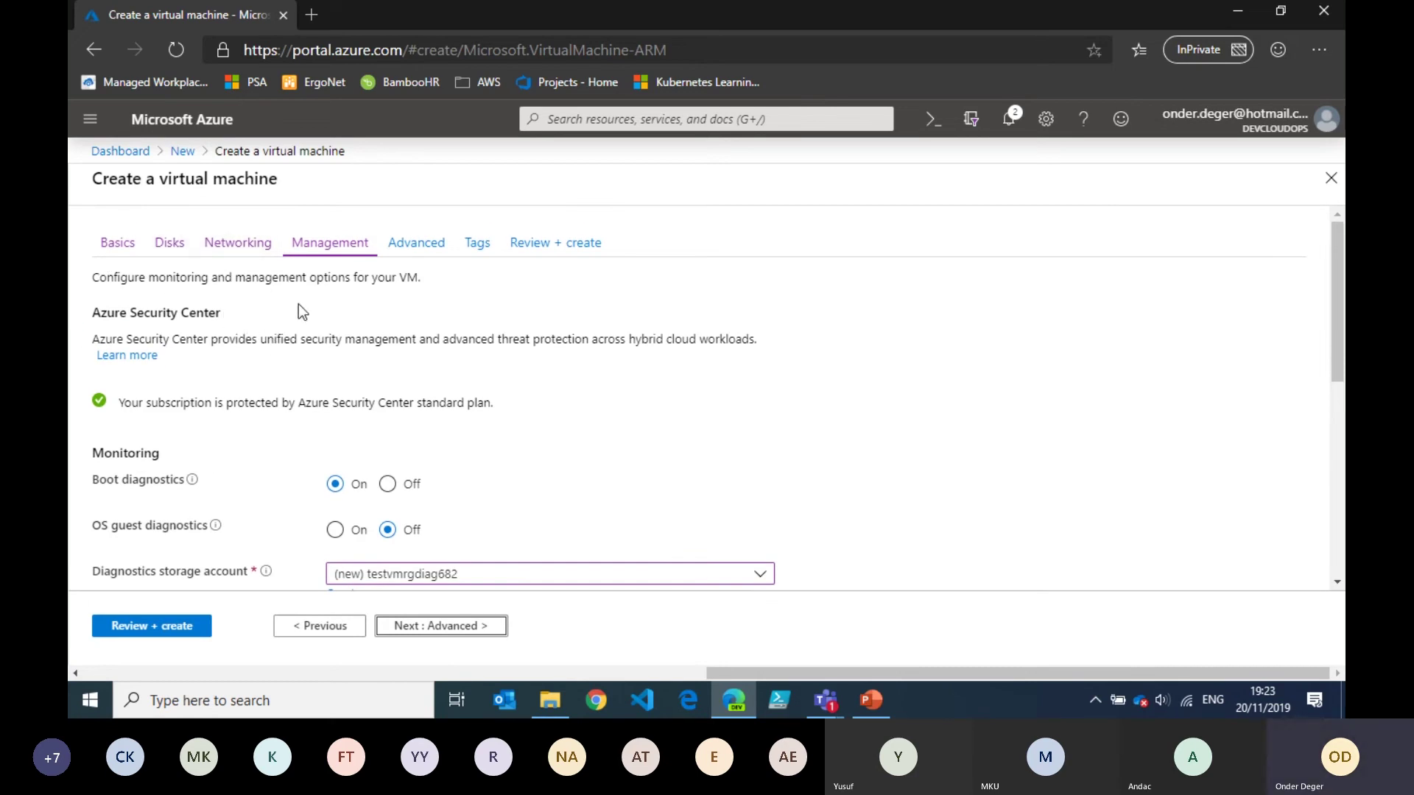
scroll(274, 357, "down", 1)
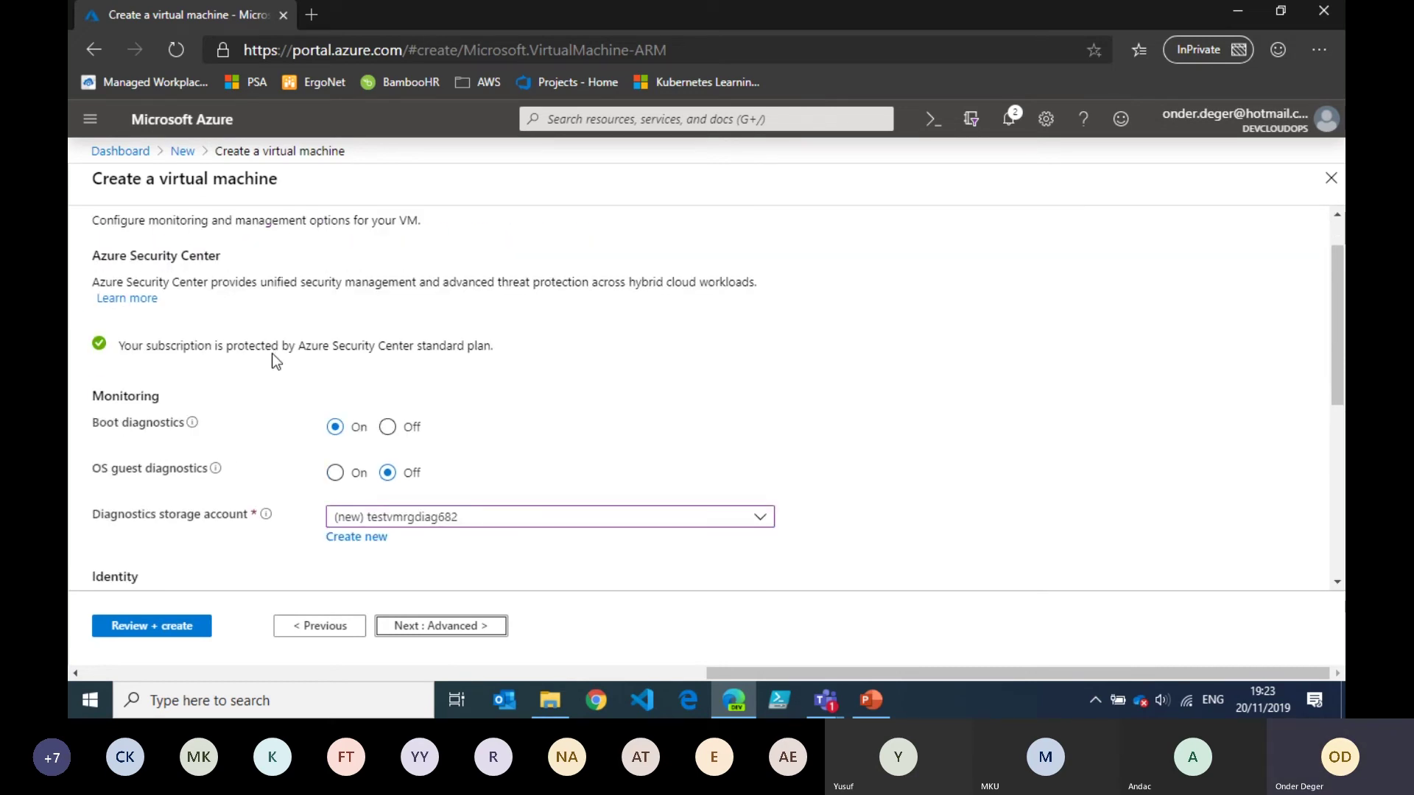
scroll(272, 360, "down", 1)
scroll(253, 361, "down", 1)
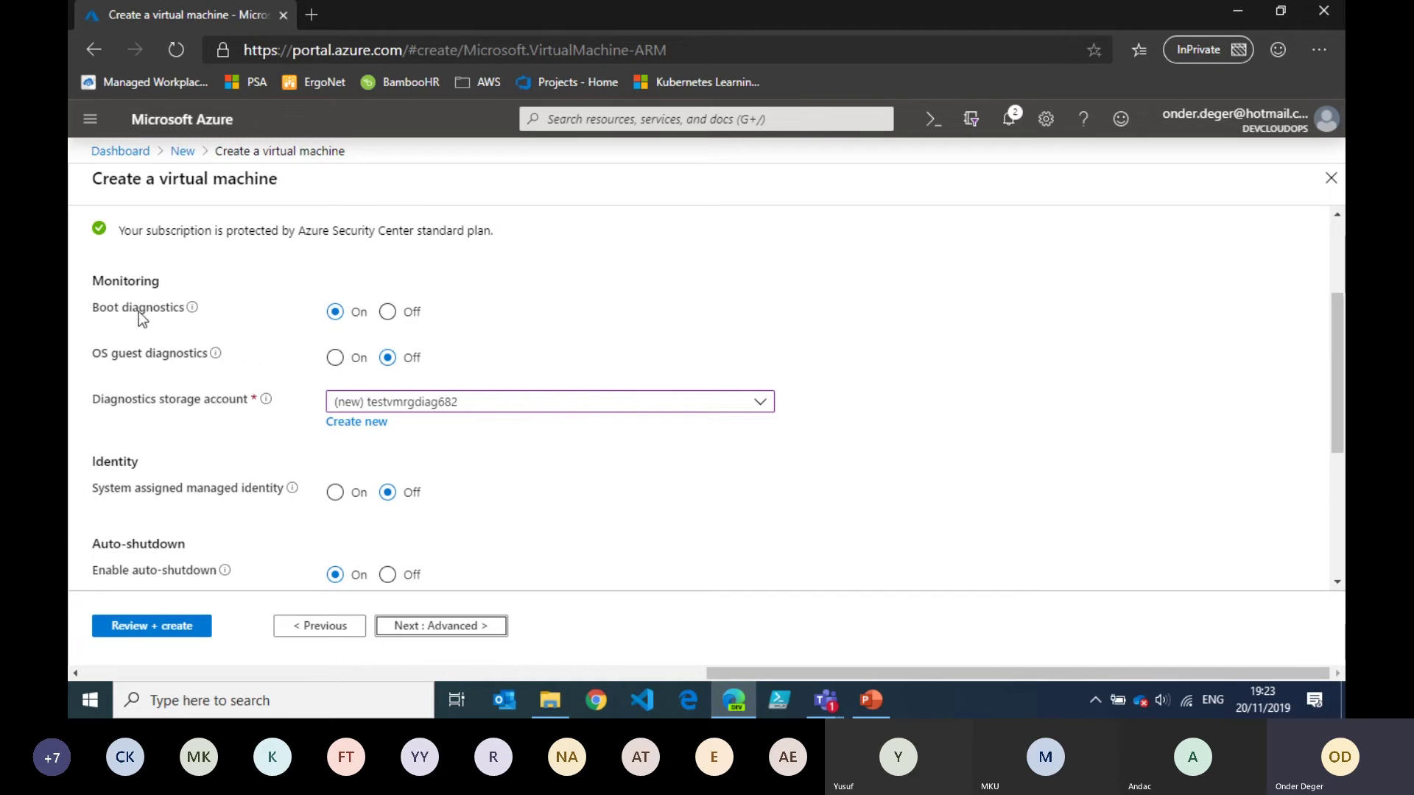
left_click(91, 317)
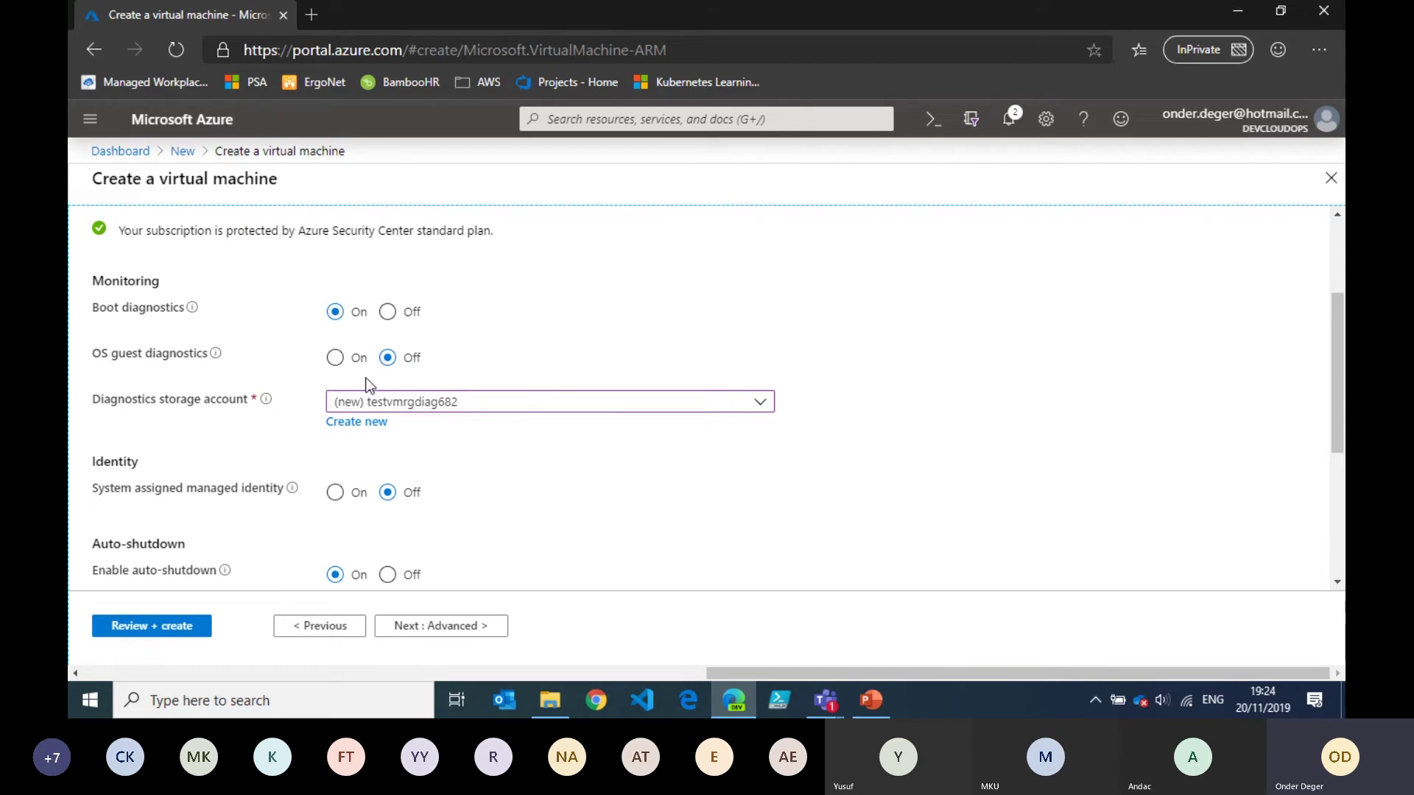
Turn OS guest diagnostics On, toggling system-assigned managed identity on and back off.
left_click(336, 358)
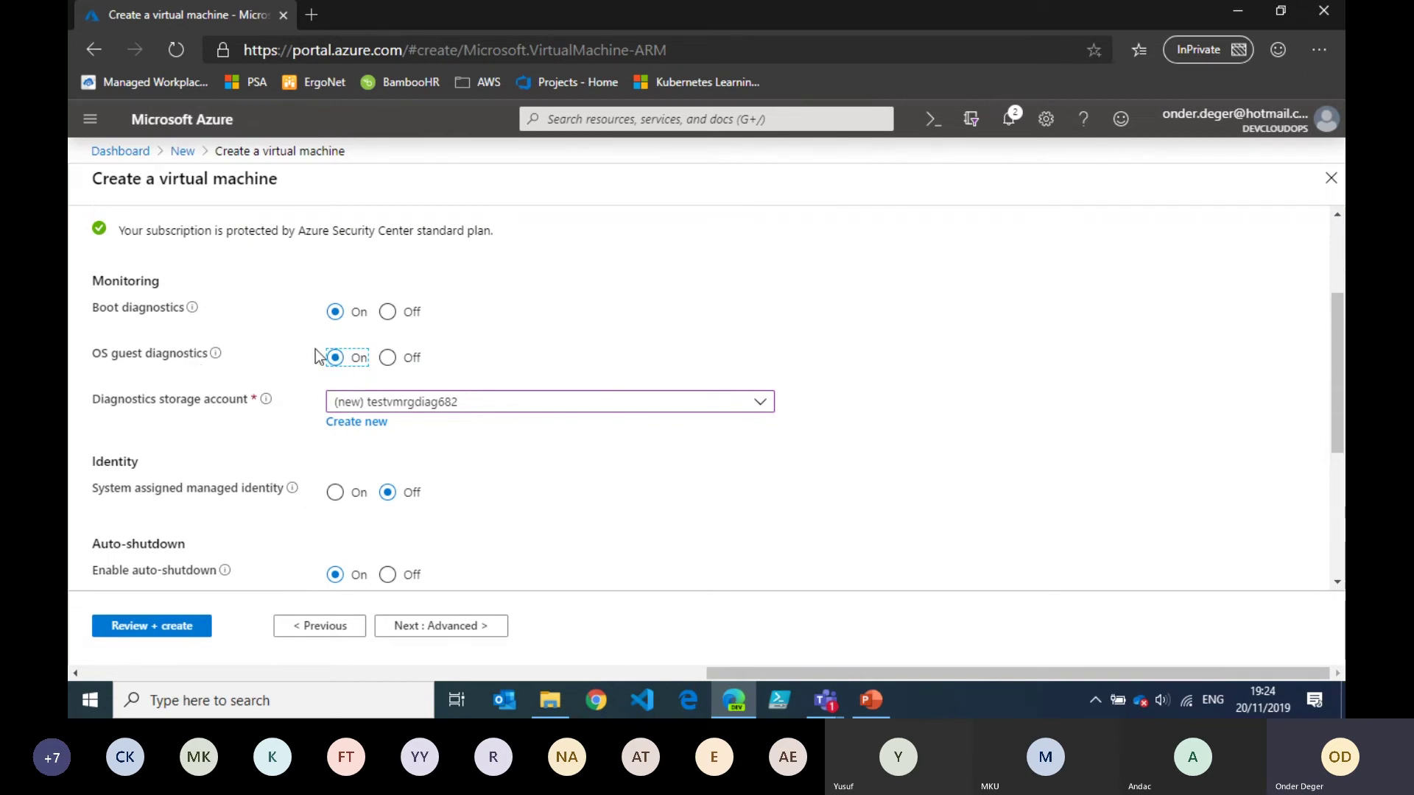
scroll(281, 382, "down", 1)
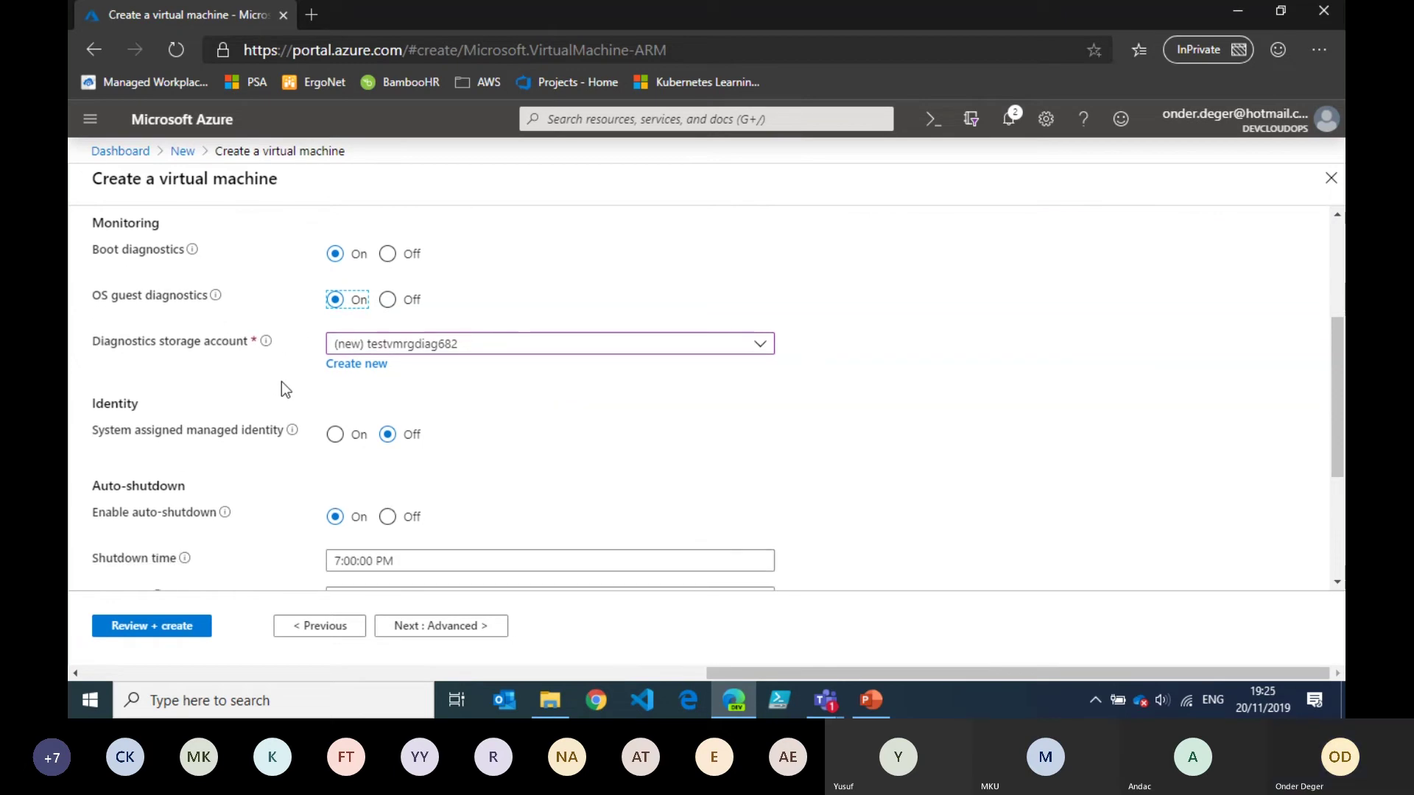
scroll(530, 475, "down", 1)
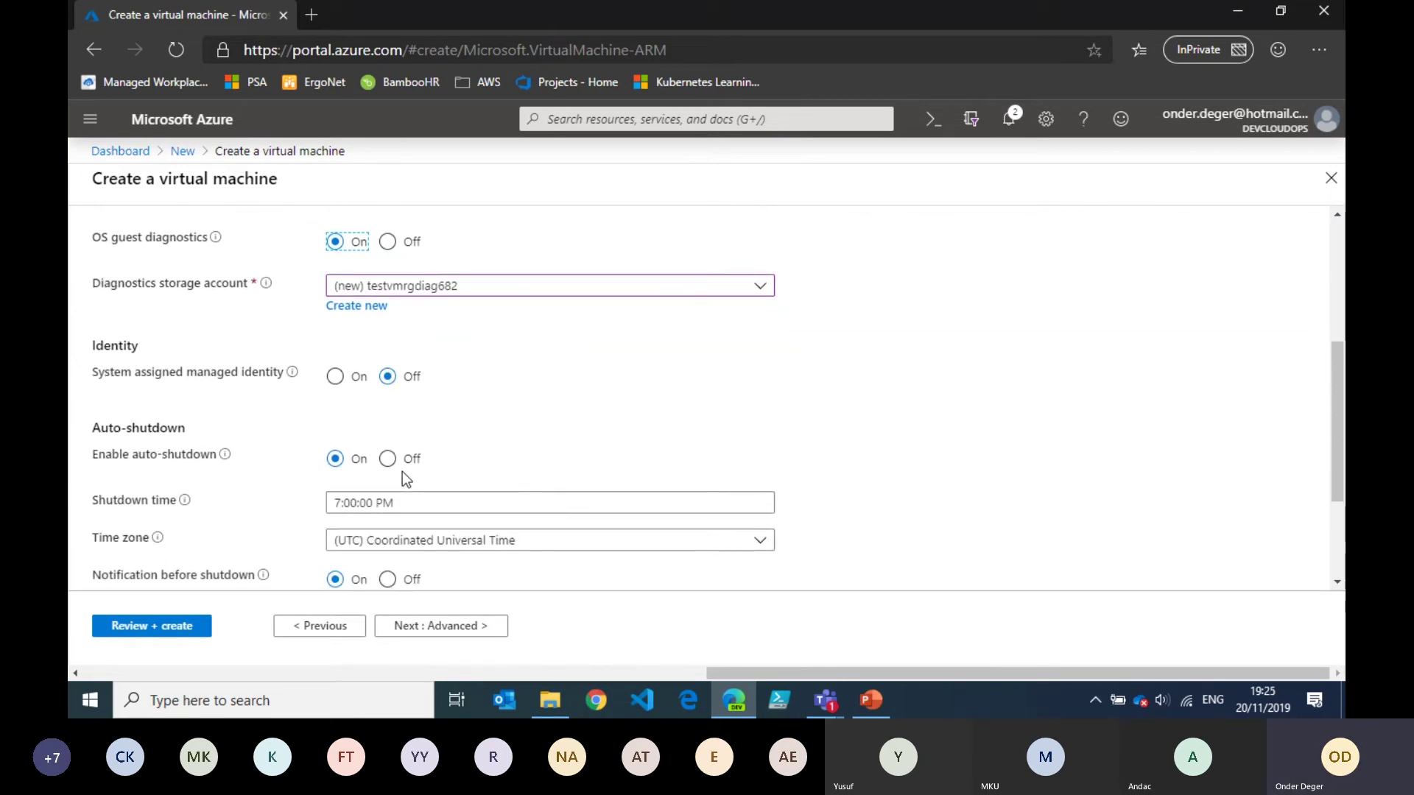
scroll(306, 450, "down", 1)
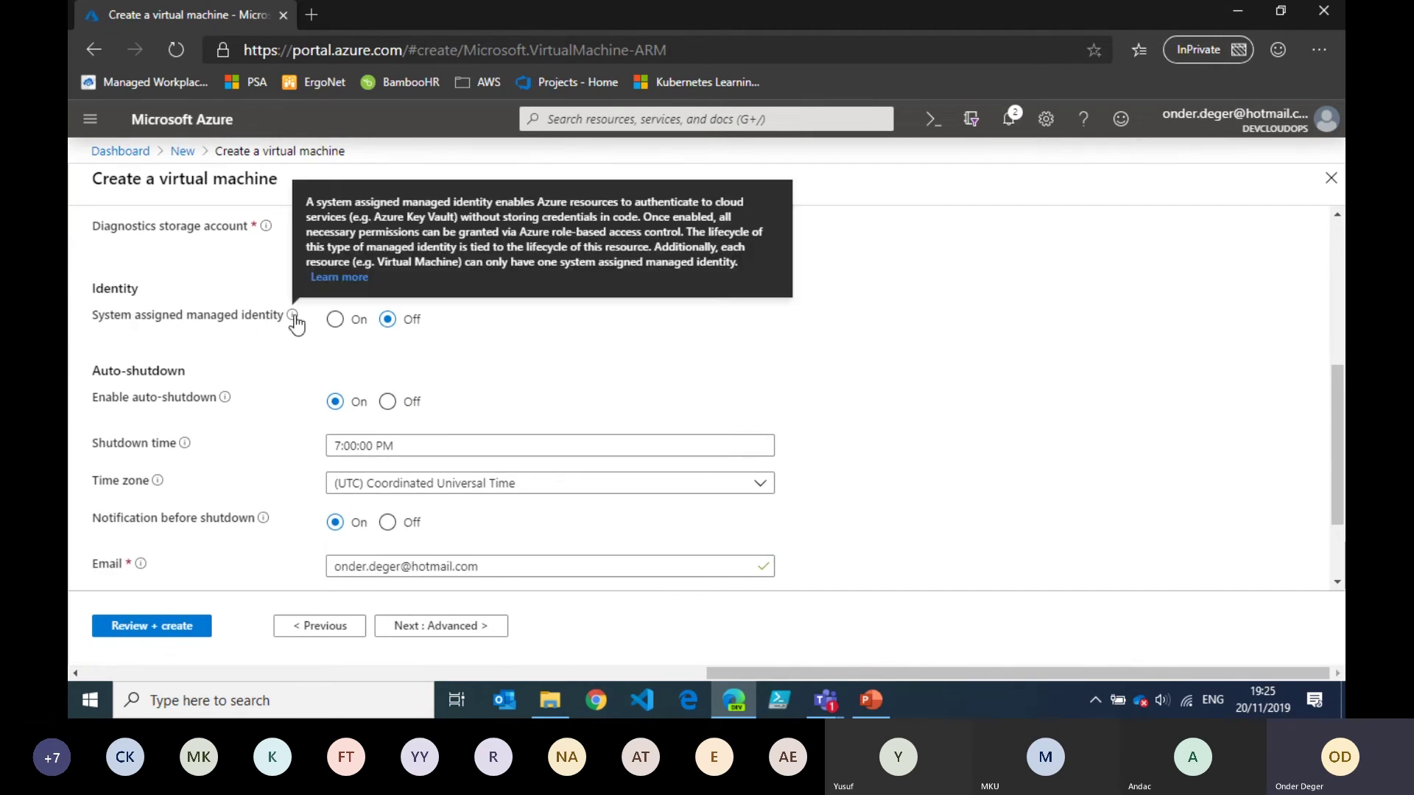
left_click(336, 321)
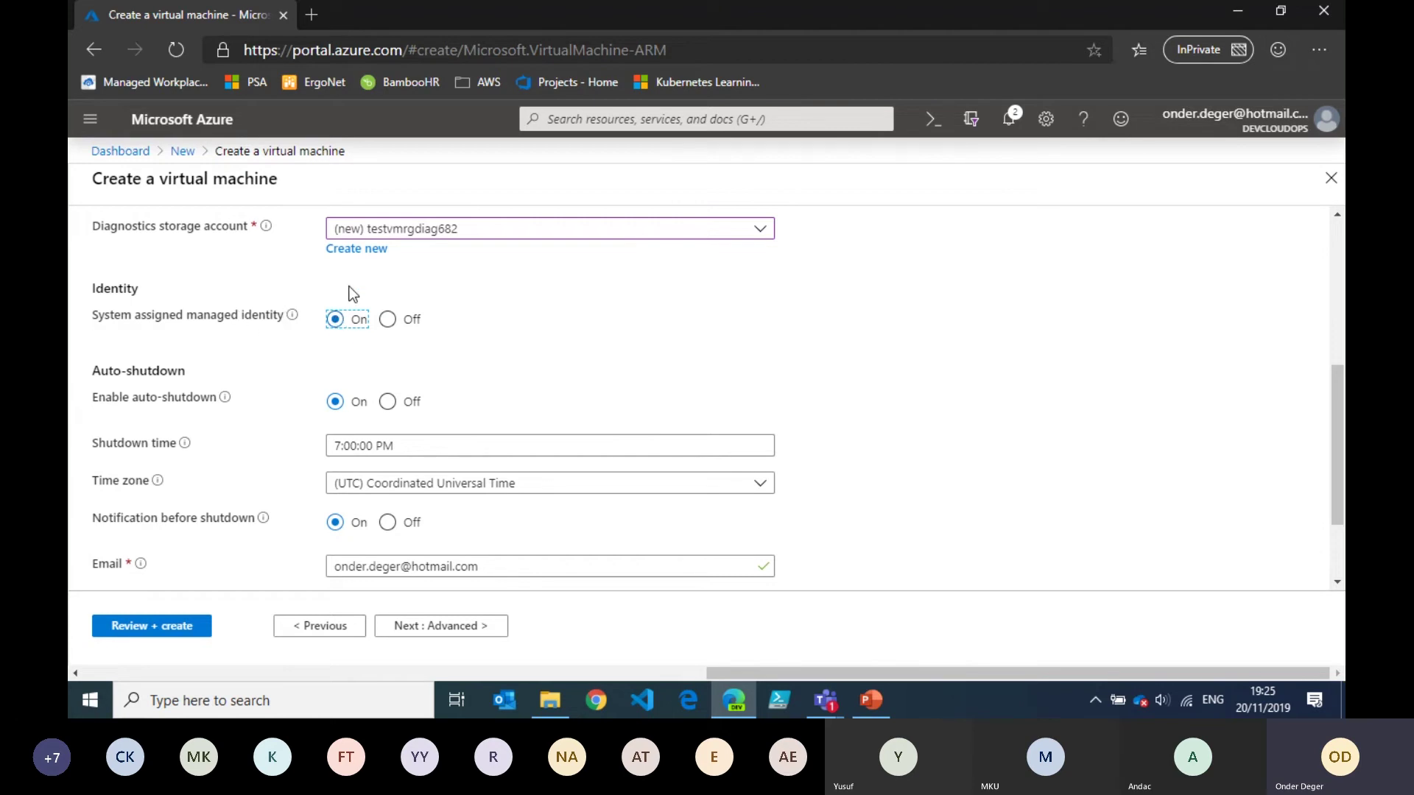
left_click(389, 321)
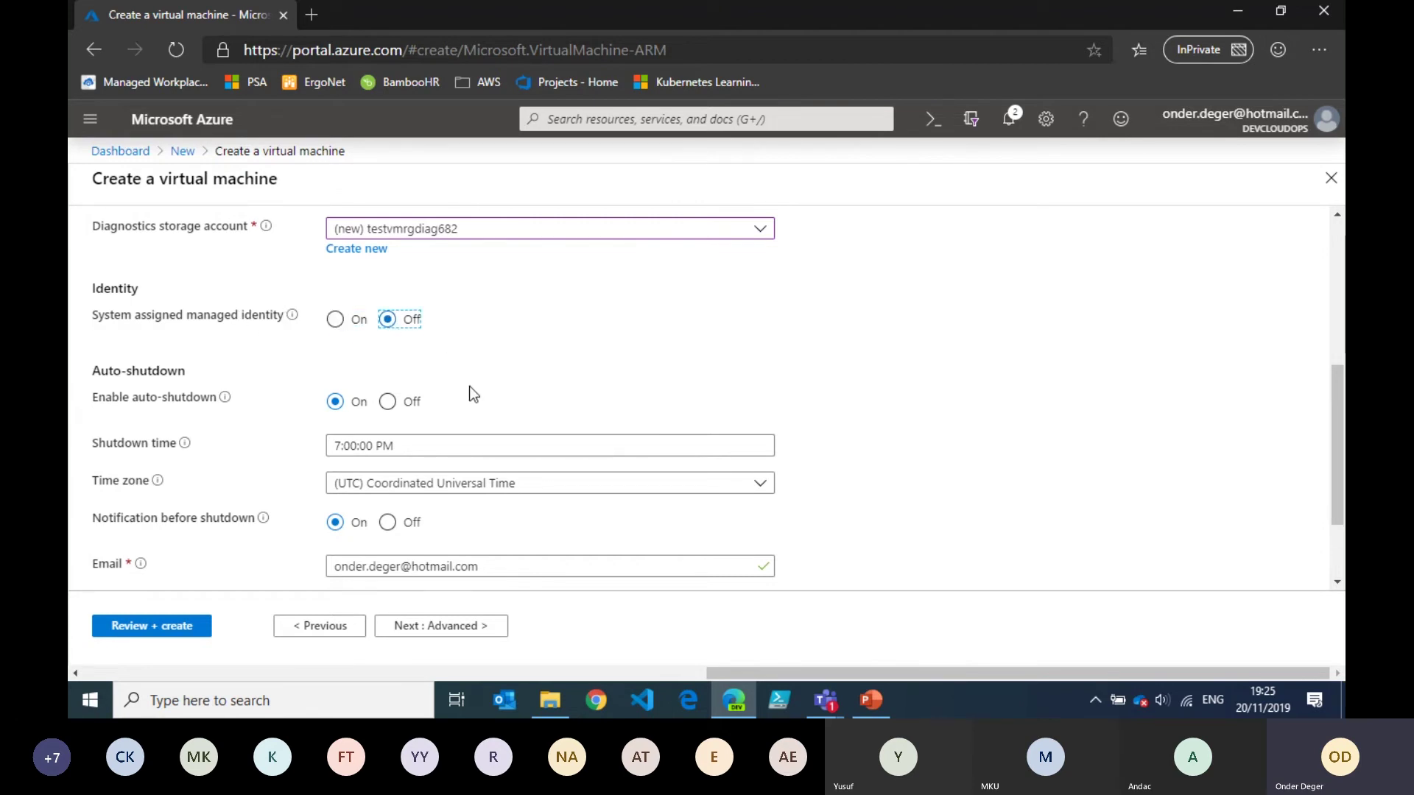
Set Auto-shutdown to Off and advance to the Advanced step.
scroll(431, 421, "down", 1)
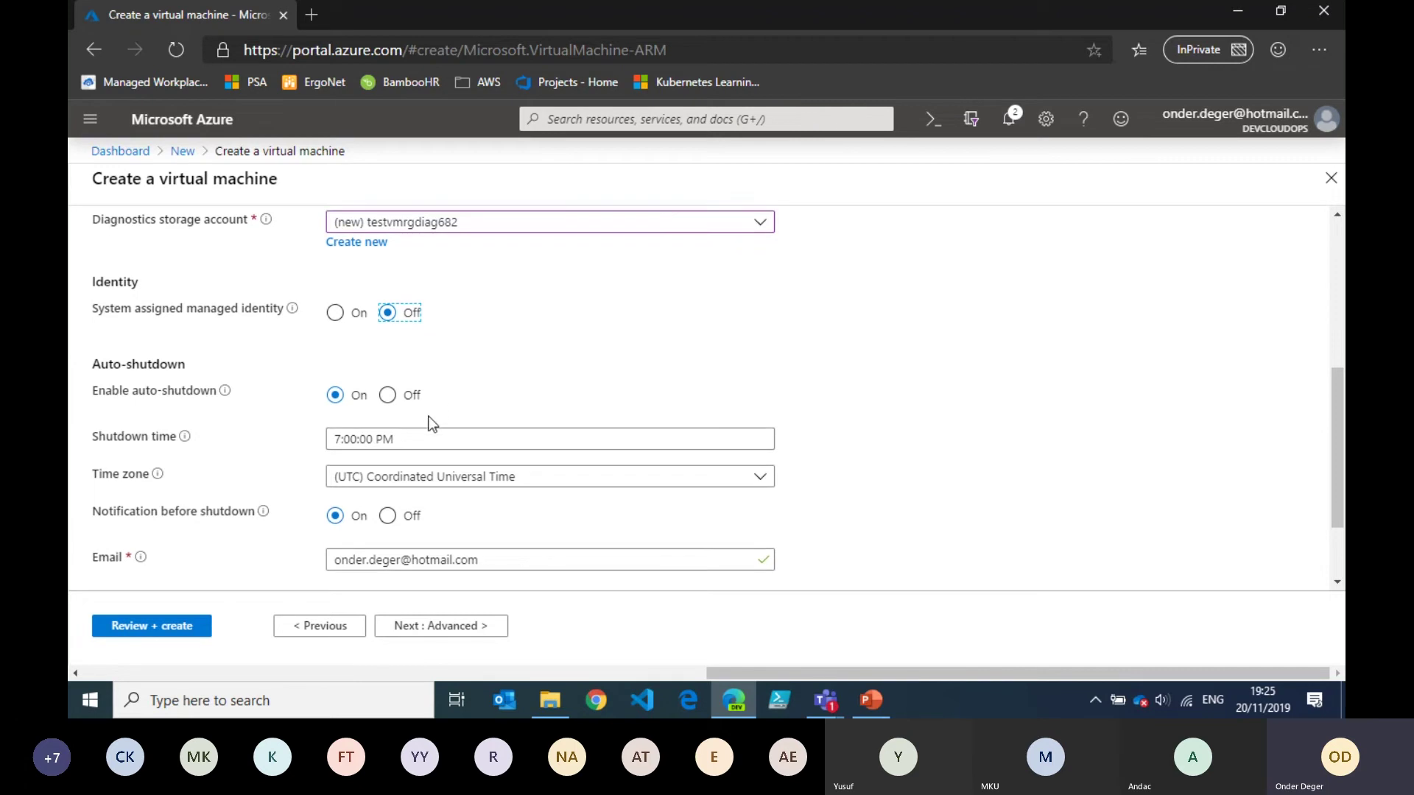
mouse_move(154, 430)
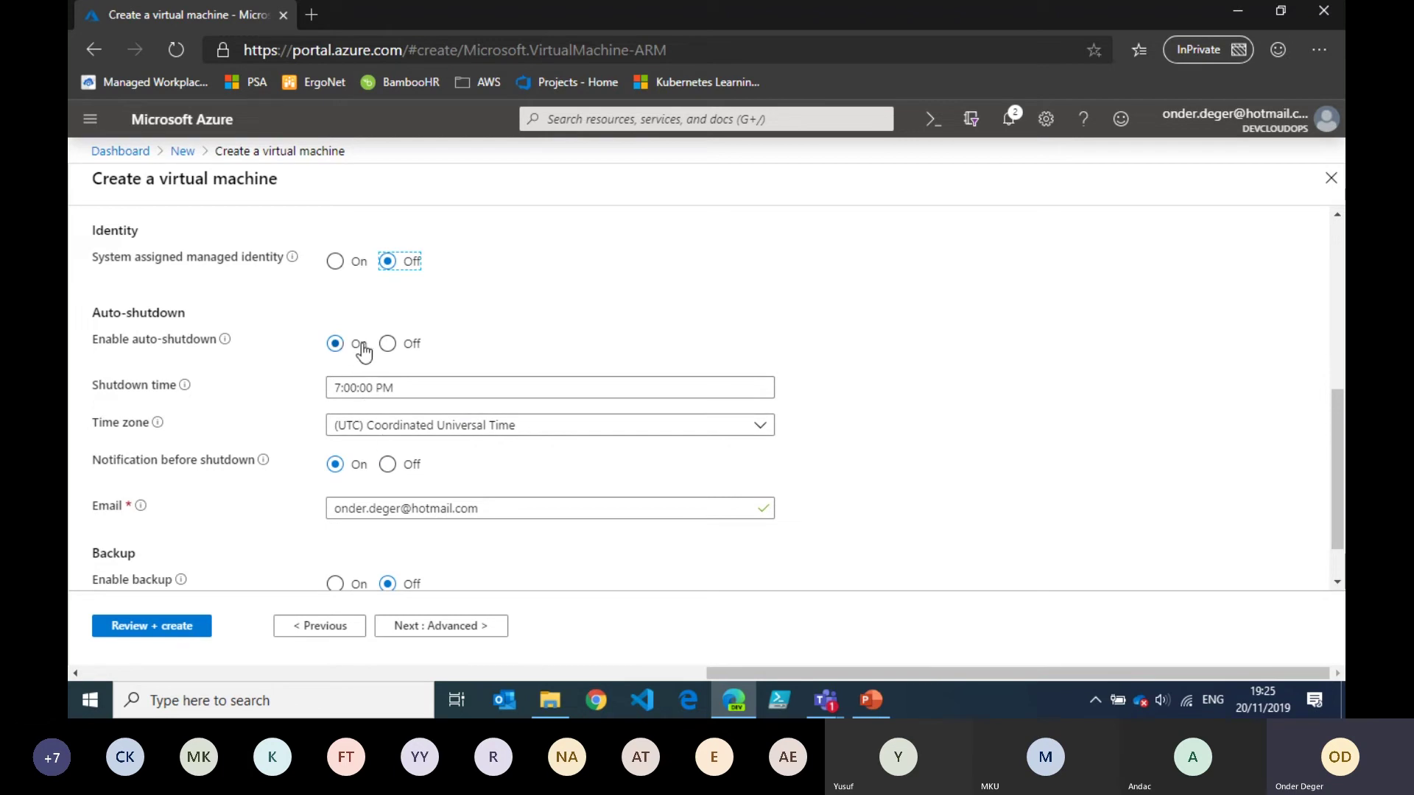
left_click(436, 391)
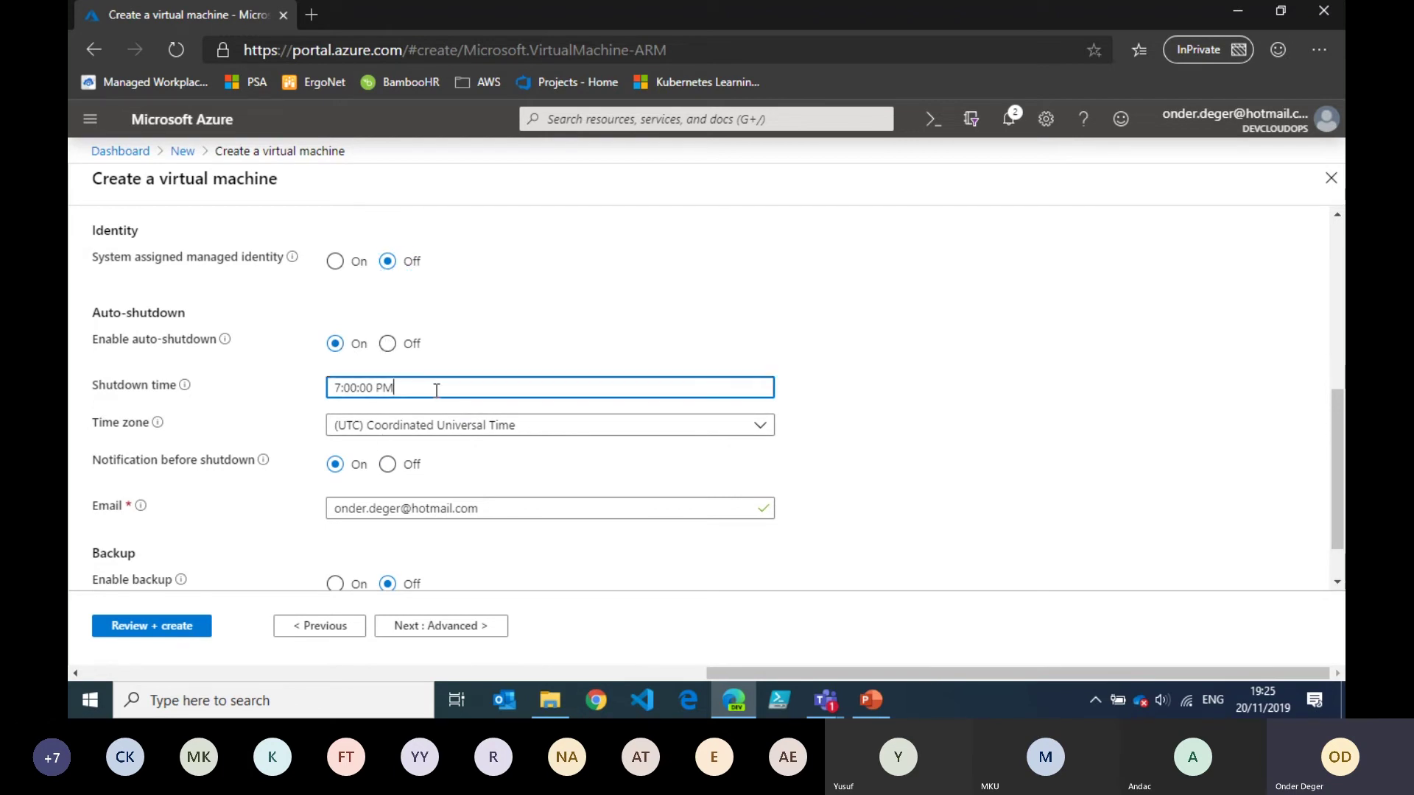
left_click(388, 345)
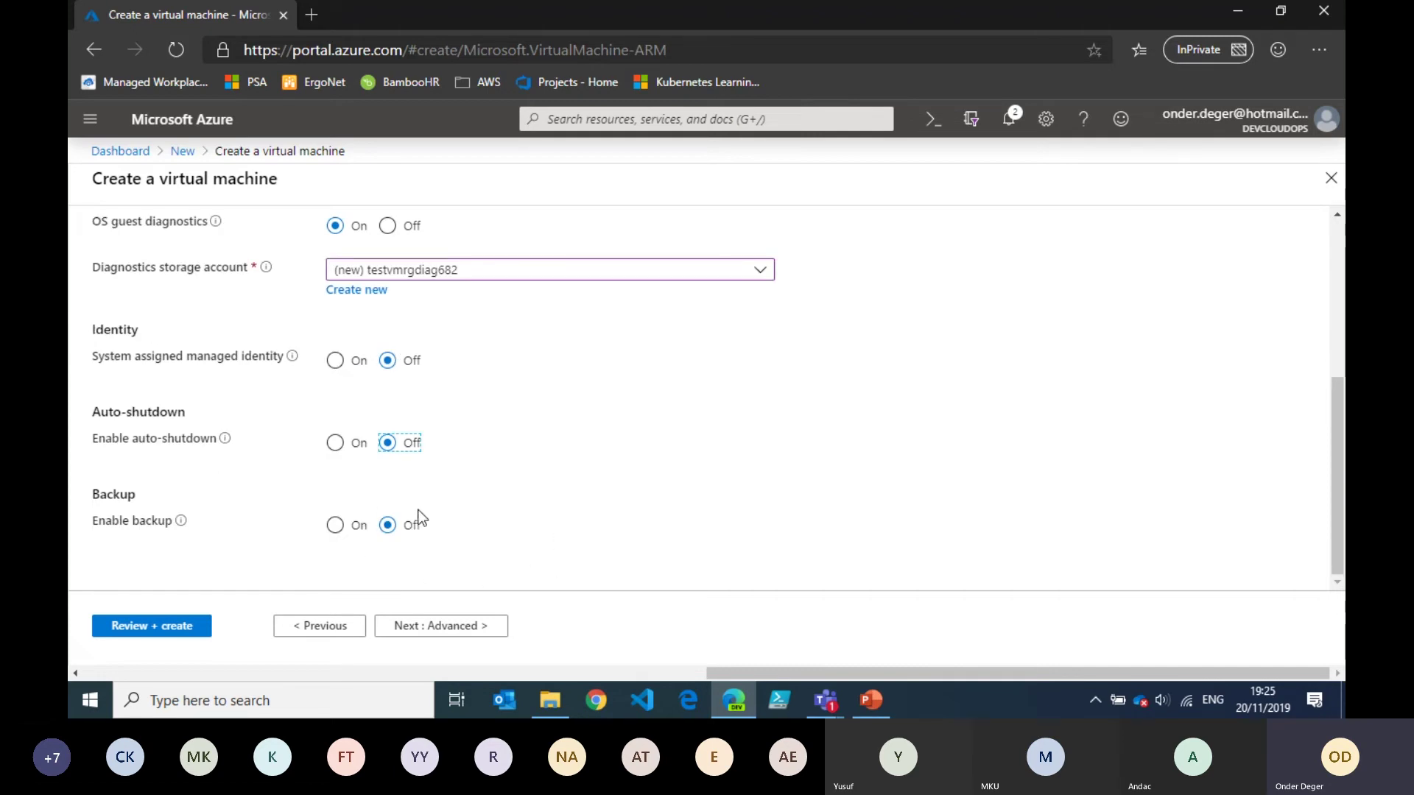
scroll(473, 519, "up", 5)
scroll(474, 519, "down", 5)
left_click(435, 630)
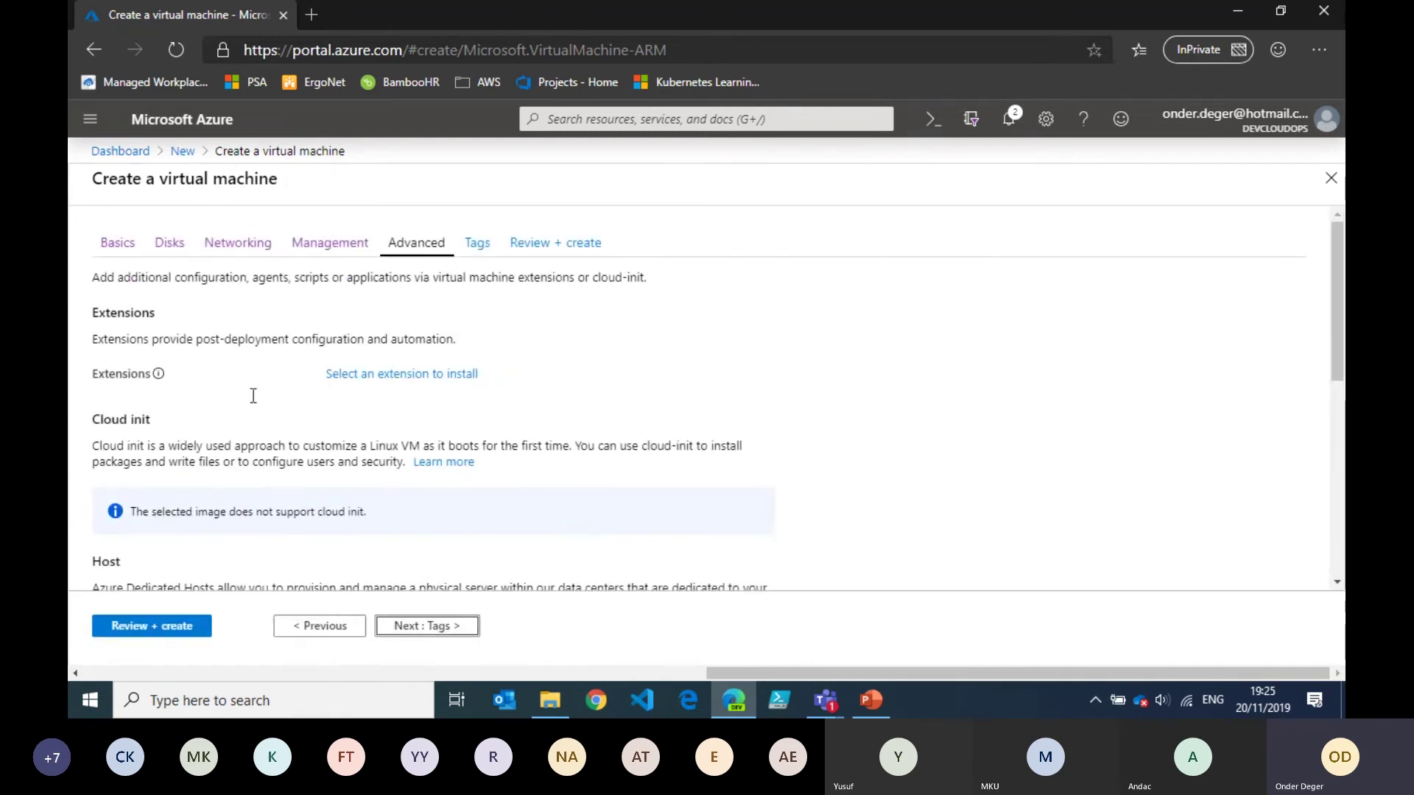
scroll(545, 486, "down", 3)
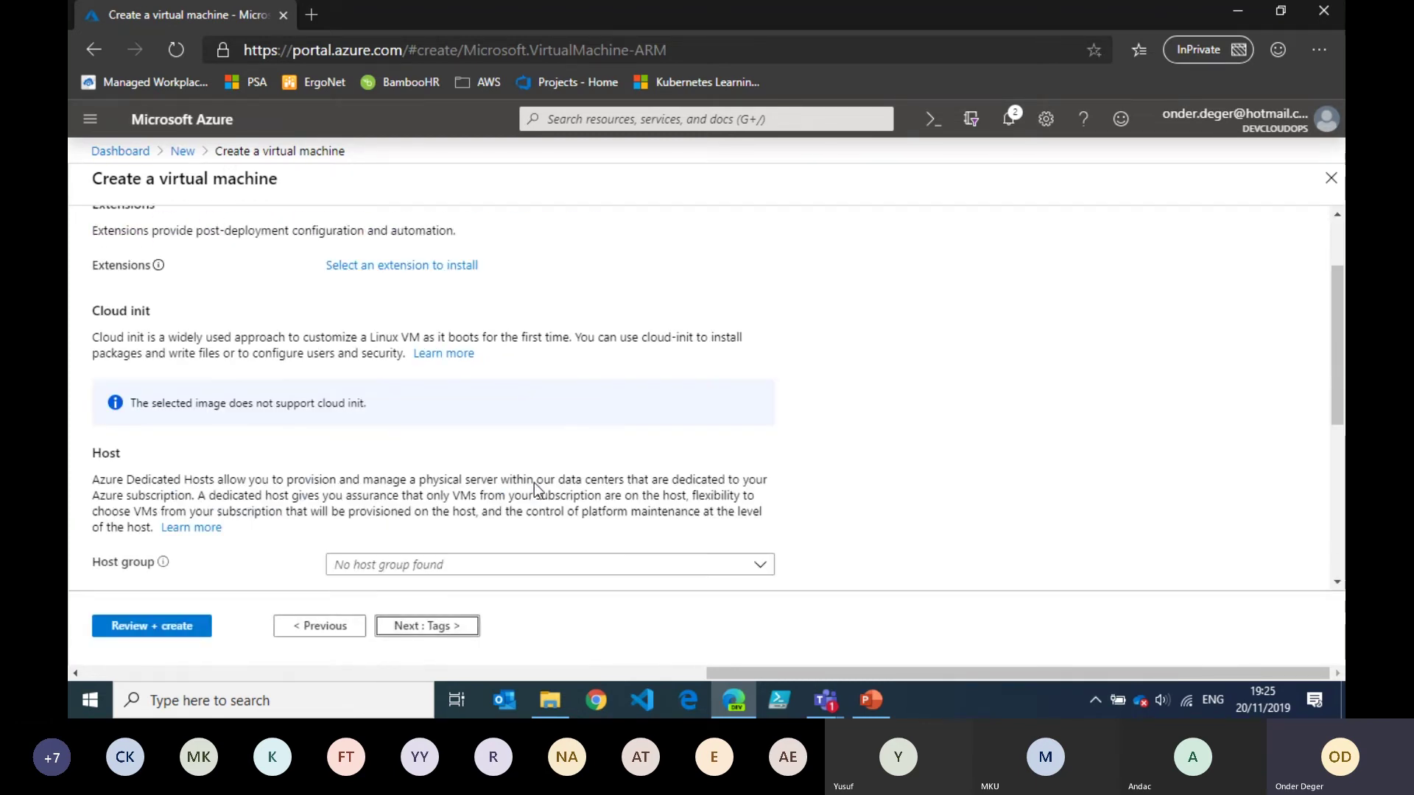
scroll(525, 508, "up", 3)
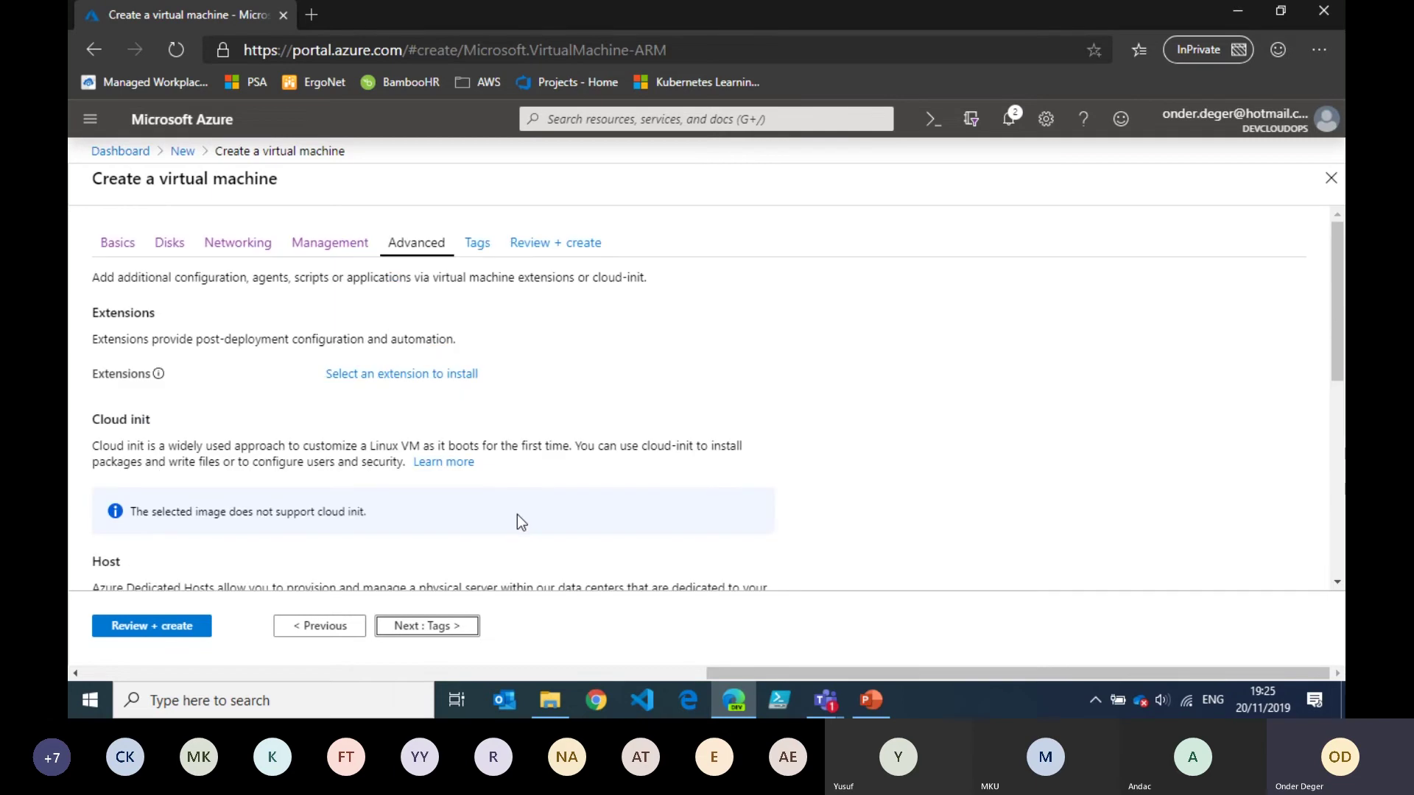
left_click(442, 383)
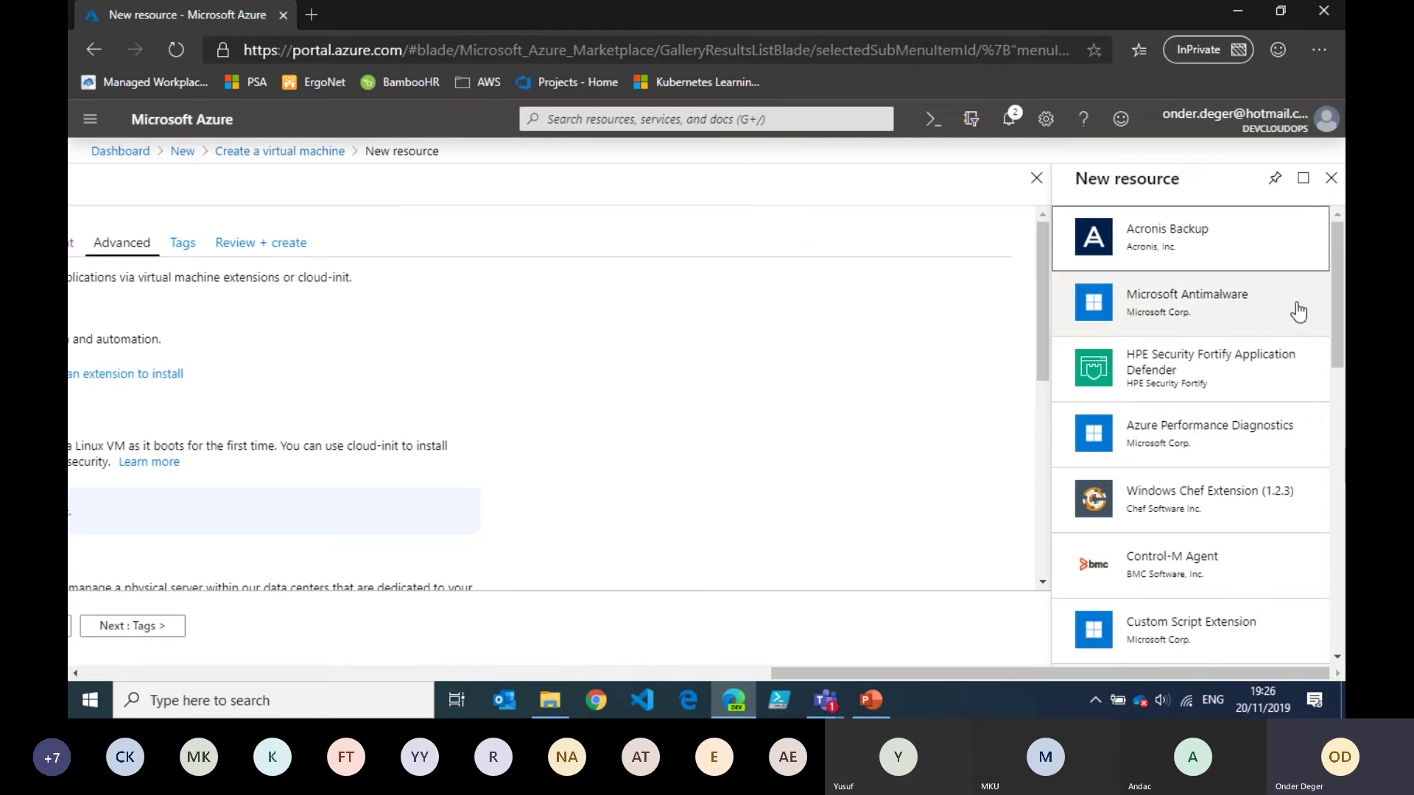
scroll(1304, 313, "down", 3)
scroll(1193, 412, "down", 3)
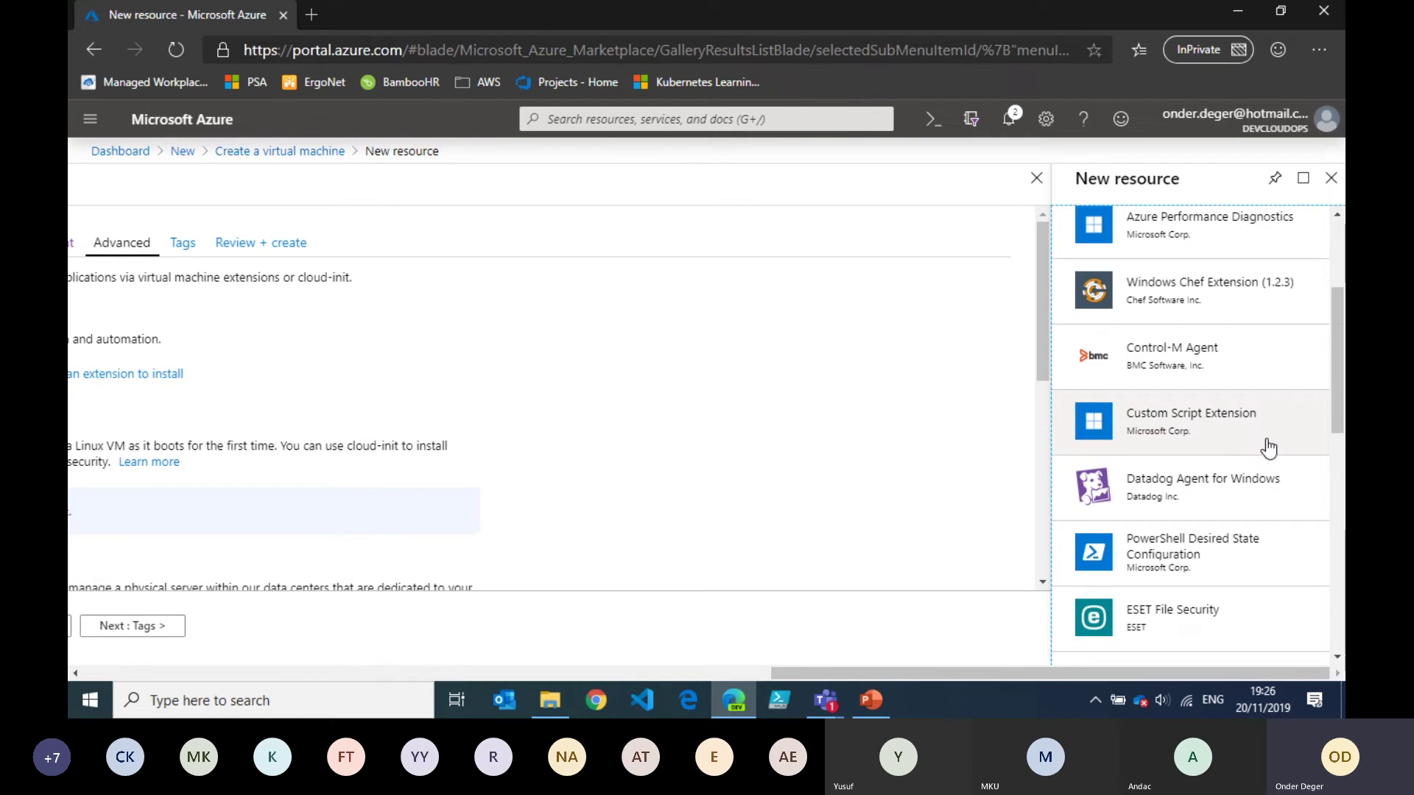
scroll(1263, 448, "down", 6)
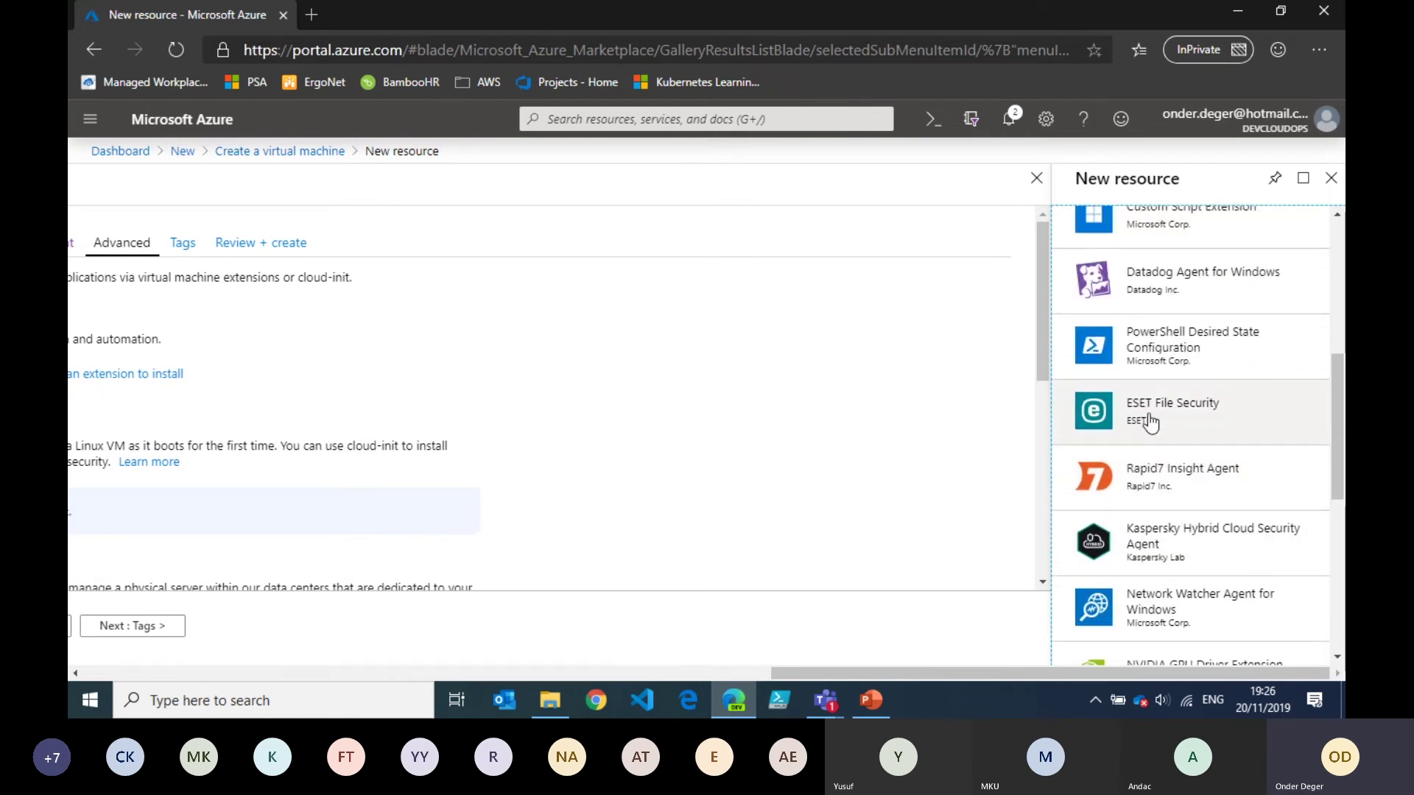
scroll(1207, 575, "down", 5)
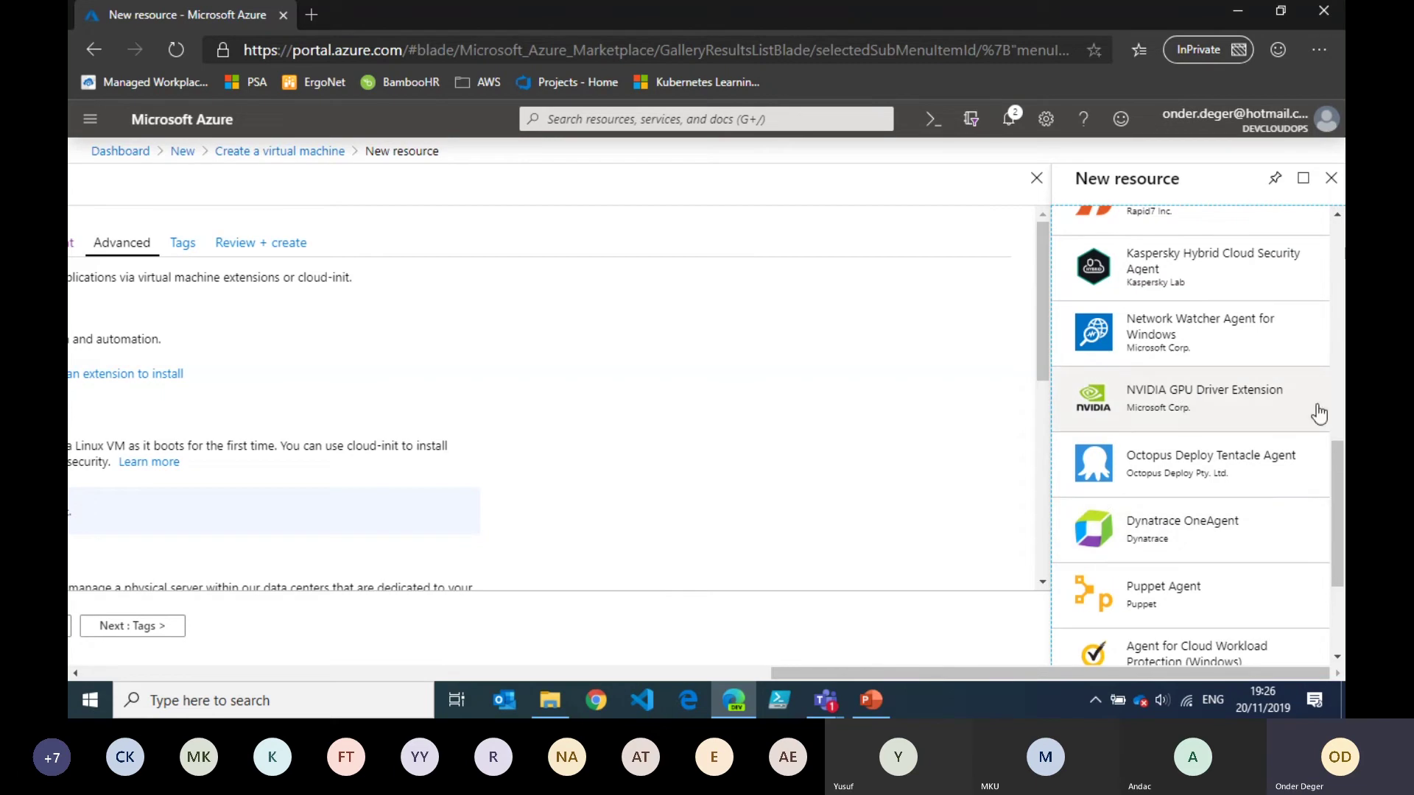
scroll(1318, 416, "down", 3)
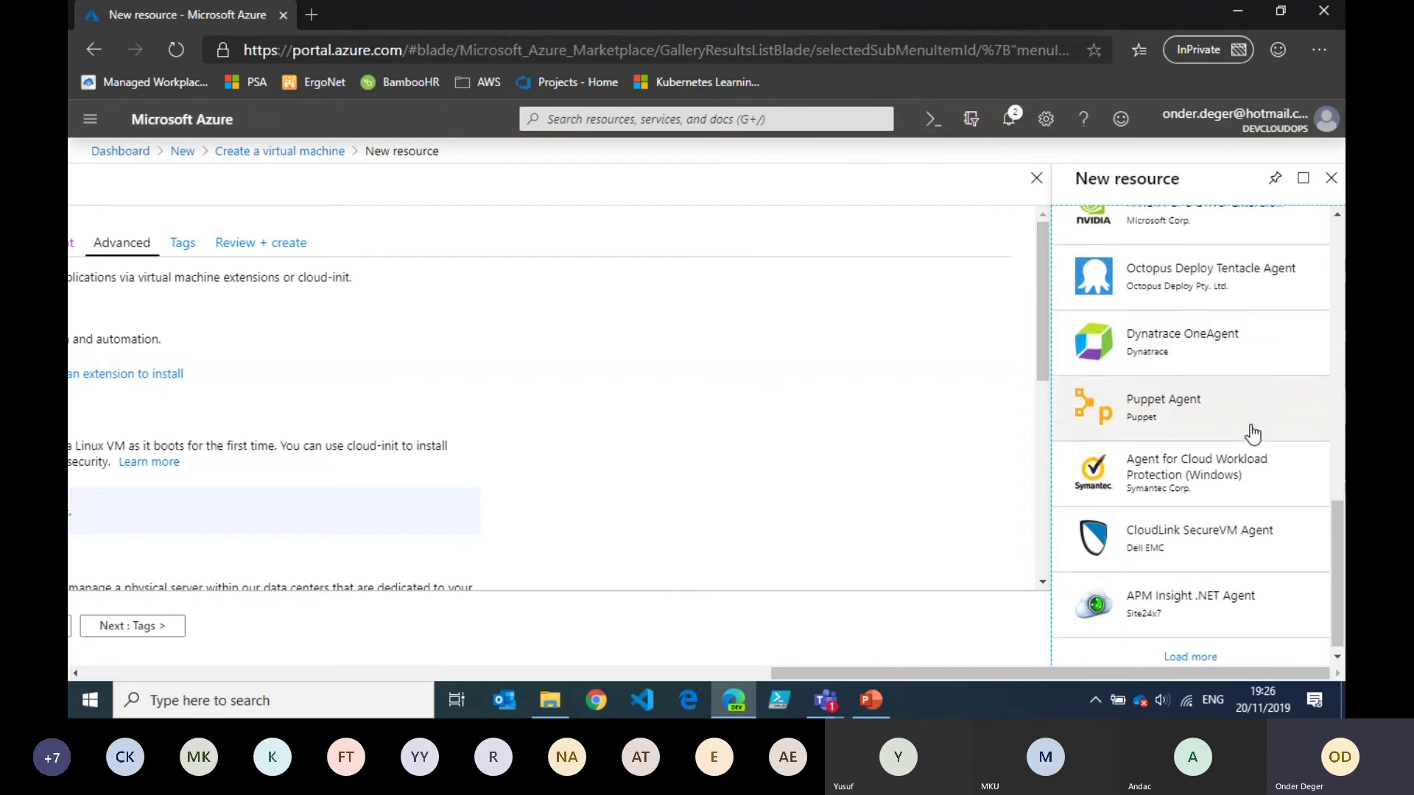
scroll(1112, 452, "up", 10)
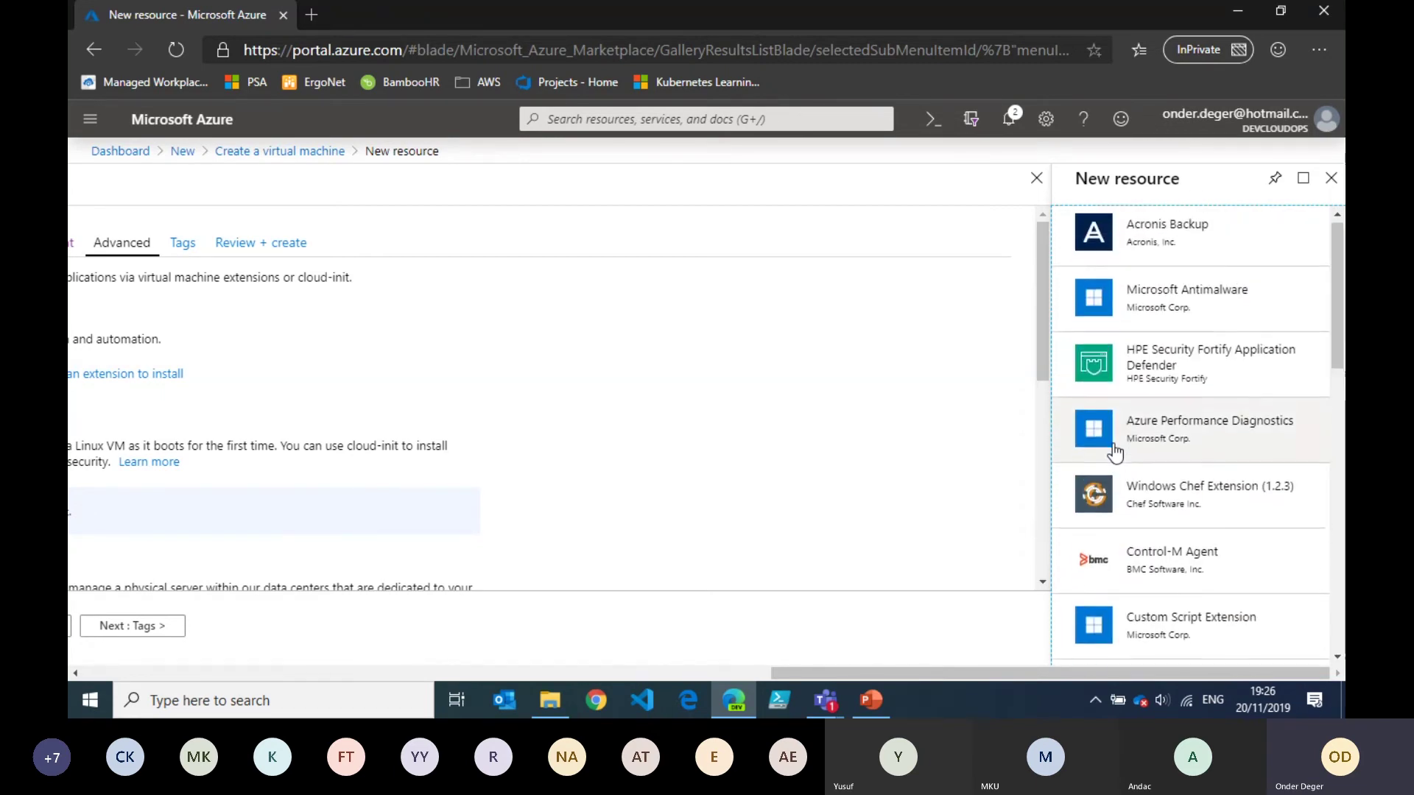
left_click(1331, 177)
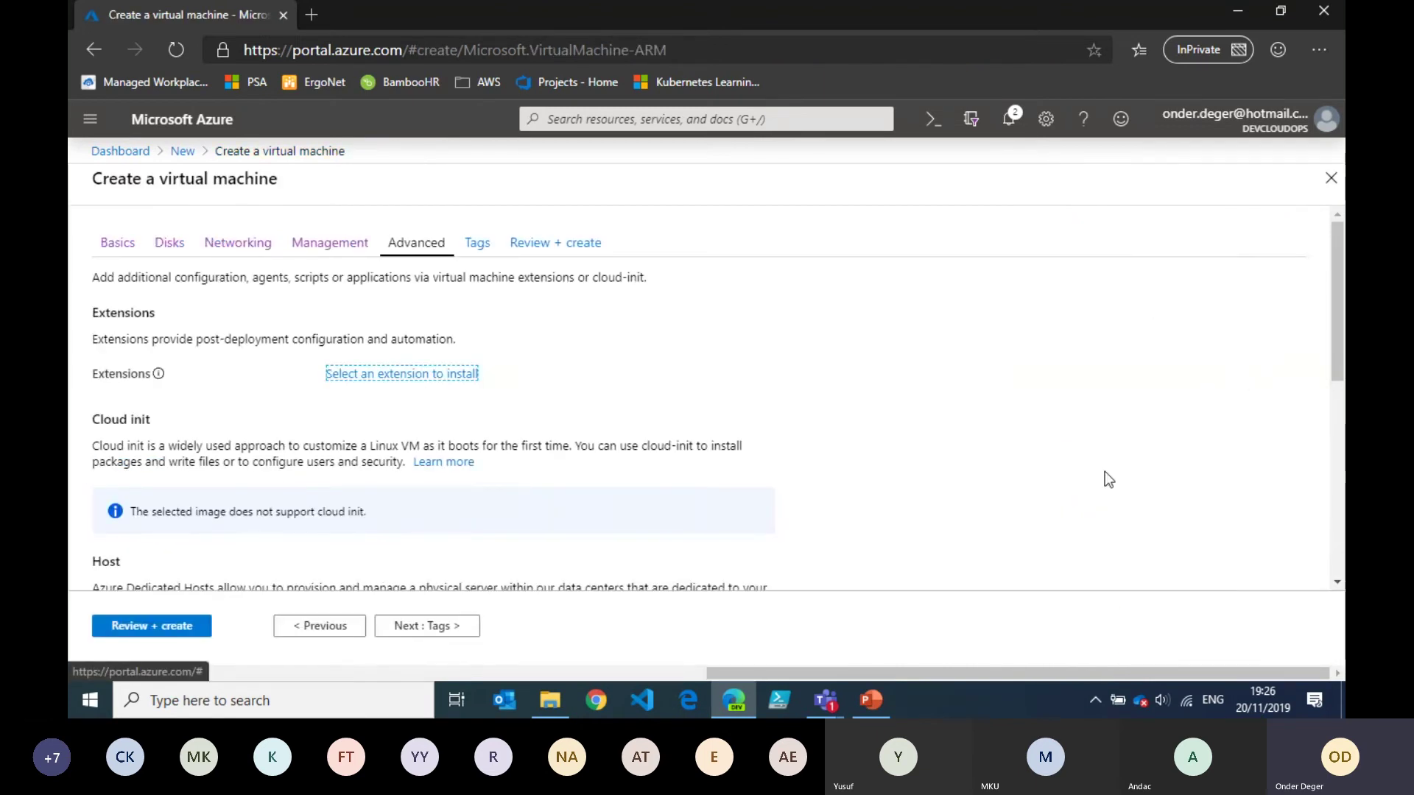
Skip past Tags to Review + create and check the VM's hourly price.
left_click(442, 627)
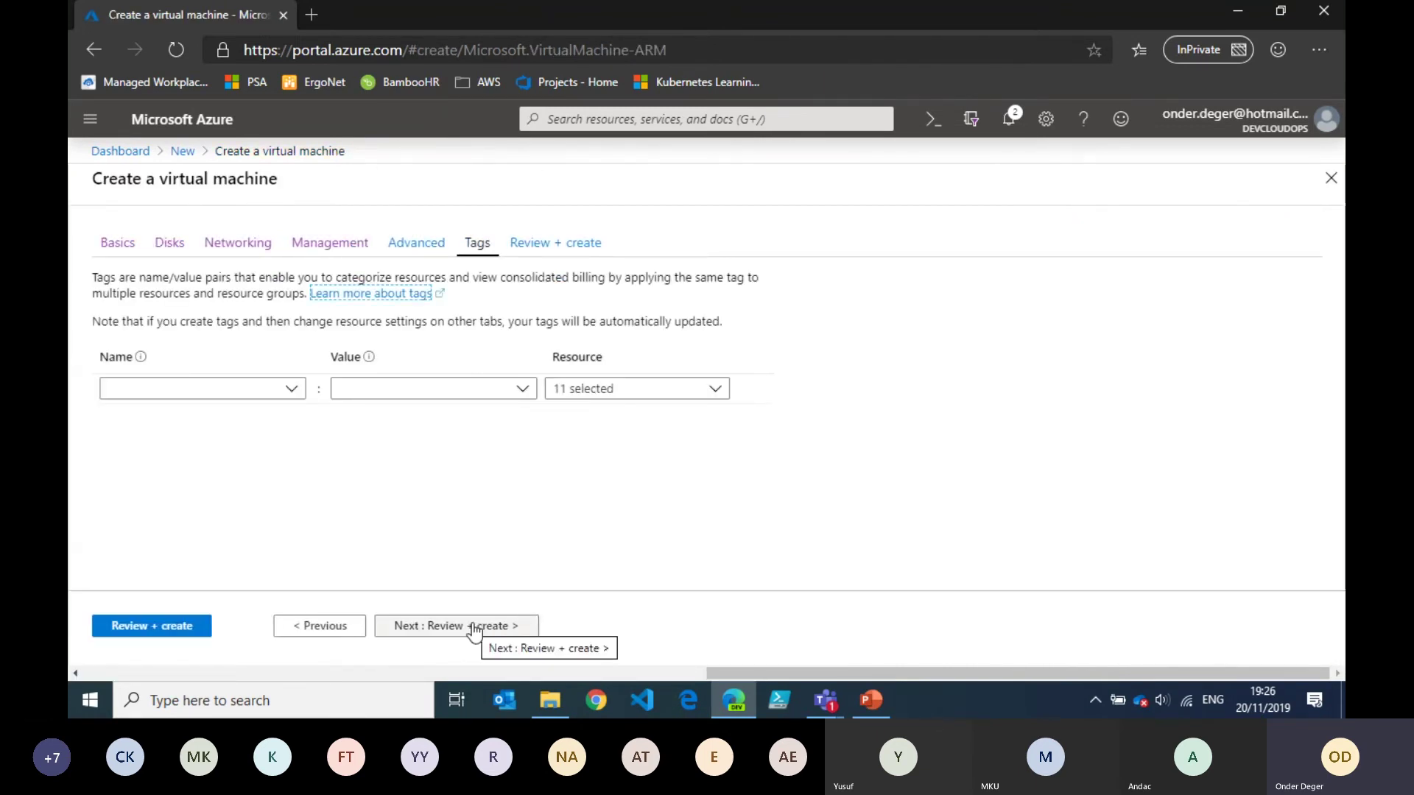
left_click(474, 628)
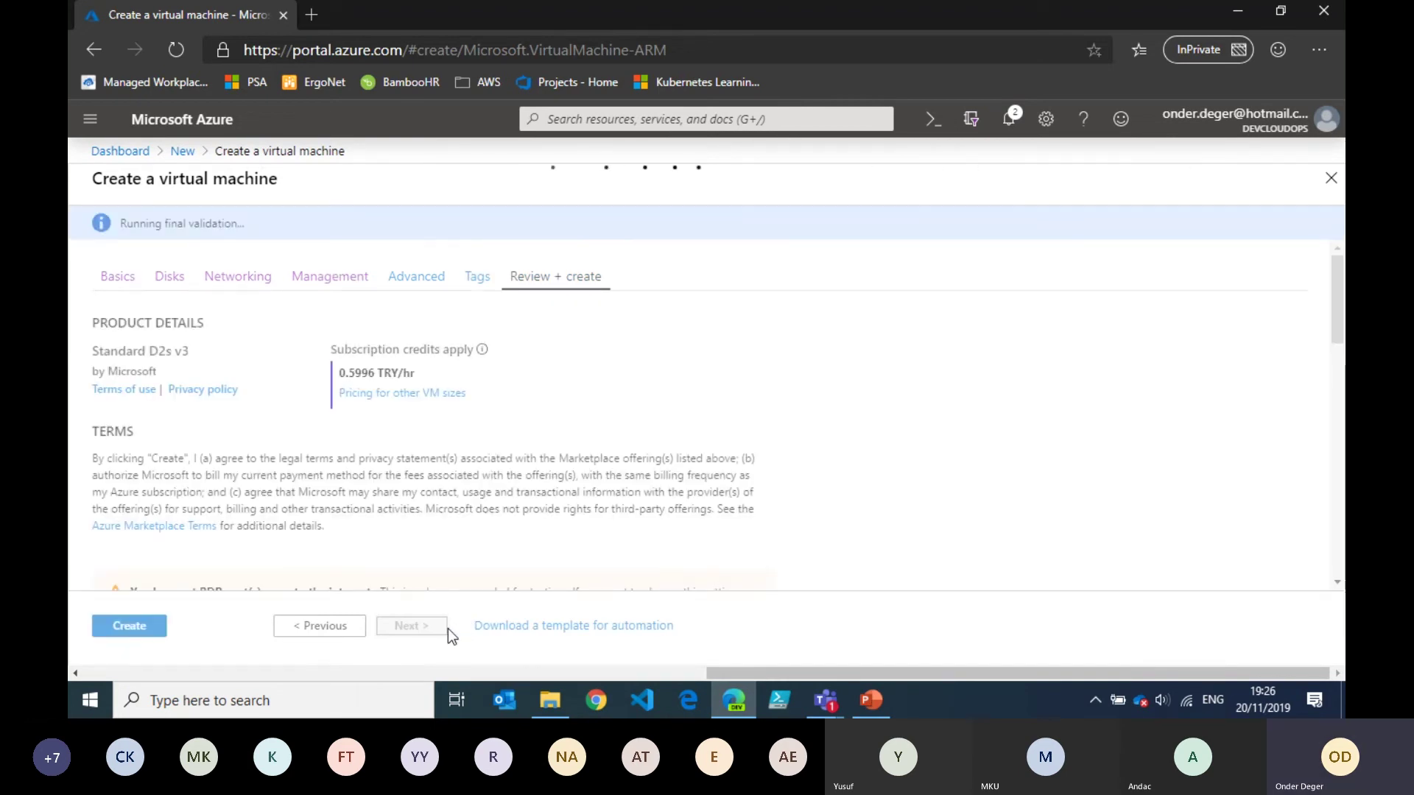
left_click_drag(379, 374, 417, 373)
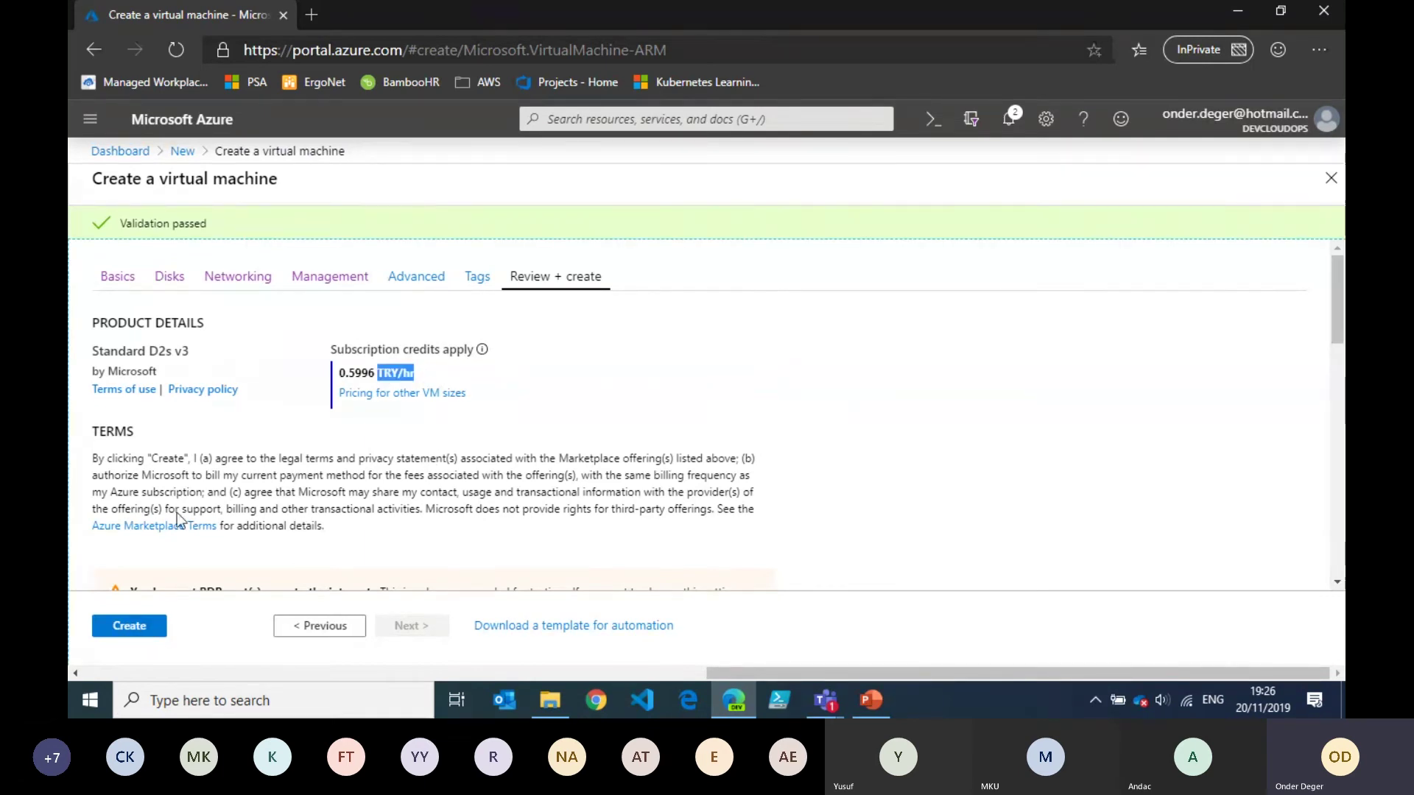
scroll(189, 516, "down", 5)
Review the validated TestVM01 summary and submit it for creation.
scroll(213, 475, "up", 2)
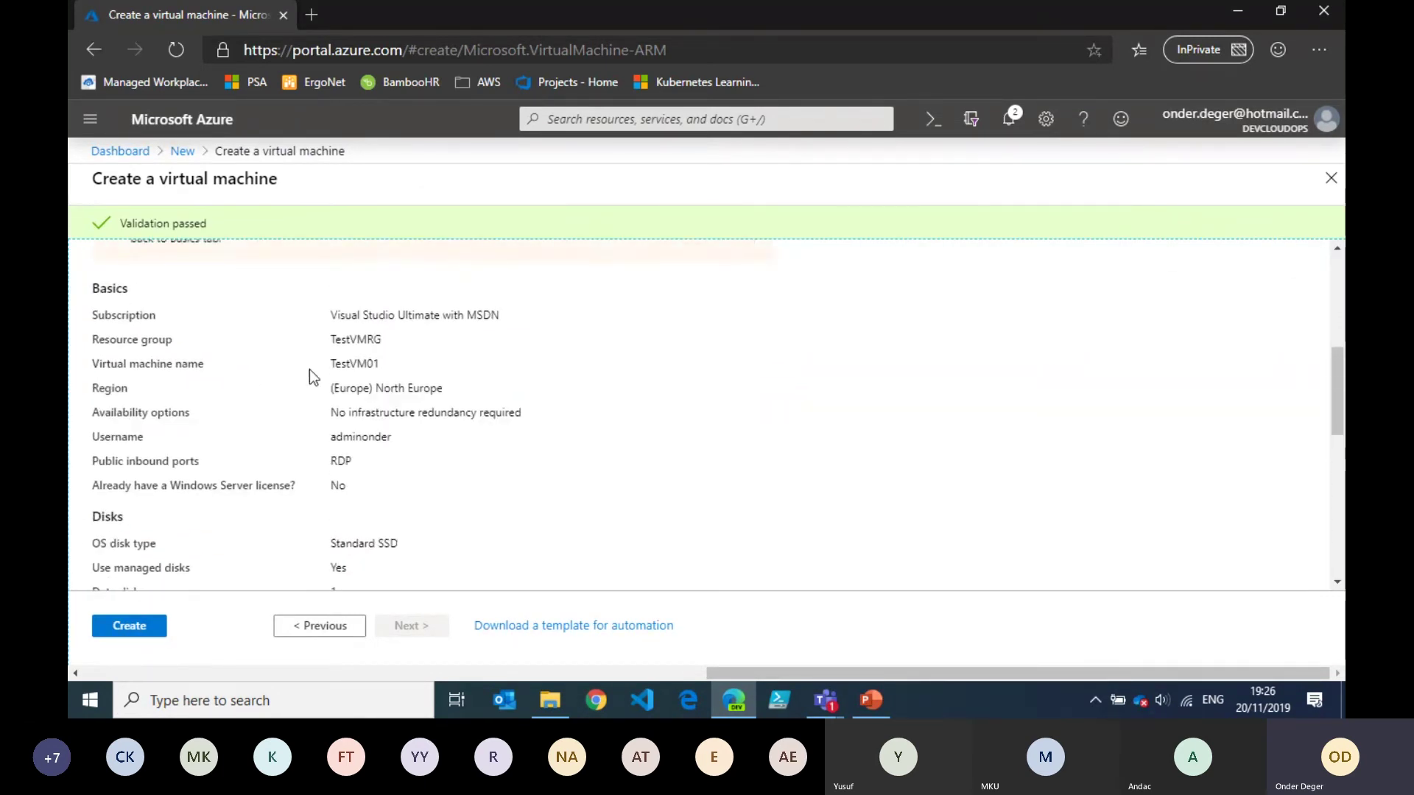
scroll(310, 369, "up", 1)
scroll(364, 401, "down", 4)
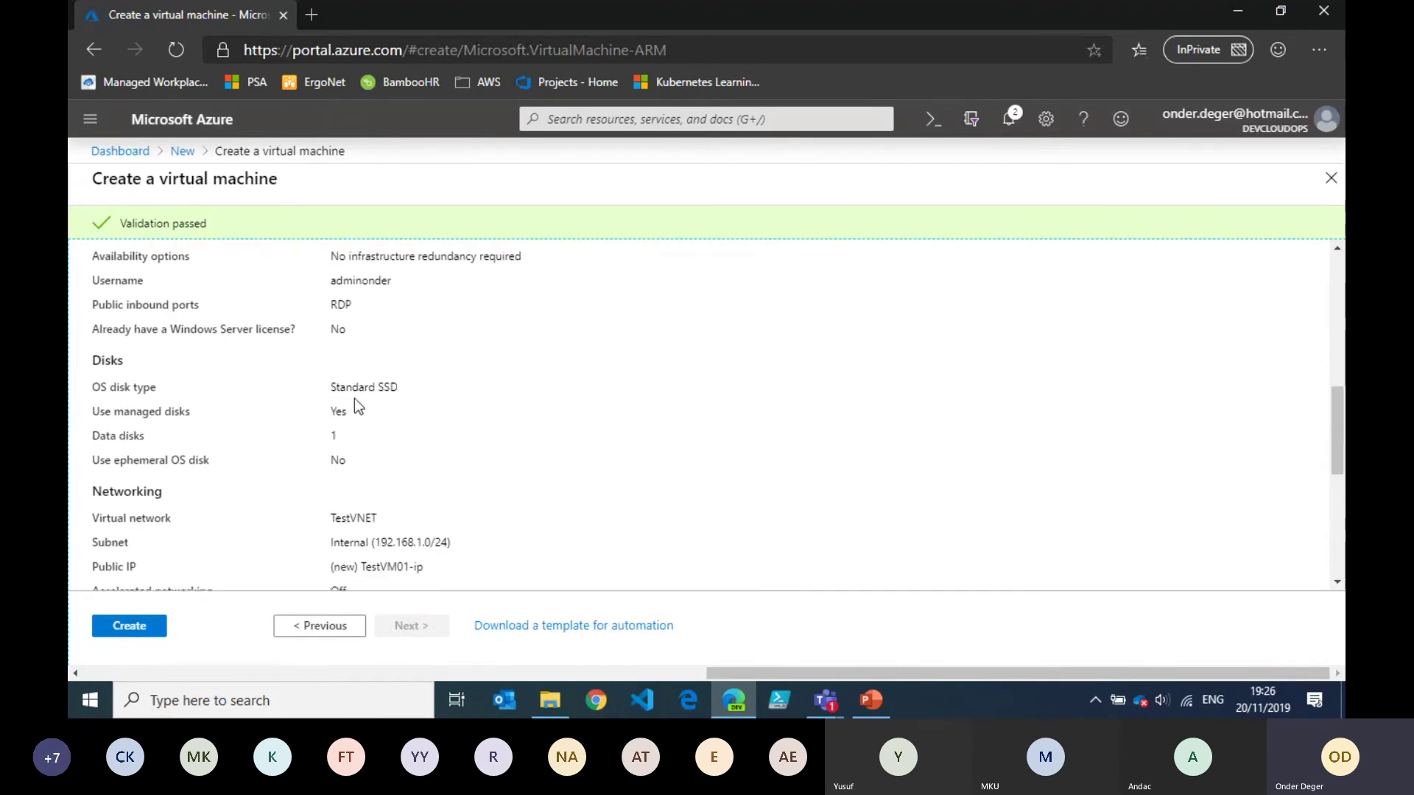
scroll(319, 413, "down", 4)
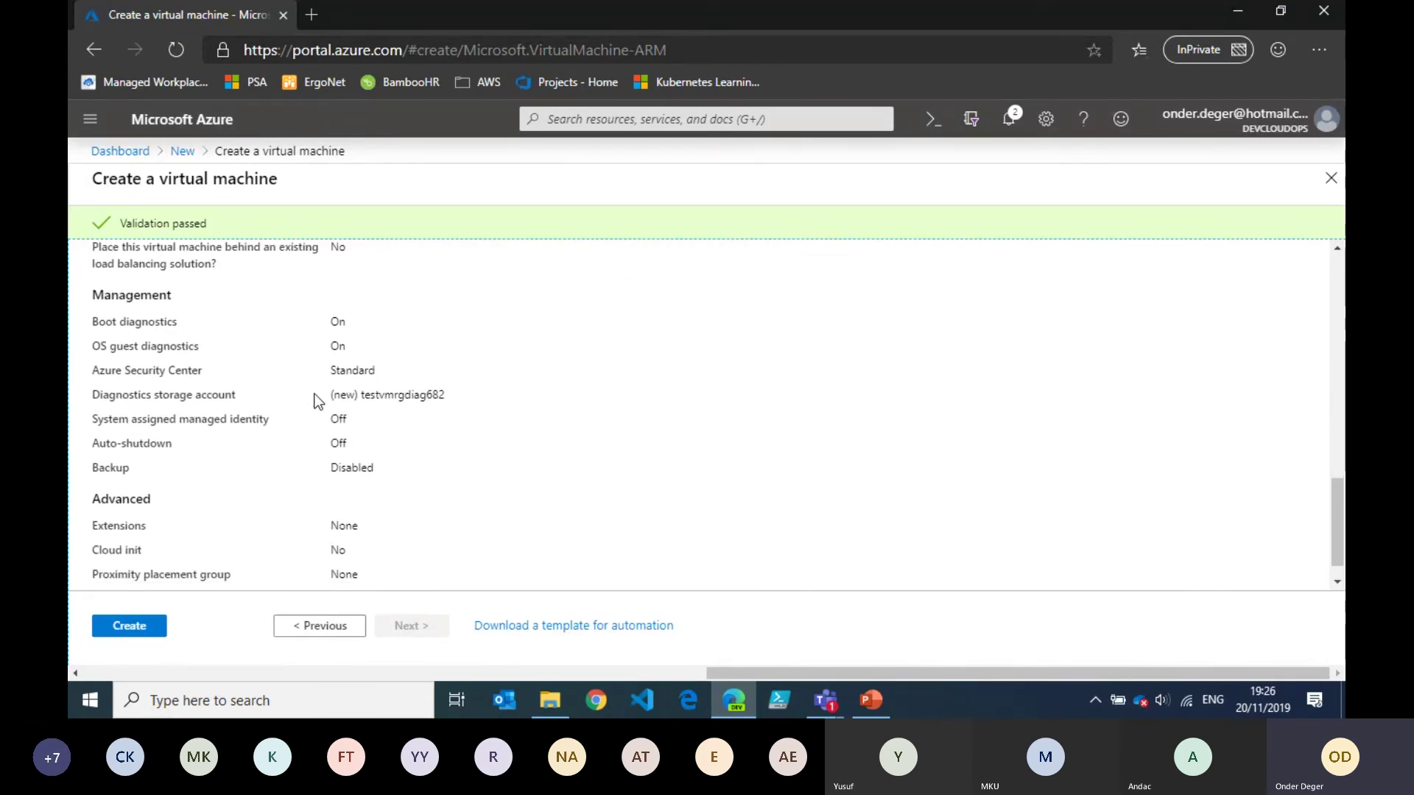
left_click(146, 627)
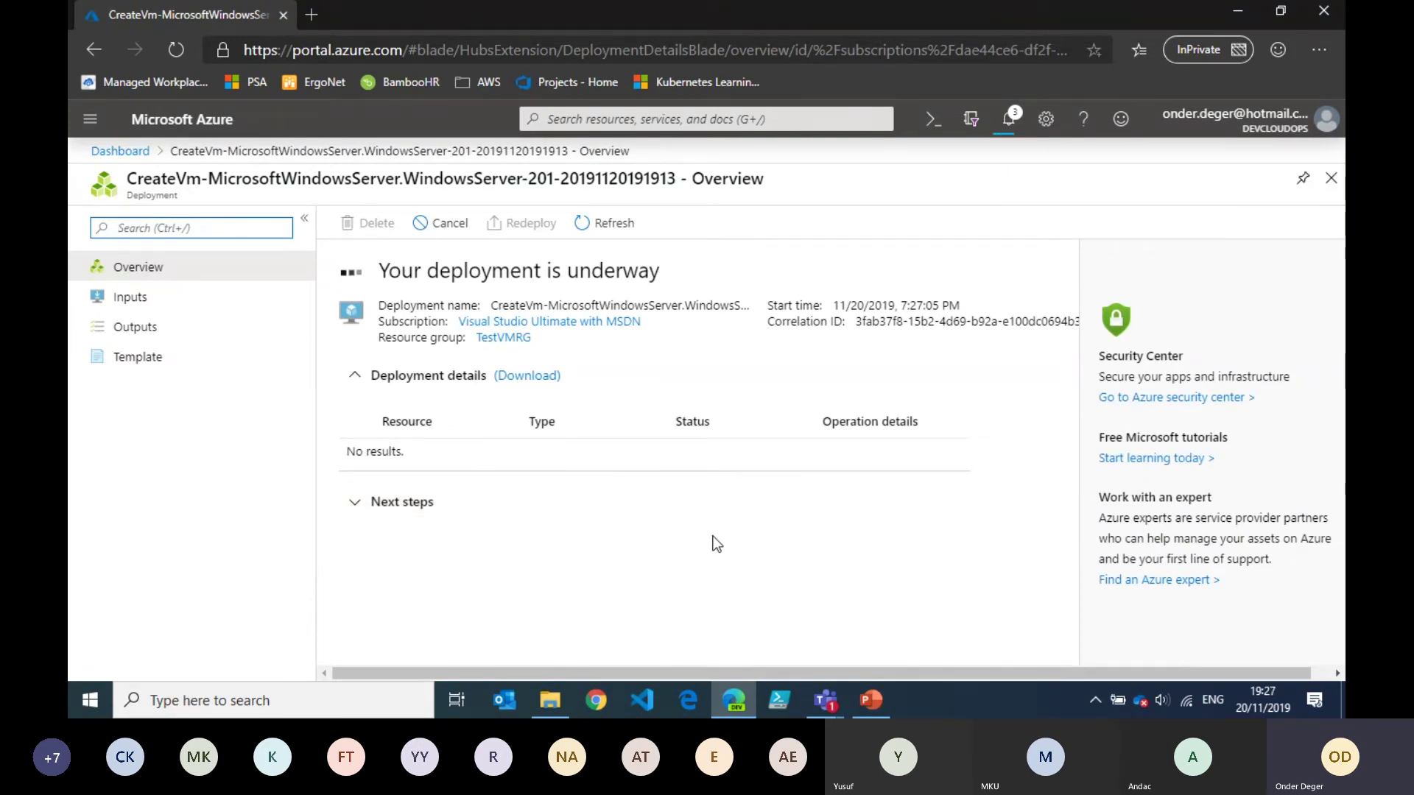
Glance at the Teams meeting, then return to the browser to monitor the TestVM01 deployment.
mouse_move(825, 699)
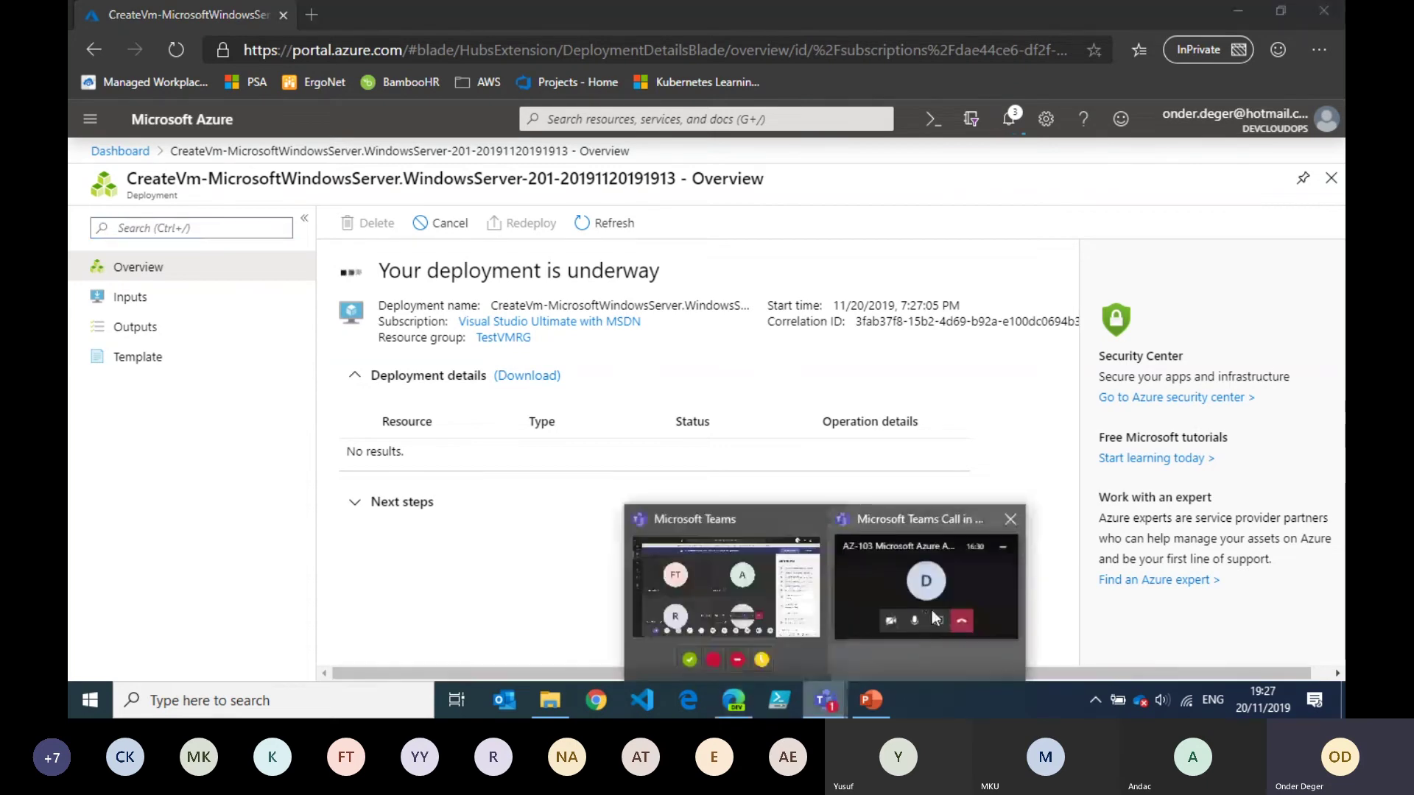
left_click(934, 616)
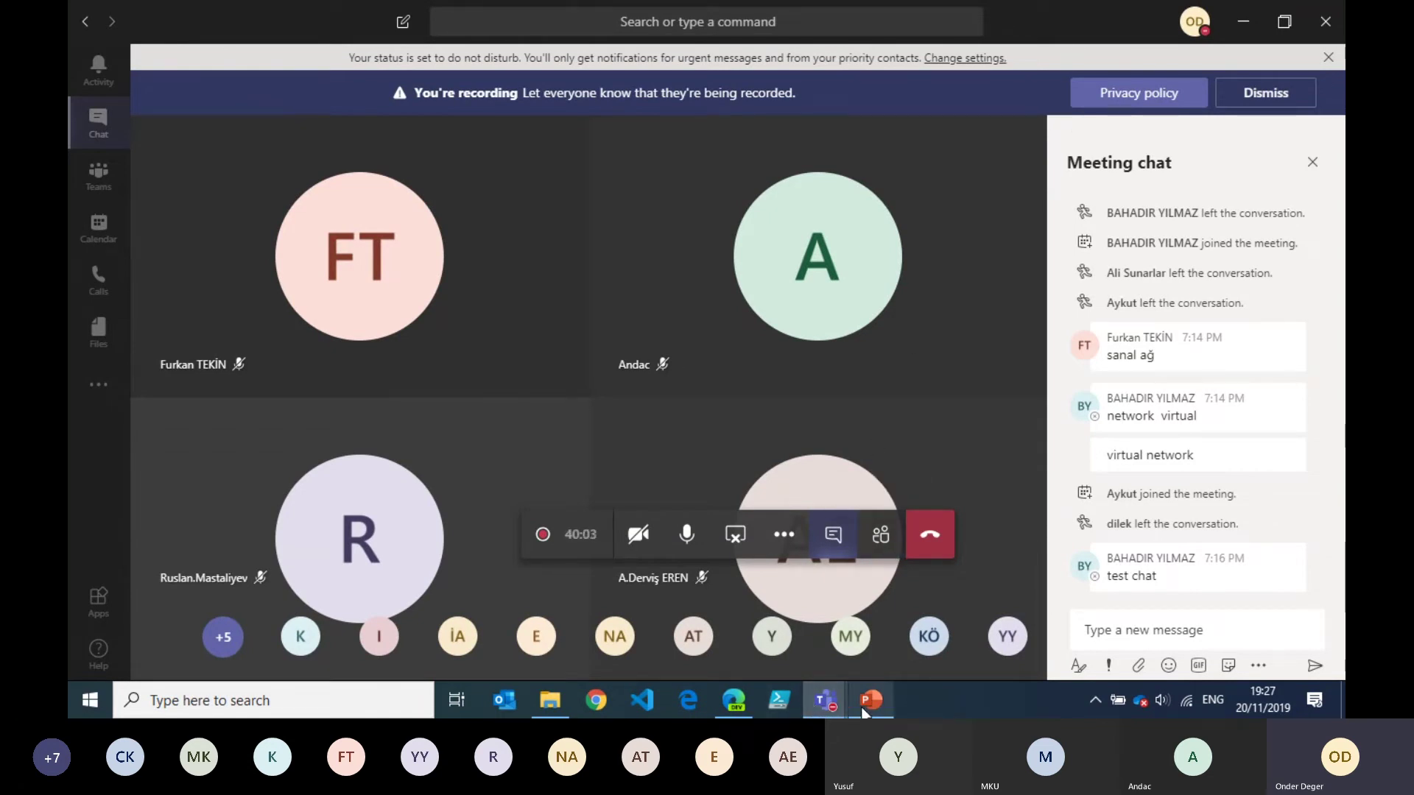
left_click(738, 706)
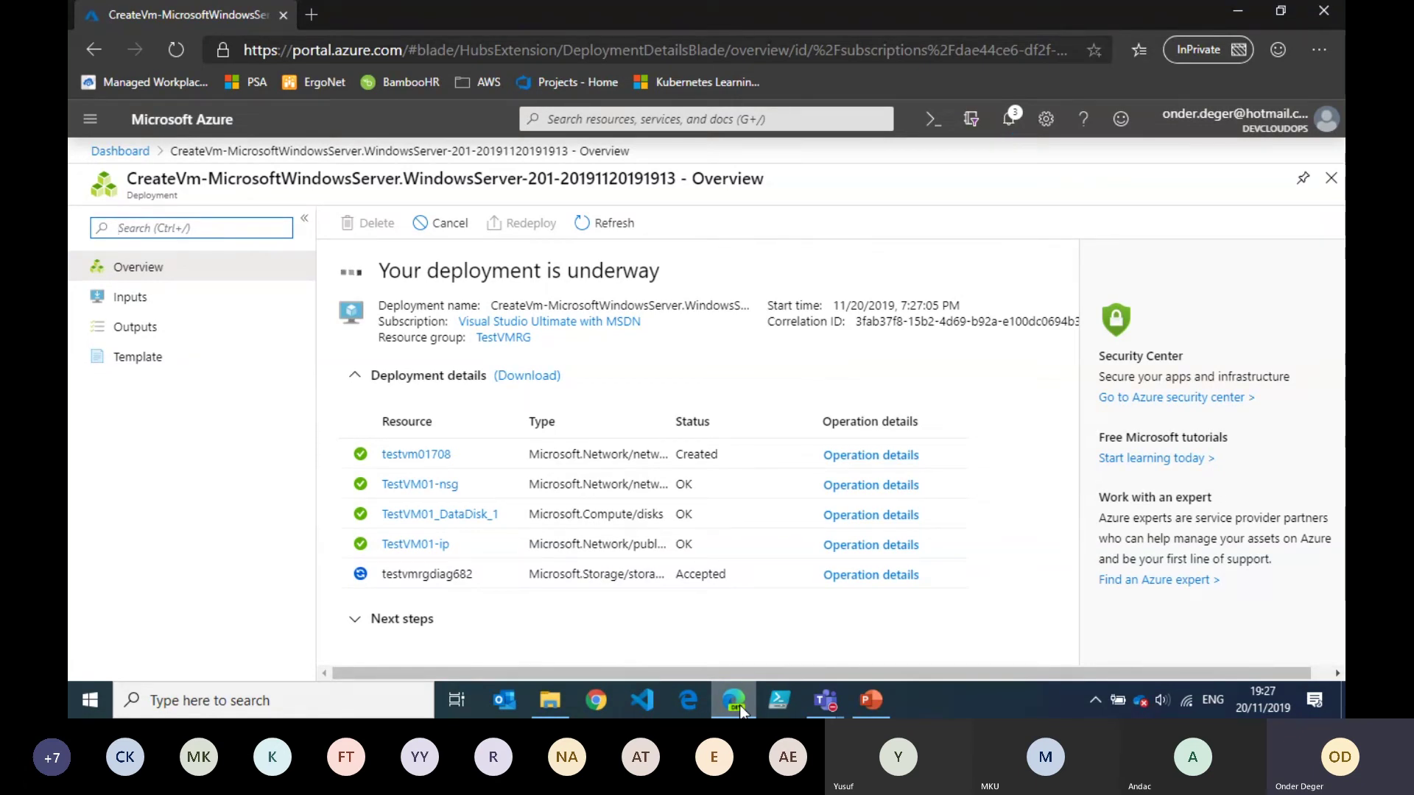
left_click_drag(911, 305, 925, 305)
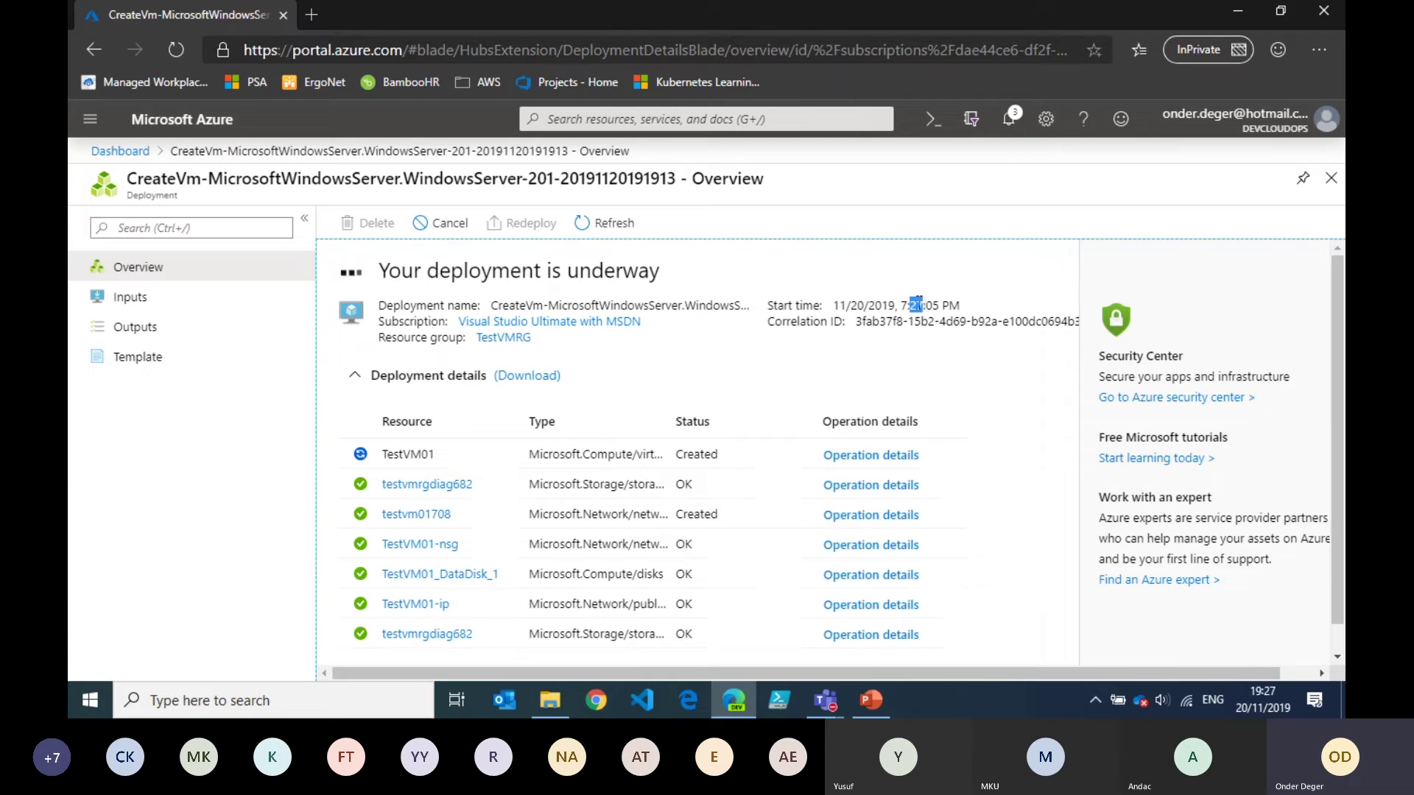
left_click(91, 121)
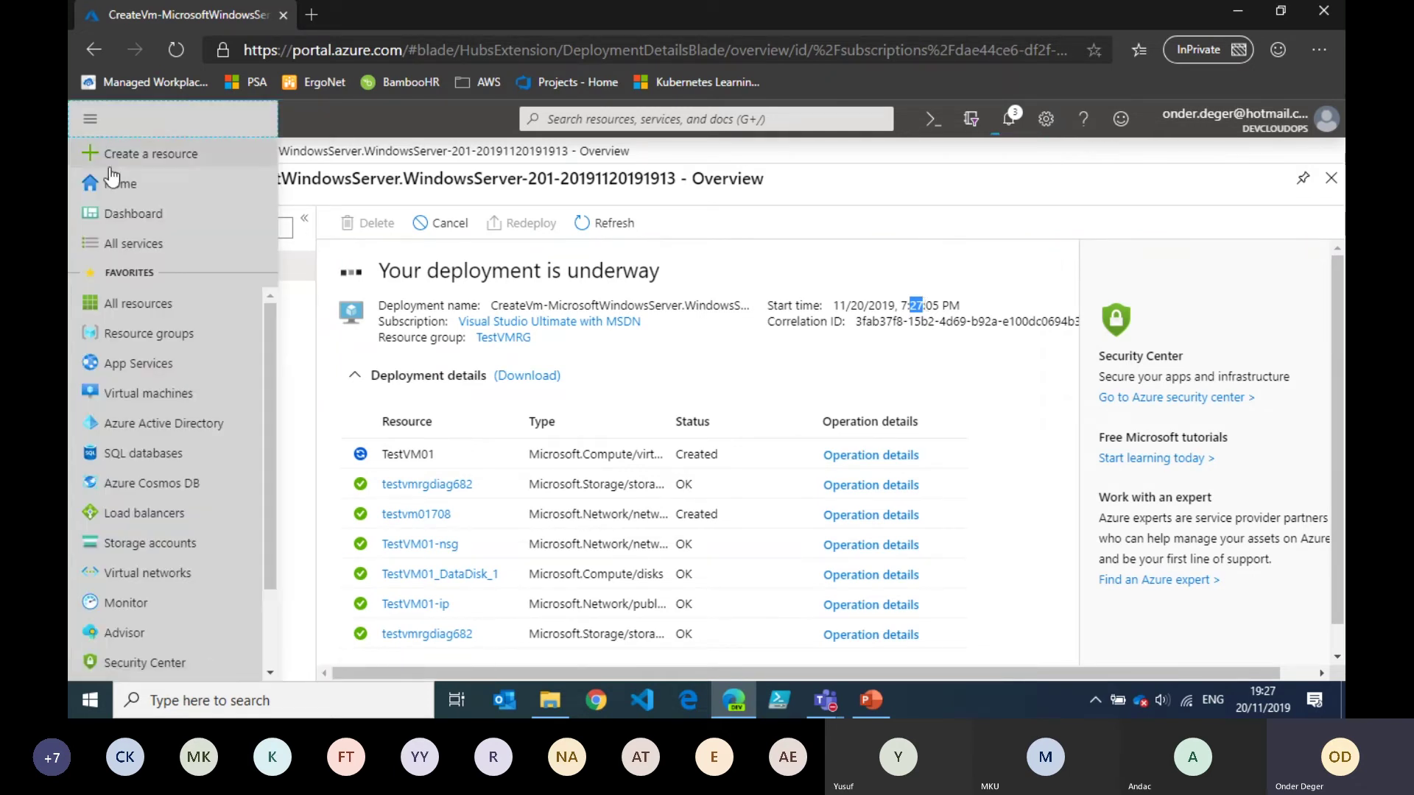
Open resource group TestVMRG and collapse Essentials to see all 8 resources.
left_click(293, 346)
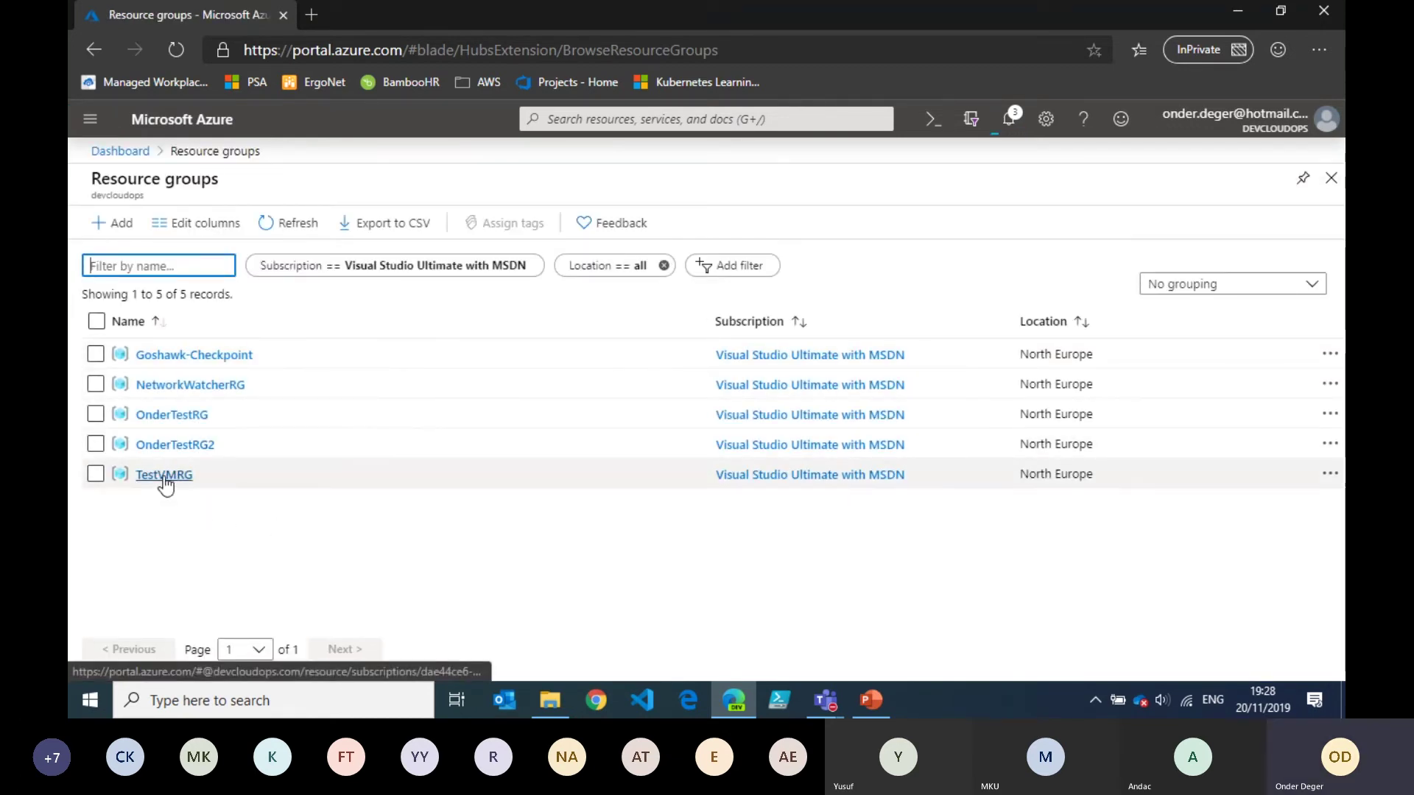
left_click(164, 476)
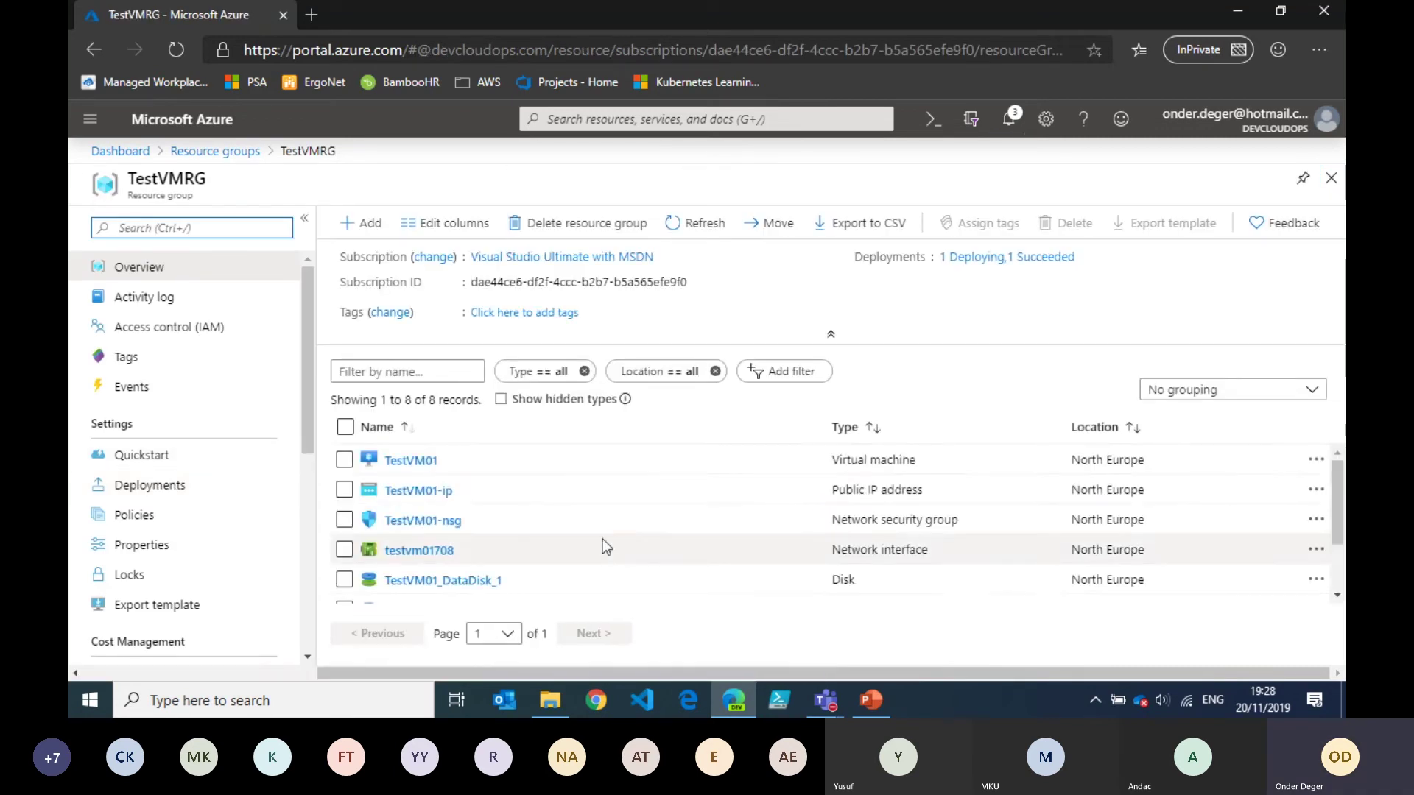
left_click(830, 333)
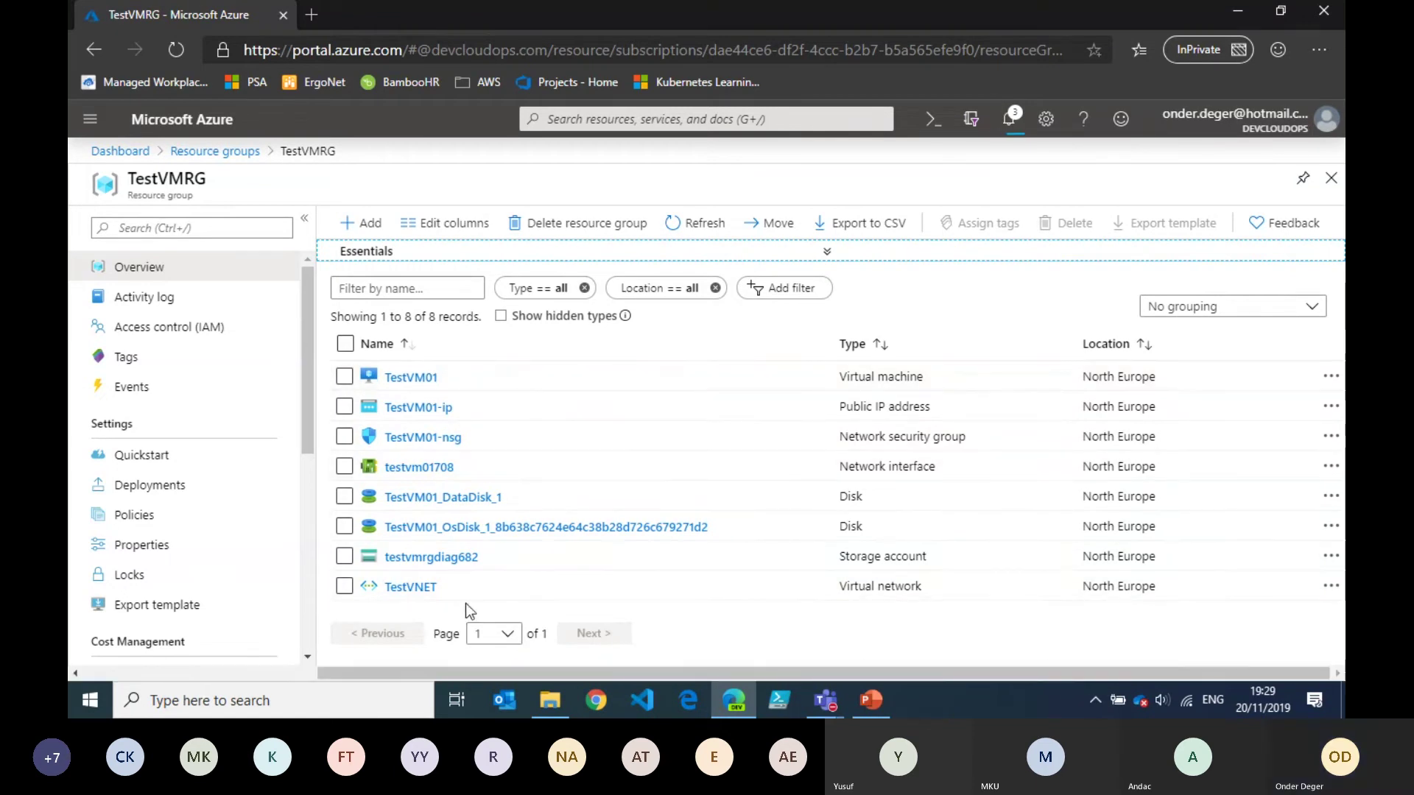
Open NIC testvm01708, verify its attached VM and private IP 192.168.1.4, then open TestVNET.
left_click(419, 468)
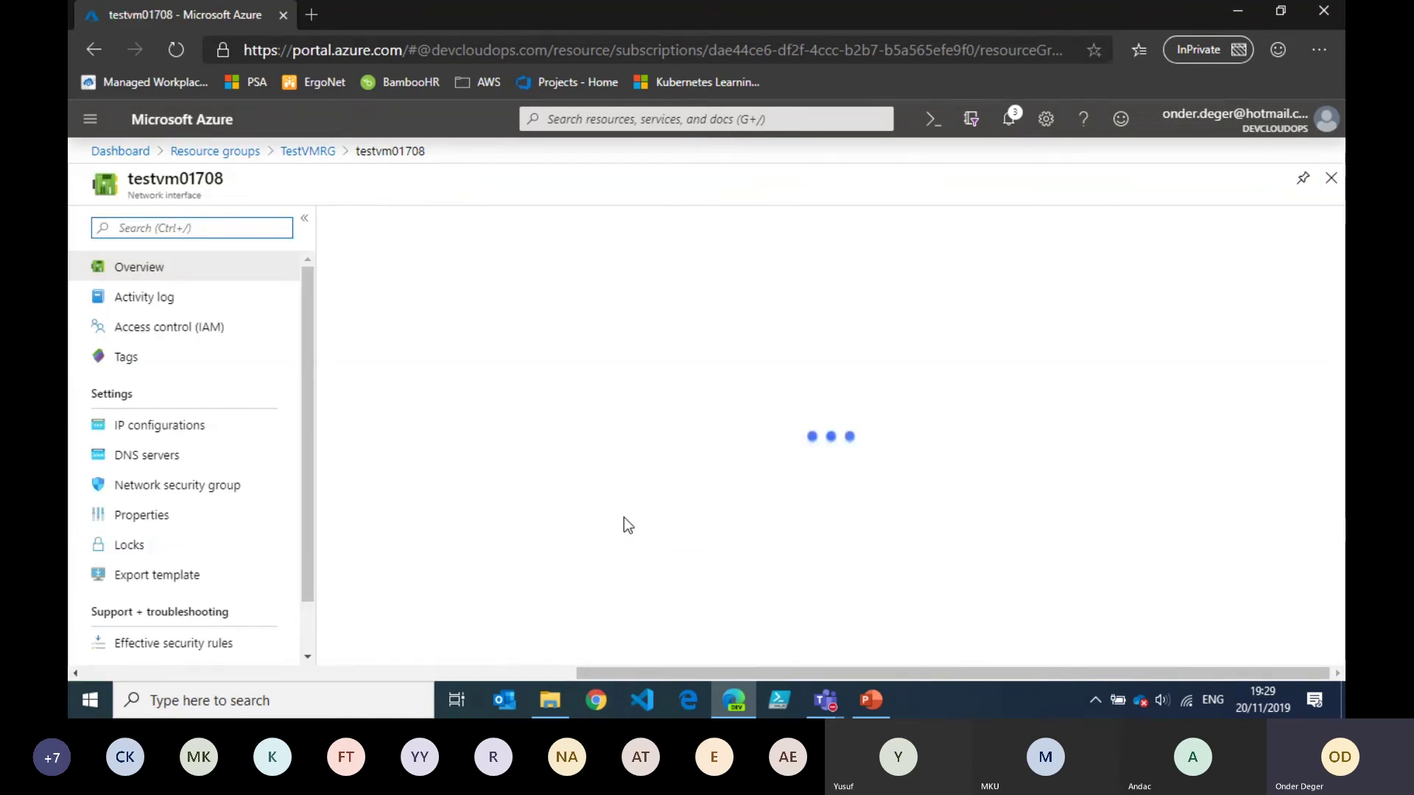
left_click_drag(913, 355, 932, 359)
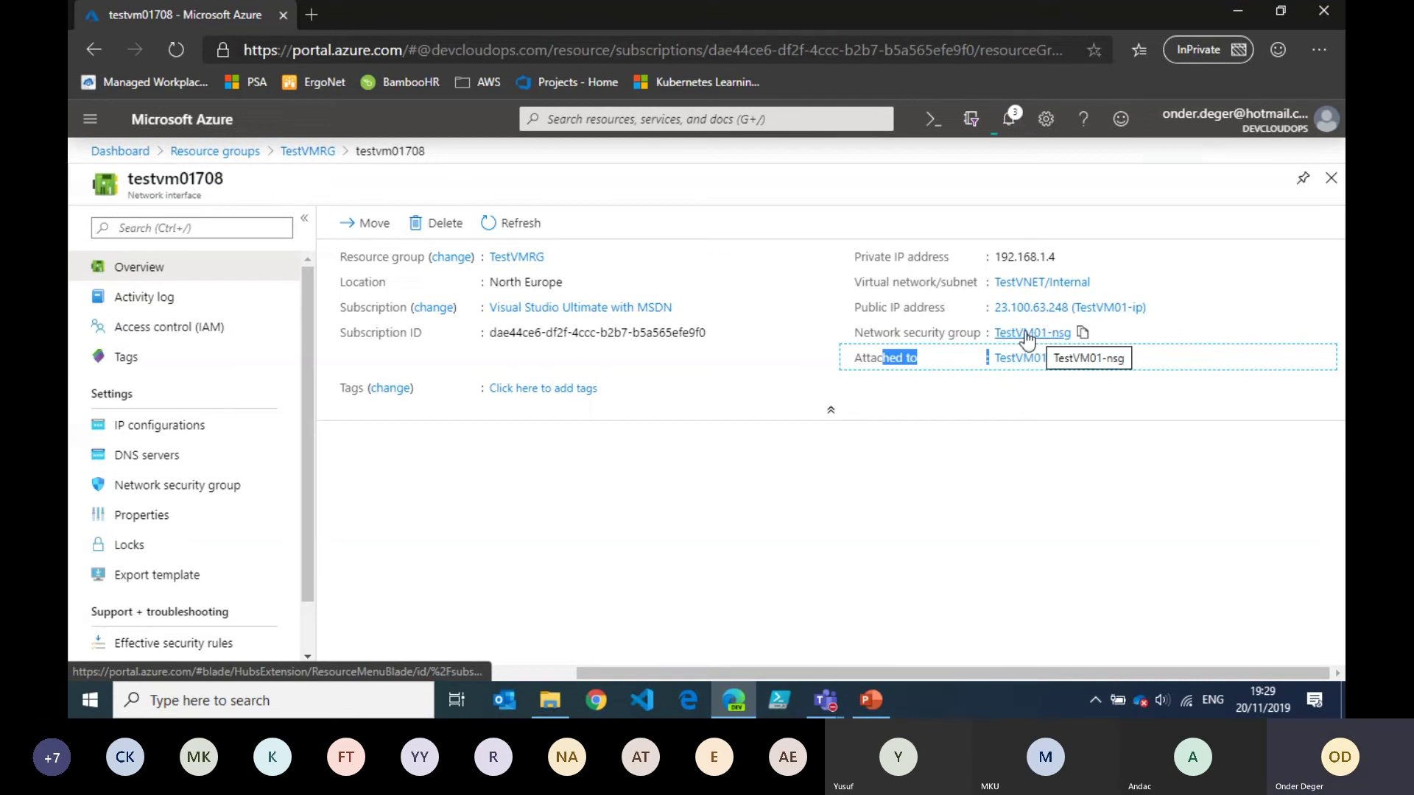
left_click_drag(995, 257, 1056, 257)
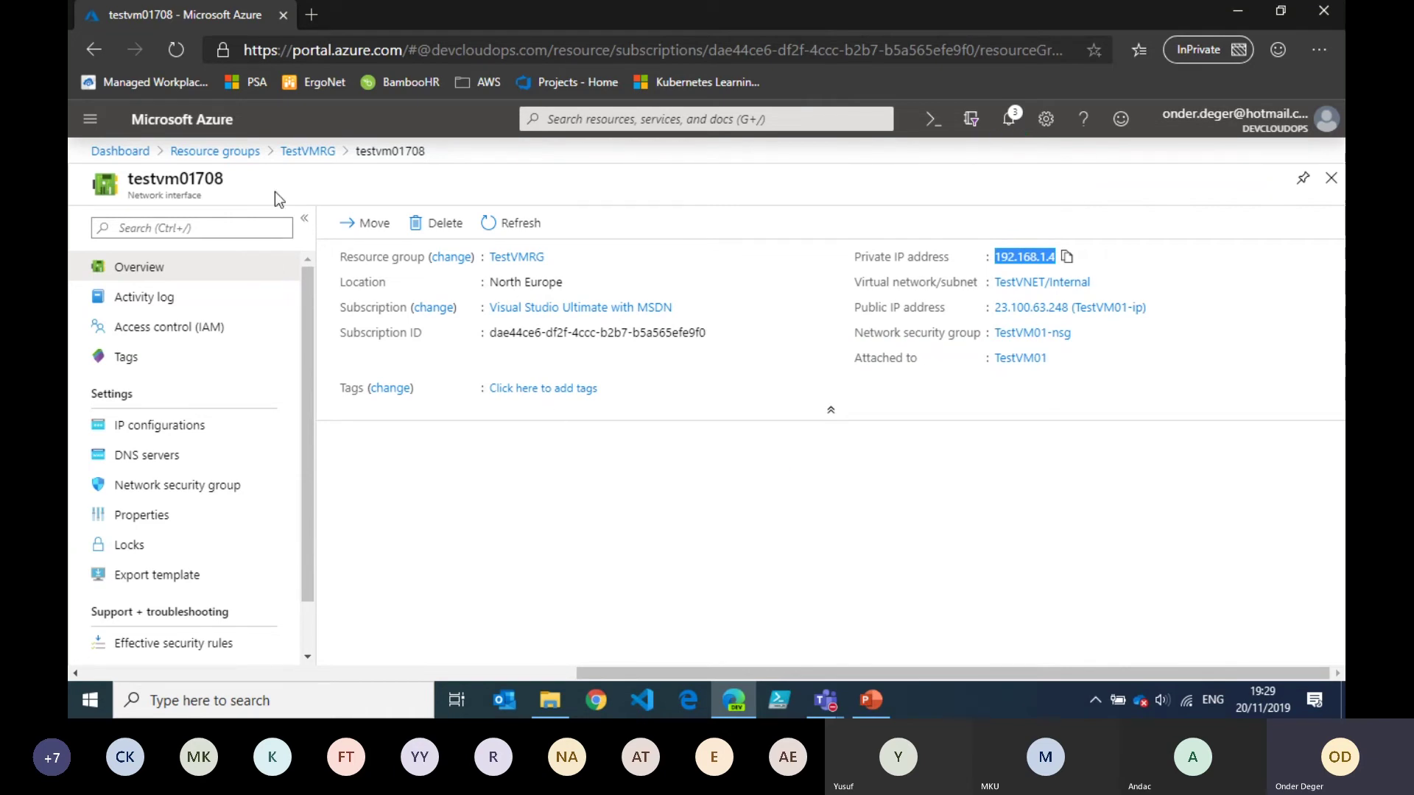
left_click(308, 151)
left_click(401, 588)
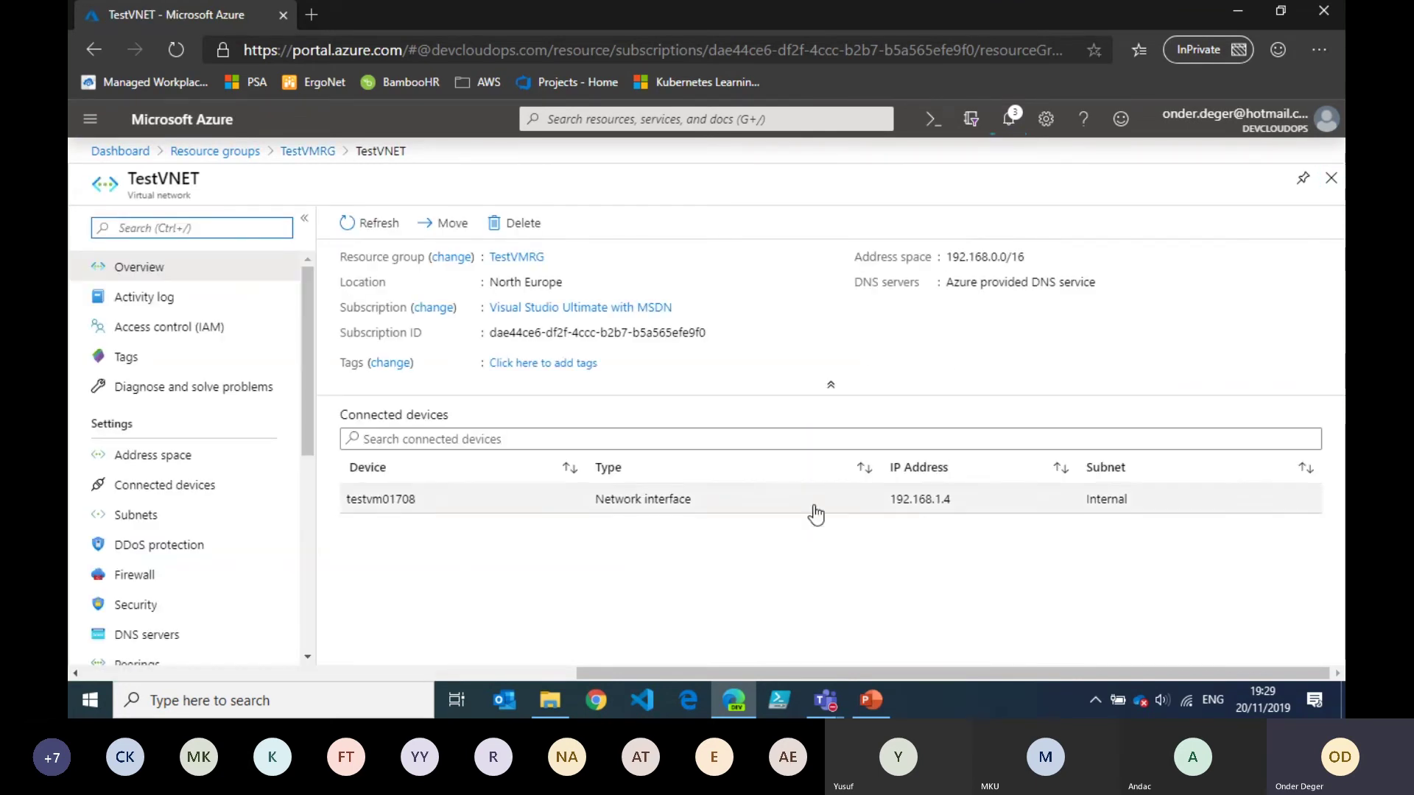
Check TestVNET's address space, Internal subnet 192.168.1.0/24 and connected devices, then return to TestVMRG.
left_click(124, 459)
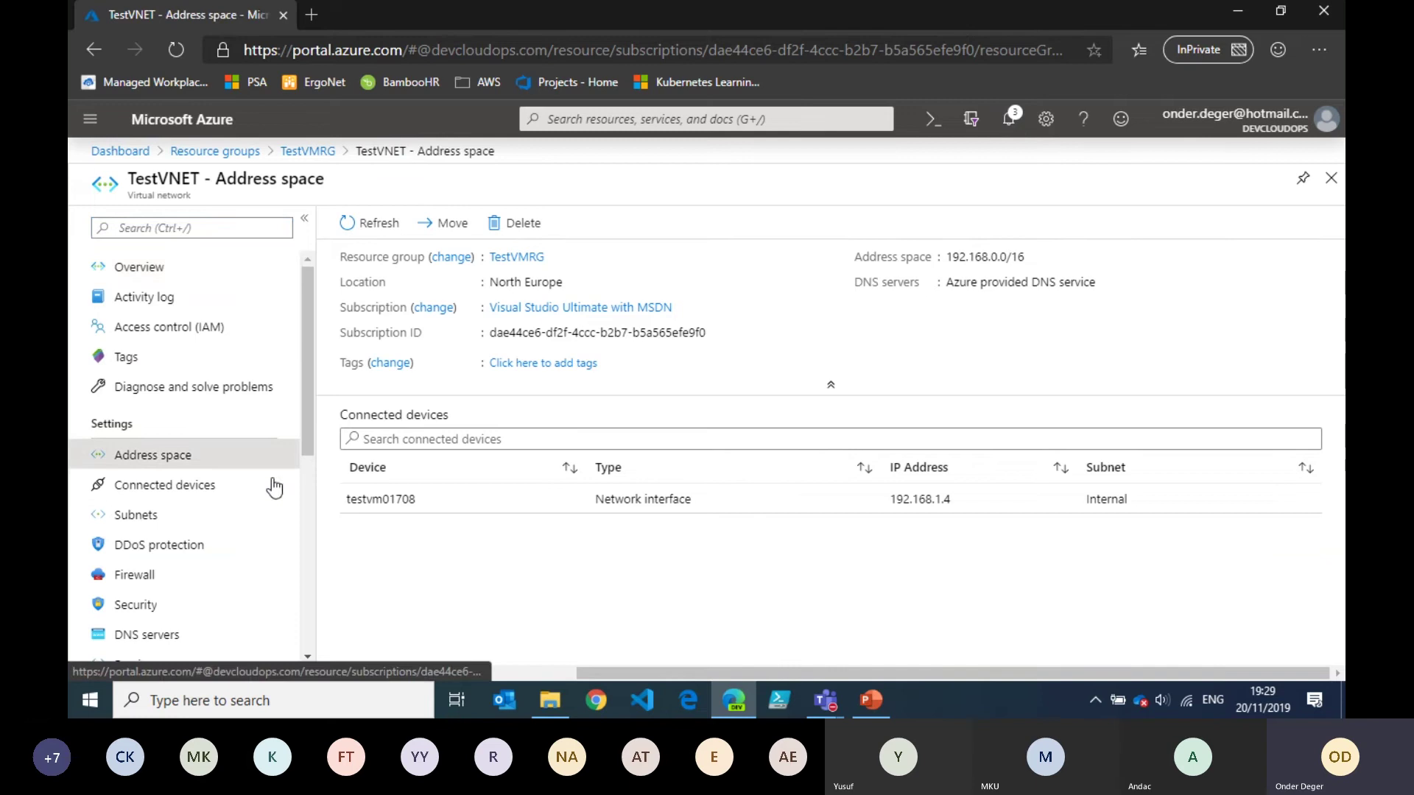
left_click(196, 515)
left_click_drag(540, 334, 620, 348)
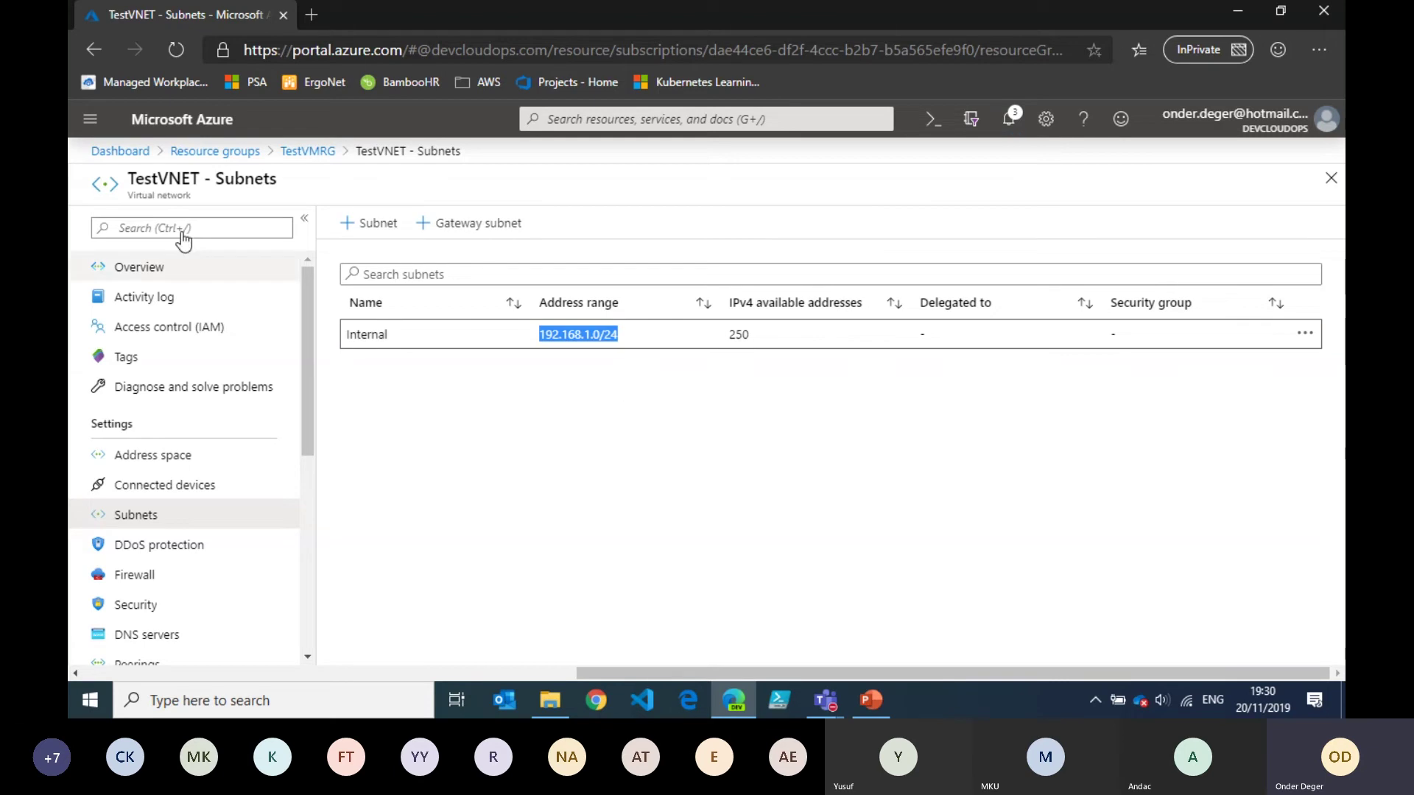
left_click(165, 486)
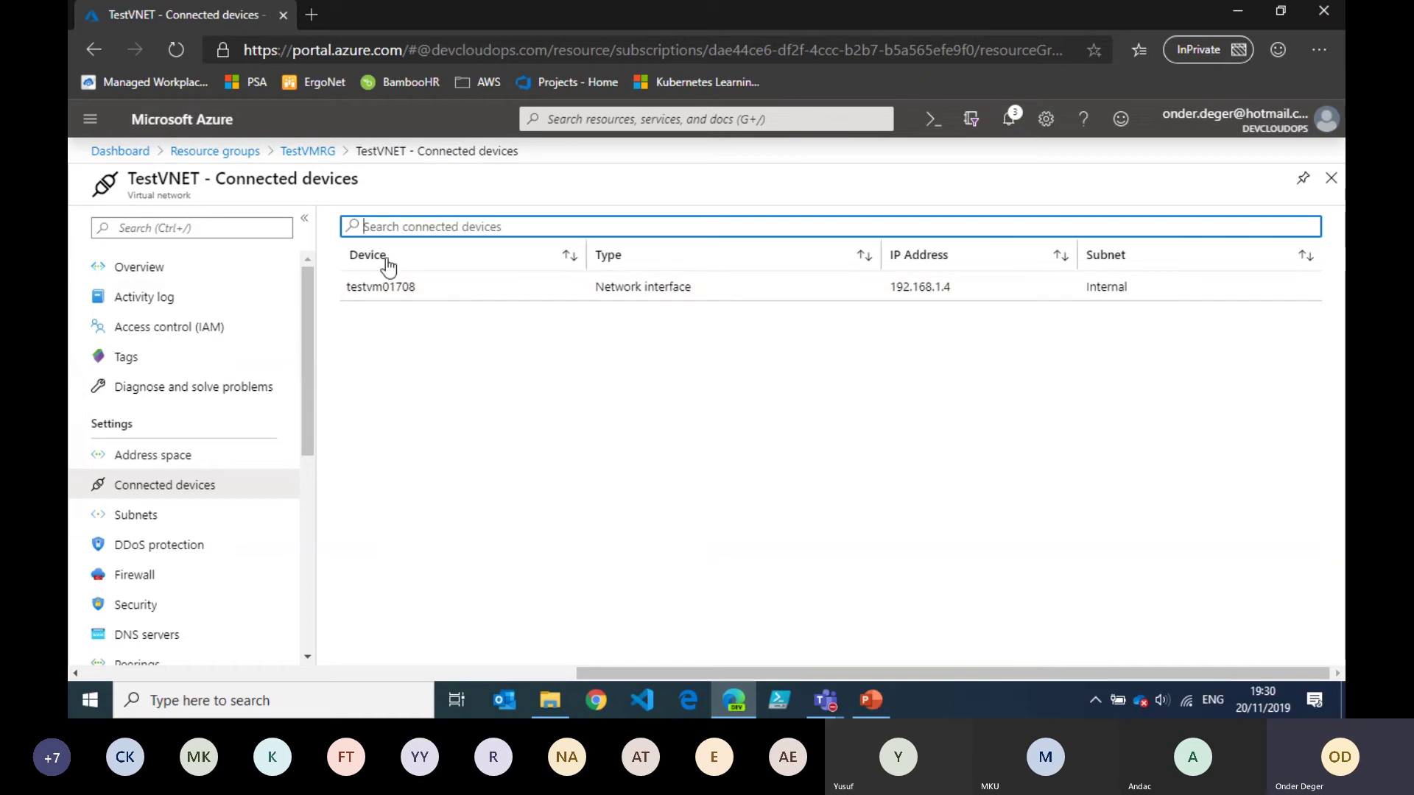
left_click(308, 151)
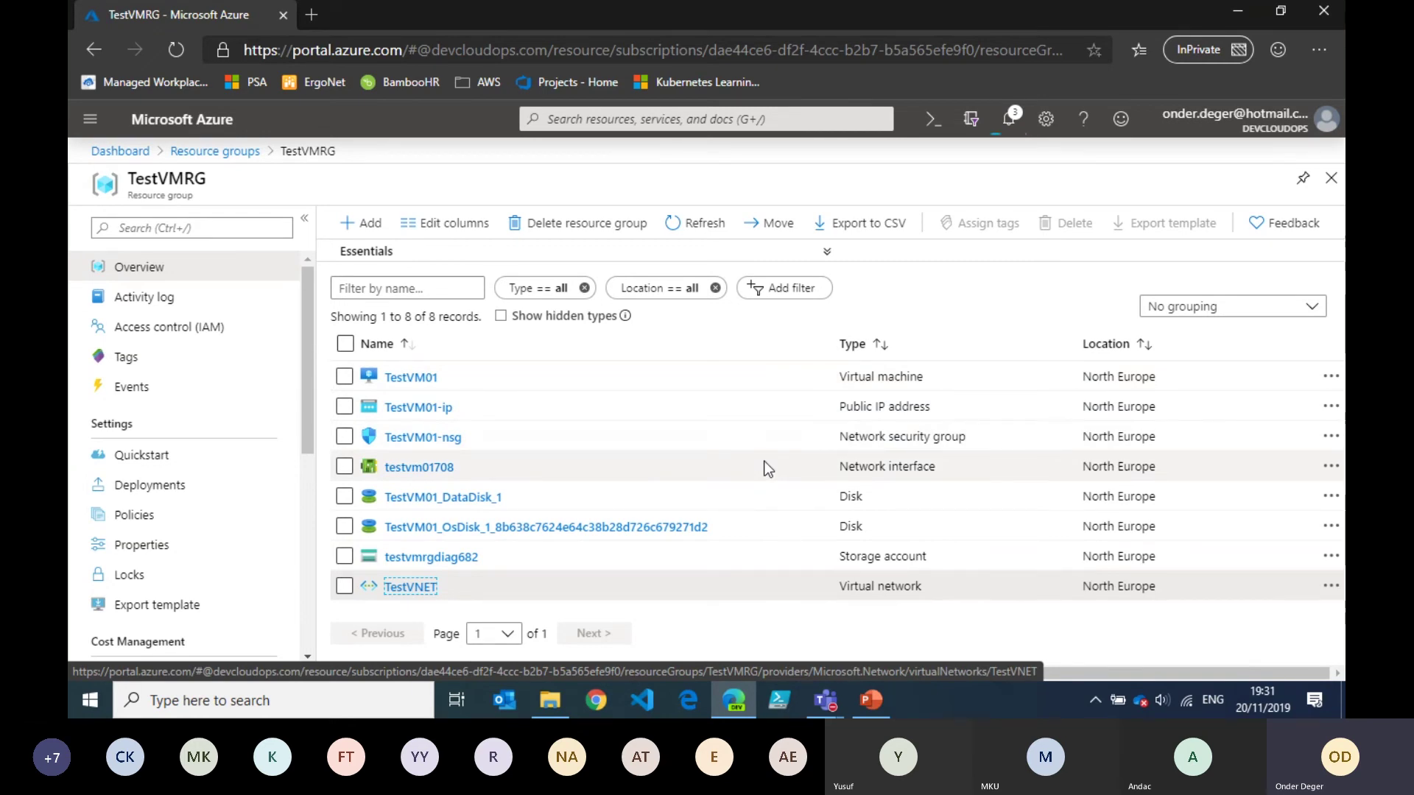
left_click(704, 225)
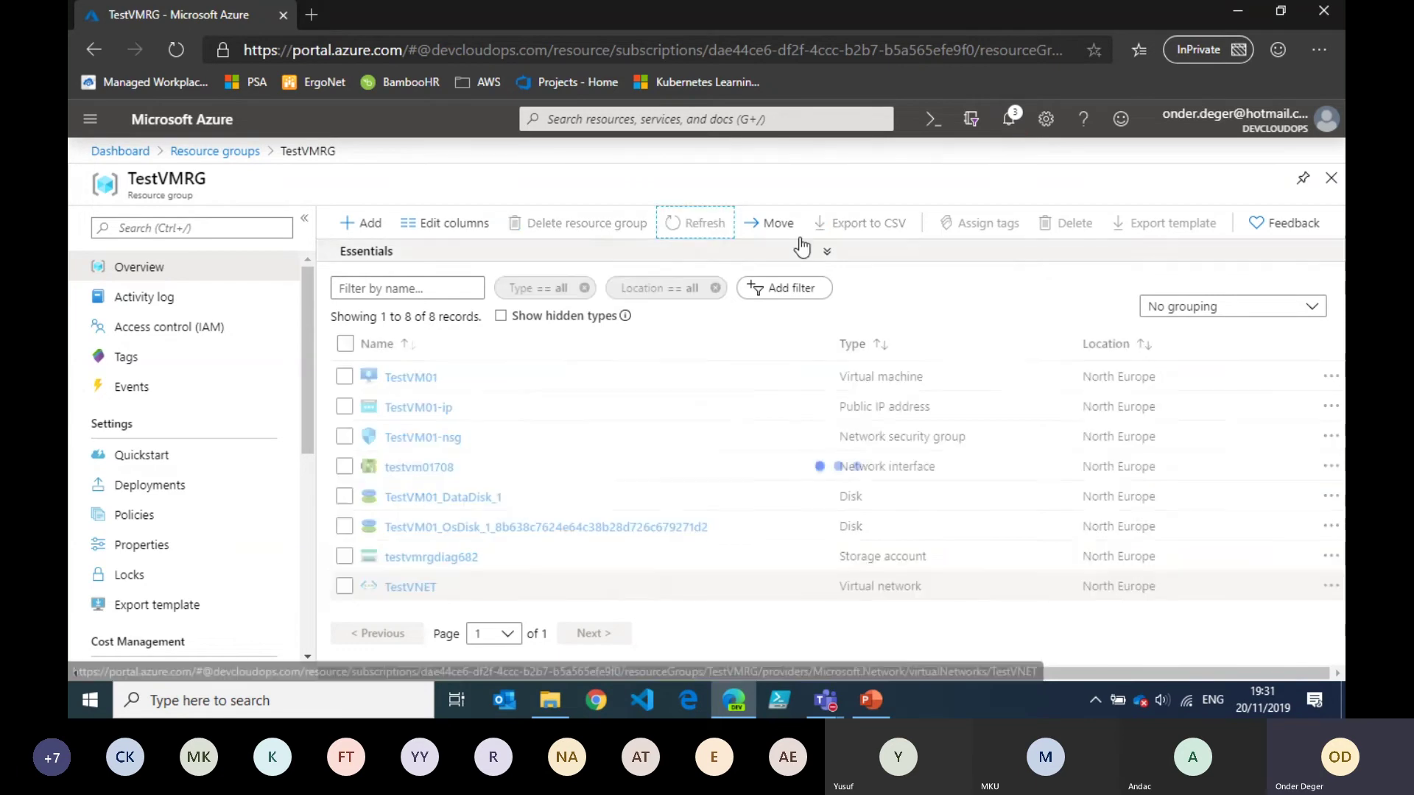
left_click(1009, 119)
left_click(967, 247)
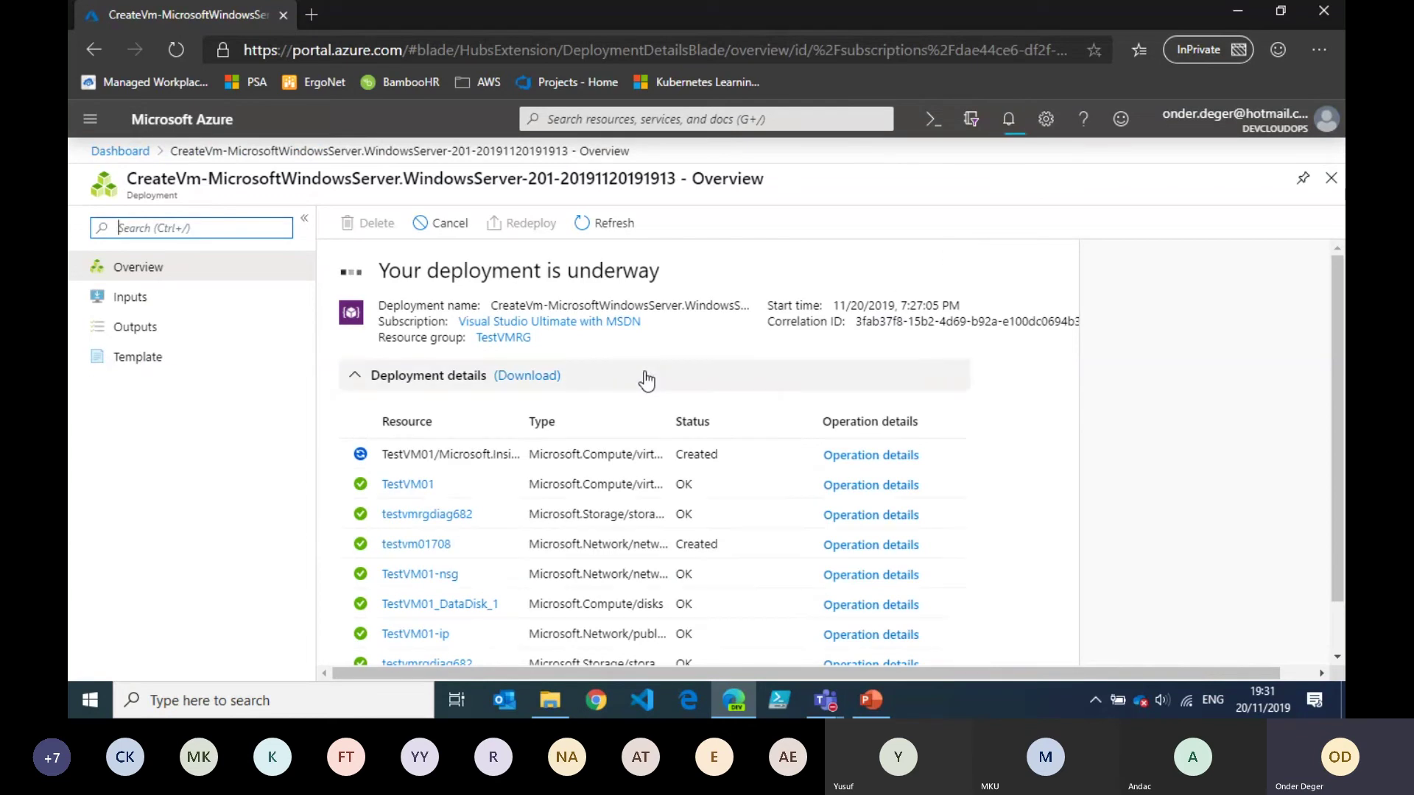
scroll(562, 485, "down", 1)
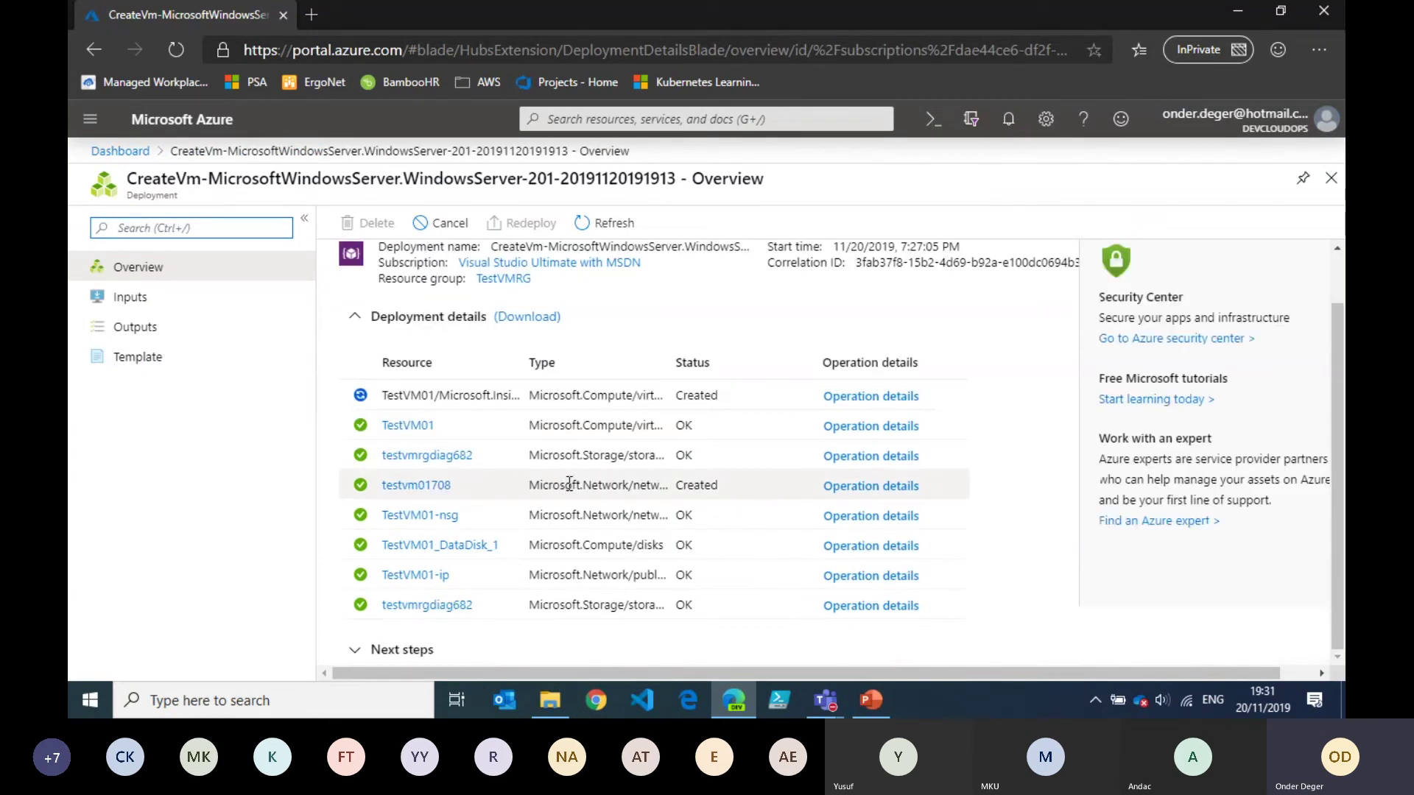
left_click_drag(517, 395, 671, 401)
mouse_move(525, 362)
left_mouse_down()
mouse_move(587, 363)
mouse_move(525, 363)
left_mouse_up()
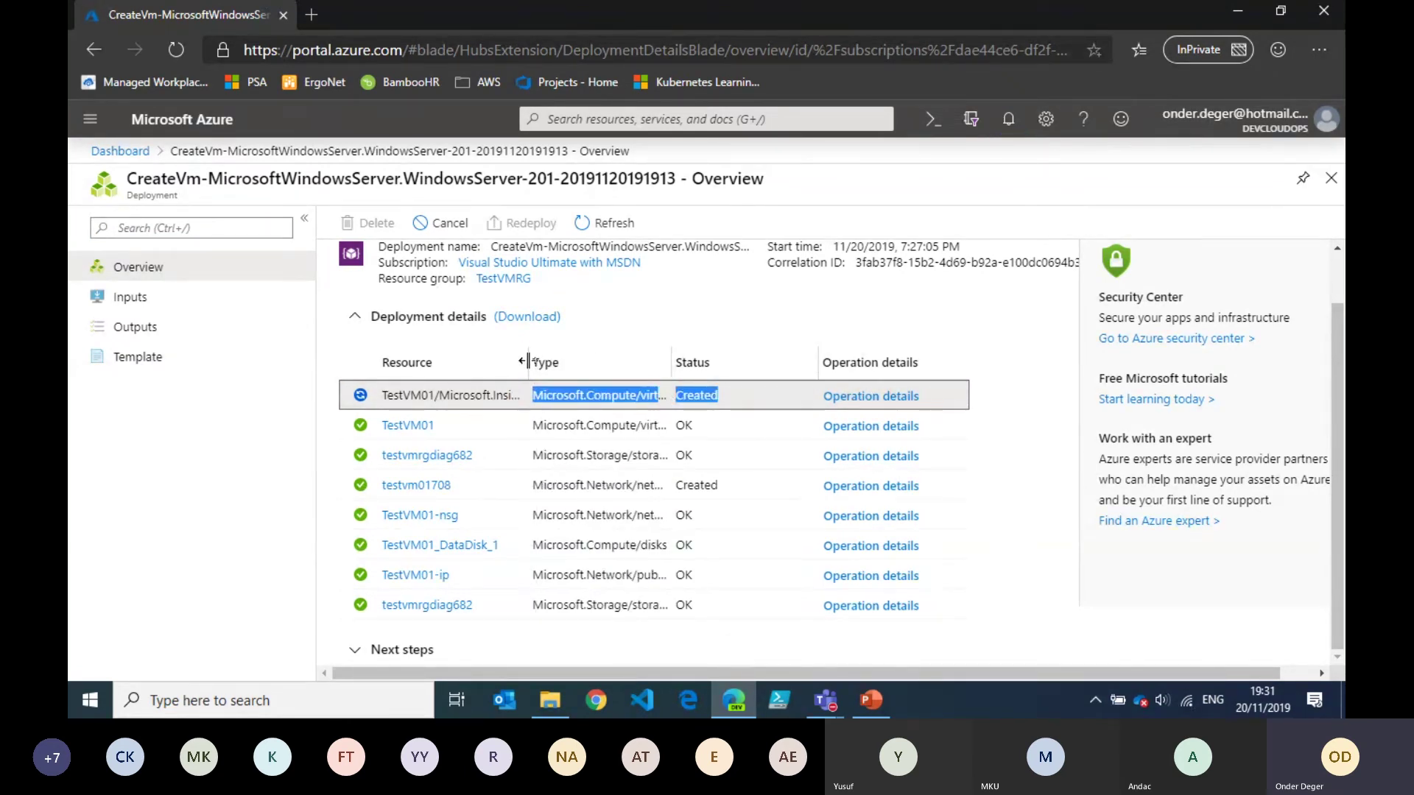
left_click(545, 396)
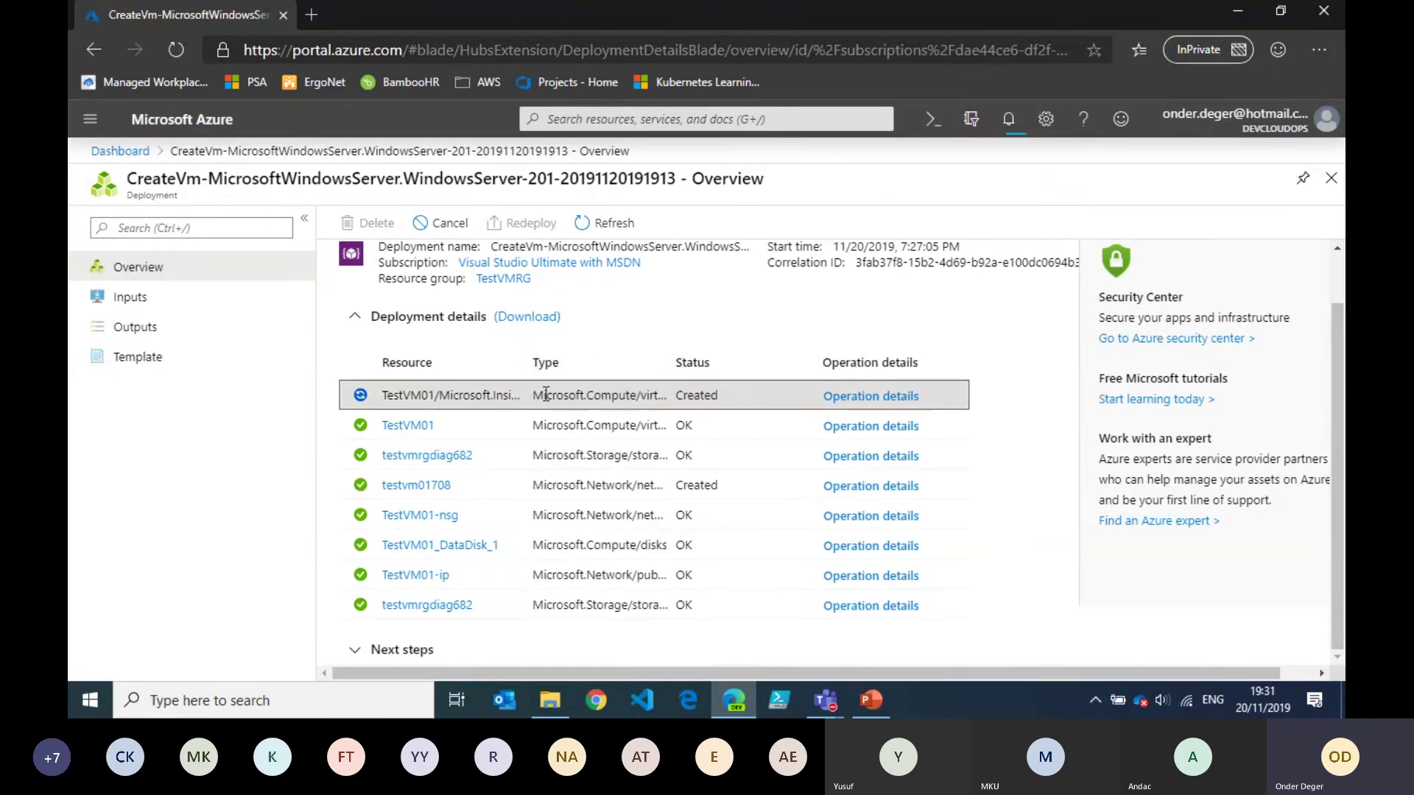
left_click(120, 151)
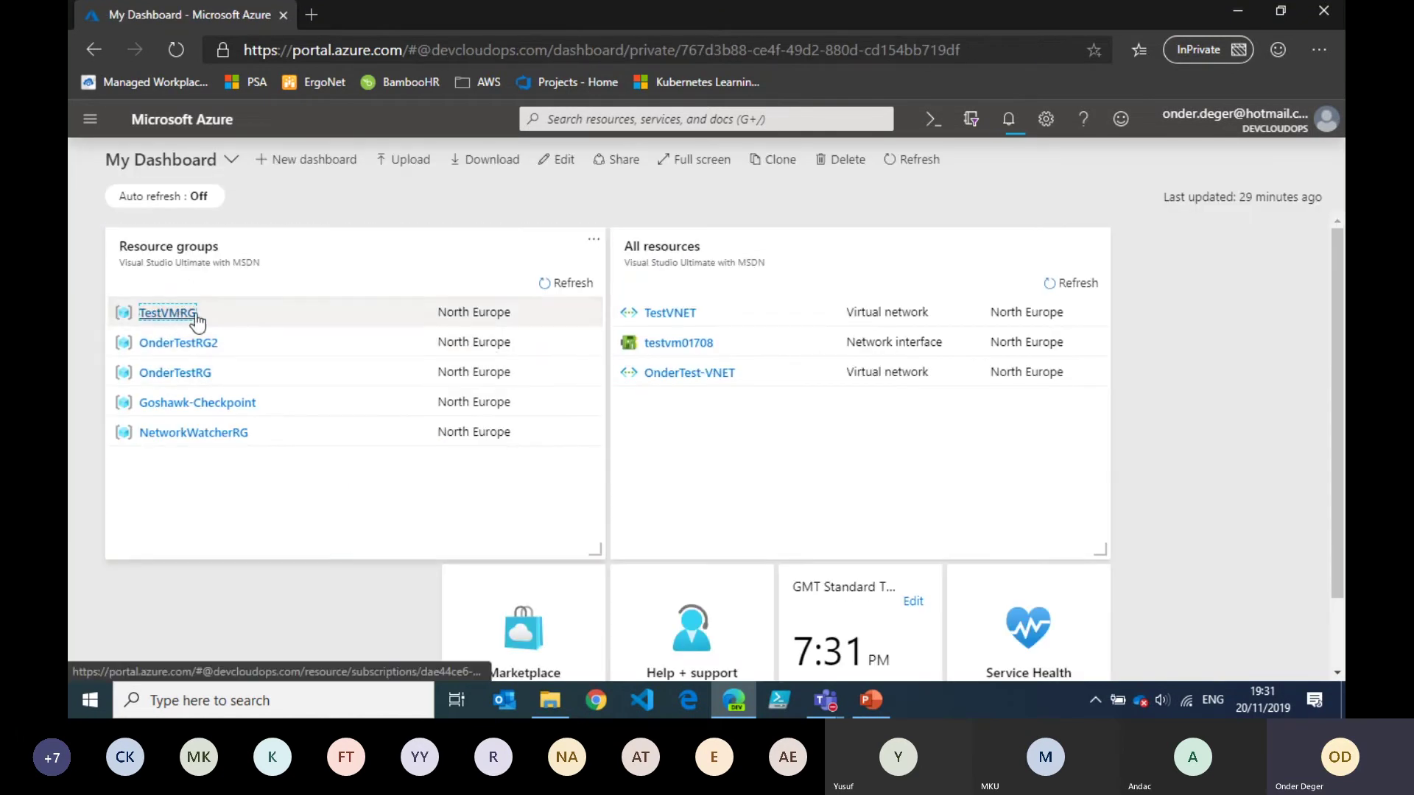
left_click(185, 314)
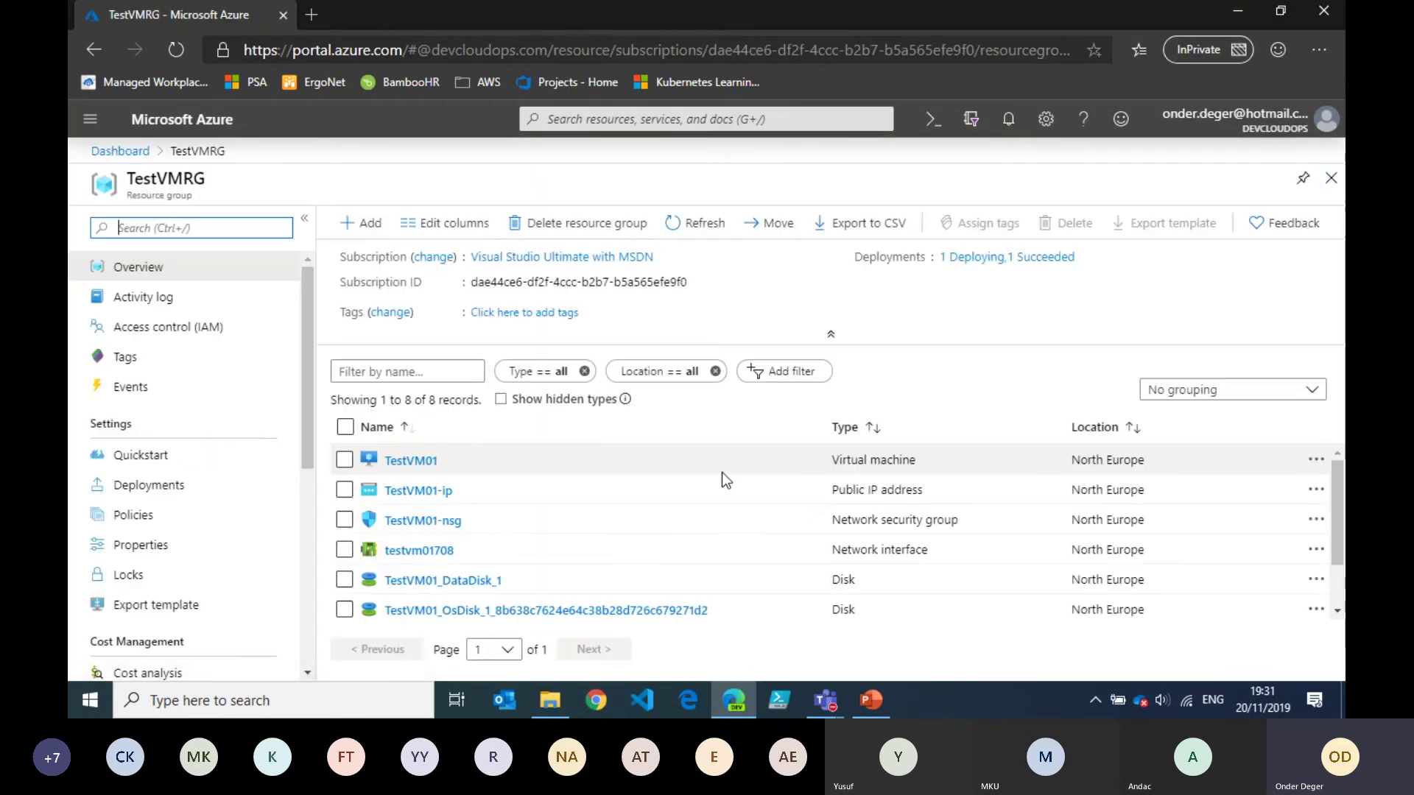
scroll(718, 470, "down", 2)
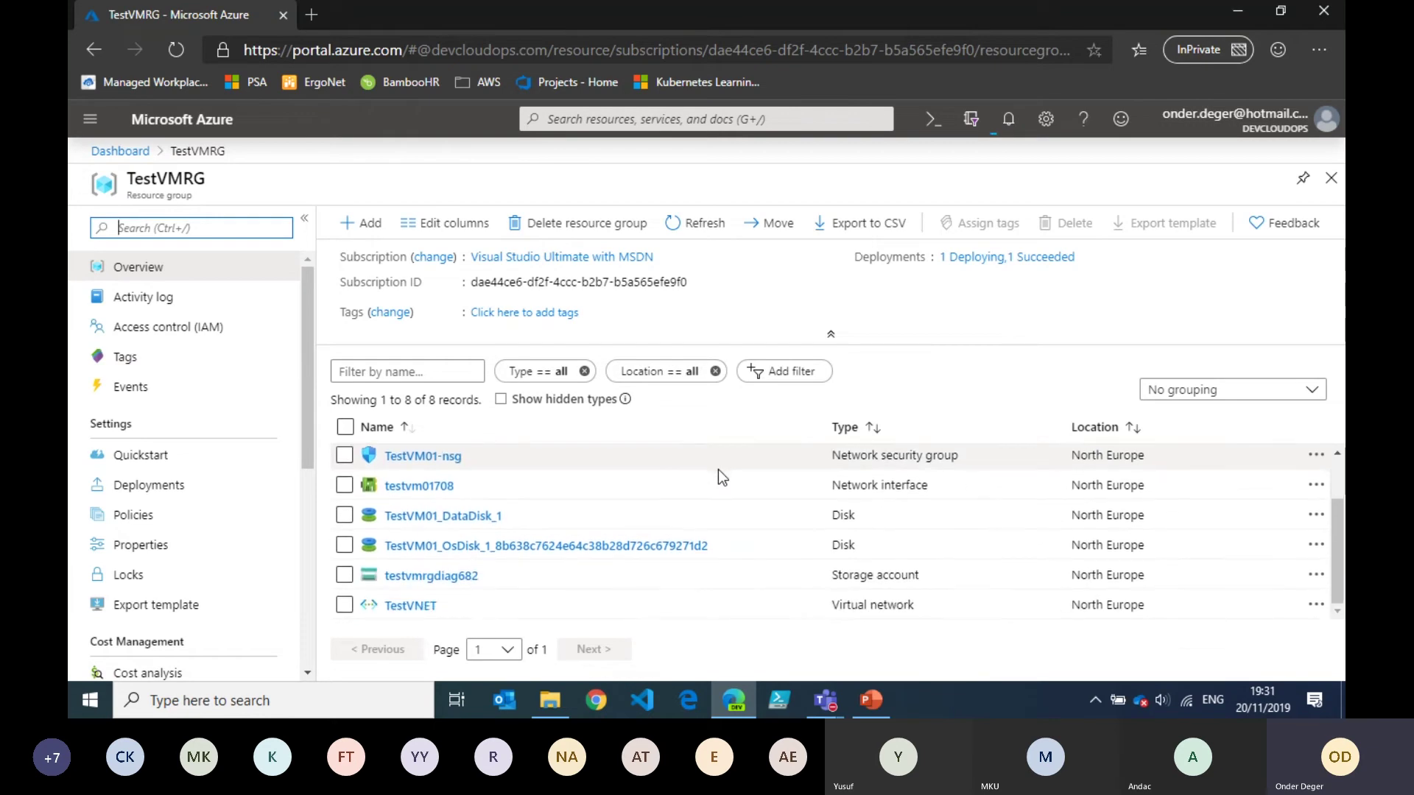
scroll(718, 469, "up", 2)
scroll(718, 477, "up", 1)
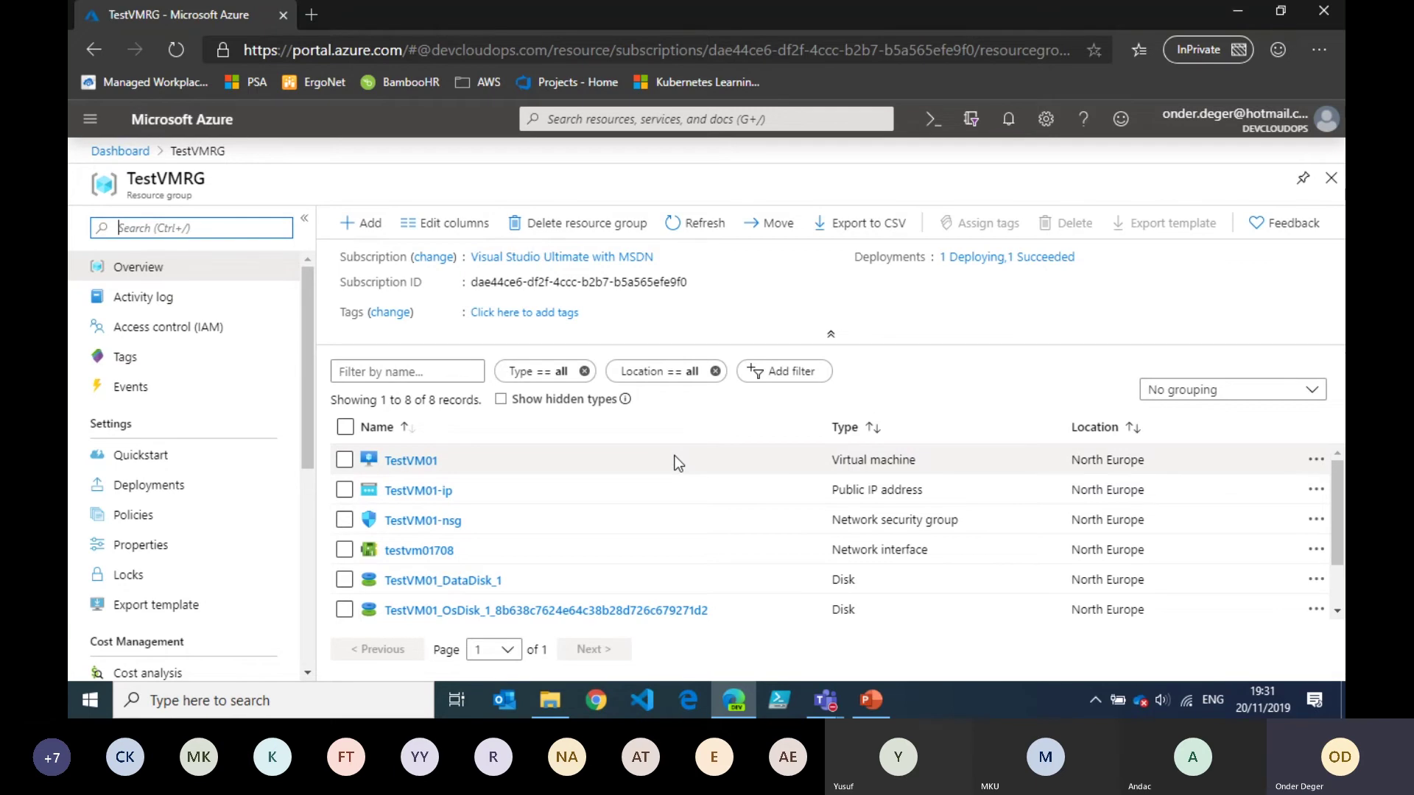
mouse_move(840, 703)
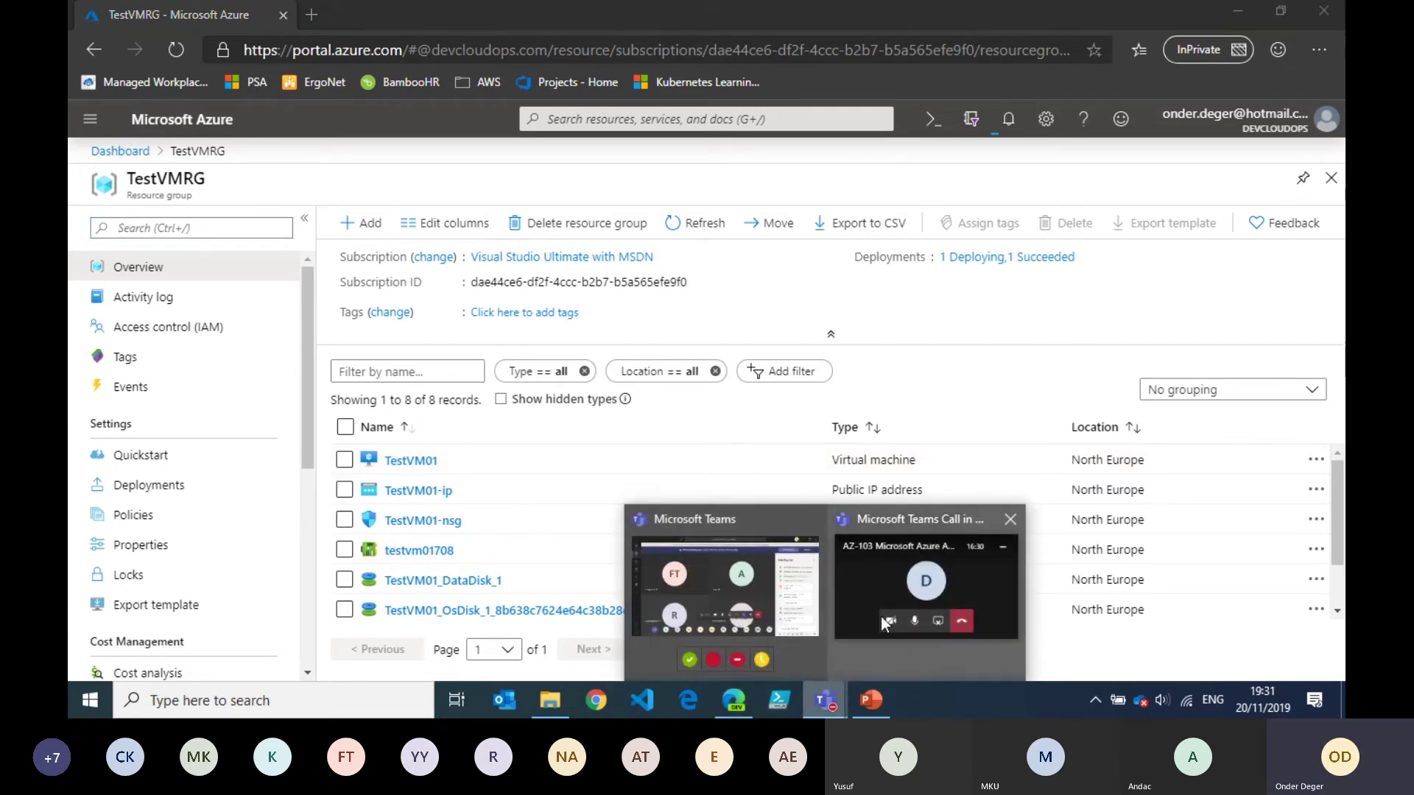
left_click(648, 552)
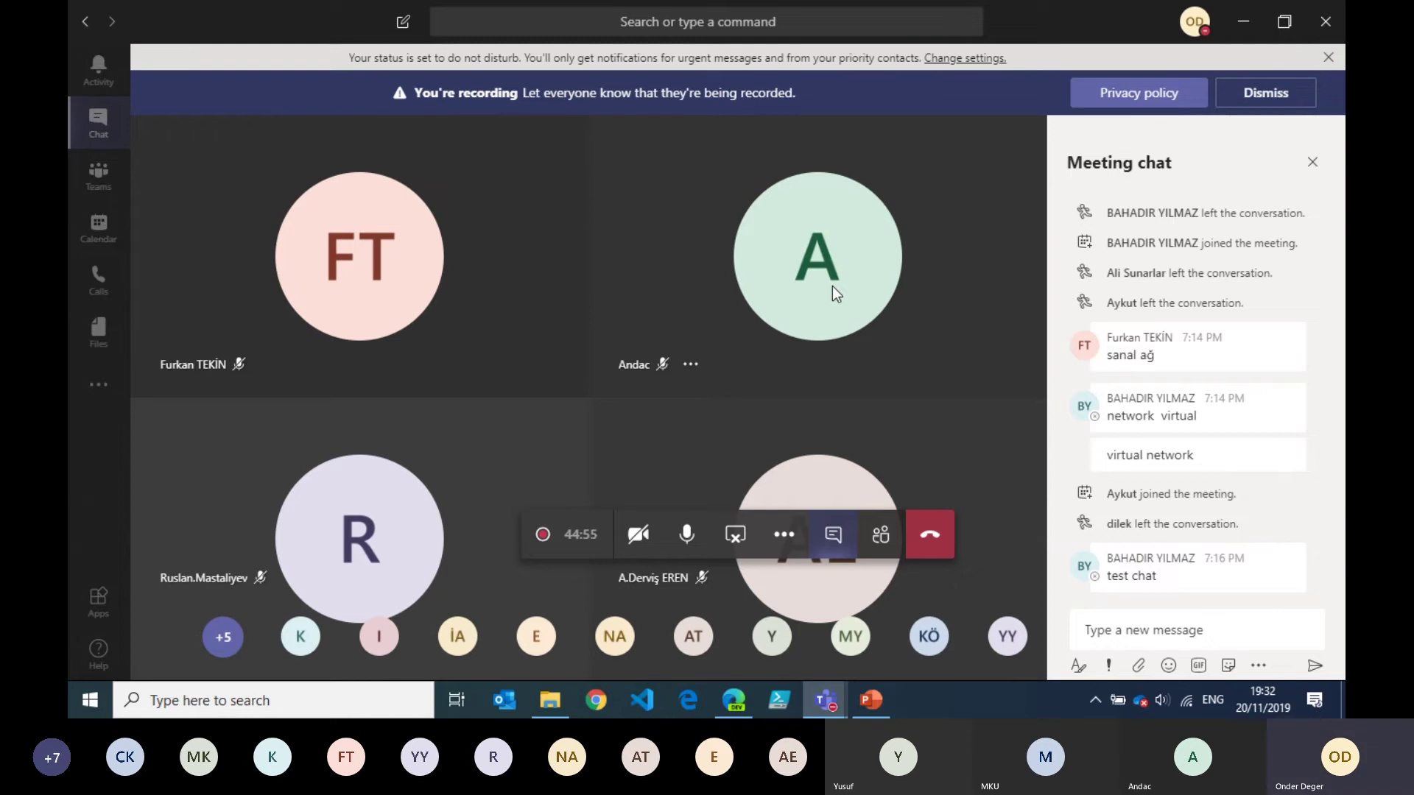
left_click(865, 546)
left_click(838, 536)
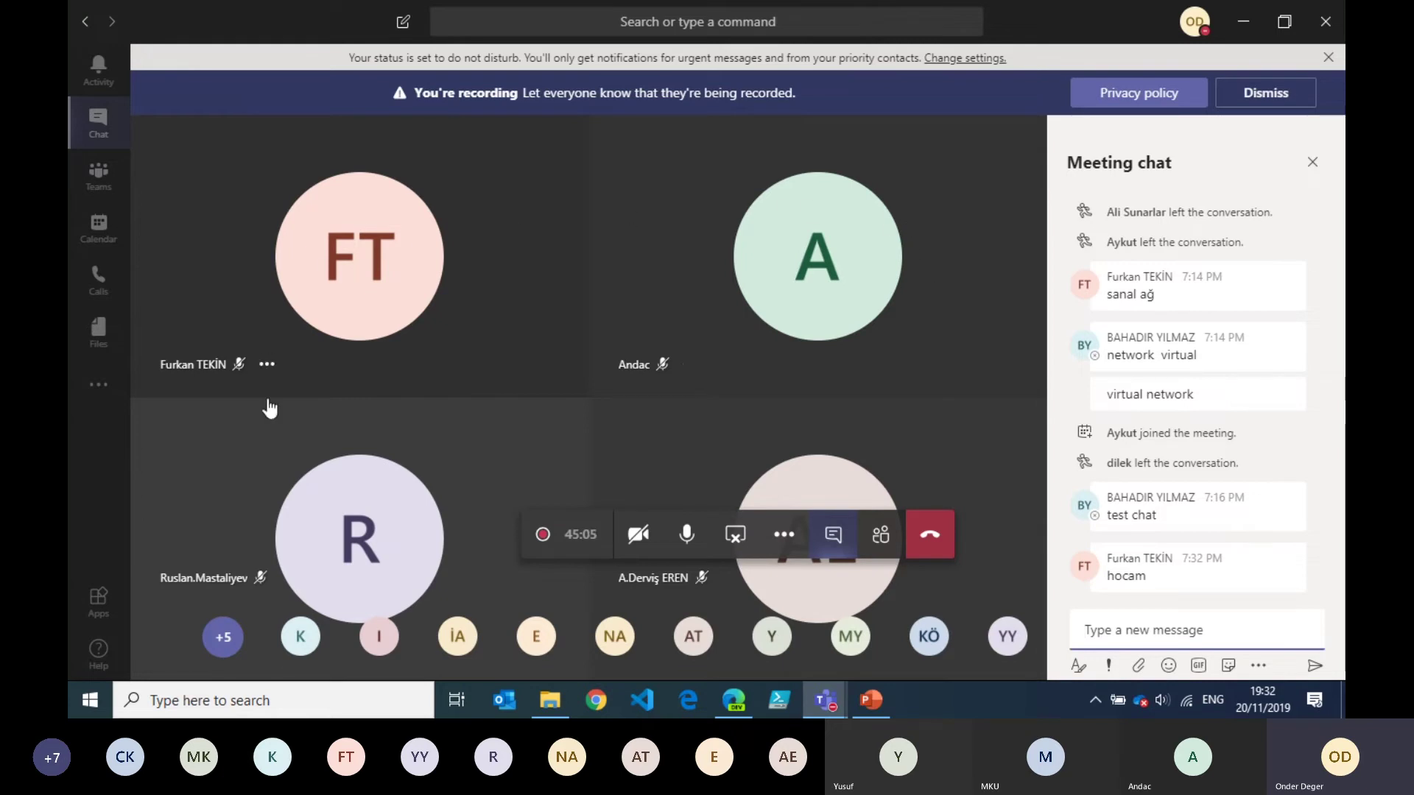
left_click(732, 704)
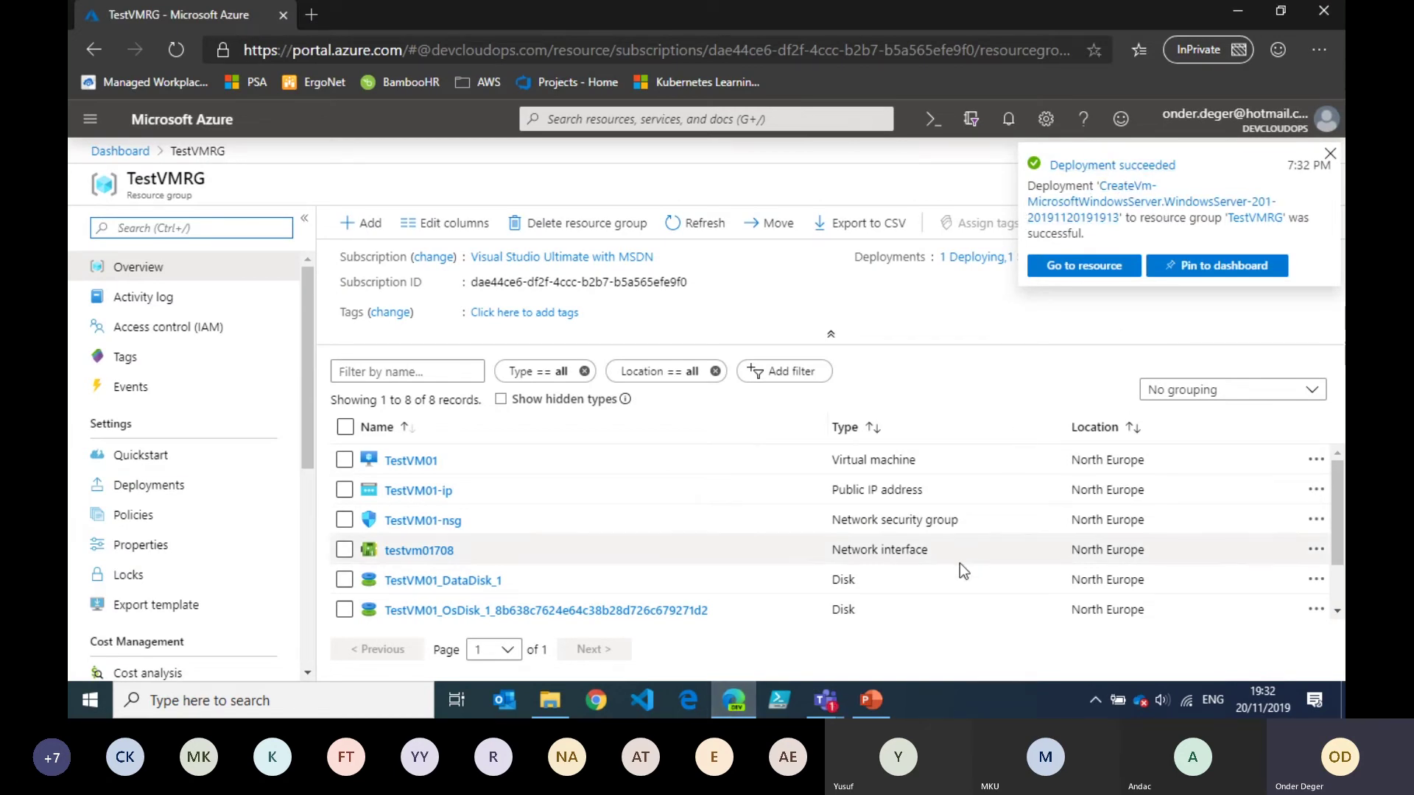
mouse_move(825, 700)
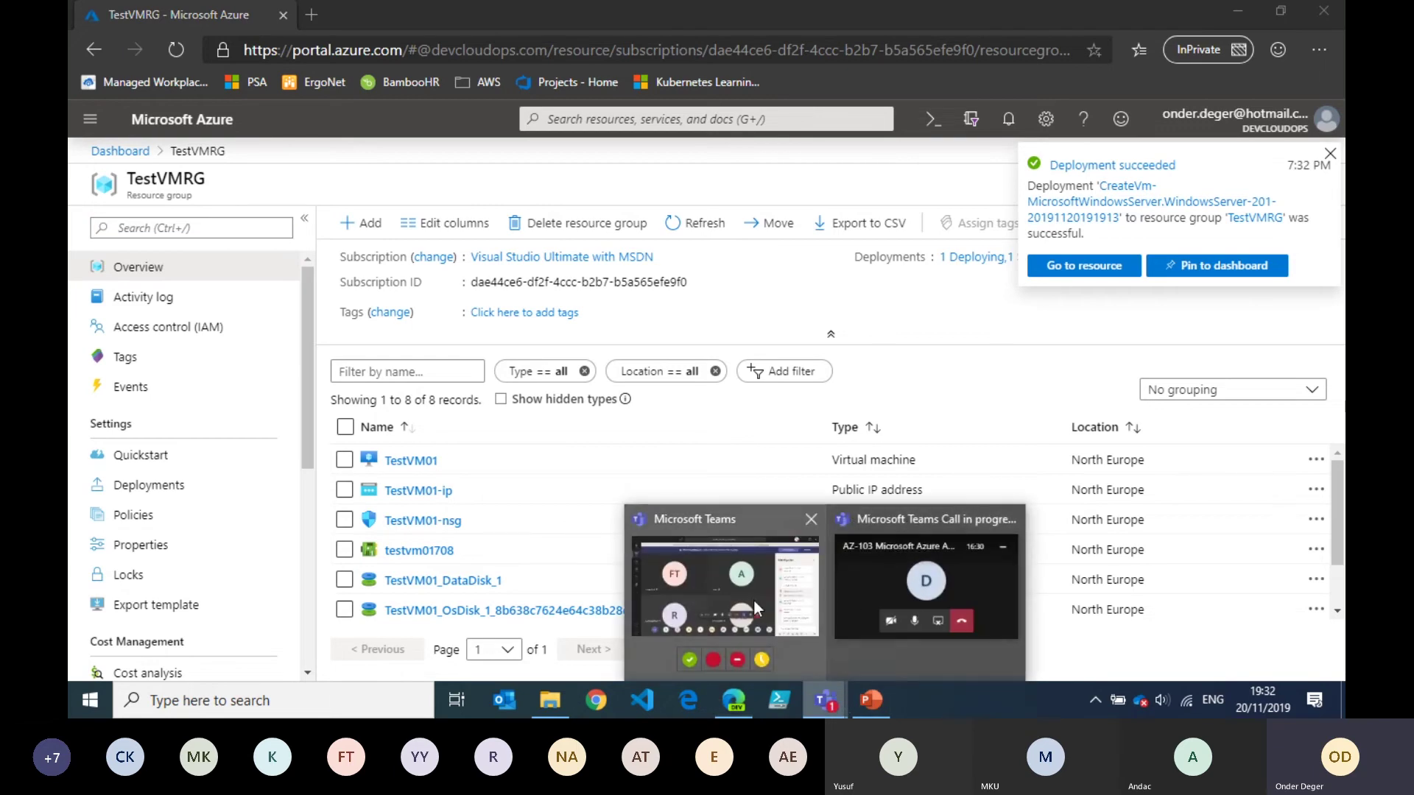
left_click(753, 598)
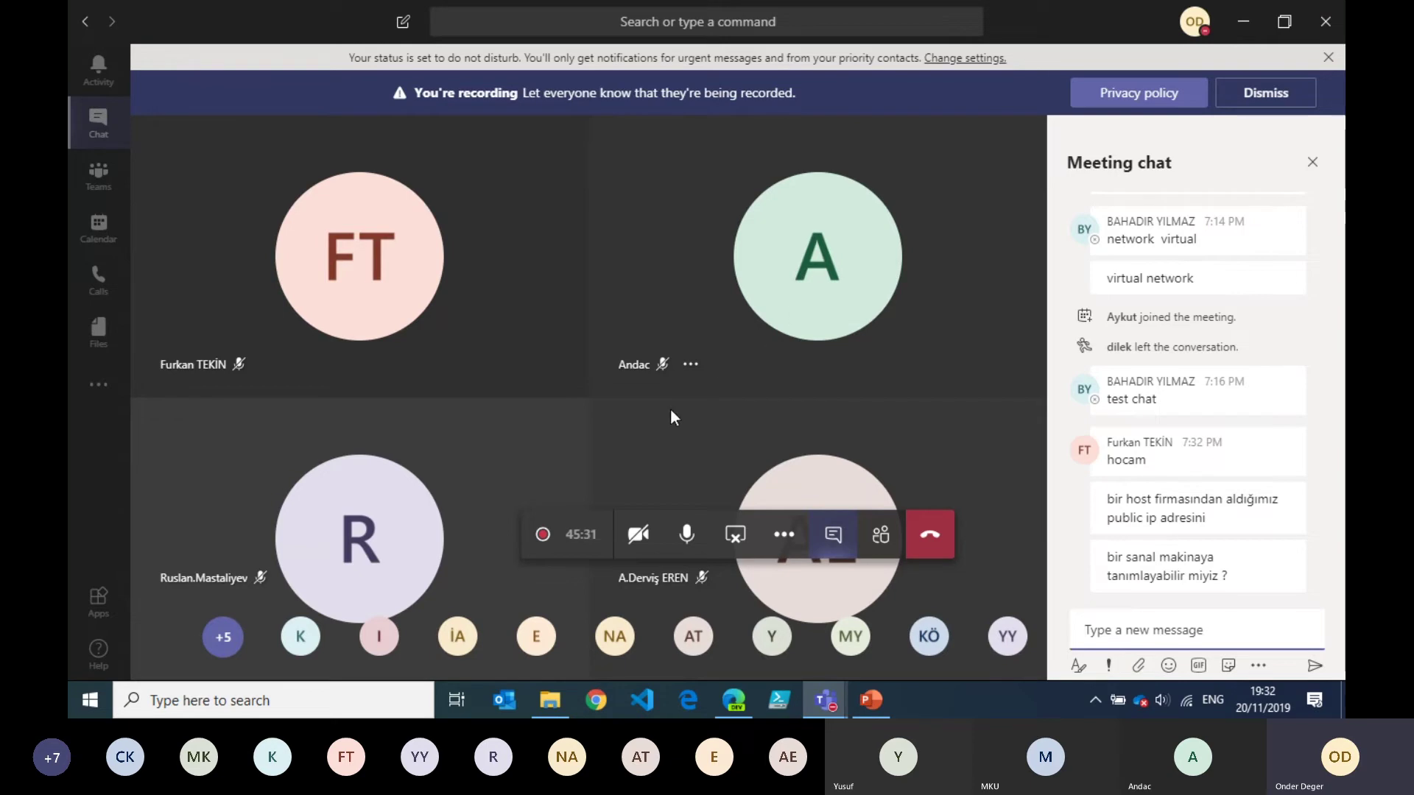
mouse_move(737, 700)
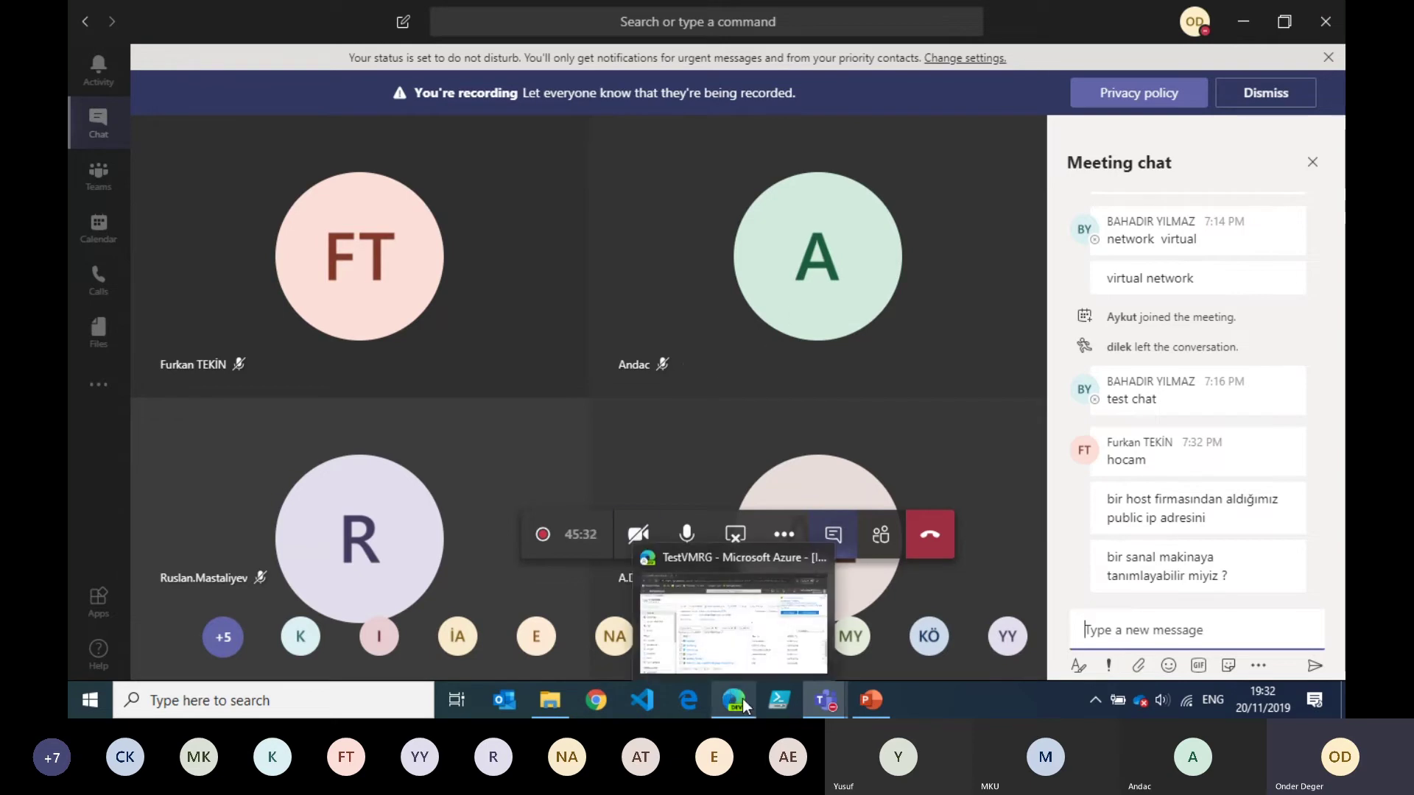
left_click(746, 642)
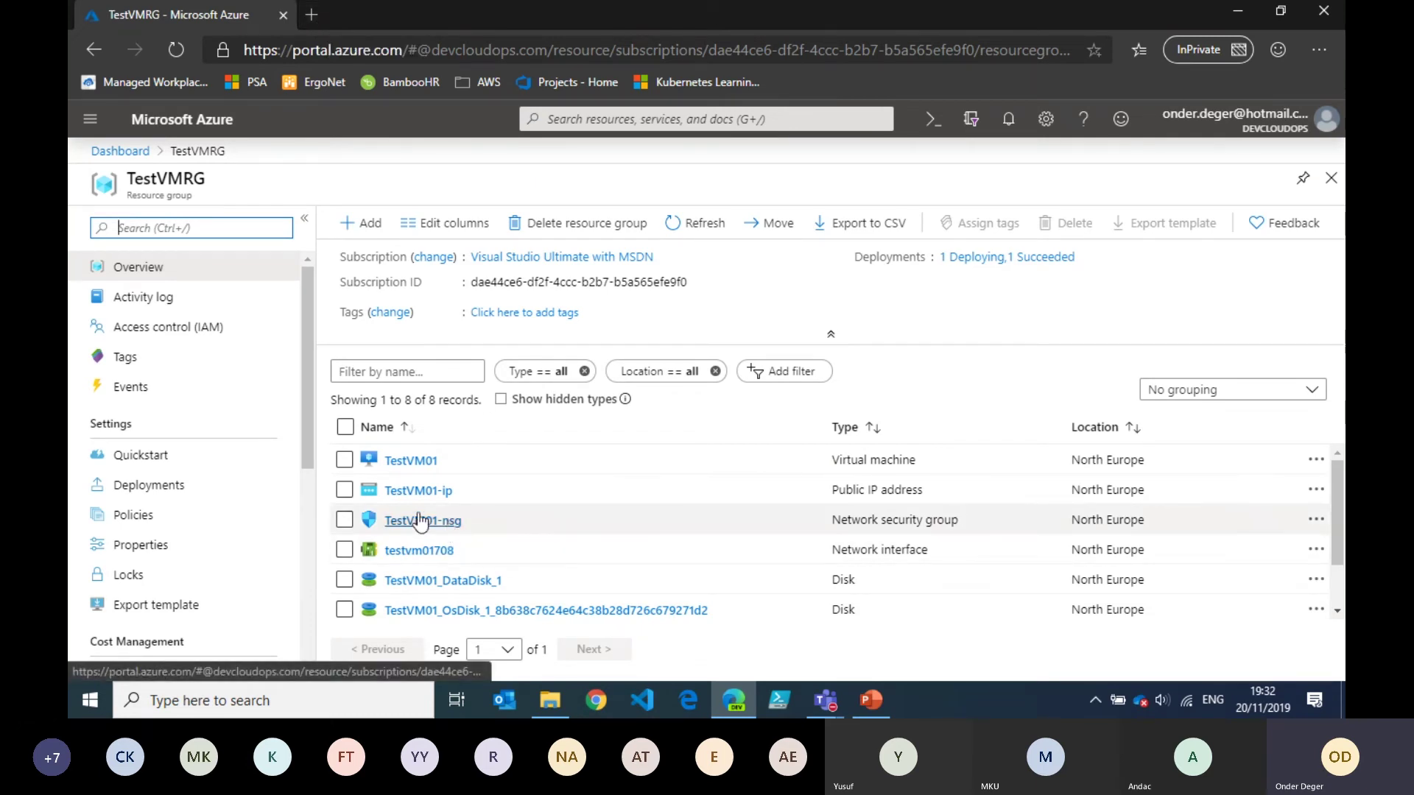
left_click(406, 490)
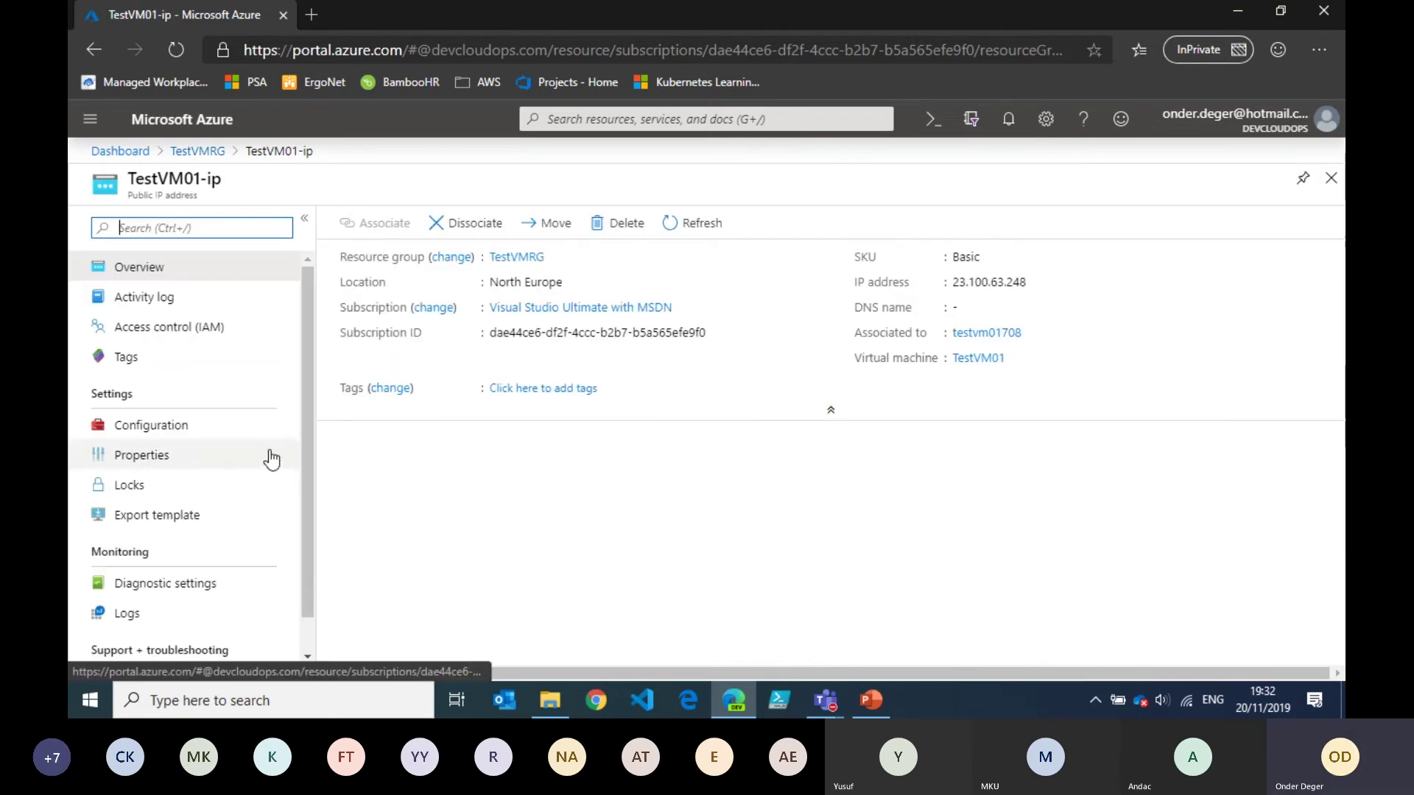
left_click(162, 434)
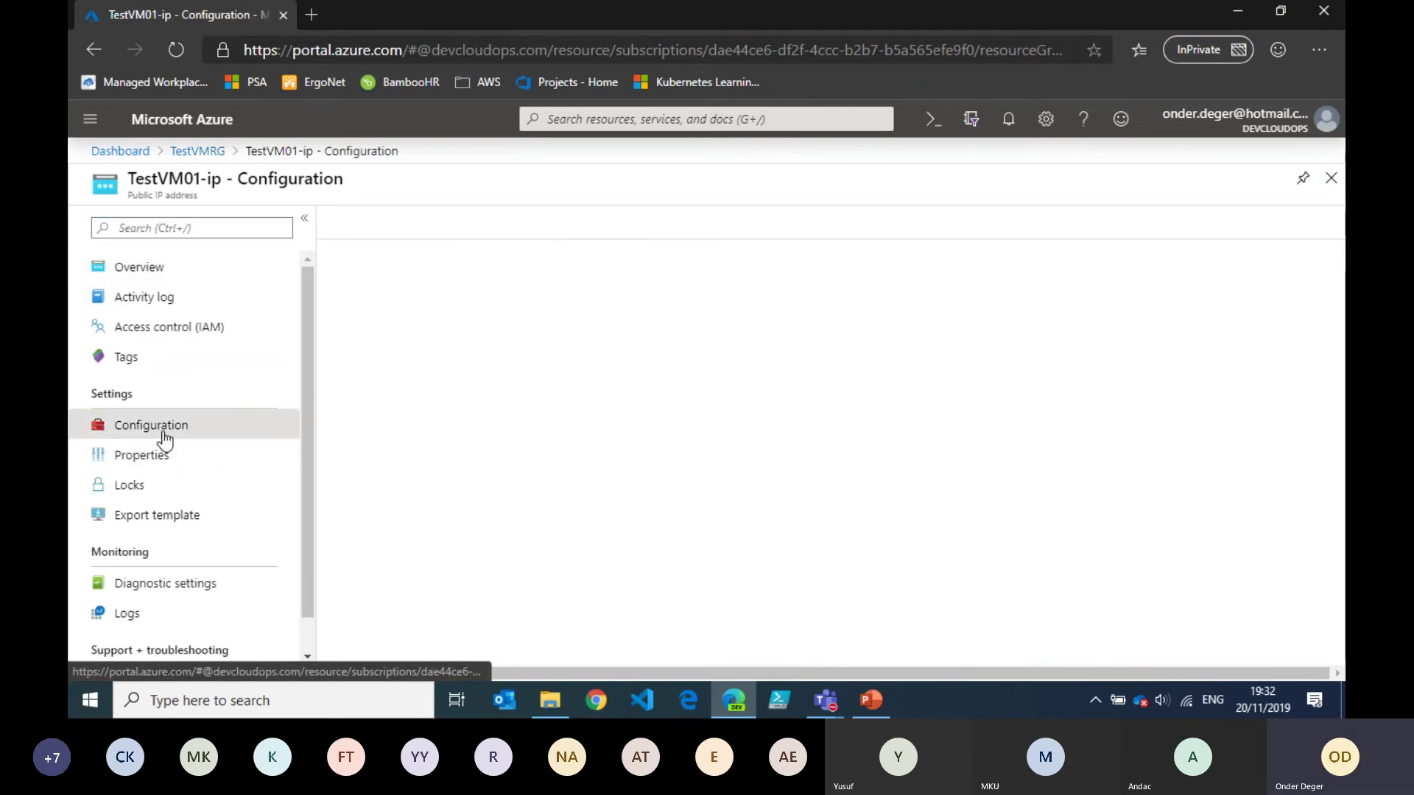
left_click_drag(364, 279, 414, 281)
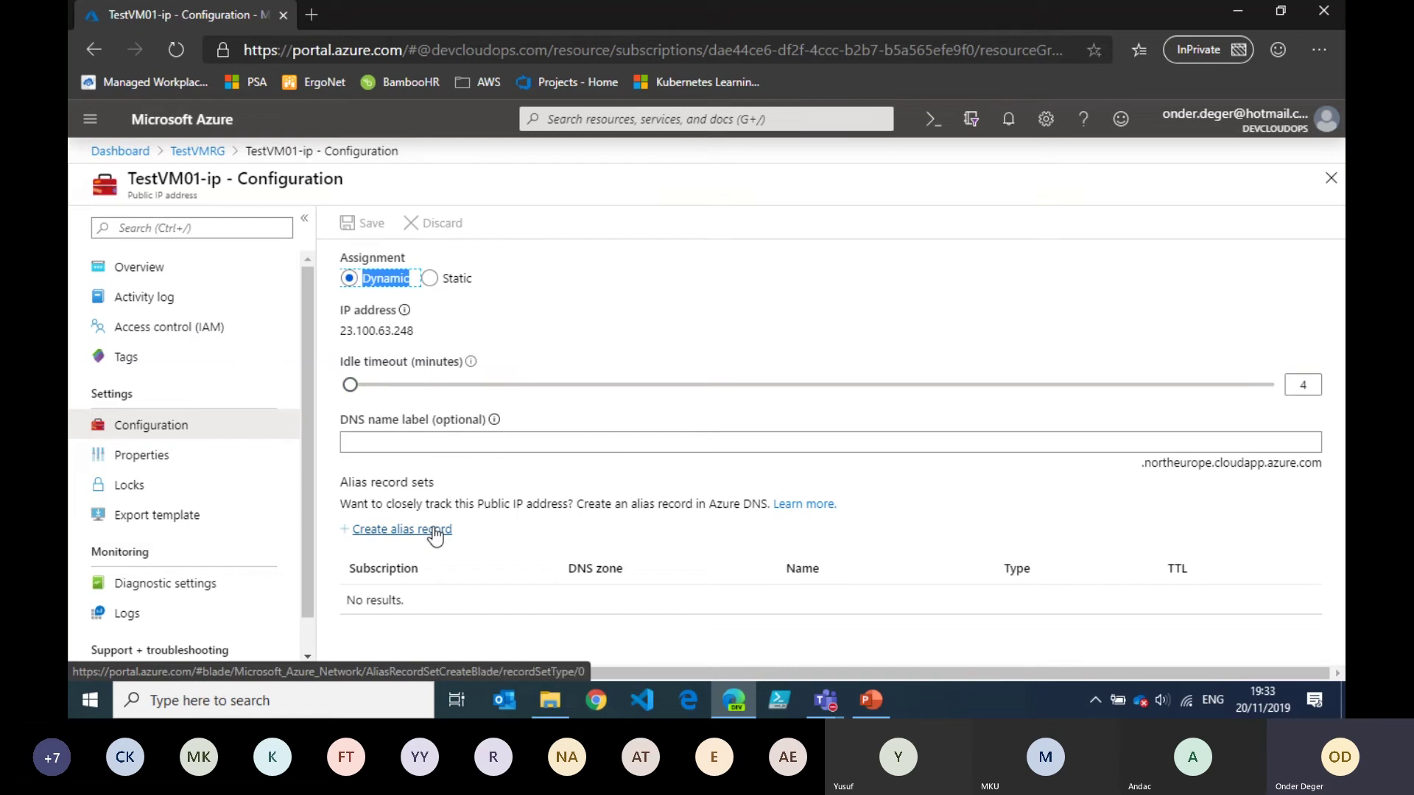
left_click_drag(341, 330, 475, 346)
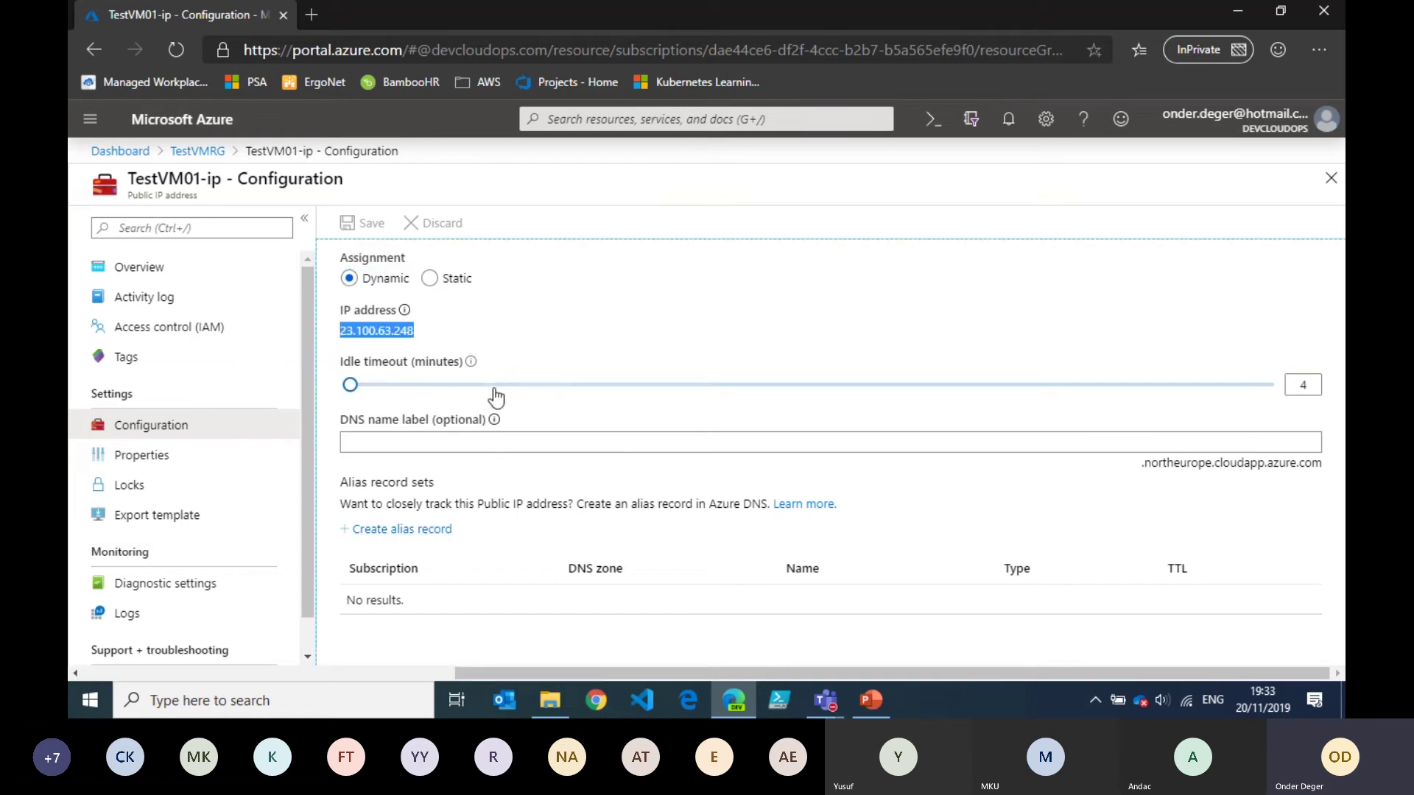
left_click(514, 505)
left_click(429, 278)
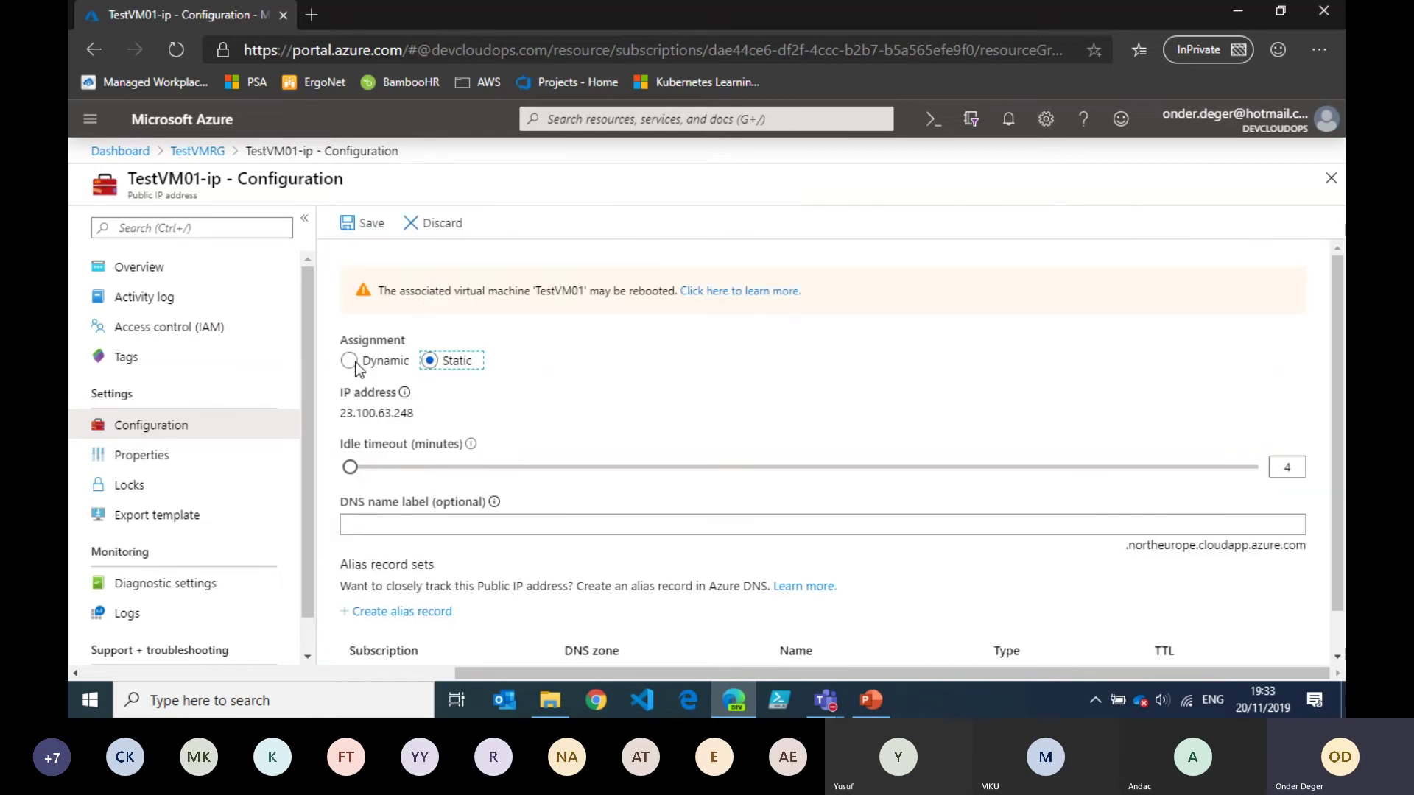
left_click(355, 361)
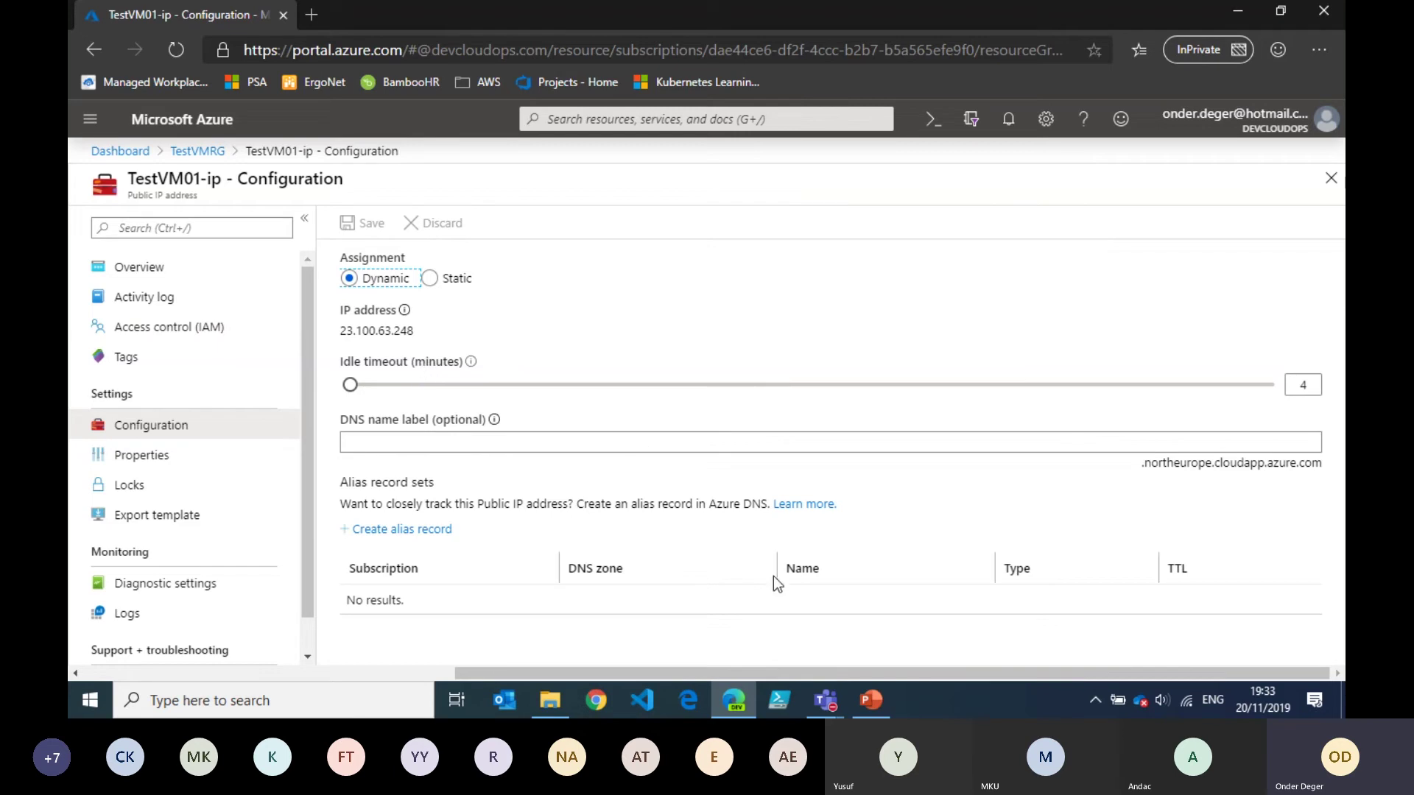
Go back to TestVMRG, then minimize Edge to bring the Teams meeting forward.
left_click(219, 159)
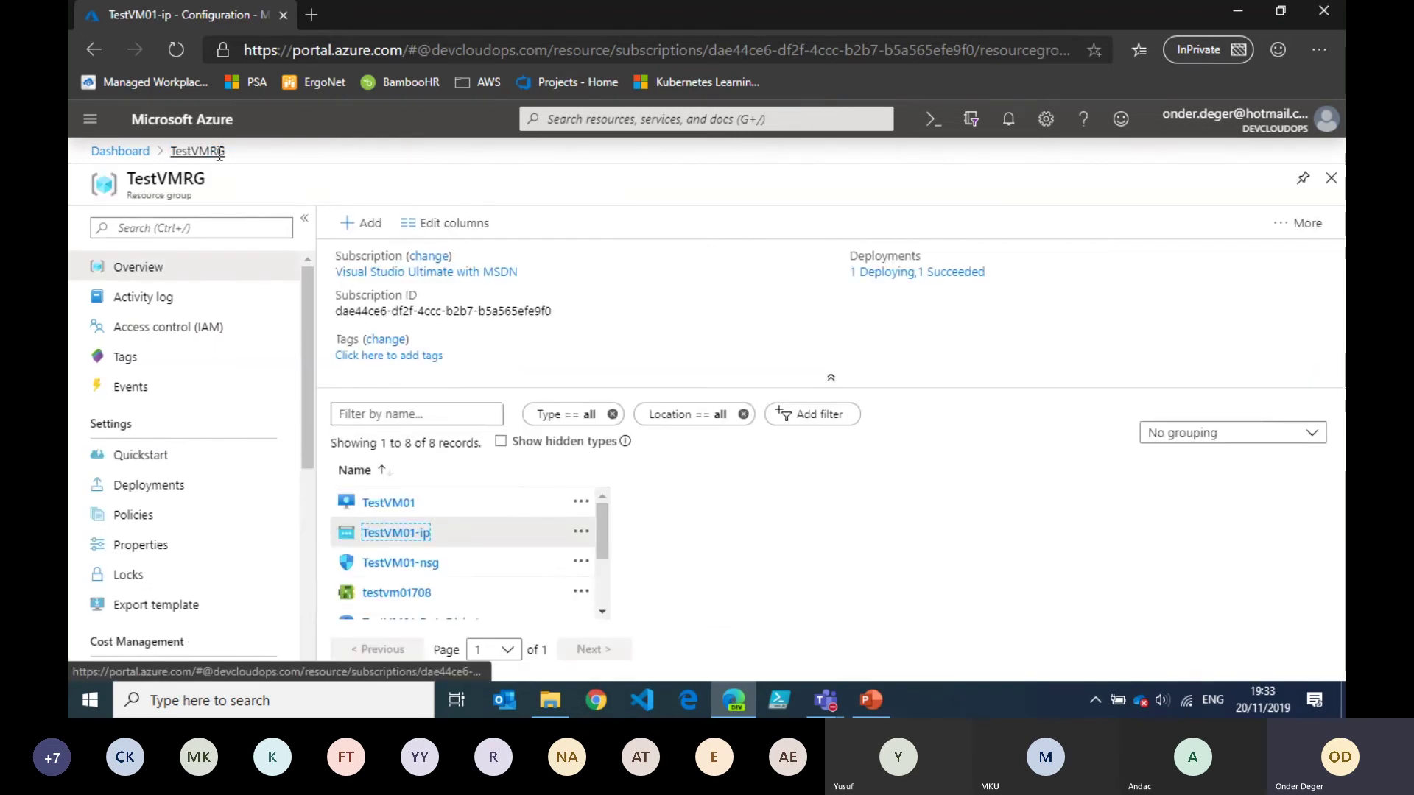
left_click(743, 693)
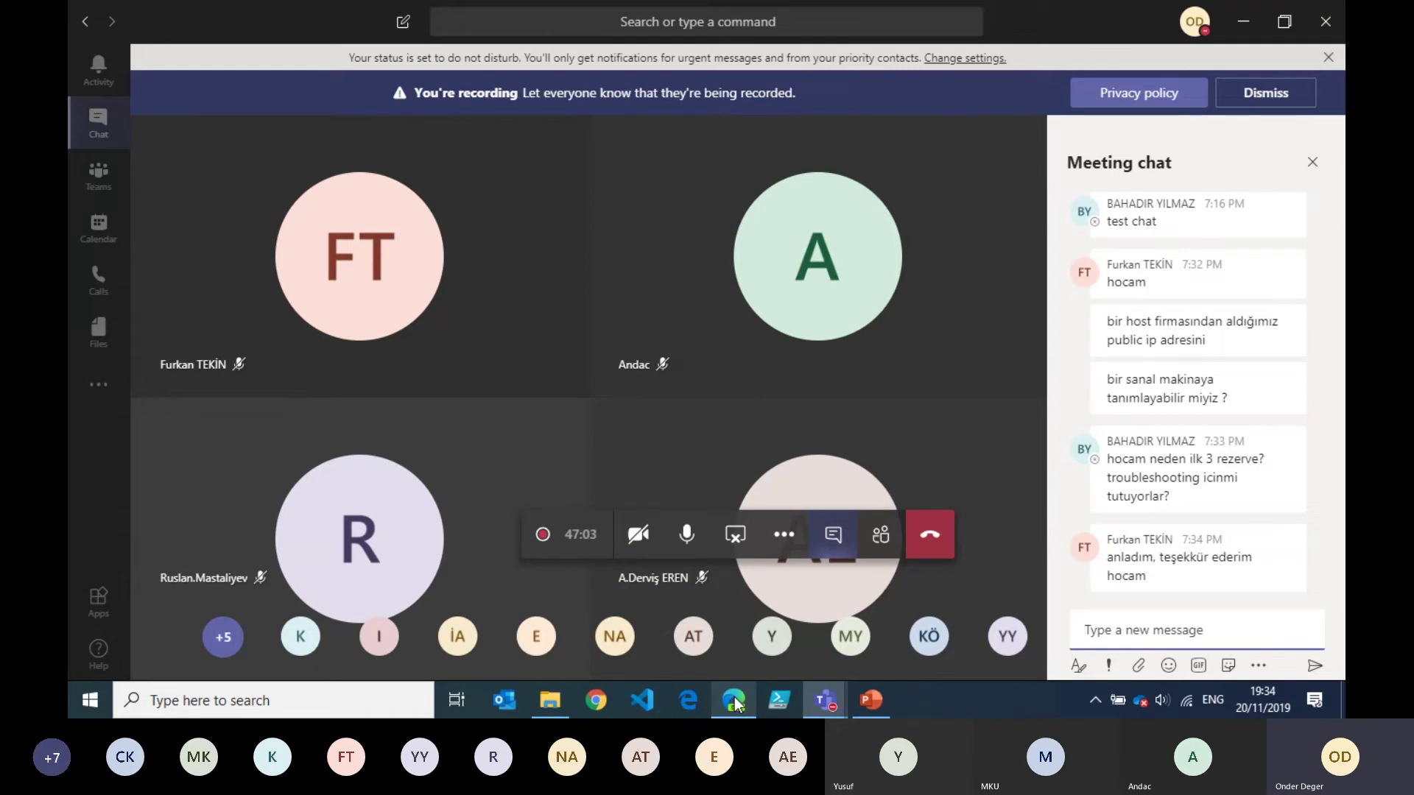
Bring the Azure portal to the front and open TestVM01 from the TestVMRG resource group.
left_click(734, 701)
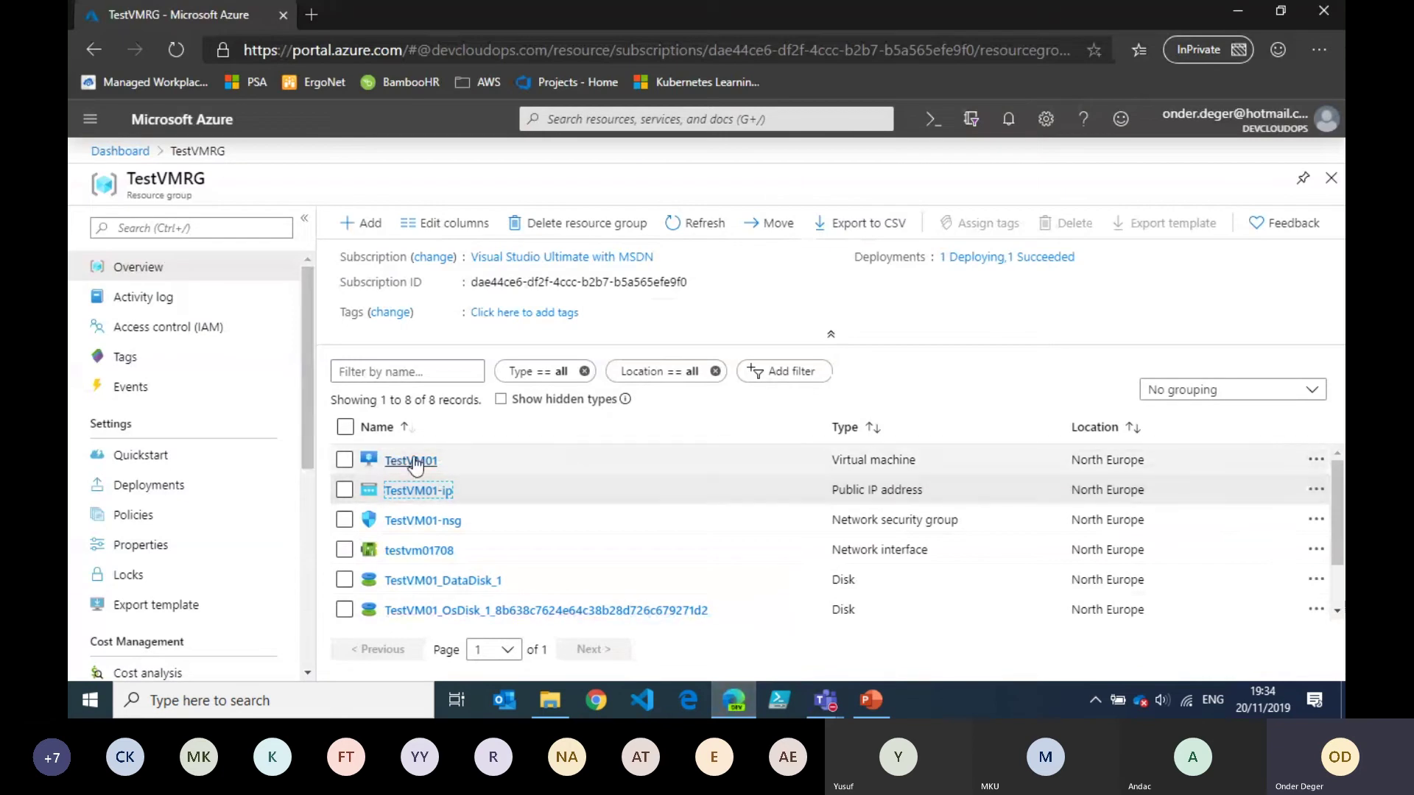
left_click(413, 462)
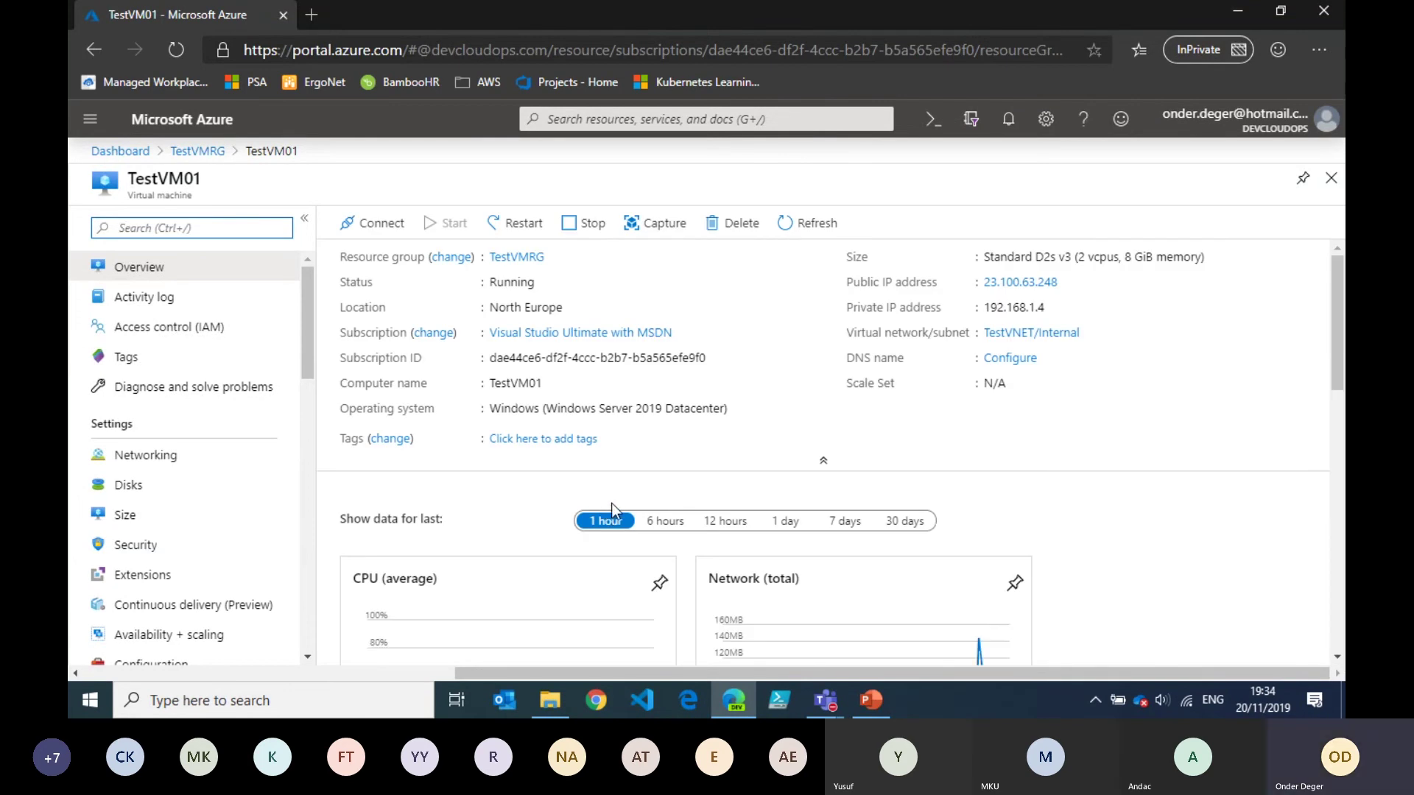
Copy TestVM01's public IP and view its Networking page with the RDP 3389 inbound rule.
left_click(1069, 283)
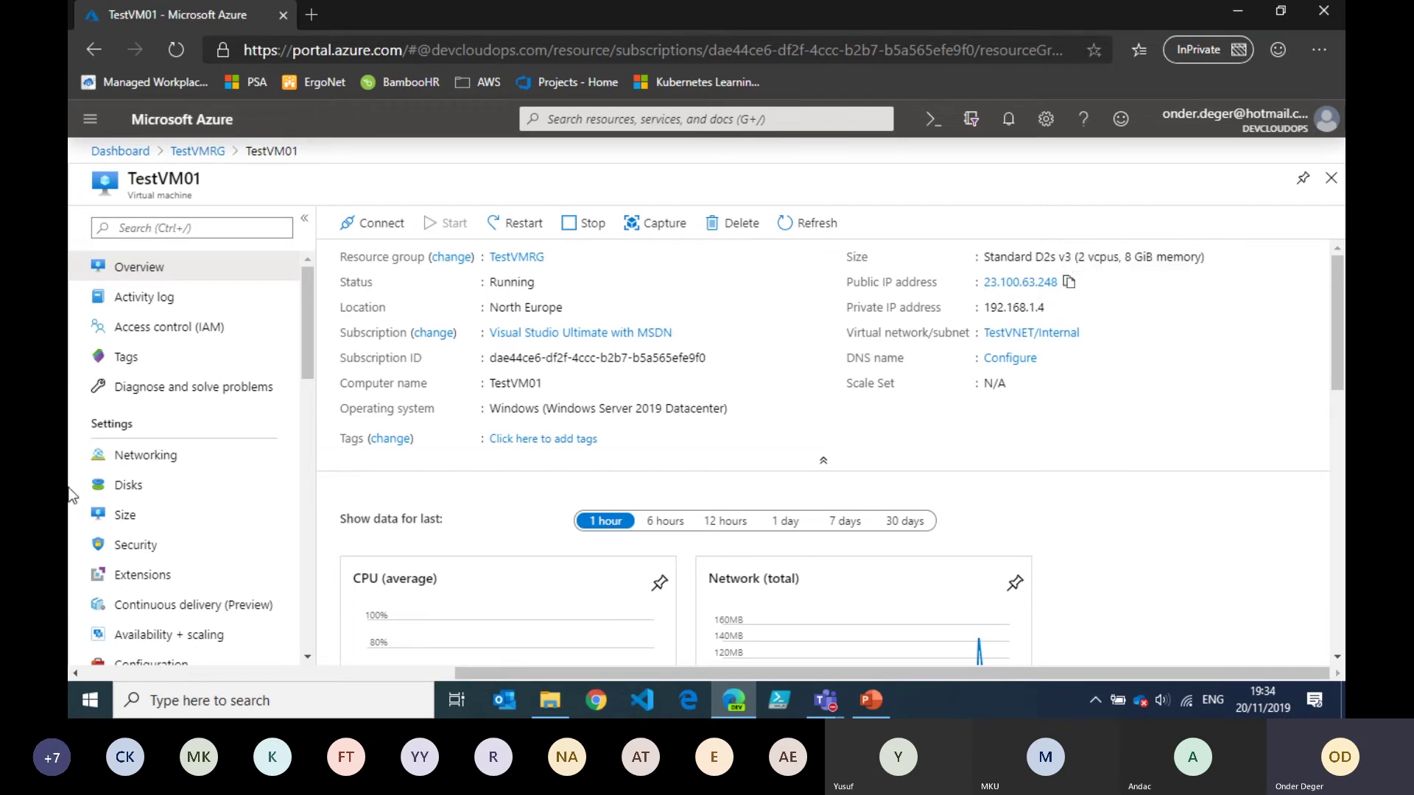
left_click(168, 461)
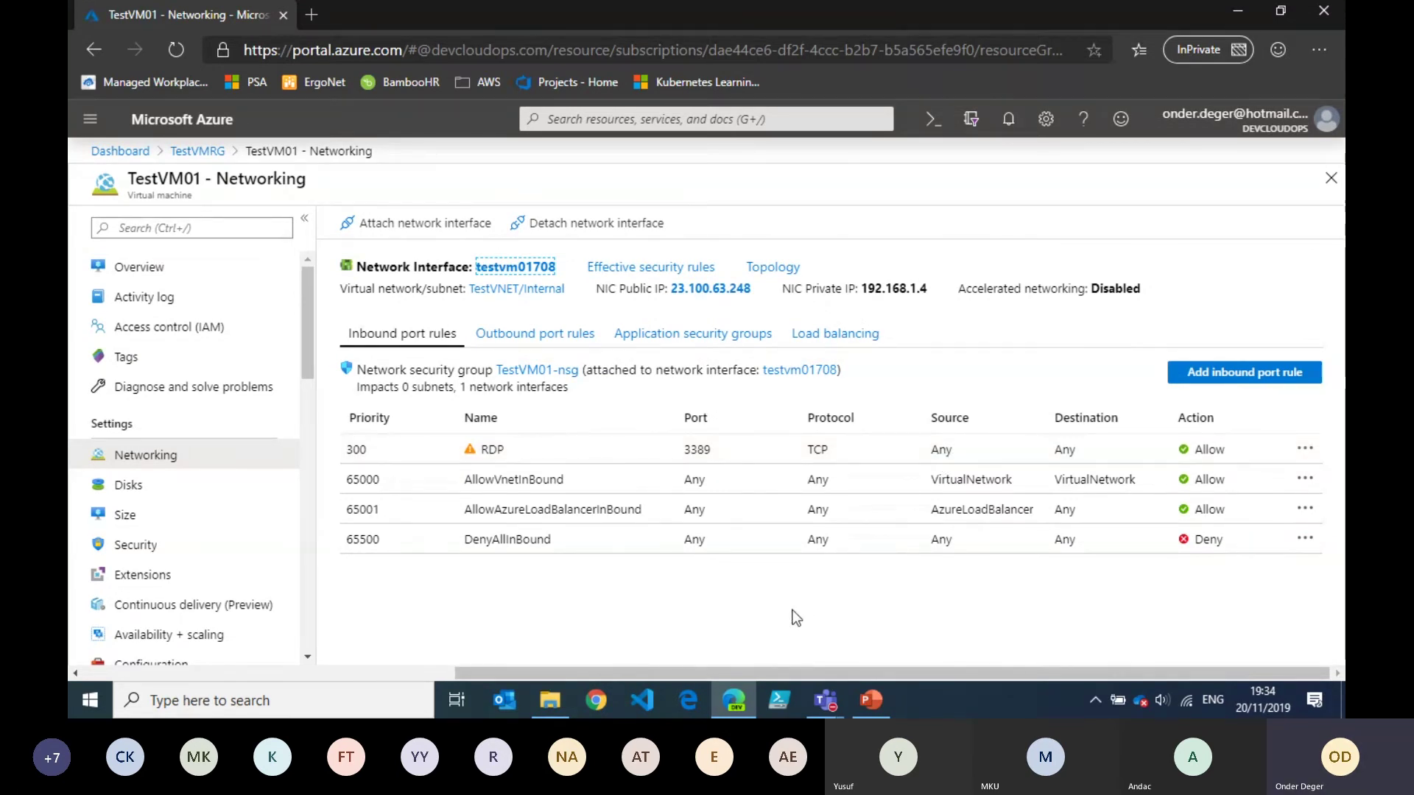
Launch Remote Desktop Connection via mstsc and connect to the pasted IP 23.100.63.248.
key("super+r")
type("mstsc")
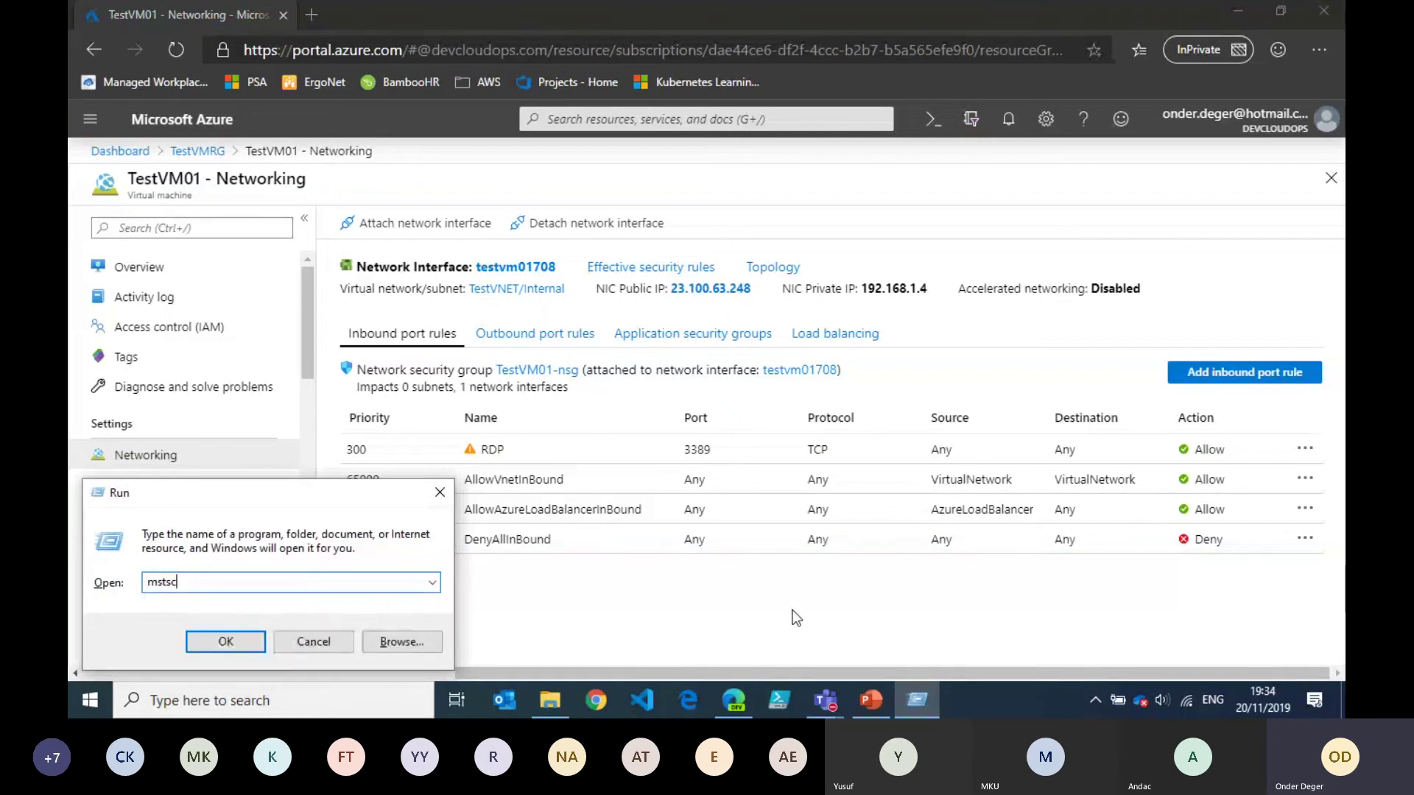
key("Return")
key("ctrl+v")
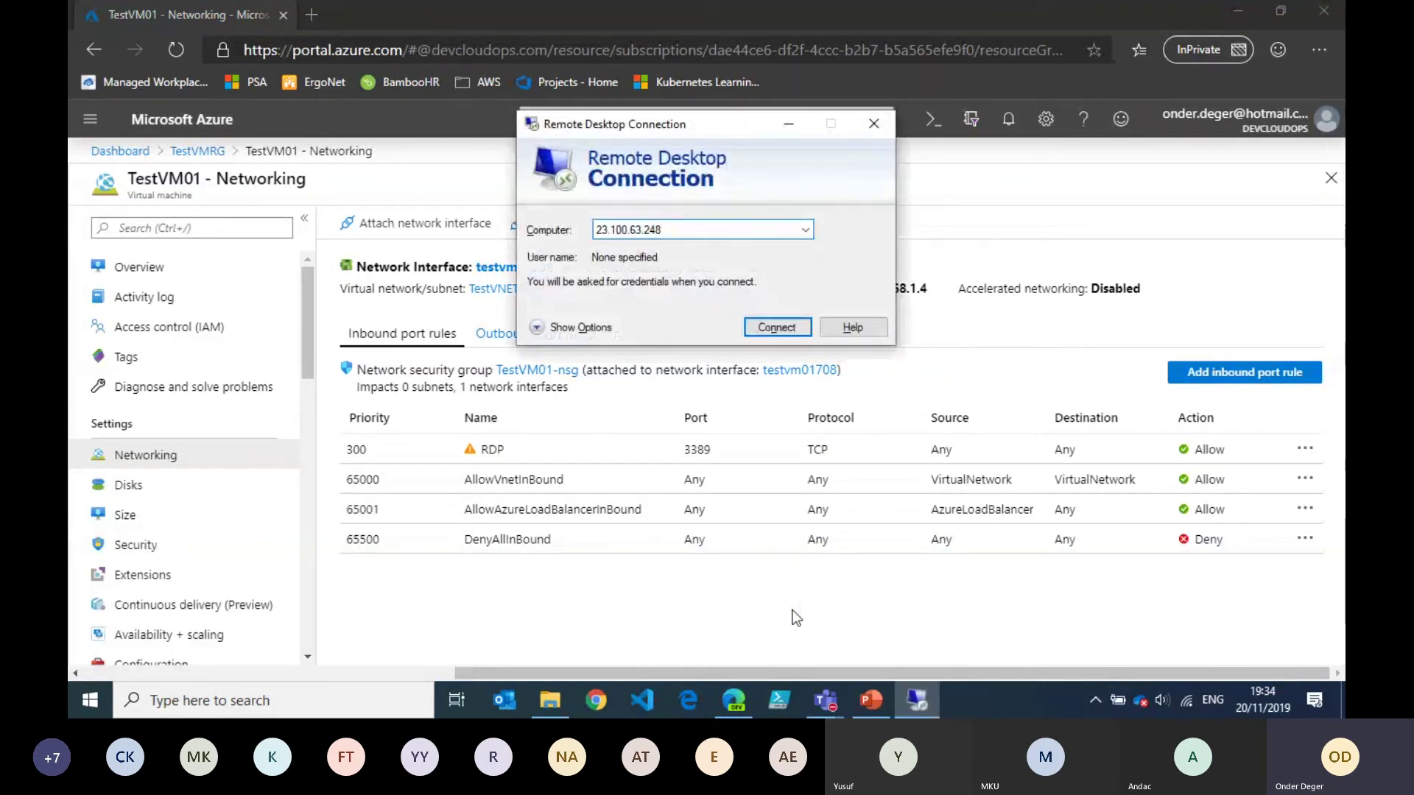
key("Return")
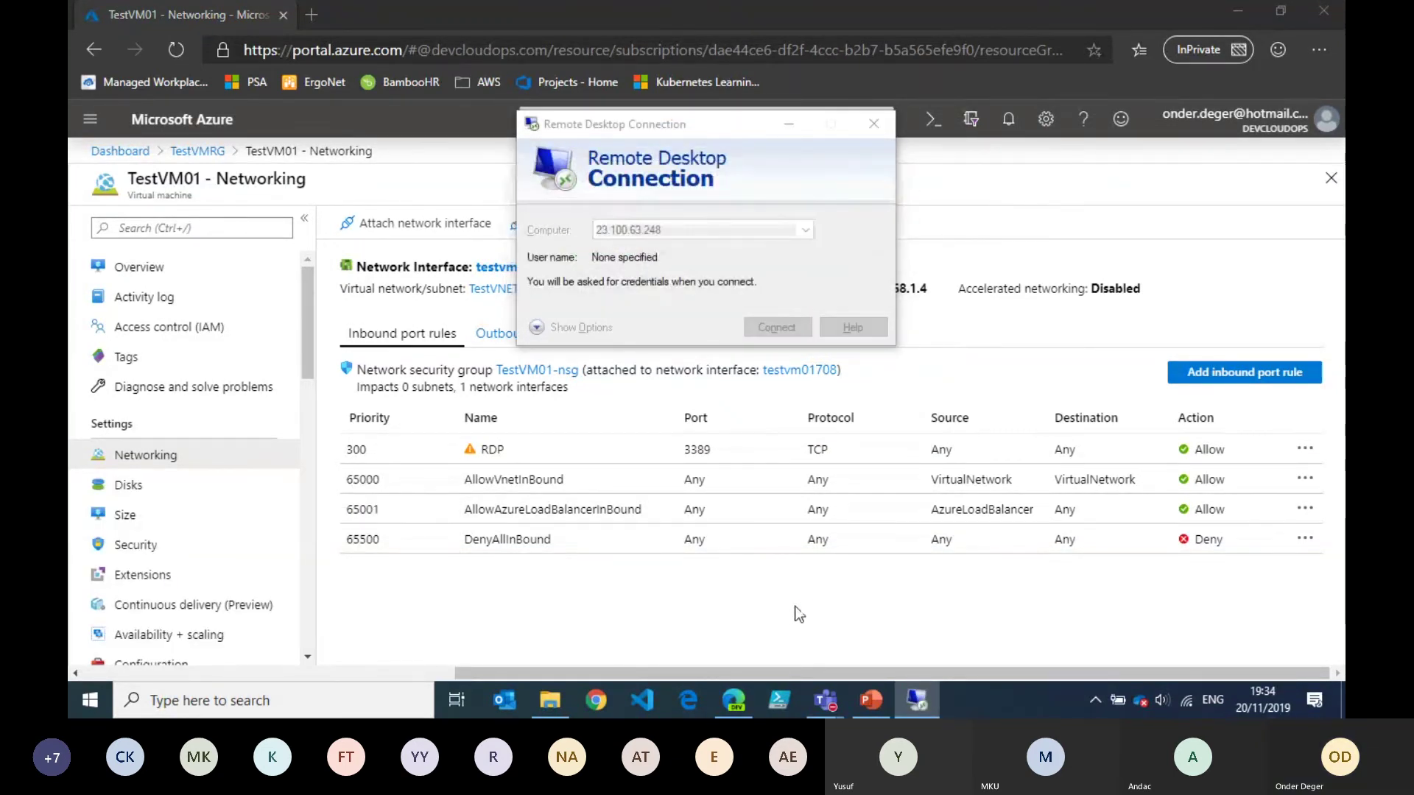
Sign in with a different account using the VM's administrator credentials and accept the certificate warning.
left_click(556, 305)
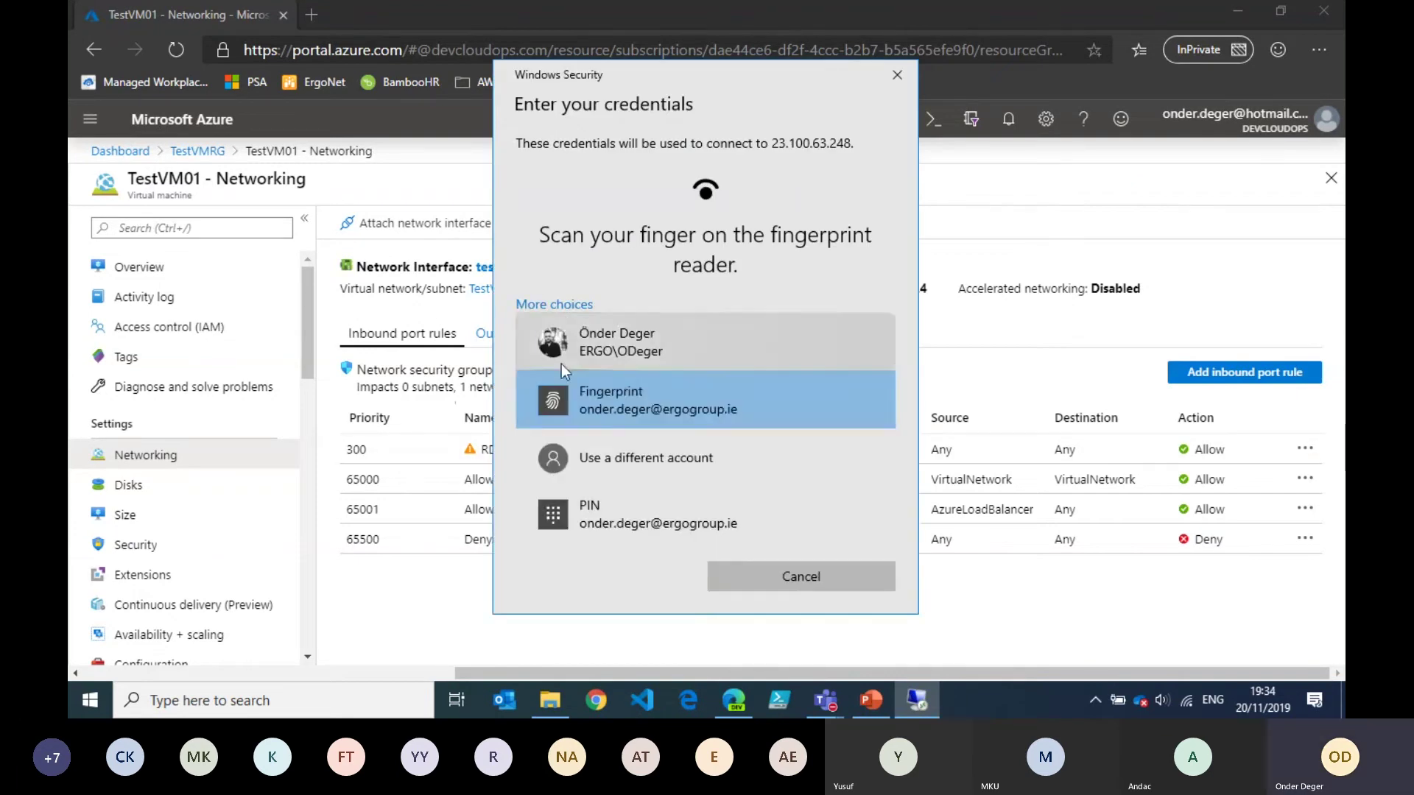
left_click(647, 464)
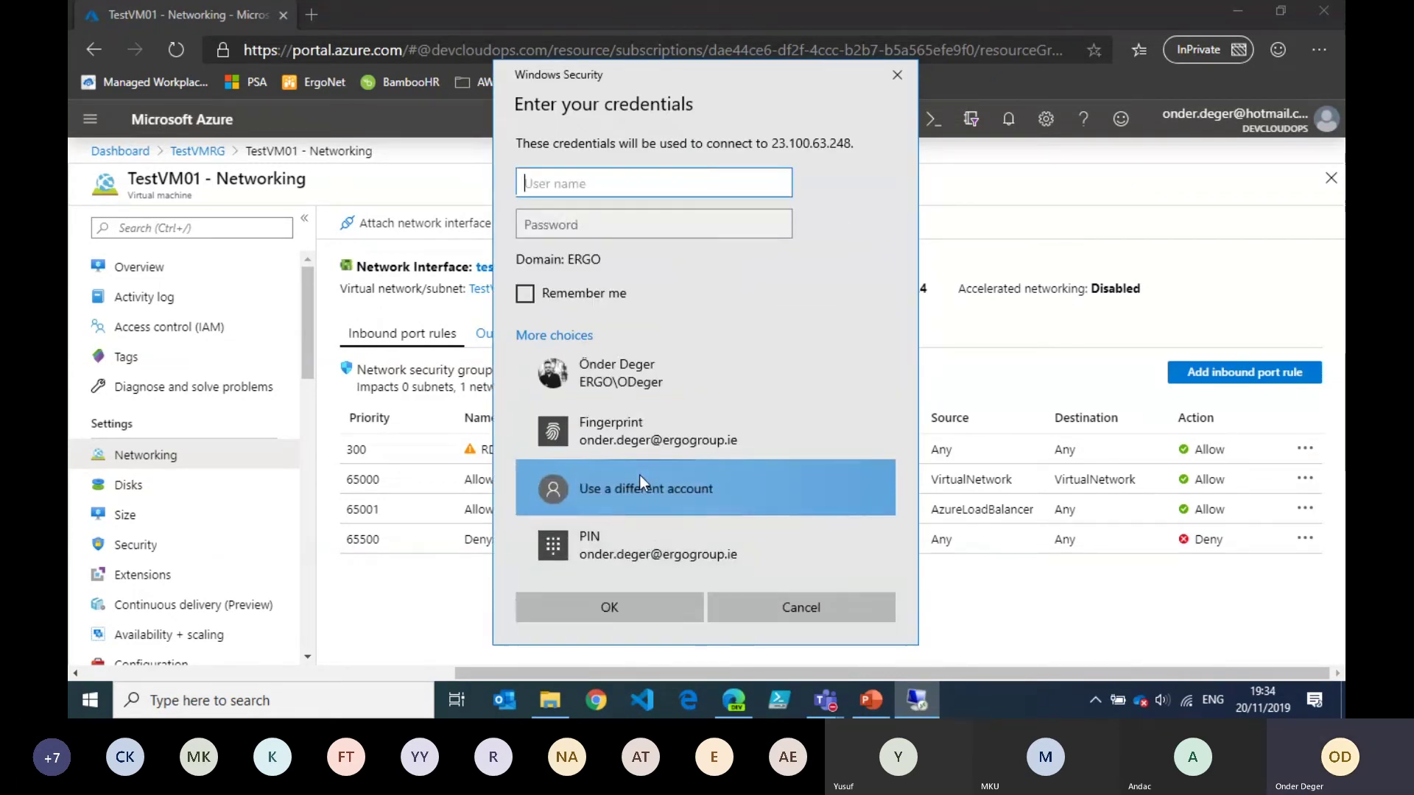
type("adm")
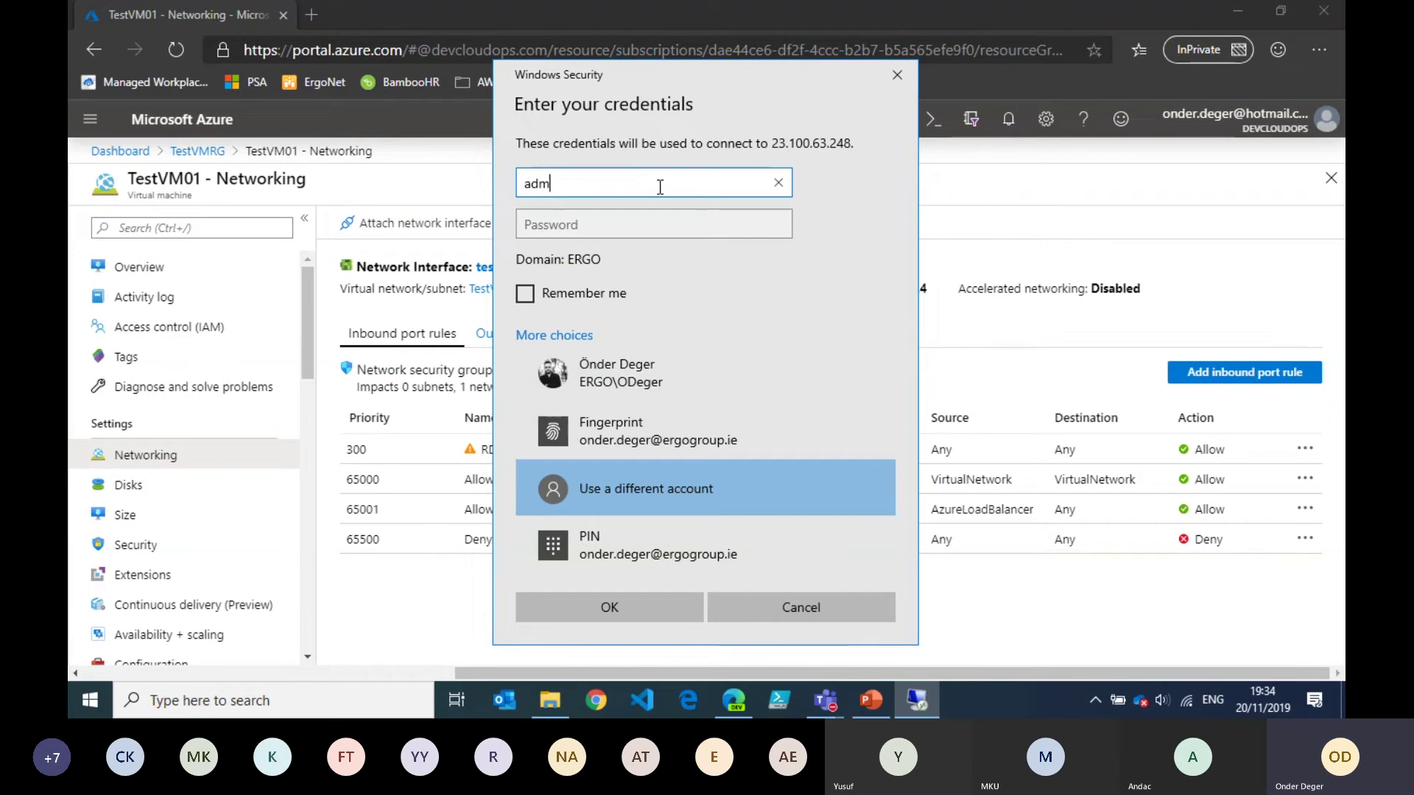
type("inonder")
key("Tab")
type("*************")
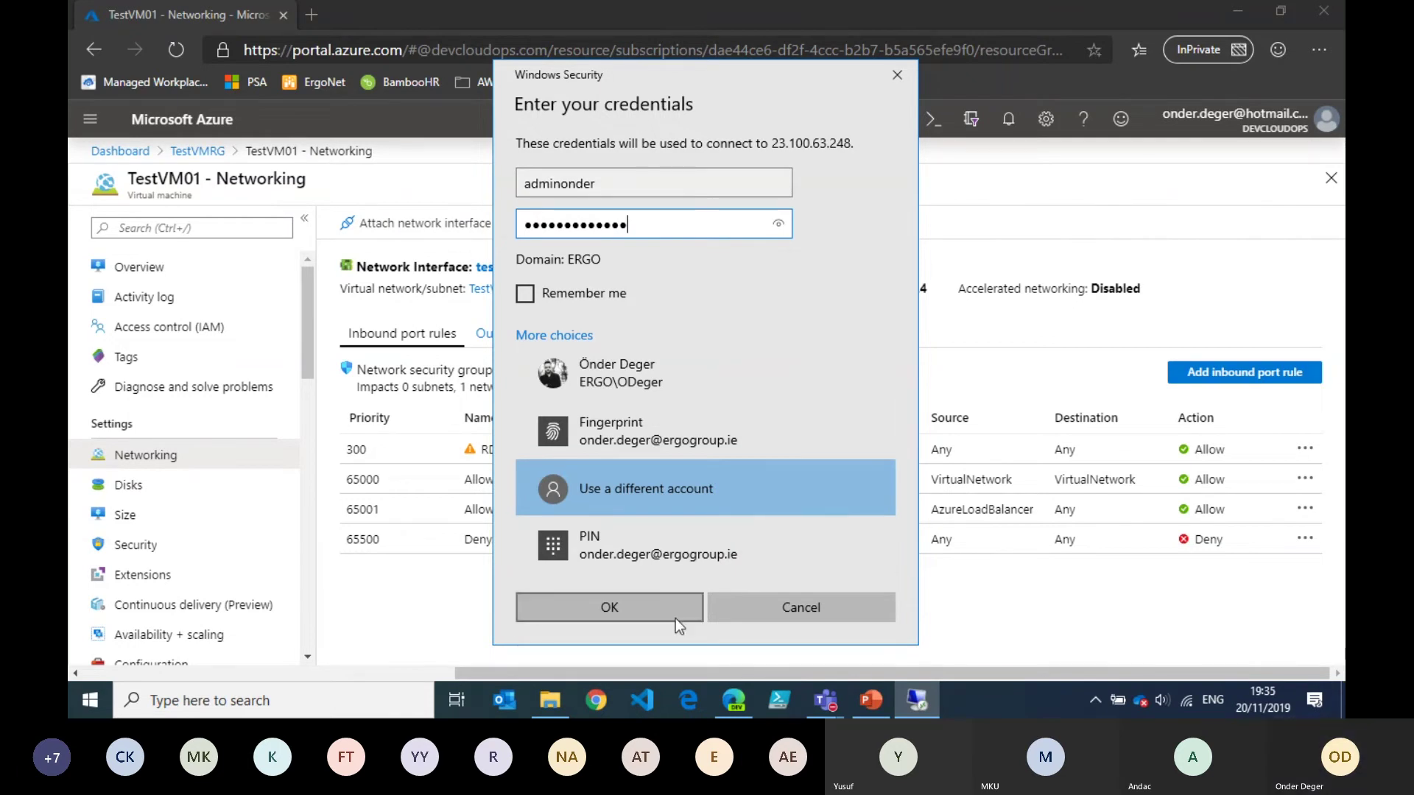
left_click(672, 615)
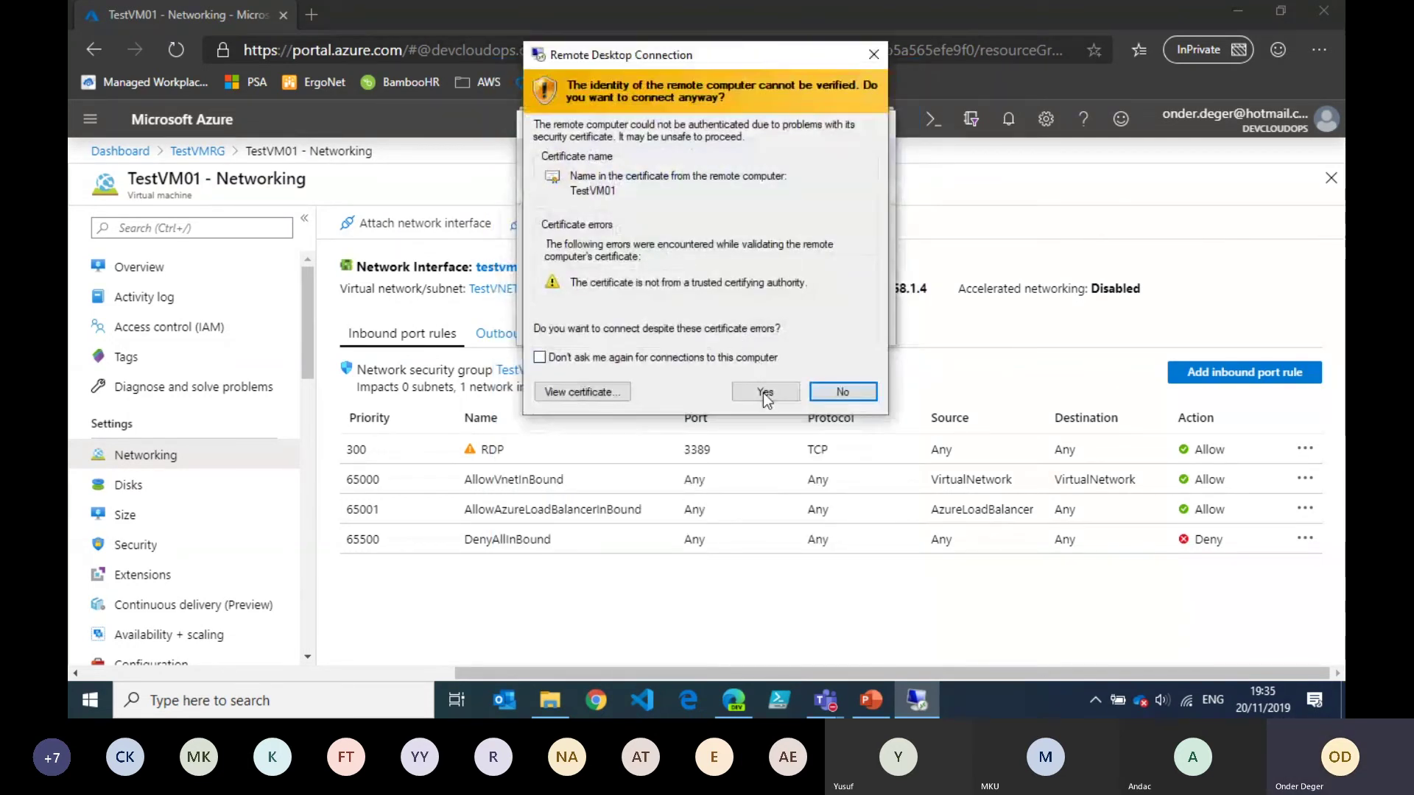
left_click(761, 392)
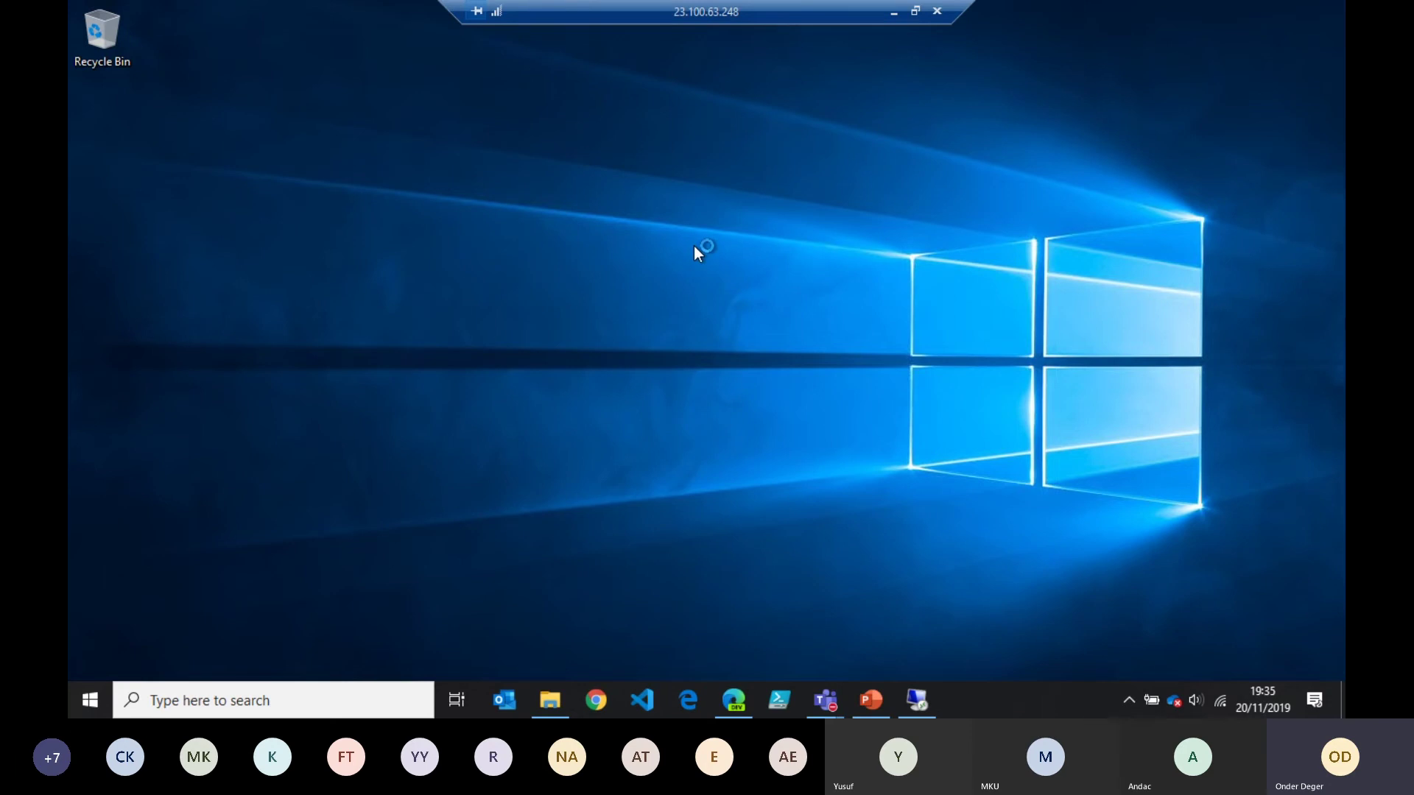
On the remote server, launch compmgmt.msc from the Run prompt to open Computer Management.
key("super")
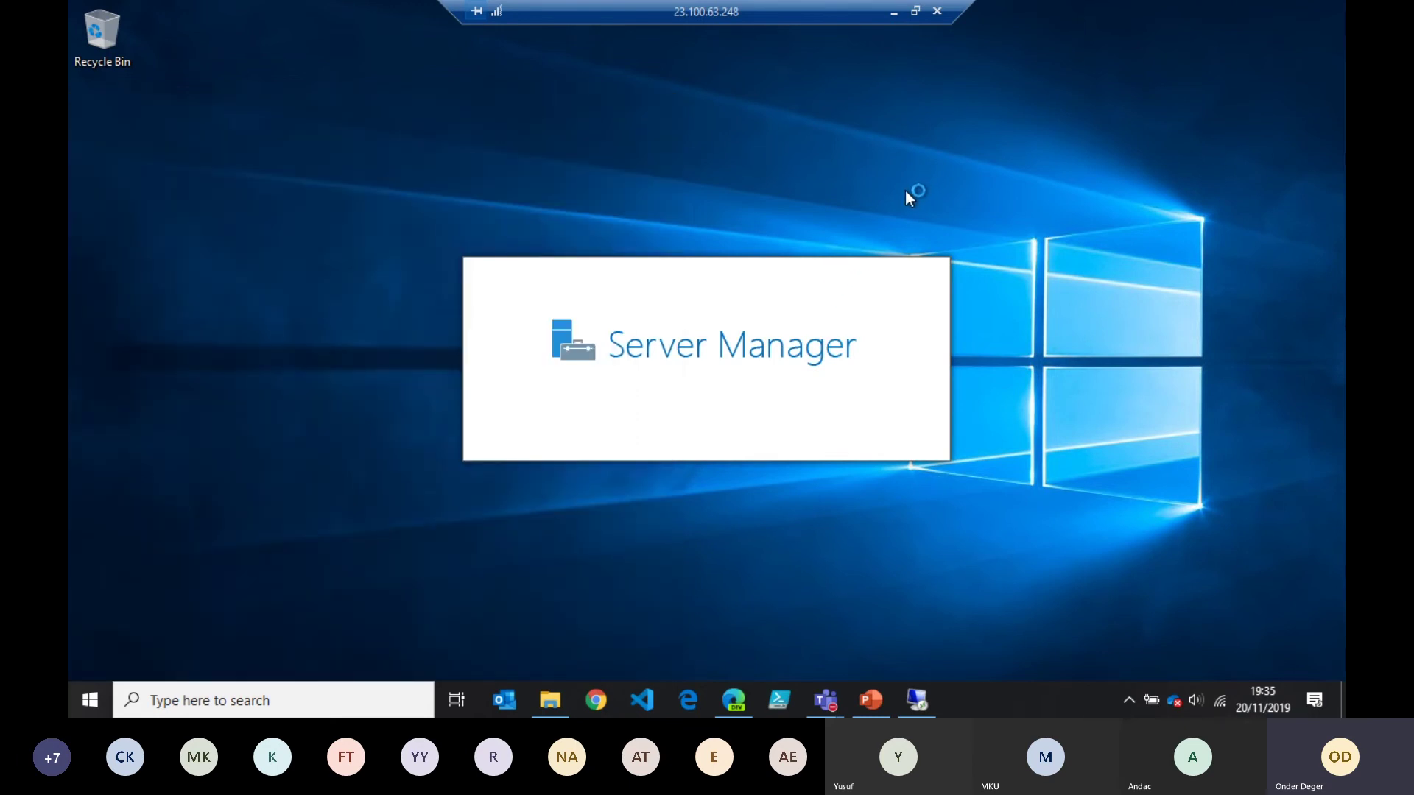
key("super")
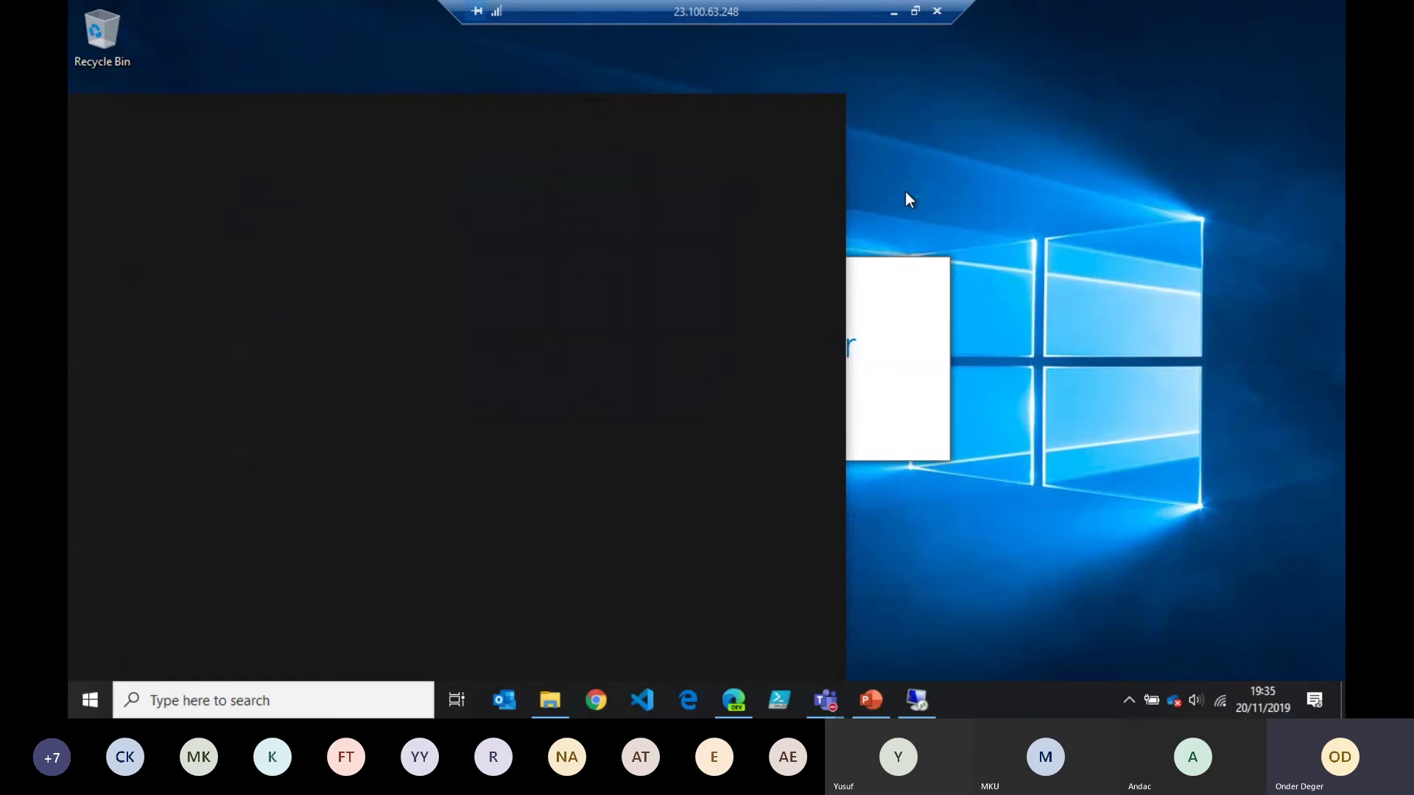
type("run")
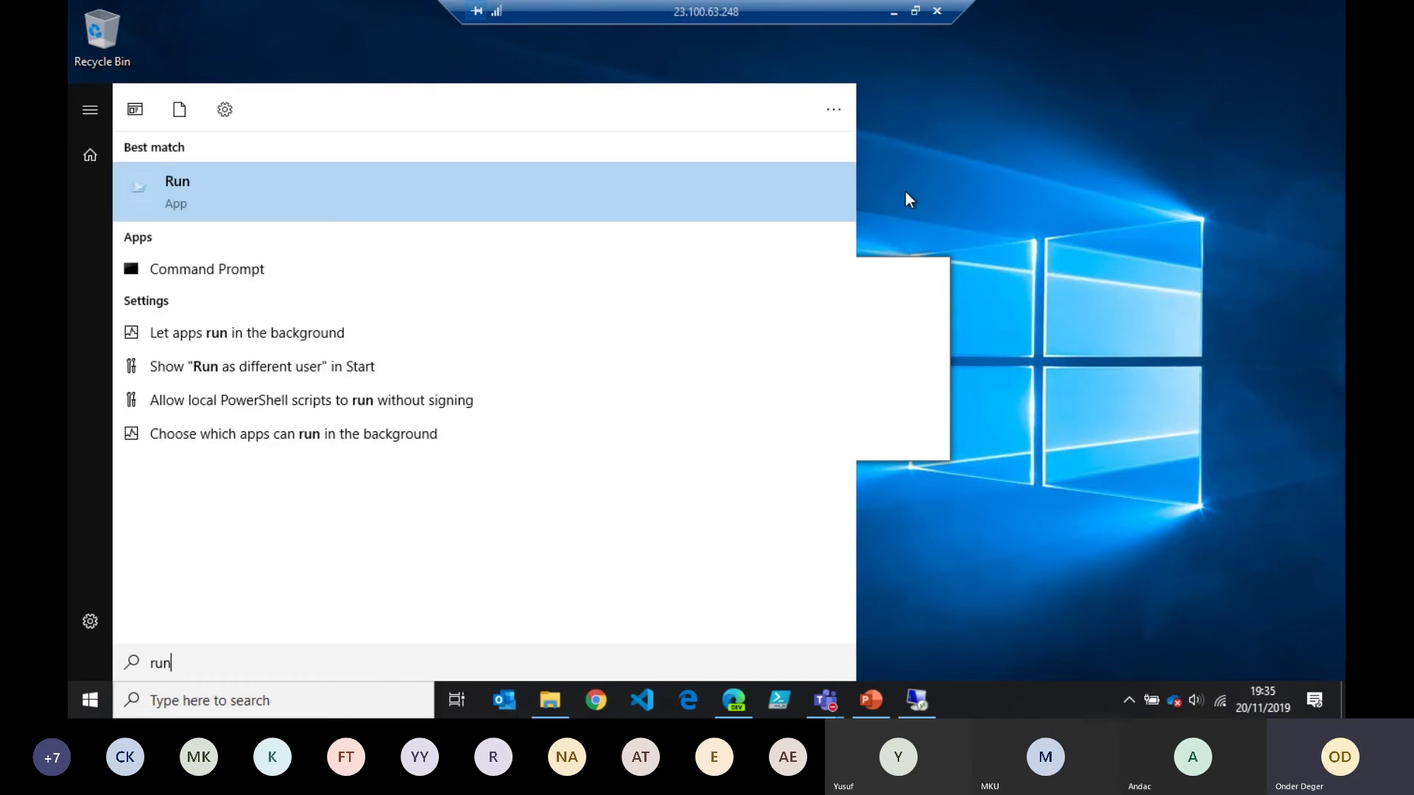
key("Return")
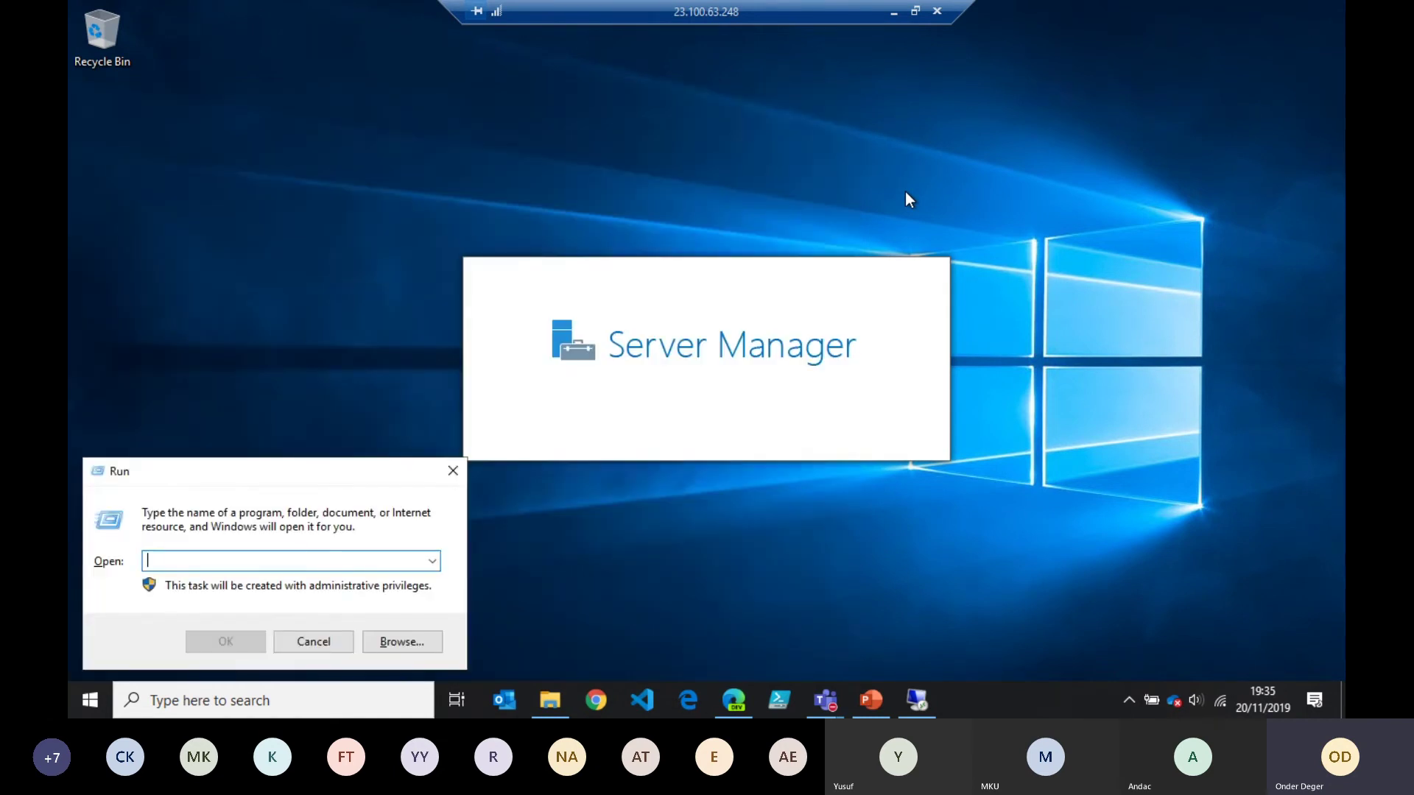
type("compmgmt")
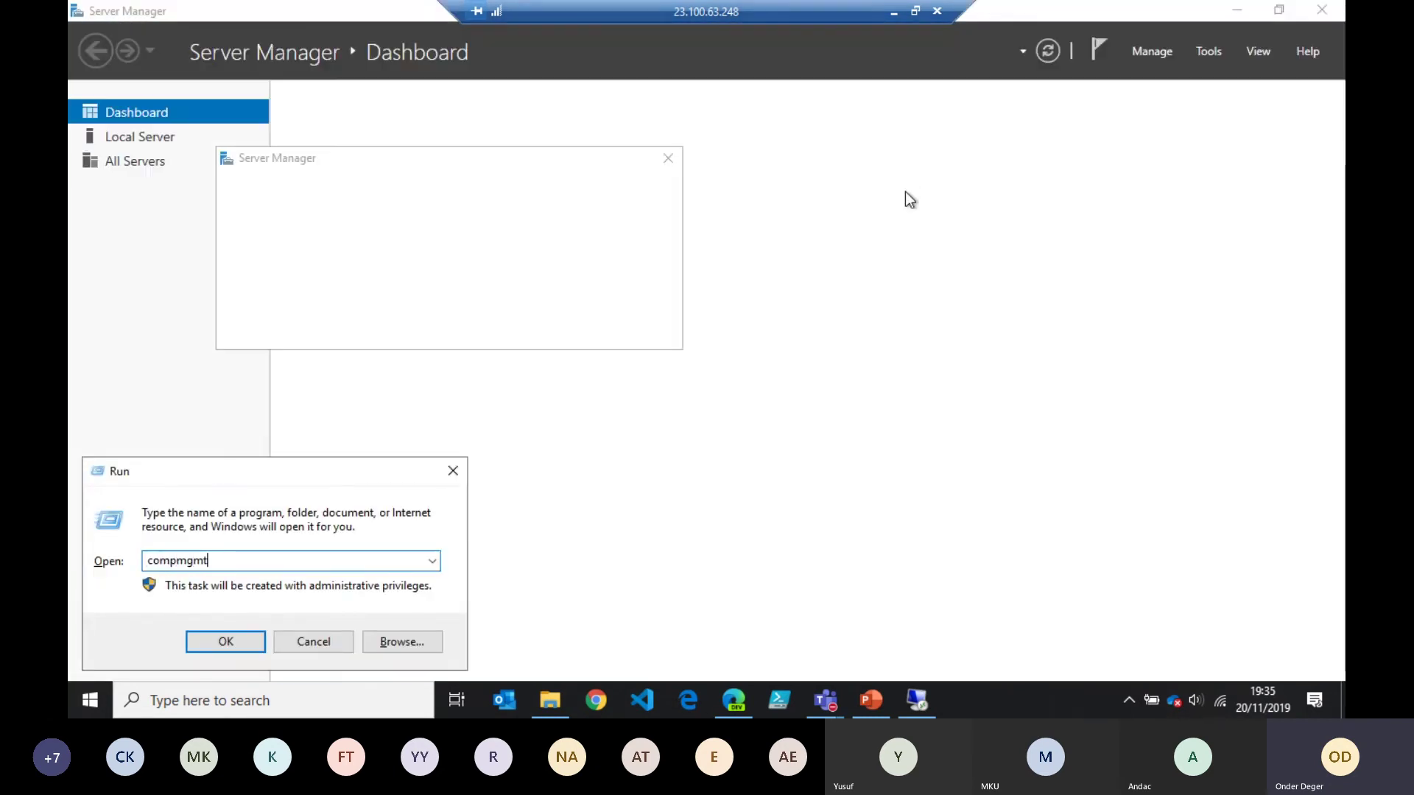
type(".msc")
key("Return")
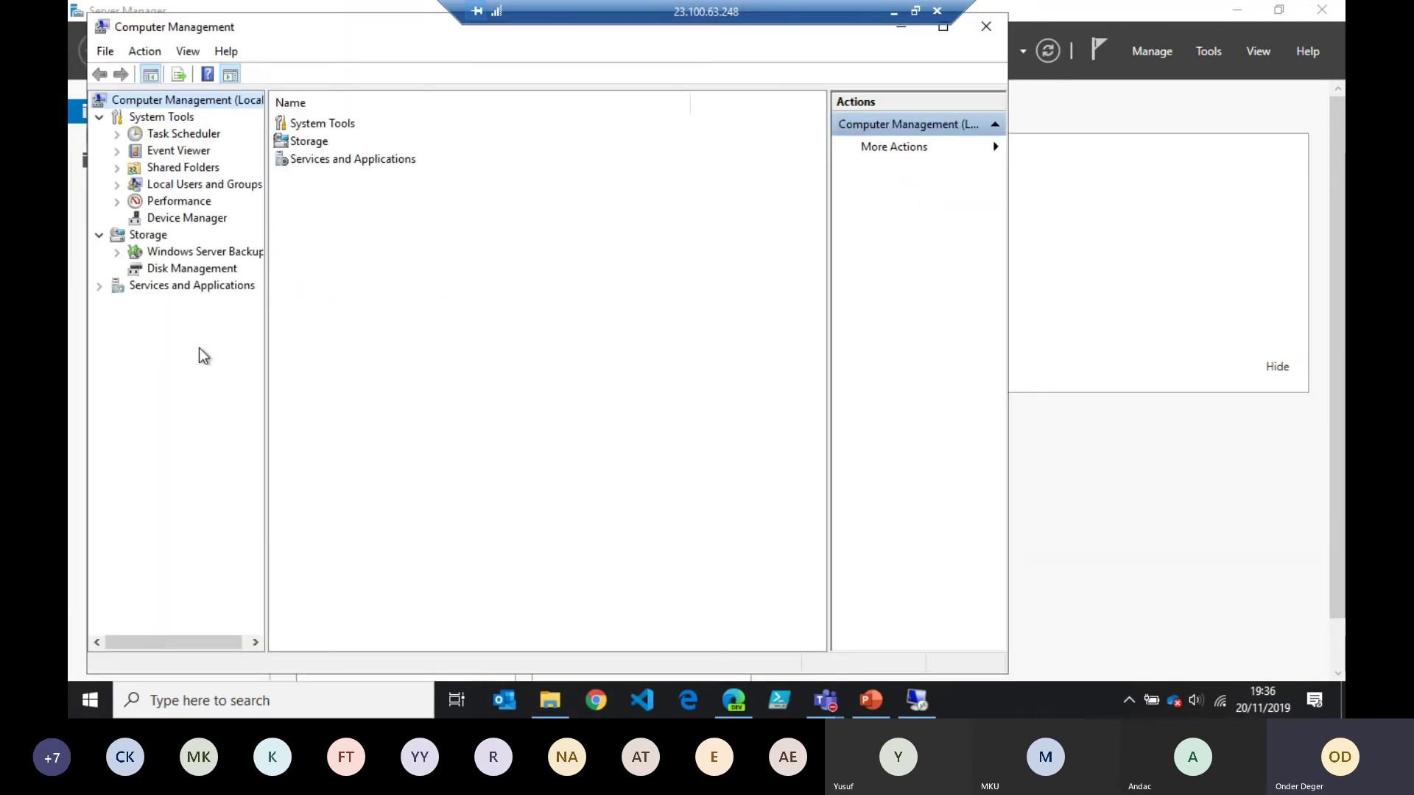
Initialize Disk 2 as MBR and create a full-size NTFS quick-formatted simple volume on it.
left_click(186, 270)
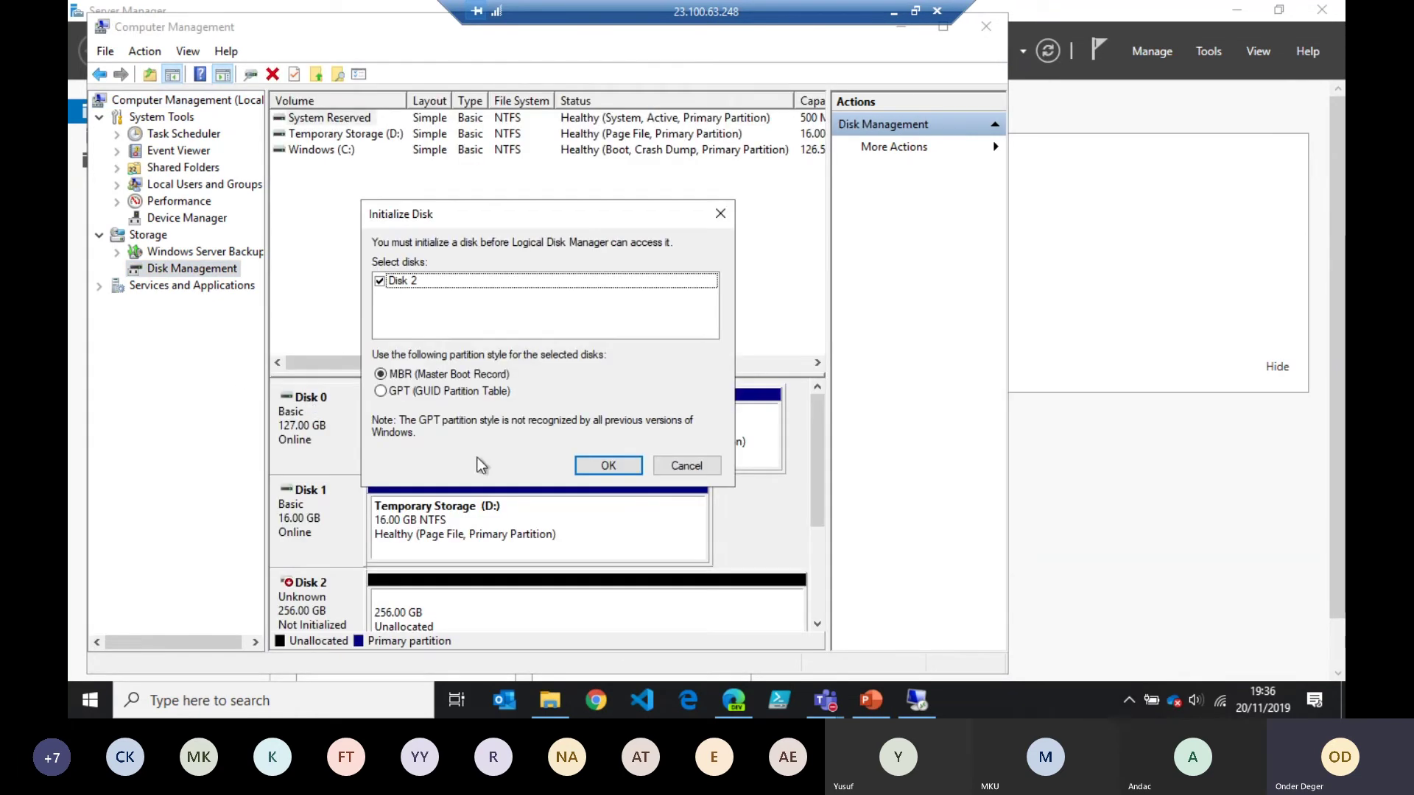
left_click(610, 464)
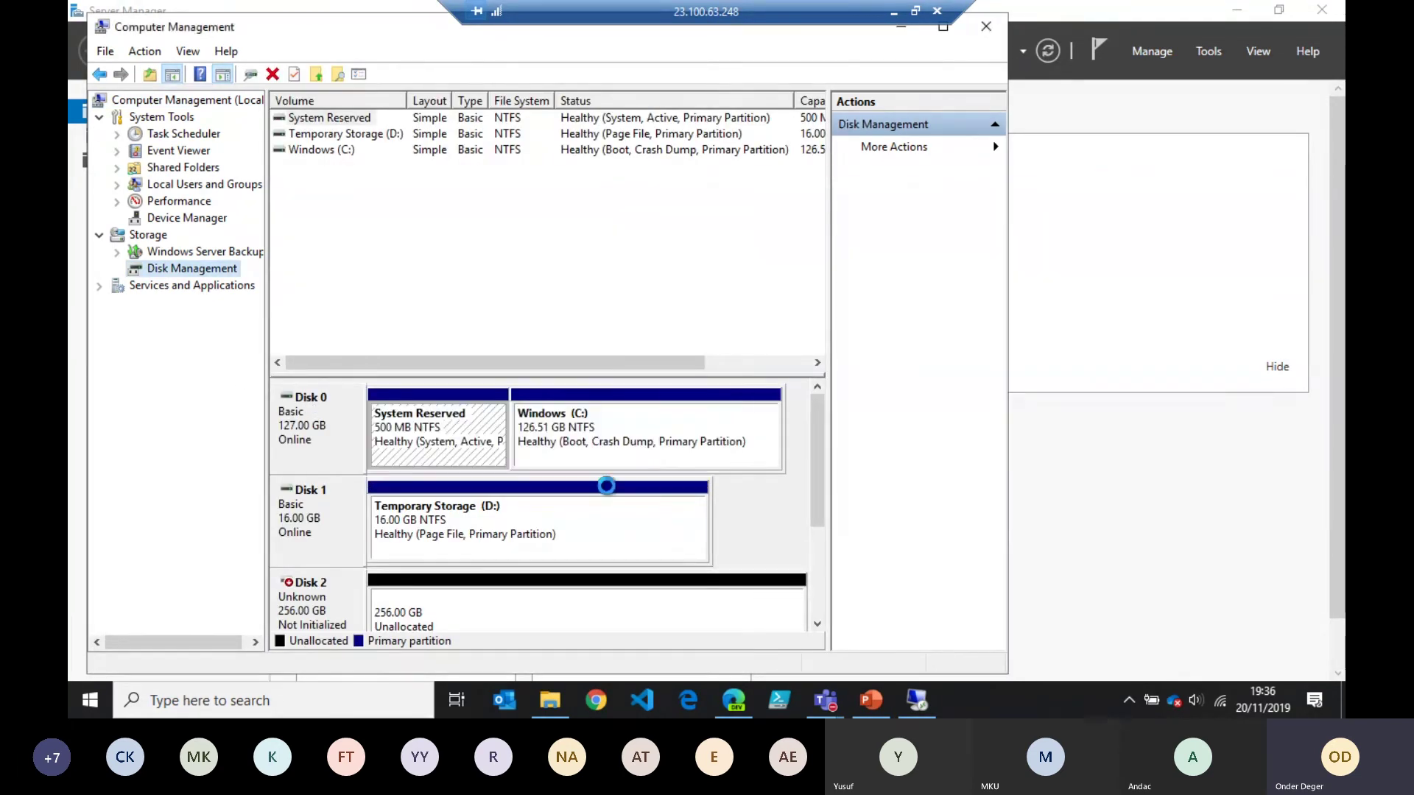
right_click(541, 616)
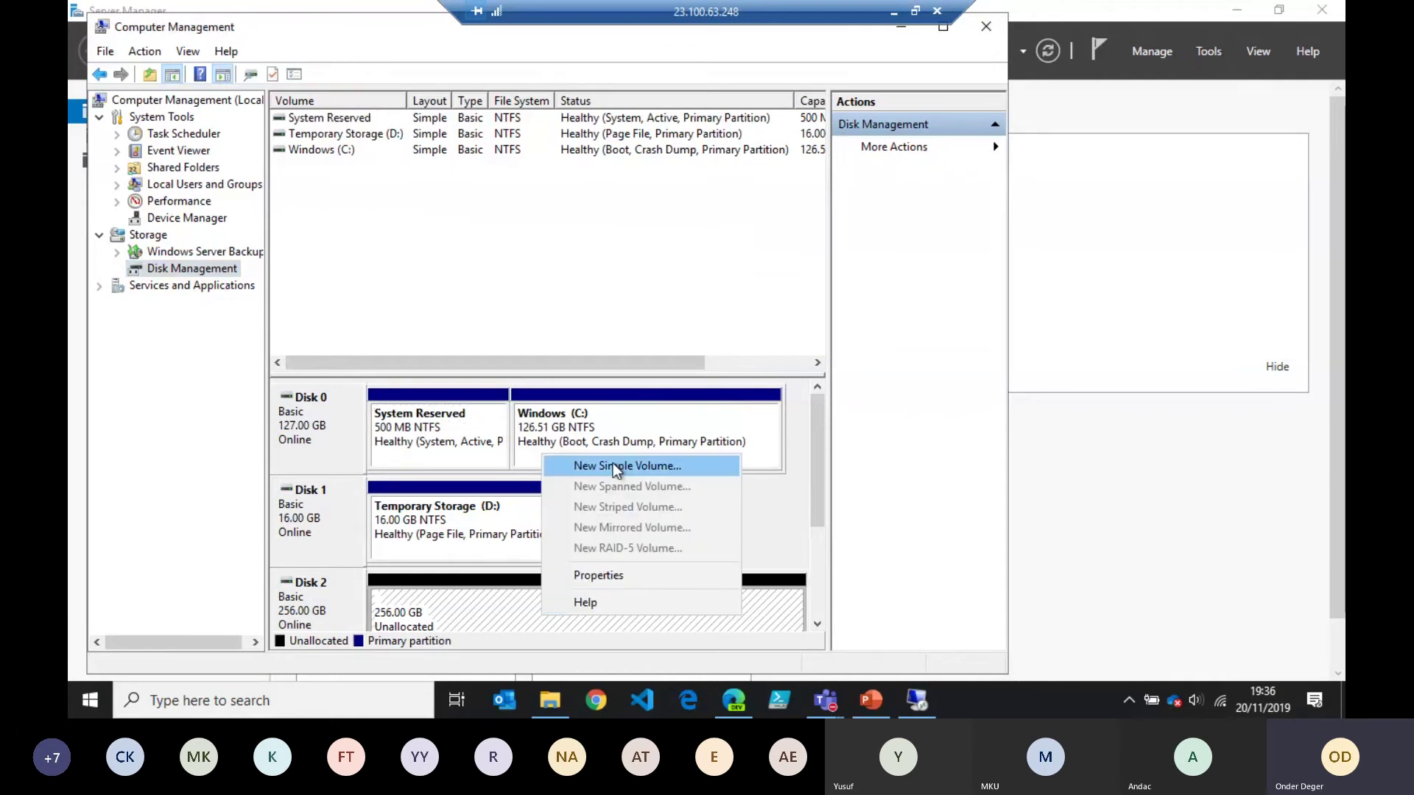
left_click(613, 462)
left_click(644, 454)
left_click(643, 454)
left_click(643, 453)
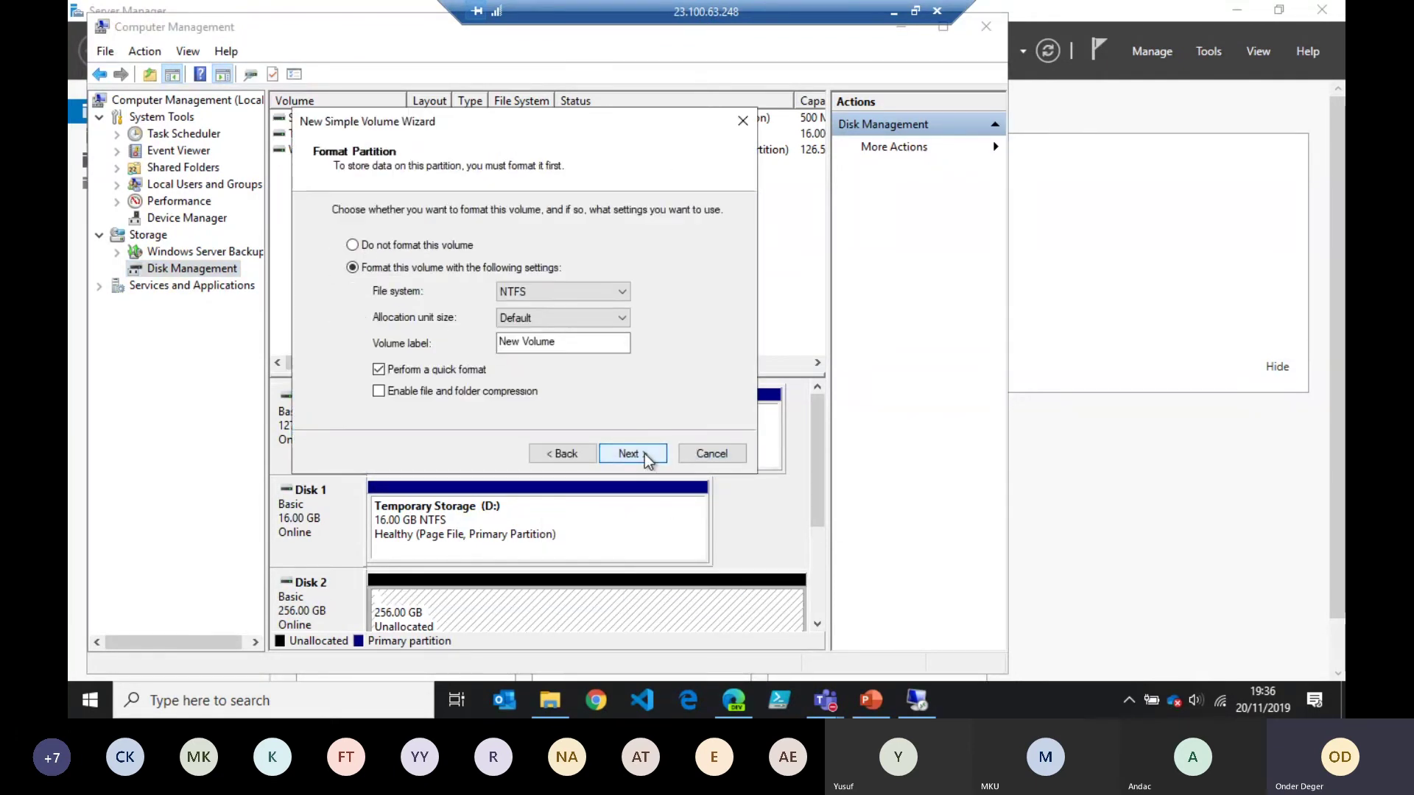
left_click(644, 454)
left_click(643, 453)
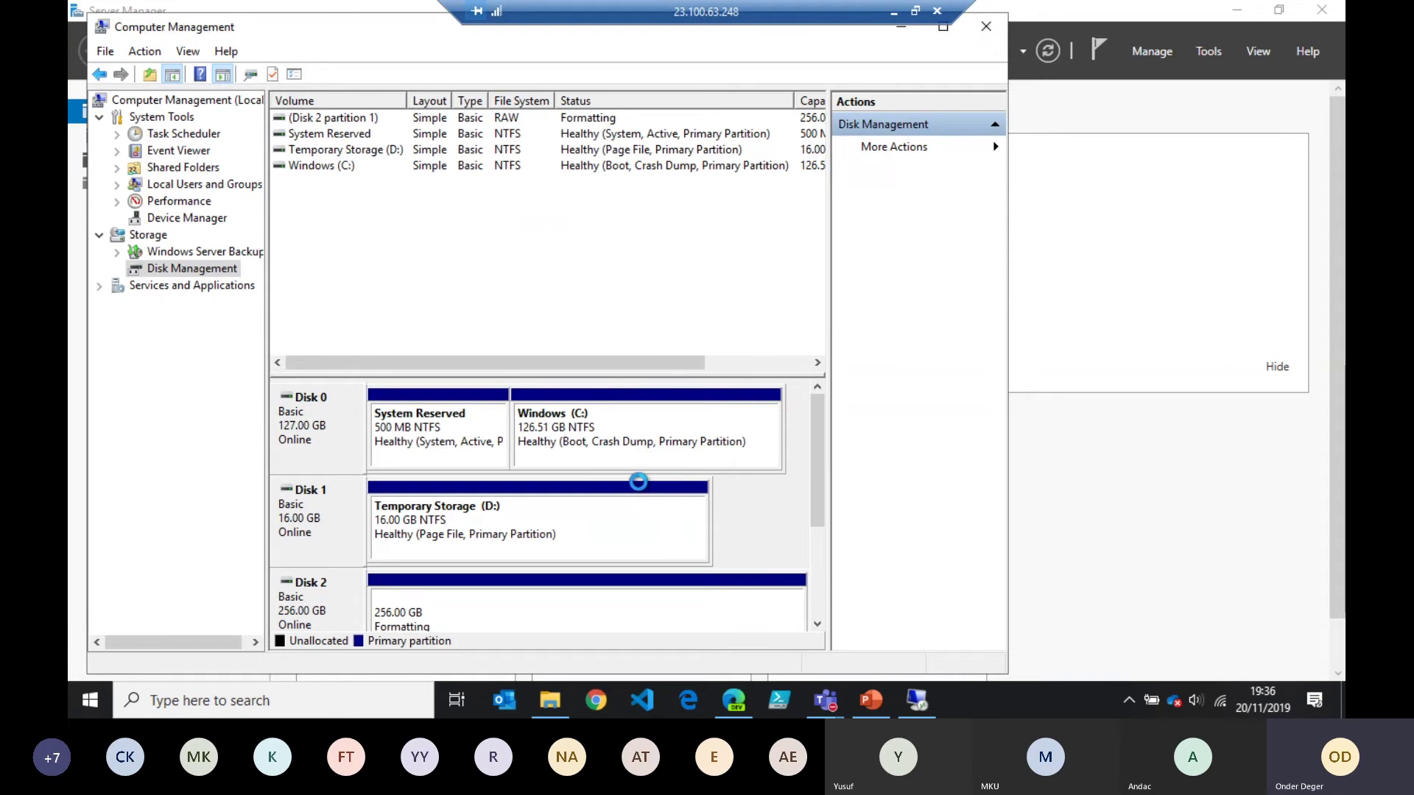
Open drive C: in File Explorer from the Run prompt.
key("super")
type("run")
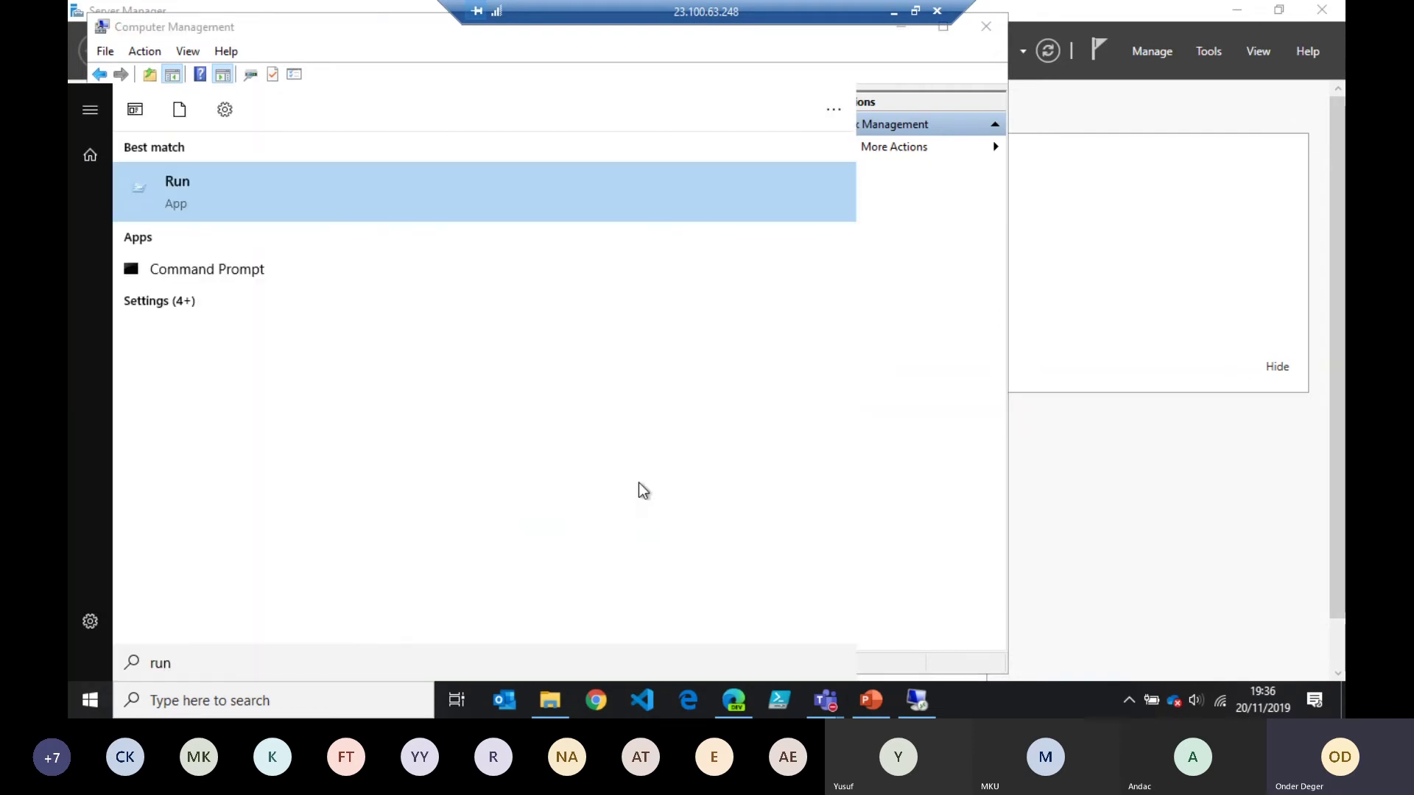
key("Return")
type("c")
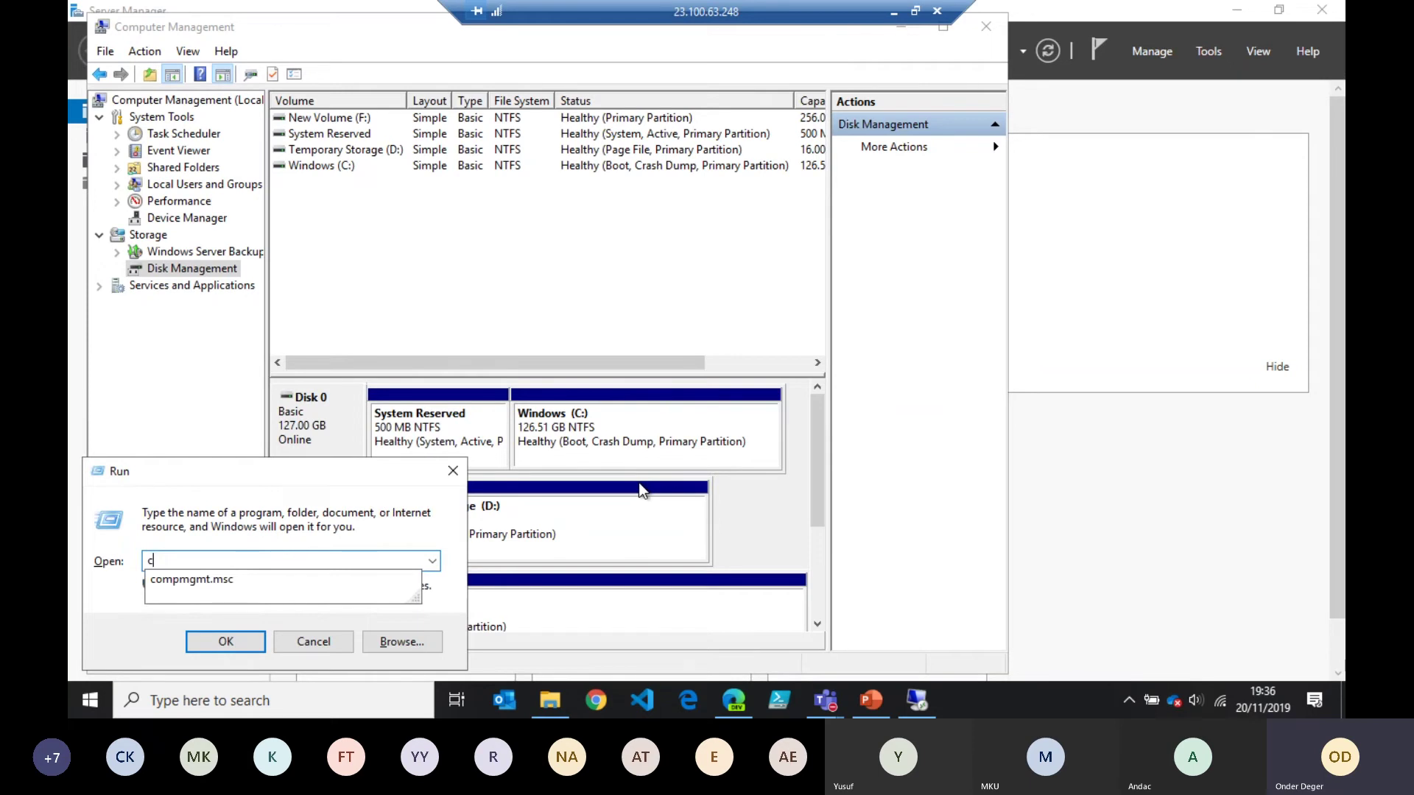
type(":")
key("Return")
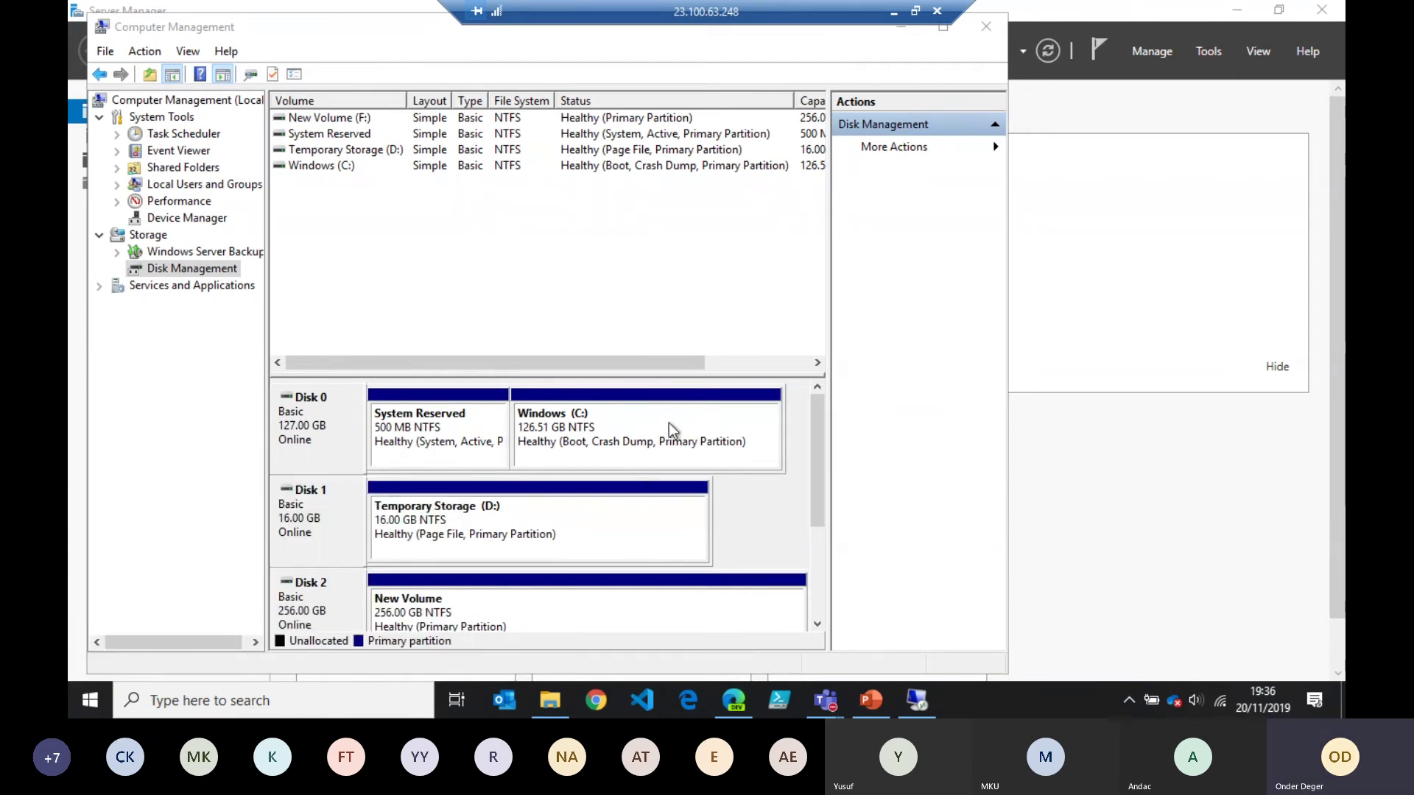
Show This PC and compare the C:, D: and new New Volume (F:) drives.
left_click(356, 138)
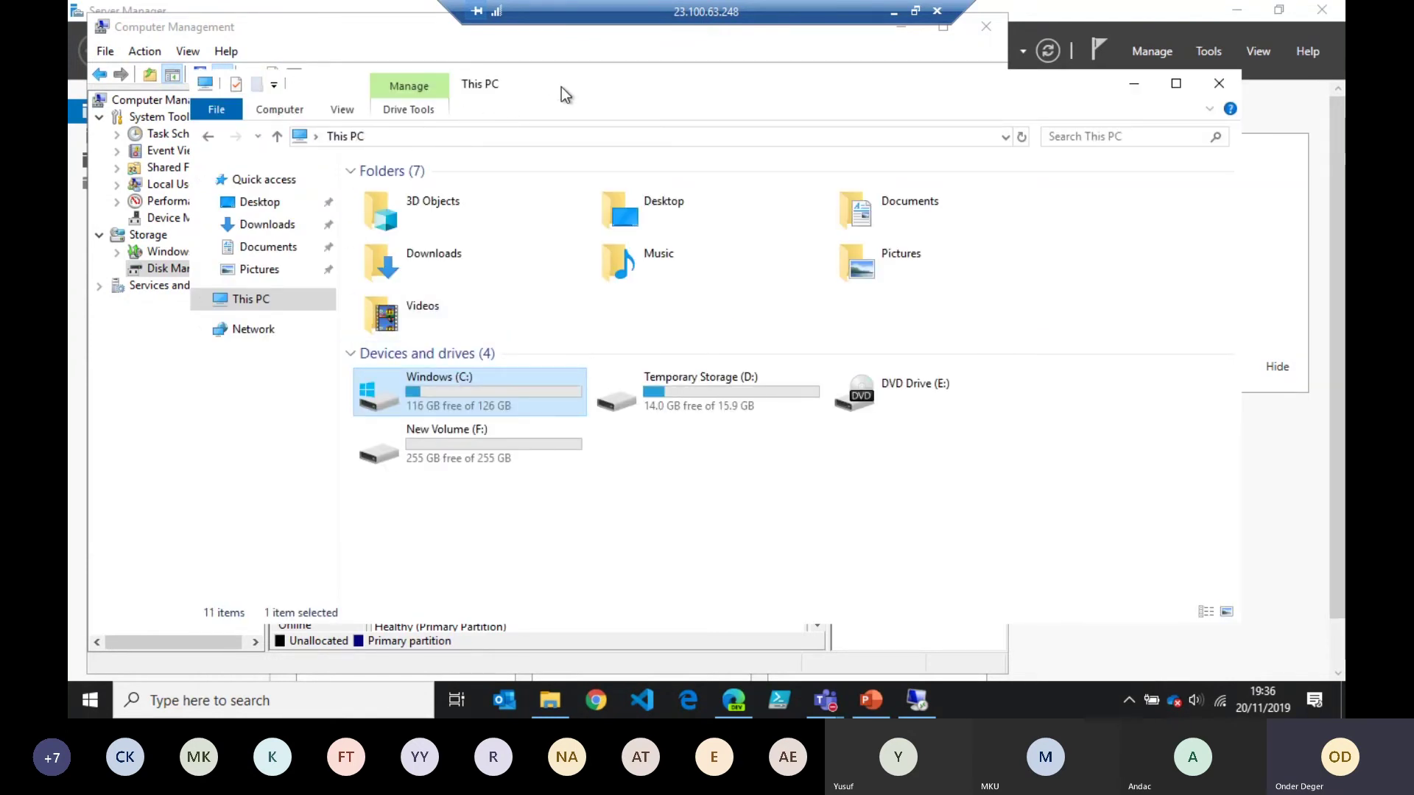
left_click_drag(562, 87, 579, 65)
left_click(704, 381)
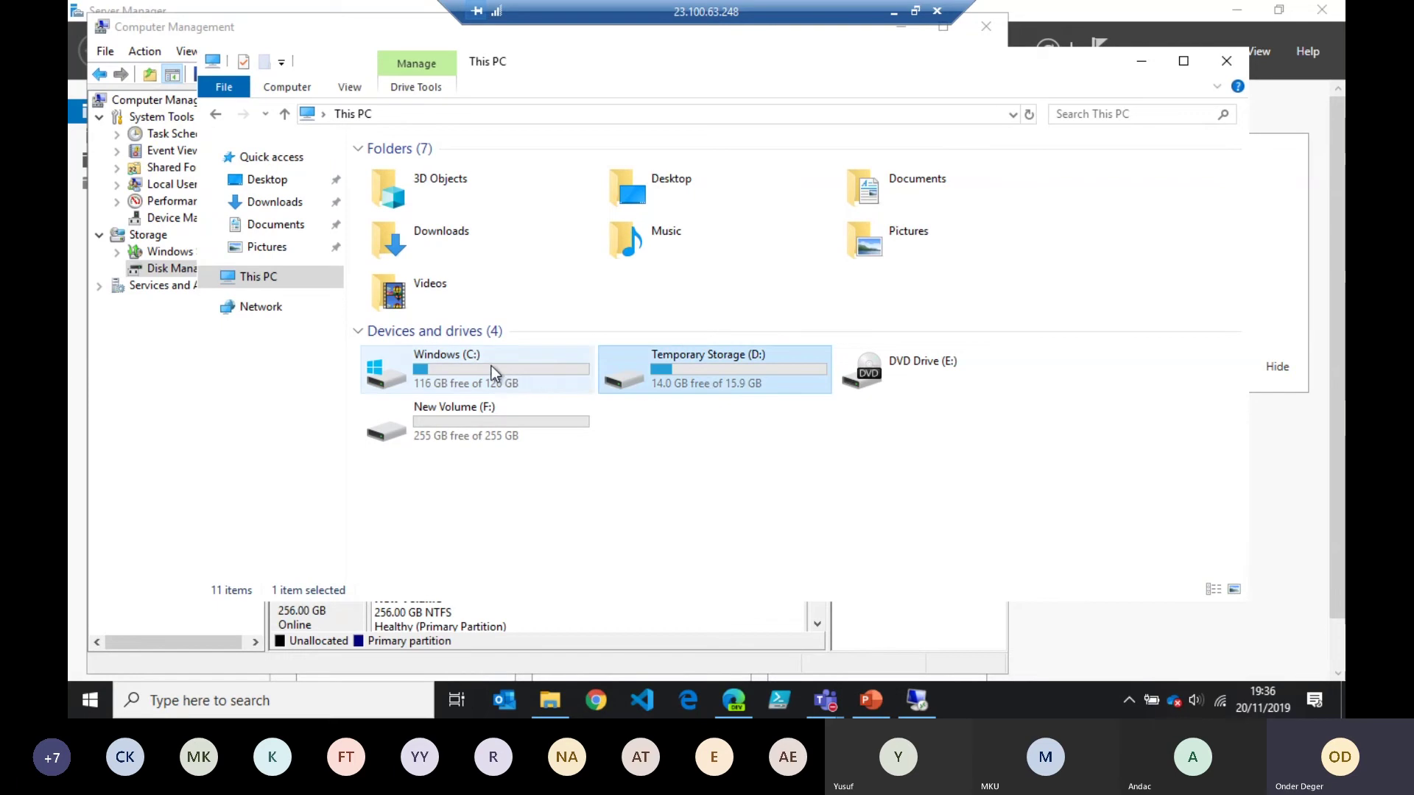
left_click(525, 425)
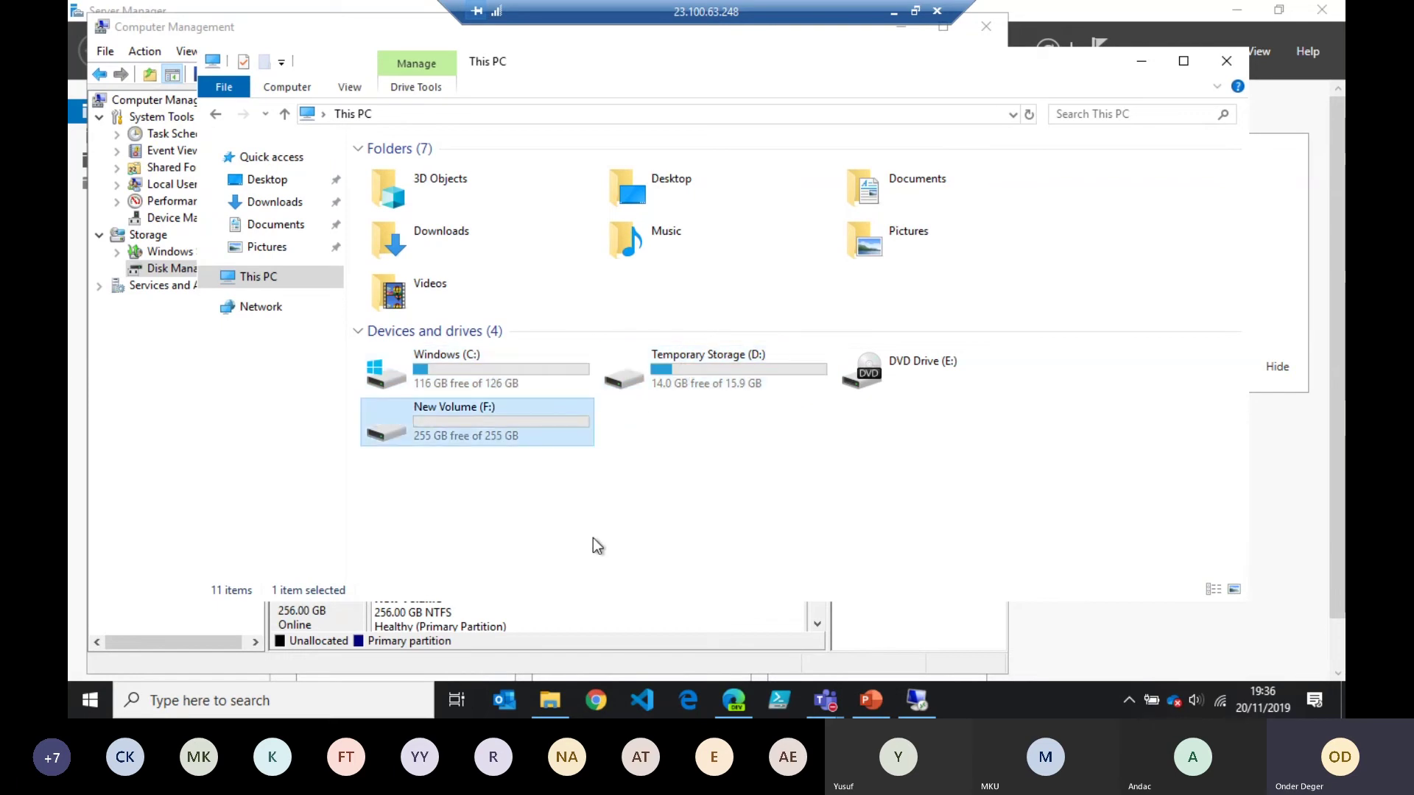
left_click(678, 388)
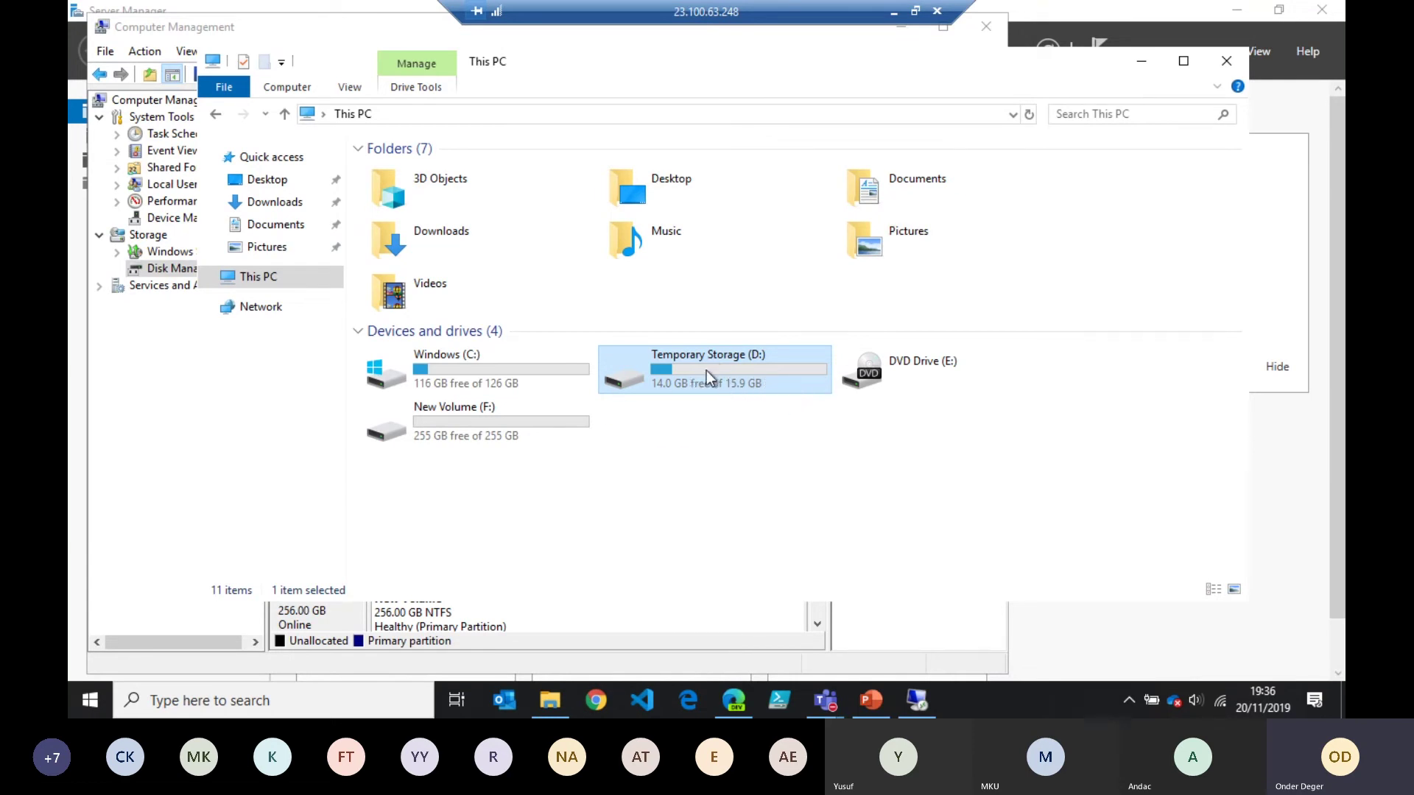
left_click(458, 409)
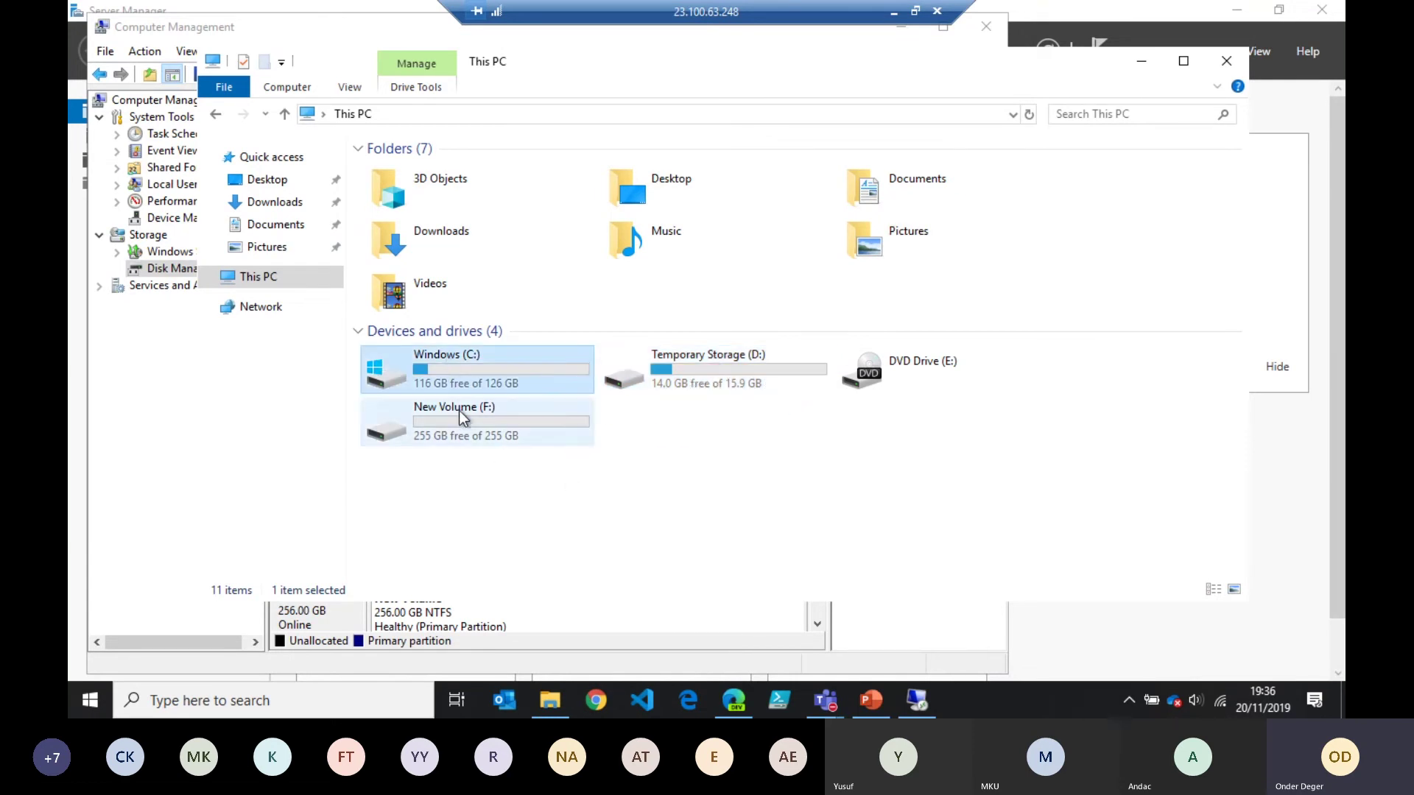
left_click(464, 388)
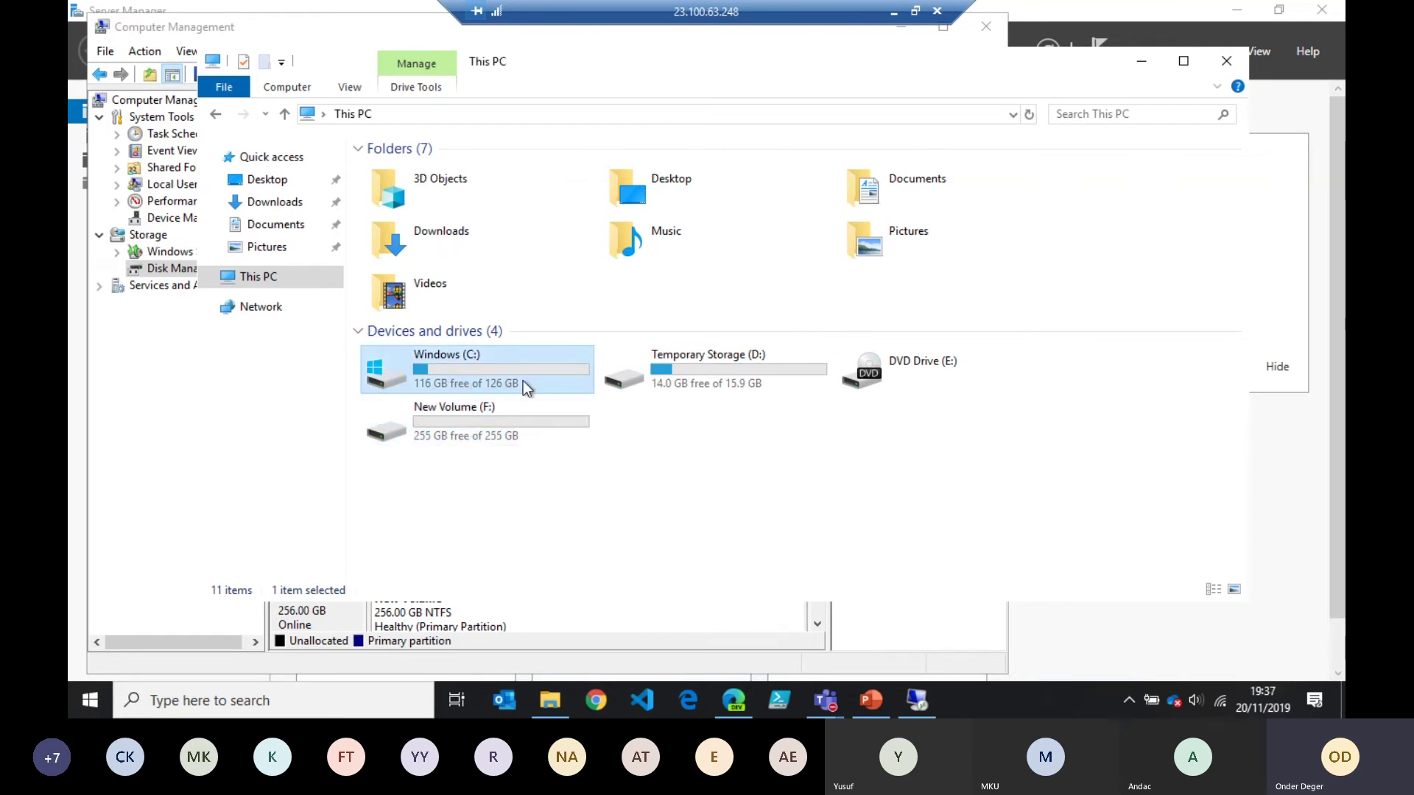
left_click(529, 435)
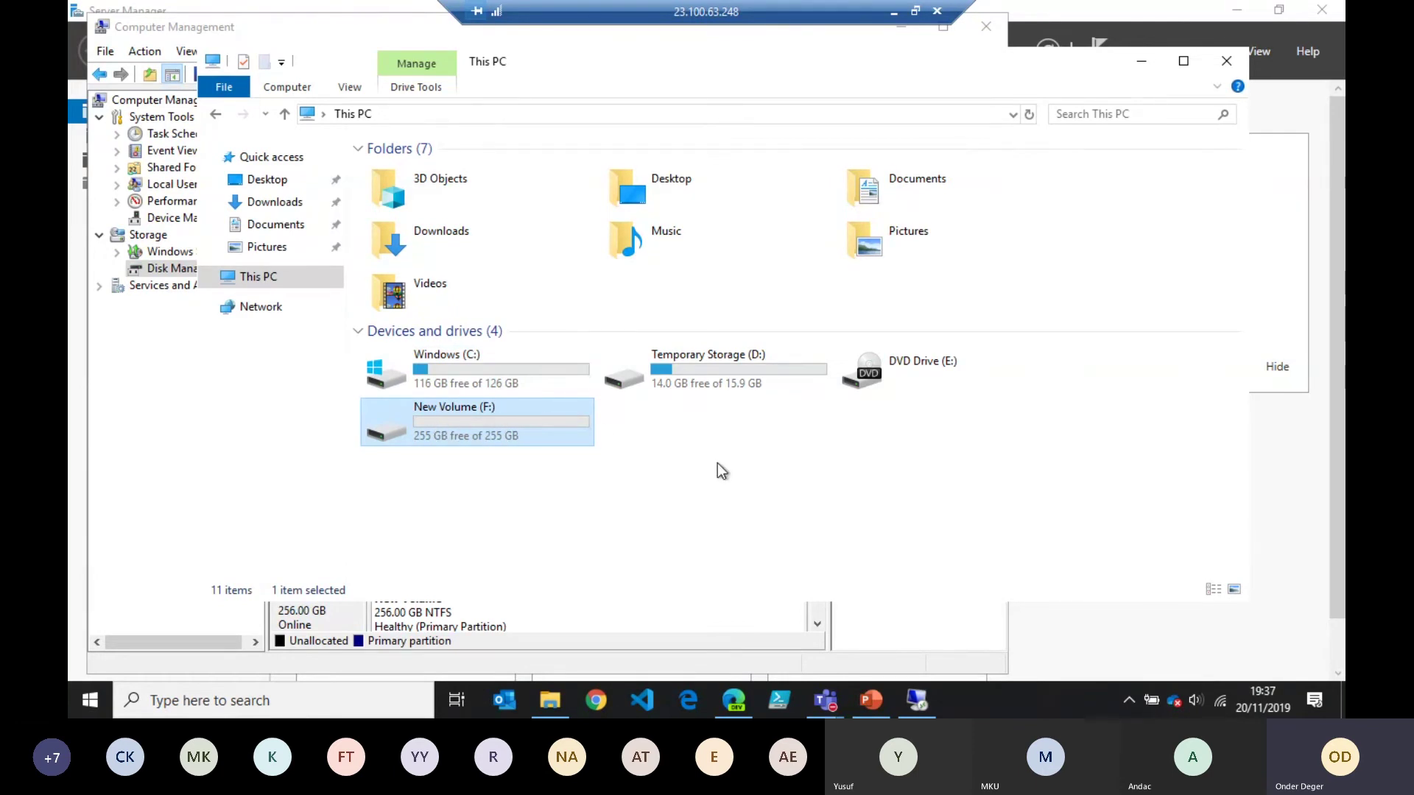
Close File Explorer and Computer Management, dismiss the Admin Center pop-up, and minimize the RDP session.
left_click(1227, 61)
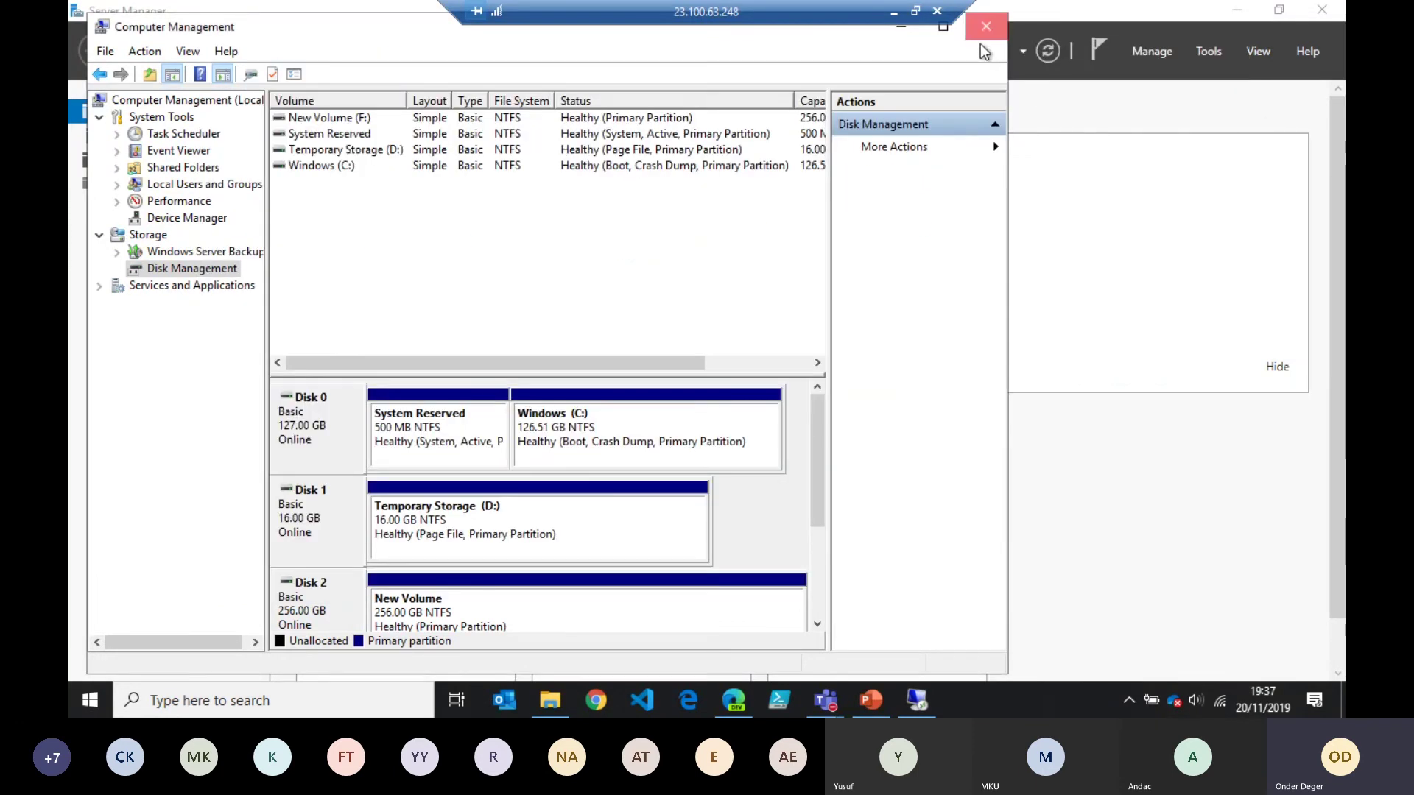
left_click(980, 43)
left_click(663, 148)
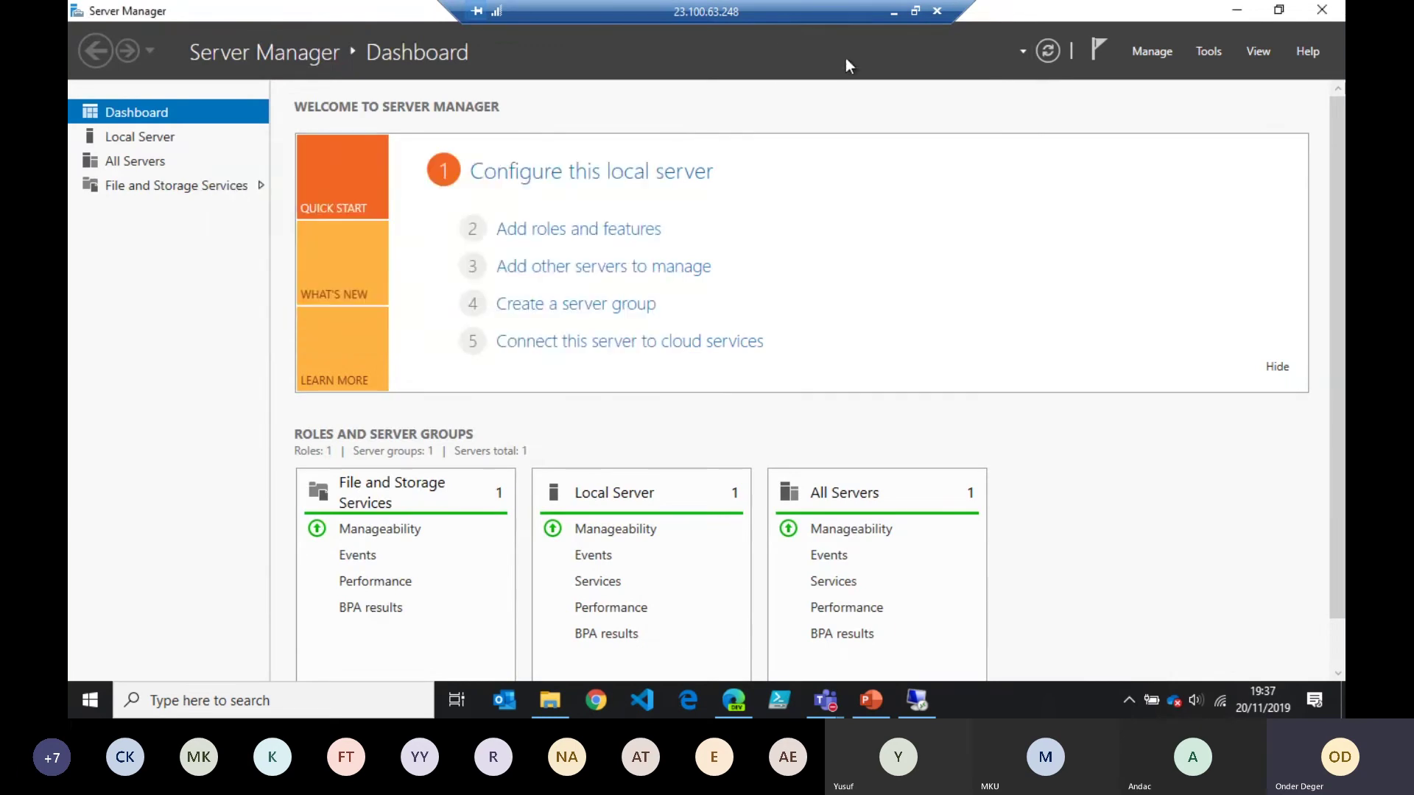
left_click(892, 13)
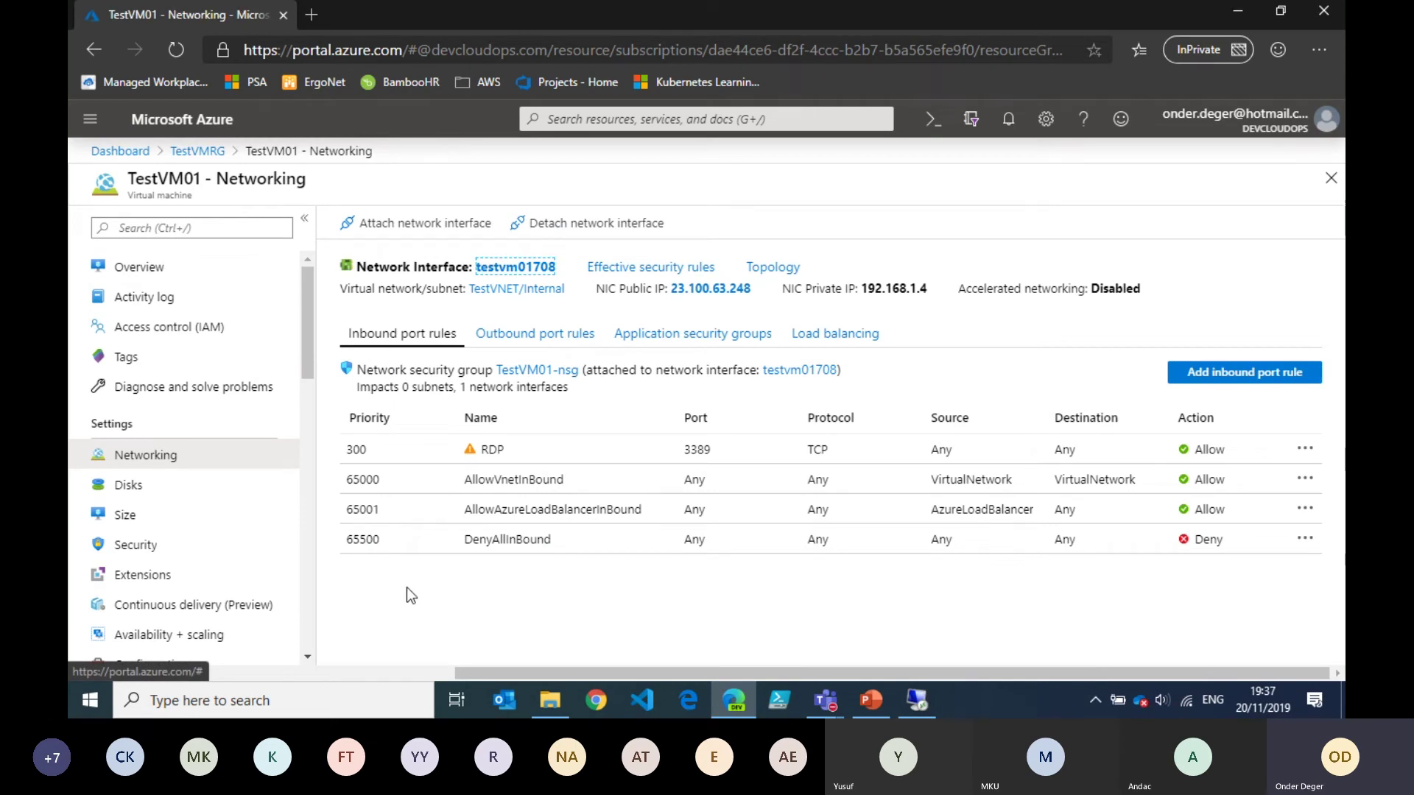
Show PowerPoint slide 15, PowerShell - Example (Part 1), and highlight the $cred = Get-Credential line.
left_click(872, 700)
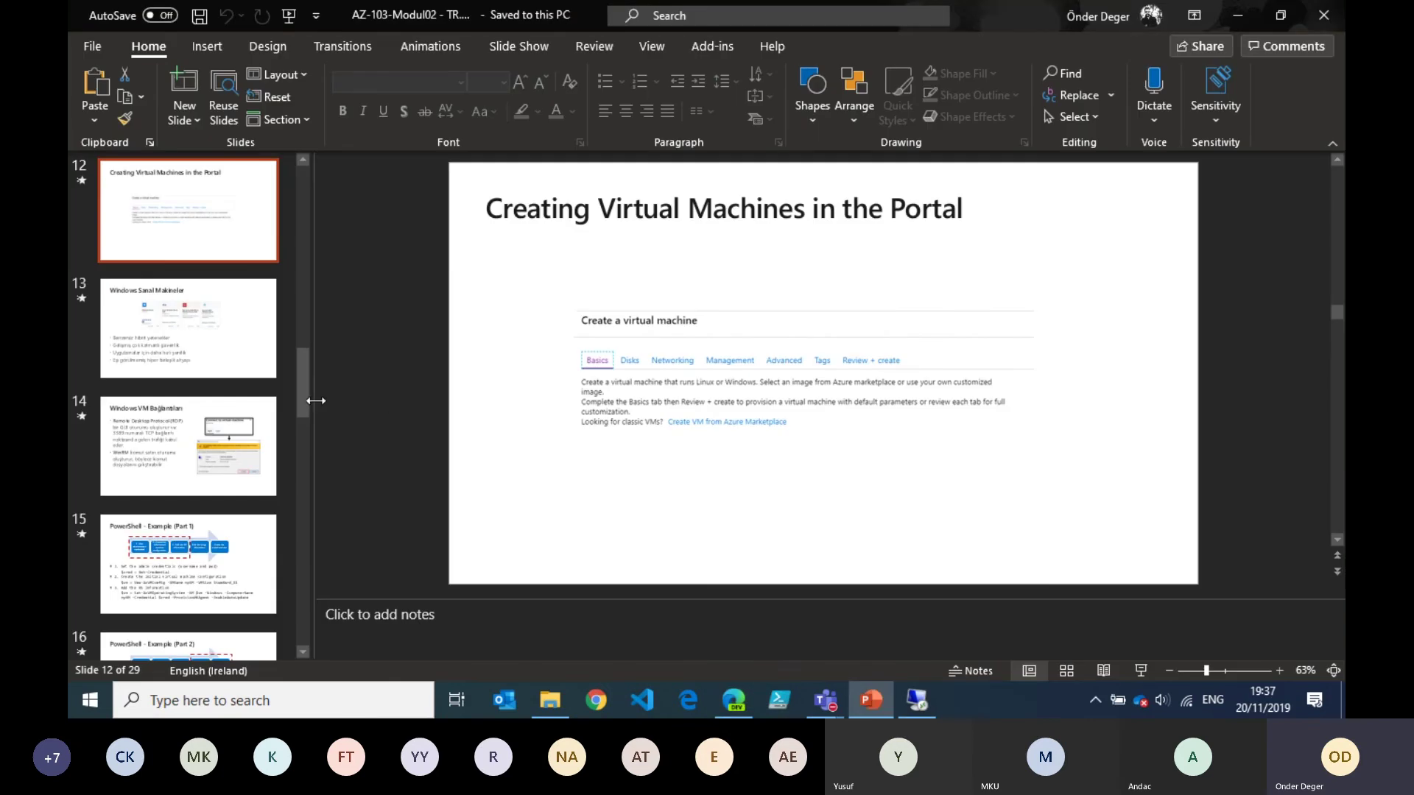
scroll(195, 436, "down", 1)
left_click(239, 505)
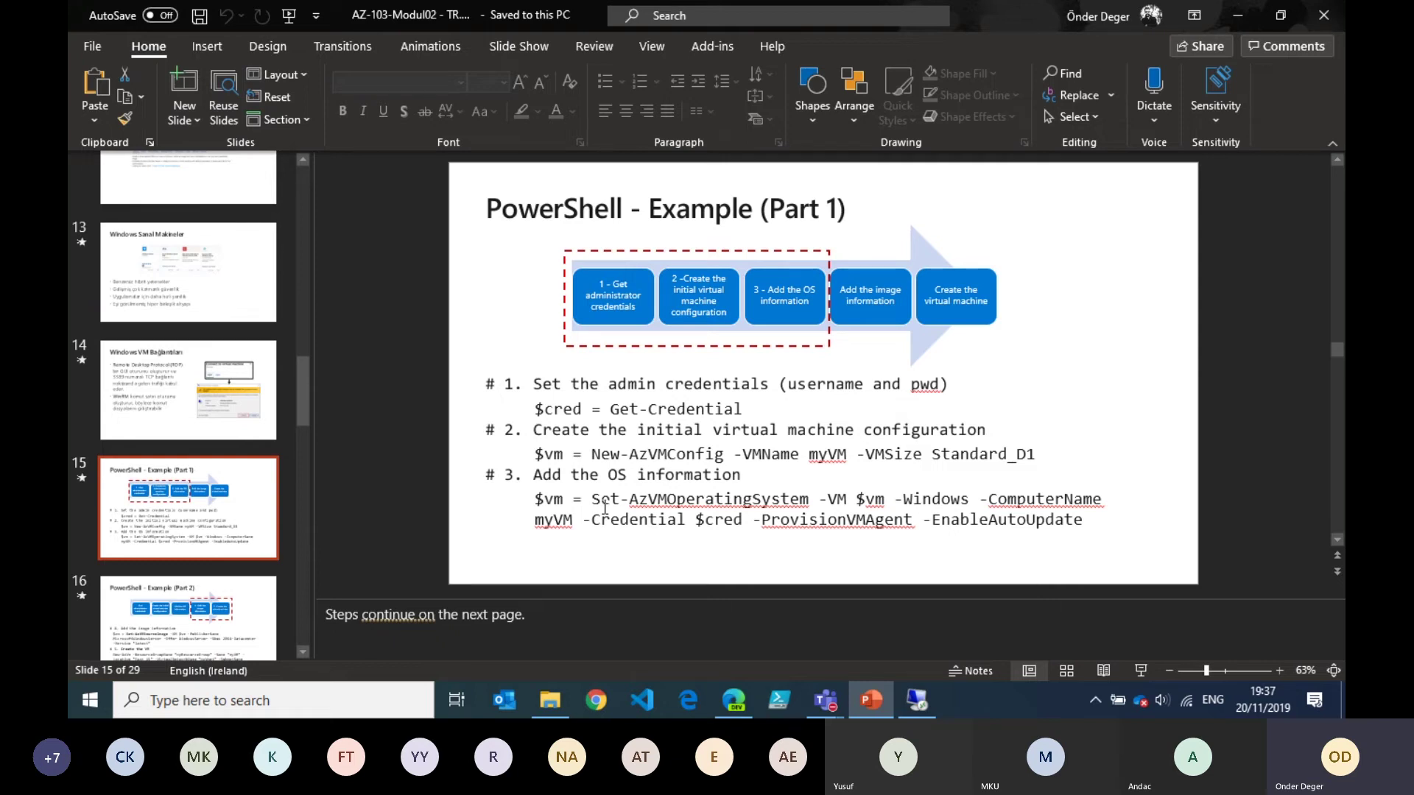
double_click(590, 407)
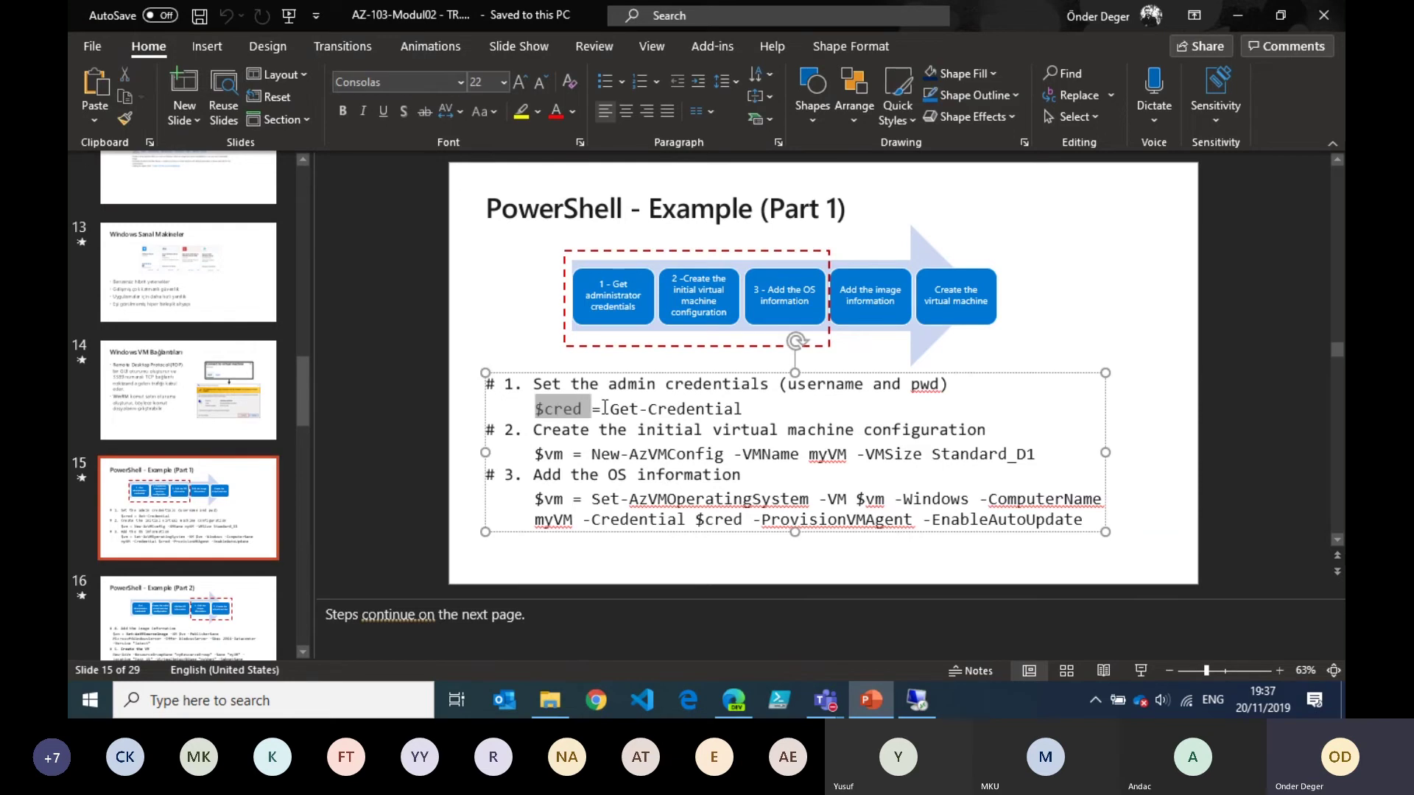
left_click_drag(604, 407, 749, 409)
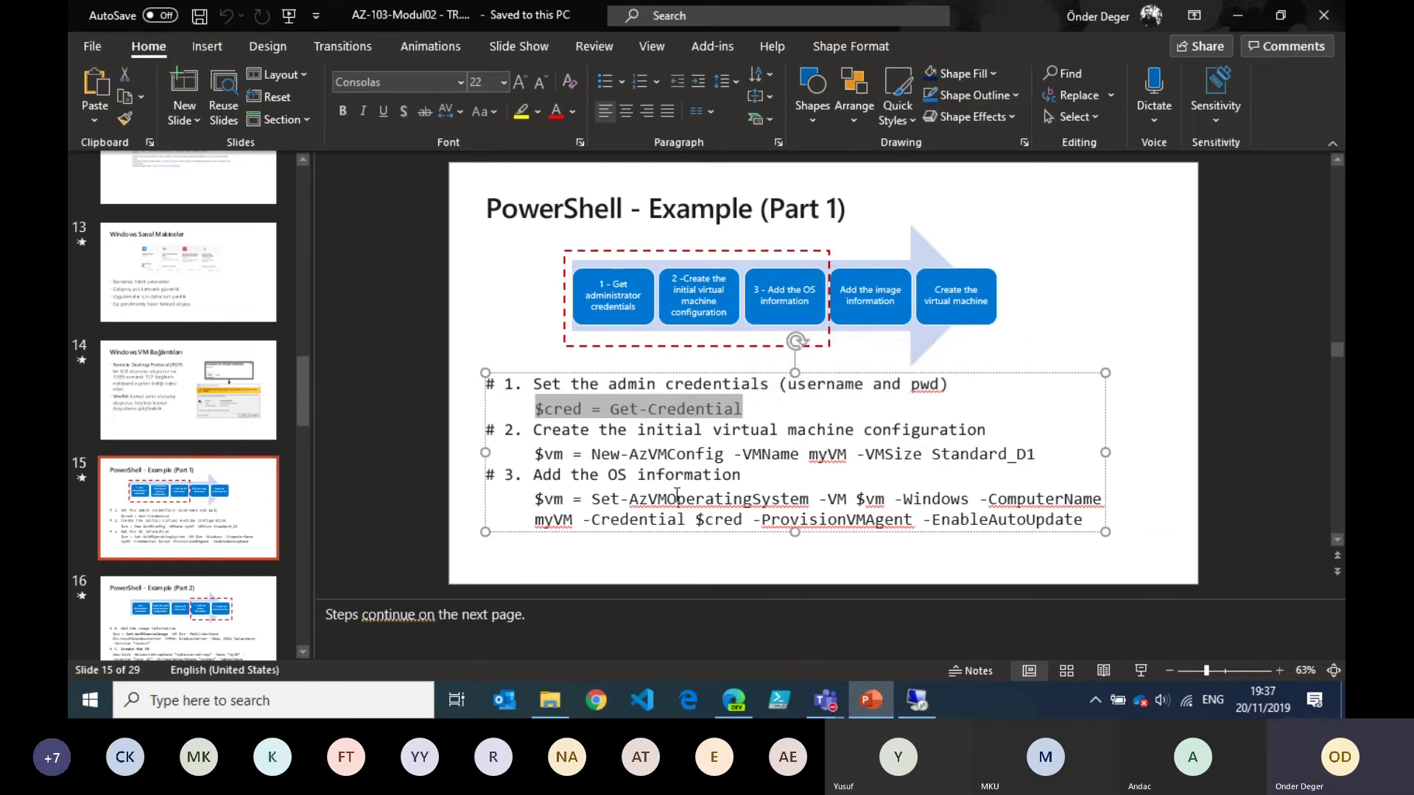
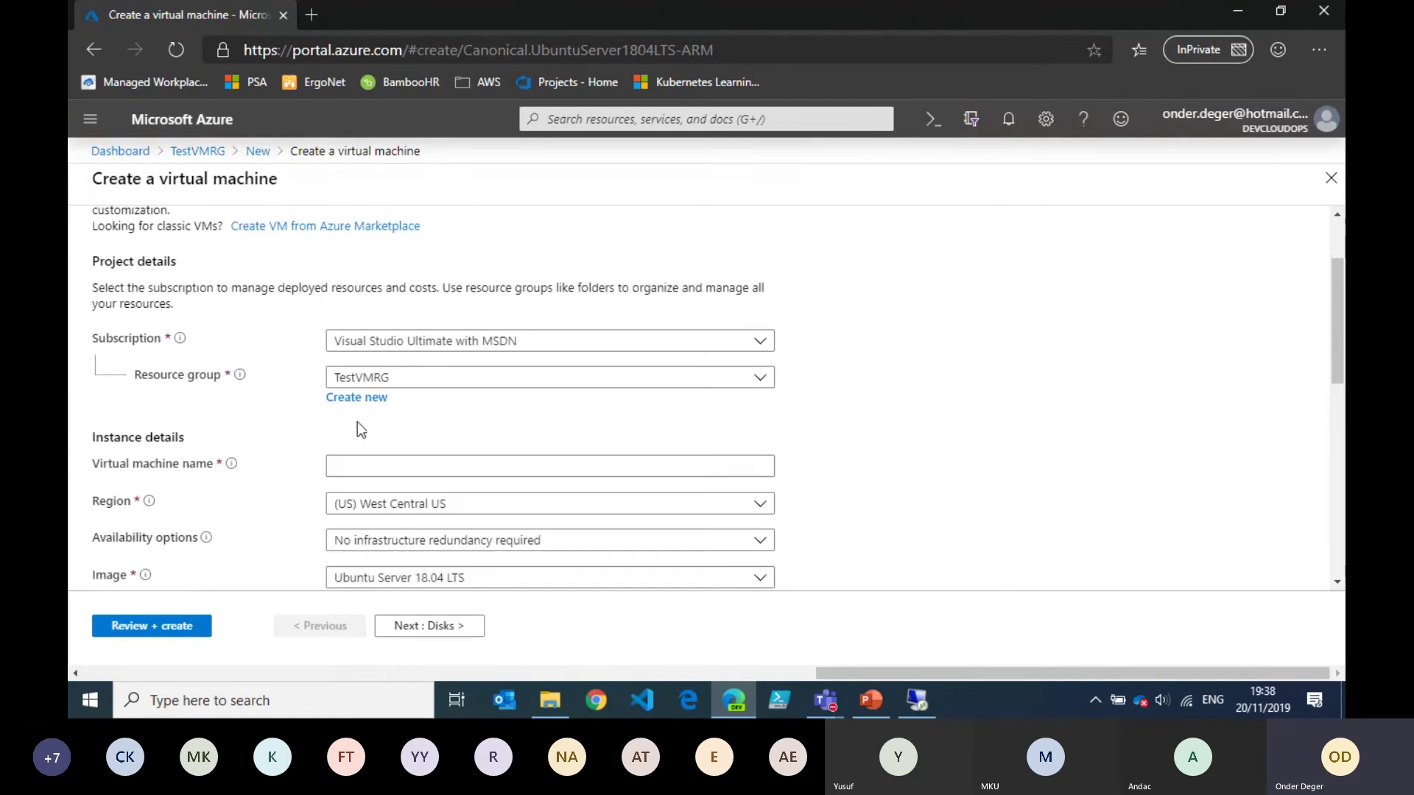
Name the VM TestVM02 and set its region to (Europe) North Europe.
type("Test")
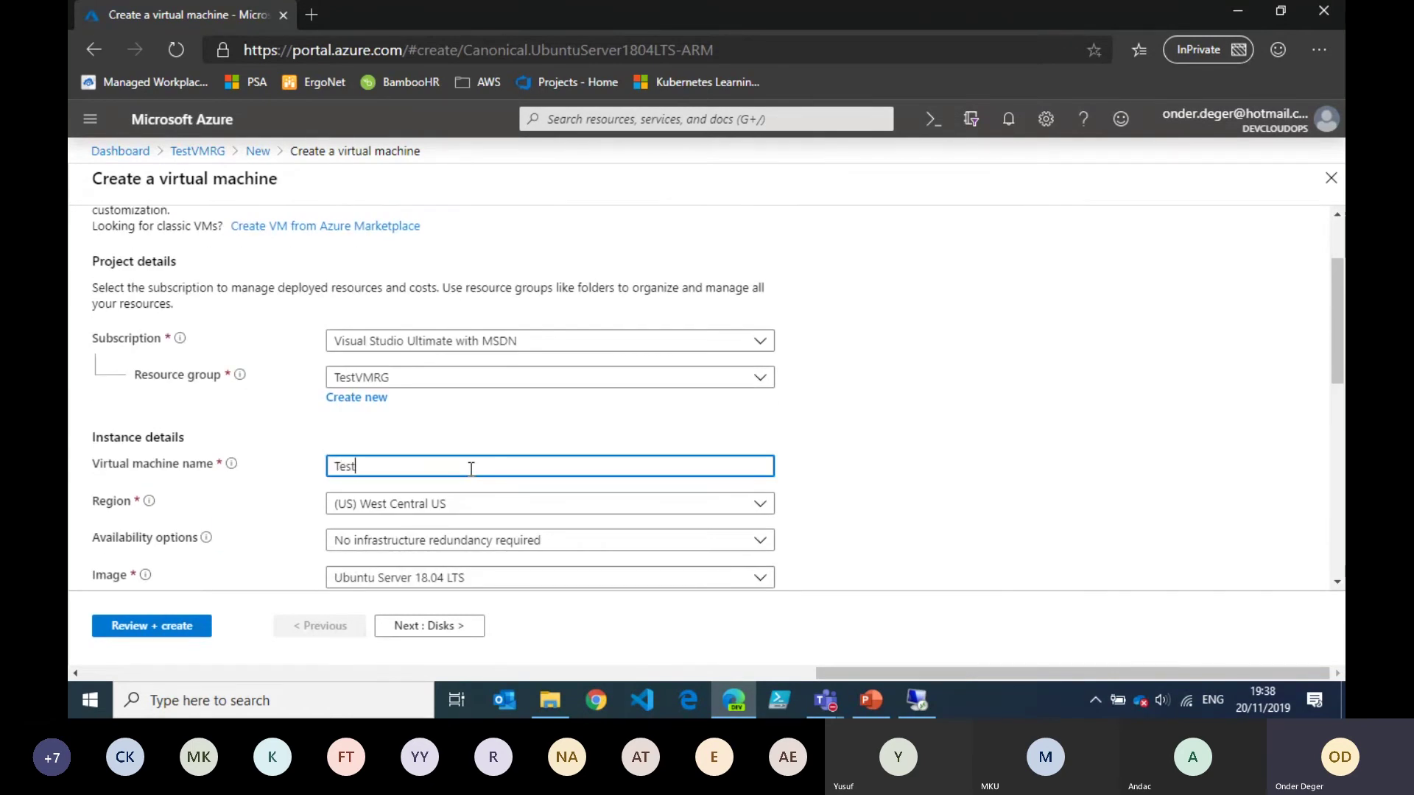
type("VM")
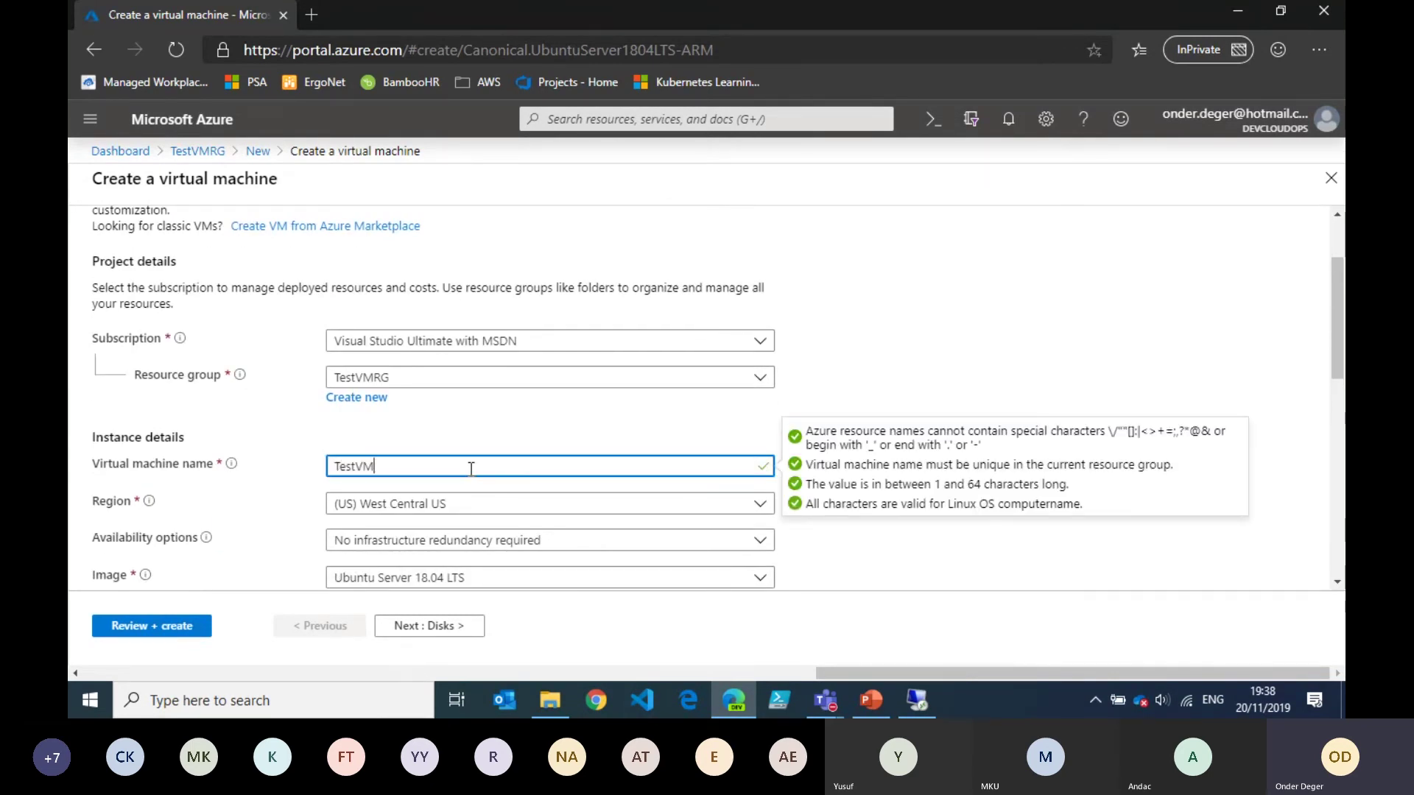
type("02")
left_click(576, 504)
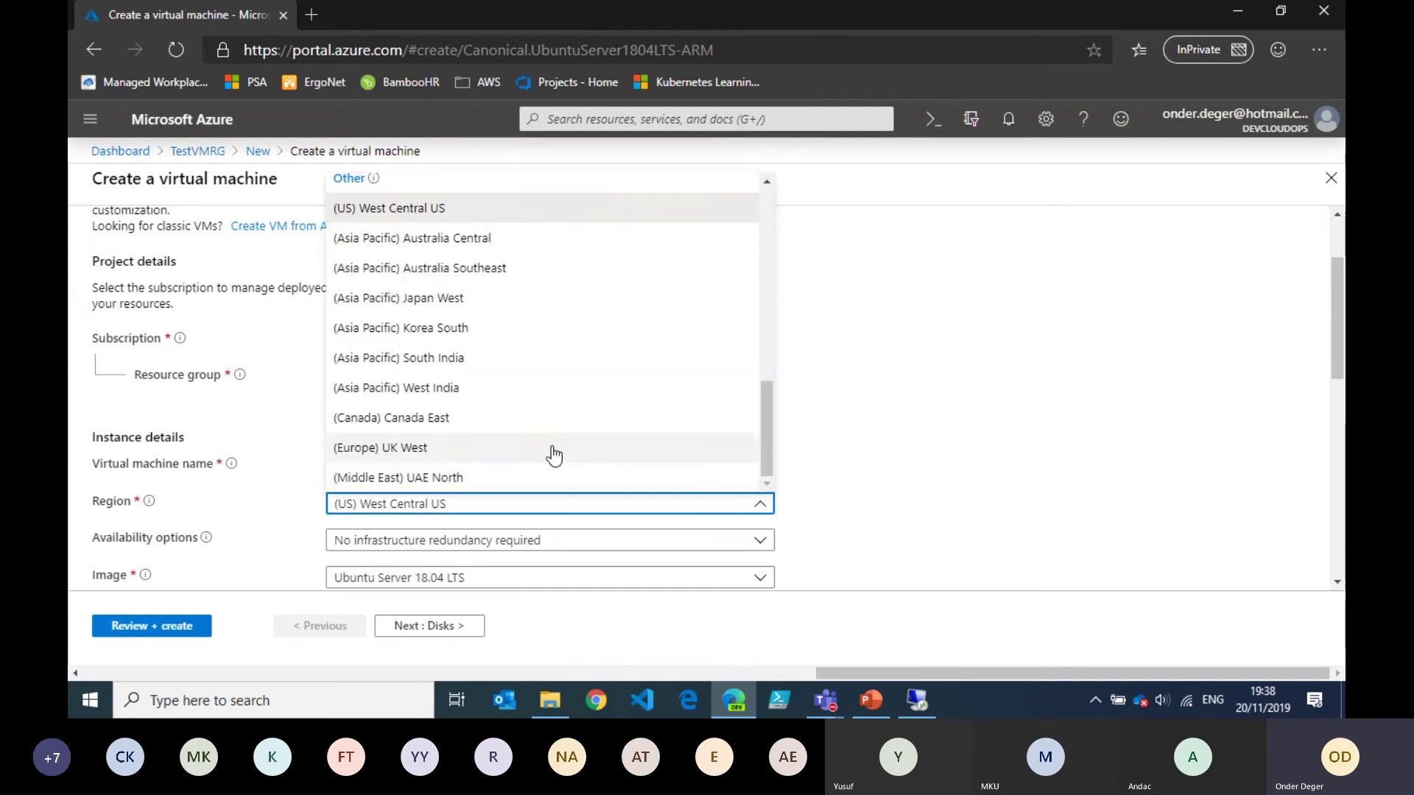
left_click_drag(770, 385, 760, 305)
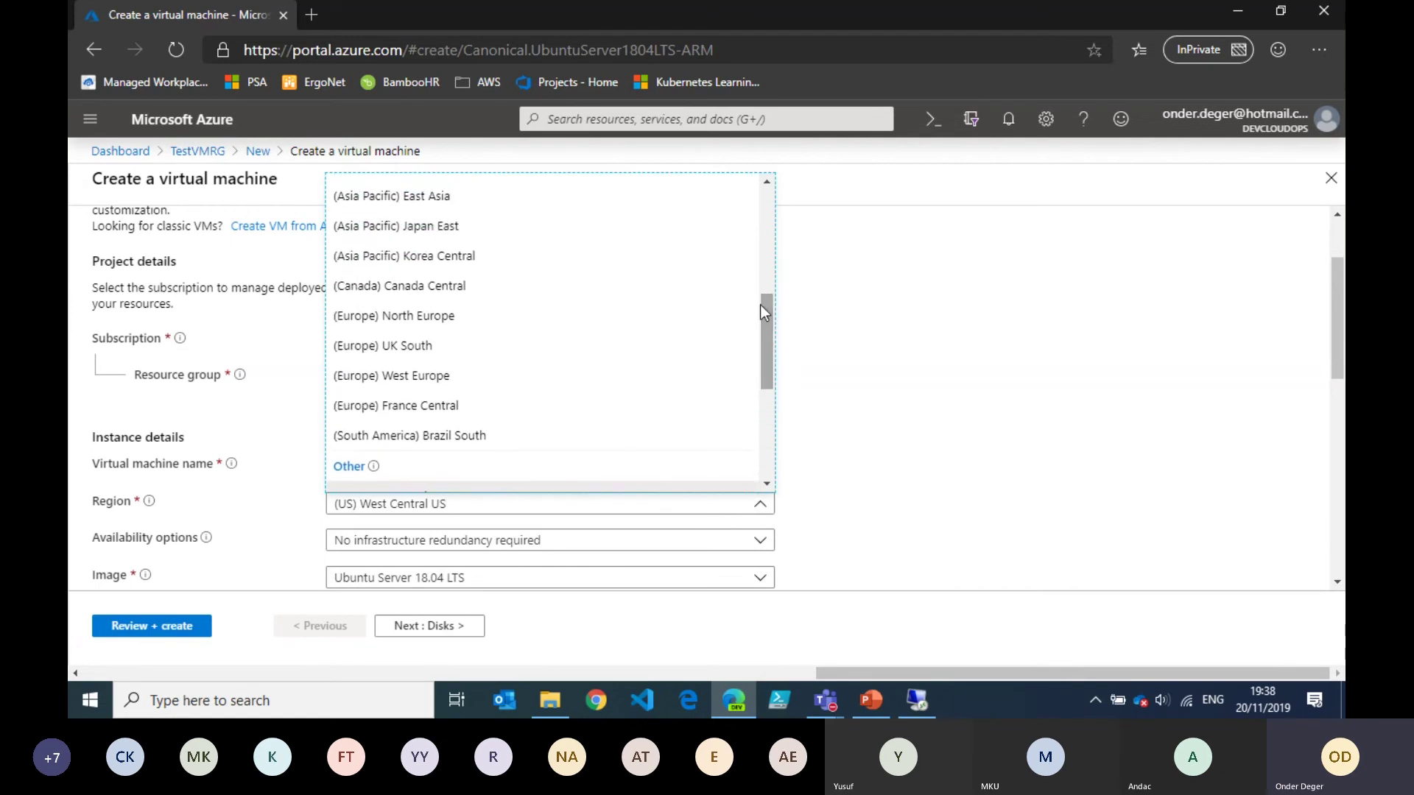
left_click(546, 315)
scroll(858, 430, "down", 2)
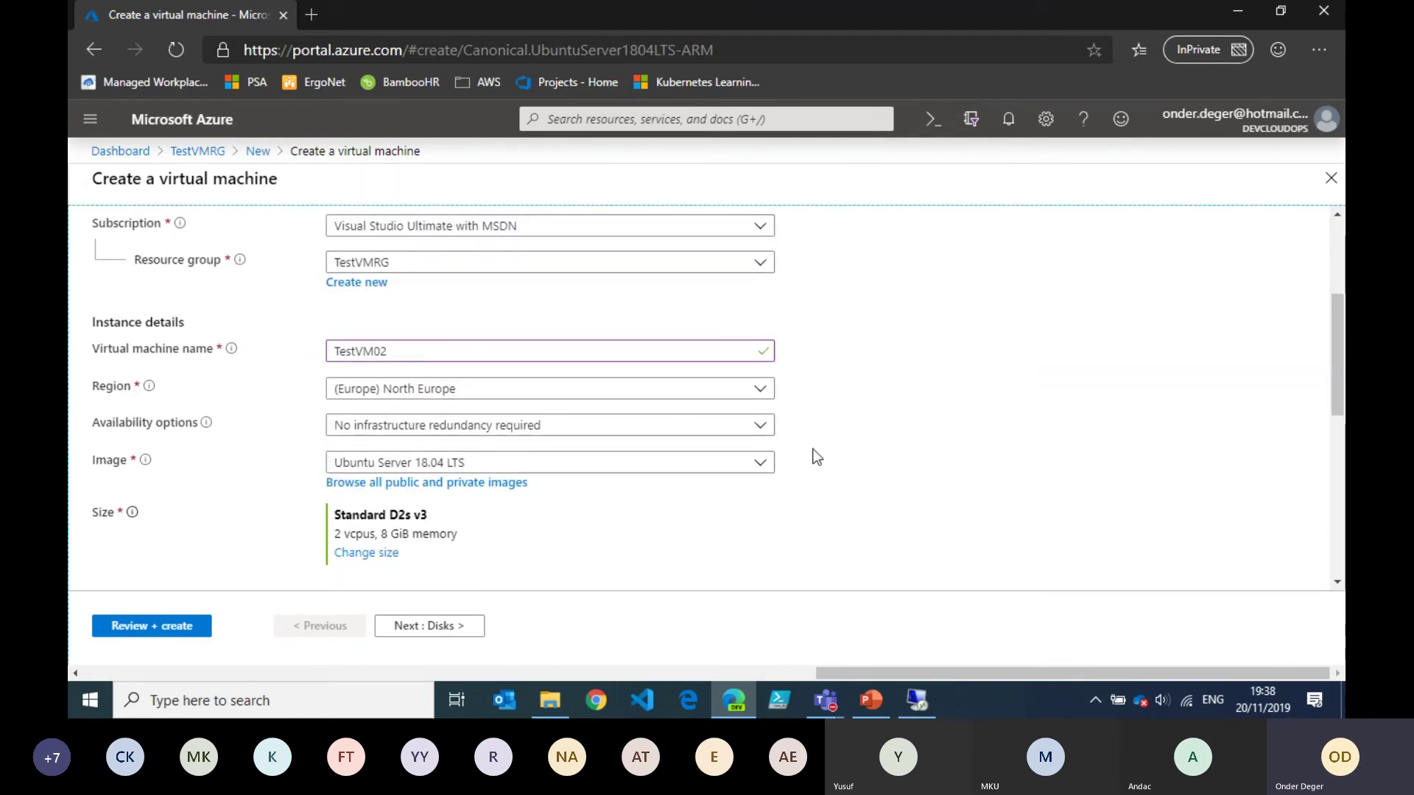
scroll(810, 449, "down", 1)
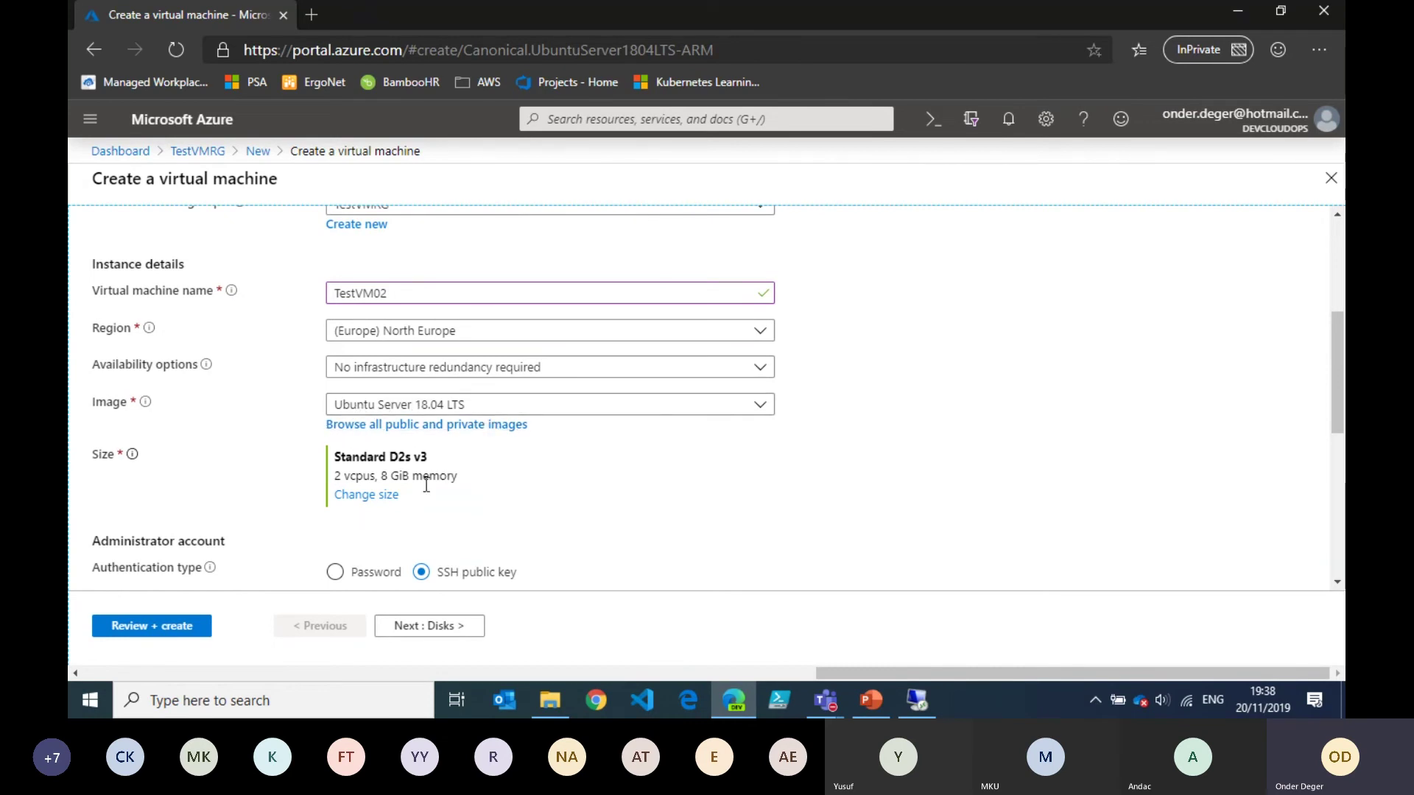
scroll(523, 483, "down", 2)
scroll(527, 486, "down", 1)
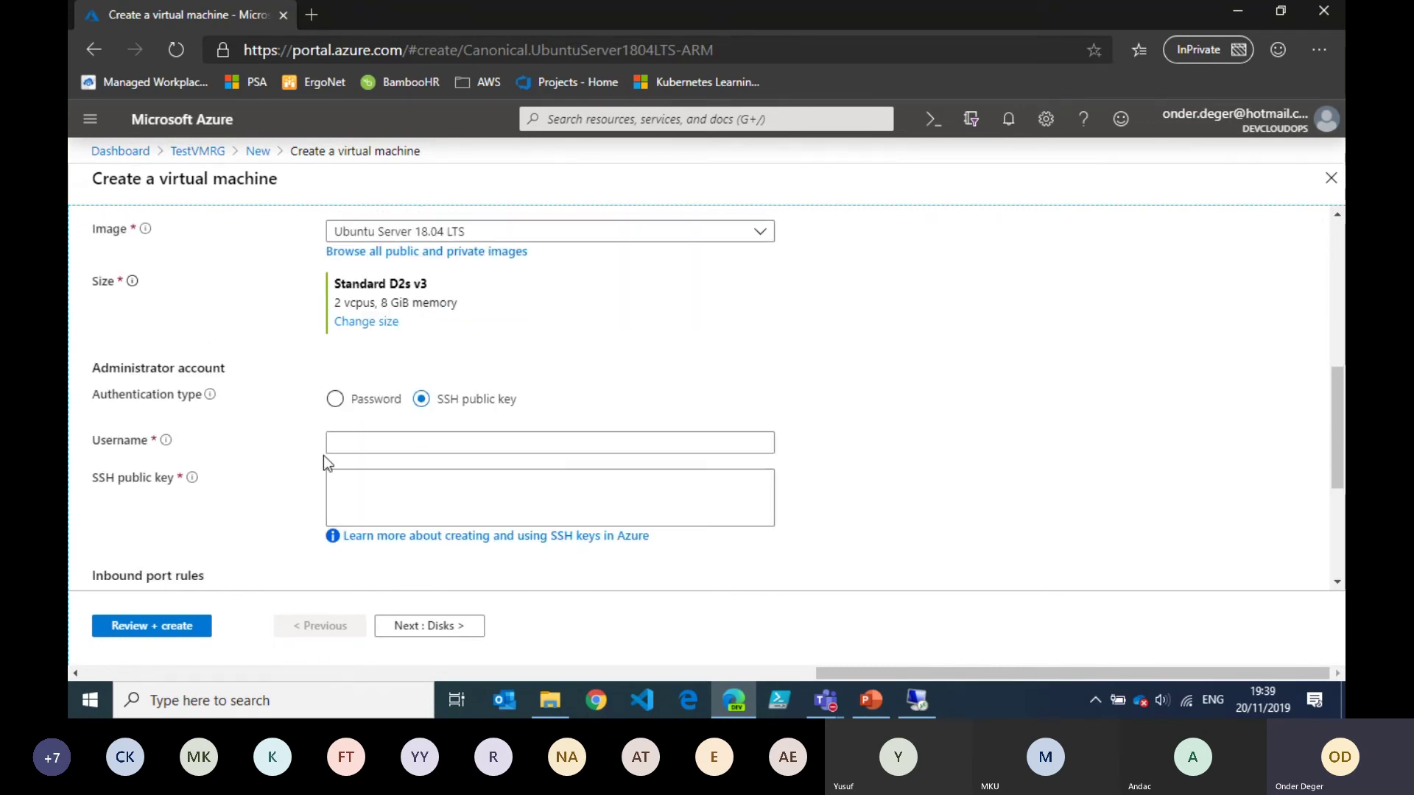
Use password authentication with an admin username and confirmed password, then continue to Disks.
left_click(336, 400)
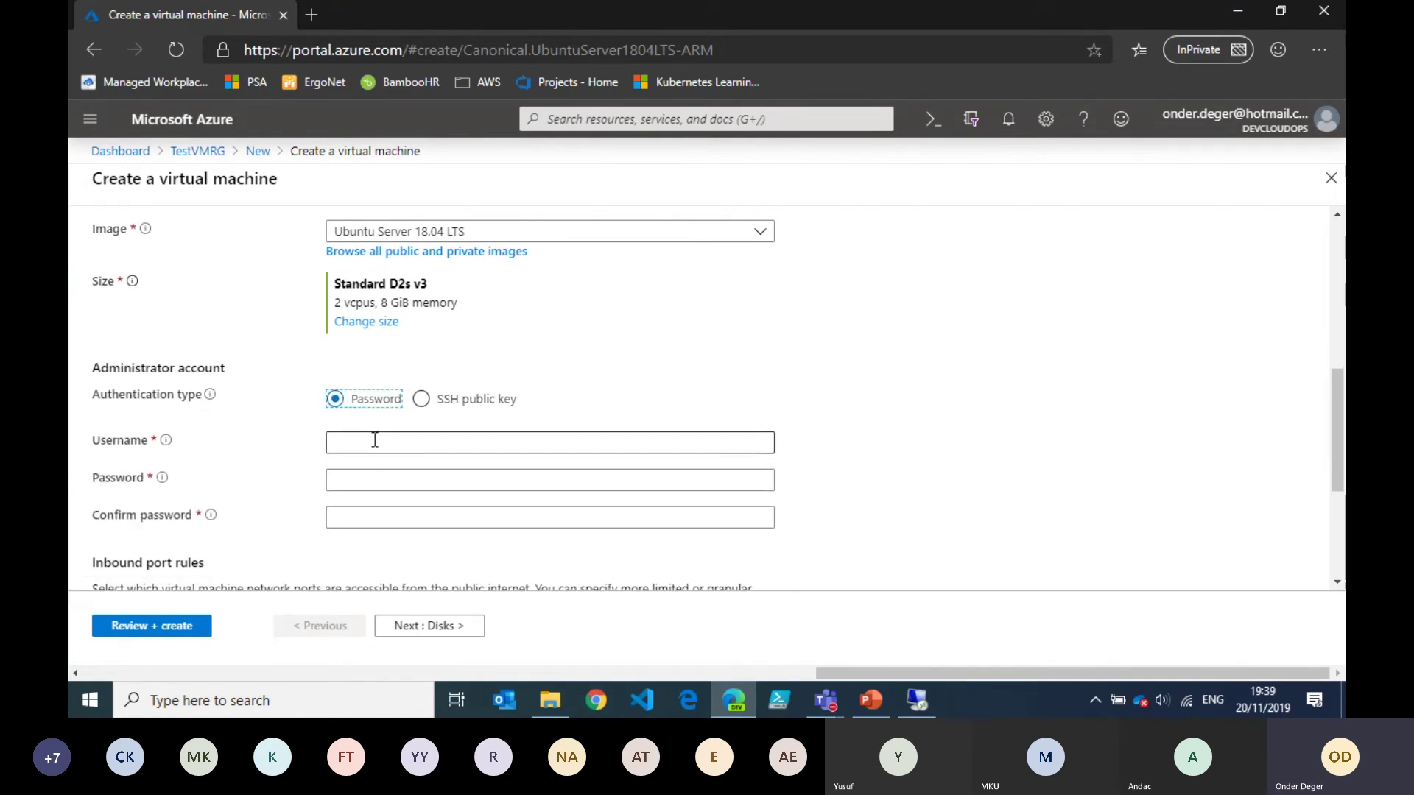
left_click(419, 400)
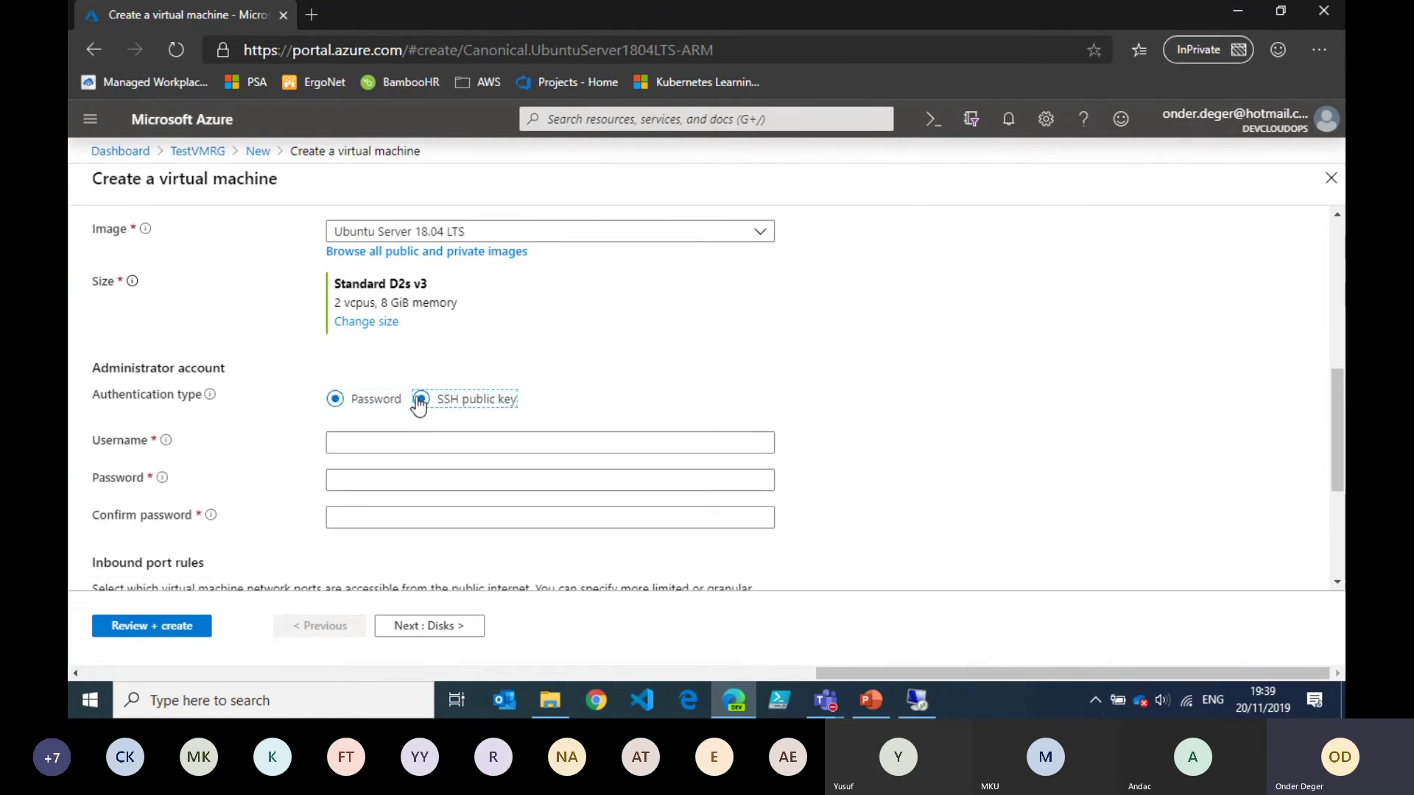
left_click(336, 400)
left_click(400, 442)
type("adminonder")
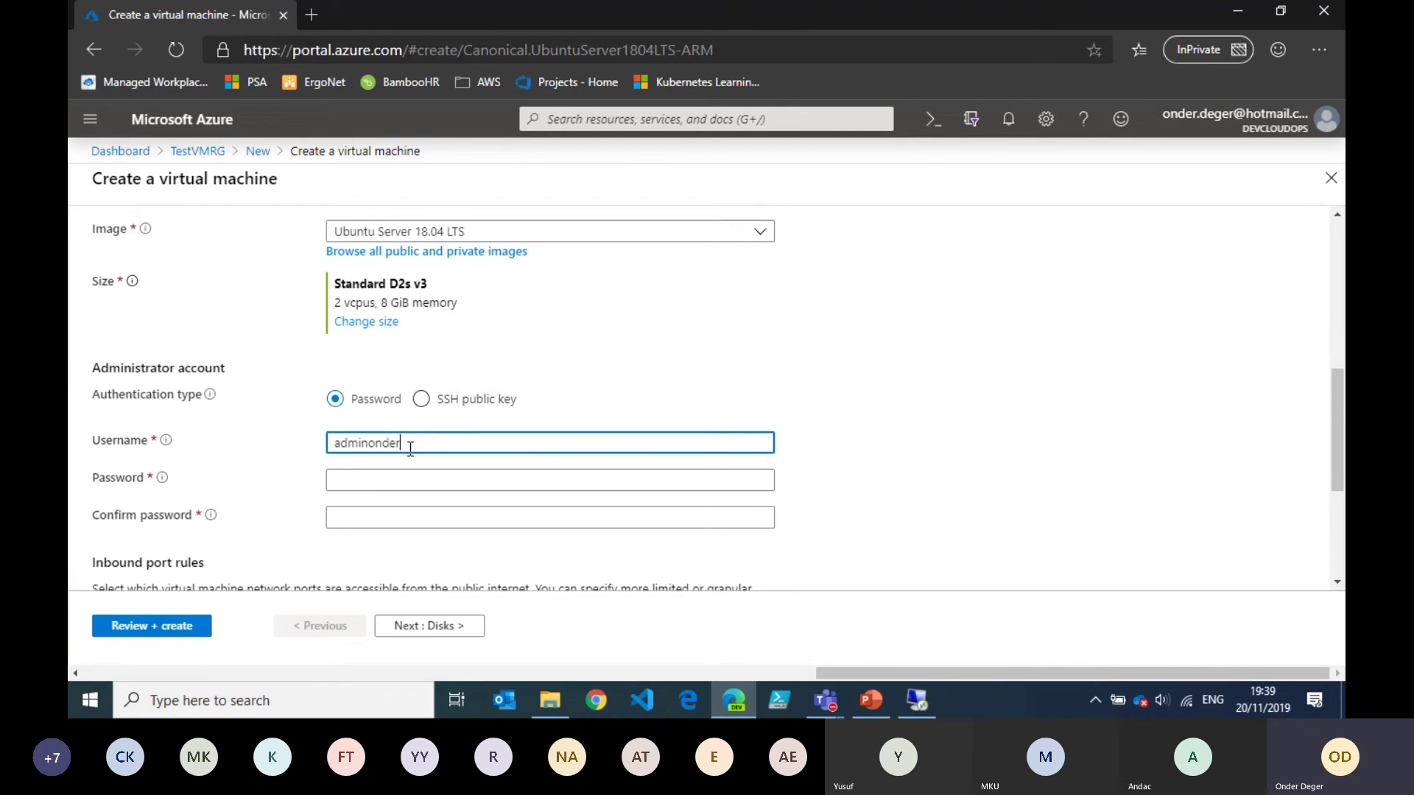
key("Tab")
type("•••••")
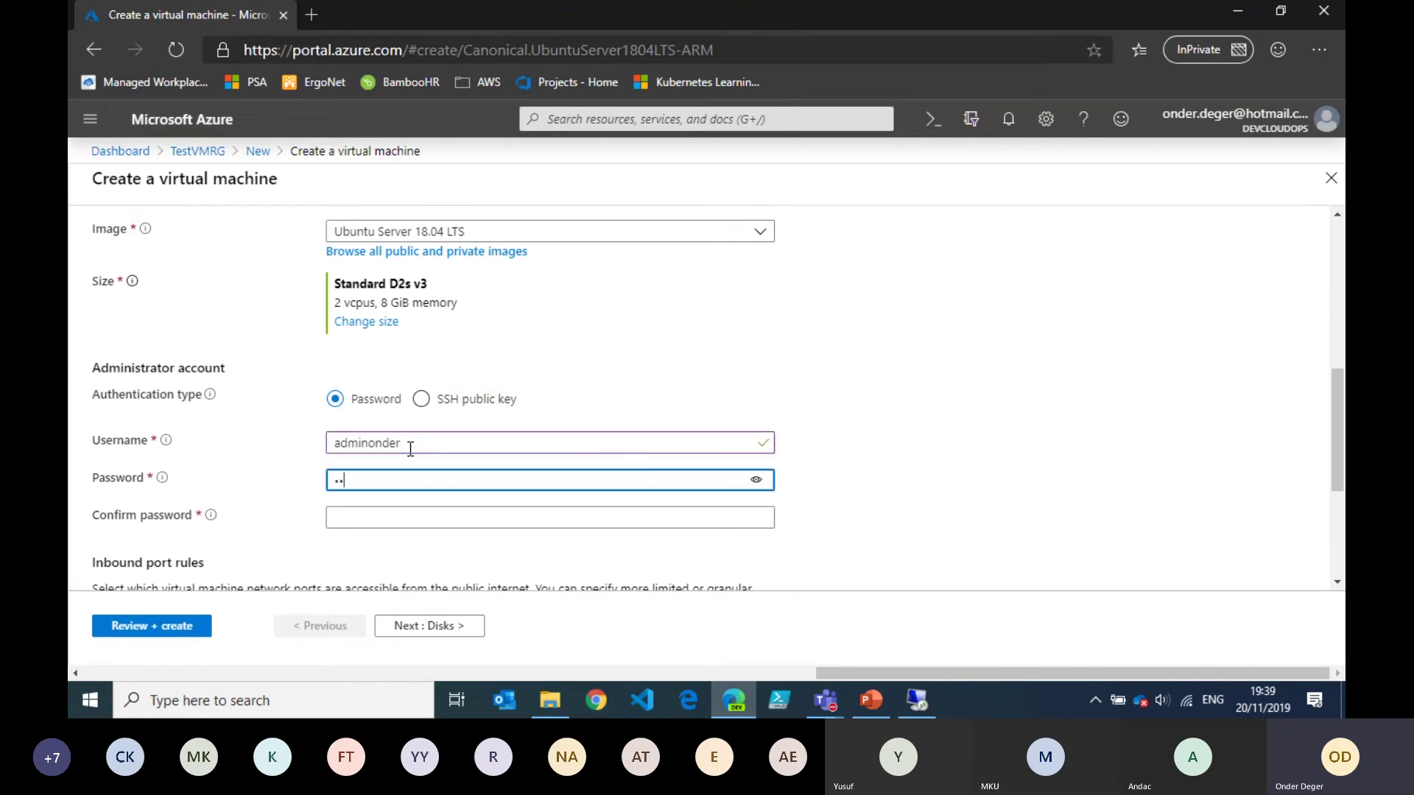
type("••")
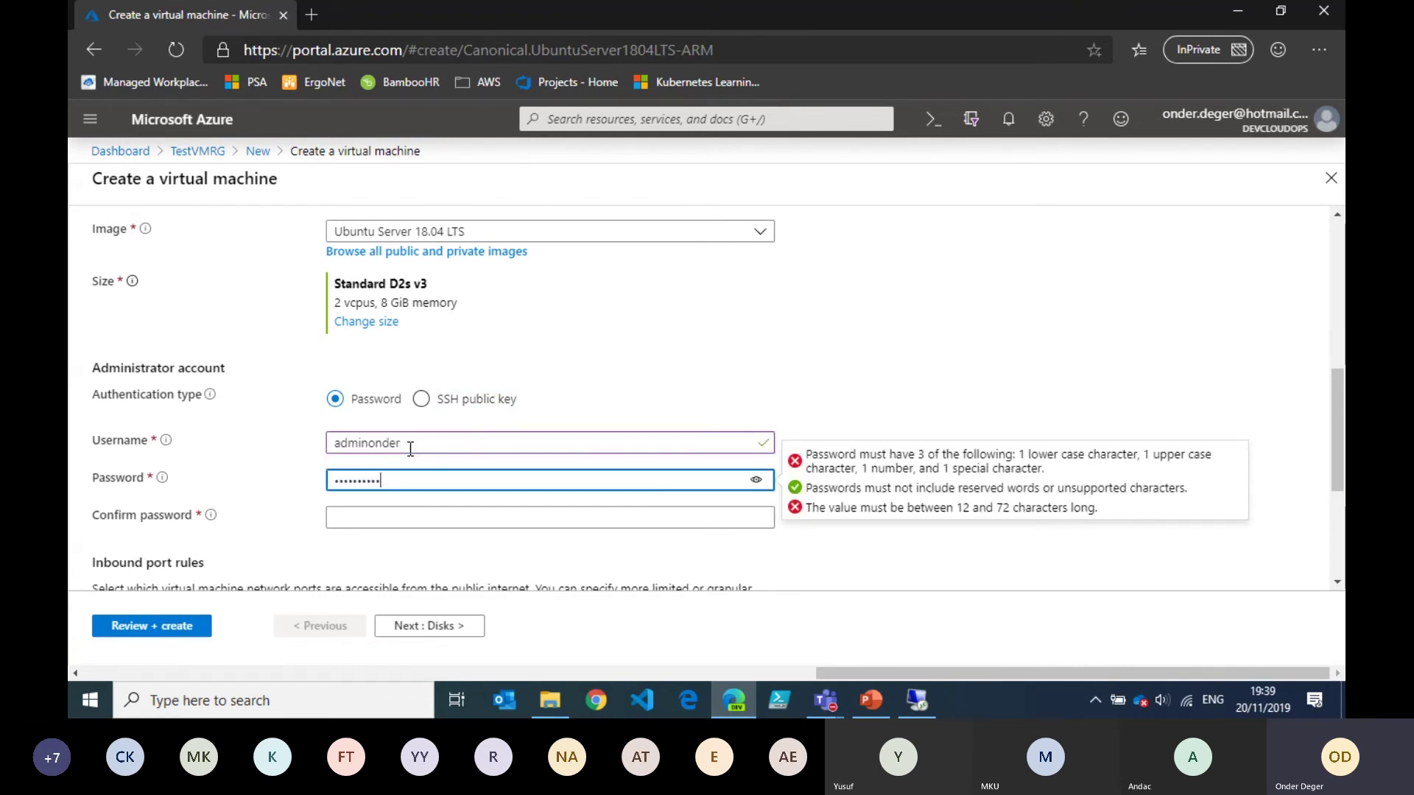
type("•")
key("Tab")
type("•••••••••••")
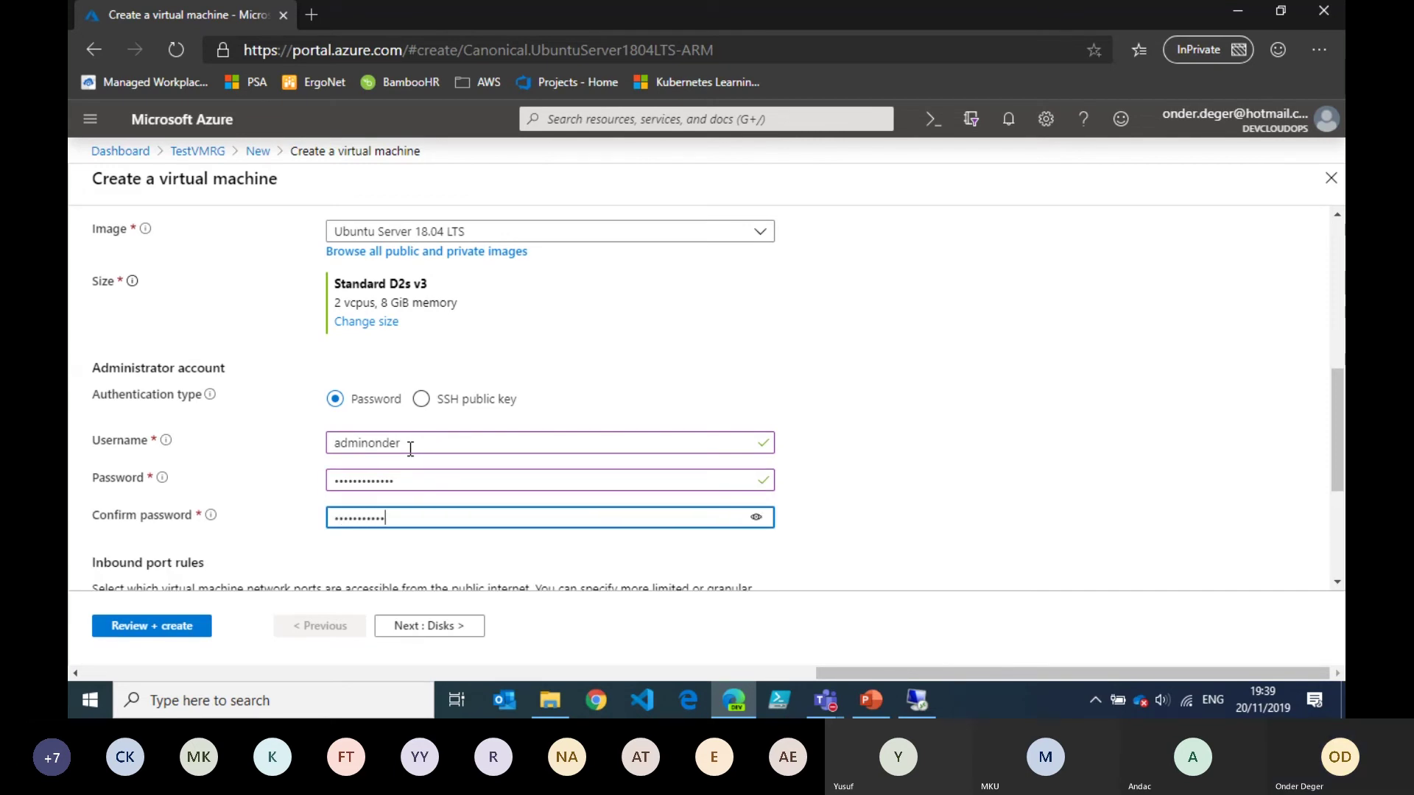
type("•")
left_click(248, 409)
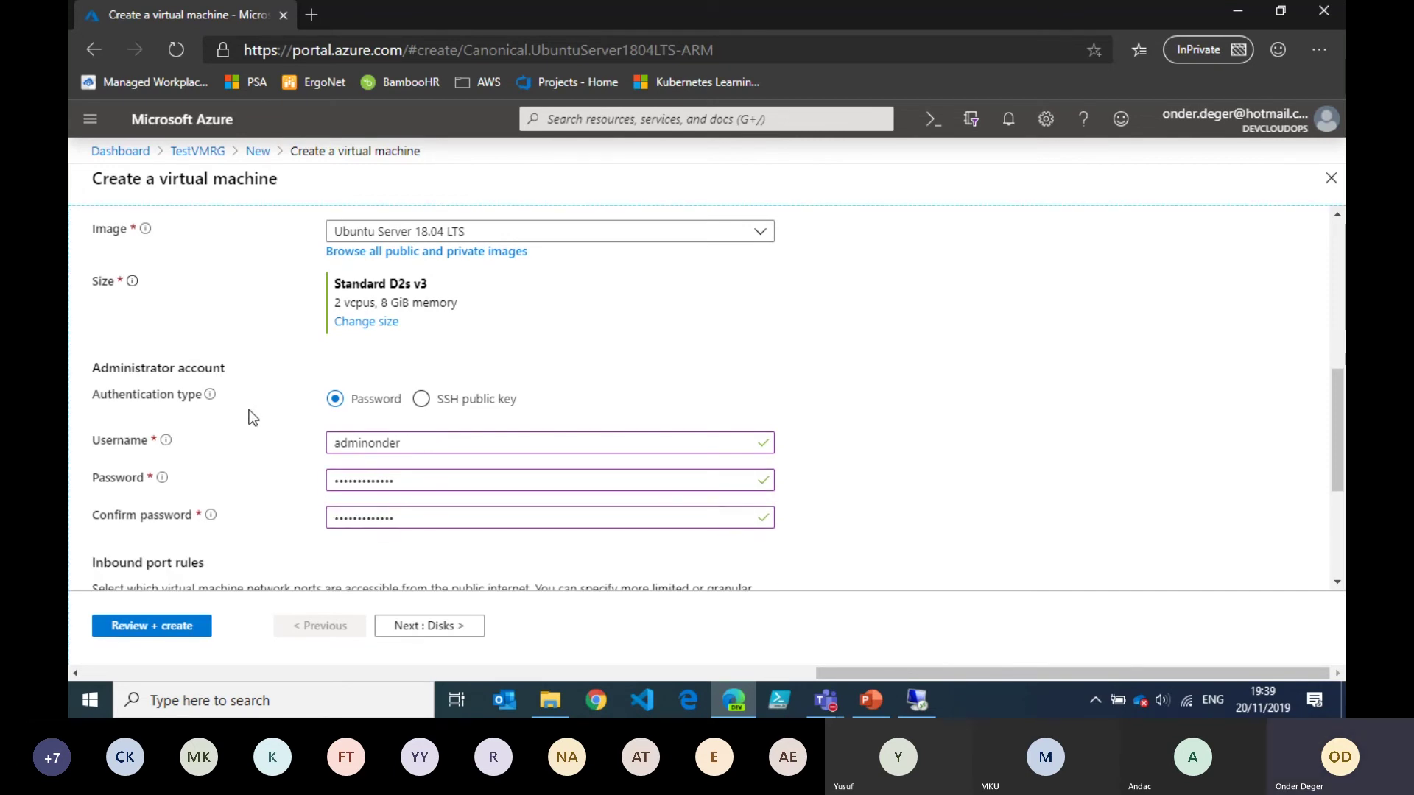
scroll(249, 409, "down", 3)
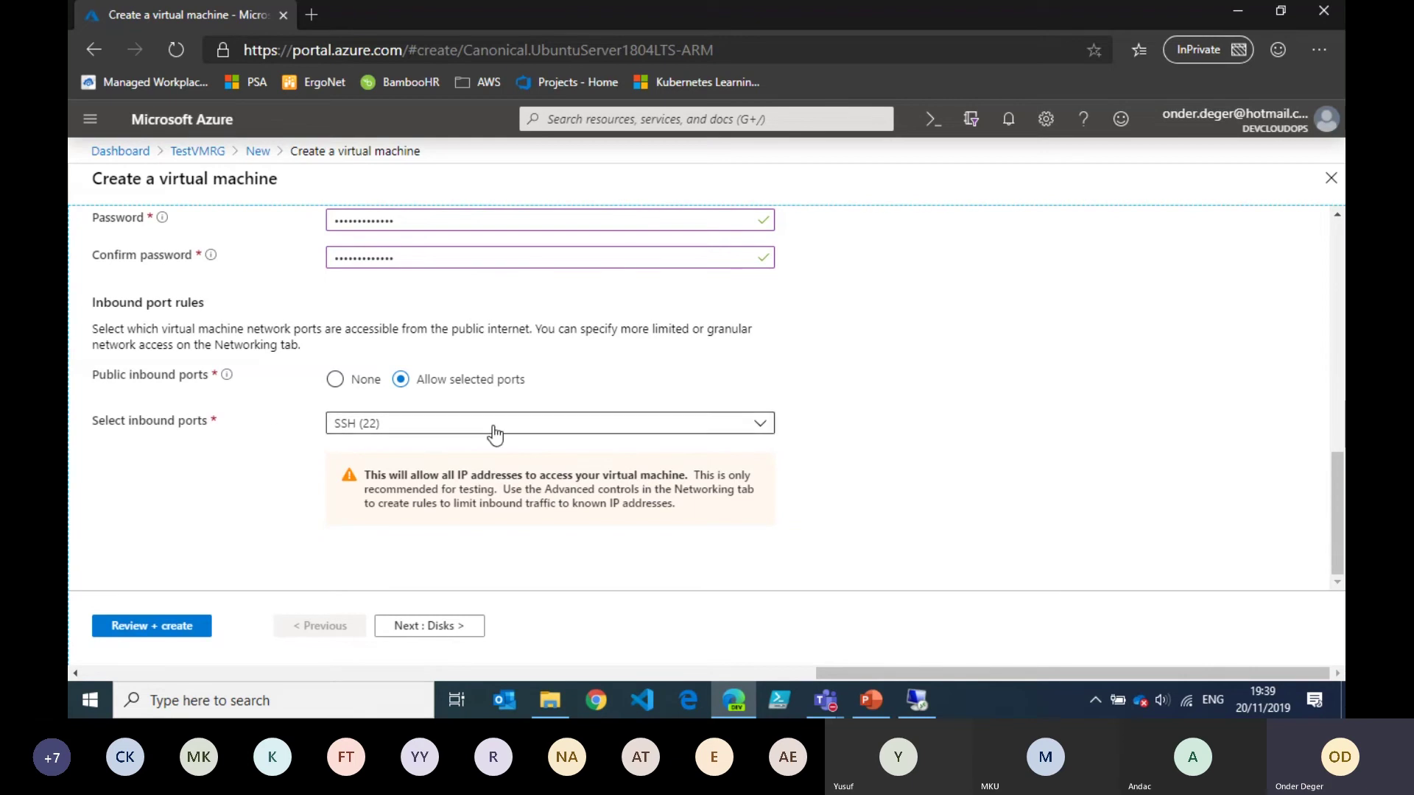
left_click(436, 625)
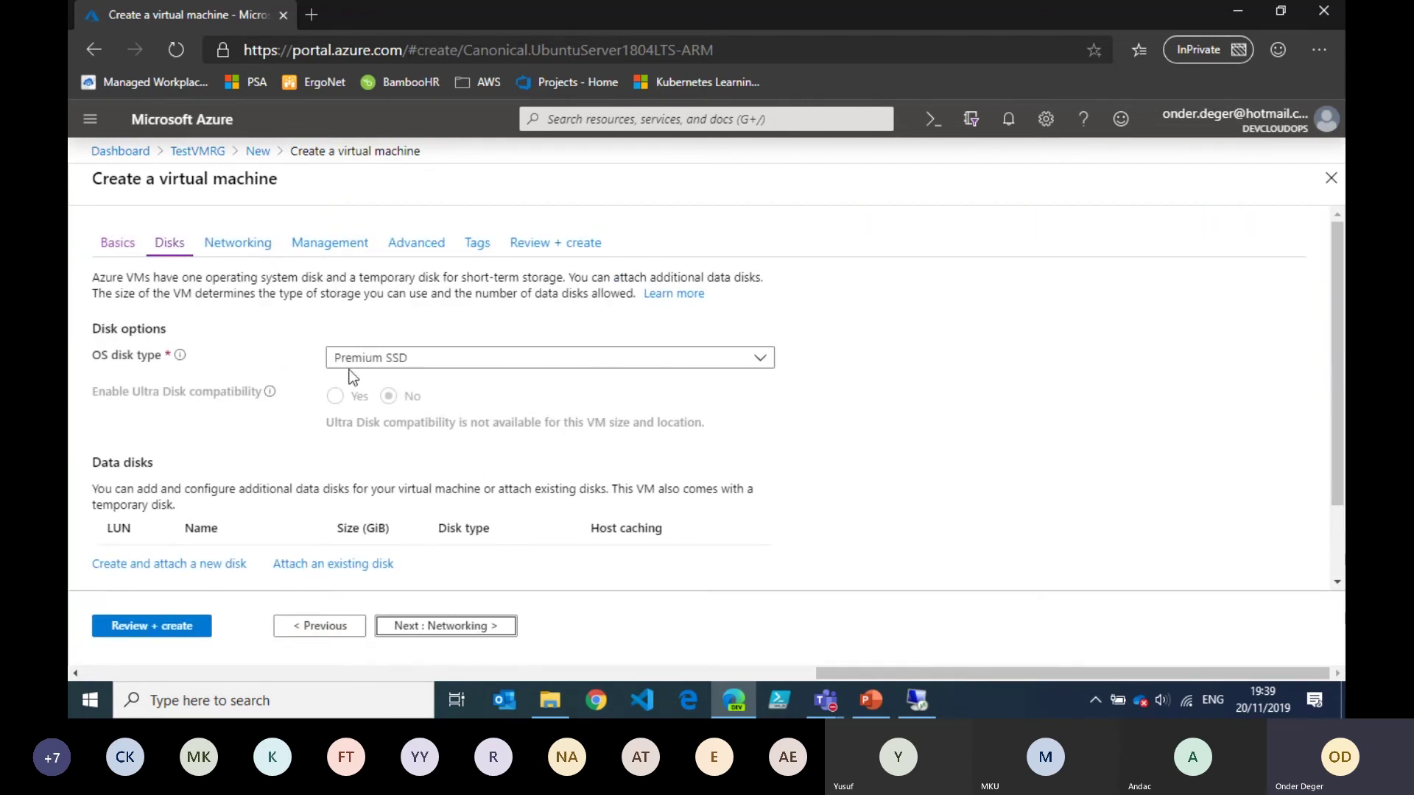
On the Networking tab, keep the new public IP and the other default network settings.
left_click(472, 626)
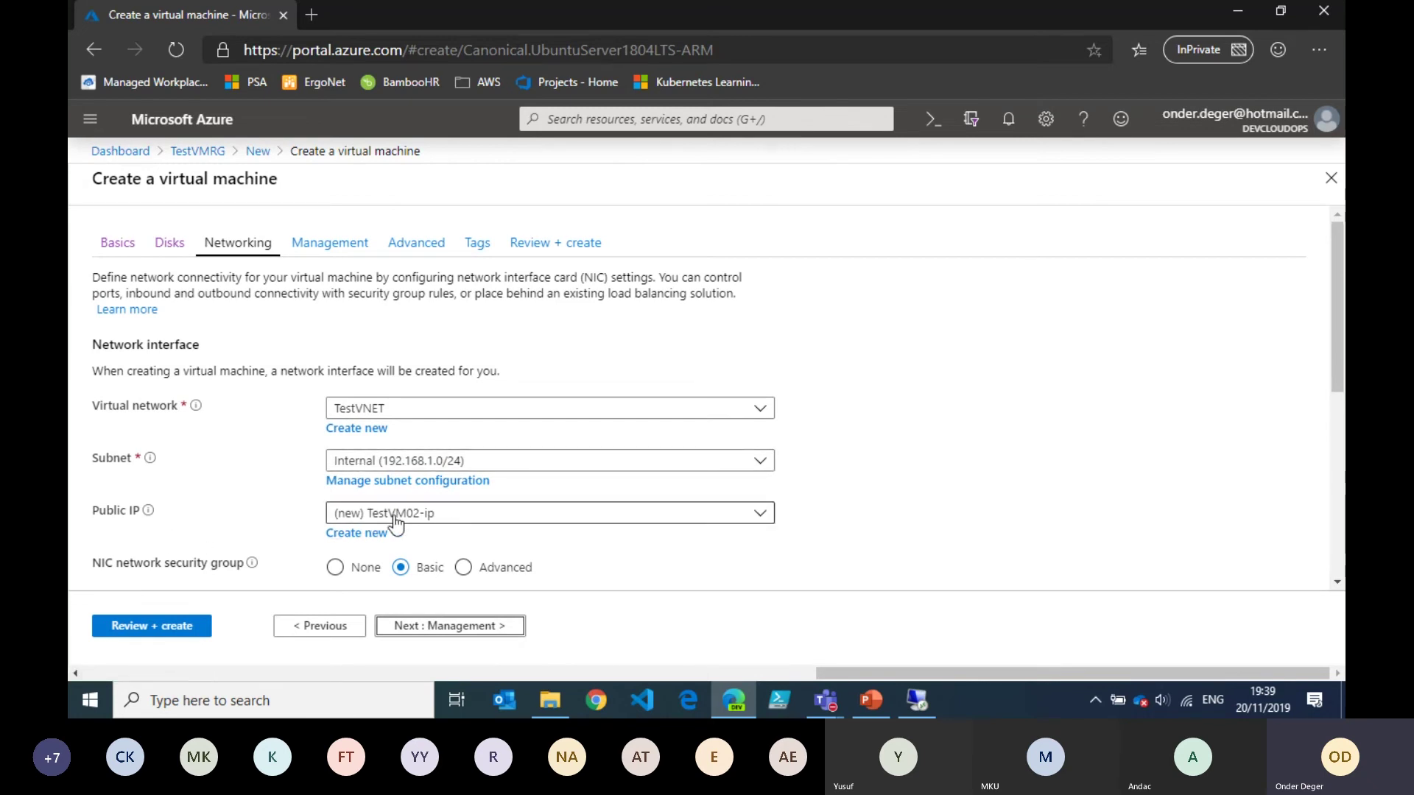
left_click(462, 516)
left_click(316, 529)
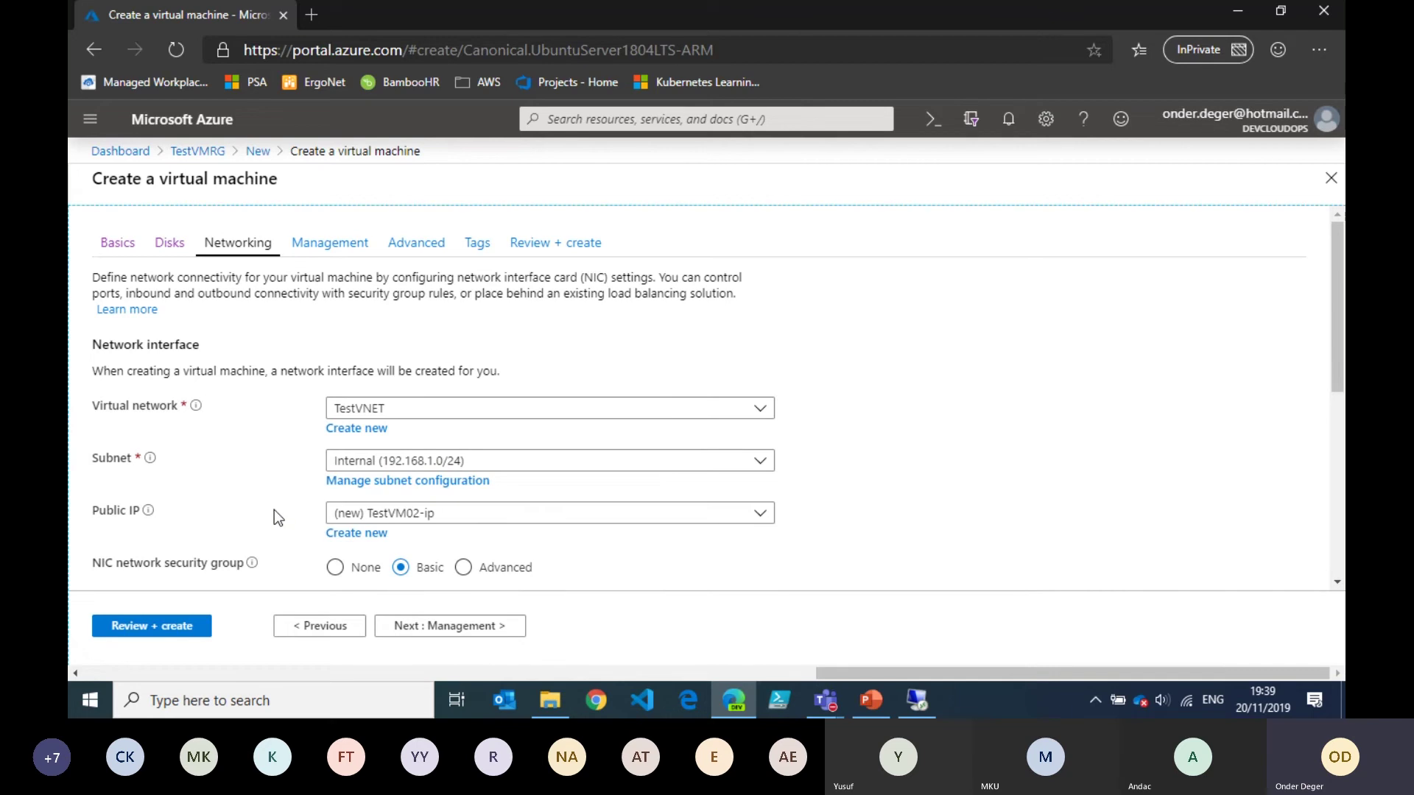
scroll(274, 510, "down", 1)
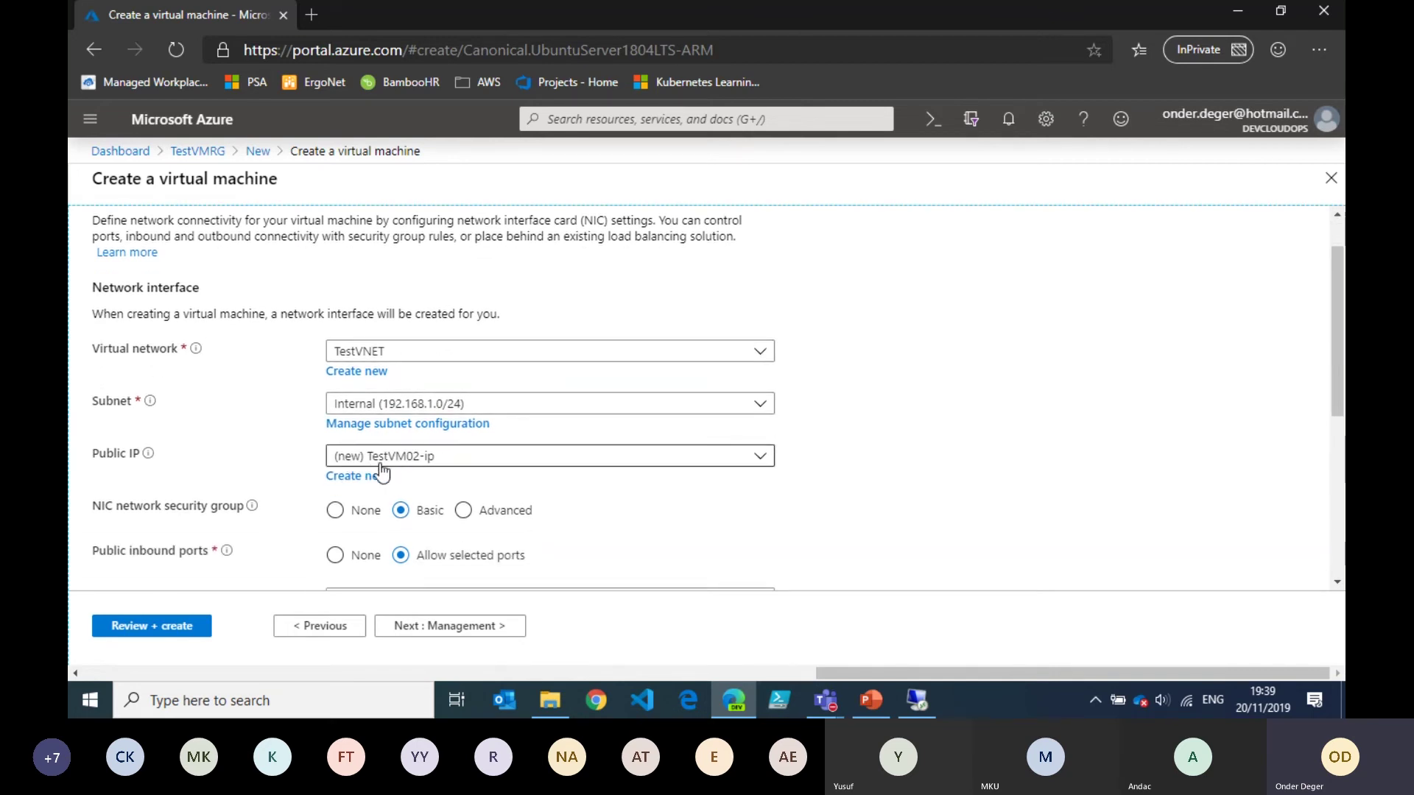
scroll(366, 479, "down", 2)
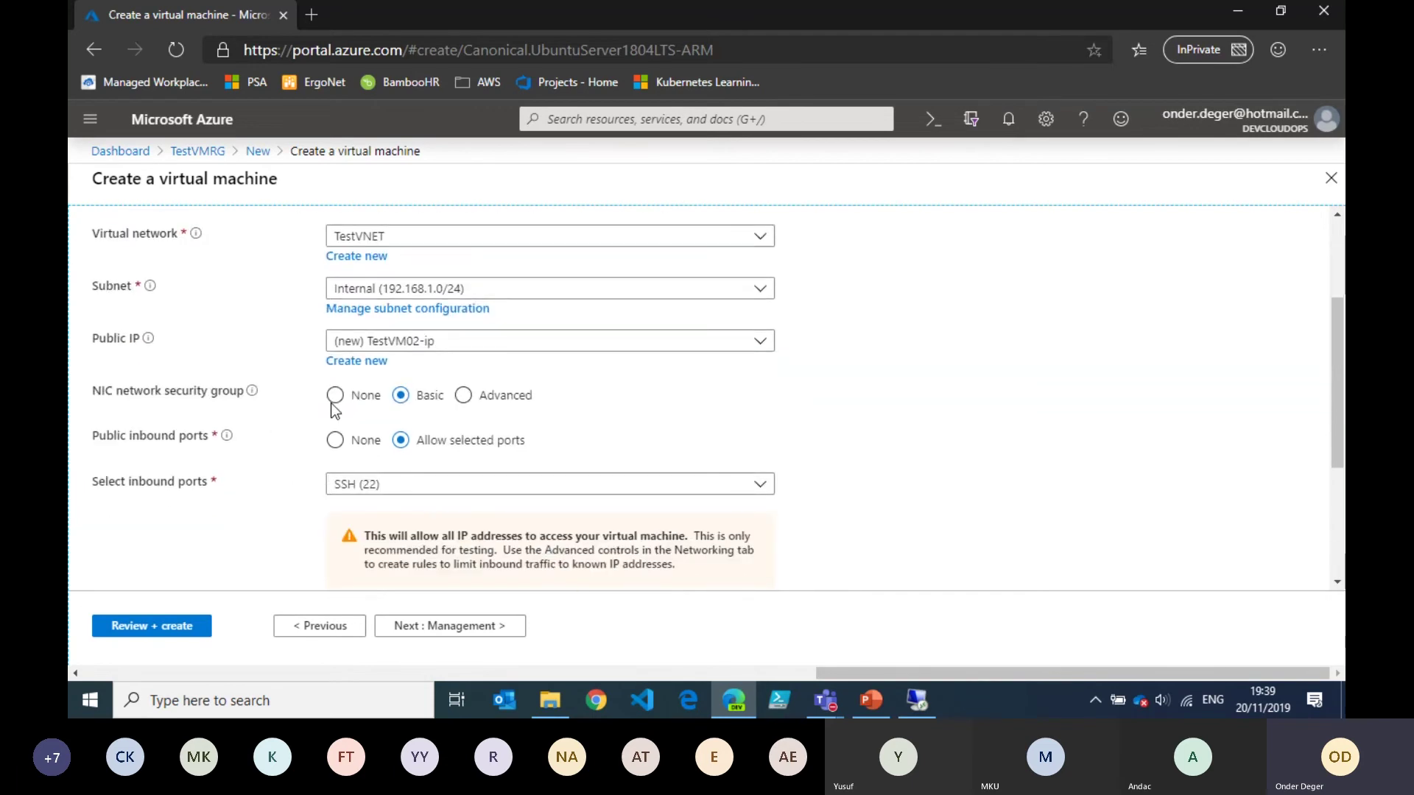
scroll(361, 505, "down", 2)
scroll(573, 378, "up", 1)
scroll(520, 430, "down", 3)
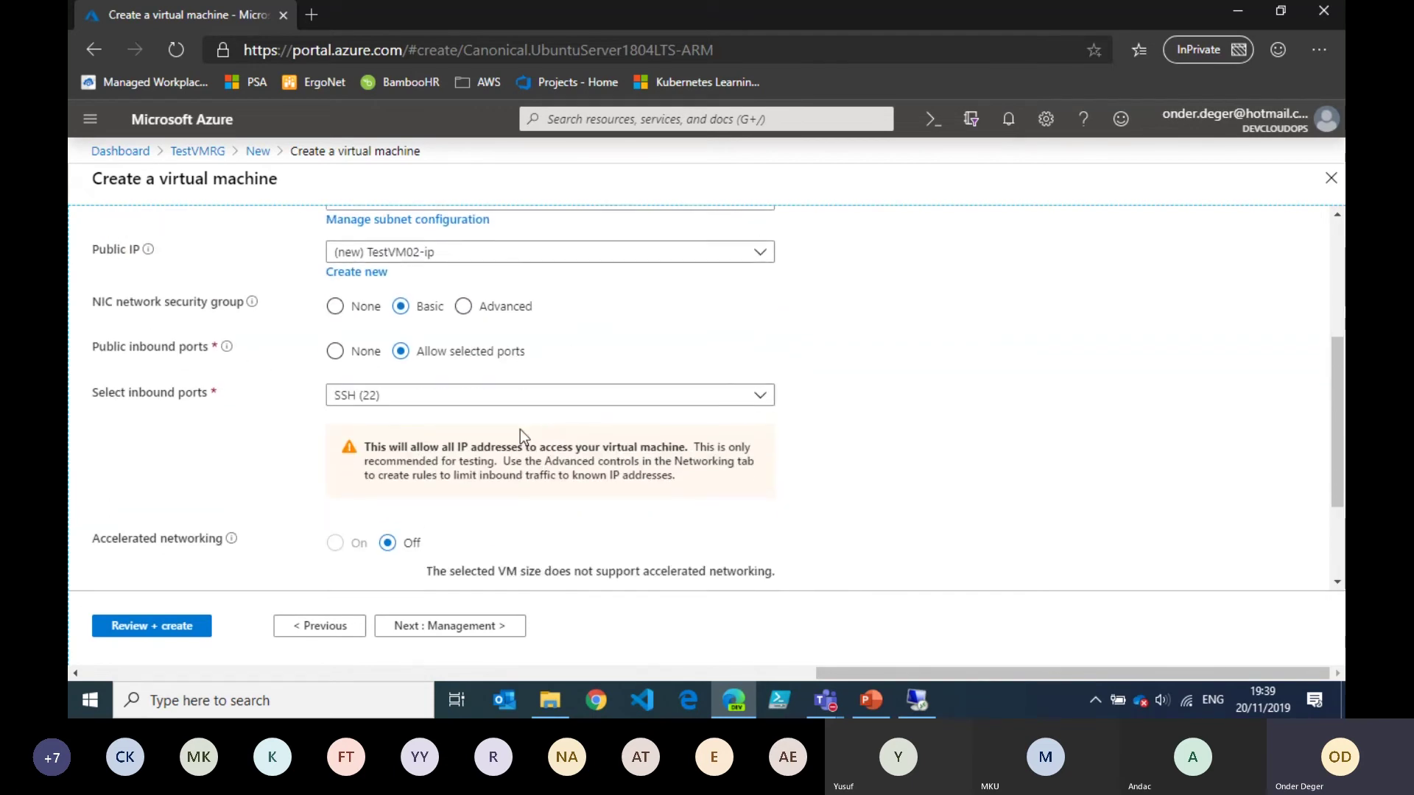
Keep the Management, Advanced and Tags defaults and reach Review + create.
left_click(472, 627)
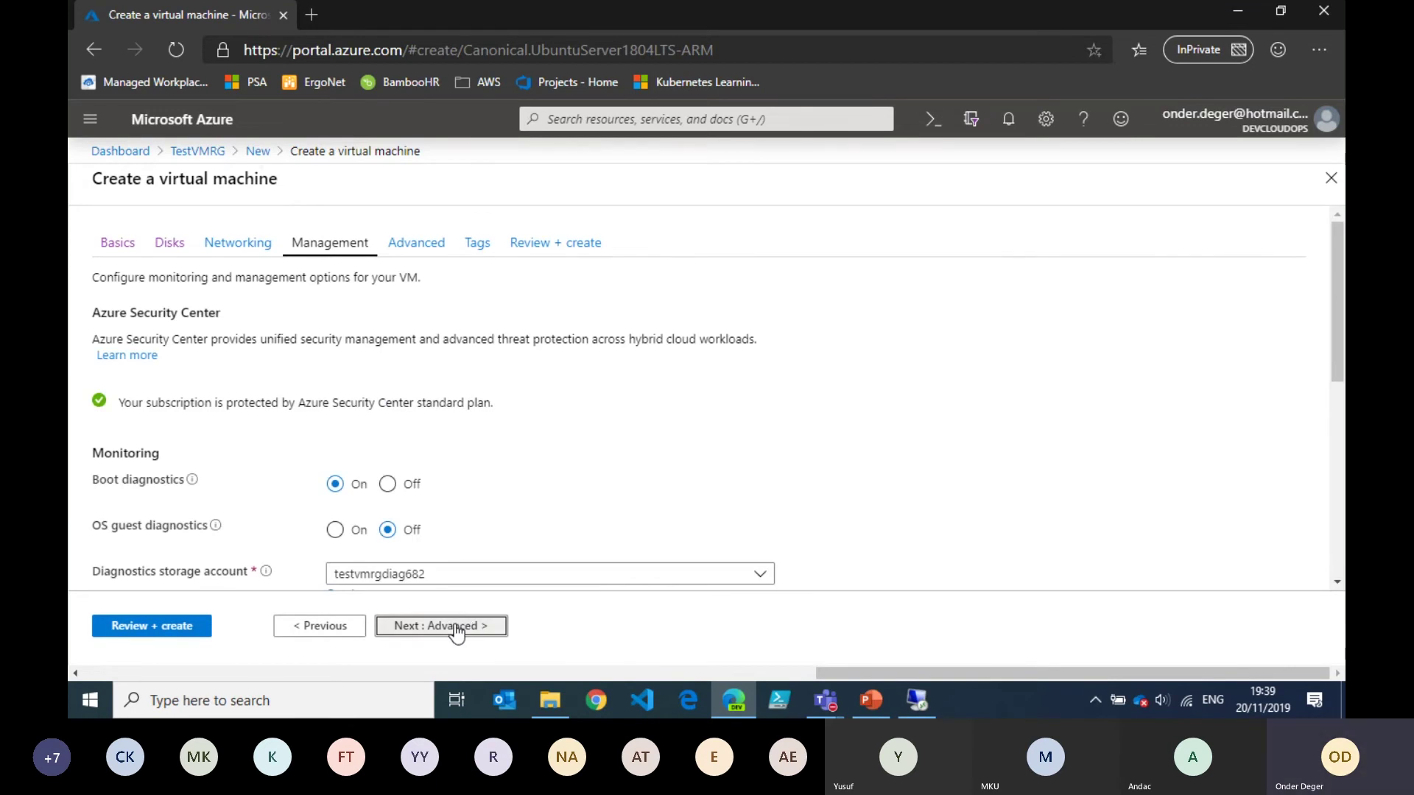
left_click(454, 626)
left_click(454, 626)
left_click(454, 626)
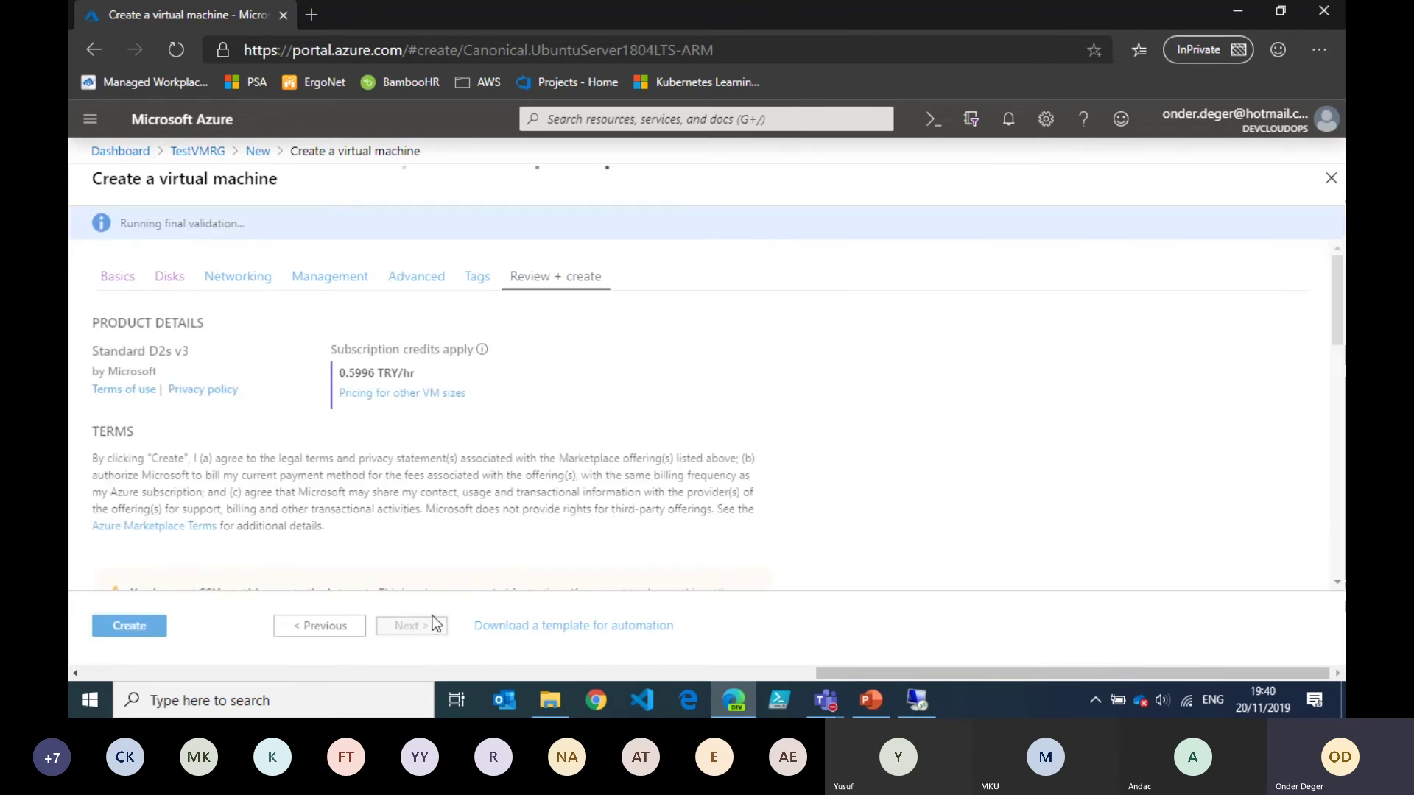
Create TestVM02, then return to the AZ-103-Modul02 deck at slide 17.
left_click(107, 619)
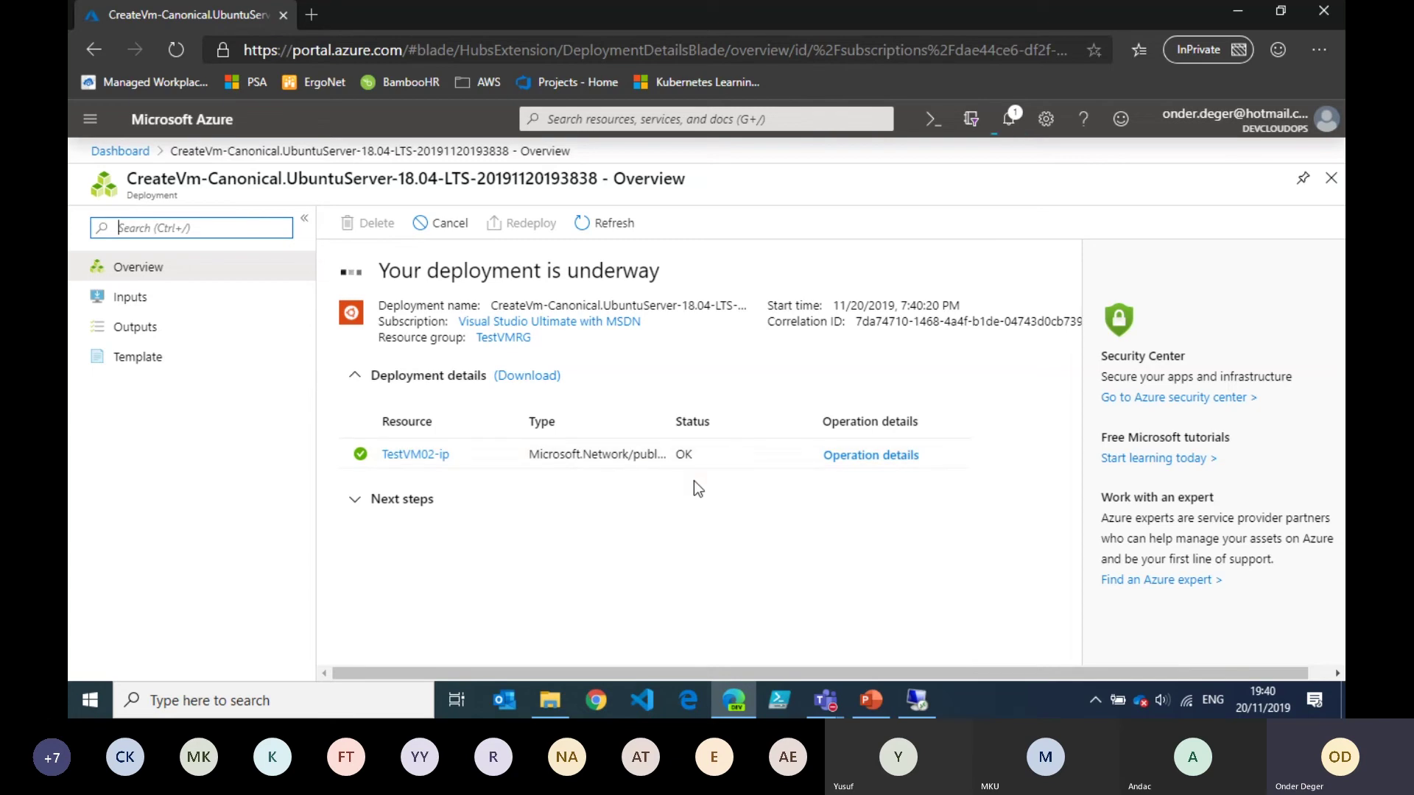
left_click(879, 704)
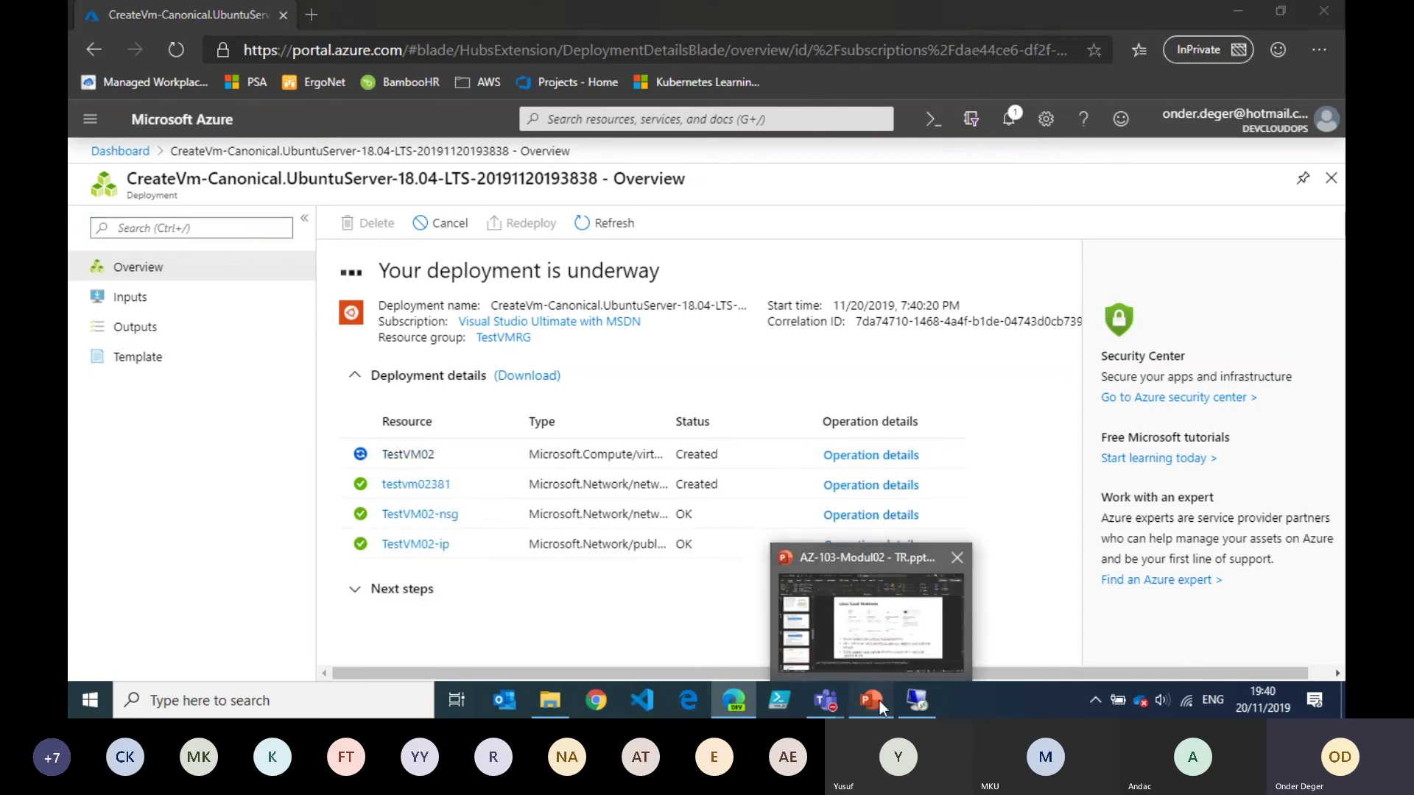
scroll(221, 472, "down", 3)
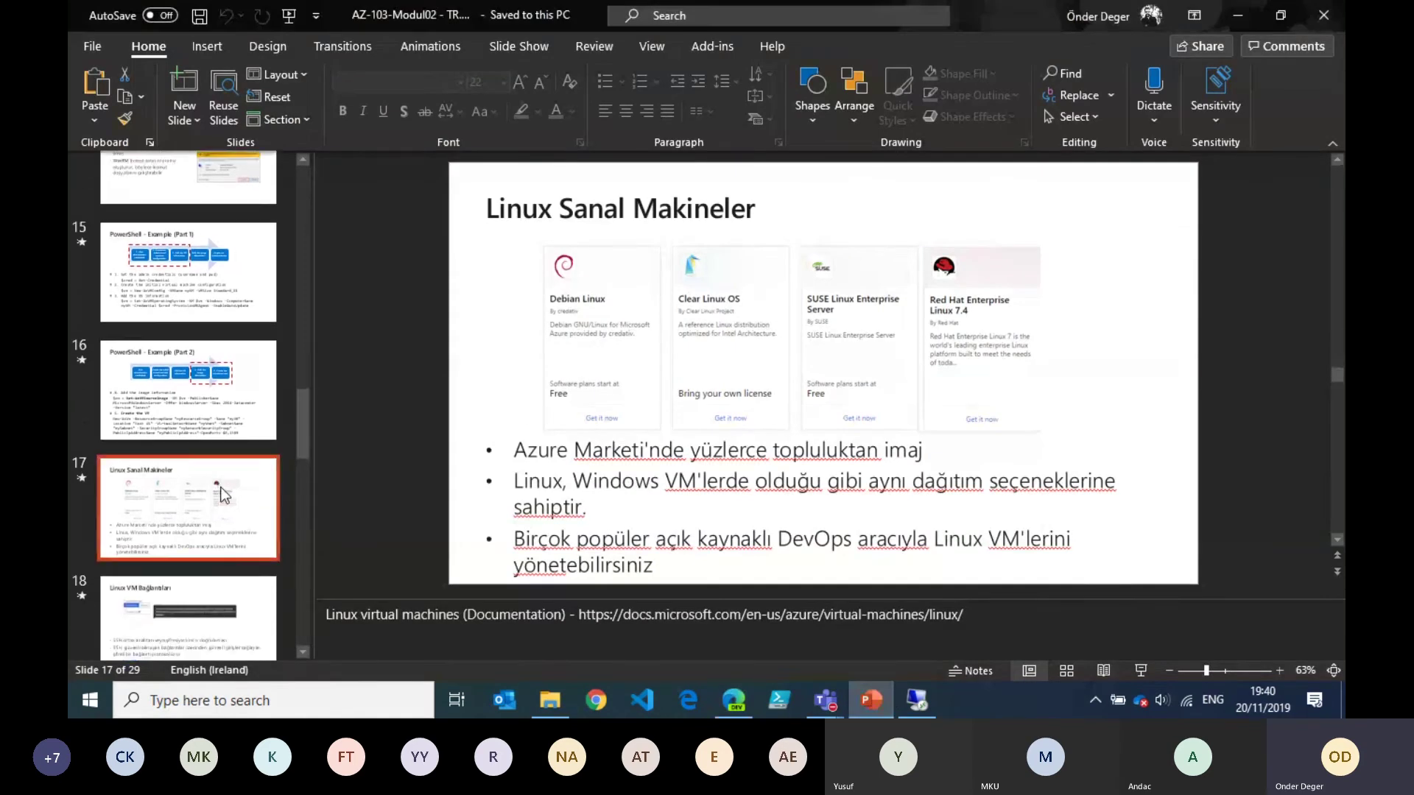
Show slide 18, Linux VM Bağlantıları, and search Windows for paint.
scroll(224, 495, "down", 1)
left_click(225, 498)
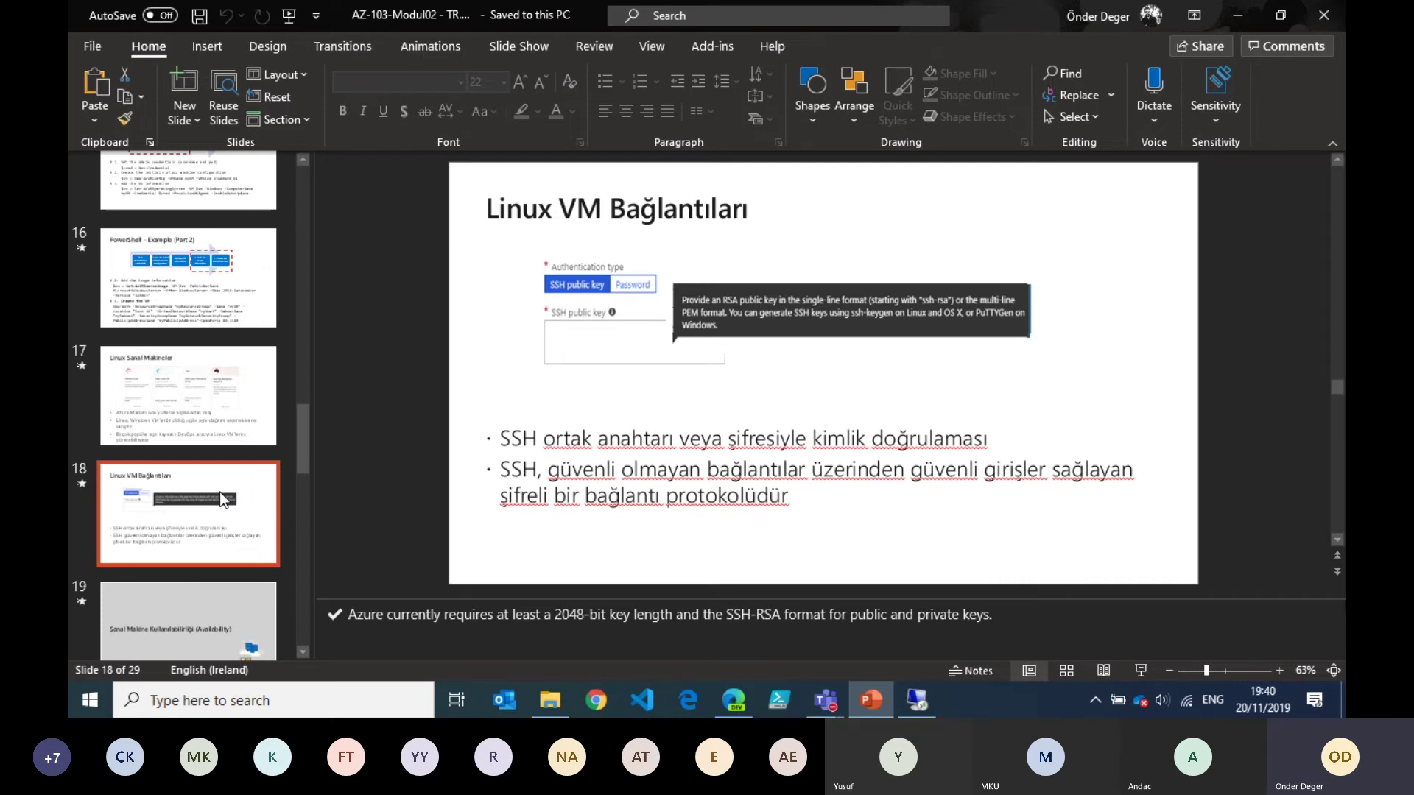
key("super")
type("pai")
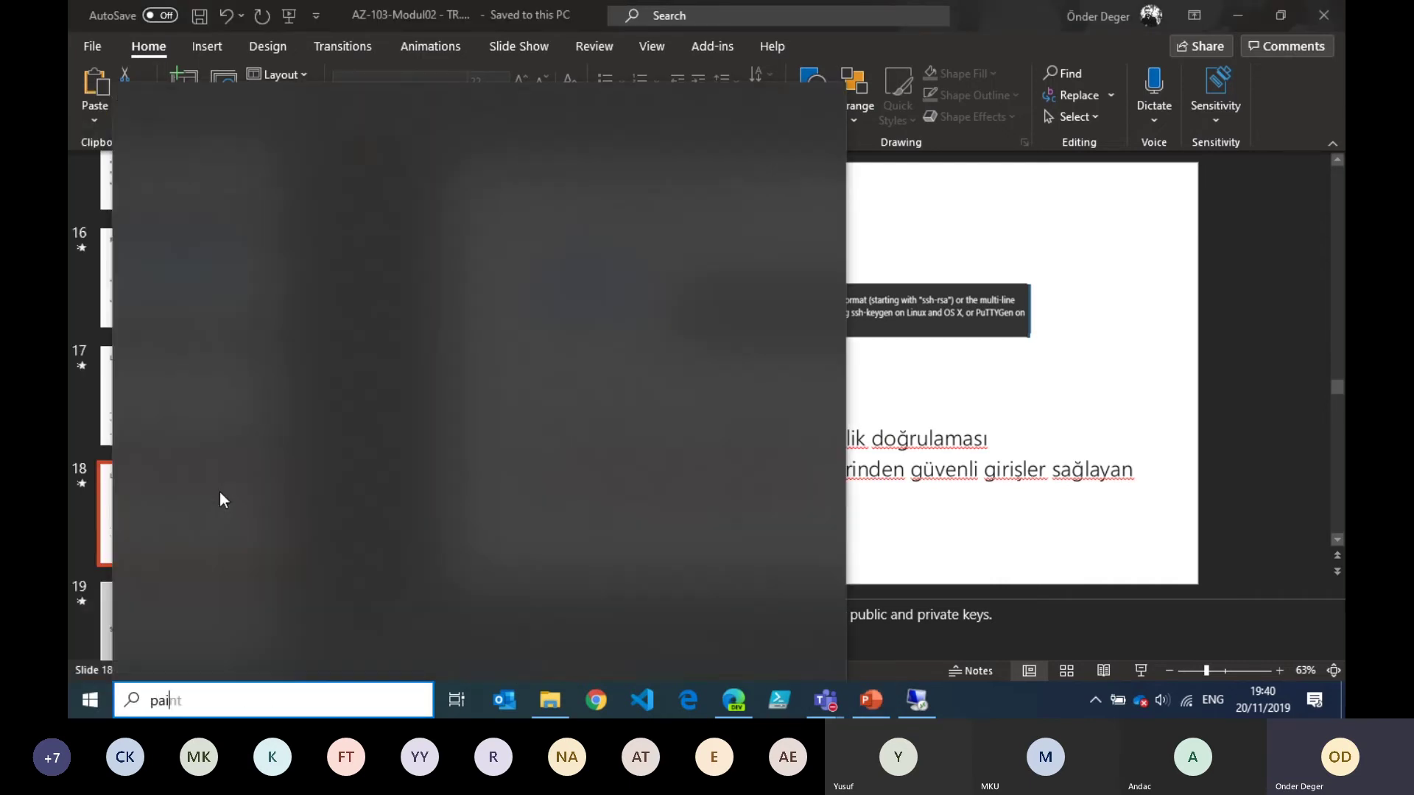
type("nt")
Launch Paint maximized and widen its canvas to 1341 × 555px.
left_click(285, 183)
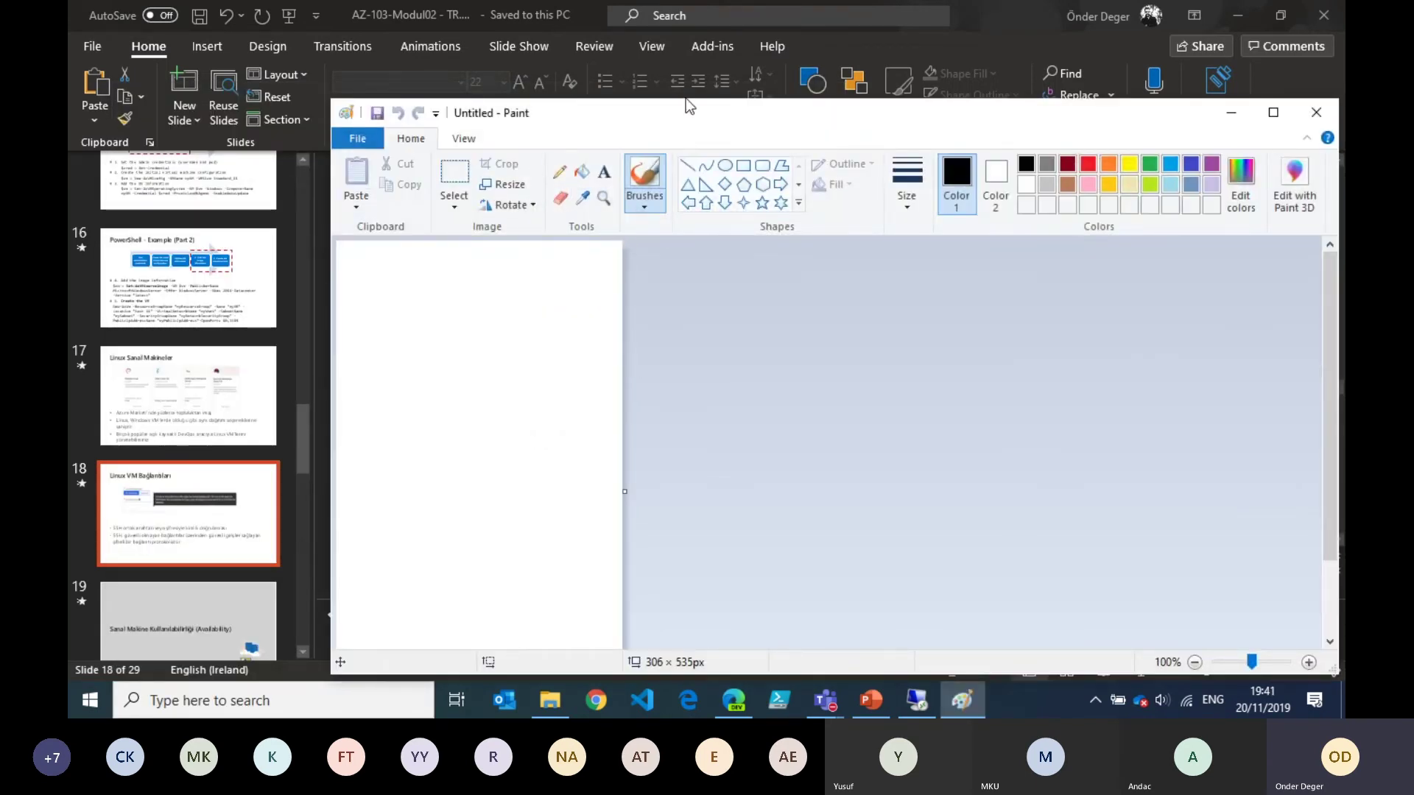
double_click(703, 118)
left_click_drag(361, 386, 1330, 416)
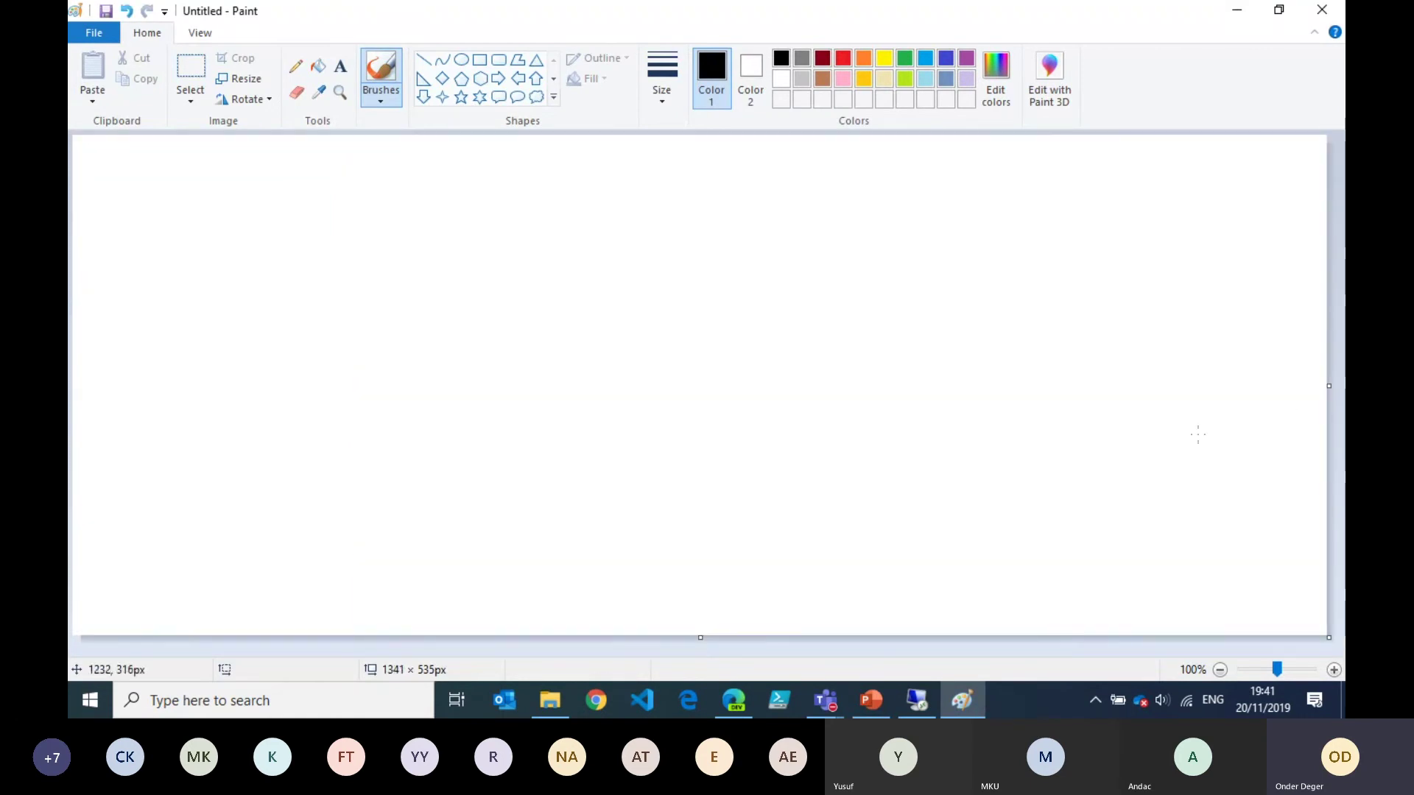
left_click_drag(703, 638, 712, 650)
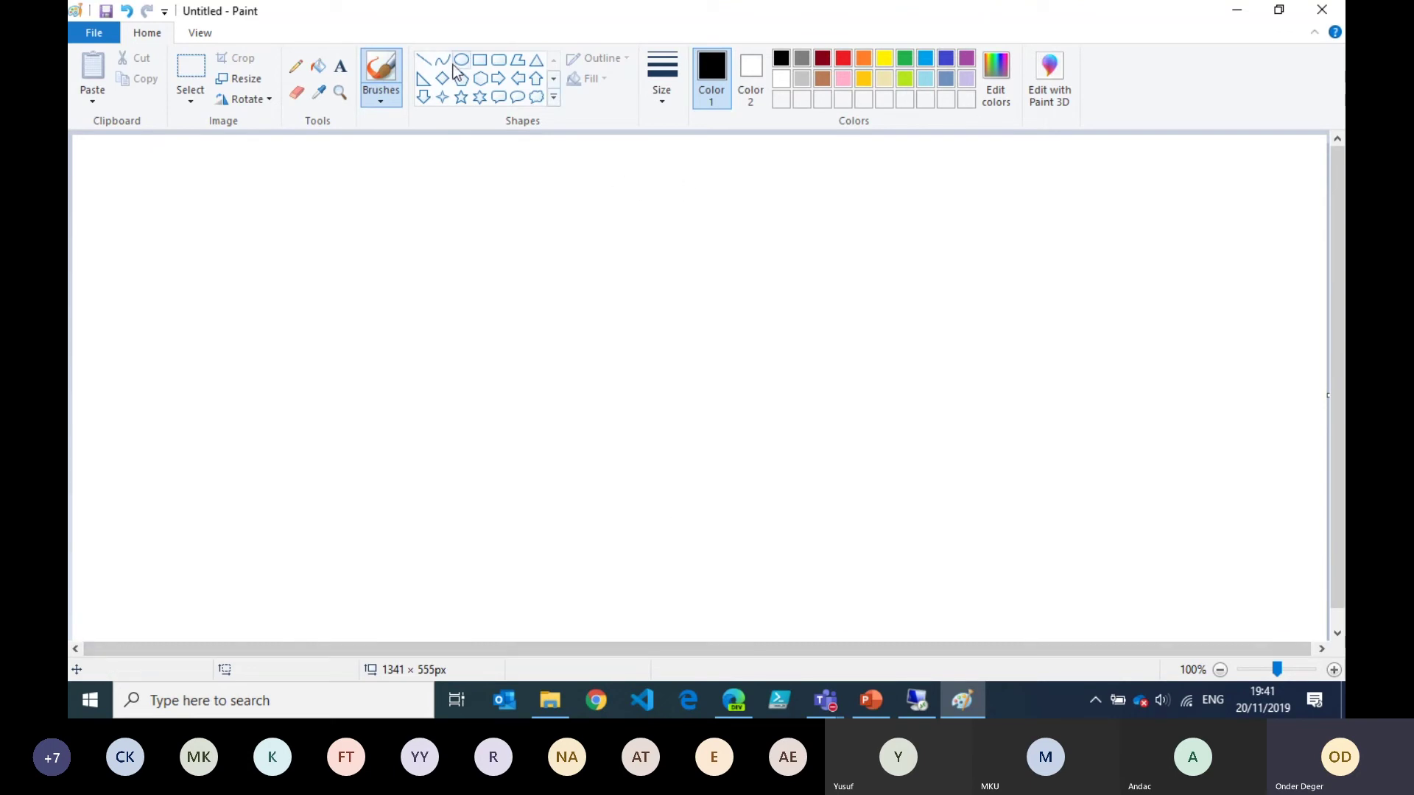
Draw two large rectangles labelled Azure VNET on the left and Kurum ici on the right.
left_click(479, 60)
left_click_drag(112, 199, 802, 605)
left_click_drag(1012, 235, 1317, 591)
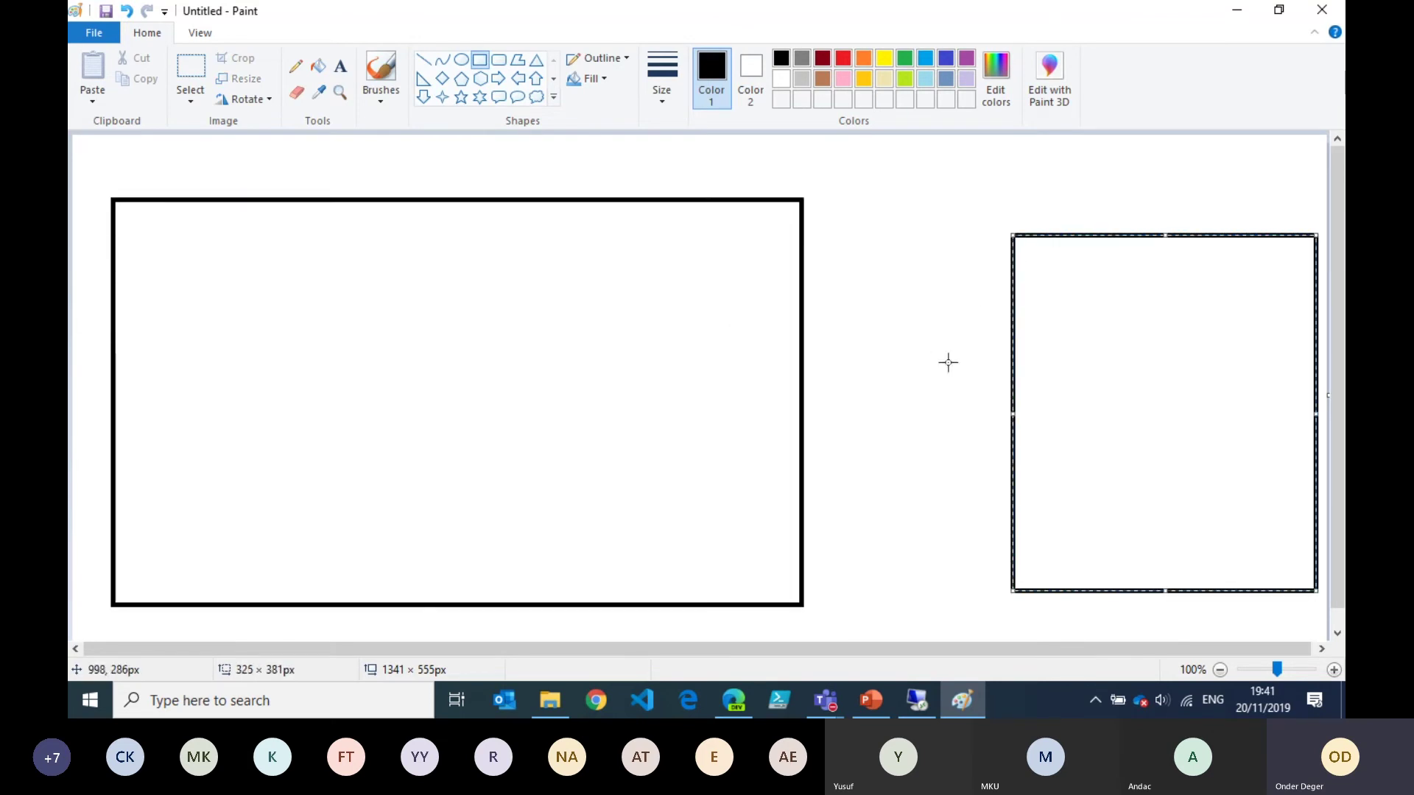
left_click(340, 66)
left_click(1110, 216)
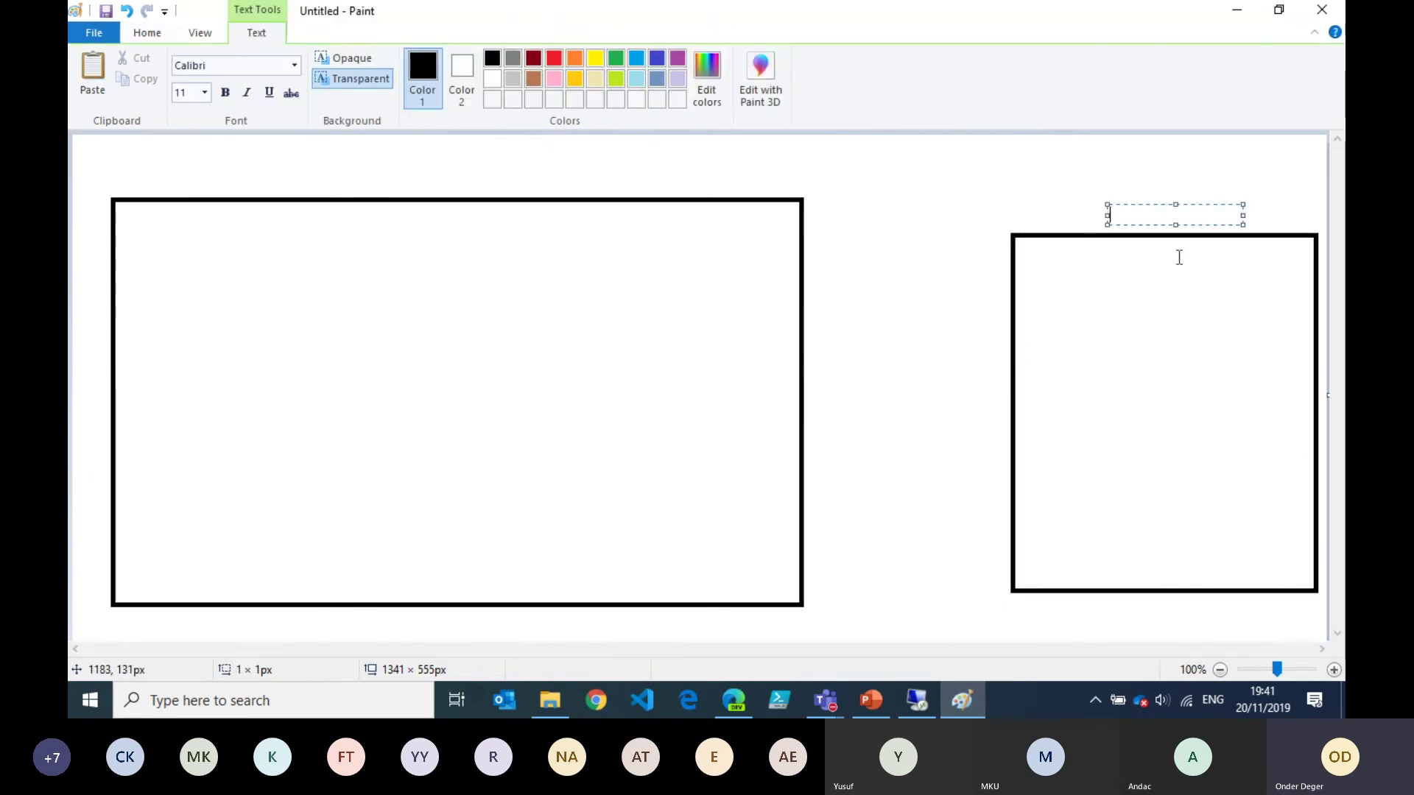
type("Kurum ici")
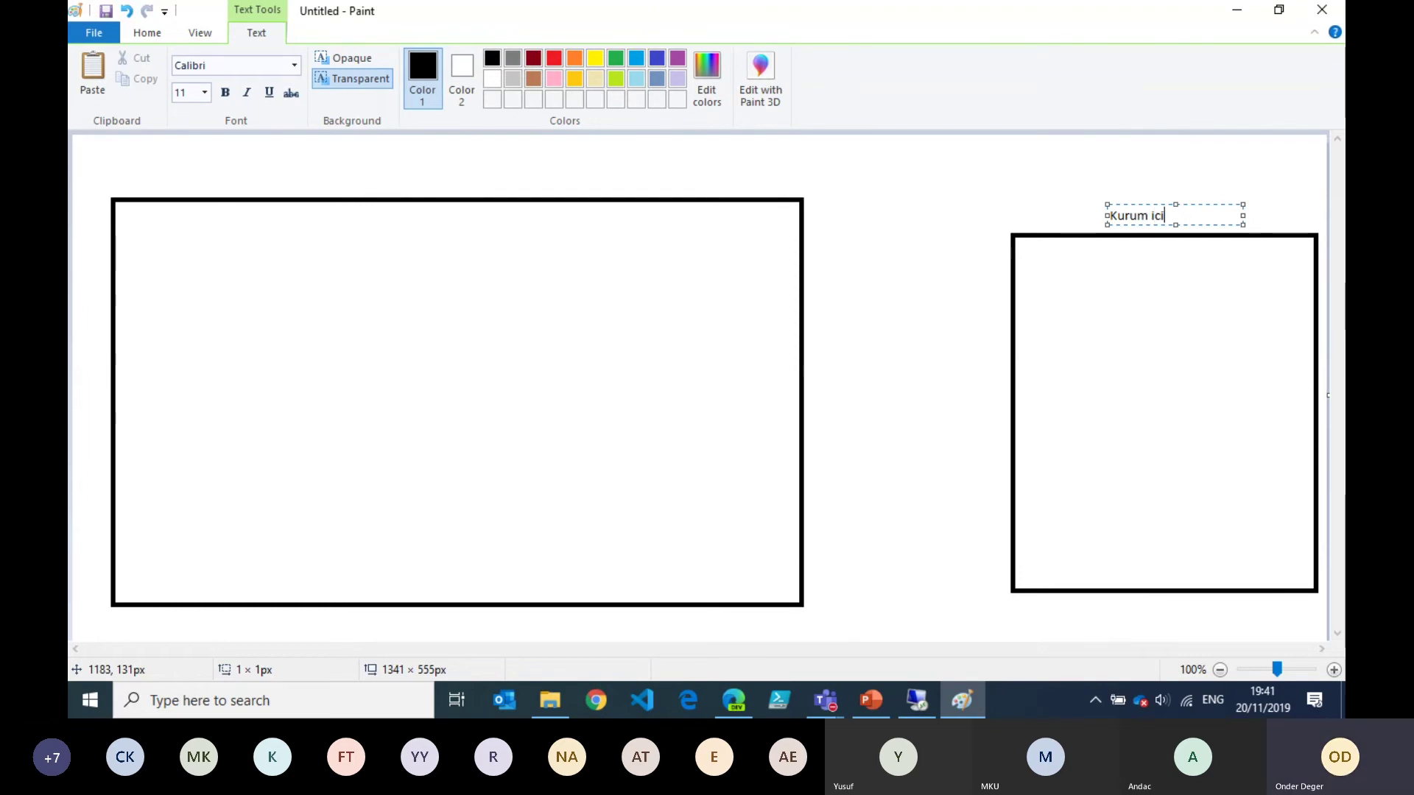
left_click(345, 170)
left_click(366, 181)
type("Azure VNET")
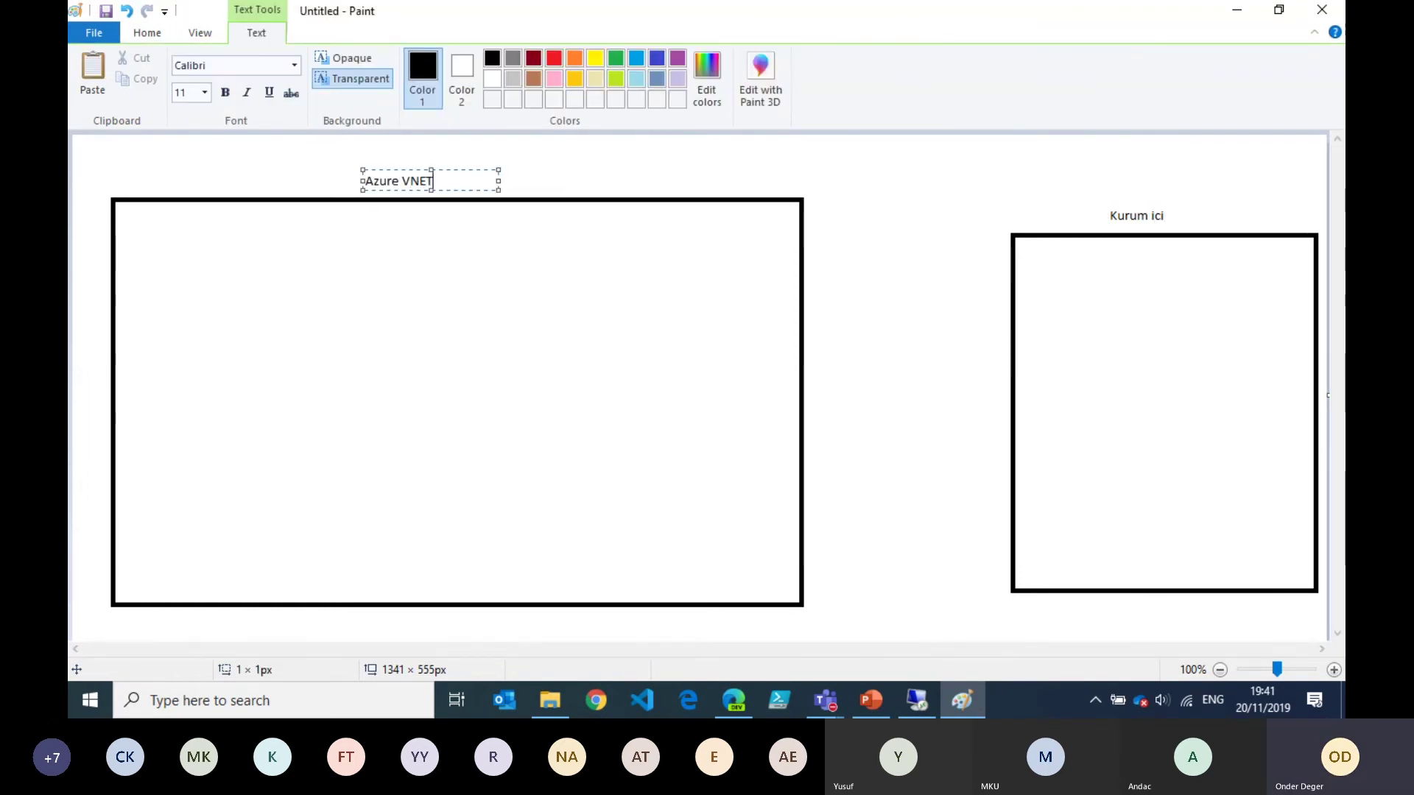
left_click(442, 309)
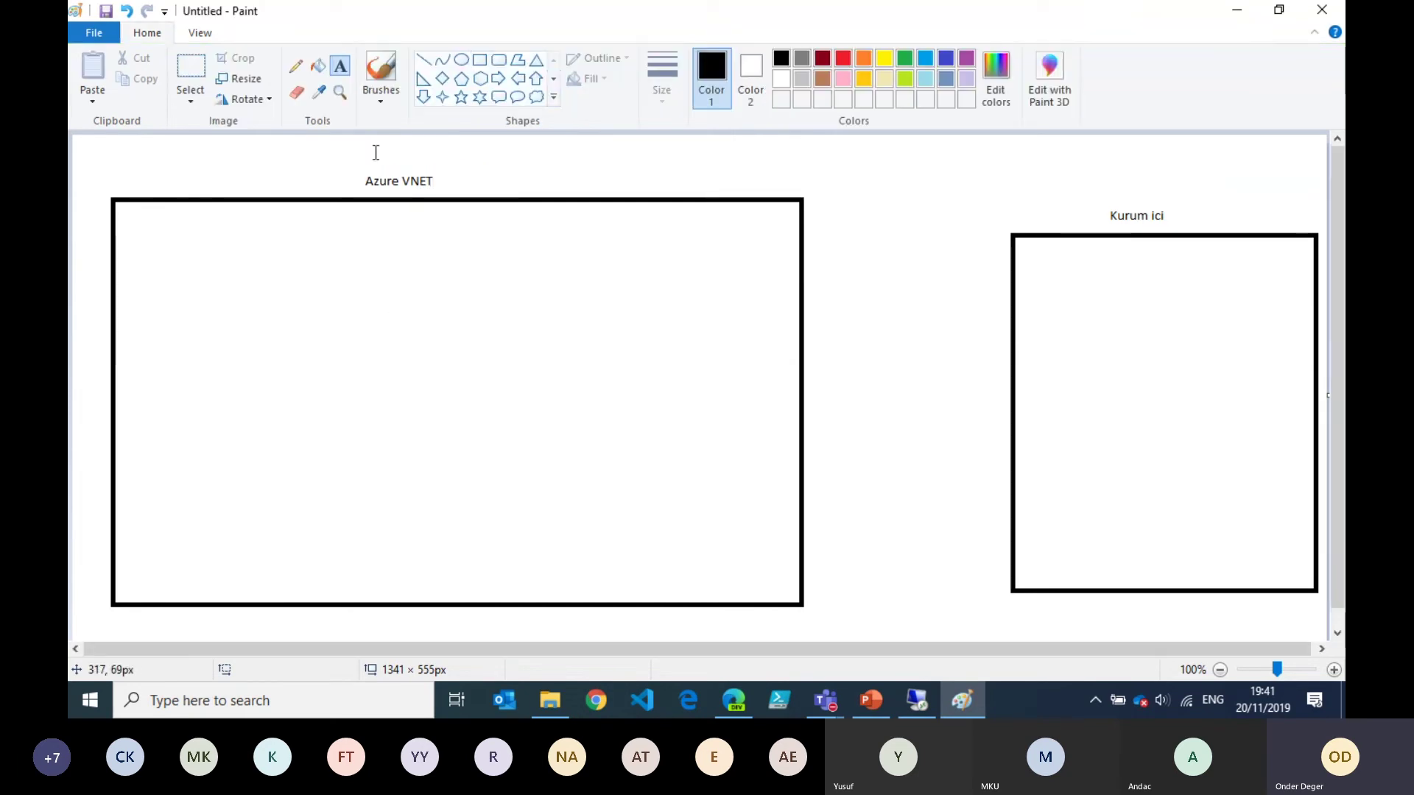
Draw an inner box in Azure VNET and label it Internal.
left_click(480, 59)
left_click_drag(130, 237, 412, 567)
left_click(457, 155)
left_click(340, 67)
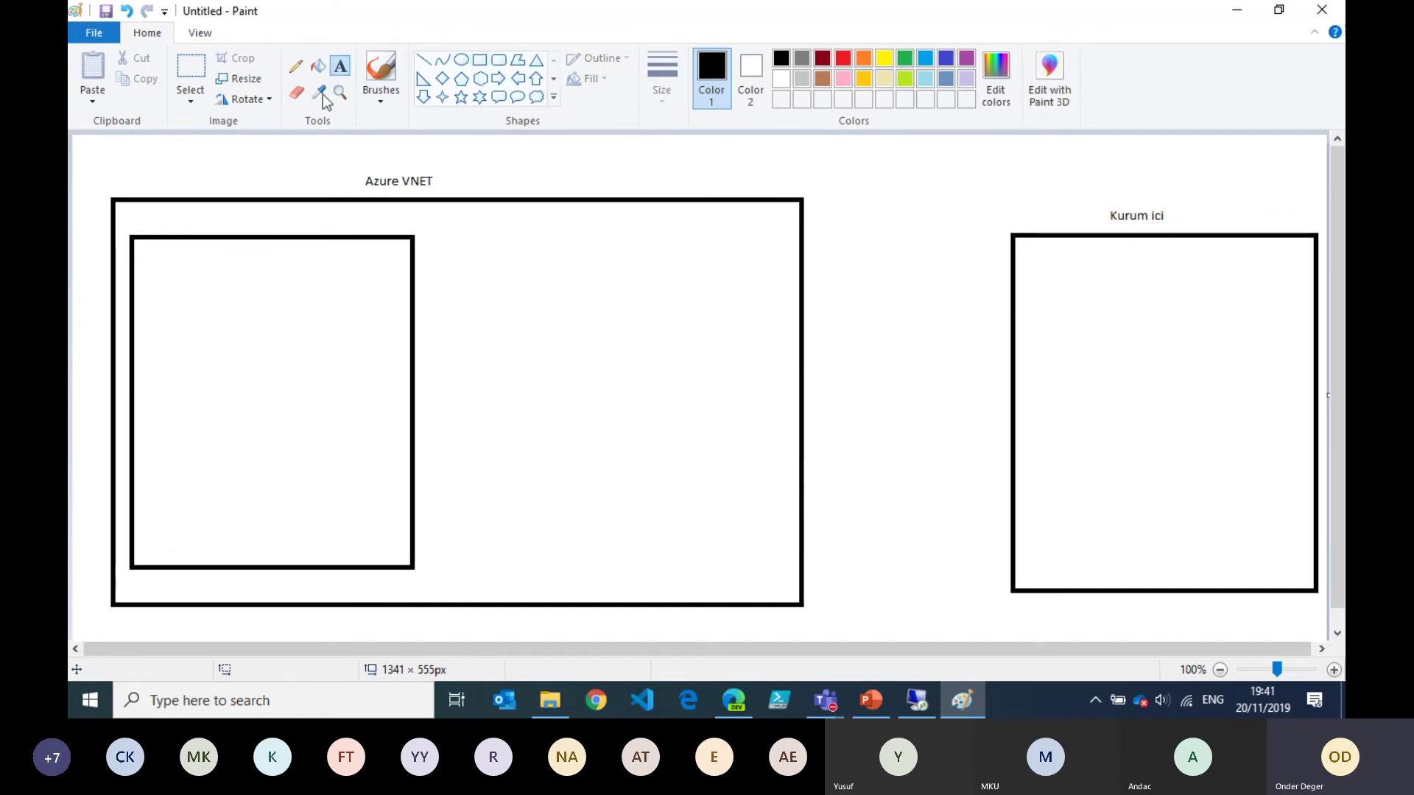
left_click(180, 203)
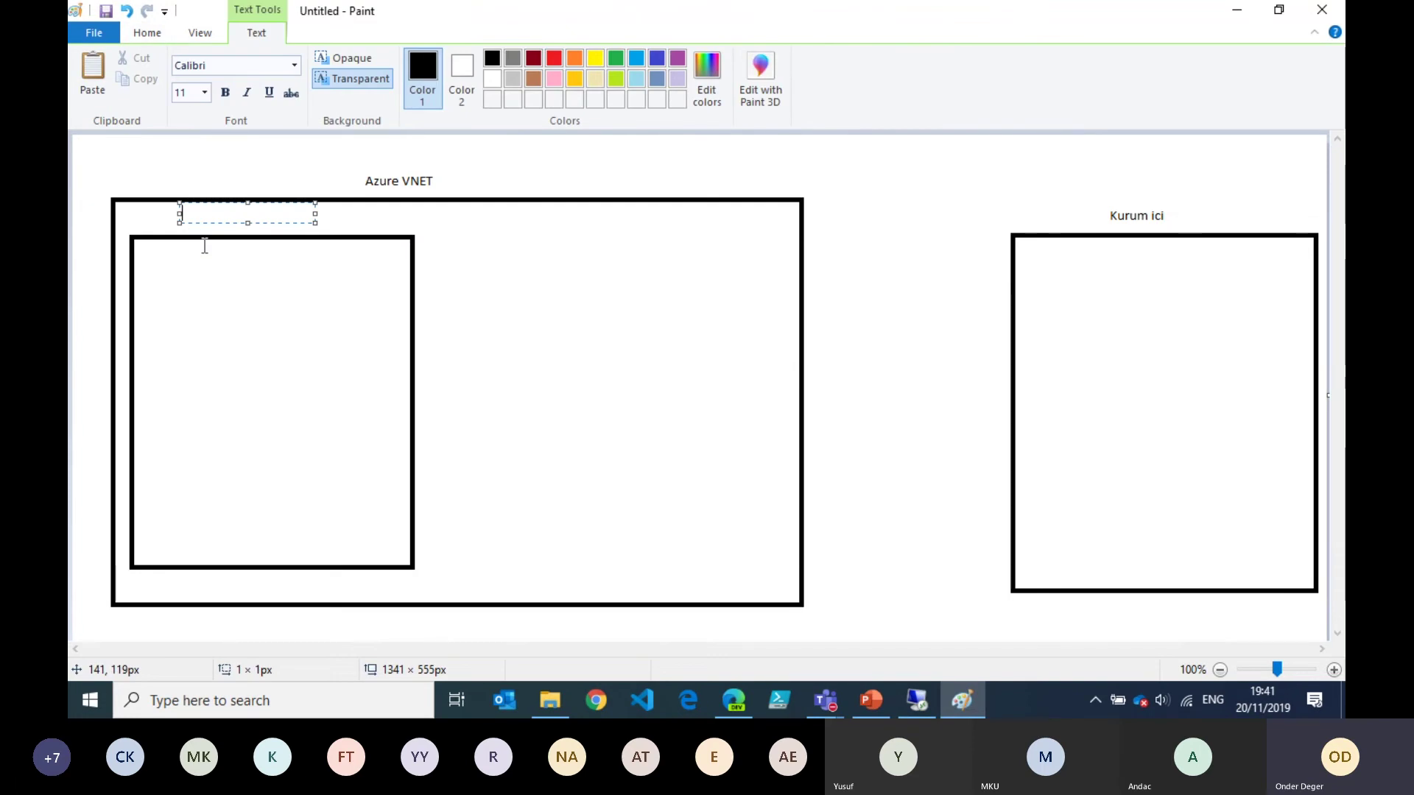
type("Internal")
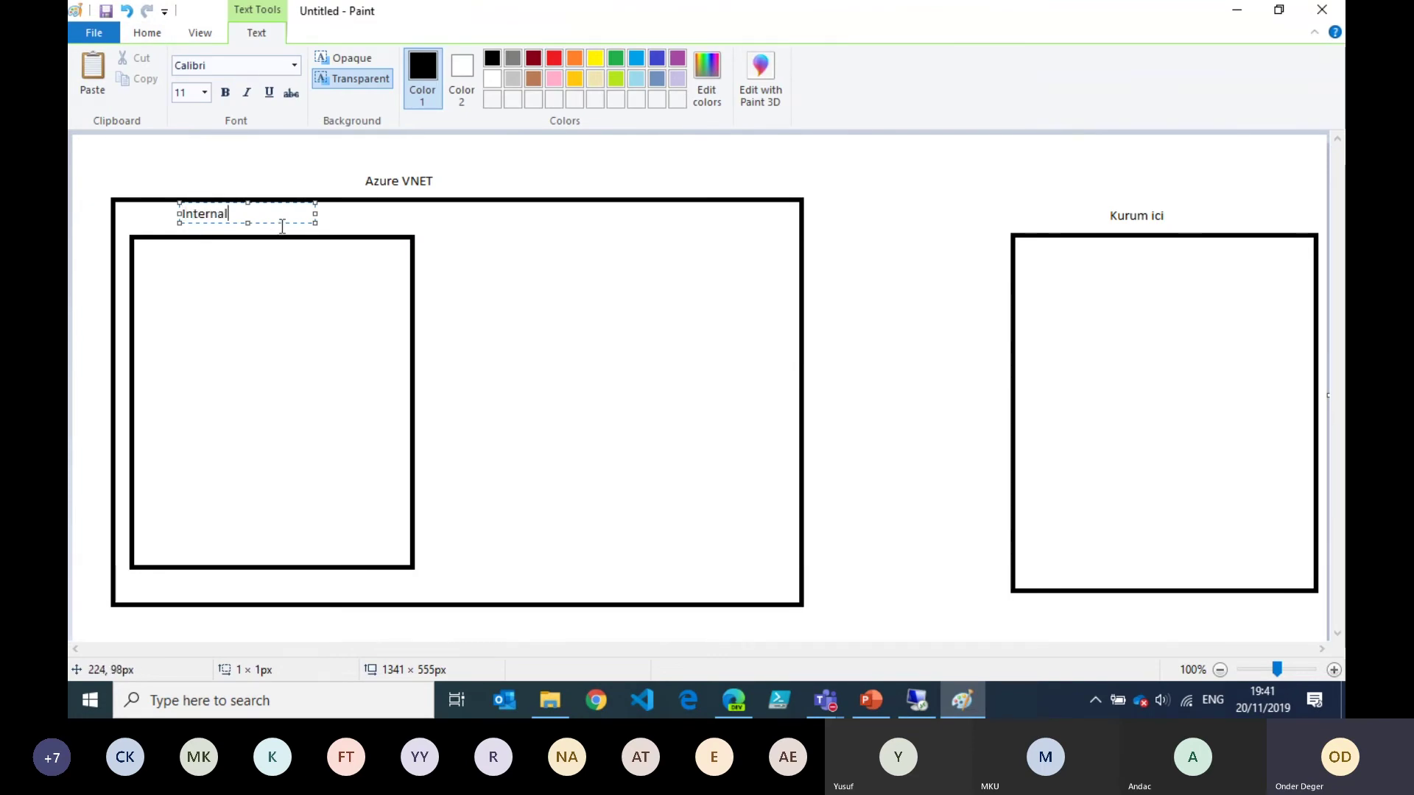
left_click_drag(282, 226, 285, 233)
left_click(348, 151)
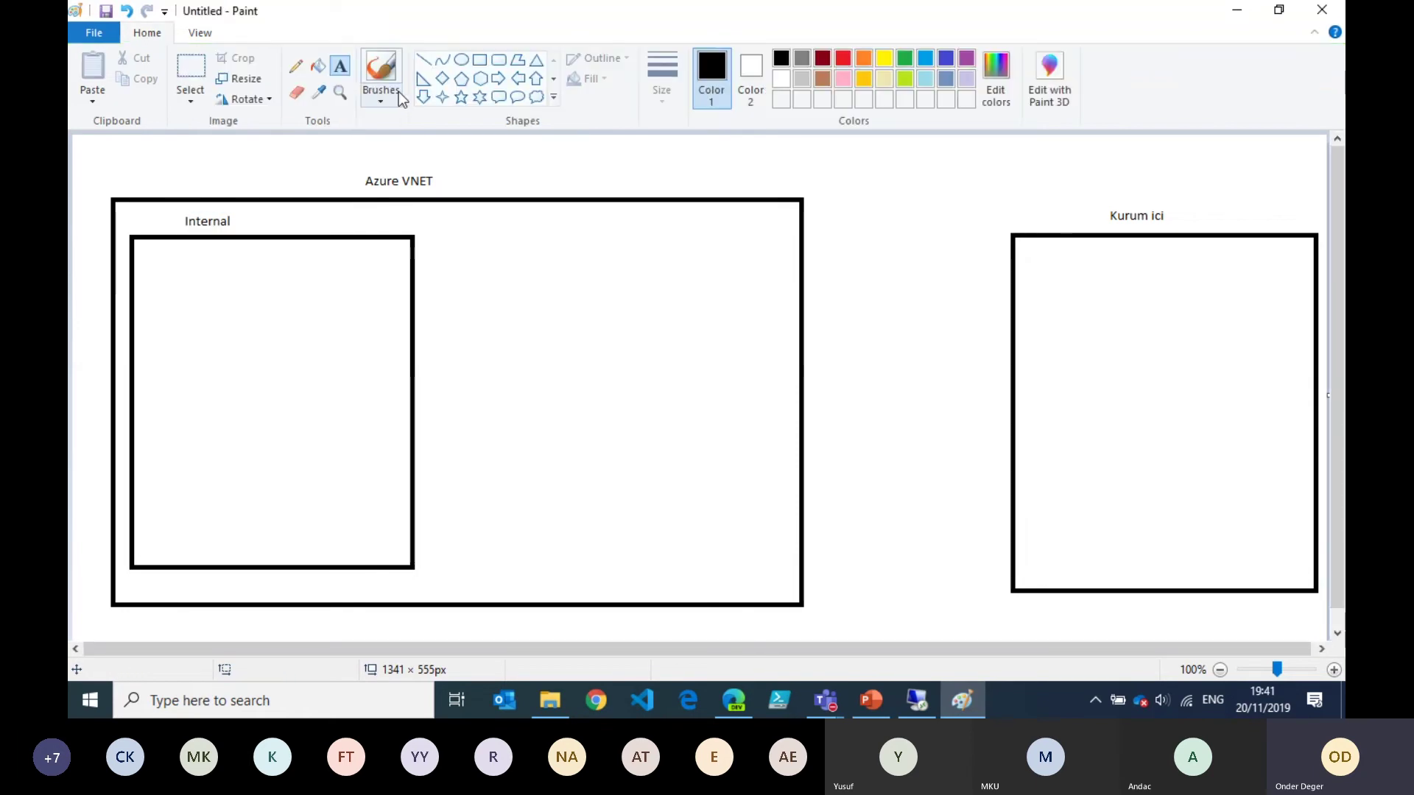
Add two small boxes inside Internal labelled 192.168.10.5 and 192.168.10.6.
left_click(480, 60)
left_click_drag(147, 262, 232, 405)
left_click_drag(288, 338, 386, 540)
left_click(339, 66)
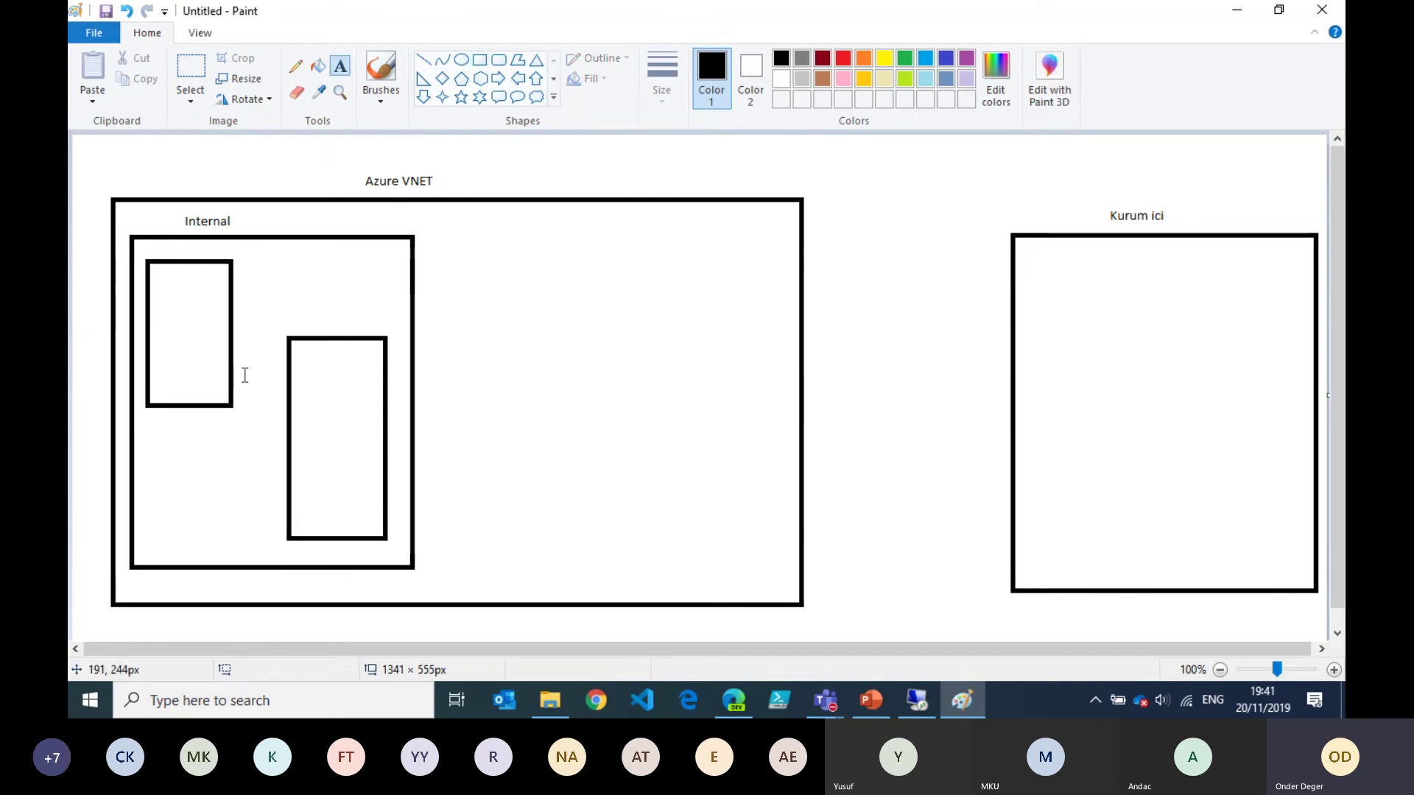
left_click(146, 412)
type("192.168.10.5")
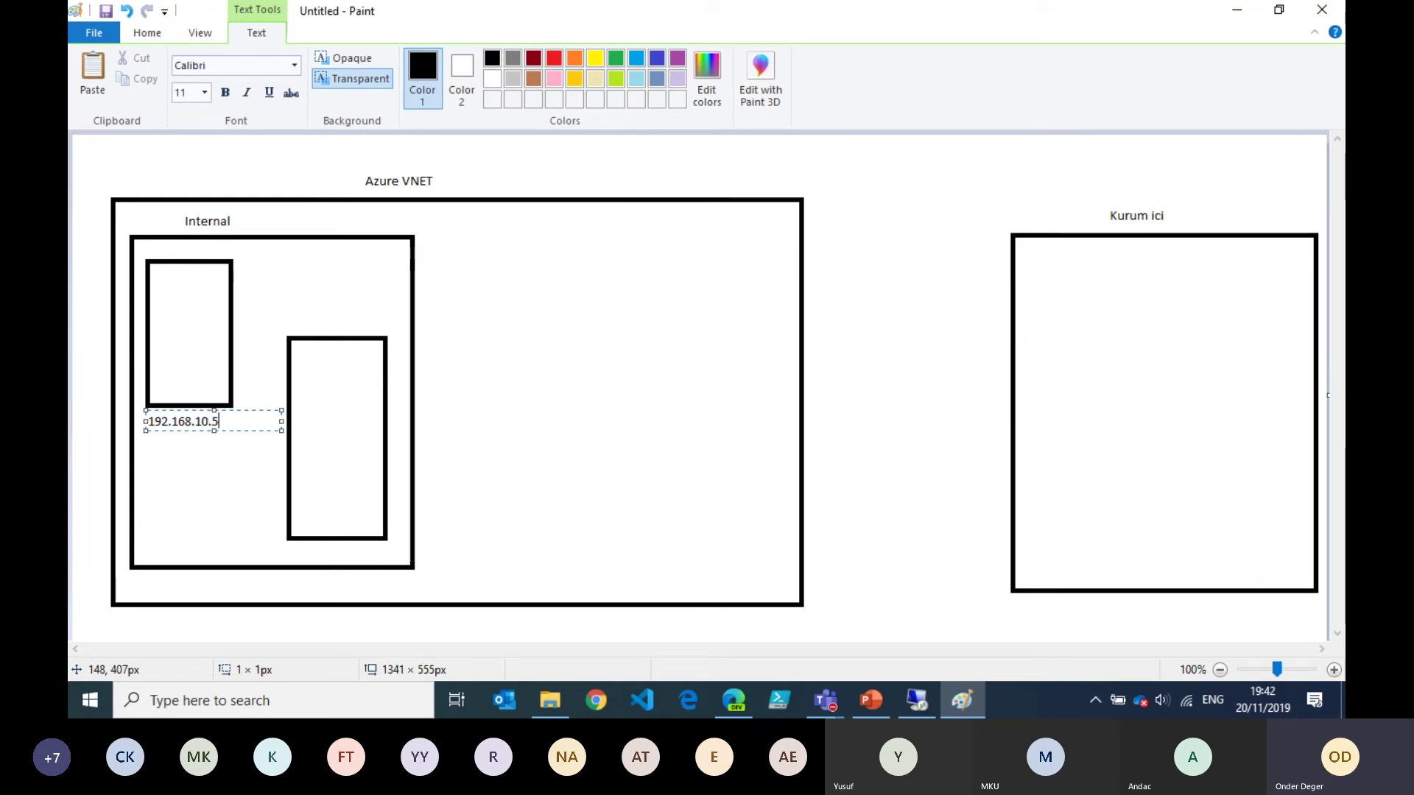
left_click(287, 550)
left_click(283, 541)
type("192.168.10.6")
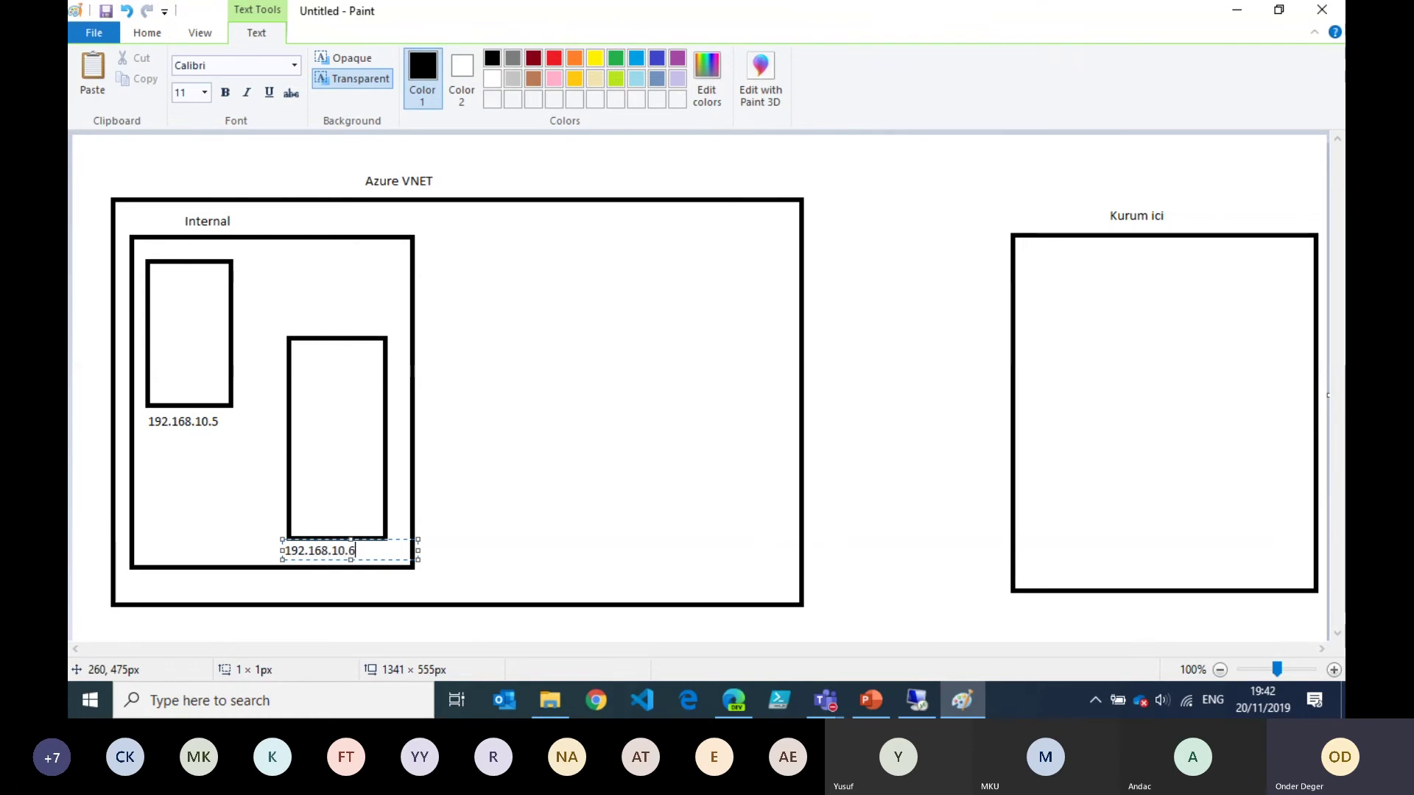
left_click(549, 442)
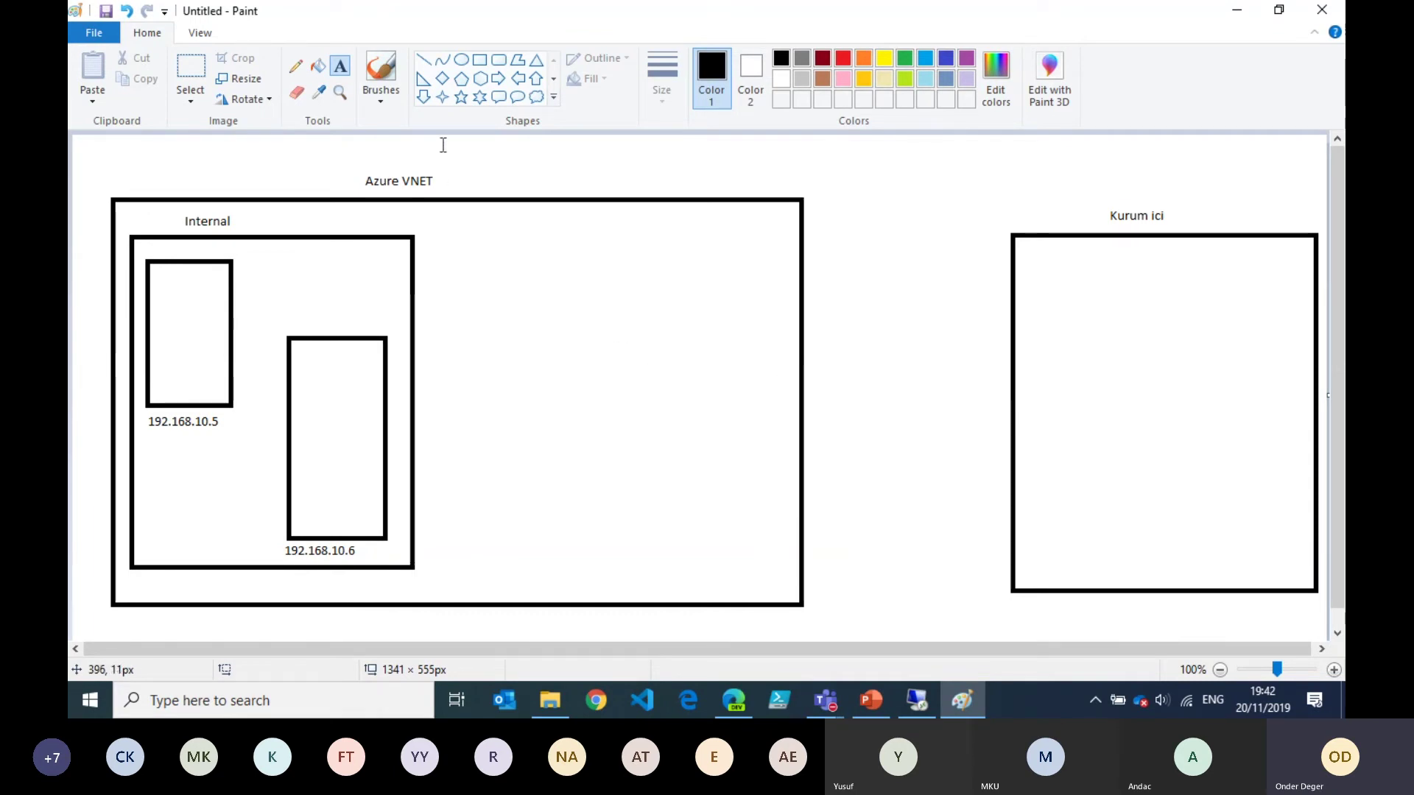
Draw a large box beside Internal and label it GatewaySubnet.
left_click(480, 60)
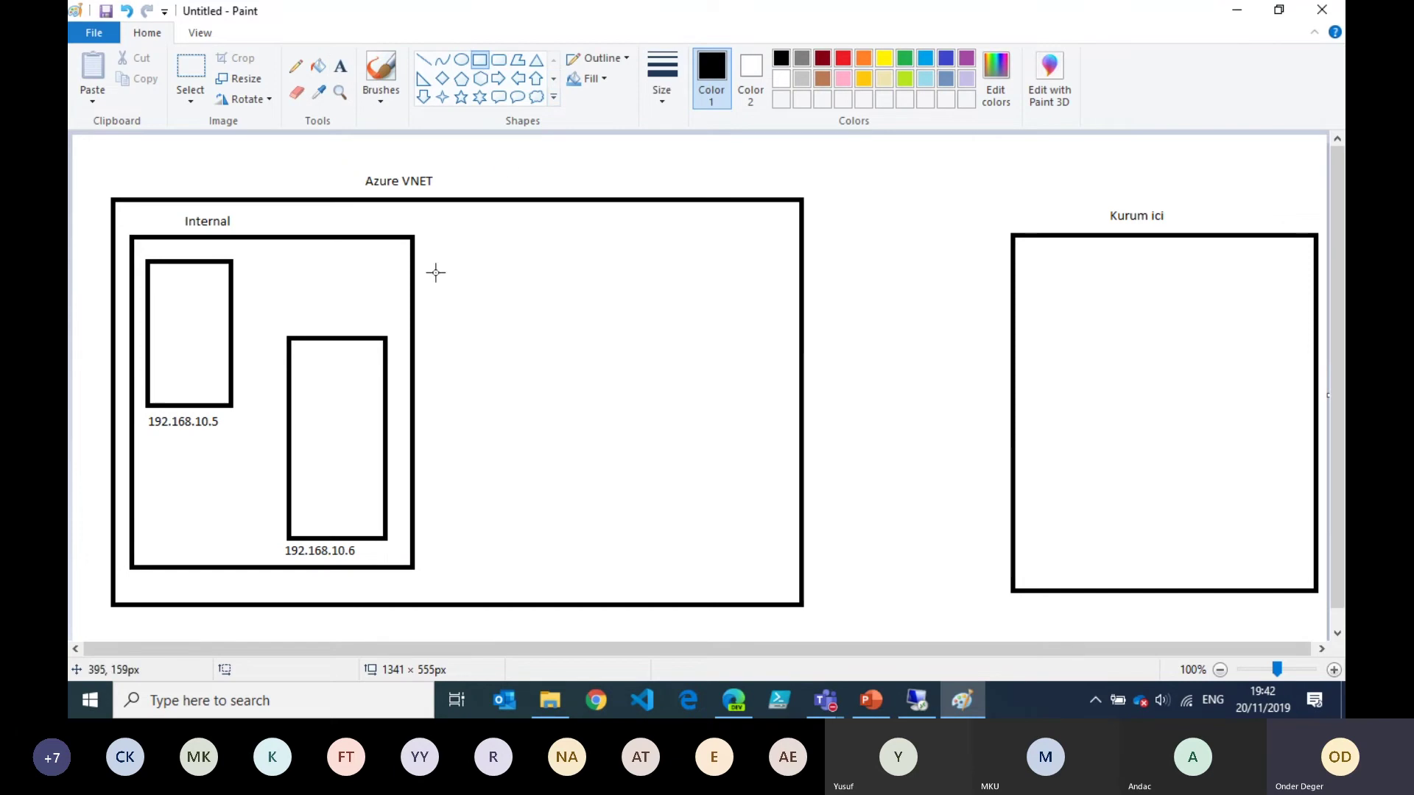
left_click_drag(454, 233, 788, 570)
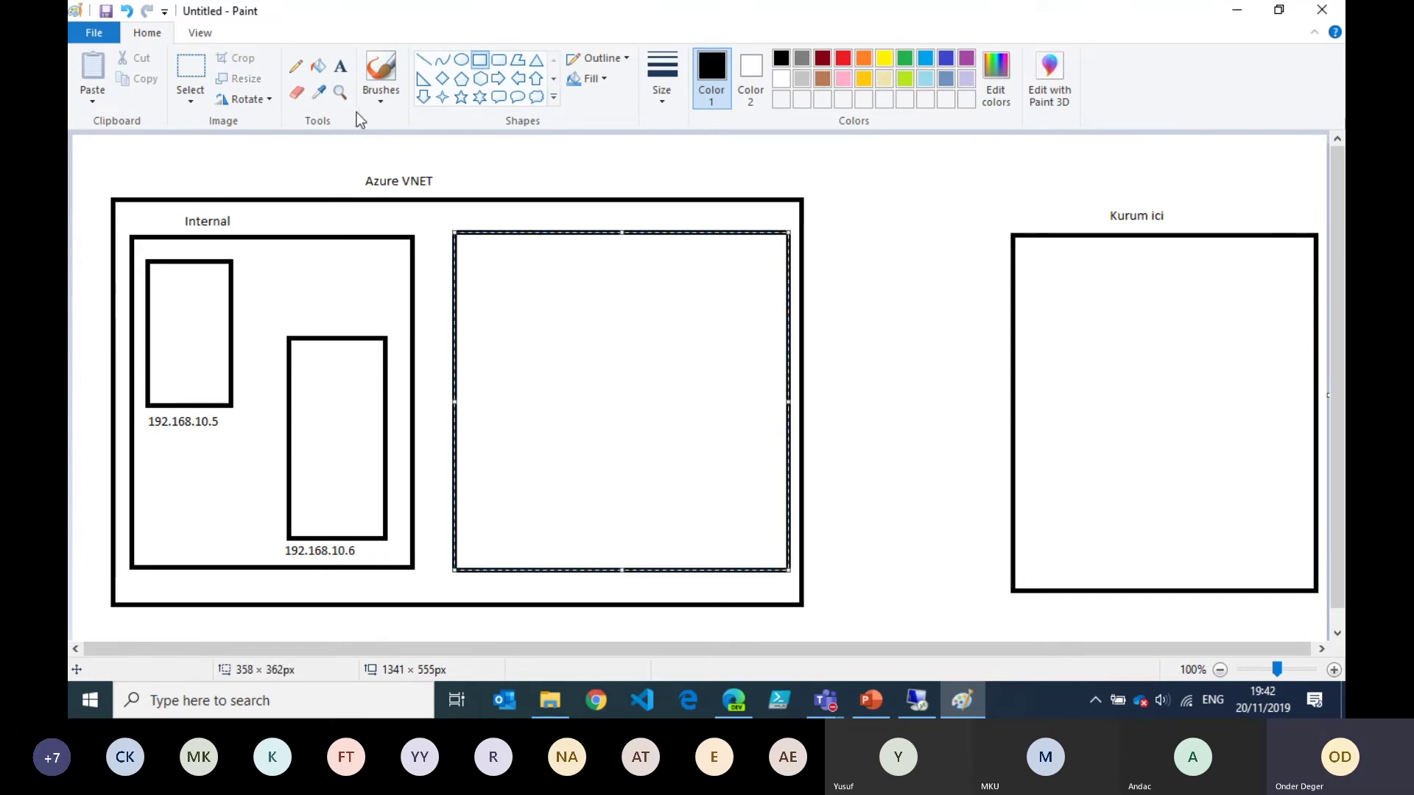
left_click(340, 66)
left_click(534, 215)
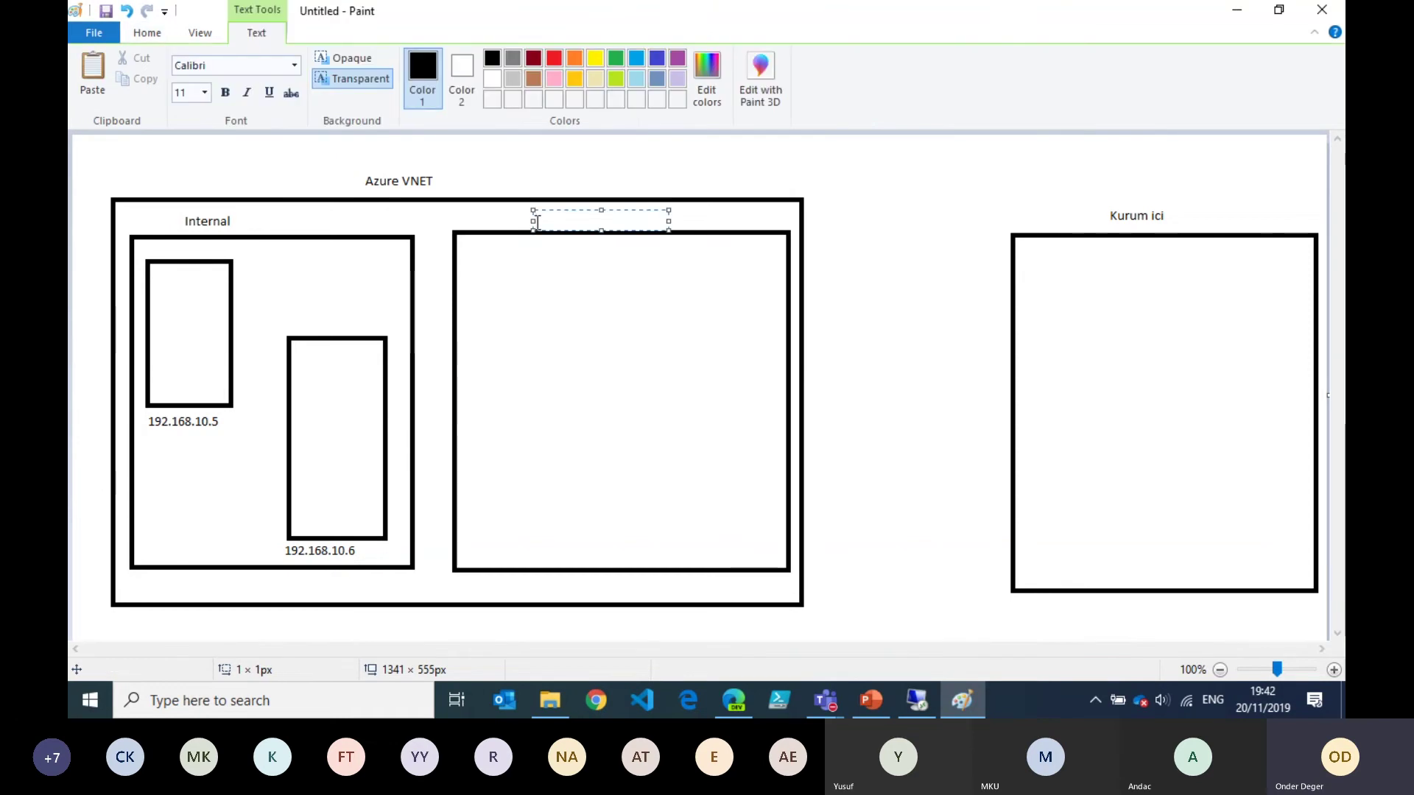
type("Gateway")
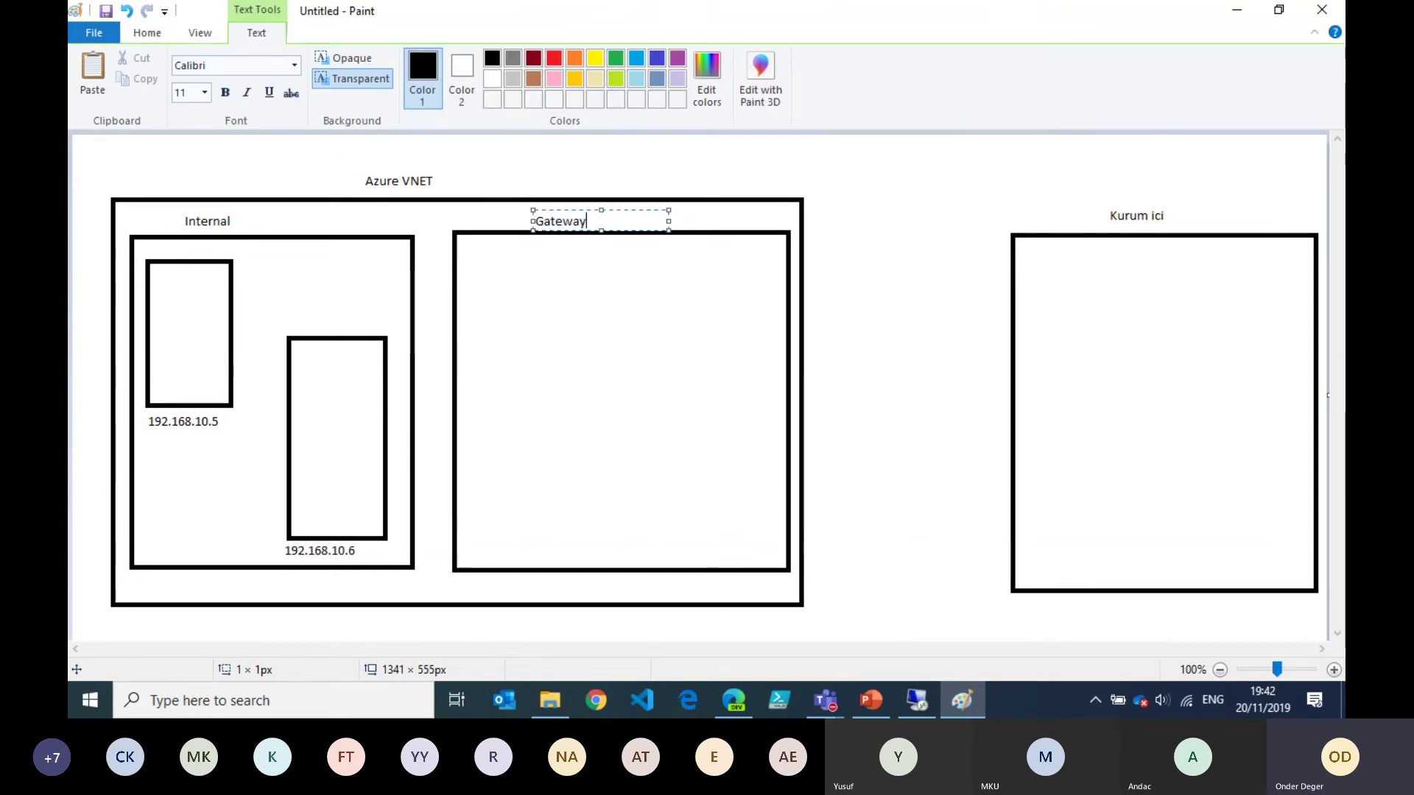
type("Subnet")
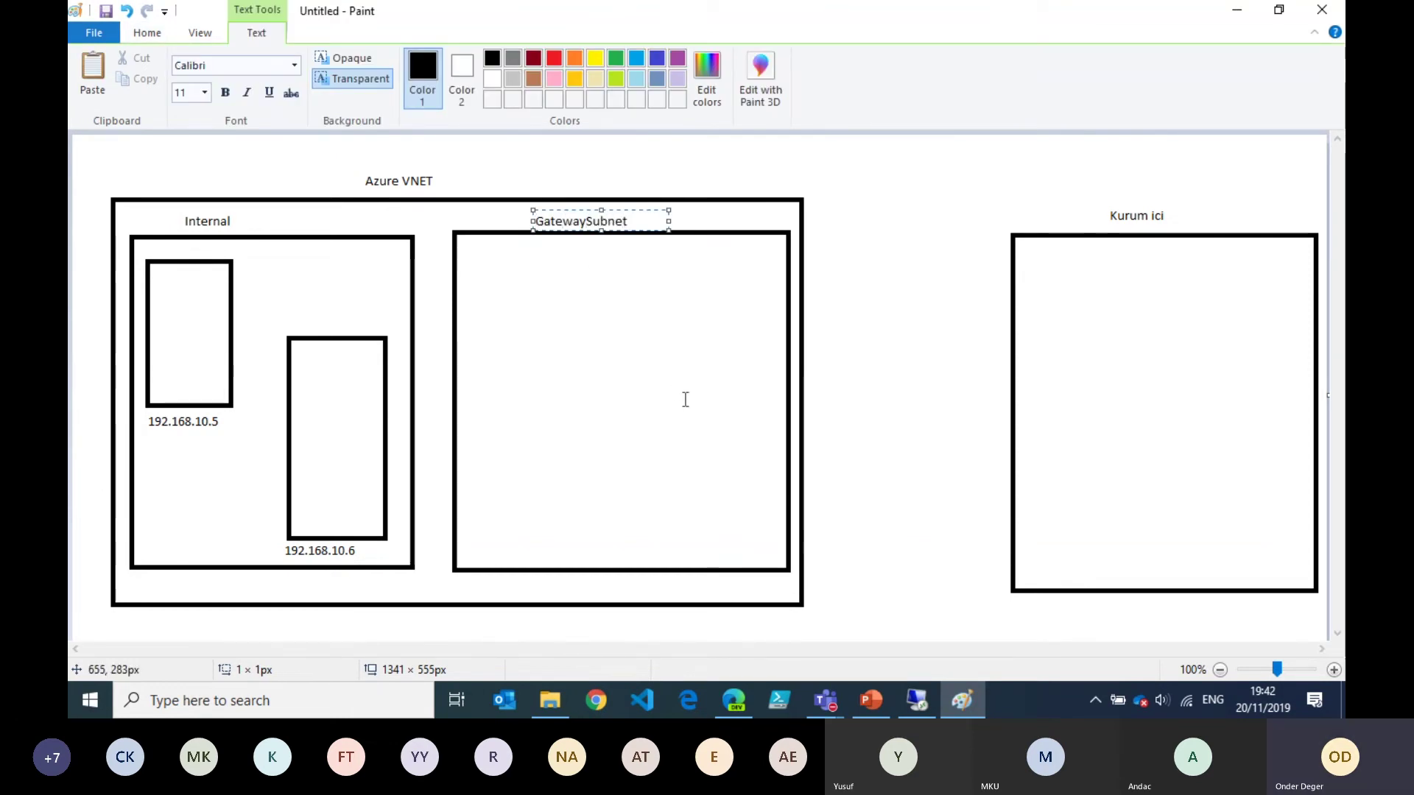
left_click(685, 399)
Draw a small box on GatewaySubnet's right edge and label it Gateway.
left_click(479, 59)
left_click_drag(756, 342, 827, 432)
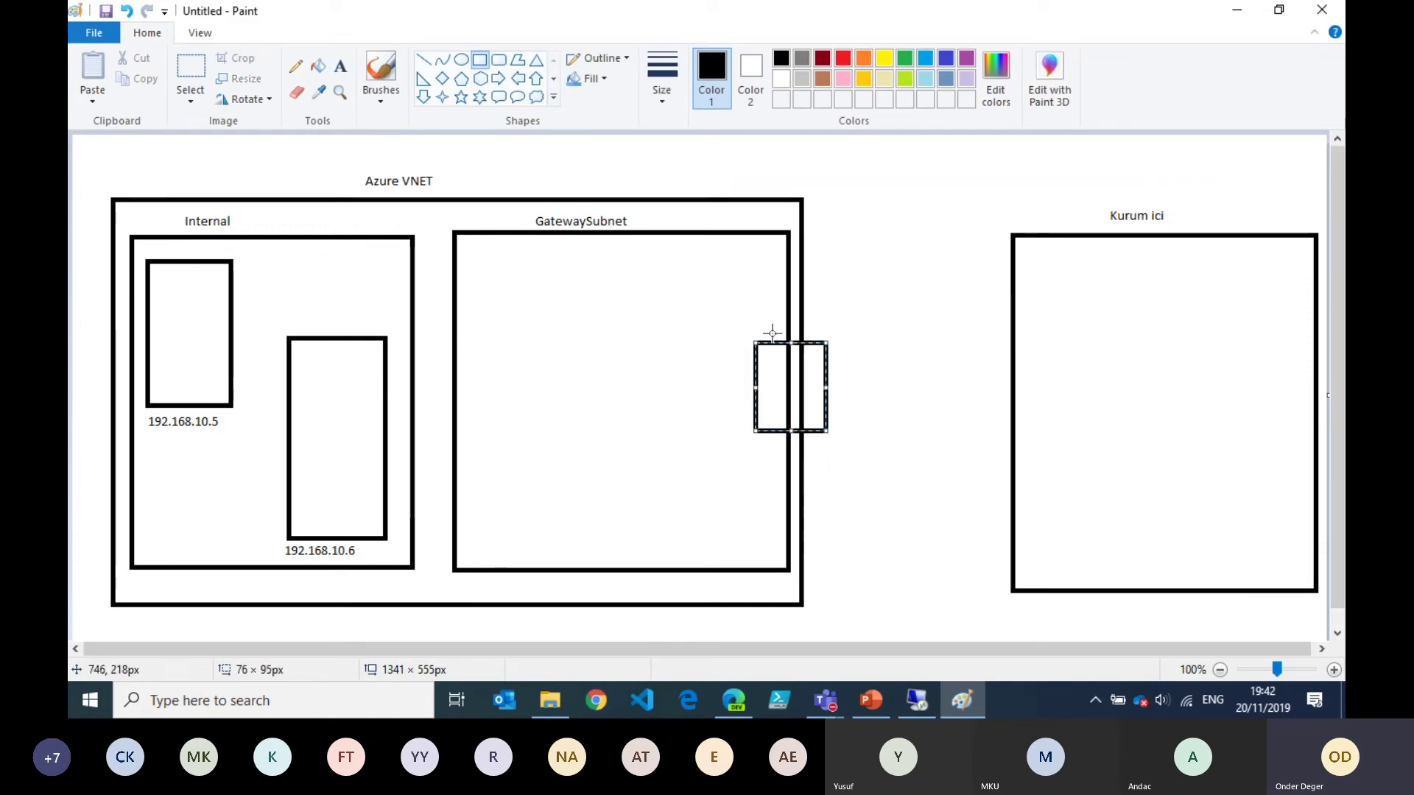
left_click(340, 66)
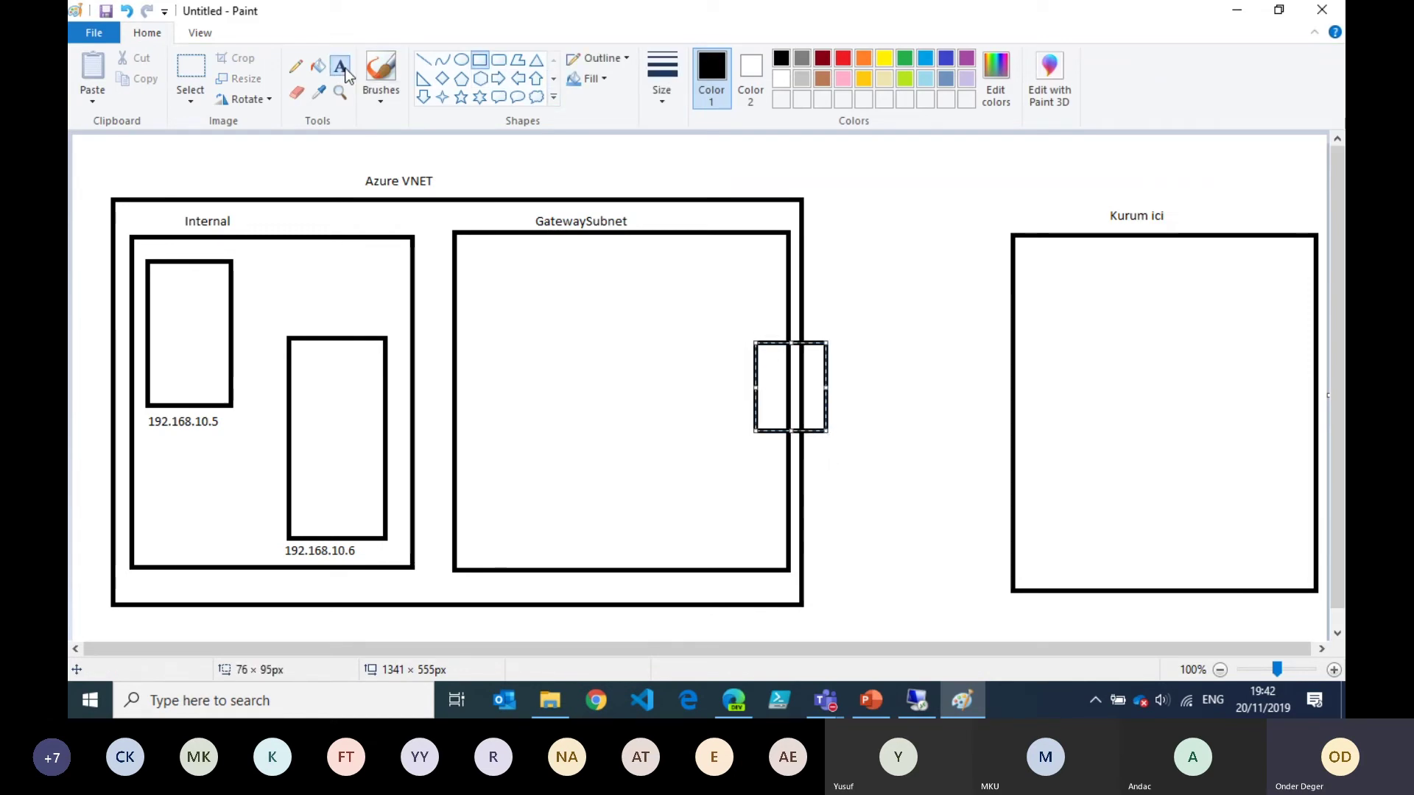
left_click(763, 311)
type("Gateway")
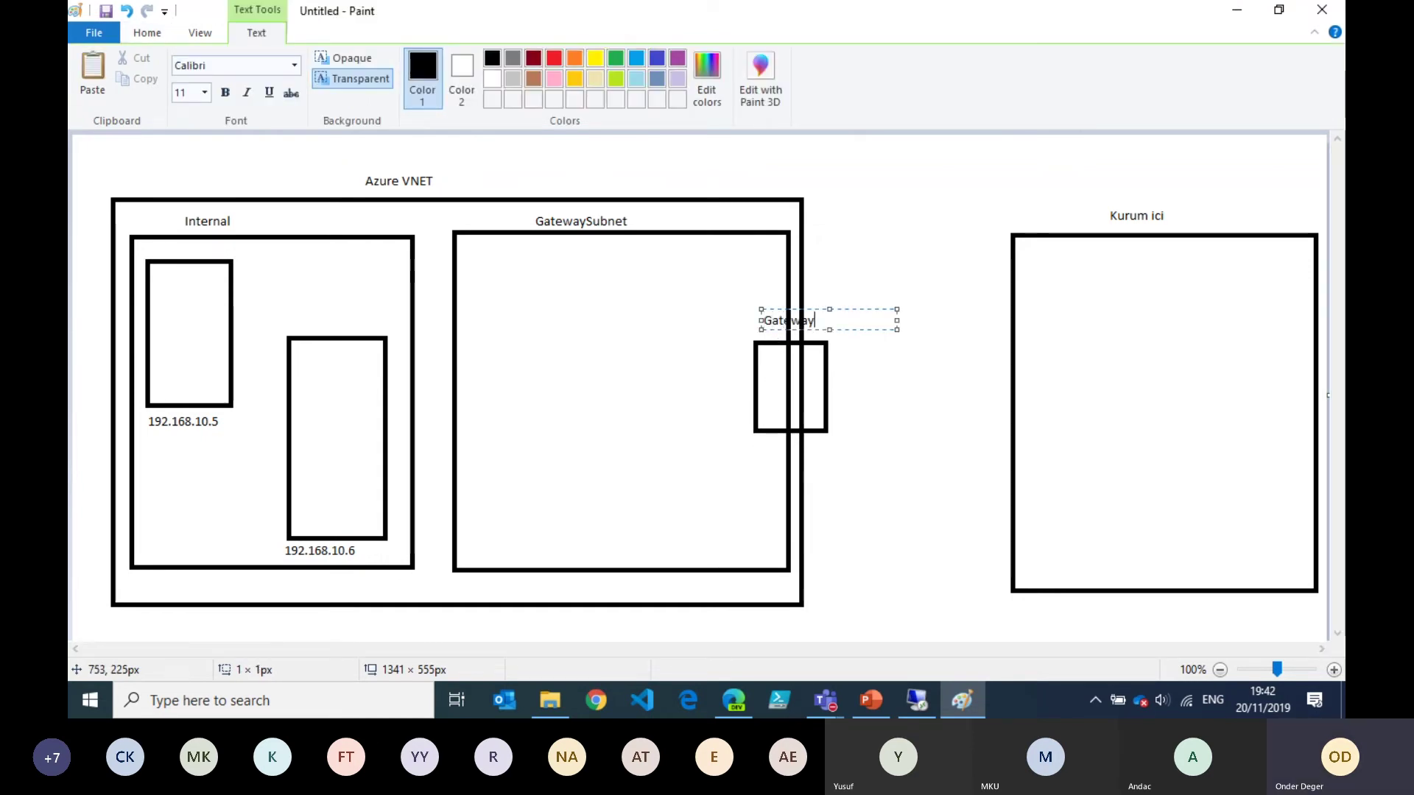
left_click_drag(897, 319, 825, 319)
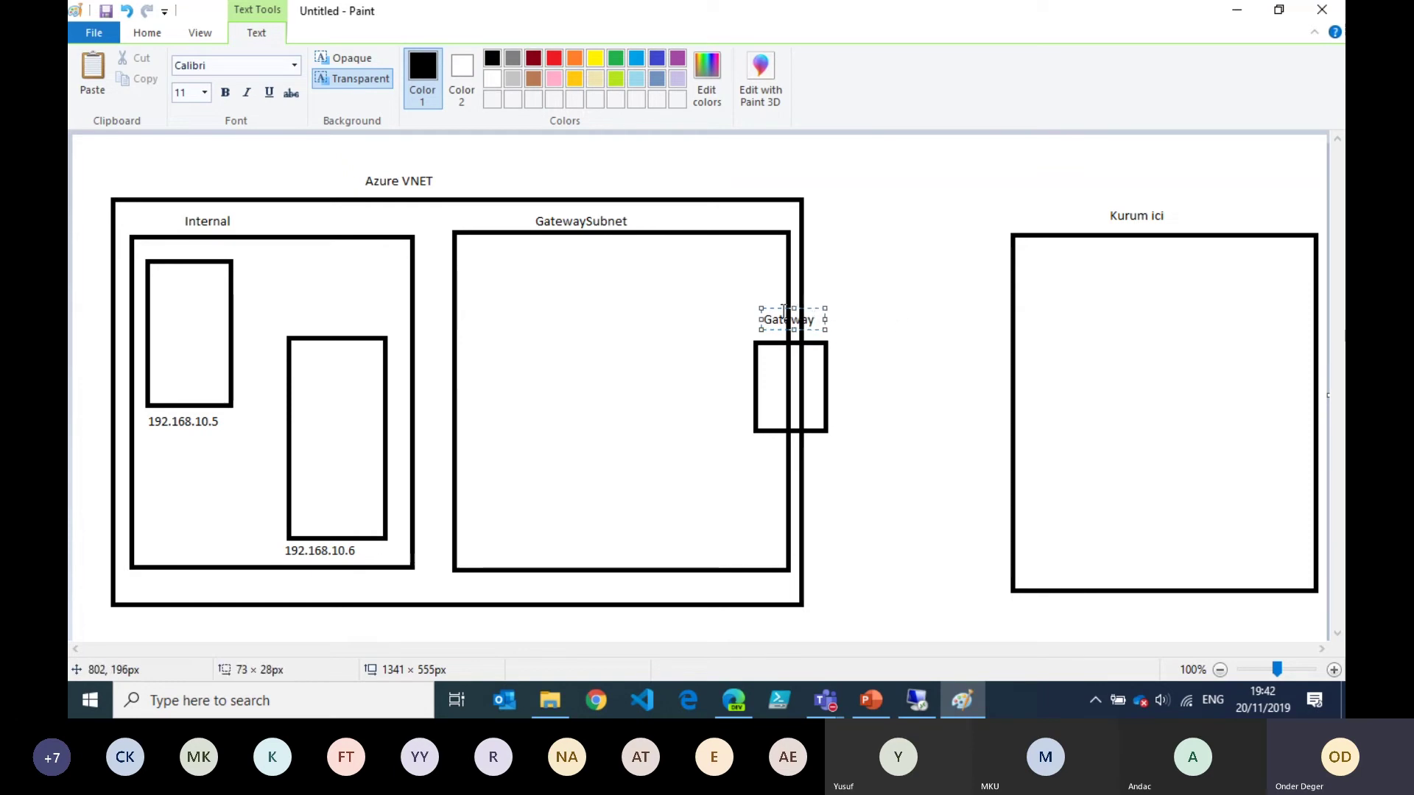
left_click_drag(772, 331, 771, 331)
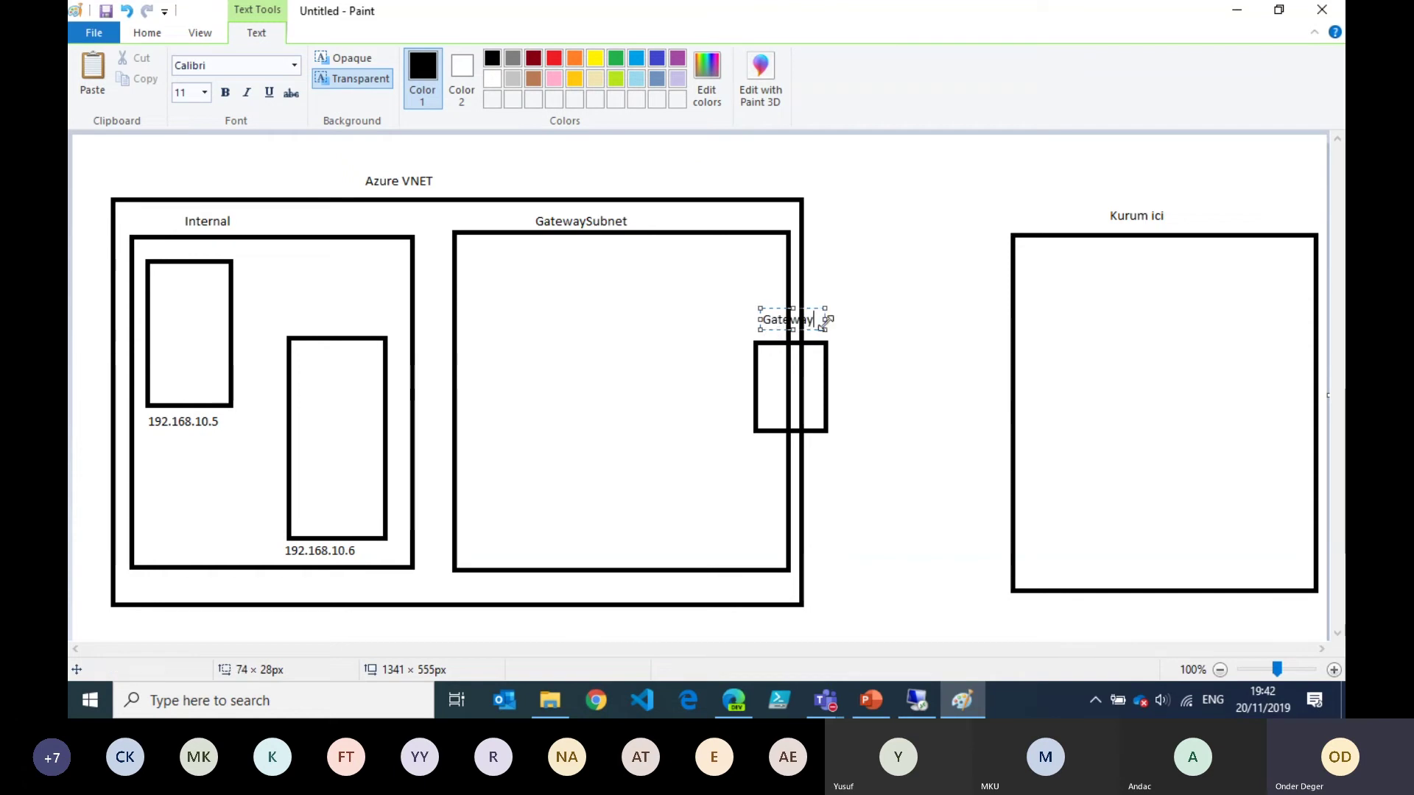
left_click(894, 331)
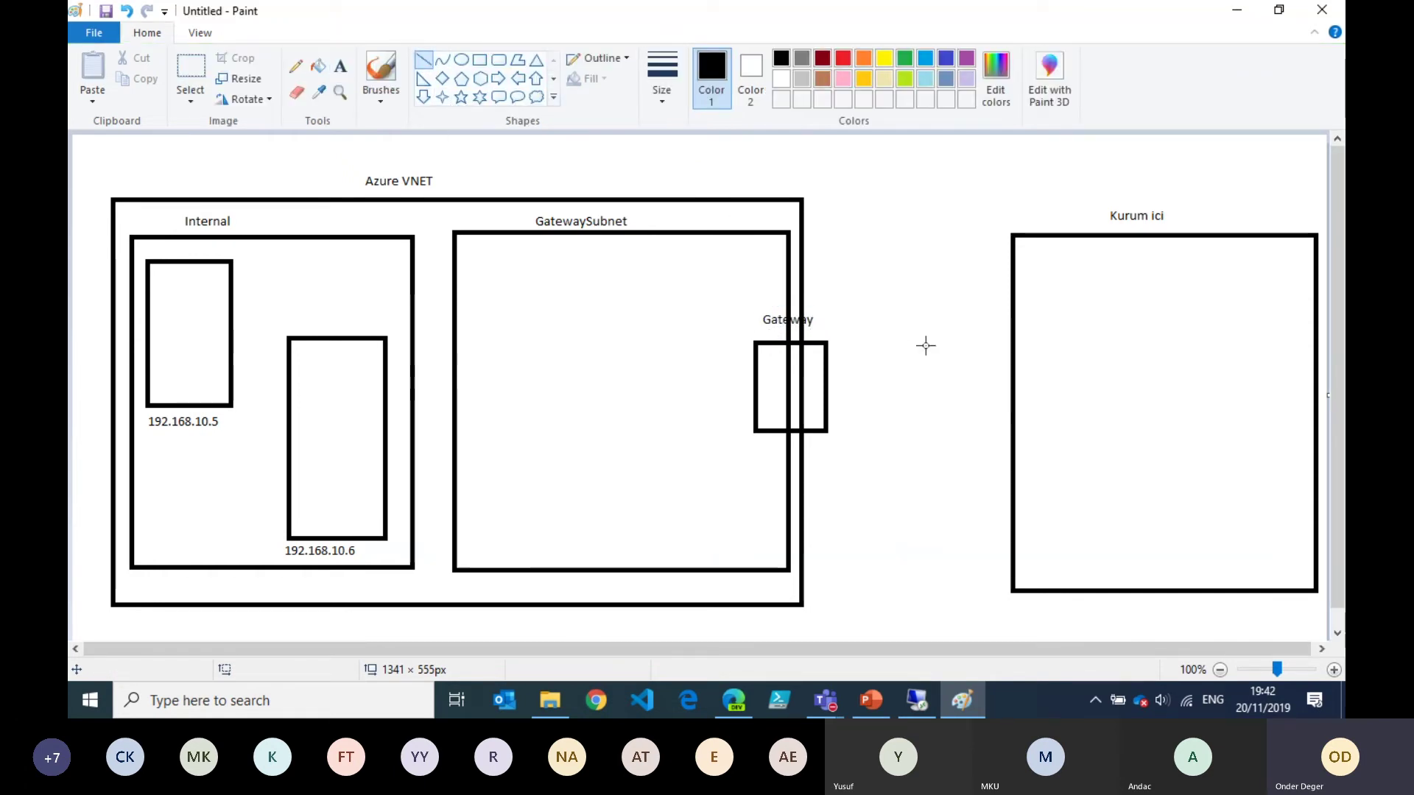
Add a box on Kurum ici's left edge, link it to Gateway, and label the line S2S VPN.
left_click(480, 60)
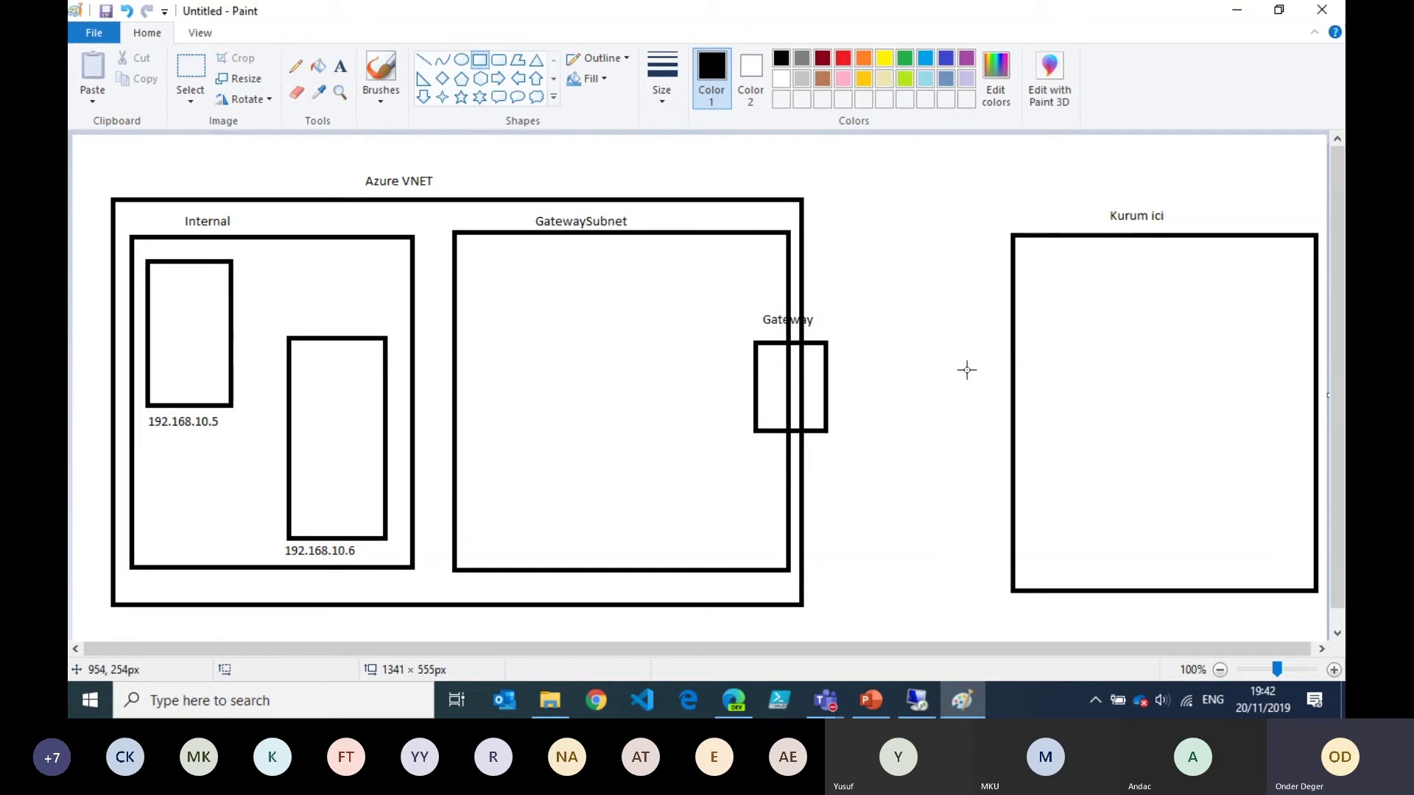
left_click_drag(987, 344, 1054, 435)
left_click(931, 398)
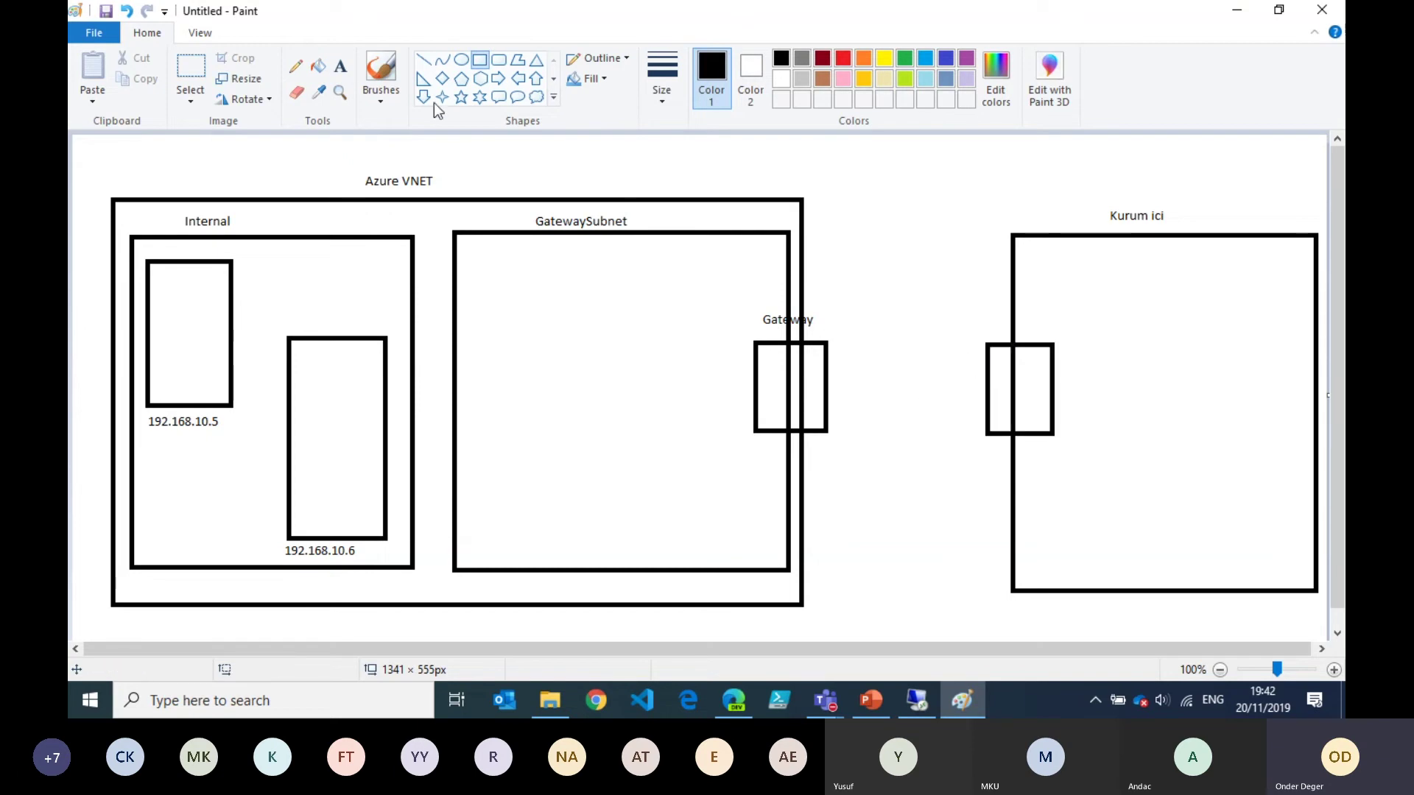
left_click(424, 60)
left_click_drag(828, 377, 989, 393)
left_click(340, 67)
left_click(869, 353)
type("S2S VPN")
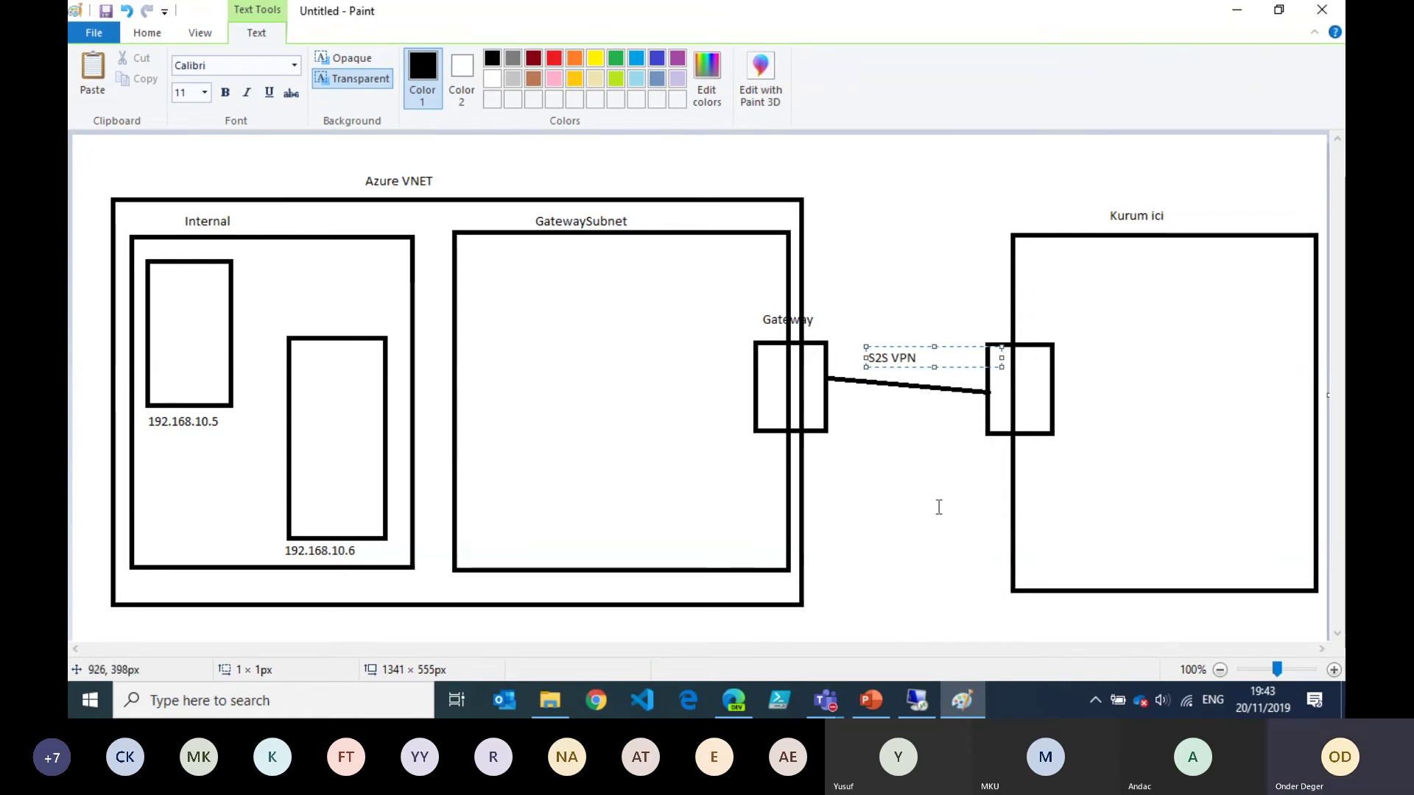
left_click(837, 527)
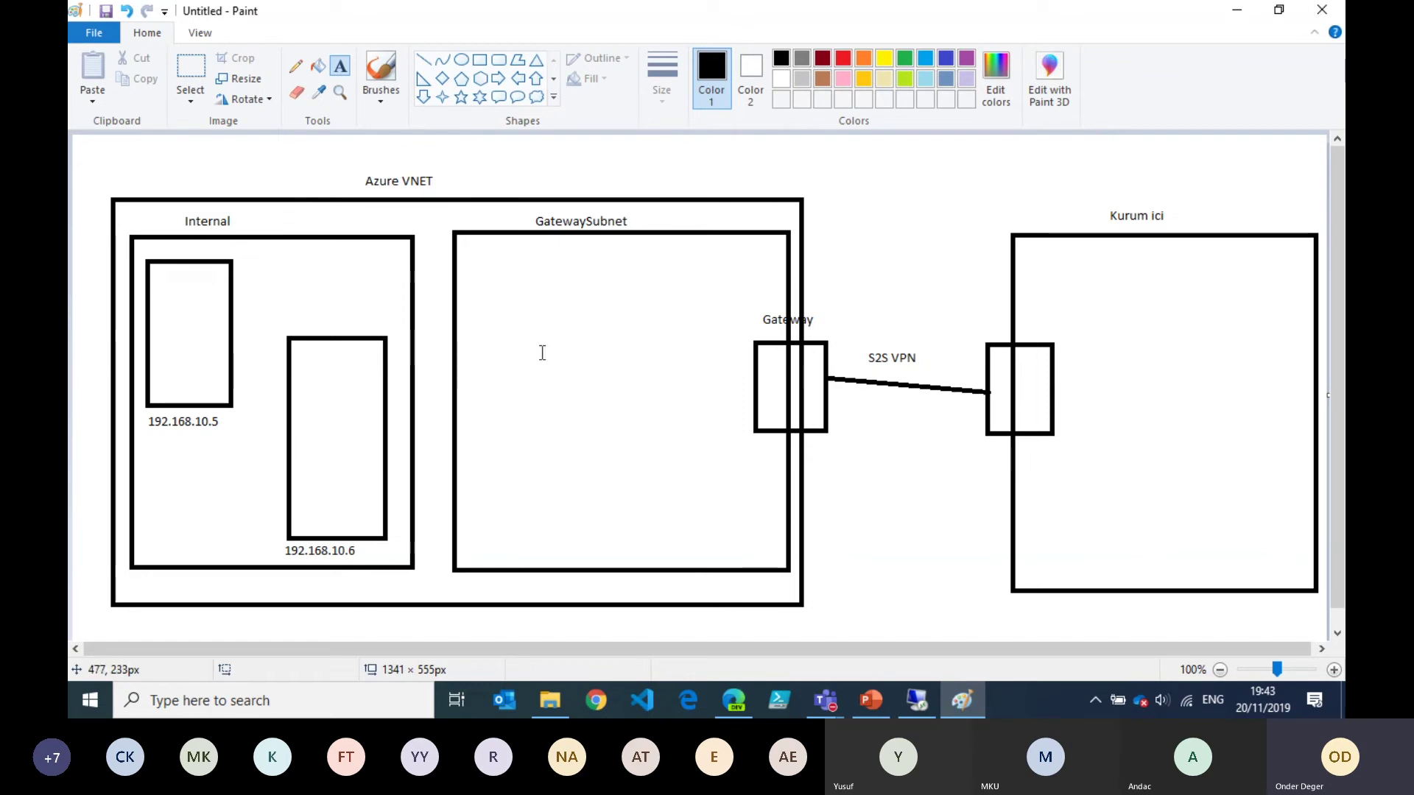
Draw a machine box inside Kurum ici labelled 30.30.15.5.
left_click(479, 60)
left_click_drag(1199, 342, 1299, 510)
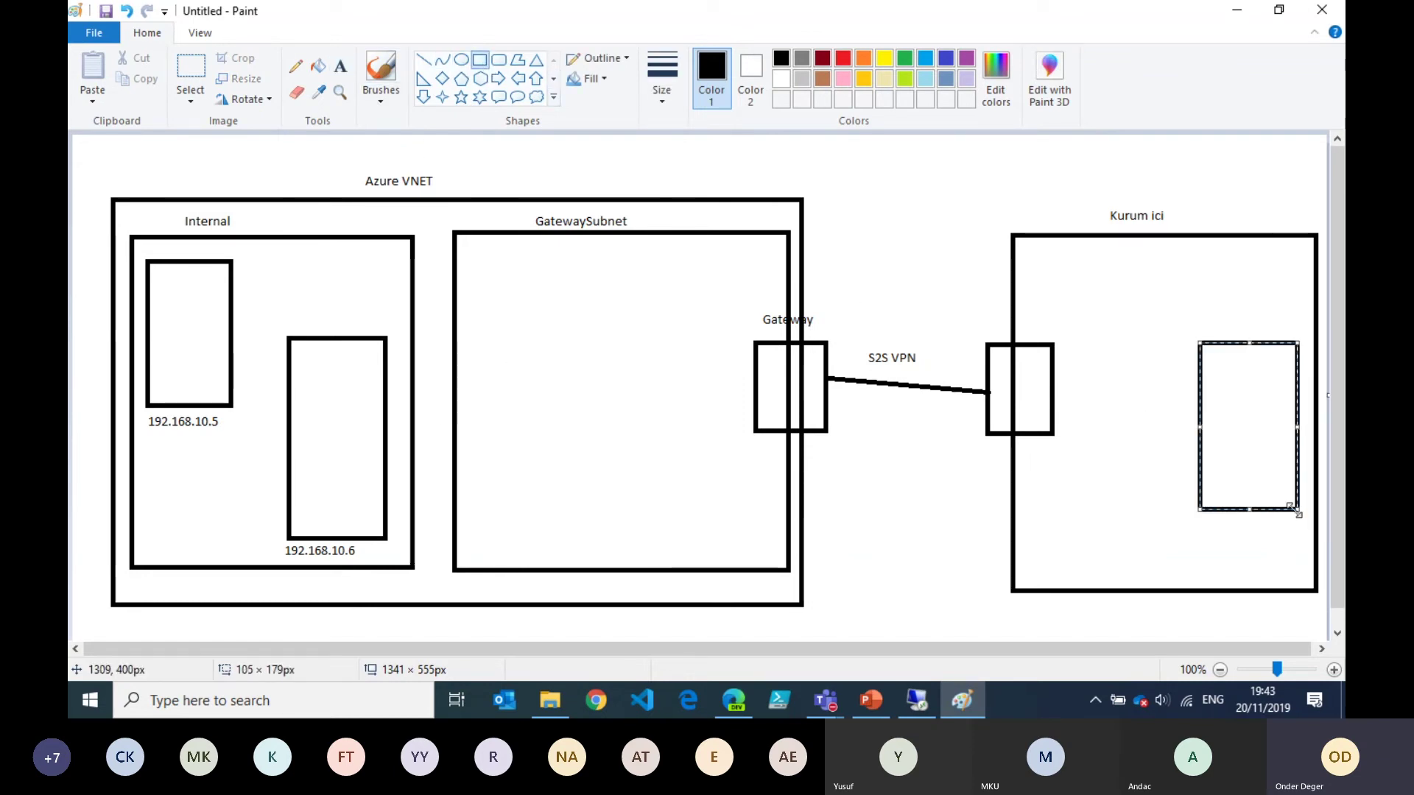
left_click(340, 66)
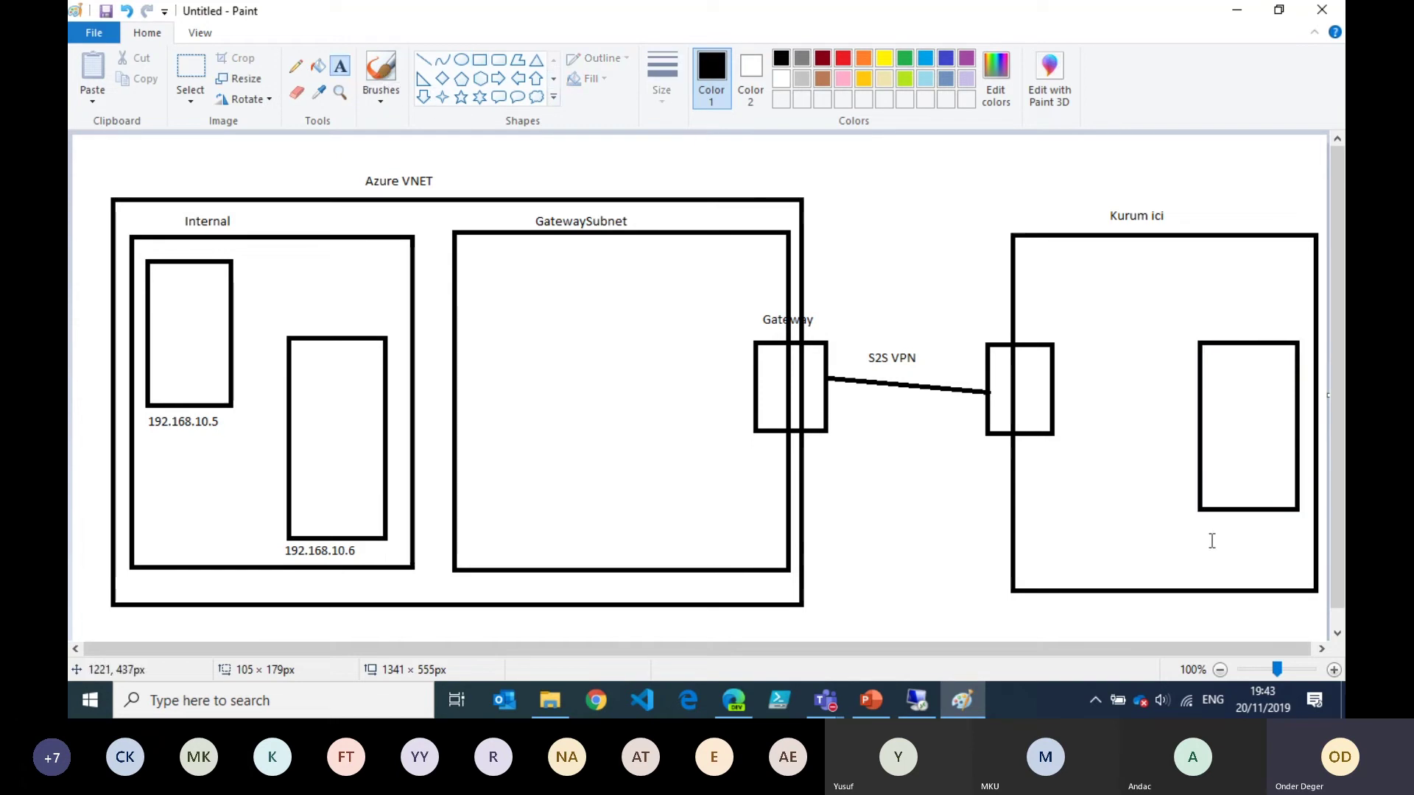
left_click(1201, 521)
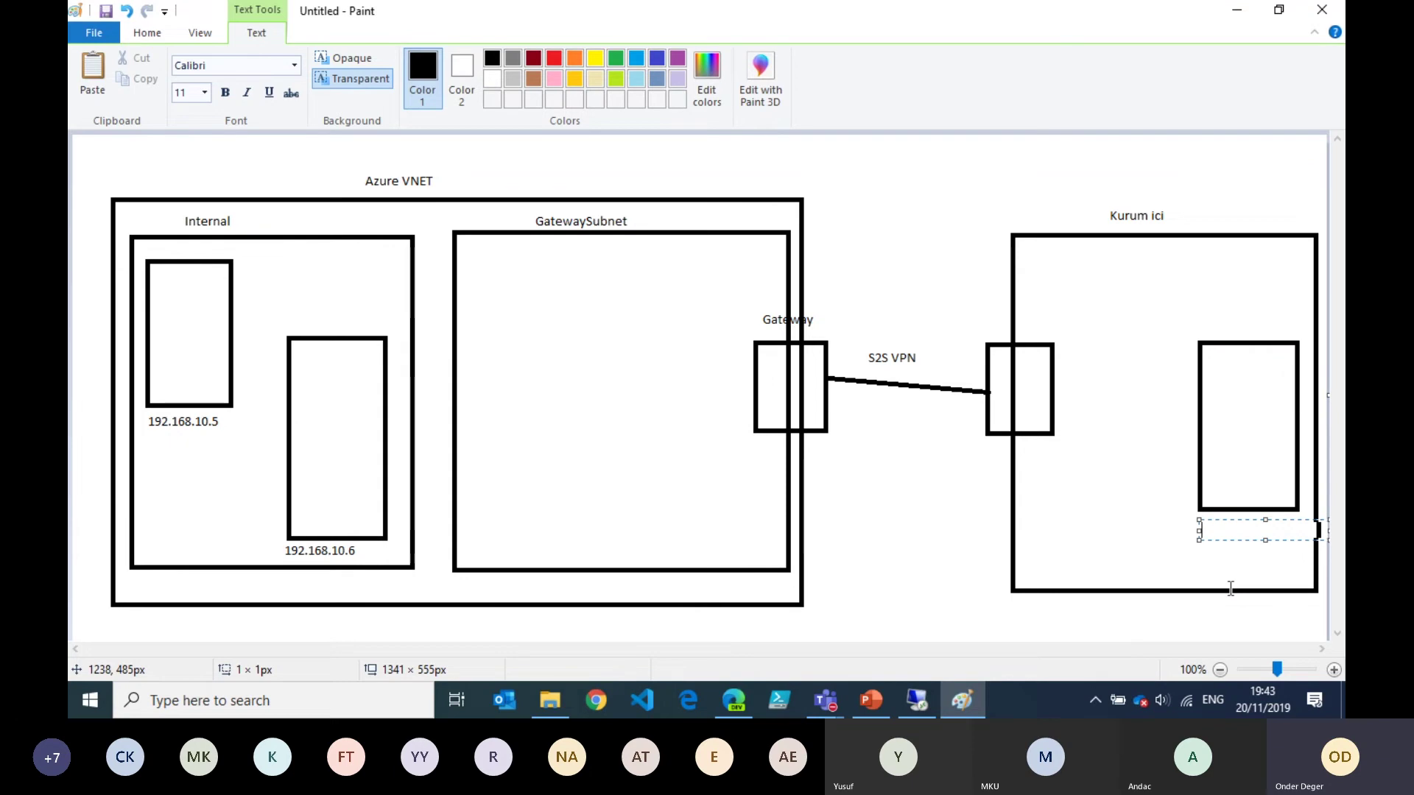
type("30.30.15.")
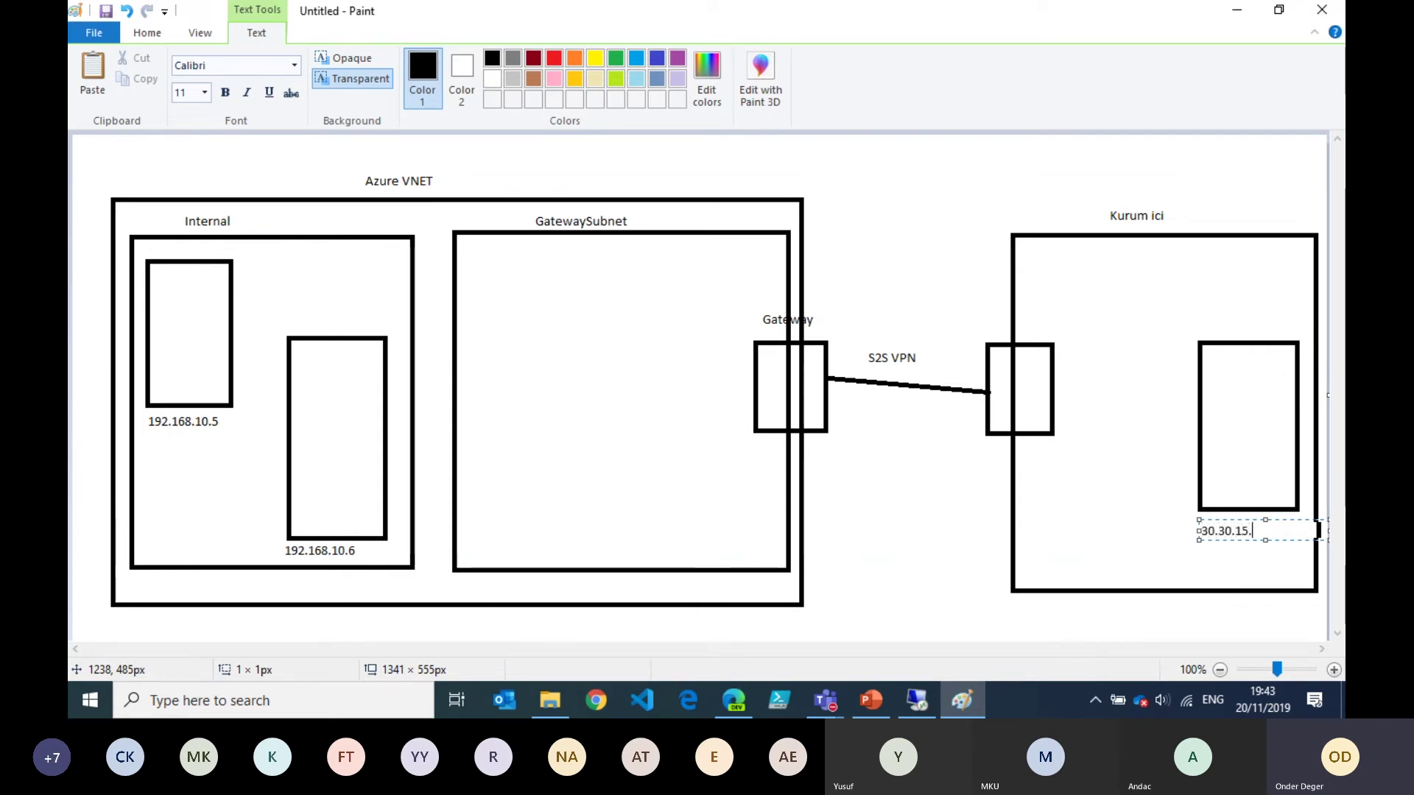
left_click(830, 506)
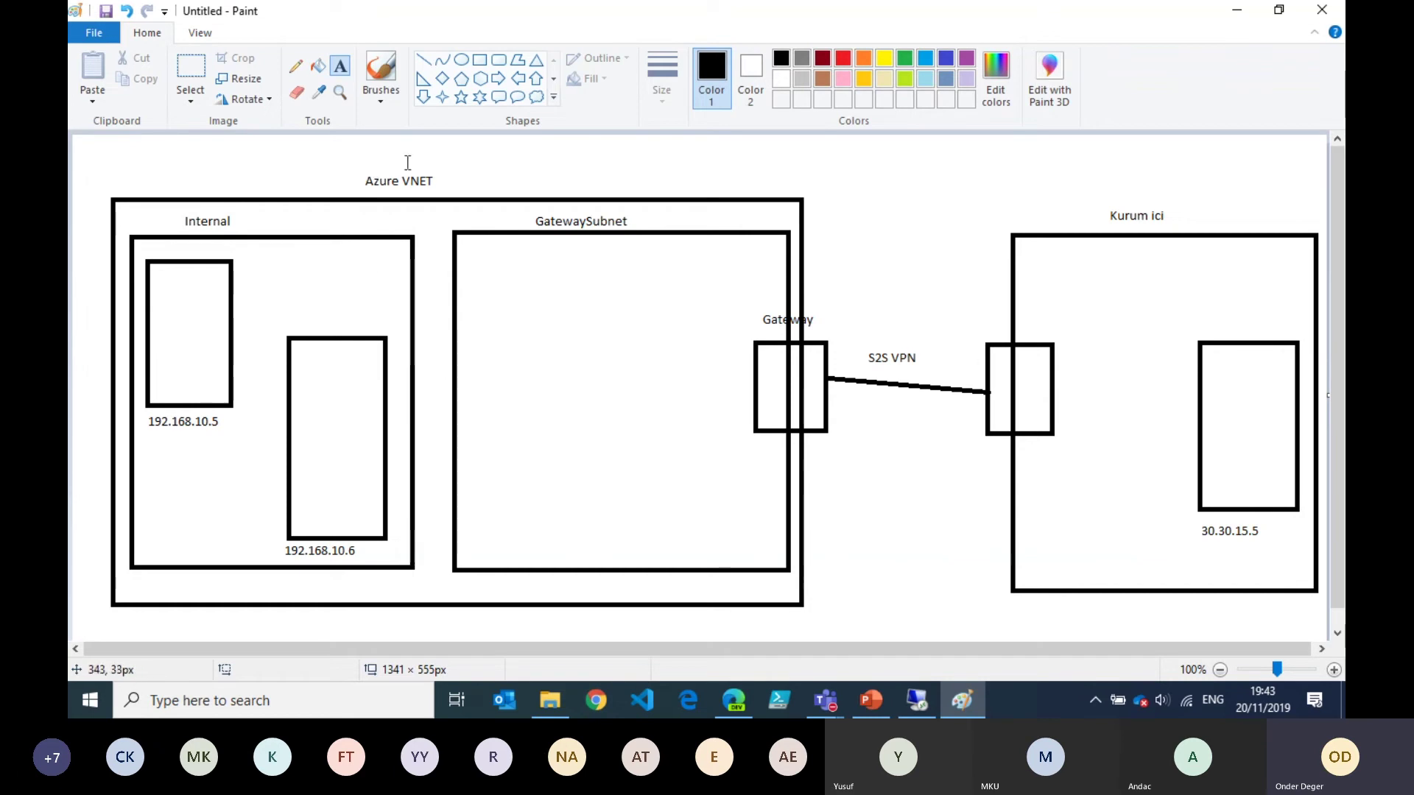
Draw a line from 30.30.15.5 to the 192.168.10.6 box, then return to the Azure portal menu.
left_click(458, 153)
left_click(435, 142)
left_click(424, 59)
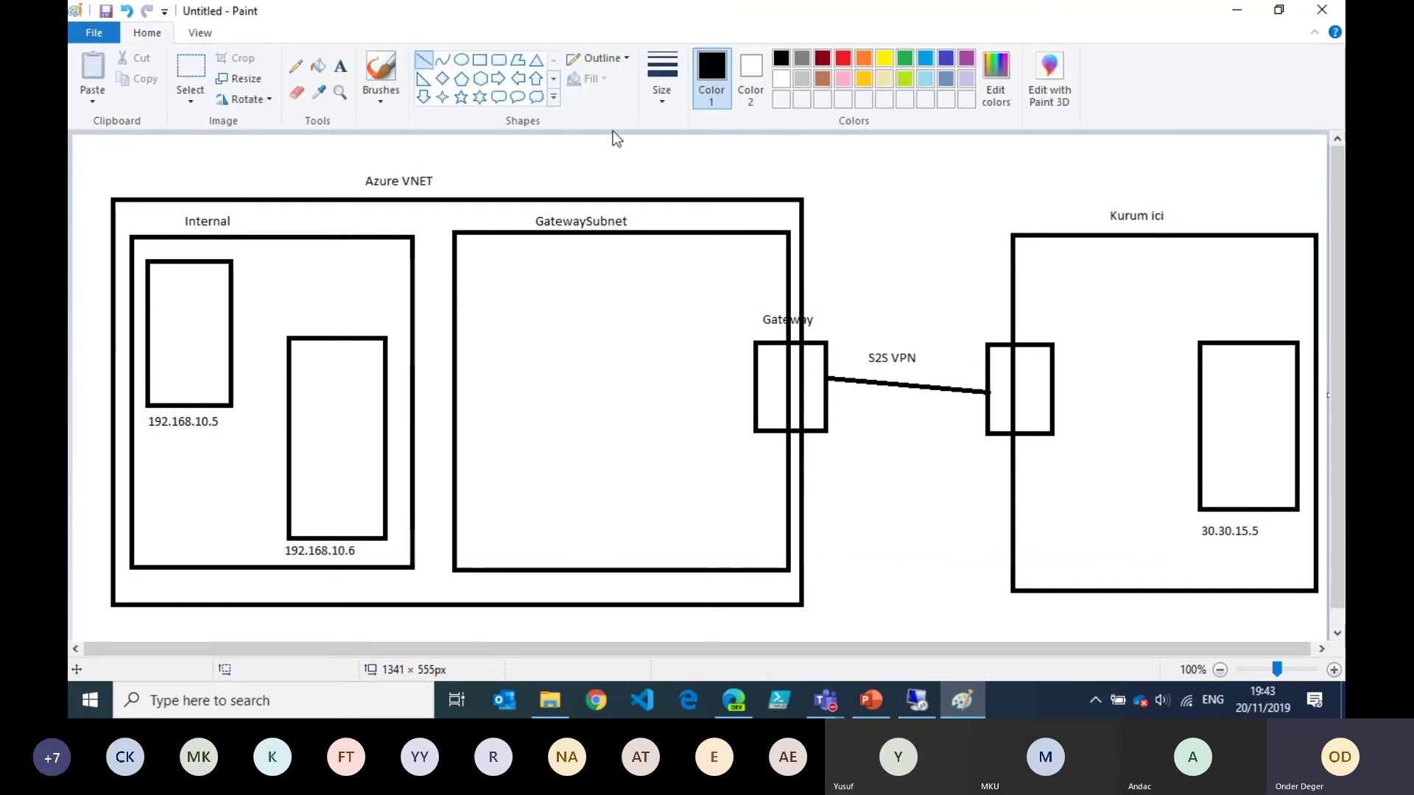
mouse_move(1198, 397)
left_mouse_down()
mouse_move(387, 376)
mouse_move(405, 403)
left_mouse_up()
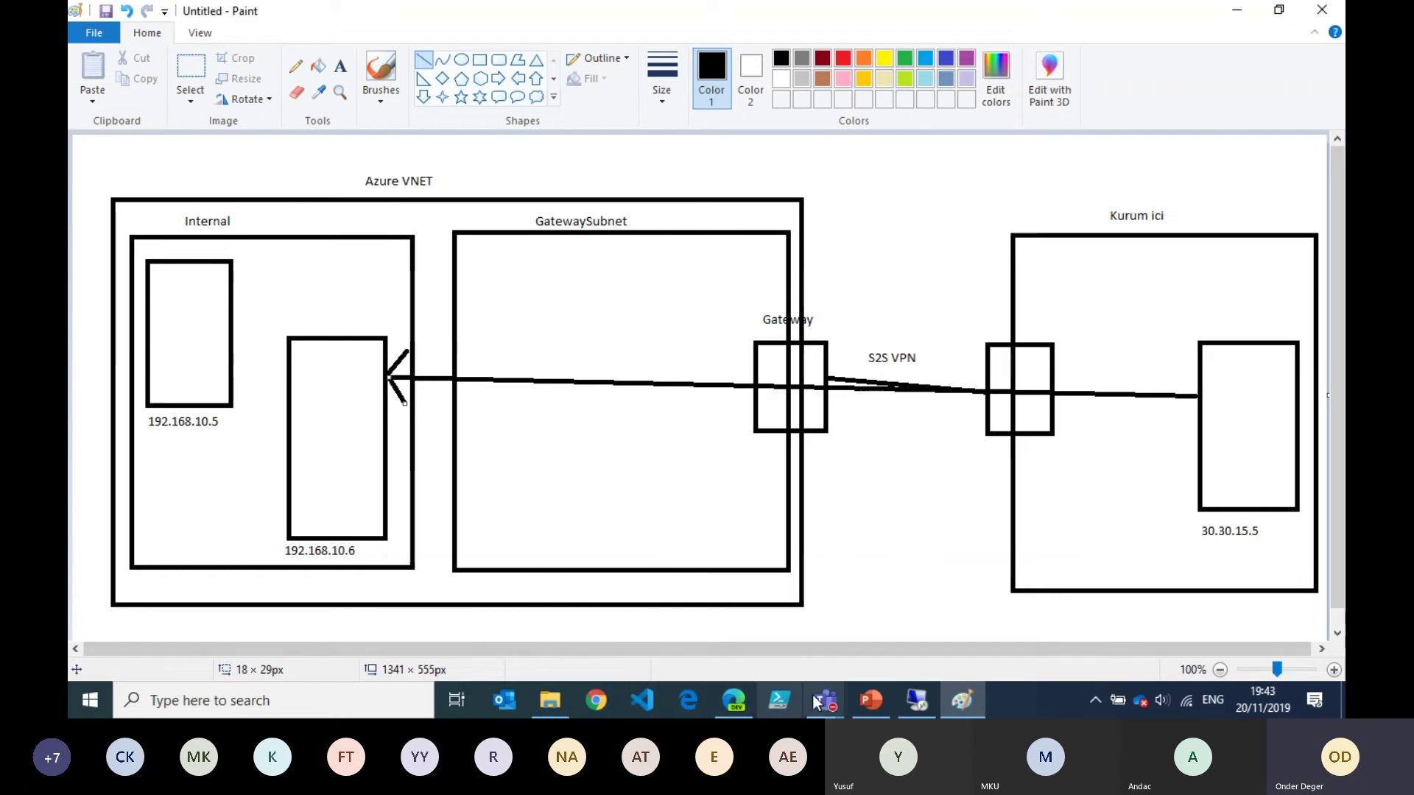
left_click(748, 701)
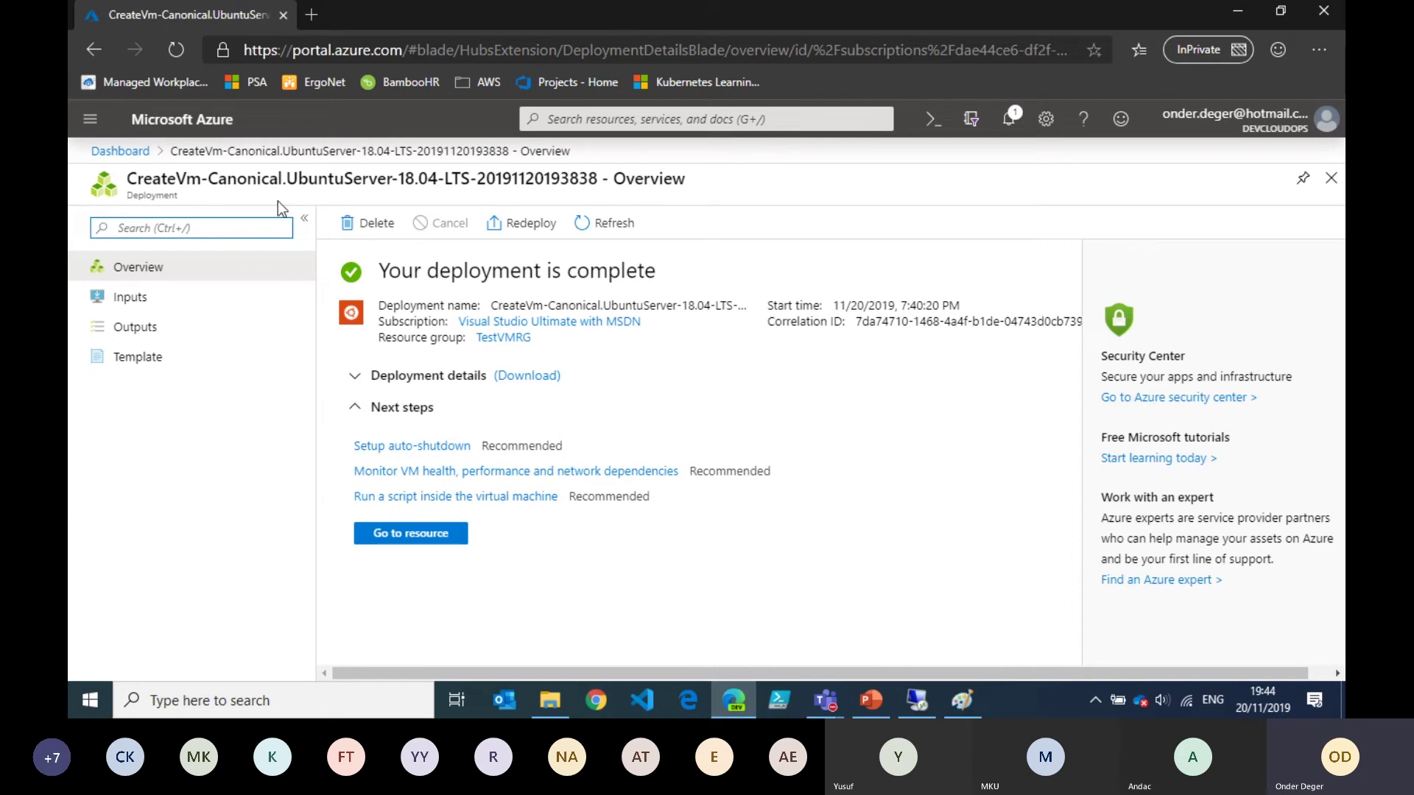
left_click(90, 118)
Open the TestVMRG resource group, sort by type, and check TestVM01's operating system.
left_click(158, 333)
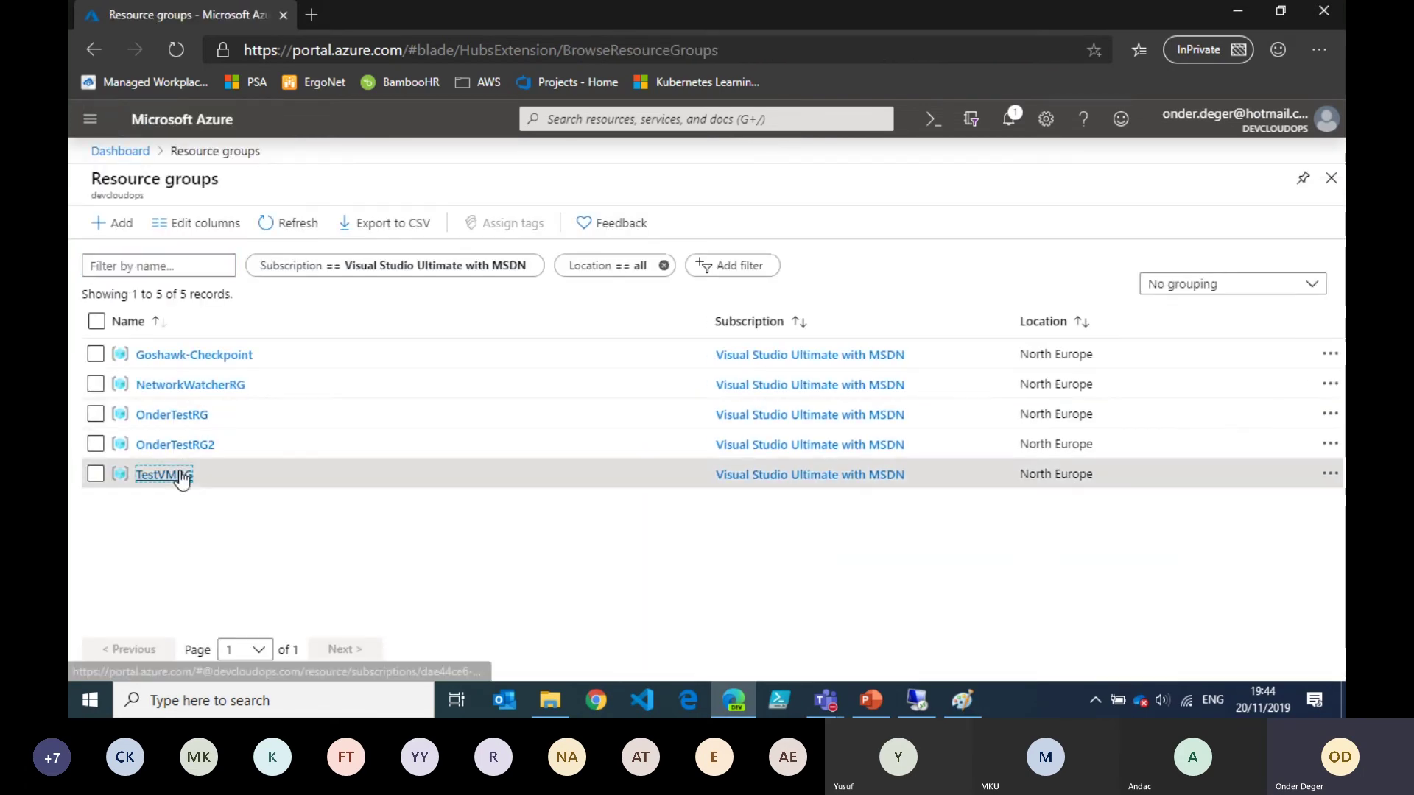
left_click(163, 475)
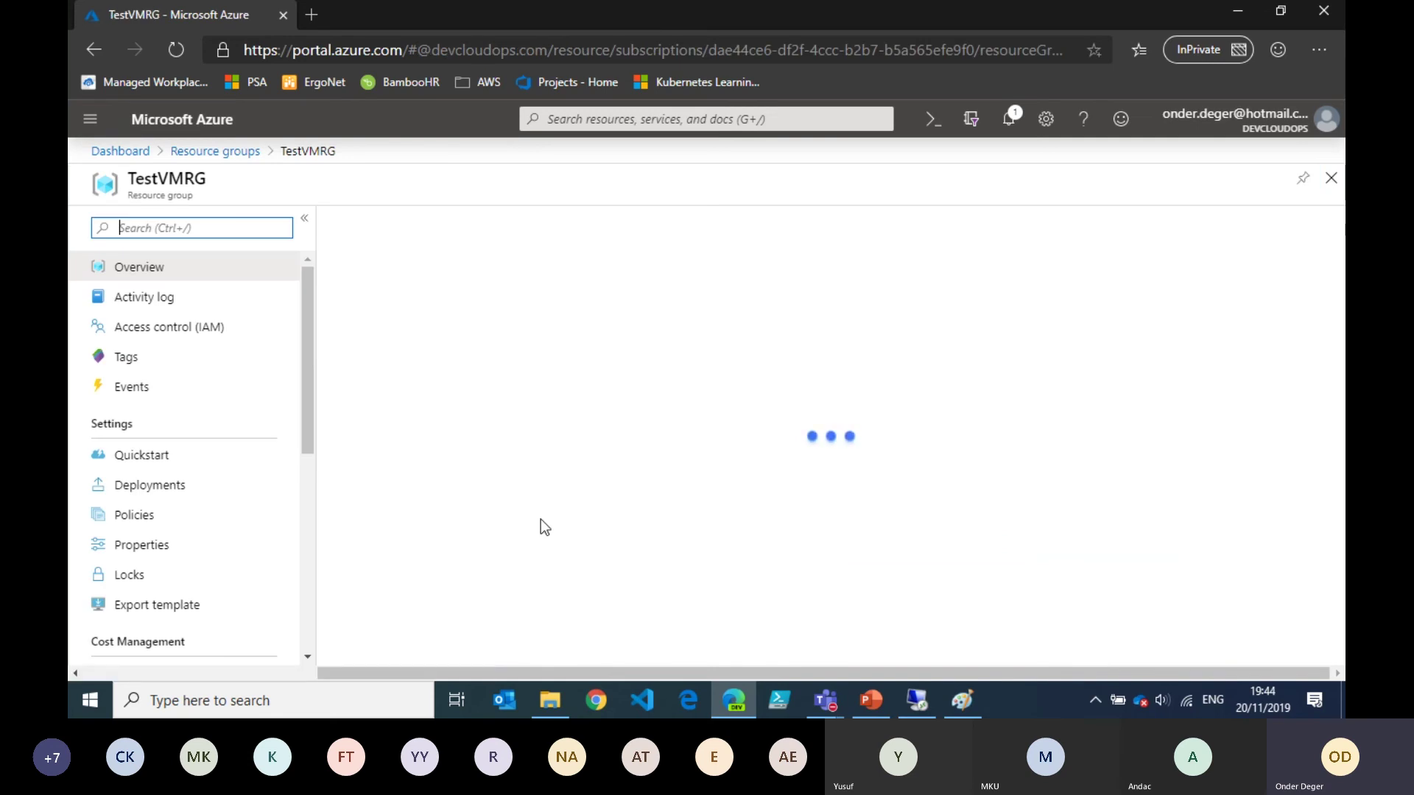
left_click(849, 435)
scroll(663, 501, "down", 2)
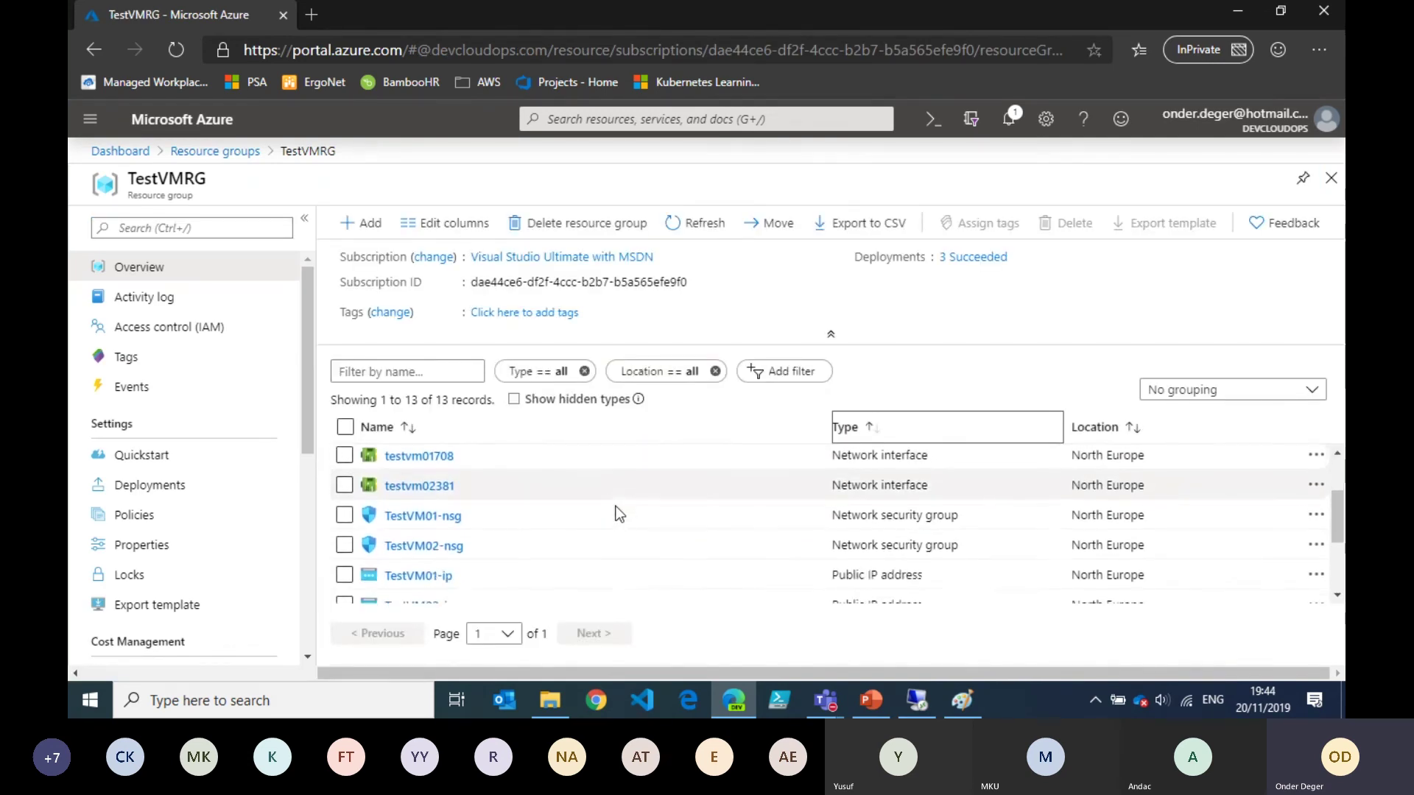
scroll(611, 508, "down", 3)
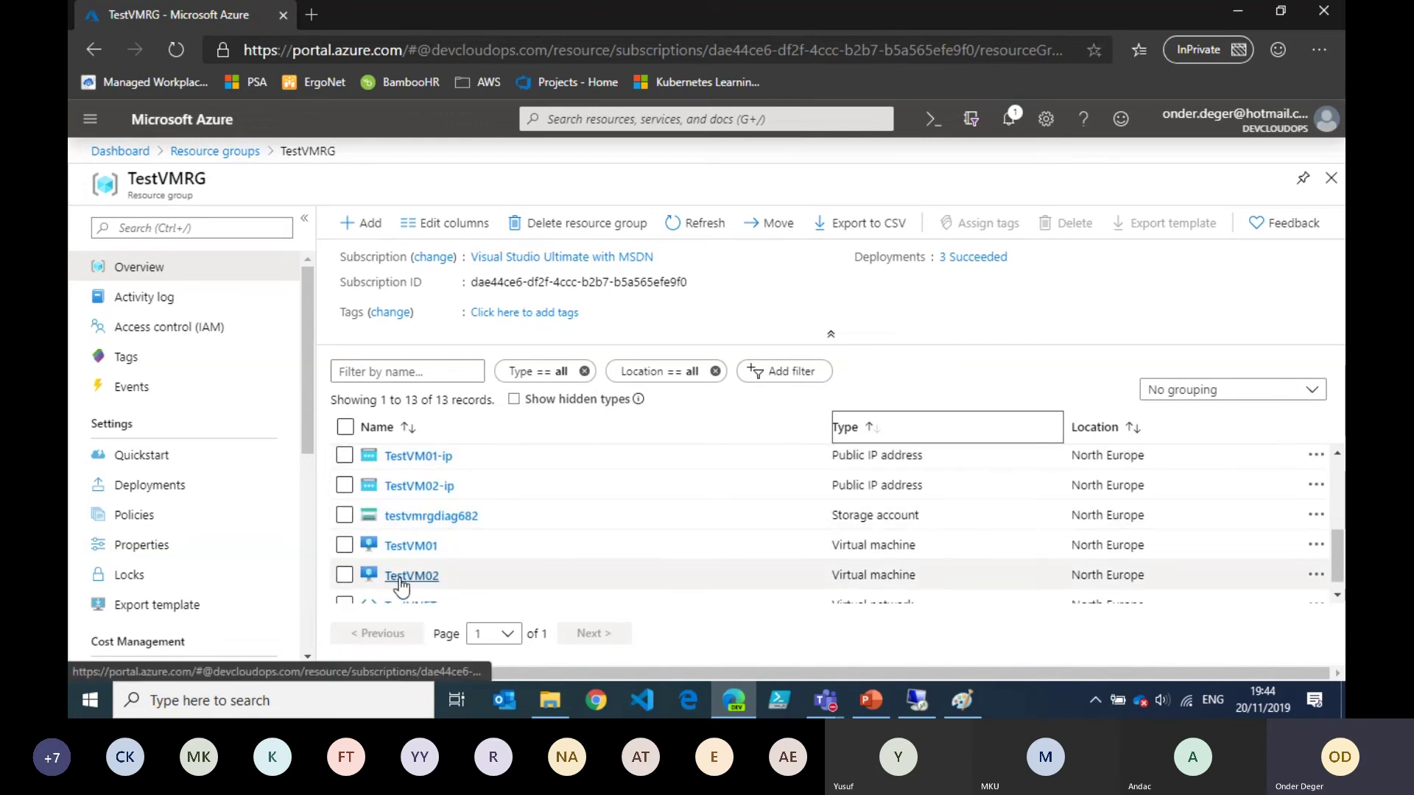
left_click(404, 546)
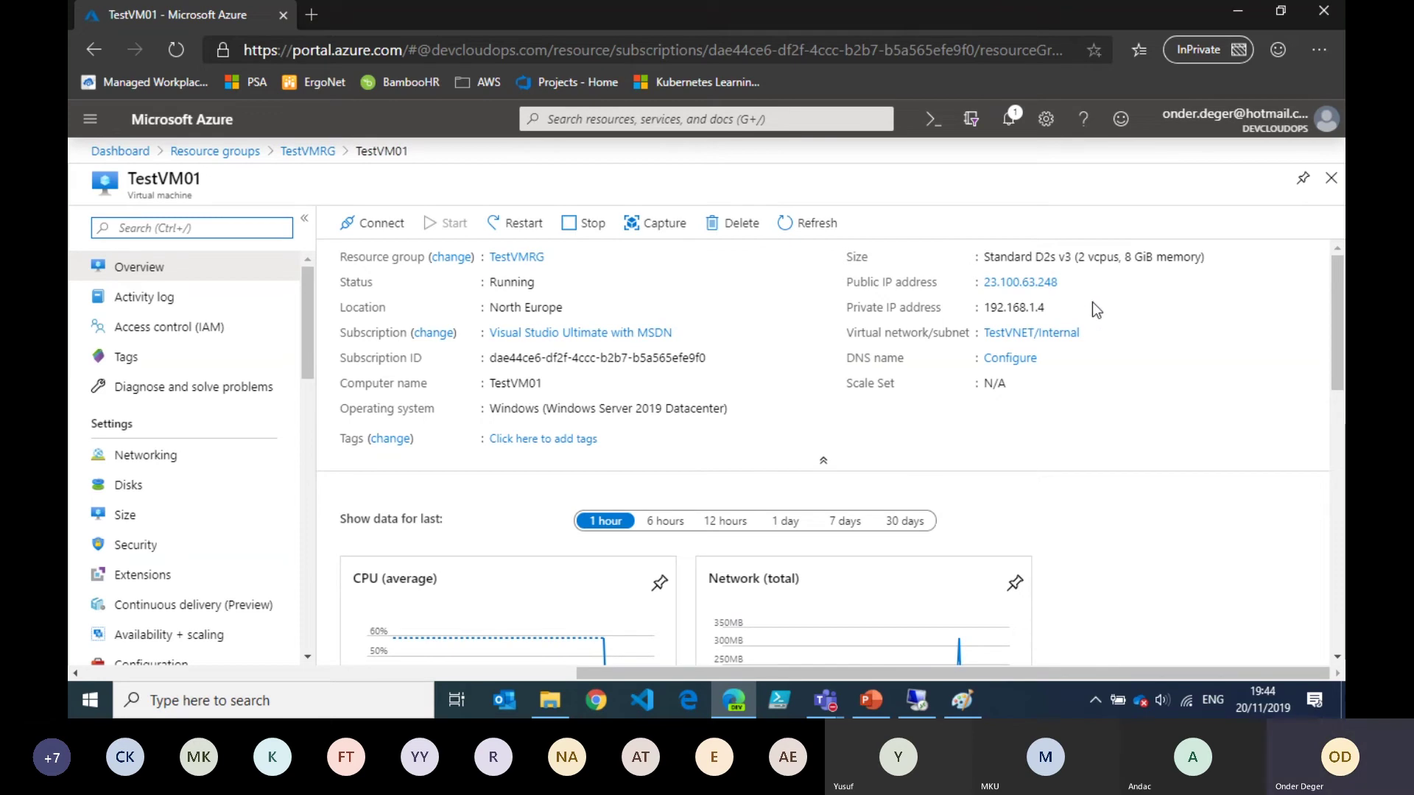
left_click_drag(546, 409, 722, 409)
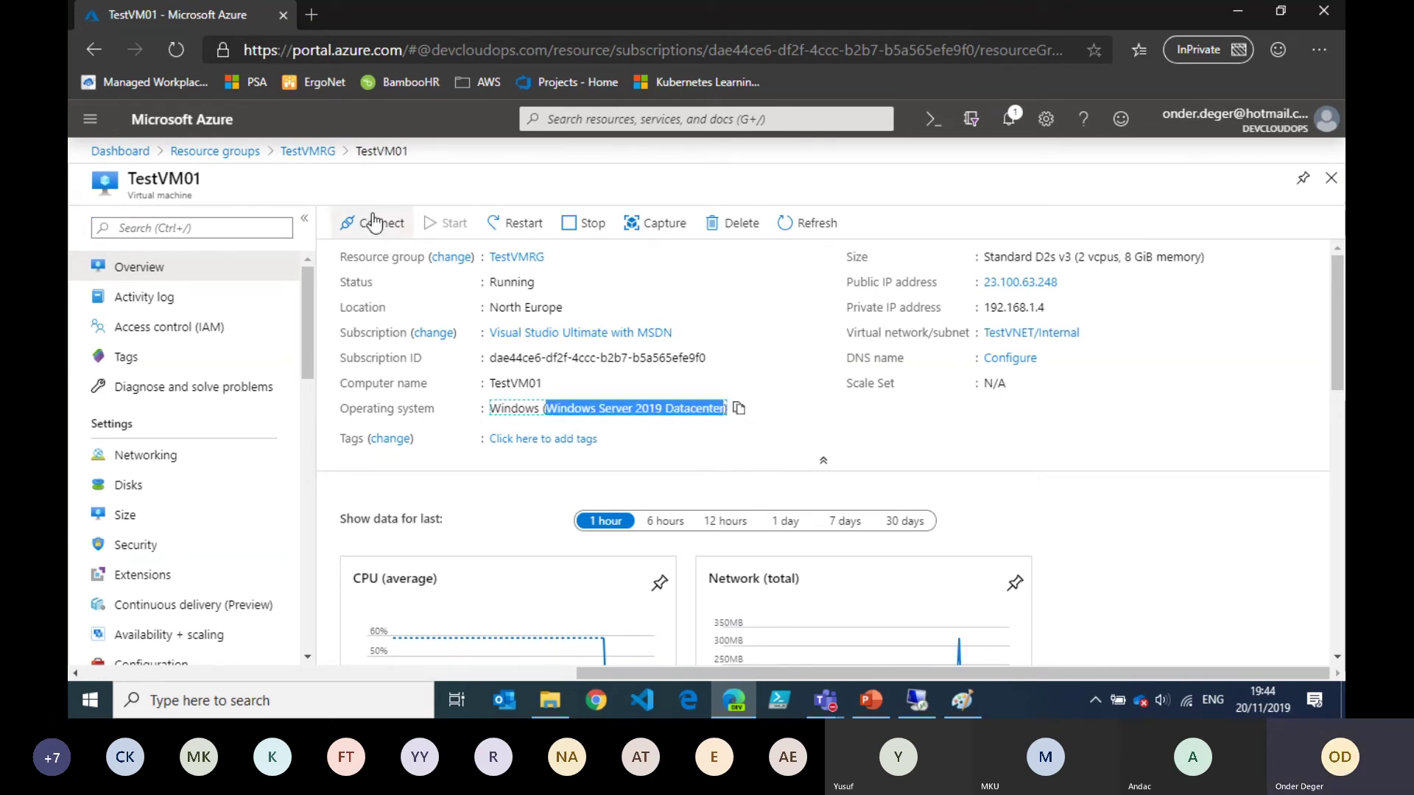
left_click(307, 151)
Open TestVM02 and copy its public IP address, 40.115.101.143.
left_click(410, 589)
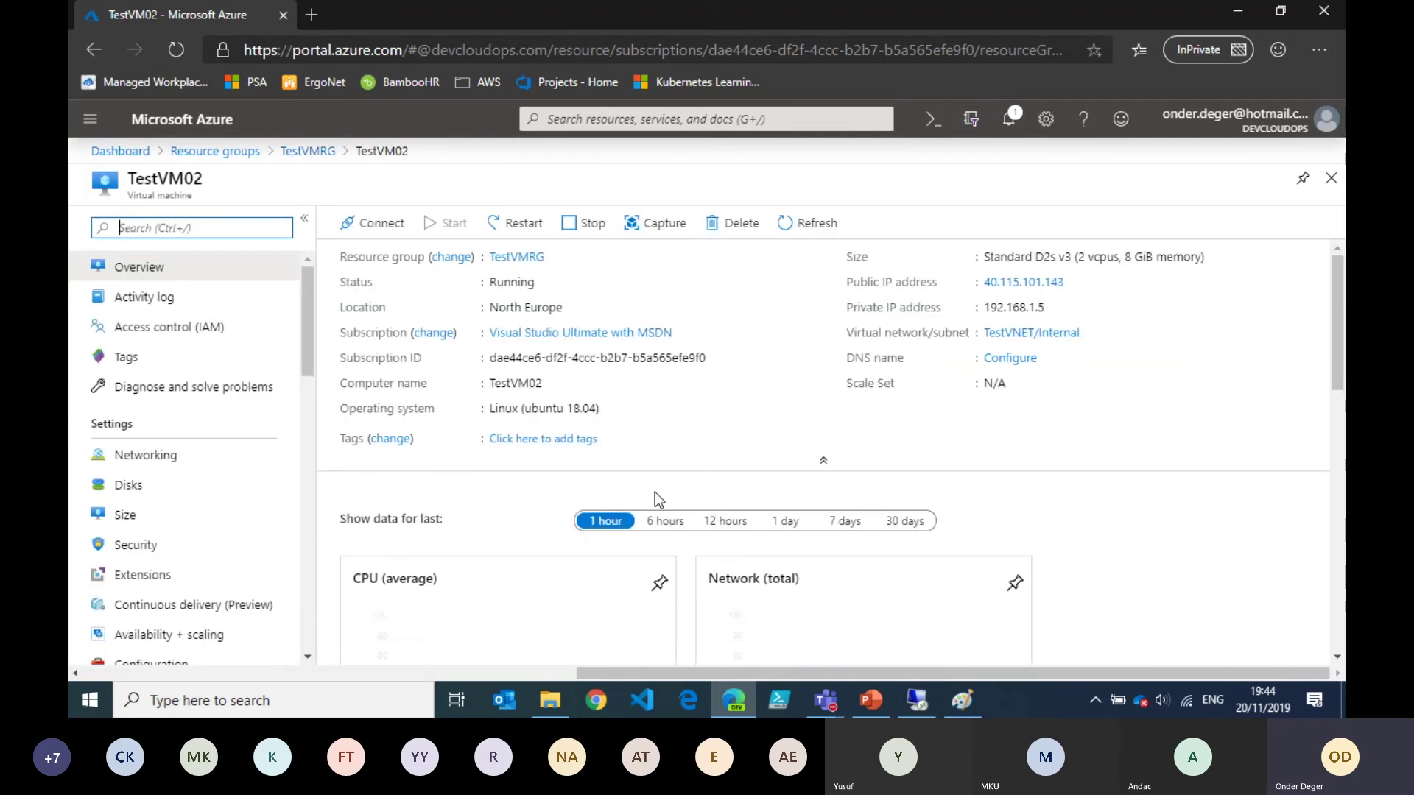
left_click_drag(524, 409, 595, 407)
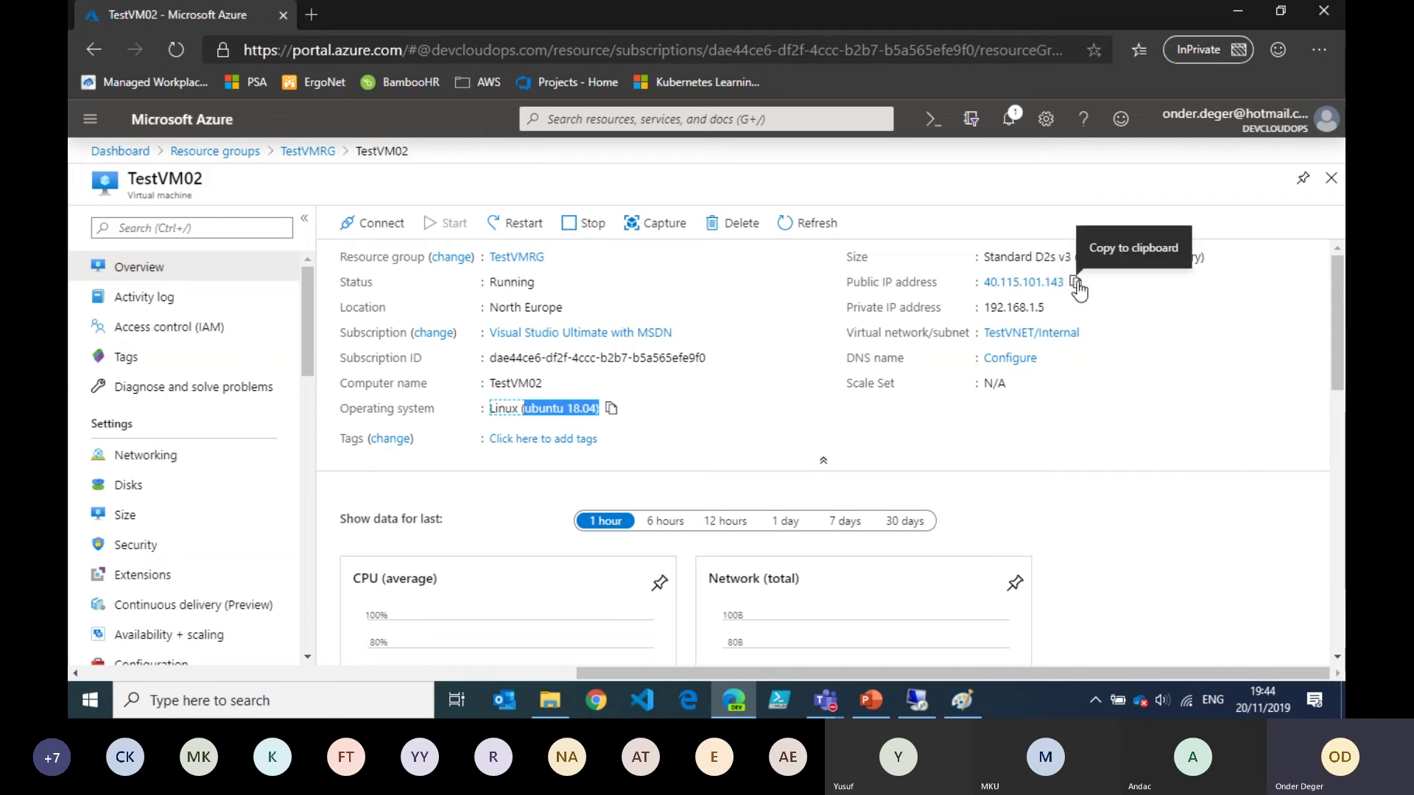
left_click(1076, 283)
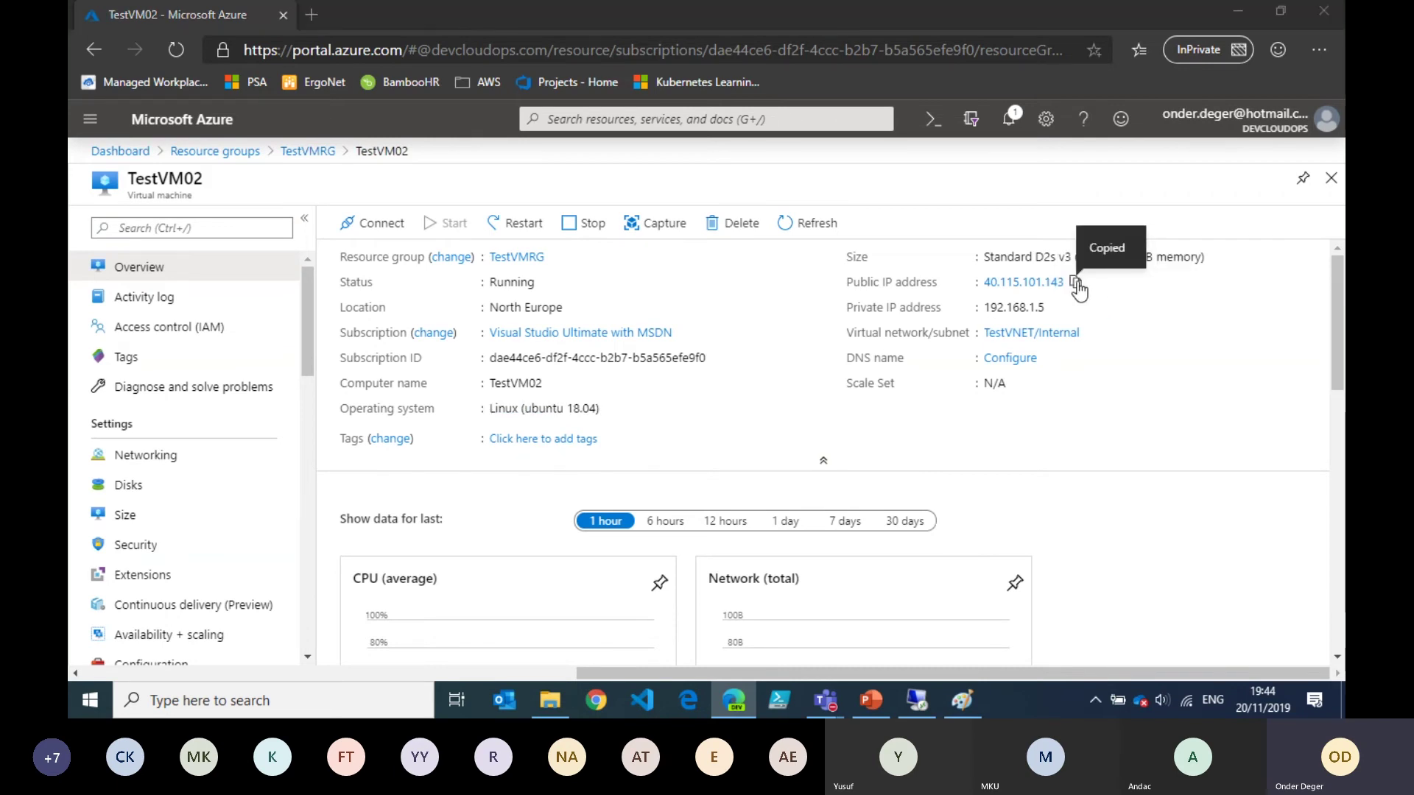
Launch PuTTY from Start search and enter host 40.115.101.143 for SSH on port 22.
key("super")
type("bash")
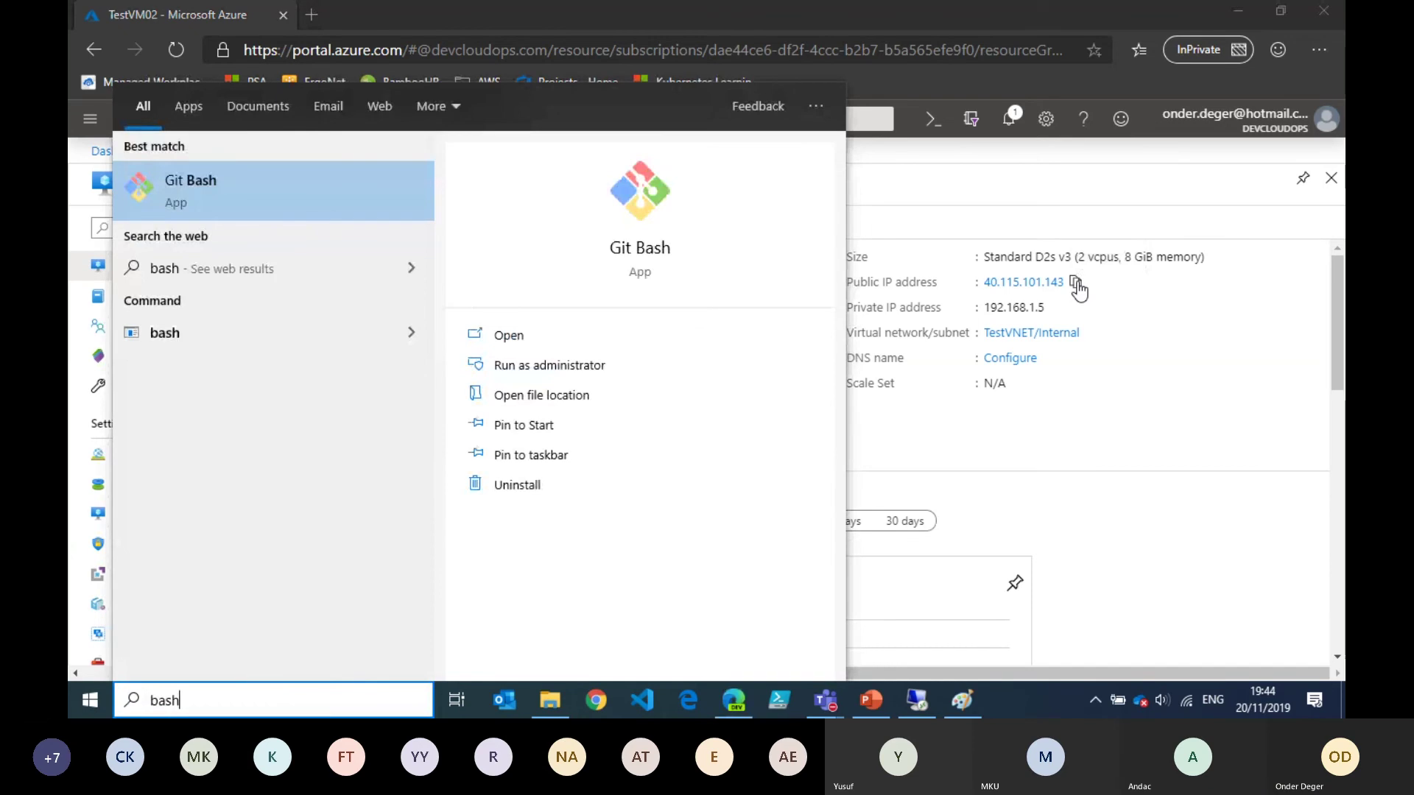
key("BackSpace")
key("BackSpace")
key("BackSpace")
key("BackSpace")
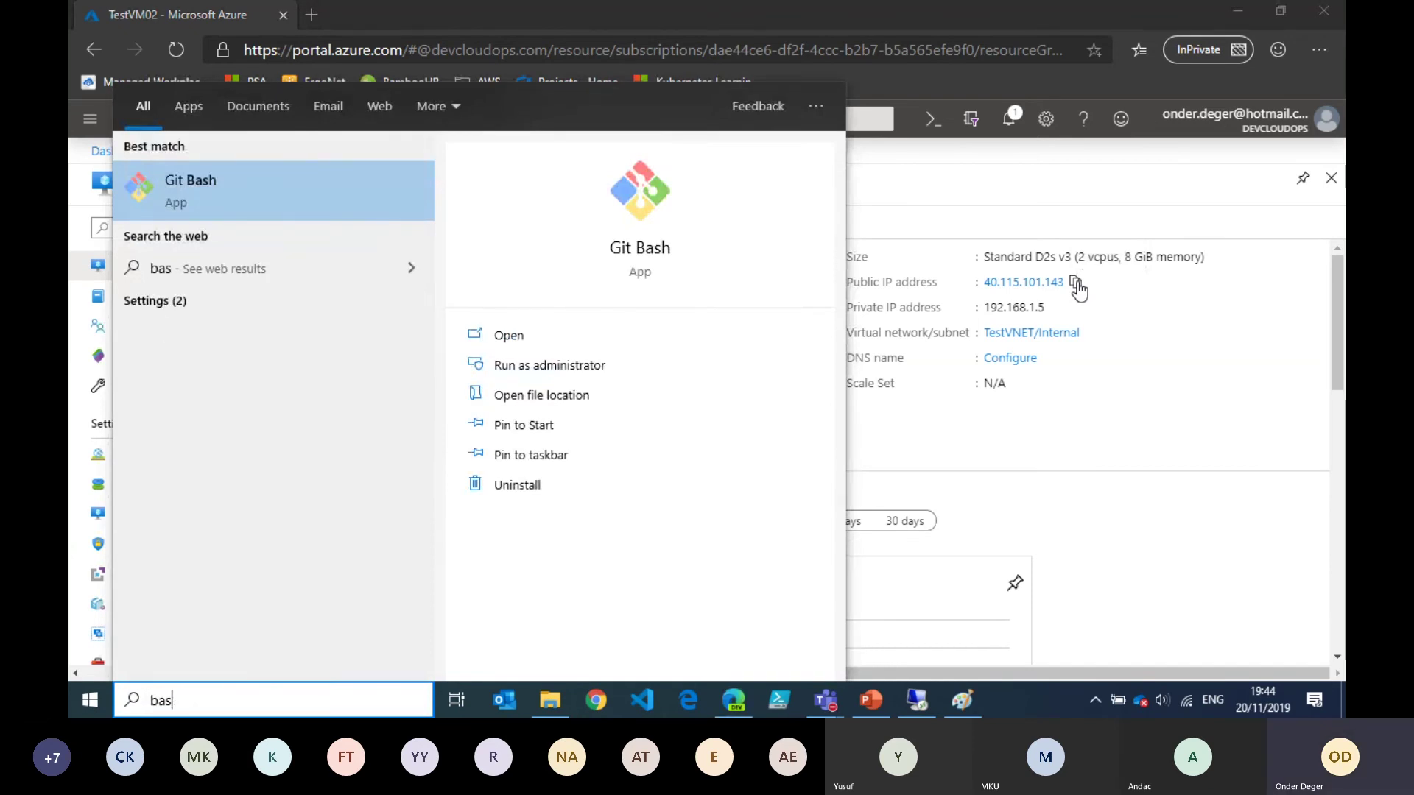
type("pu")
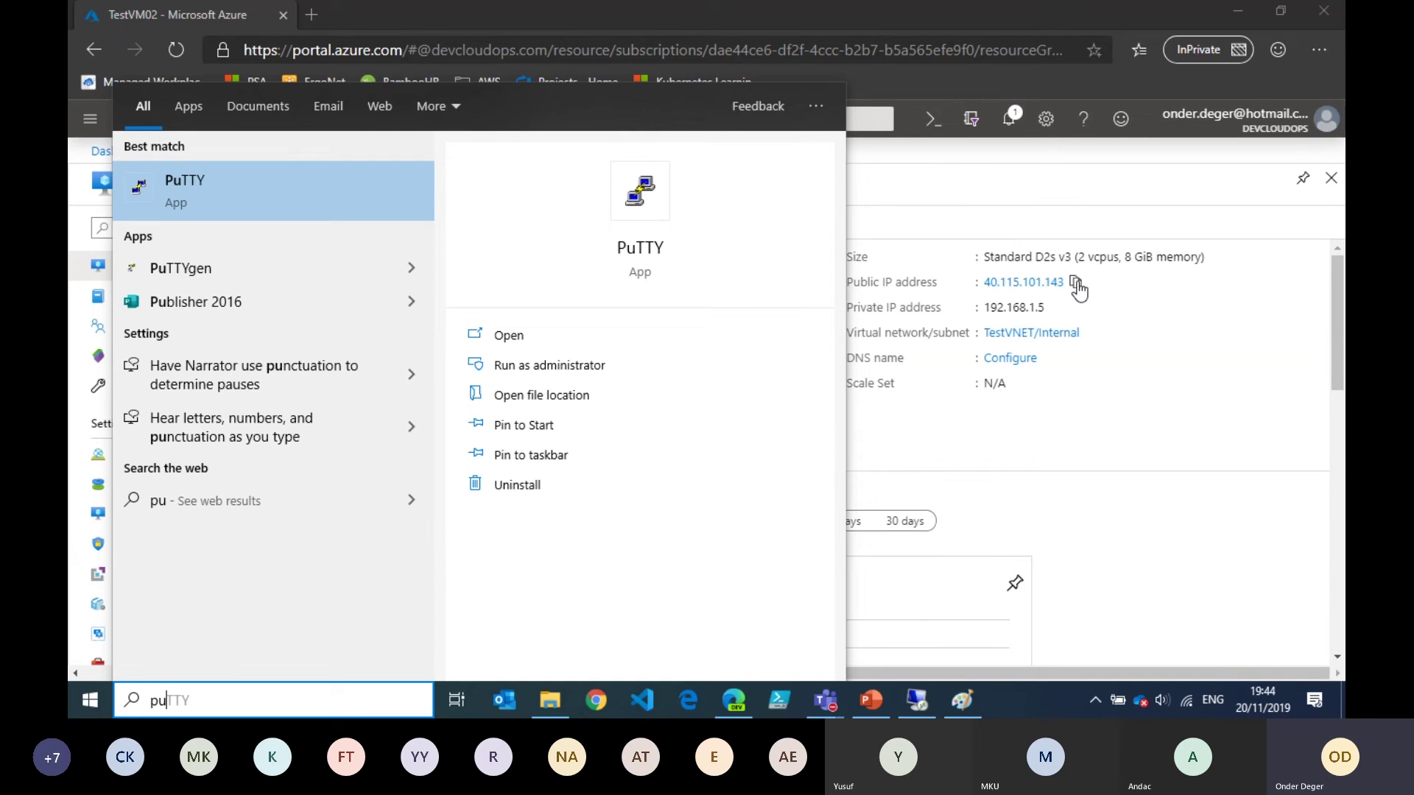
key("Return")
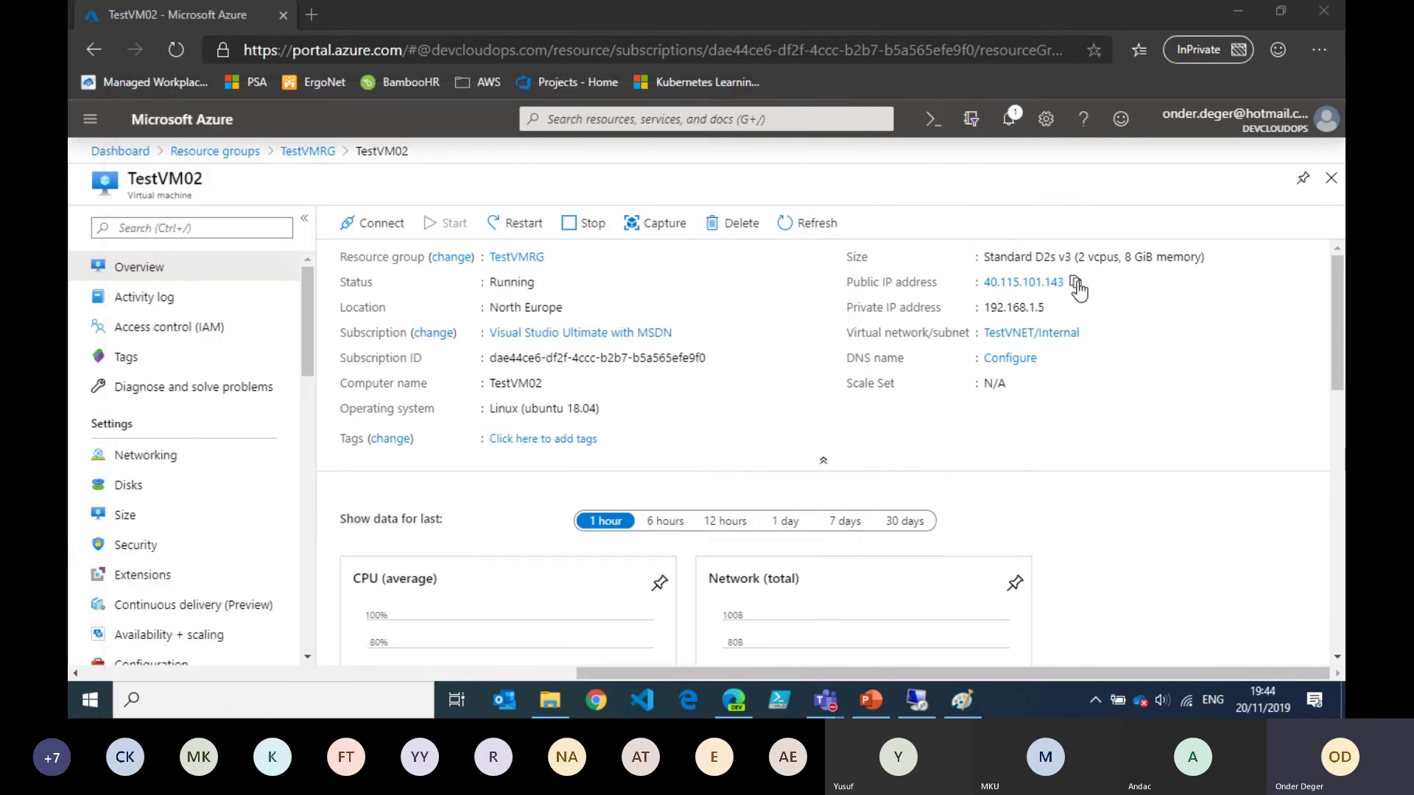
left_click_drag(697, 163, 558, 184)
key("ctrl+v")
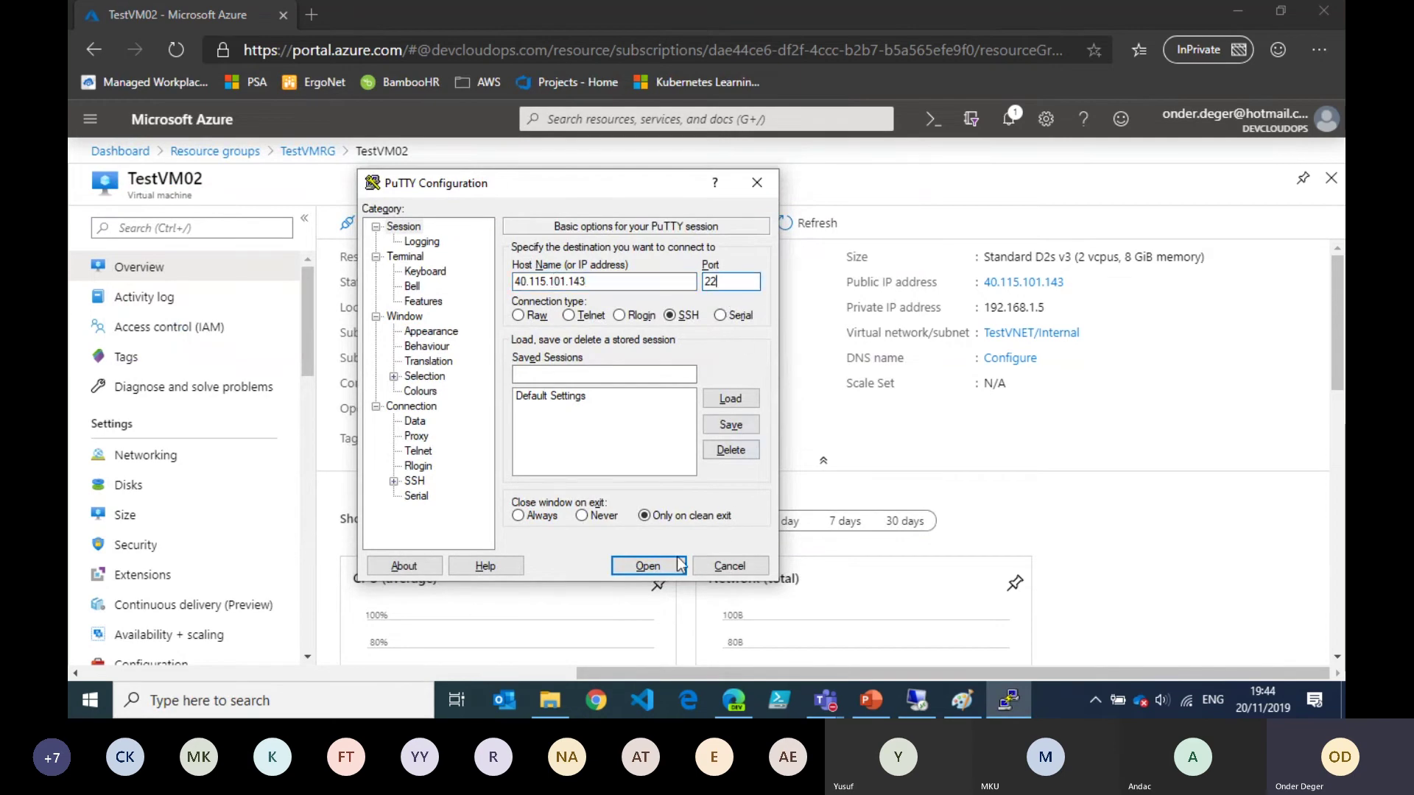
Connect to TestVM02 over SSH, trust the host key, and log in with the admin username.
left_click(648, 567)
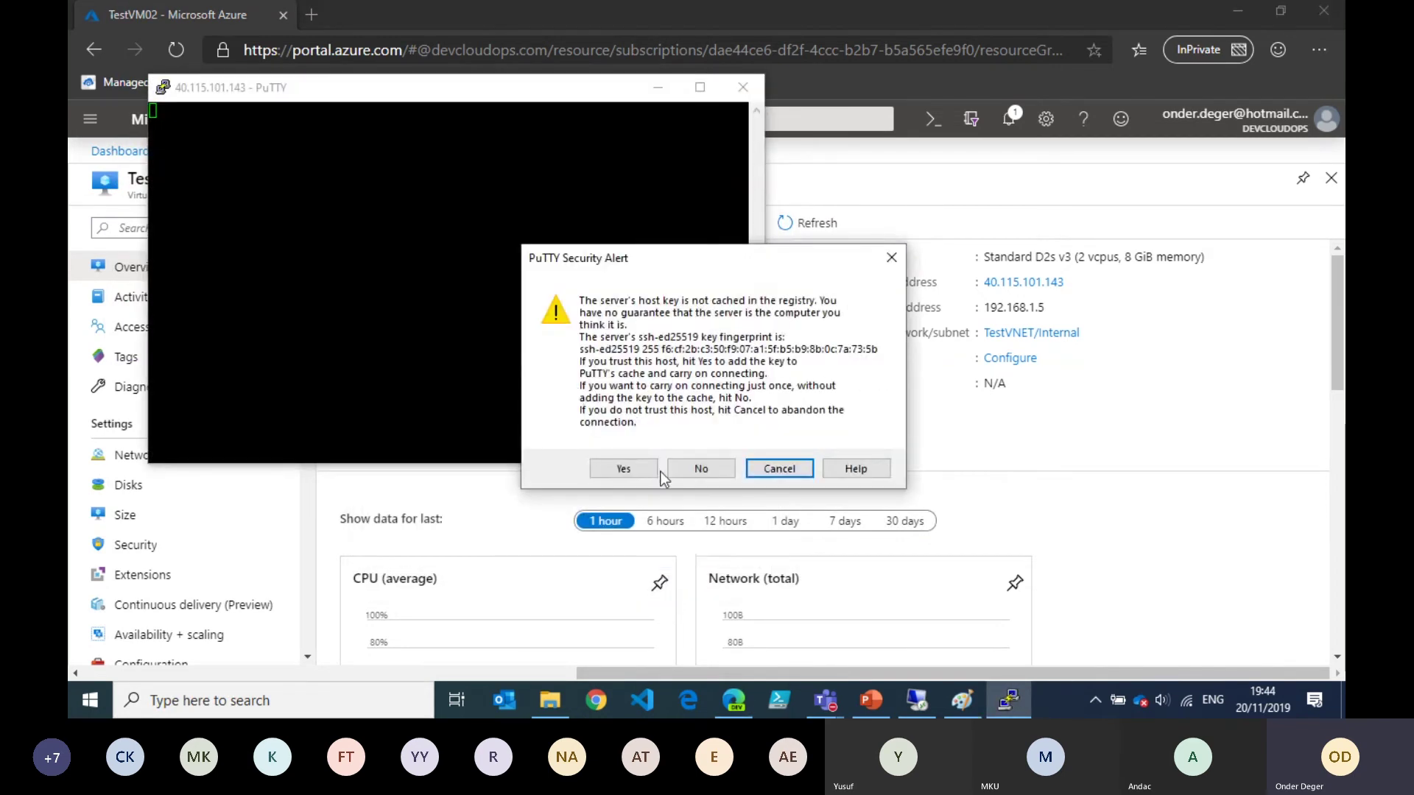
left_click(659, 473)
left_click_drag(479, 91, 579, 160)
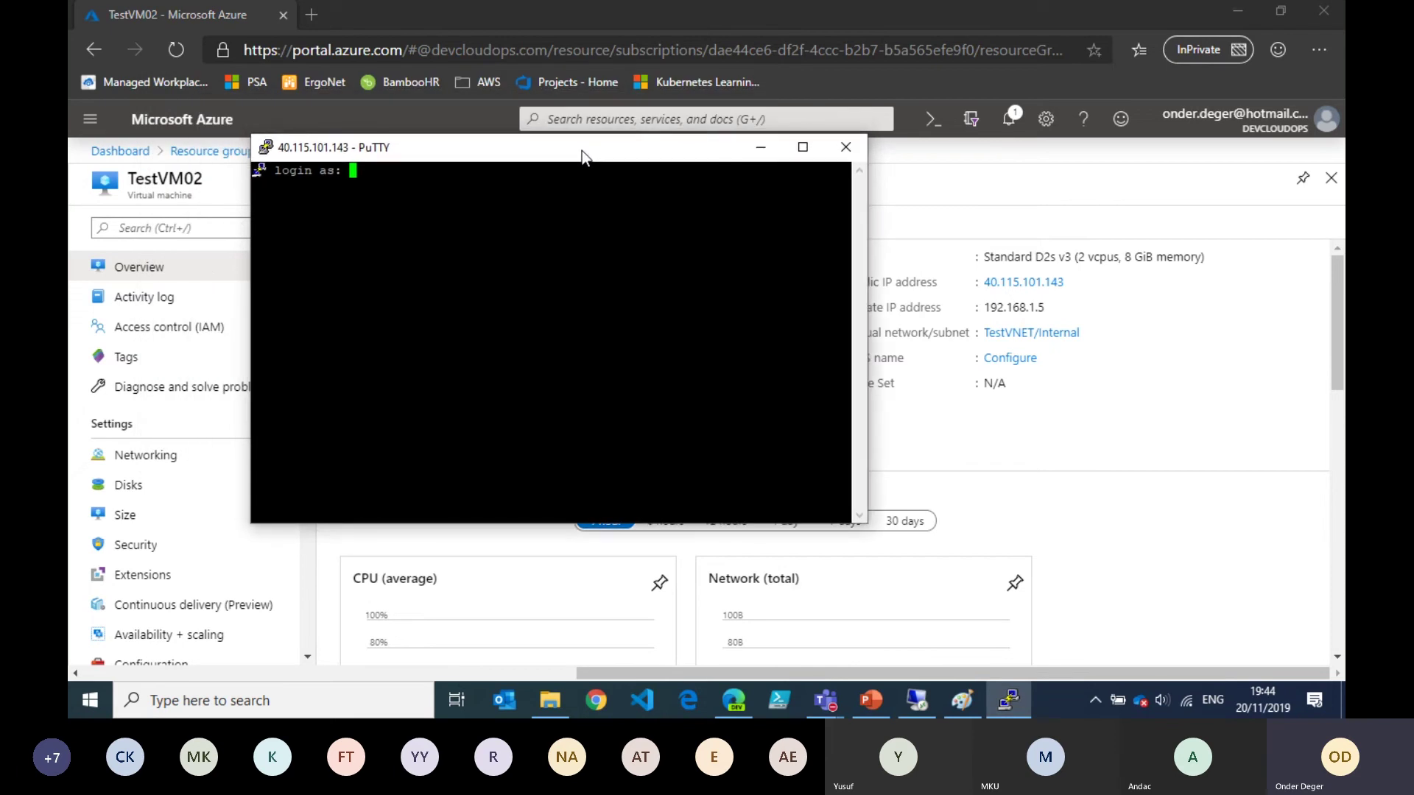
type("adminonder")
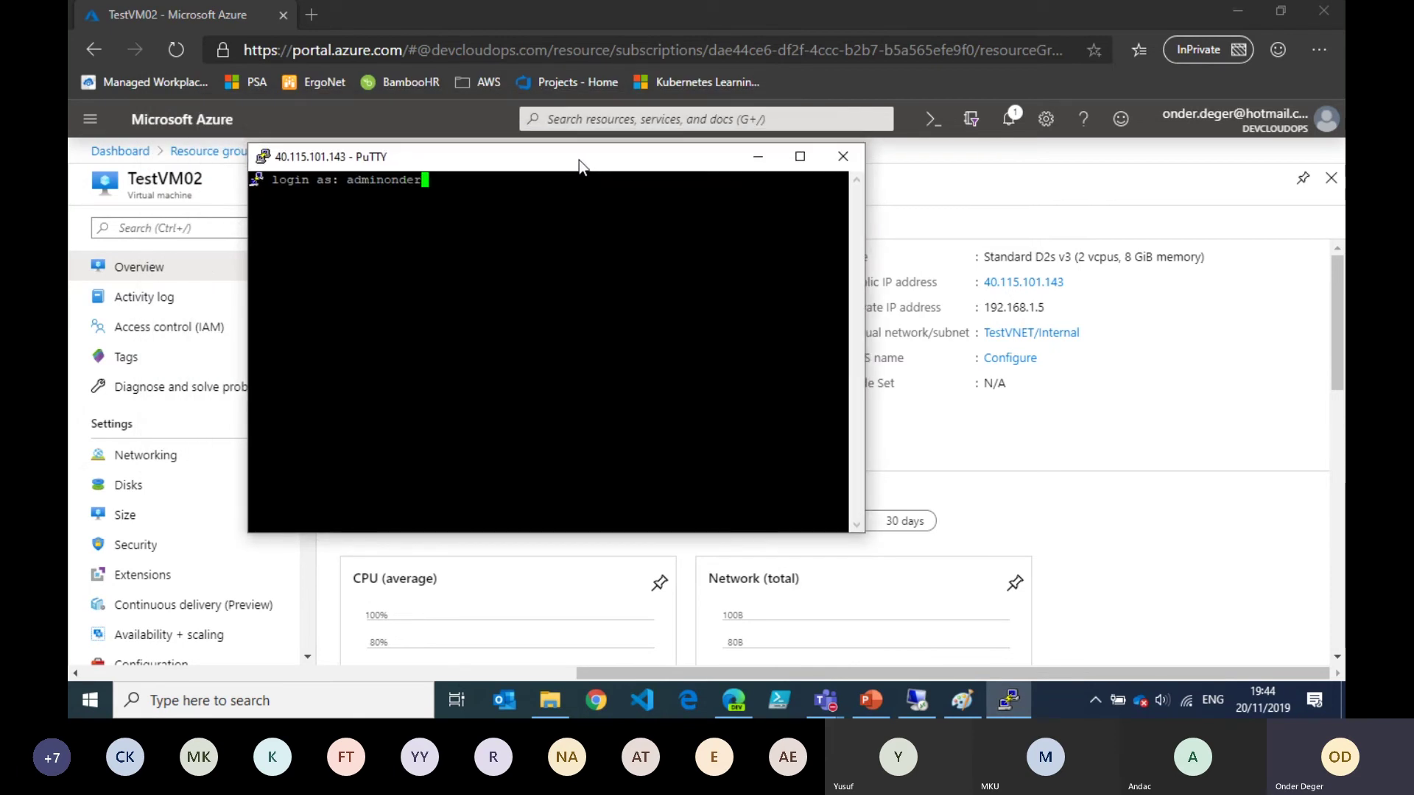
key("Return")
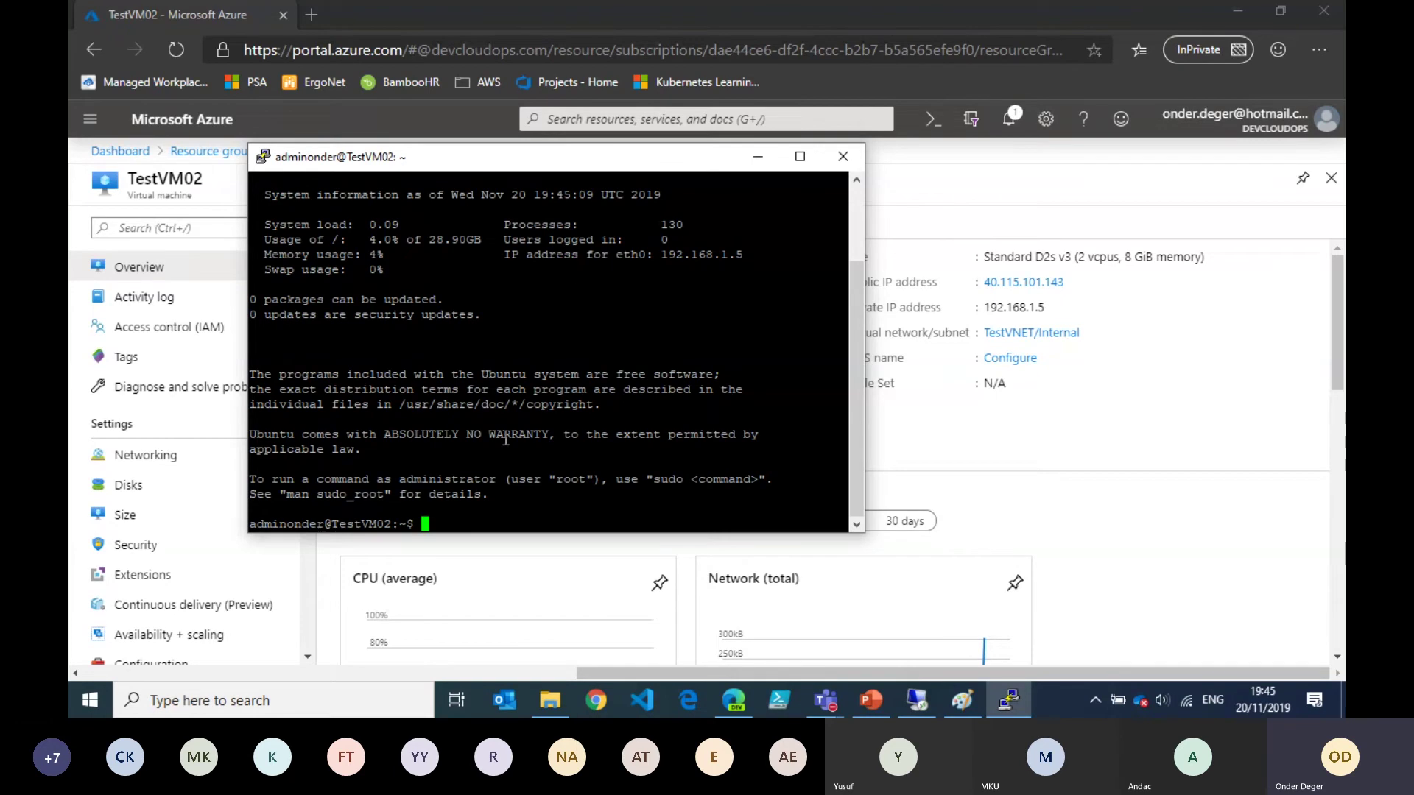
Close the PuTTY SSH session and confirm.
left_click_drag(554, 179, 668, 103)
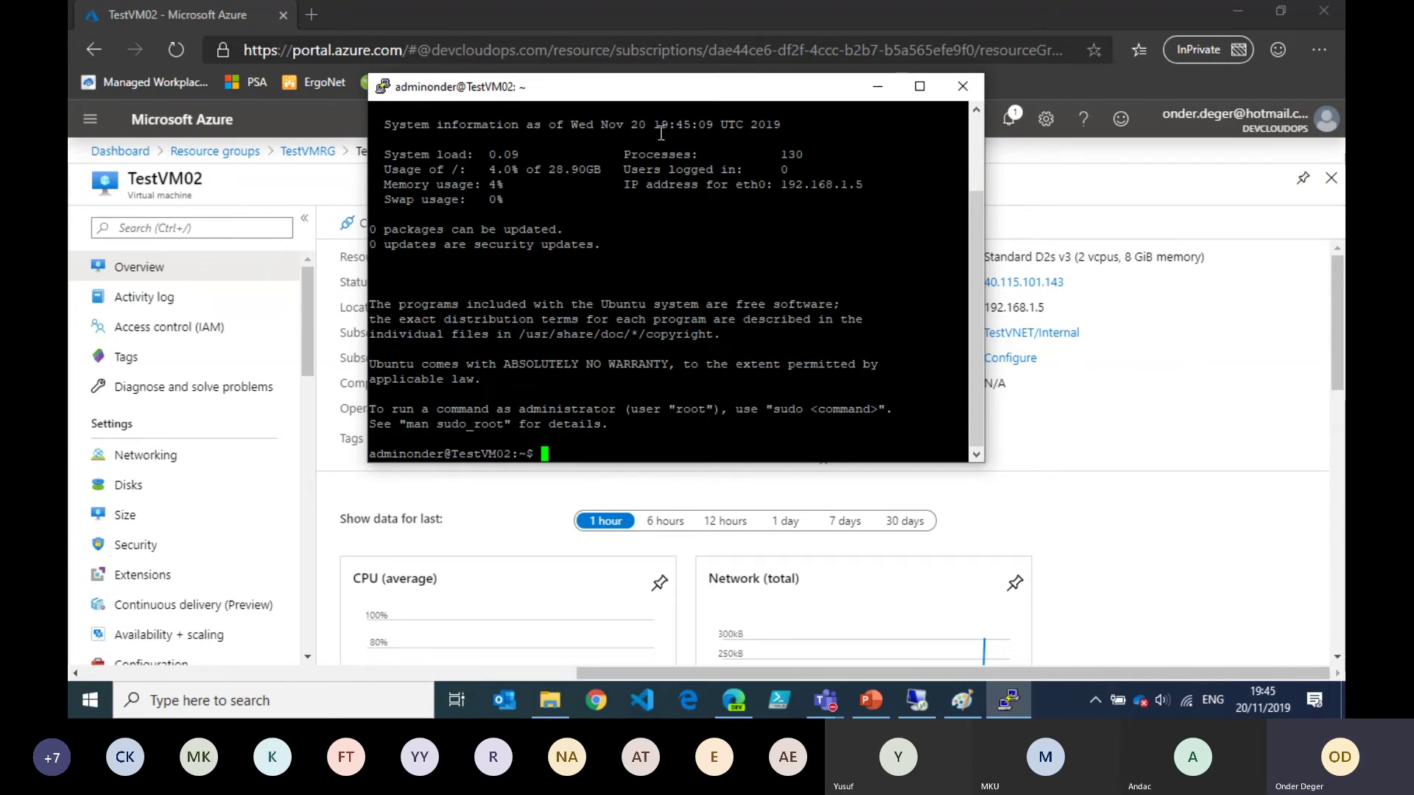
left_click(962, 86)
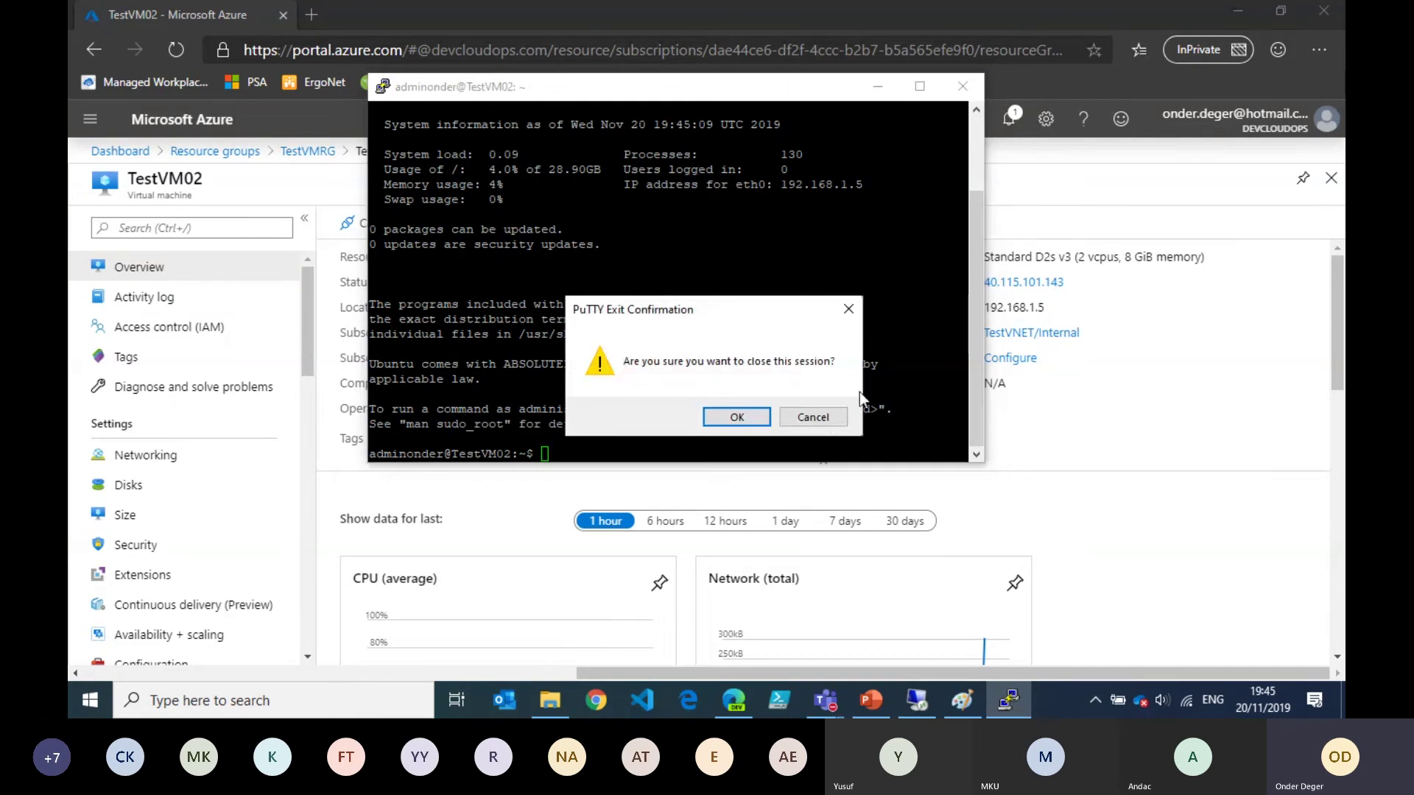
left_click(736, 418)
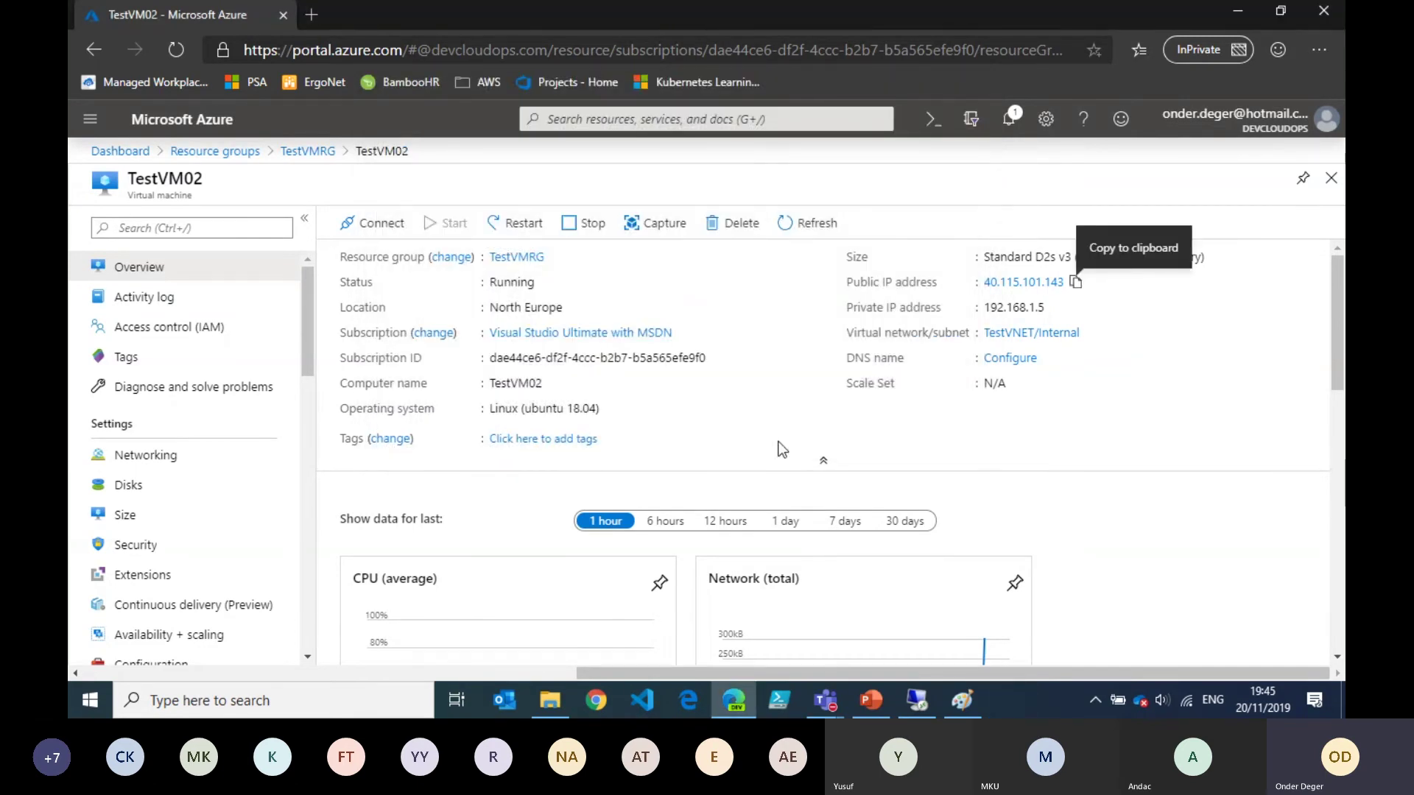
Open the TestVMRG resource group from the breadcrumb and select its name for copying.
left_click(308, 151)
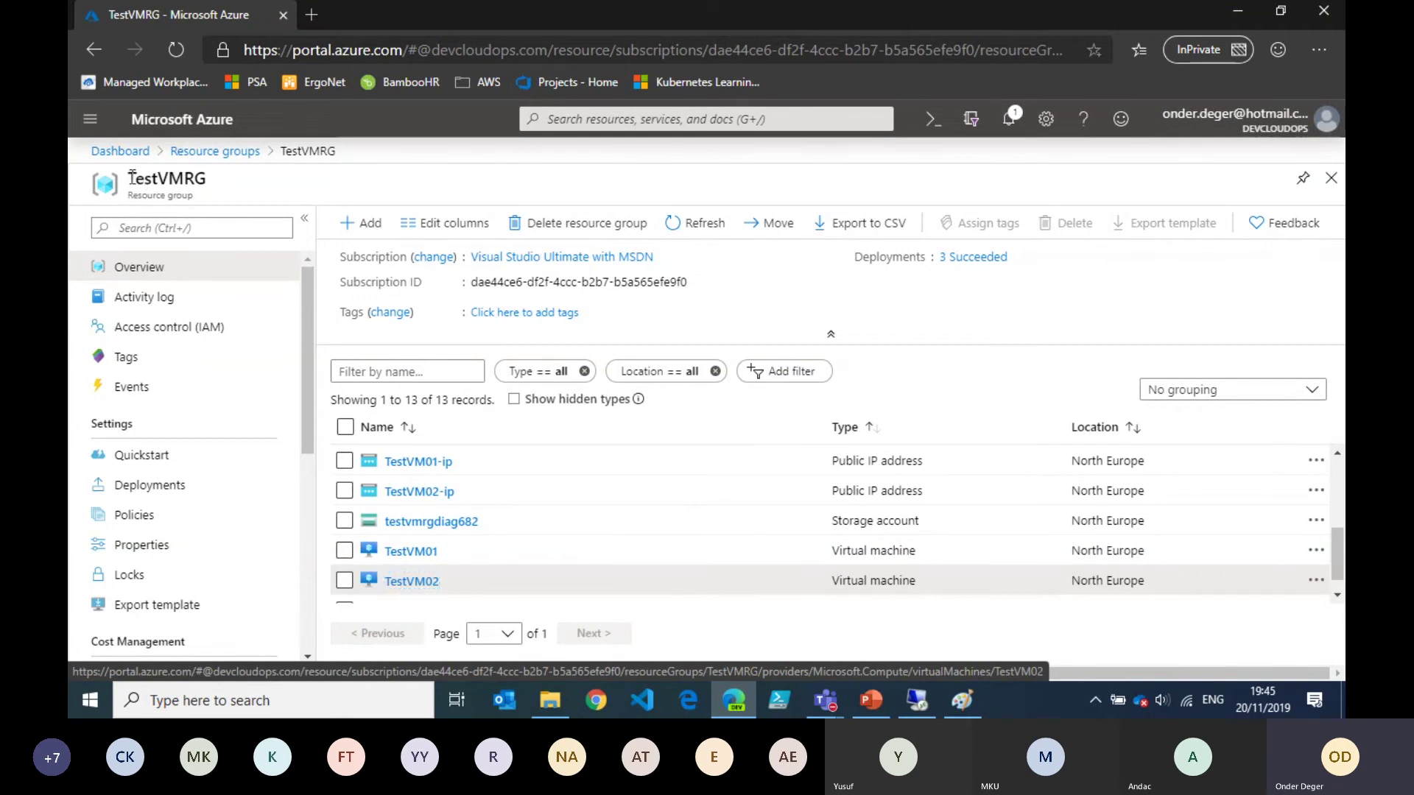
double_click(205, 178)
left_click(205, 178)
left_click_drag(205, 178, 136, 171)
double_click(135, 170)
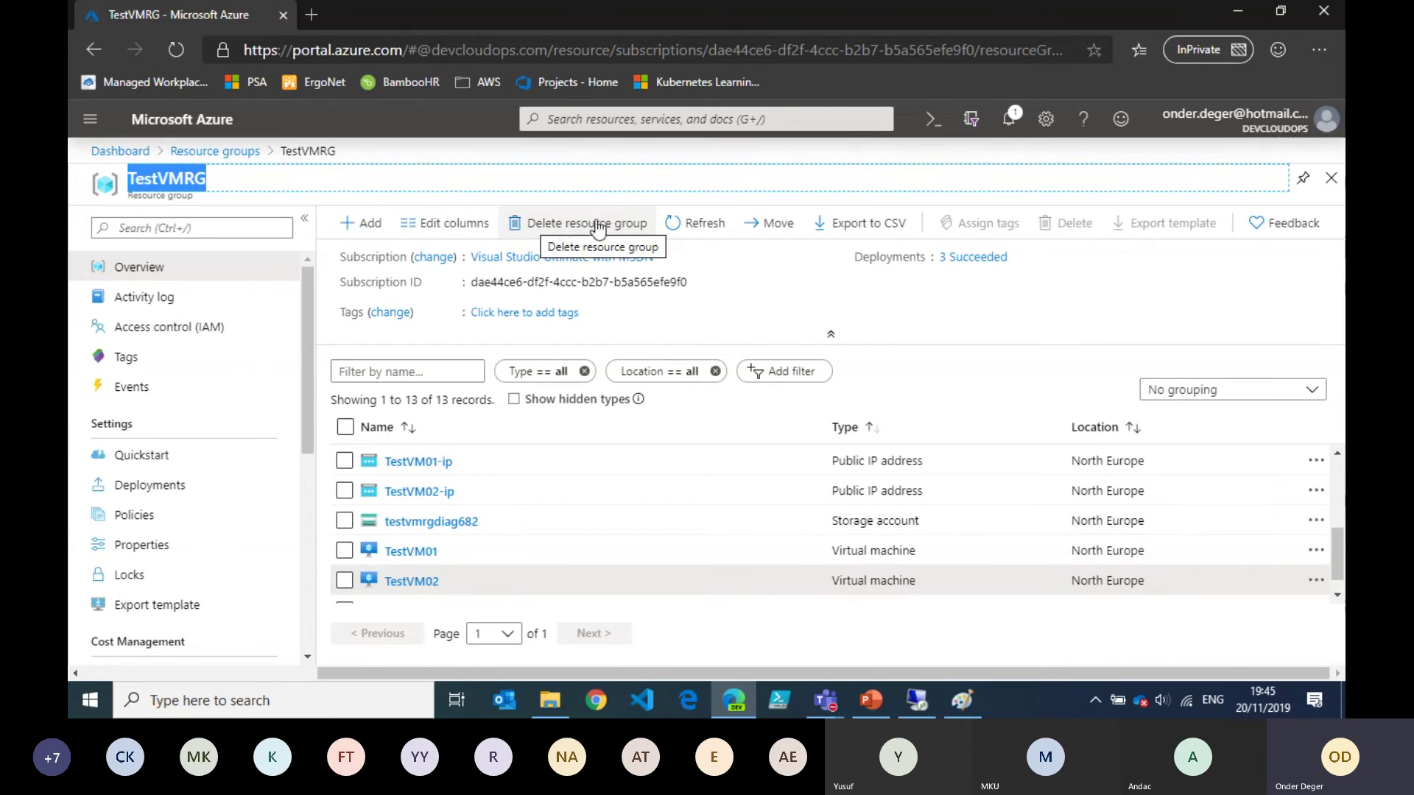
Delete the TestVMRG resource group, confirming with its name TestVMRG.
left_click(582, 224)
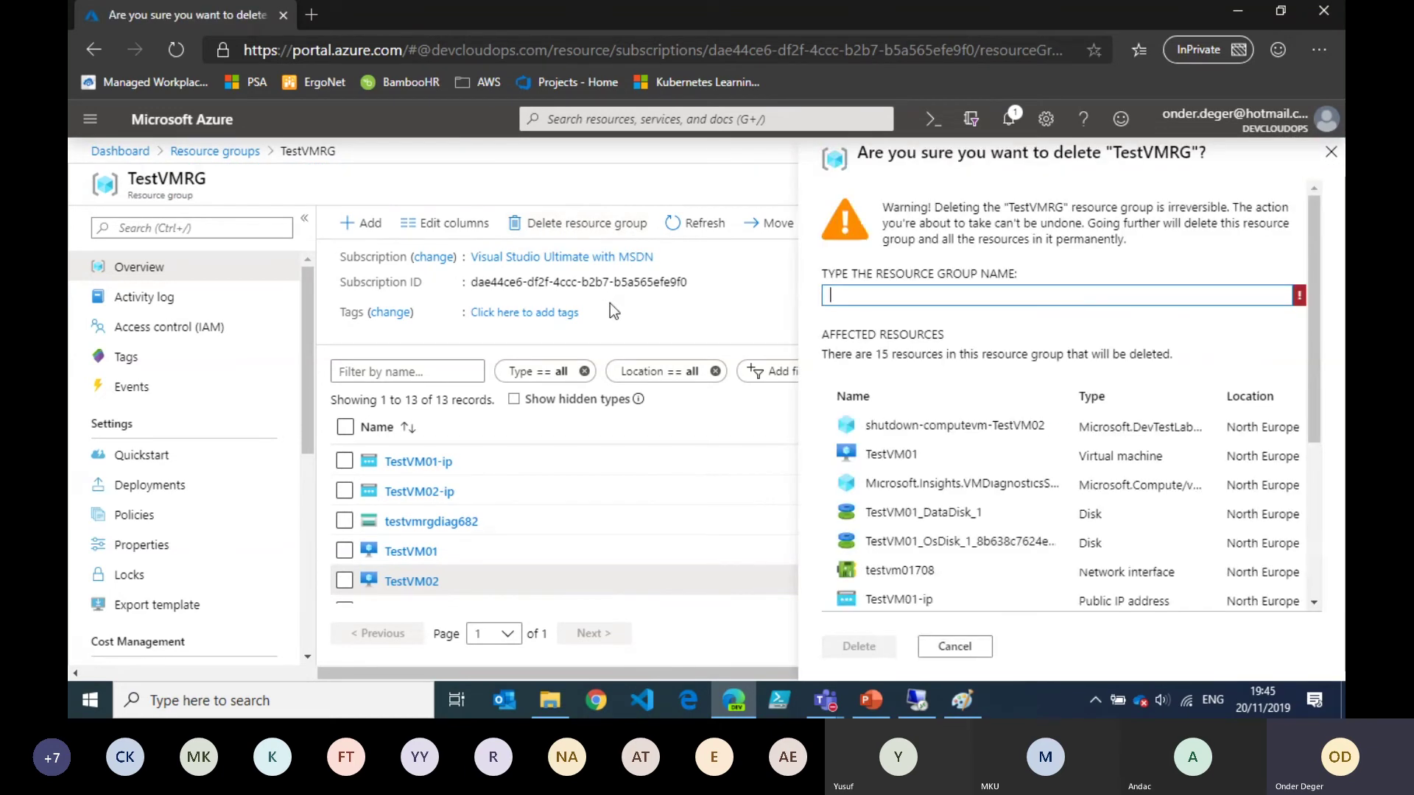
scroll(424, 537, "down", 3)
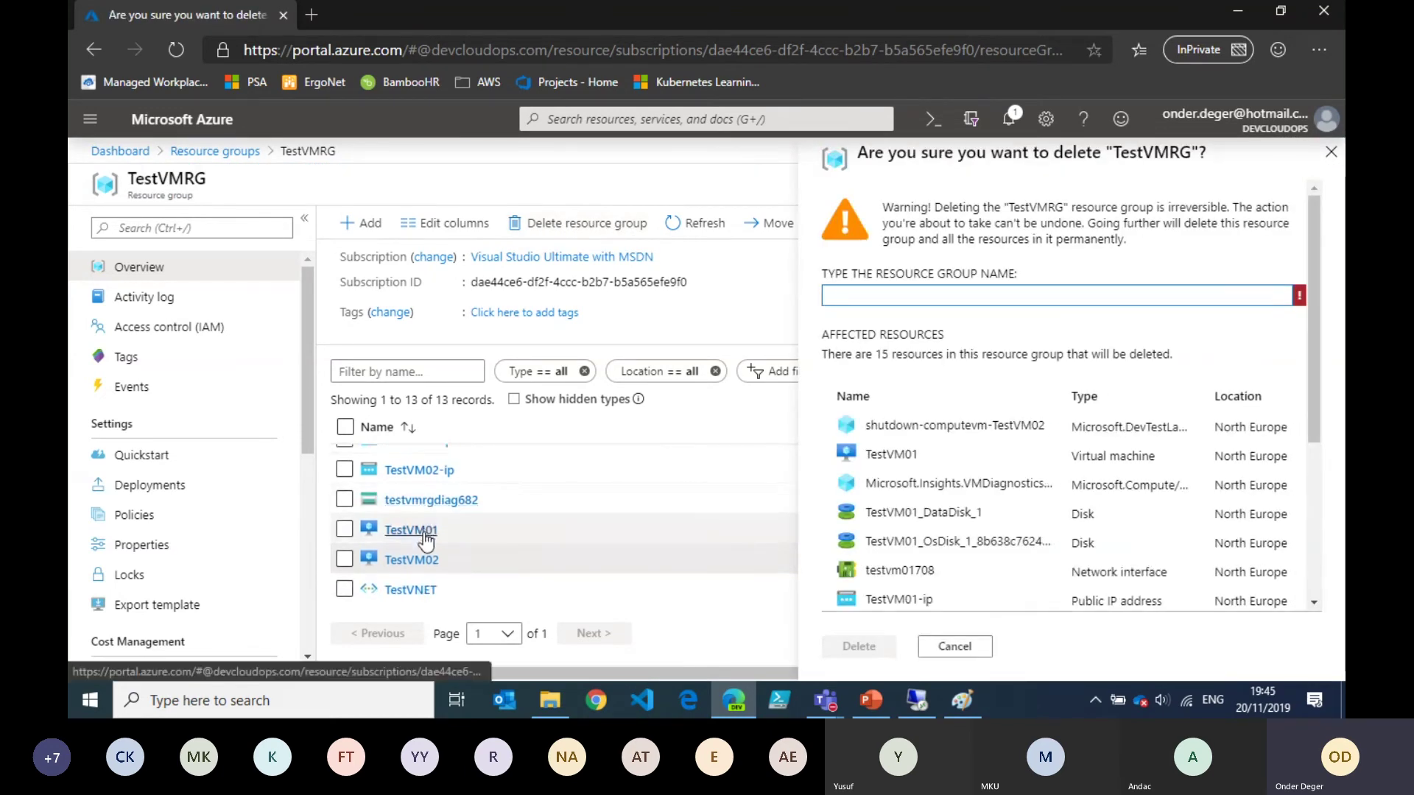
scroll(425, 542, "up", 1)
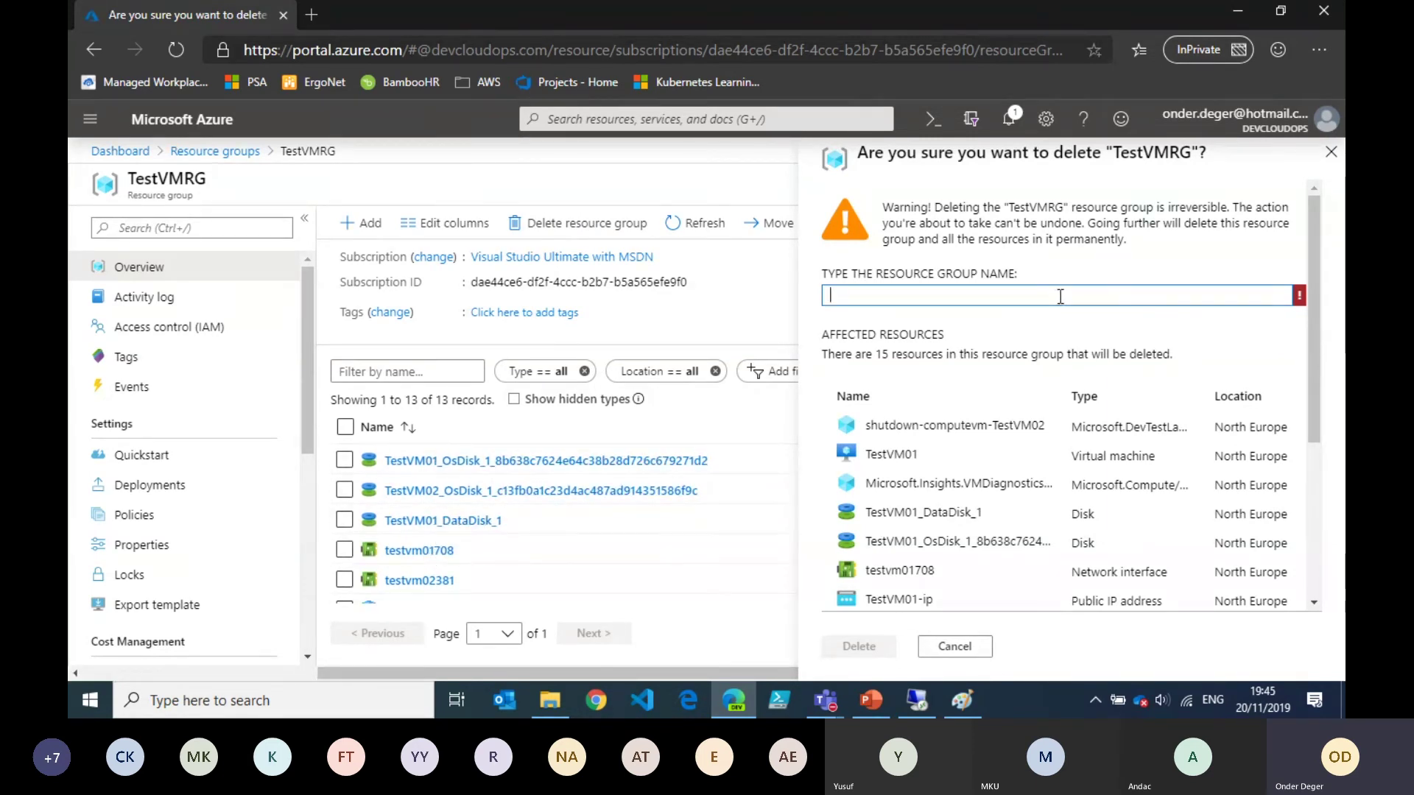
double_click(1035, 207)
left_click(1021, 296)
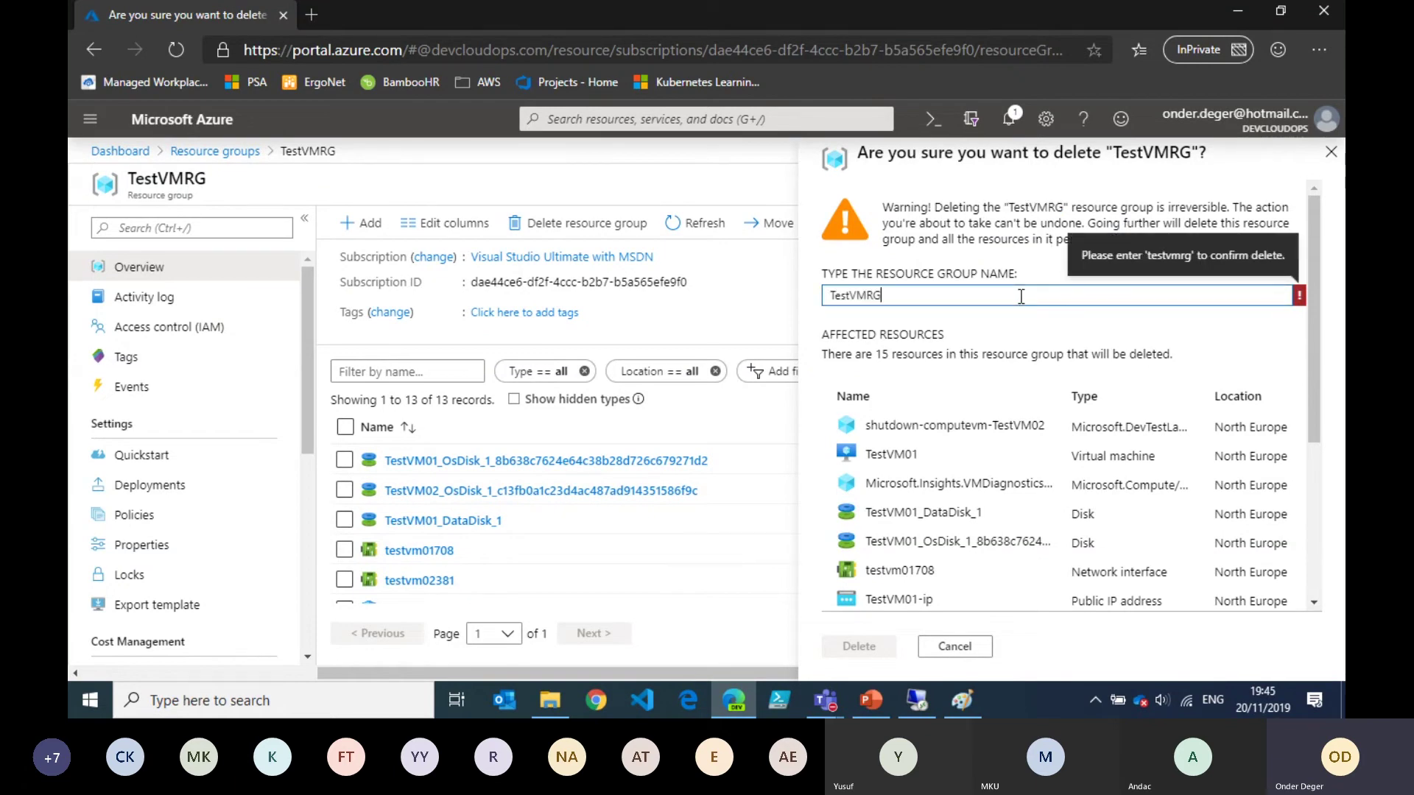
left_click(867, 650)
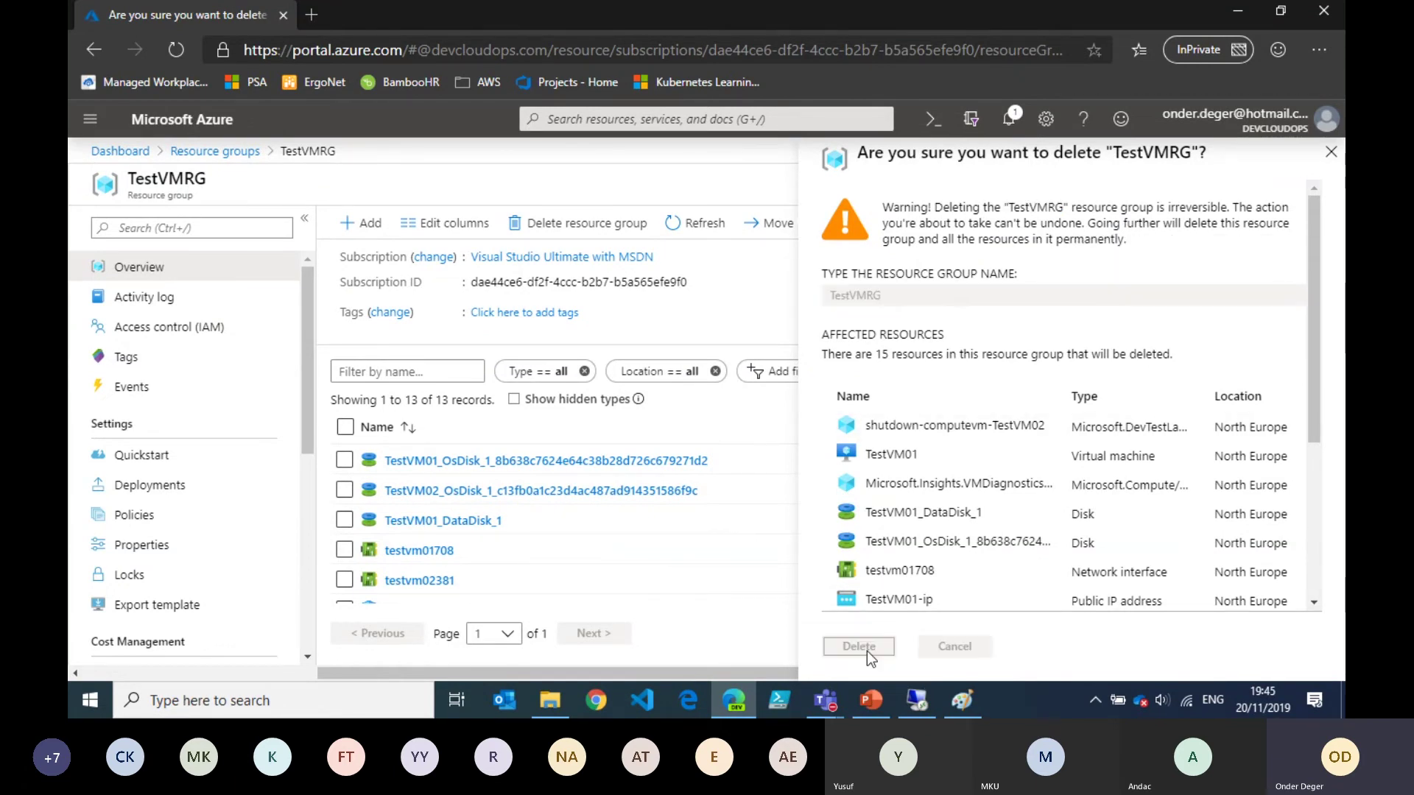
scroll(506, 515, "down", 5)
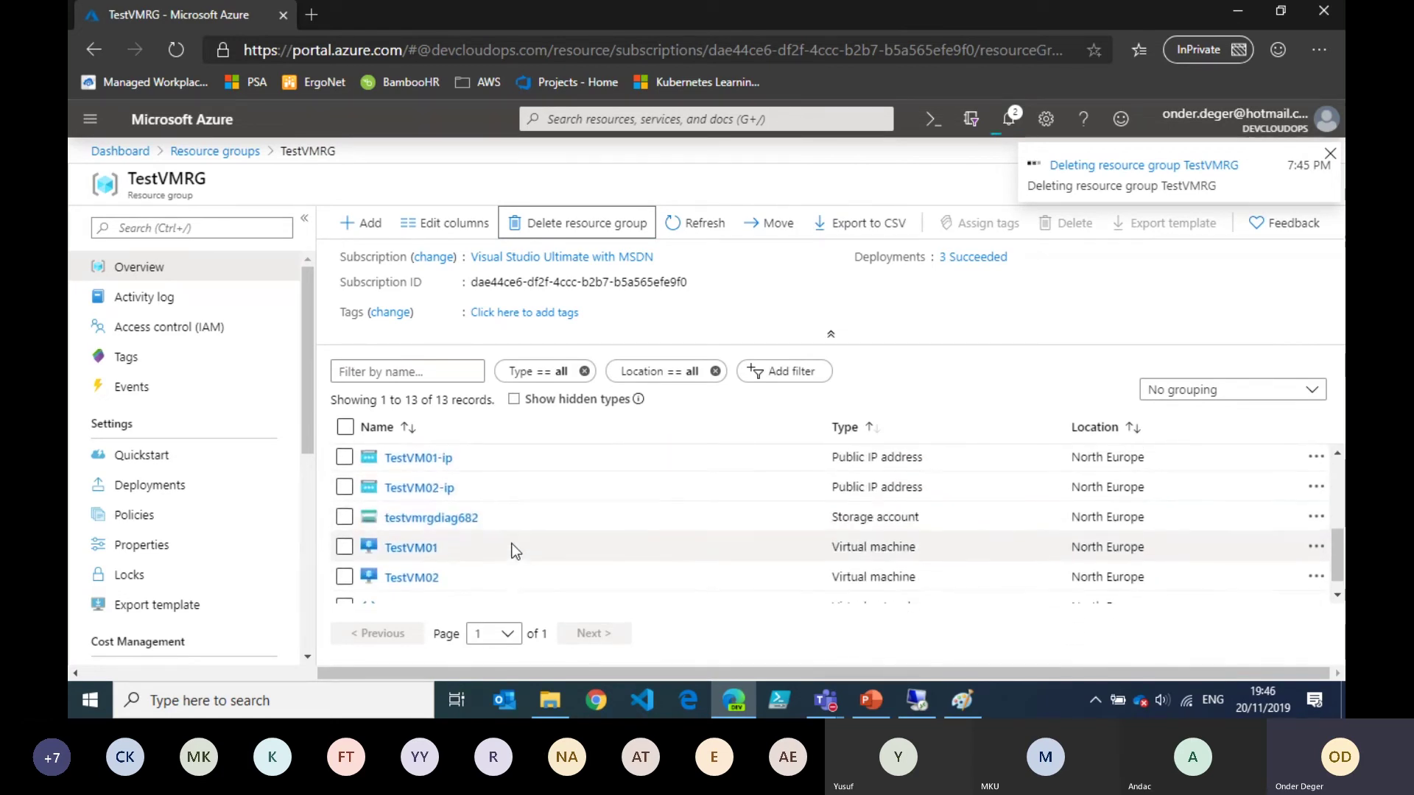
scroll(511, 549, "up", 5)
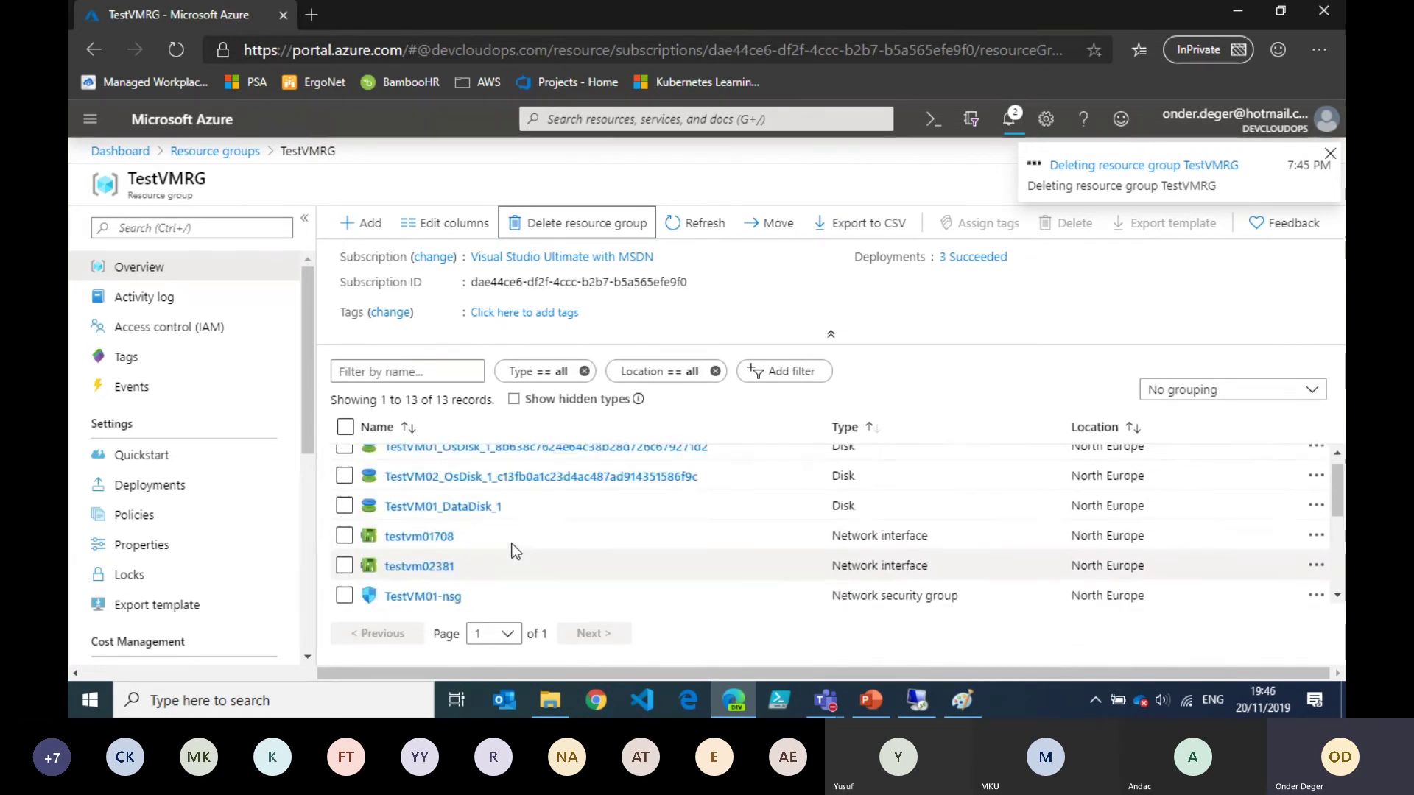
Return to the resource groups list, then show slide 19 in PowerPoint.
left_click(215, 151)
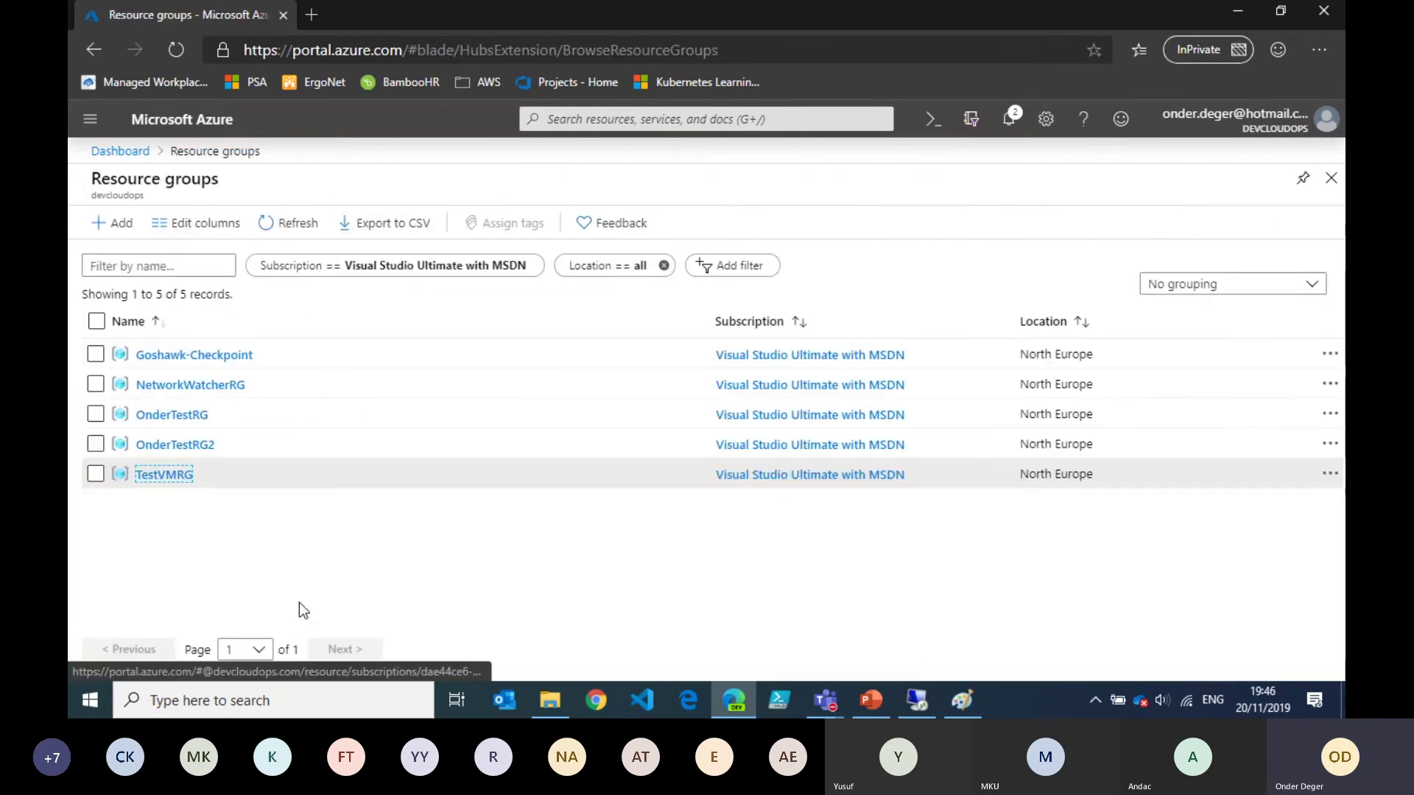
left_click(869, 700)
scroll(225, 440, "down", 2)
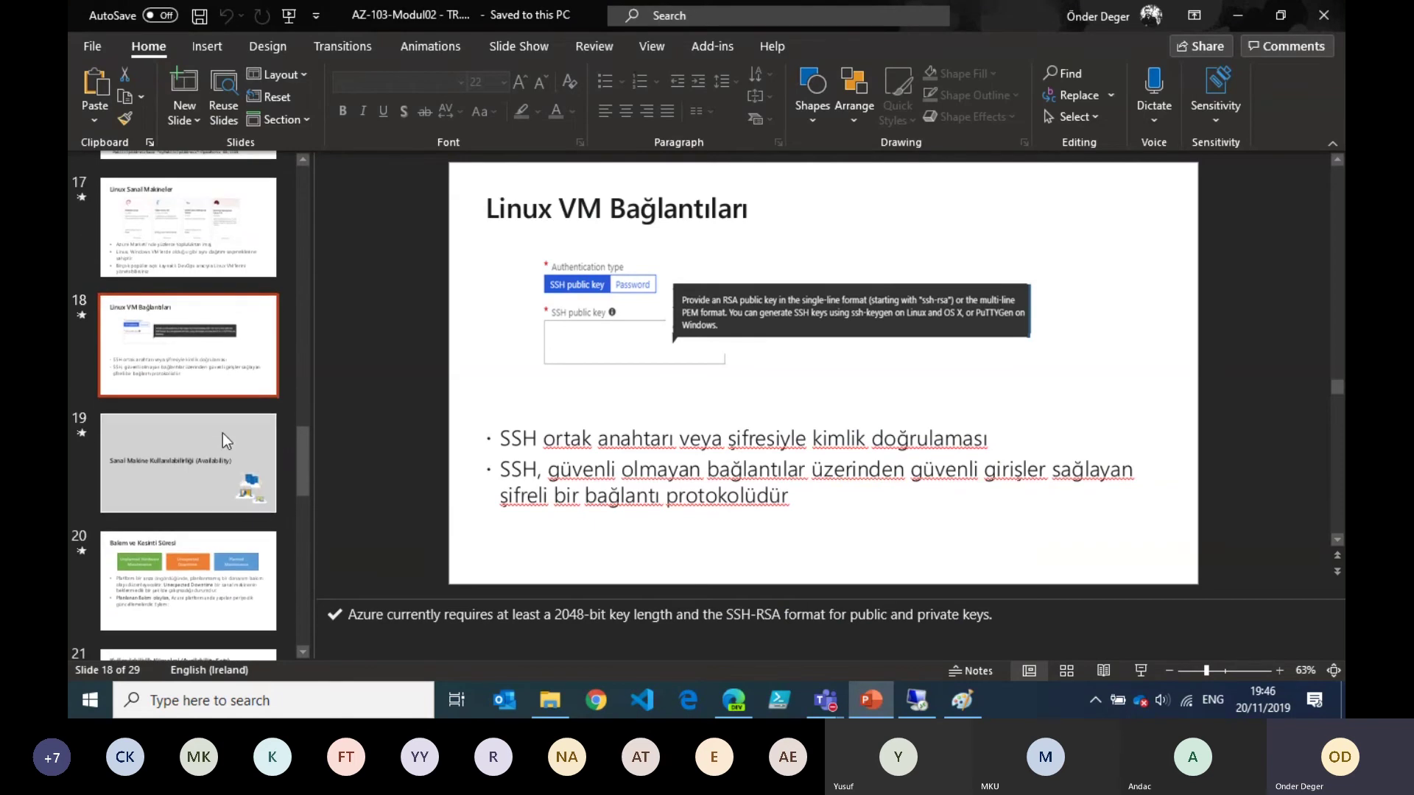
left_click(229, 451)
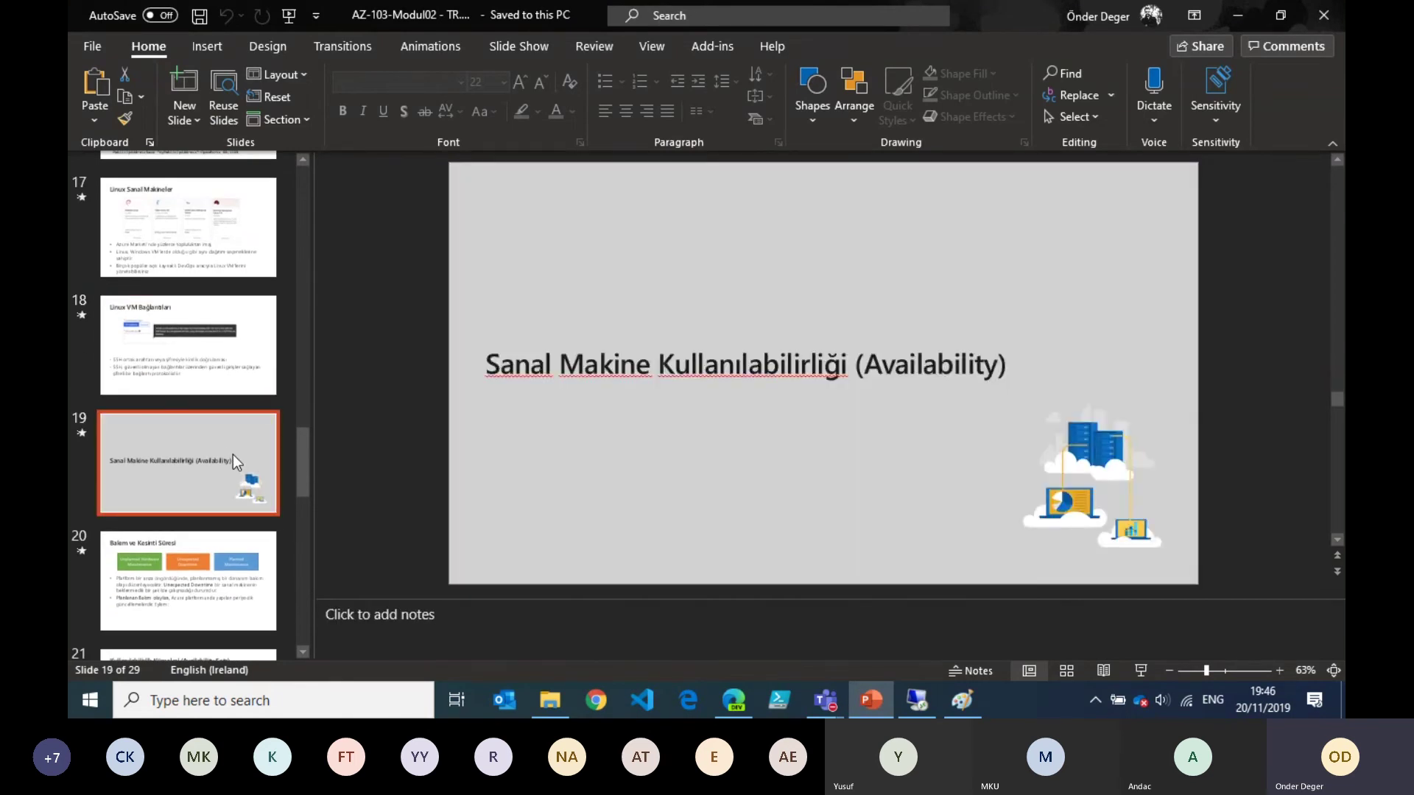
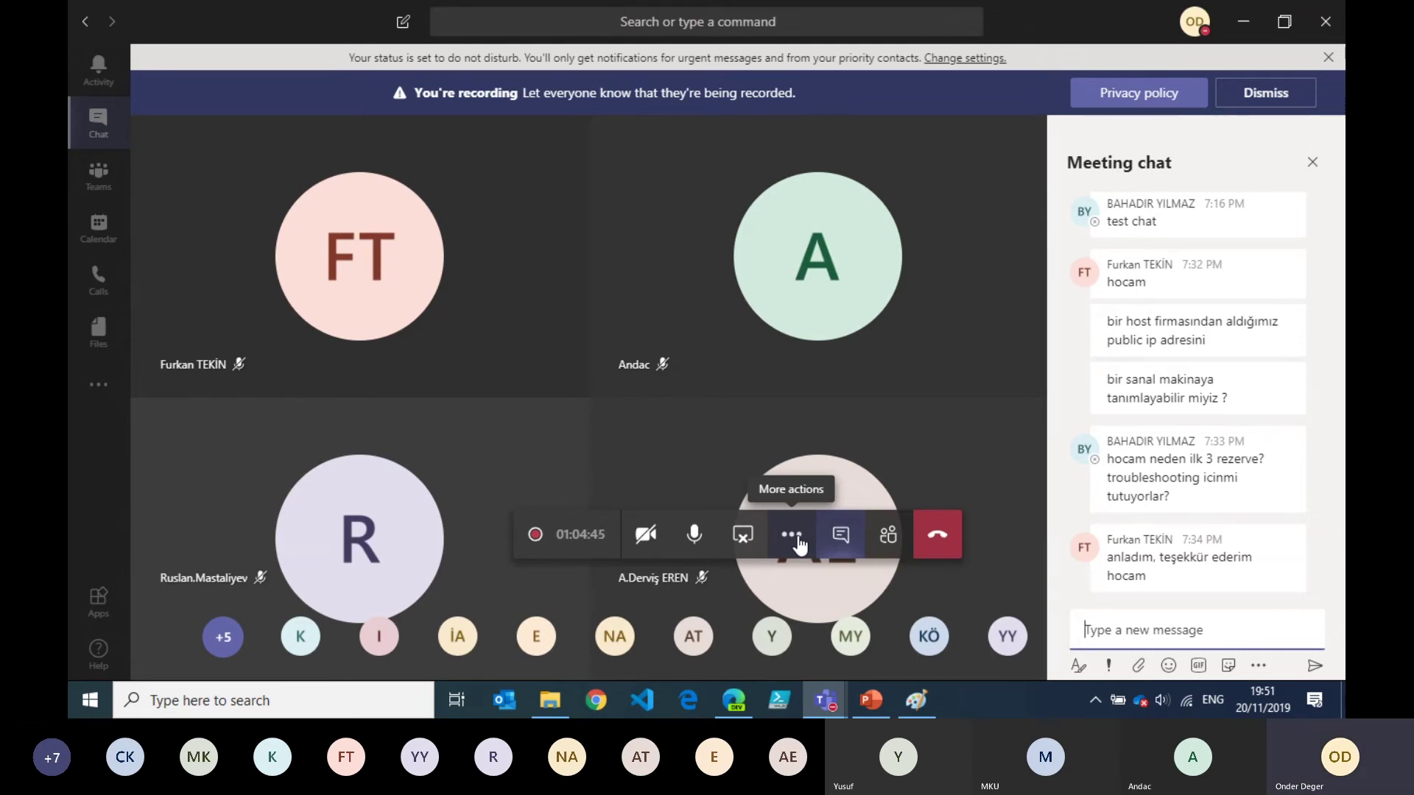
Check the Teams meeting participants, go back to the chat, and bring the Paint diagram forward.
left_click(871, 555)
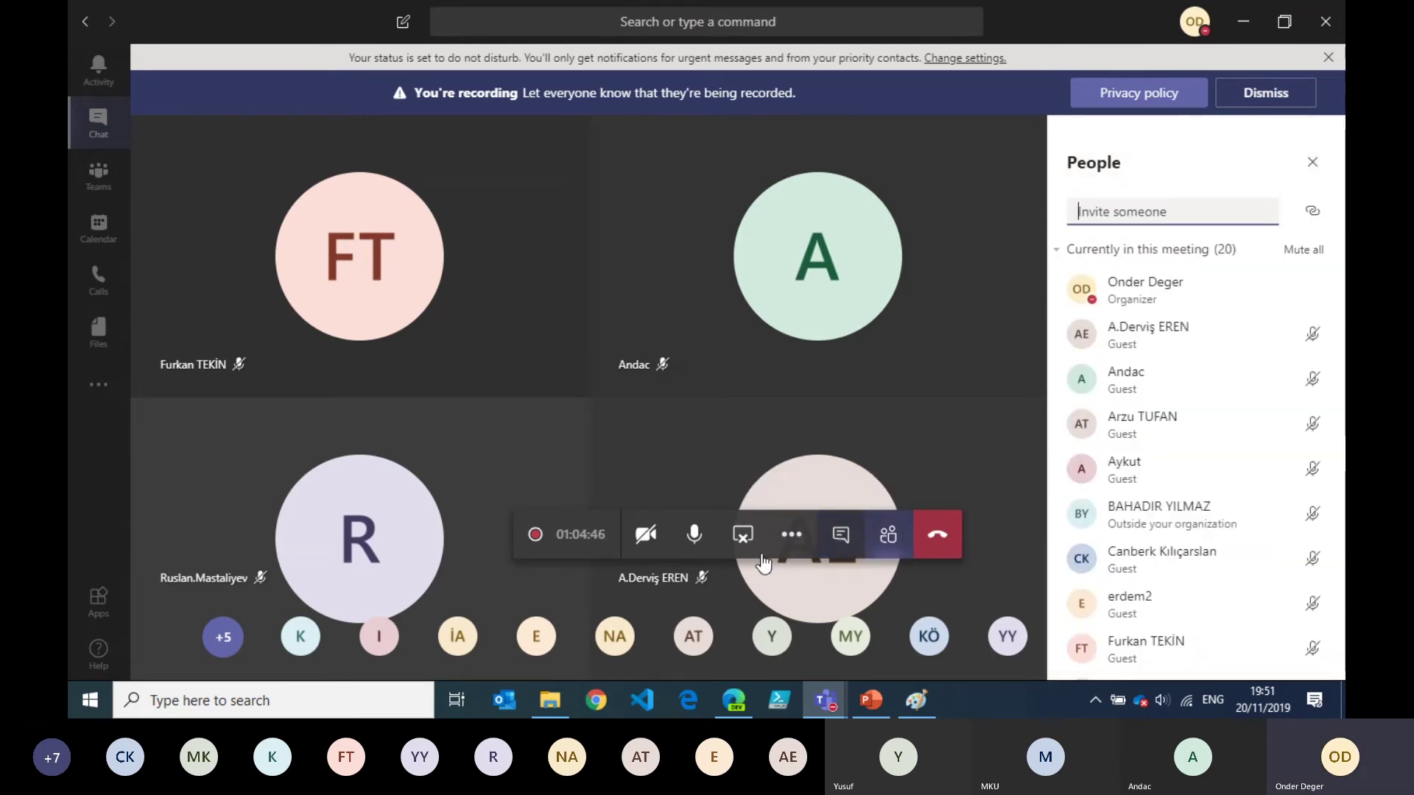
left_click(837, 557)
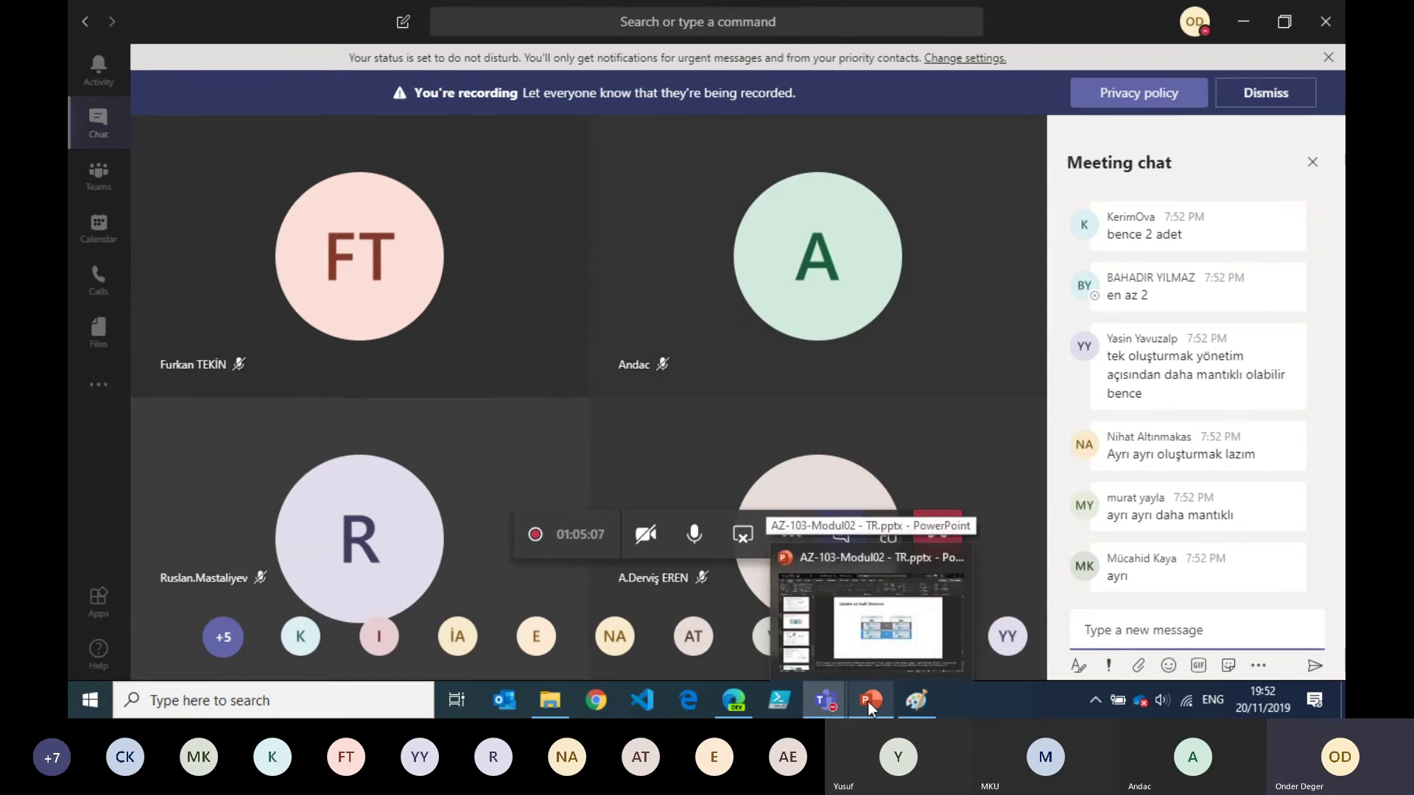
left_click(899, 698)
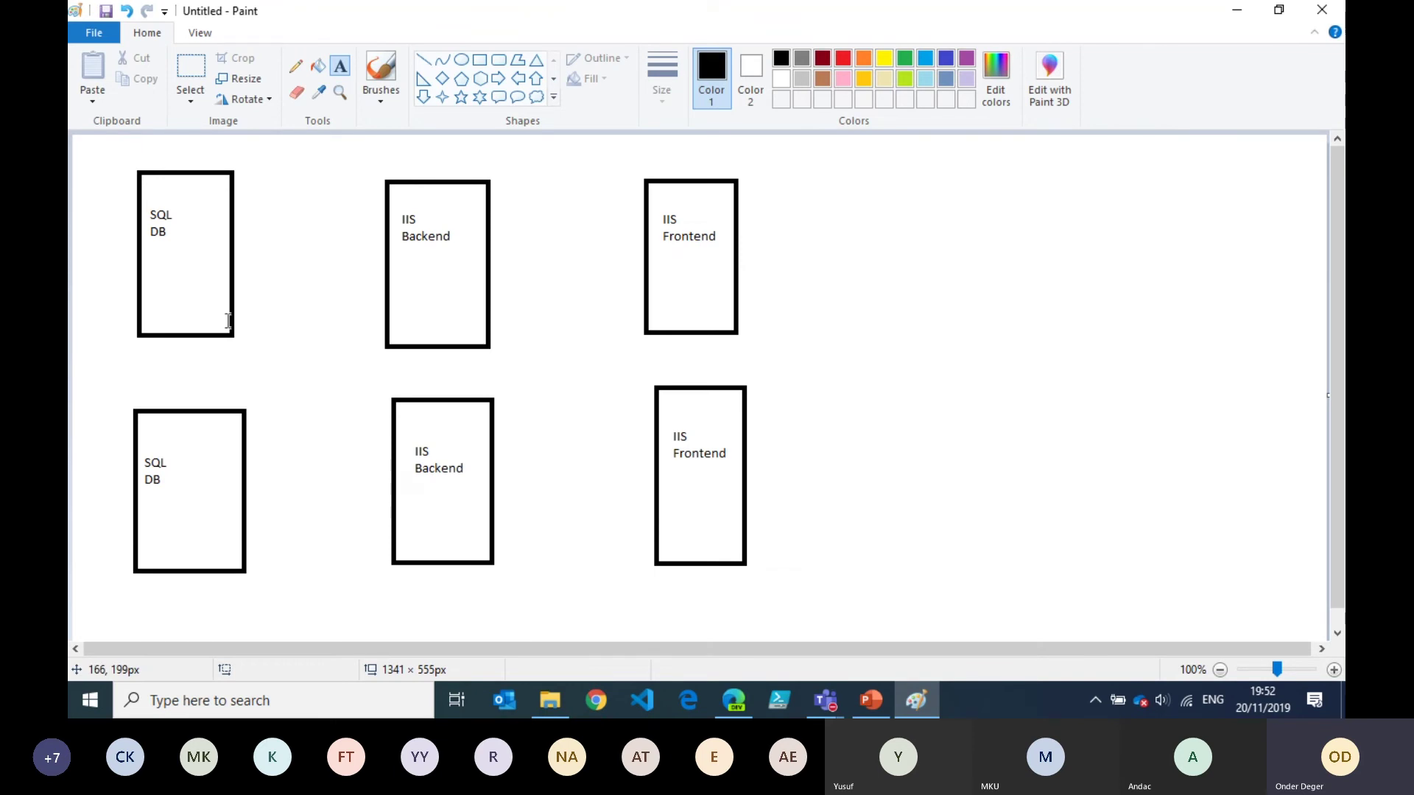
Draw tall rectangles around both SQL DB, both IIS Backend and both IIS Frontend boxes.
mouse_move(932, 705)
left_click(578, 218)
left_click(273, 188)
left_click(480, 60)
left_click_drag(106, 157, 268, 598)
left_click_drag(357, 150, 518, 601)
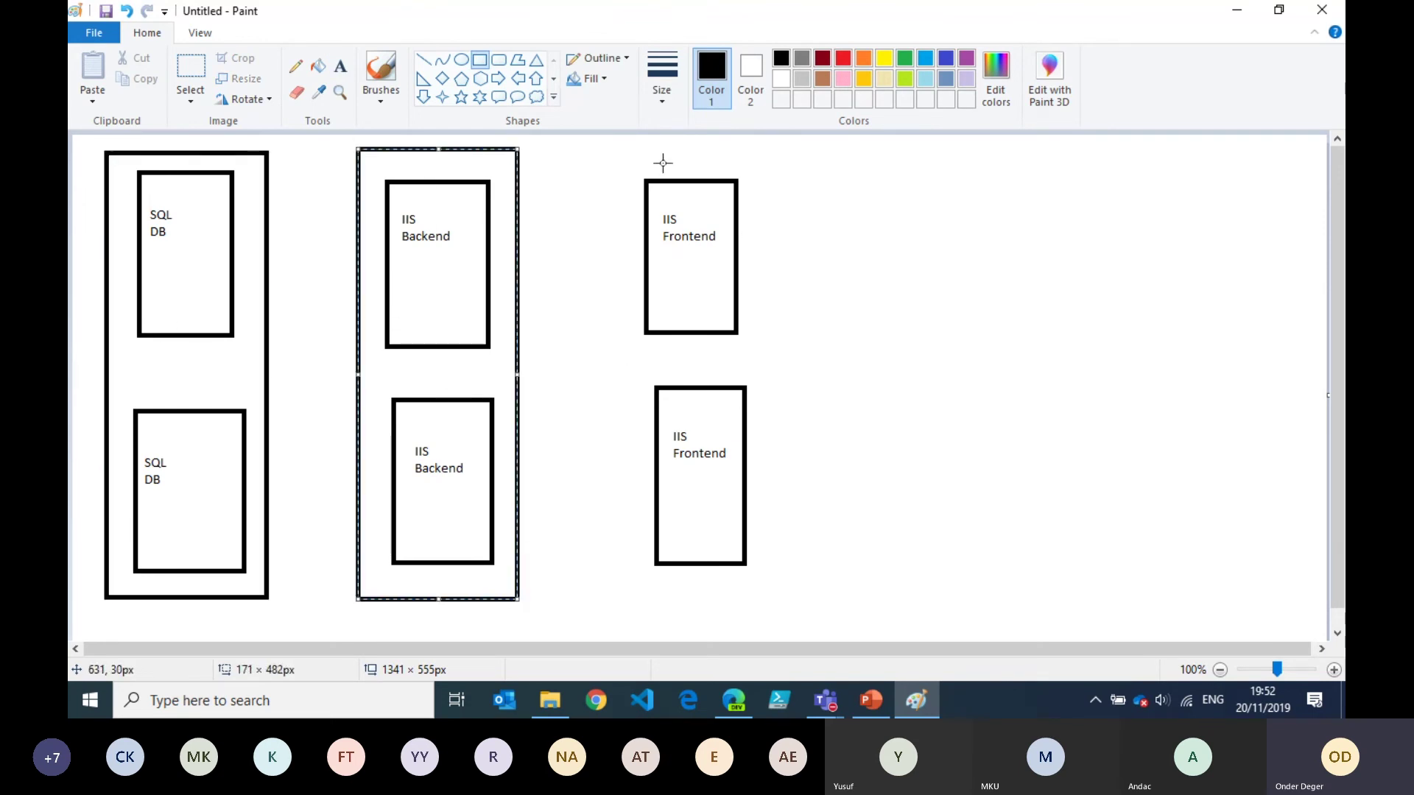
left_click_drag(595, 152, 775, 612)
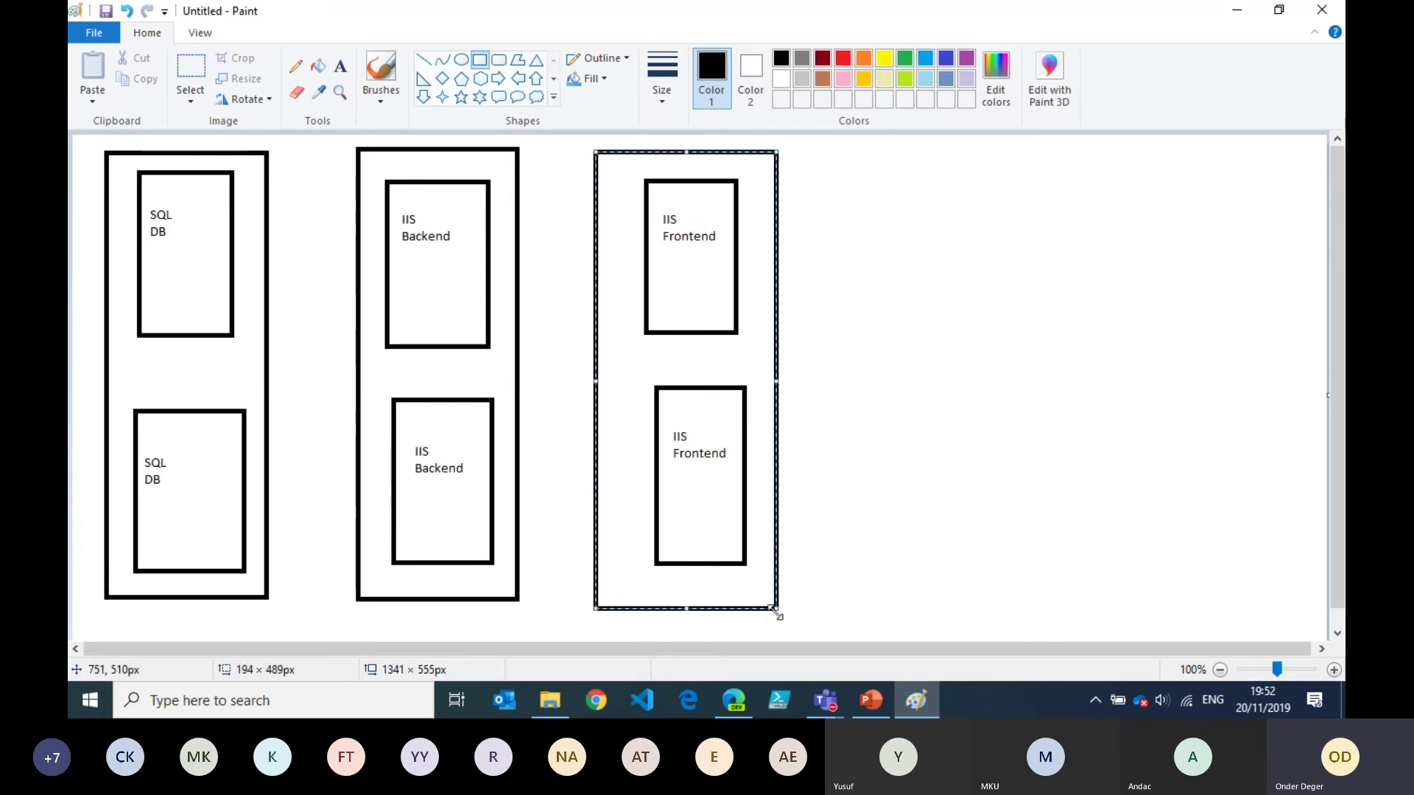
Briefly bring up the Teams meeting, hide it, and commit the IIS Frontend rectangle.
mouse_move(842, 700)
left_click(806, 621)
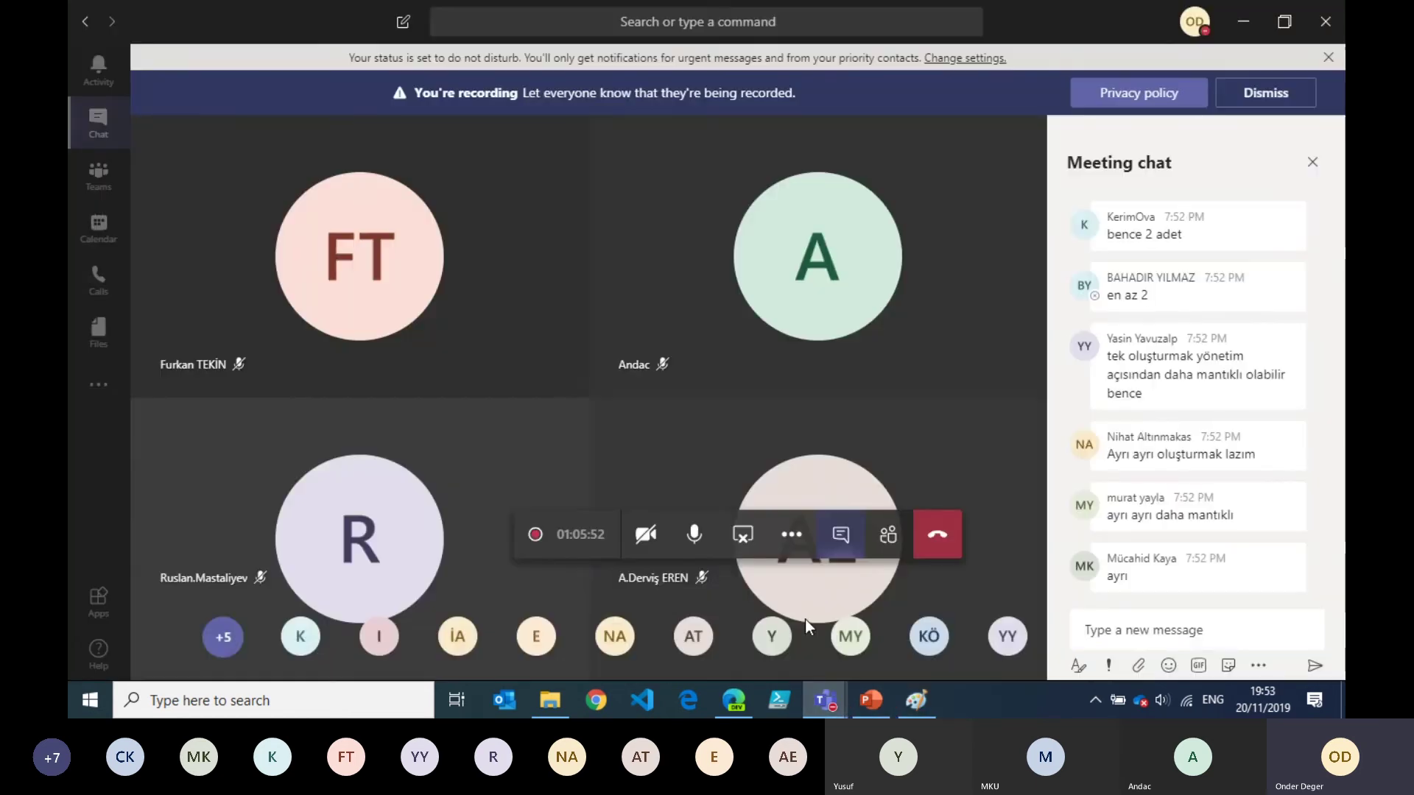
left_click(1237, 23)
left_click(438, 422)
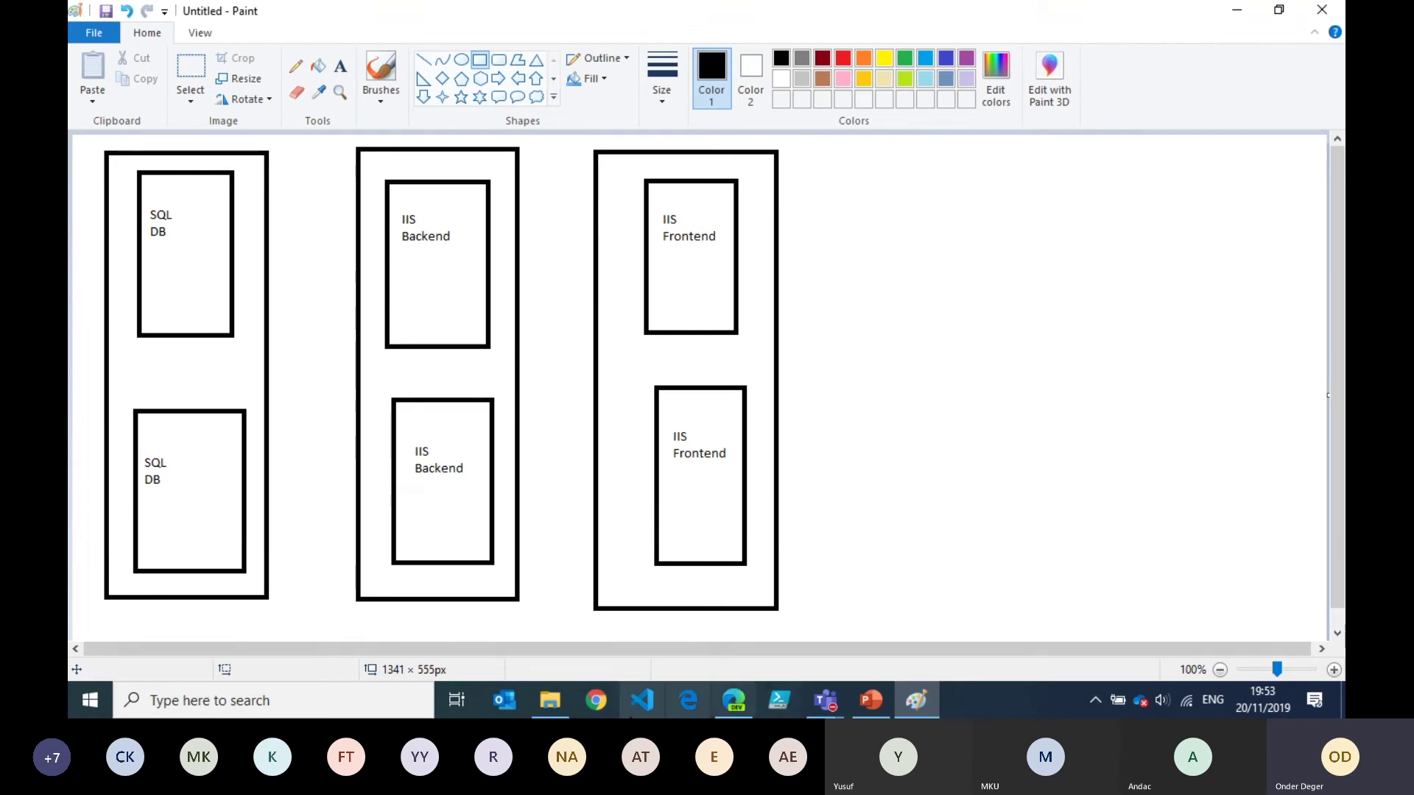
Begin a new resource group named OnderTestRG, then discard it and return to the list.
left_click(738, 701)
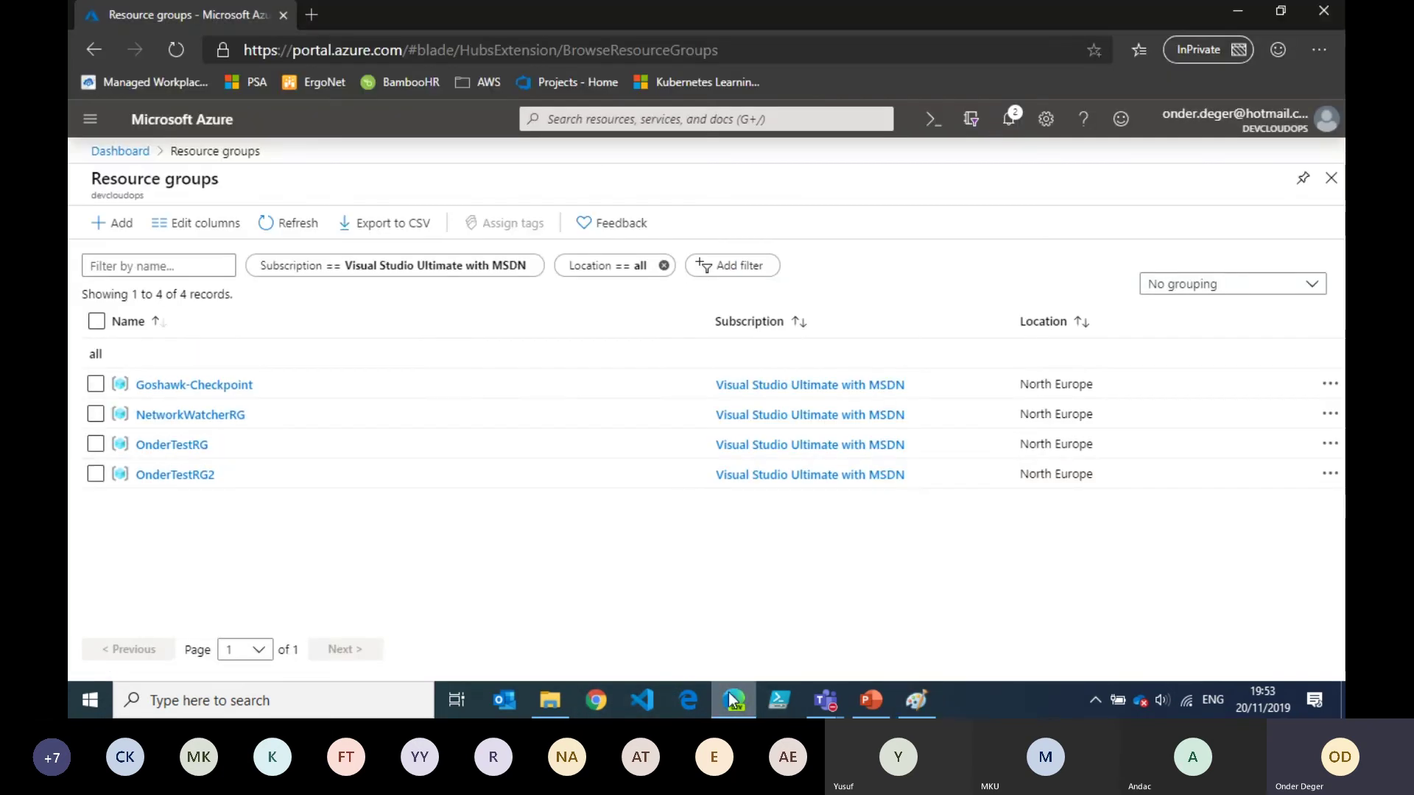
left_click(114, 225)
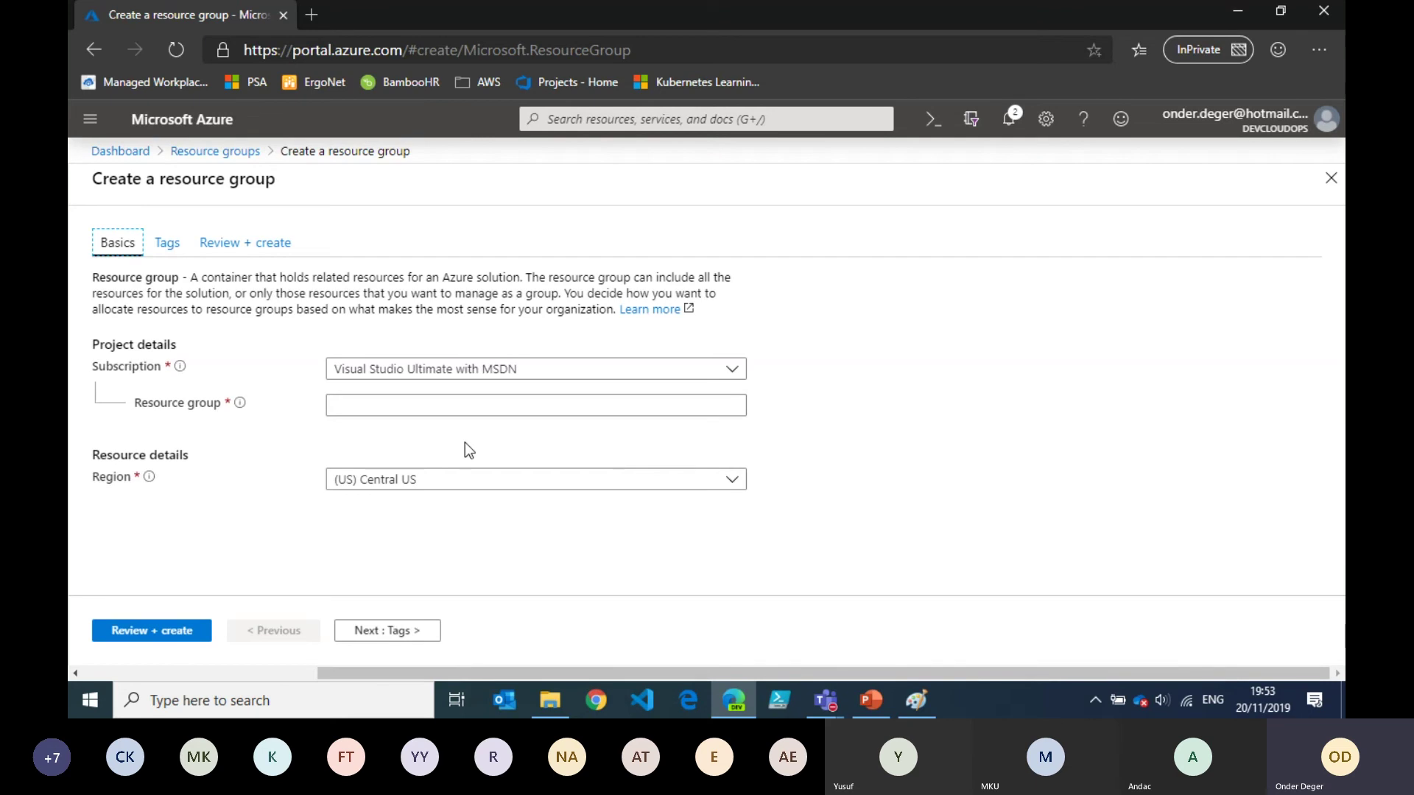
left_click(469, 407)
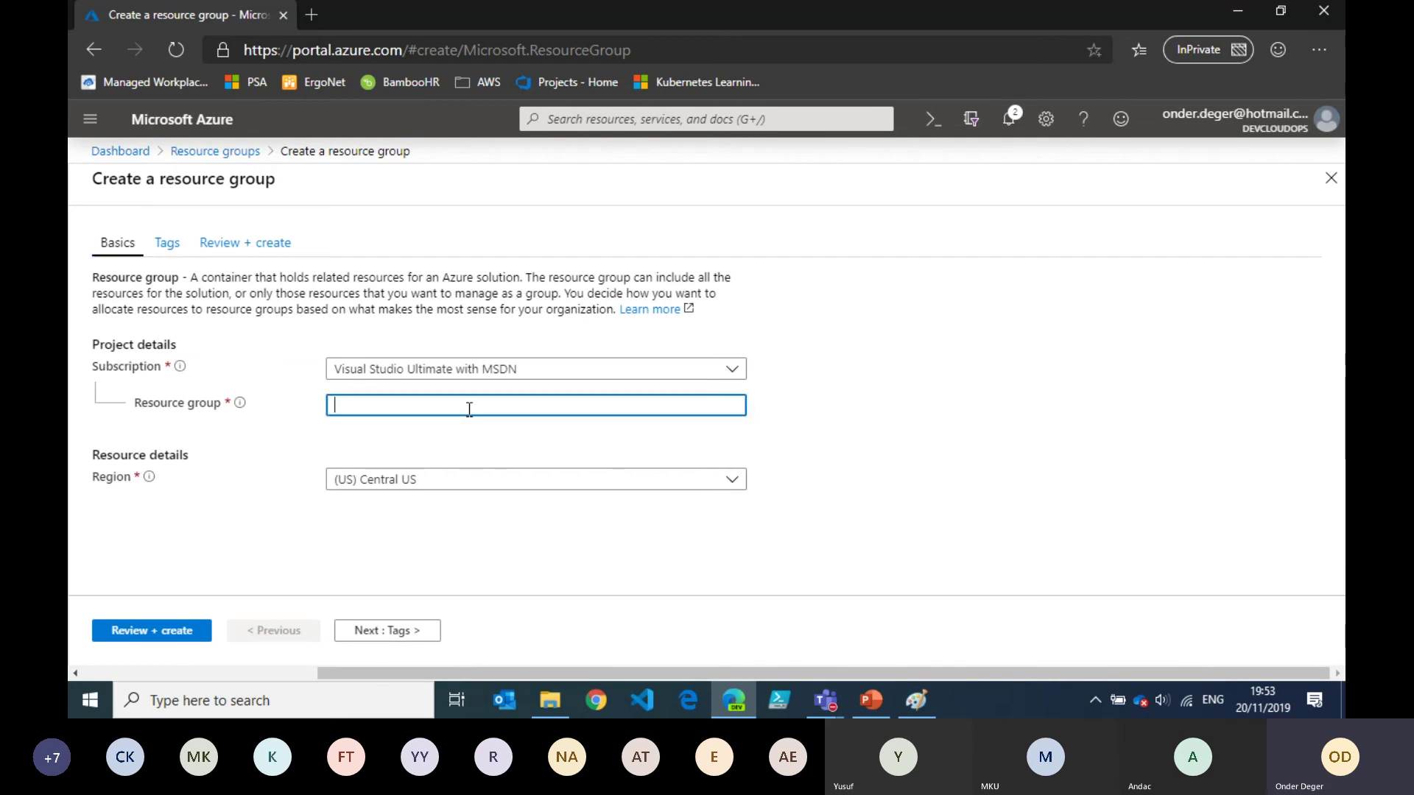
type("OnderTestRG")
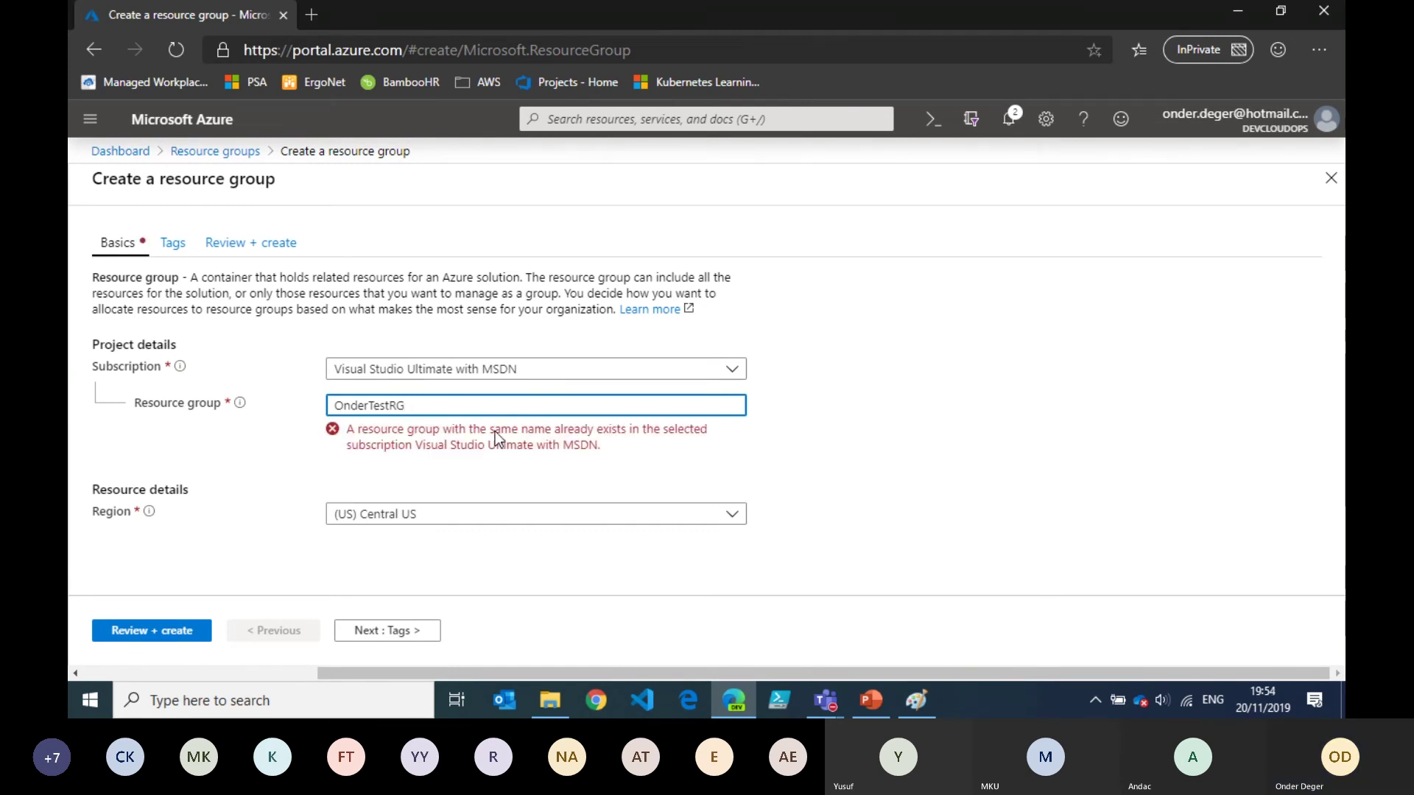
left_click(214, 152)
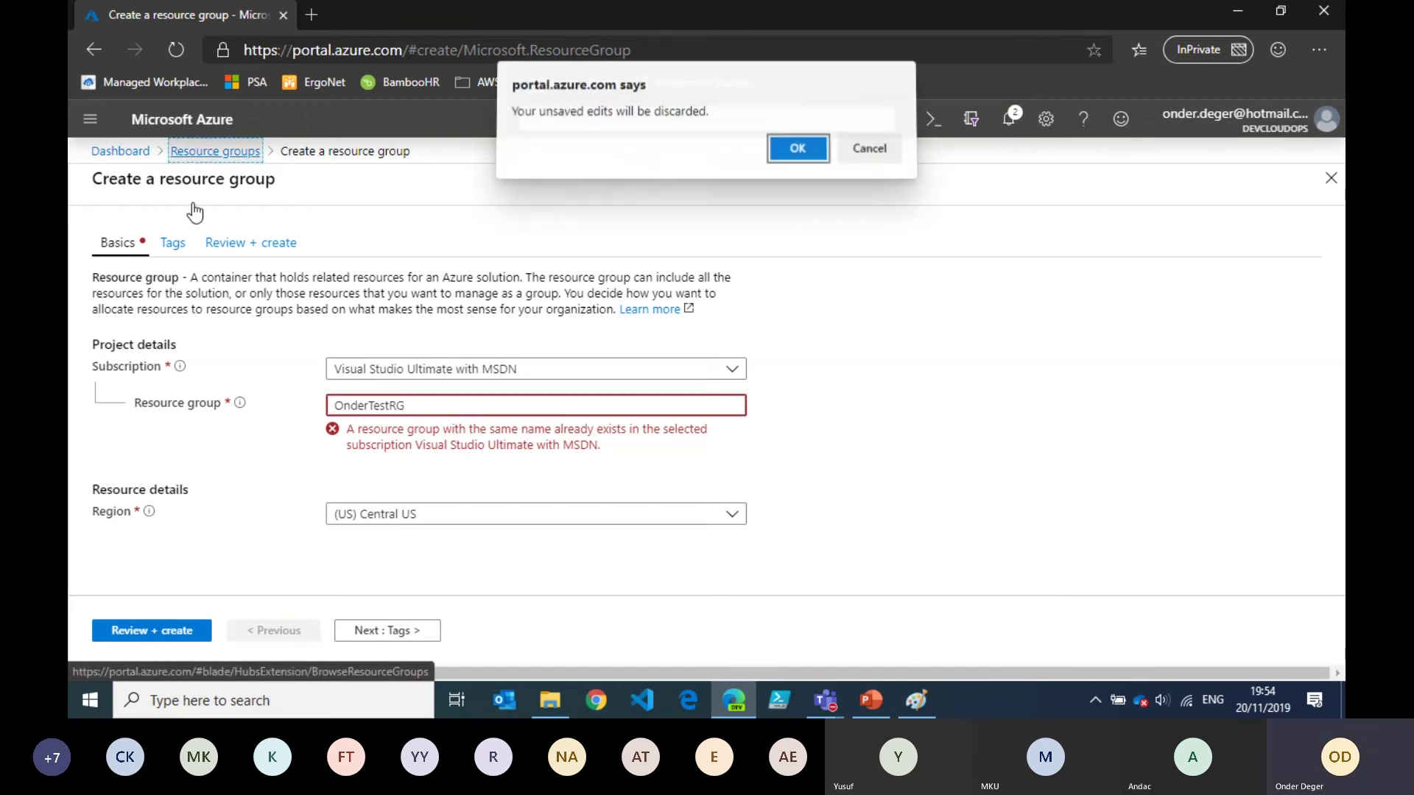
left_click(794, 151)
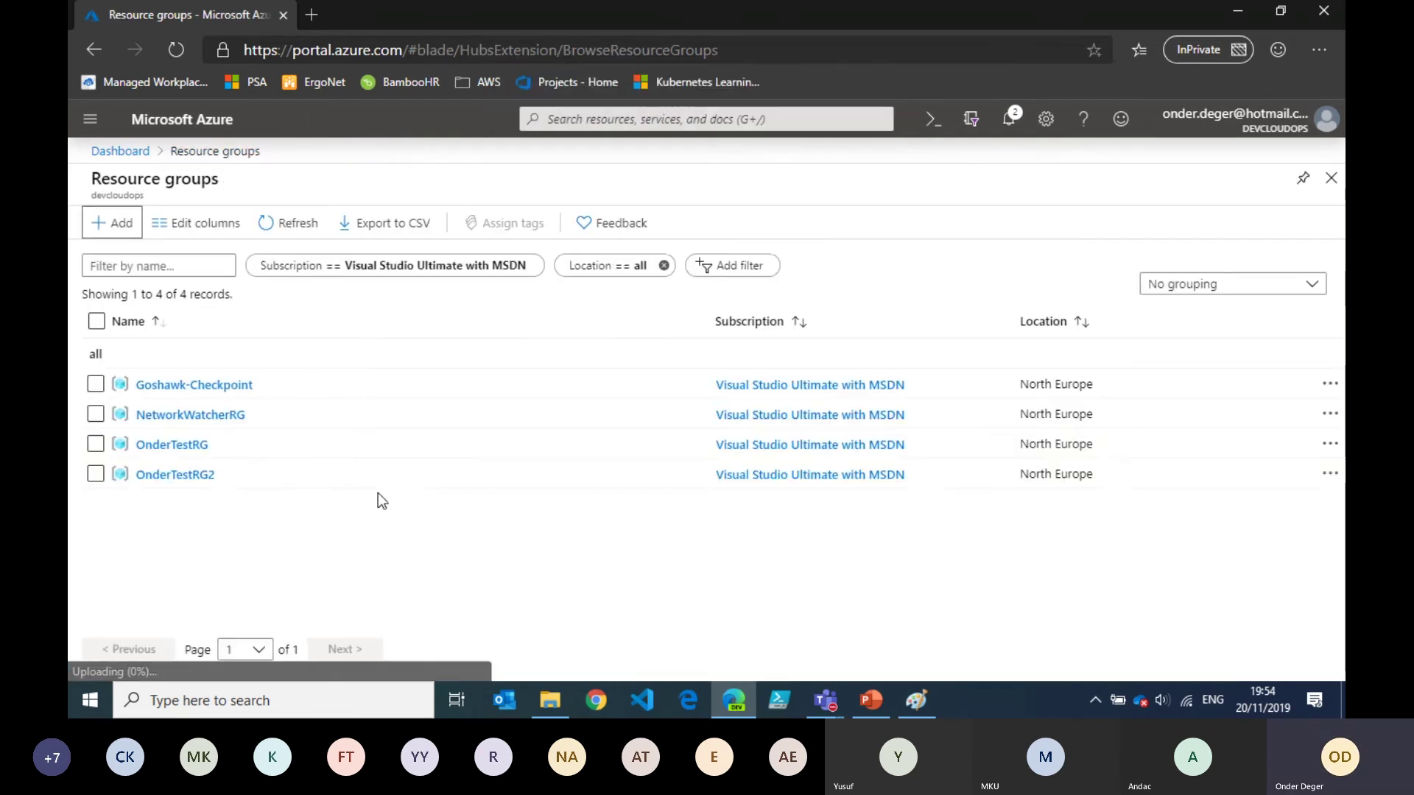
Open OnderTestRG, add a resource, and search the Marketplace for Availability Set.
left_click(169, 445)
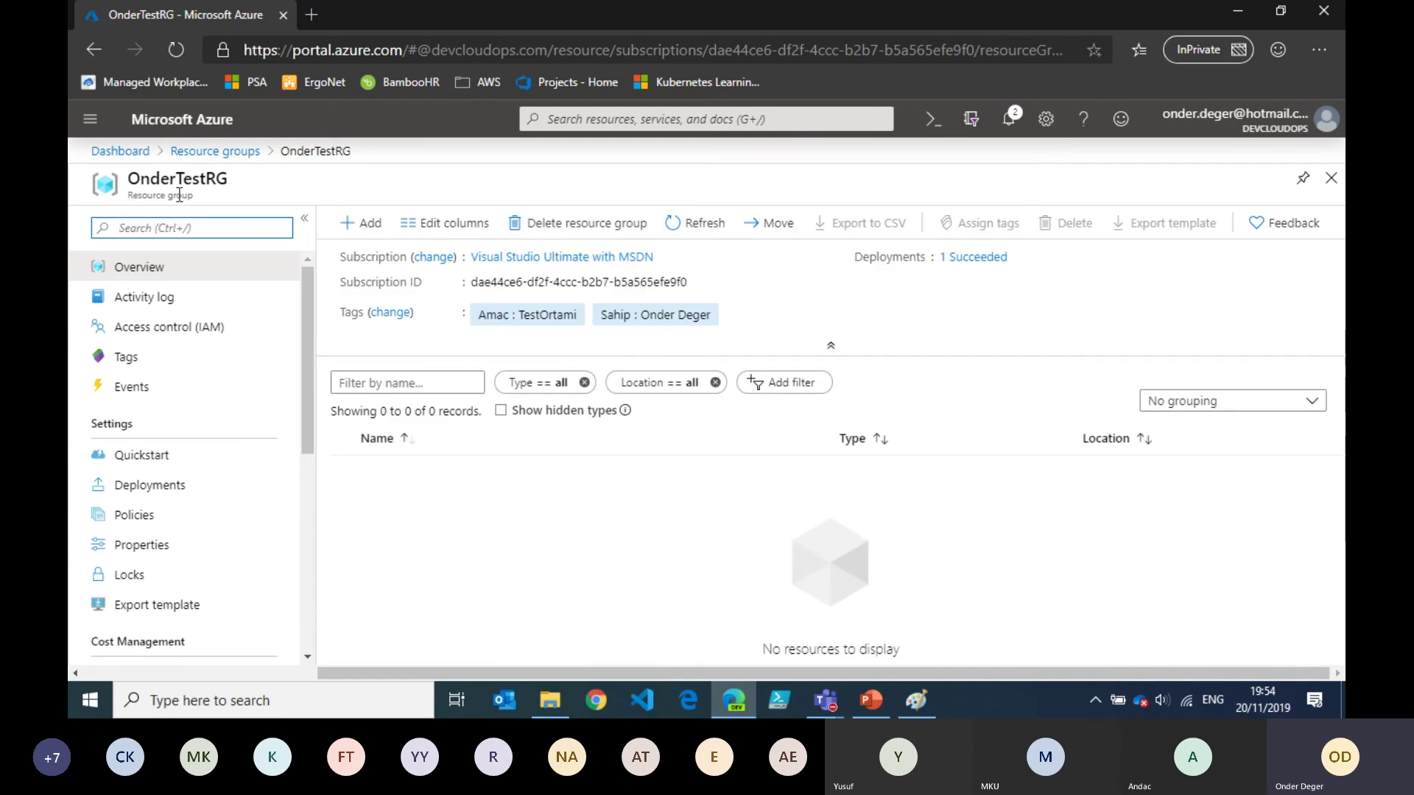
left_click(361, 223)
left_click(435, 234)
type("a val")
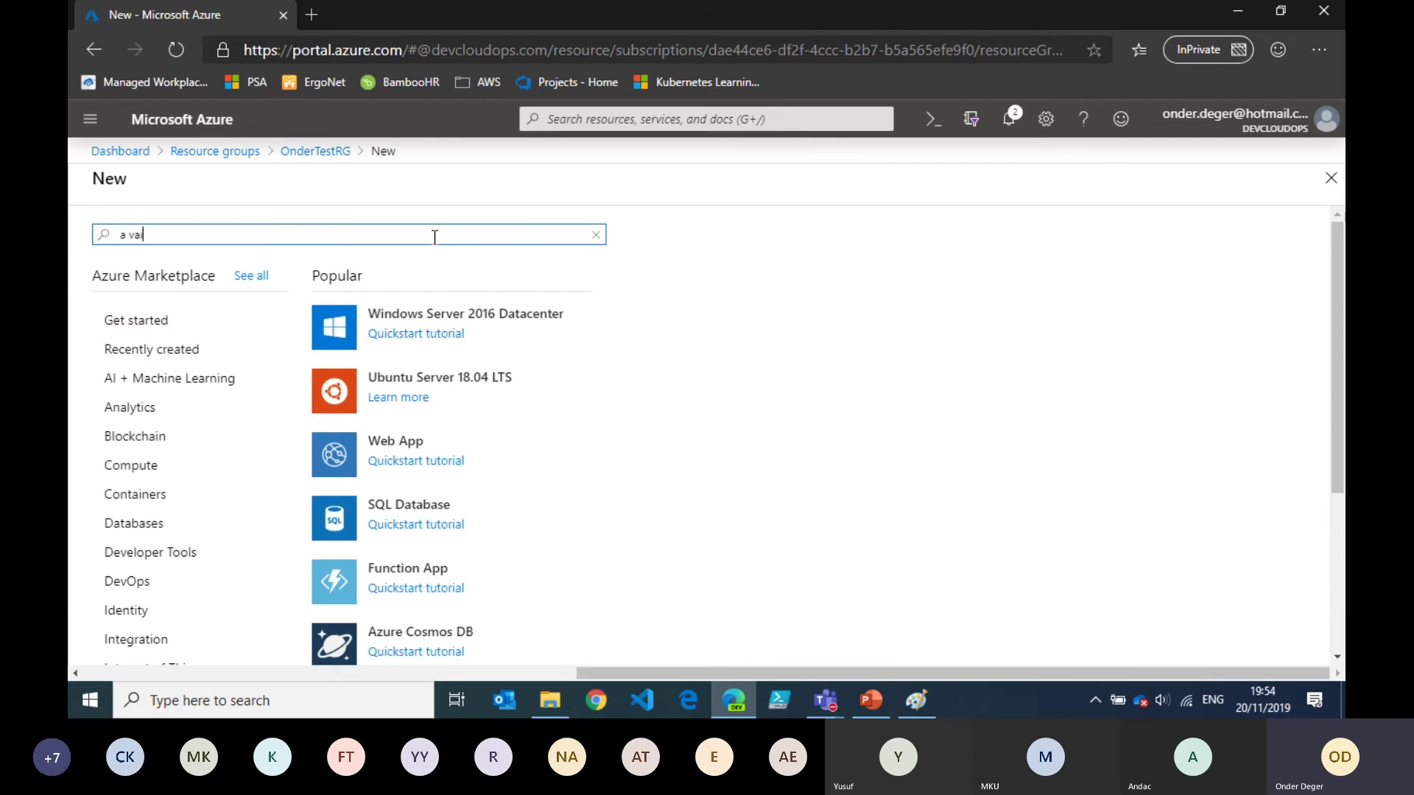
key("BackSpace")
key("BackSpace")
key("BackSpace")
key("BackSpace")
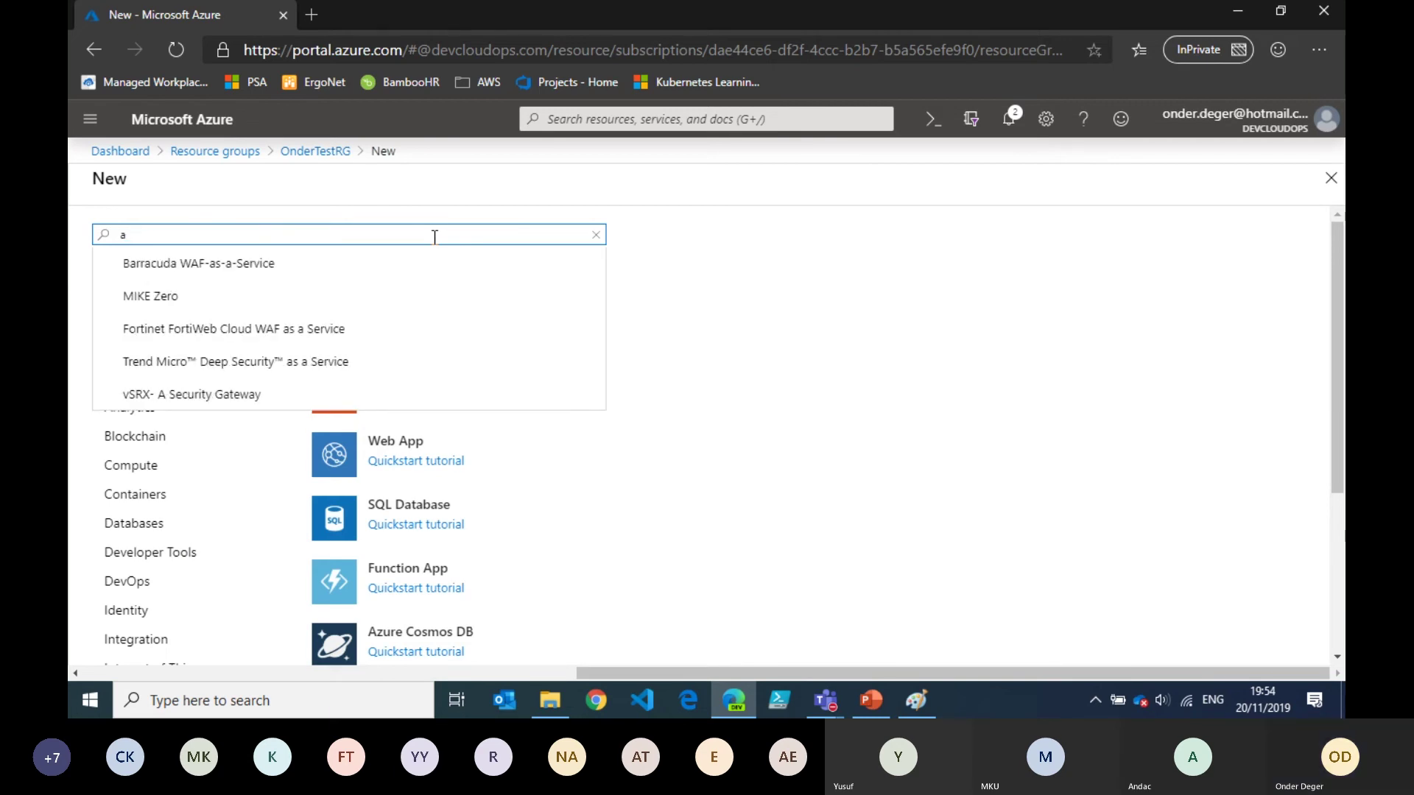
type("va")
left_click(414, 265)
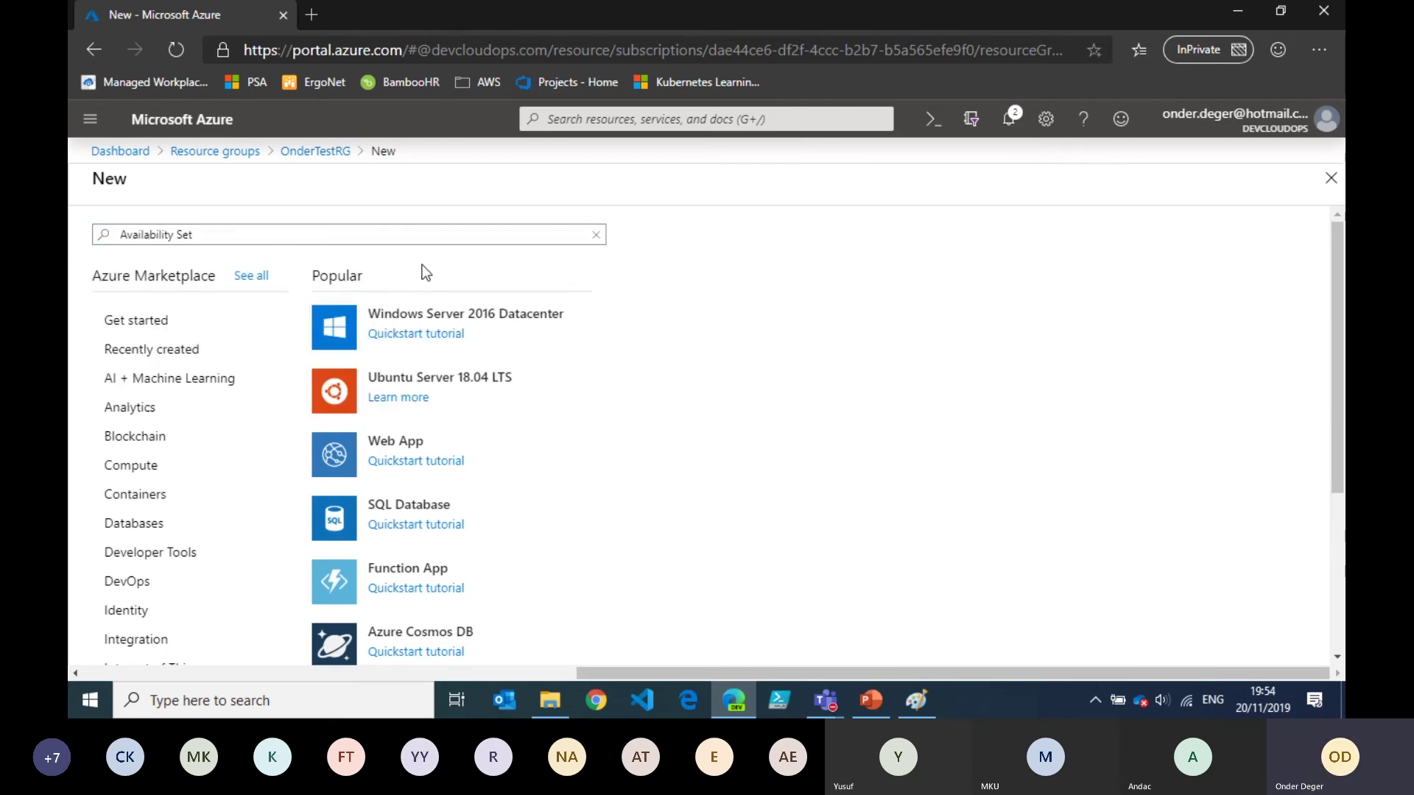
Start a new availability set named OnderTestAS.
left_click(230, 298)
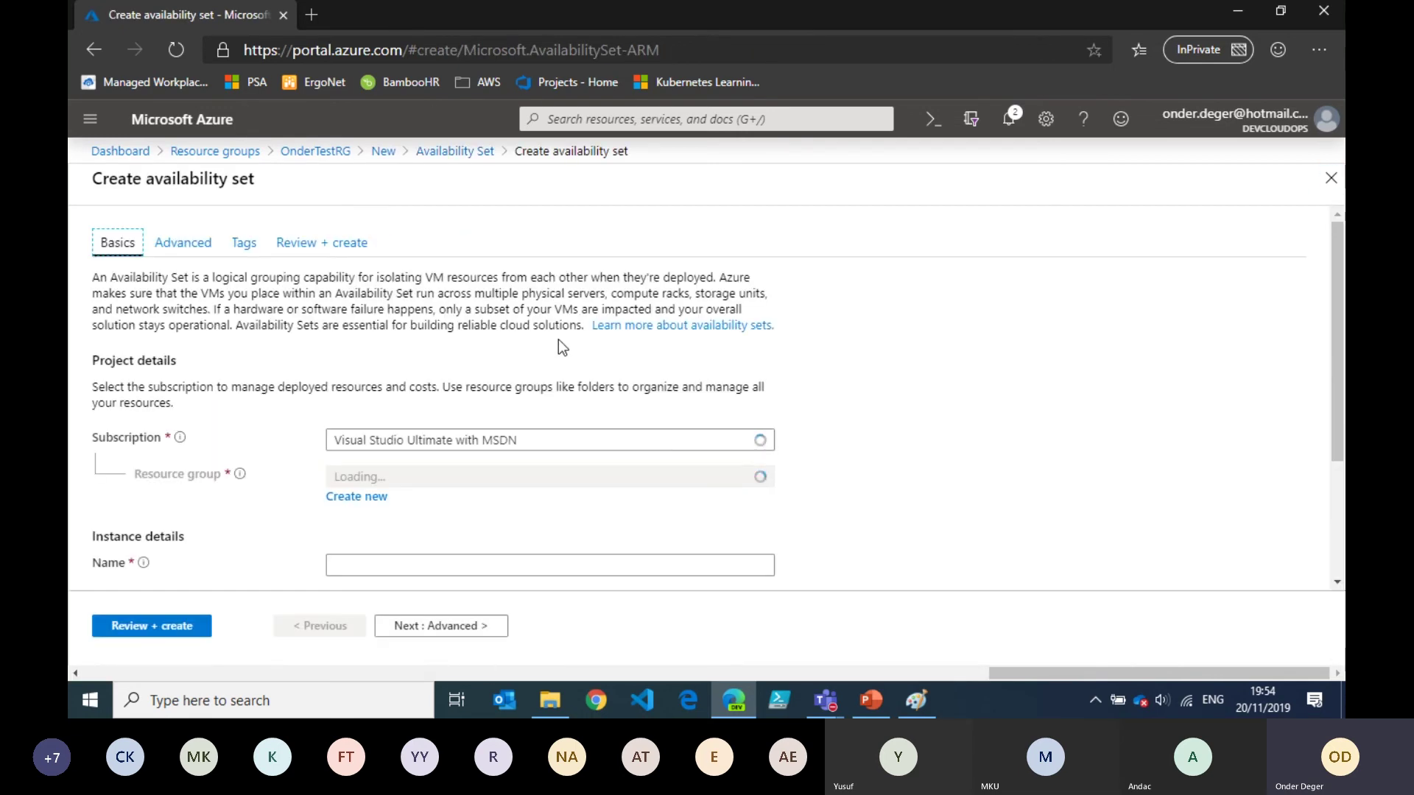
scroll(486, 519, "down", 1)
left_click(485, 513)
type("Onder")
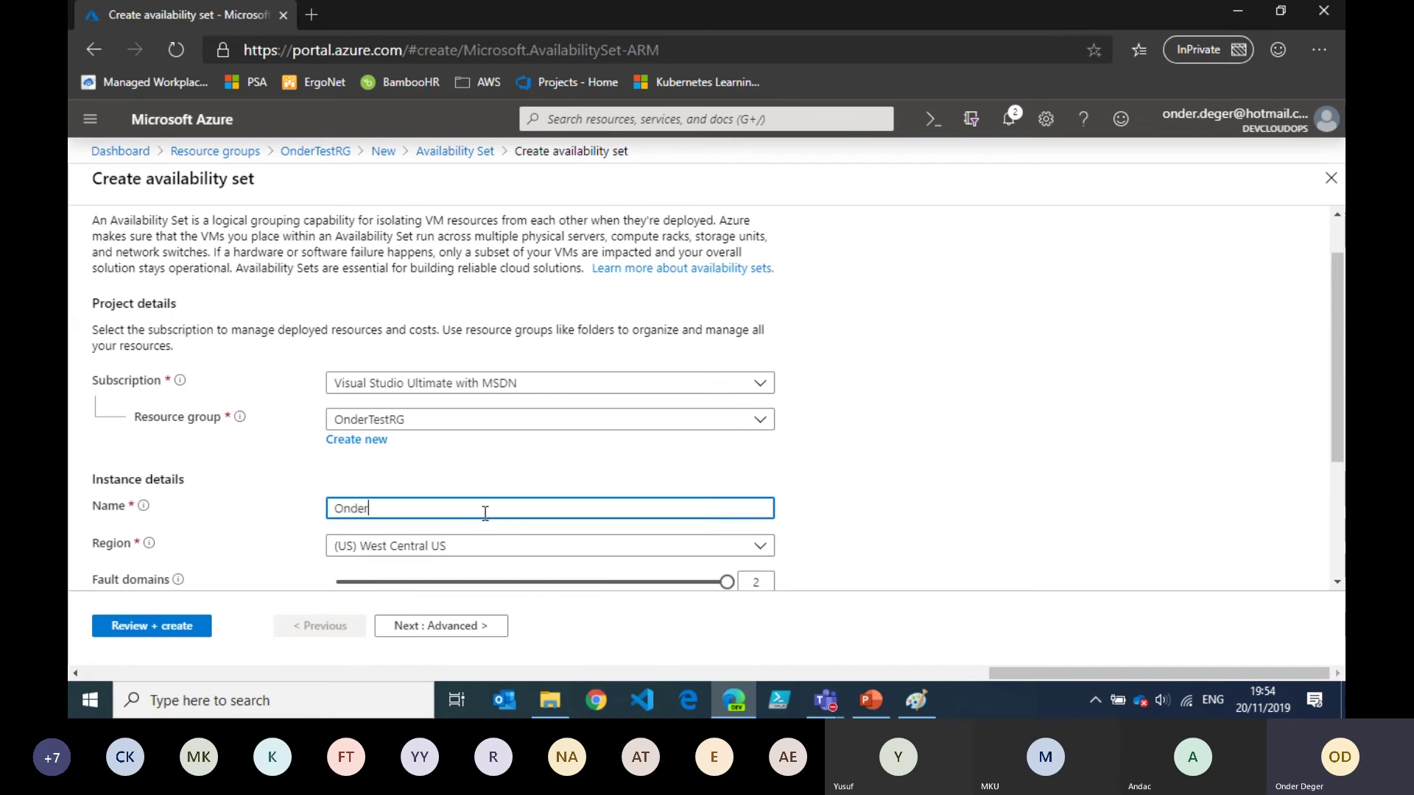
type("A")
key("BackSpace")
type("TestAS")
scroll(423, 453, "down", 1)
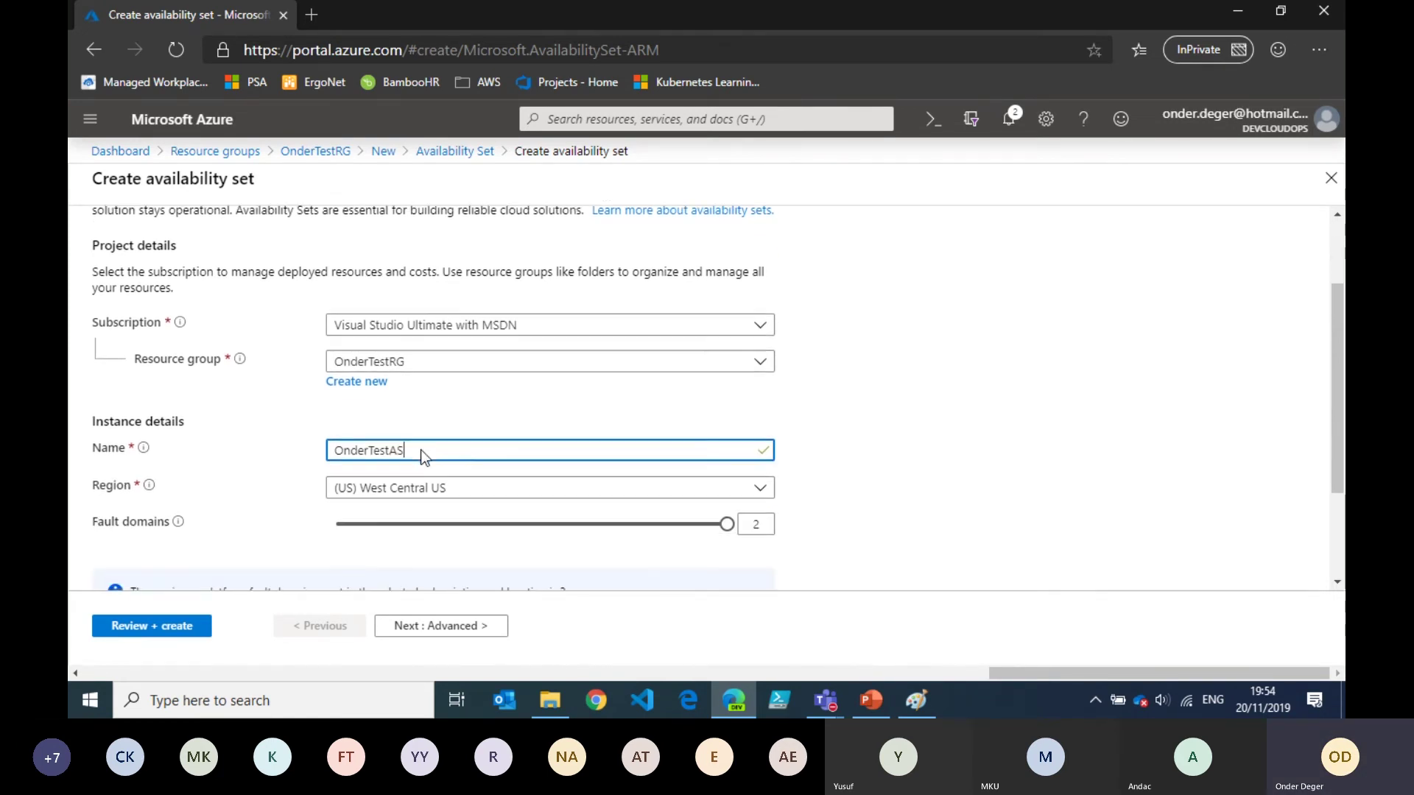
Set the region to North Europe with 2 fault domains and 5 update domains.
left_click(511, 483)
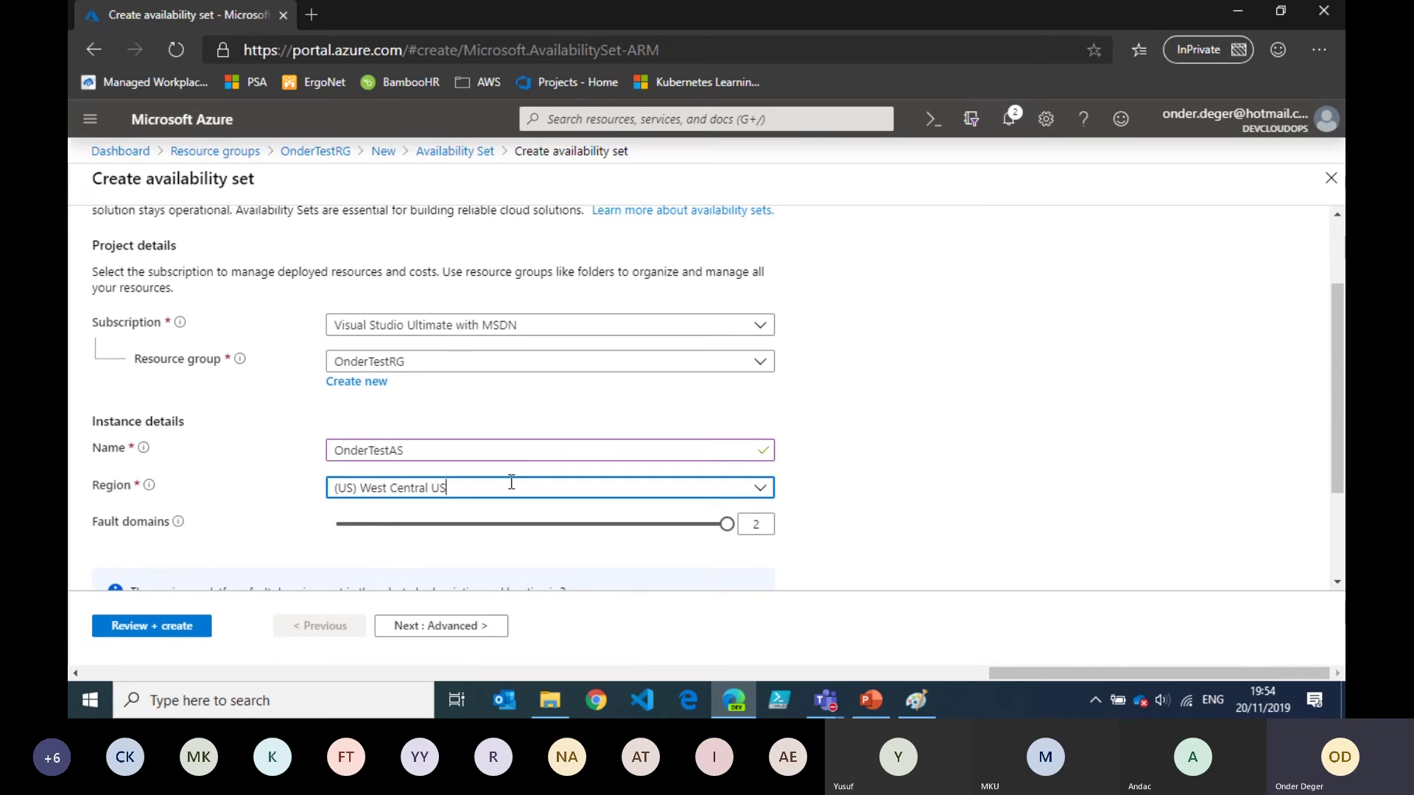
left_click(511, 483)
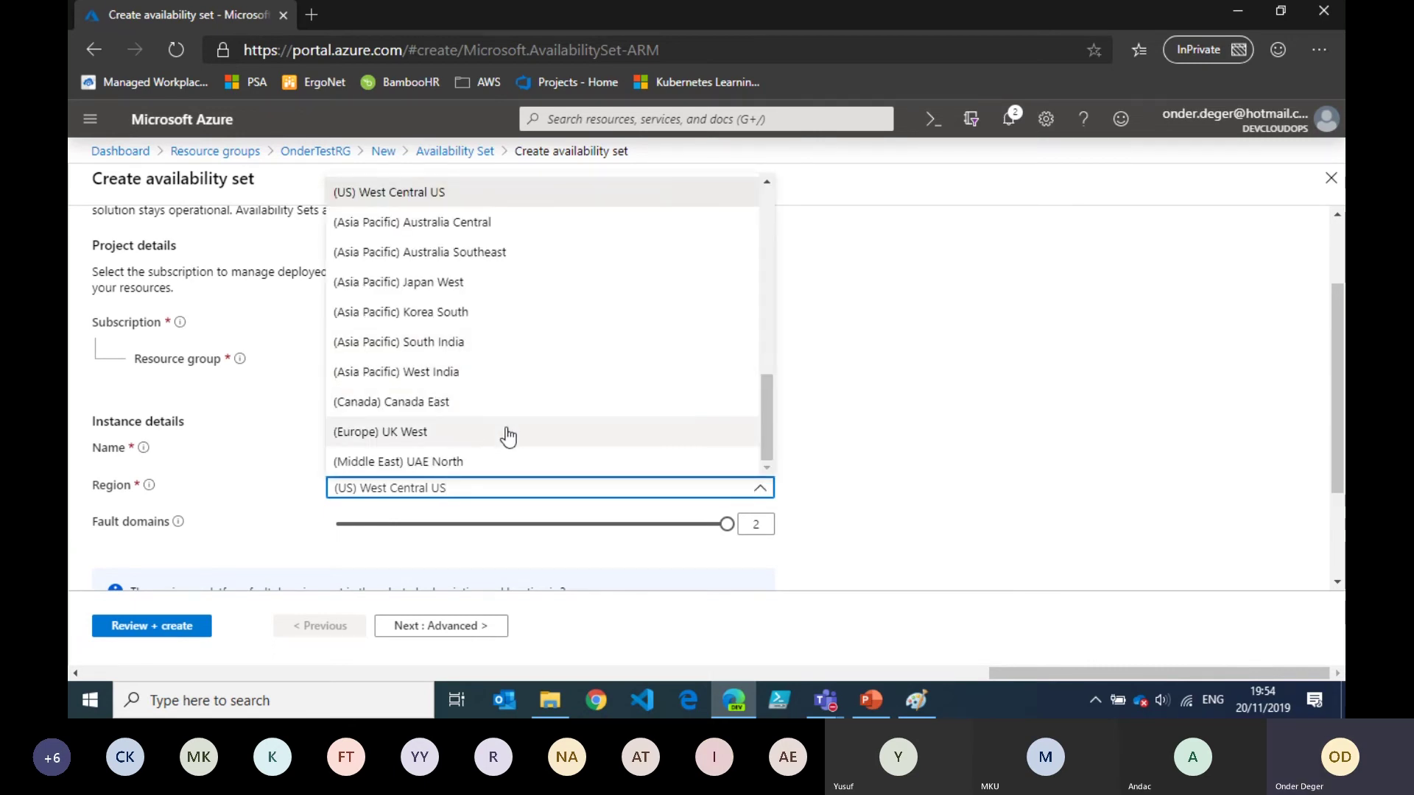
scroll(456, 416, "up", 5)
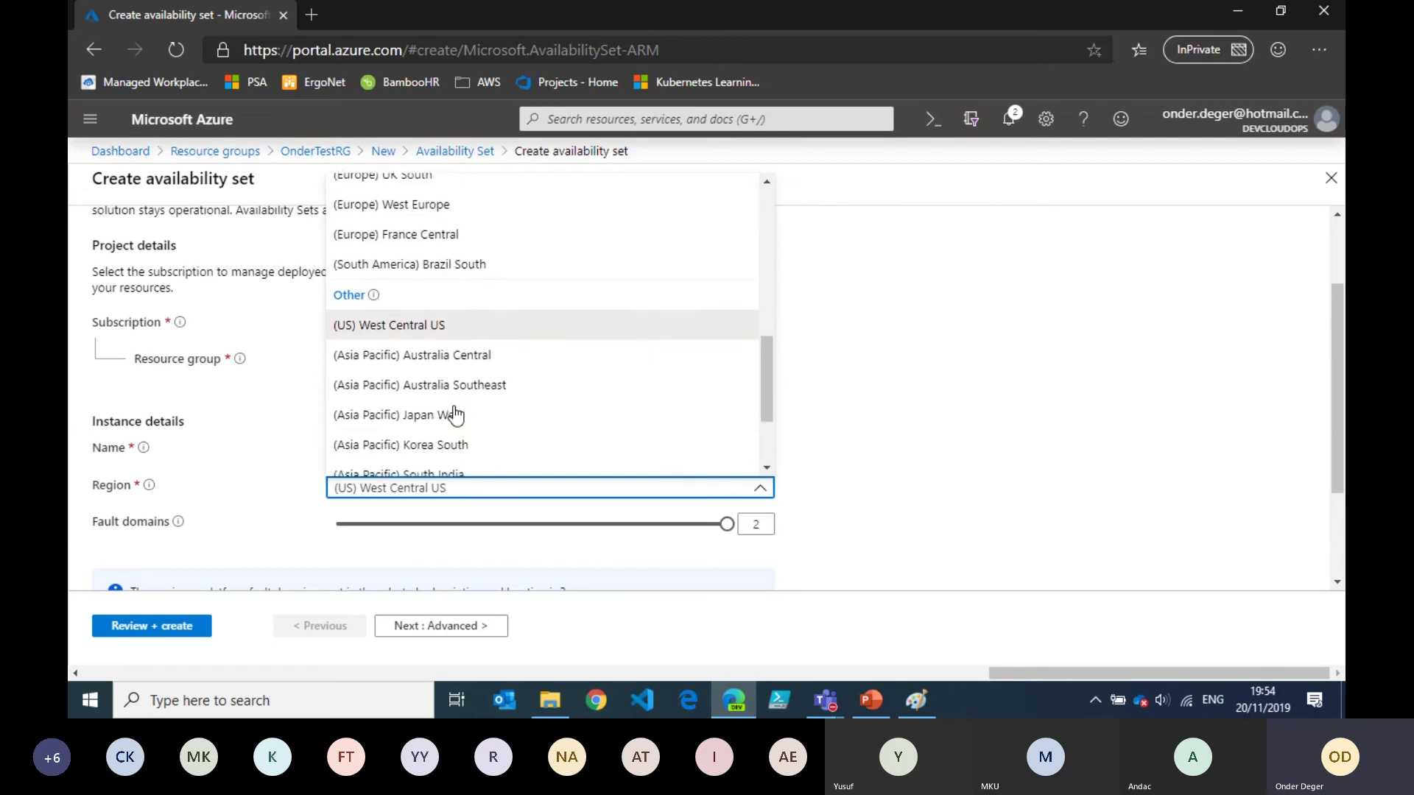
left_click(419, 276)
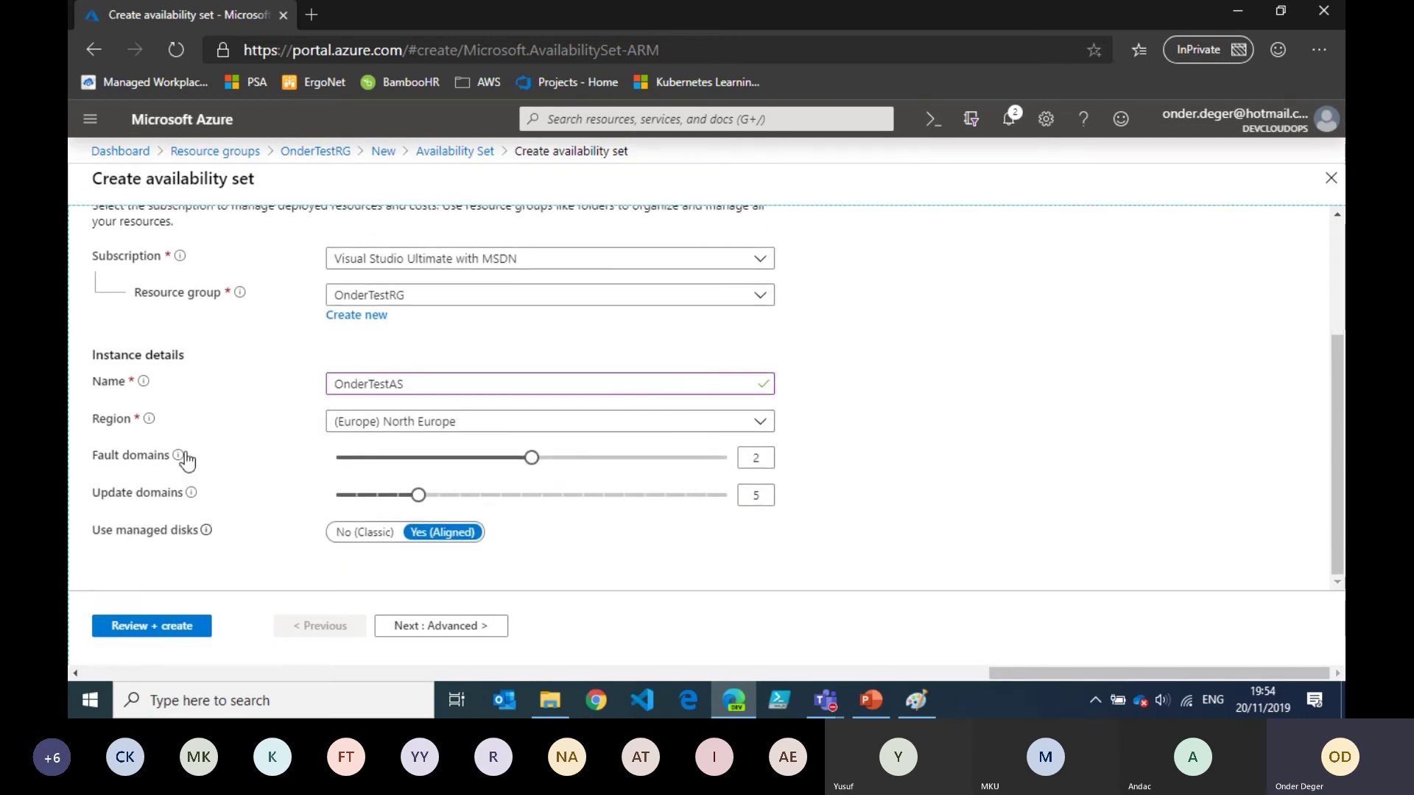
mouse_move(196, 492)
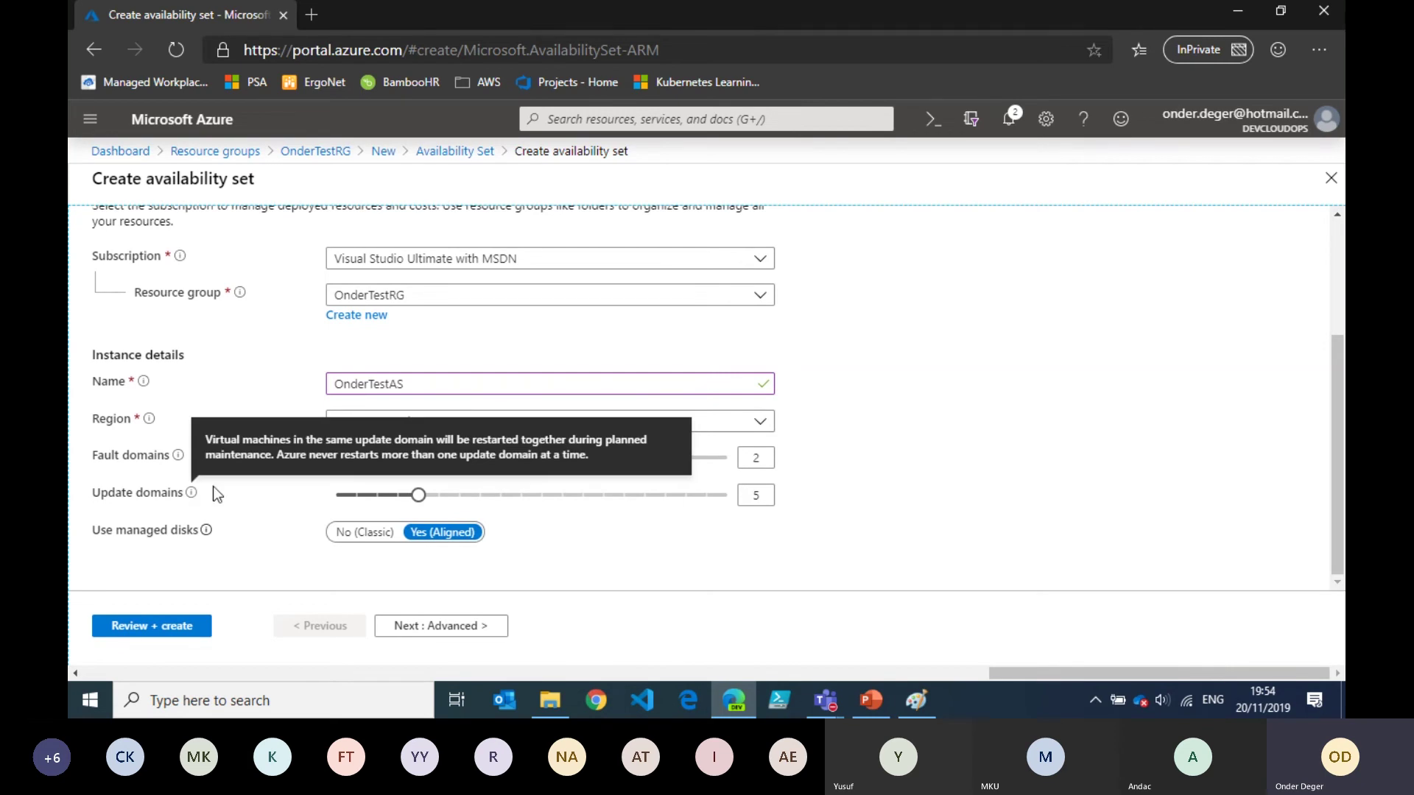
left_click_drag(628, 472, 724, 467)
mouse_move(415, 499)
left_mouse_down()
mouse_move(756, 504)
mouse_move(420, 496)
left_mouse_up()
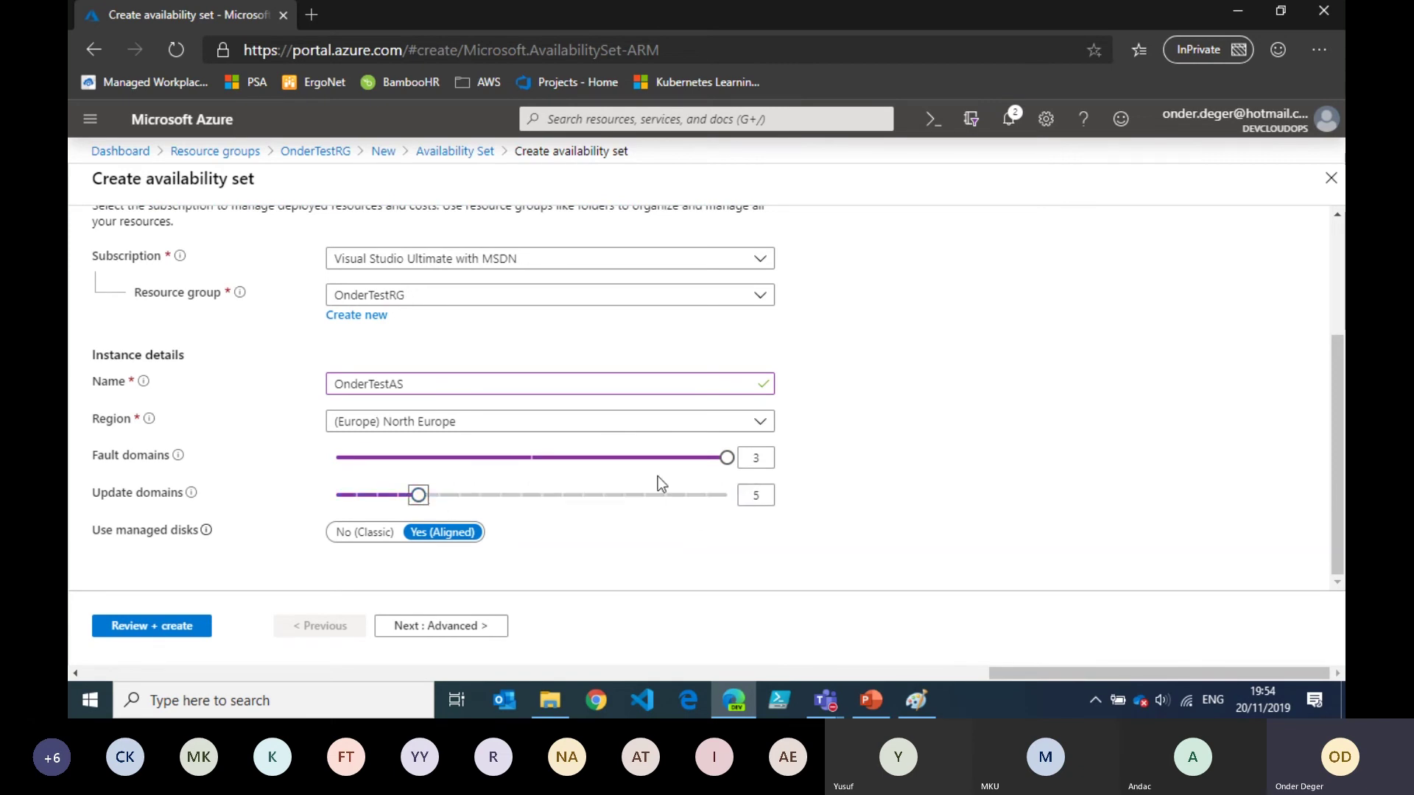
left_click_drag(727, 459, 468, 464)
left_click_drag(335, 496, 426, 505)
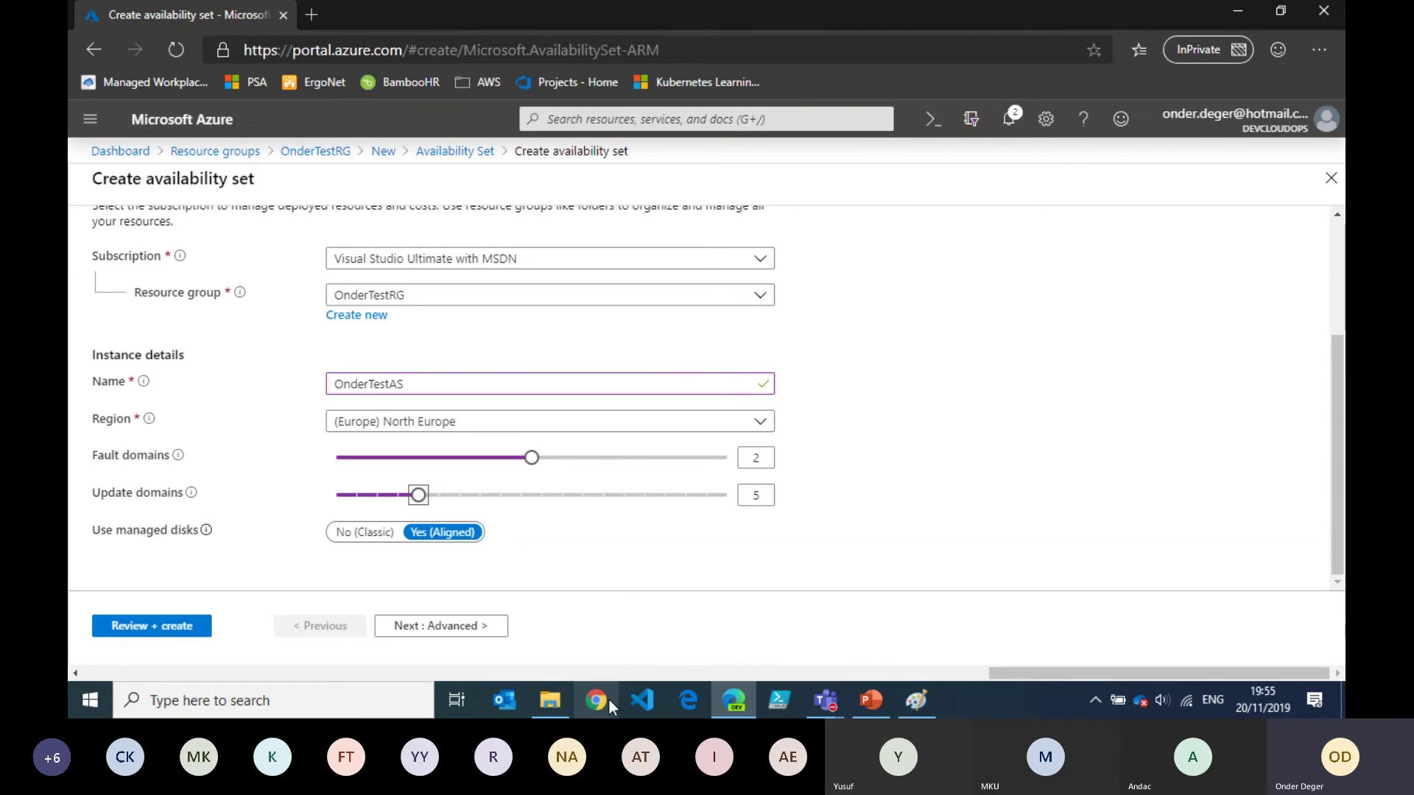
left_click(915, 701)
On a fresh canvas, draw an outer frame containing a wide upper box split into two.
left_click(100, 33)
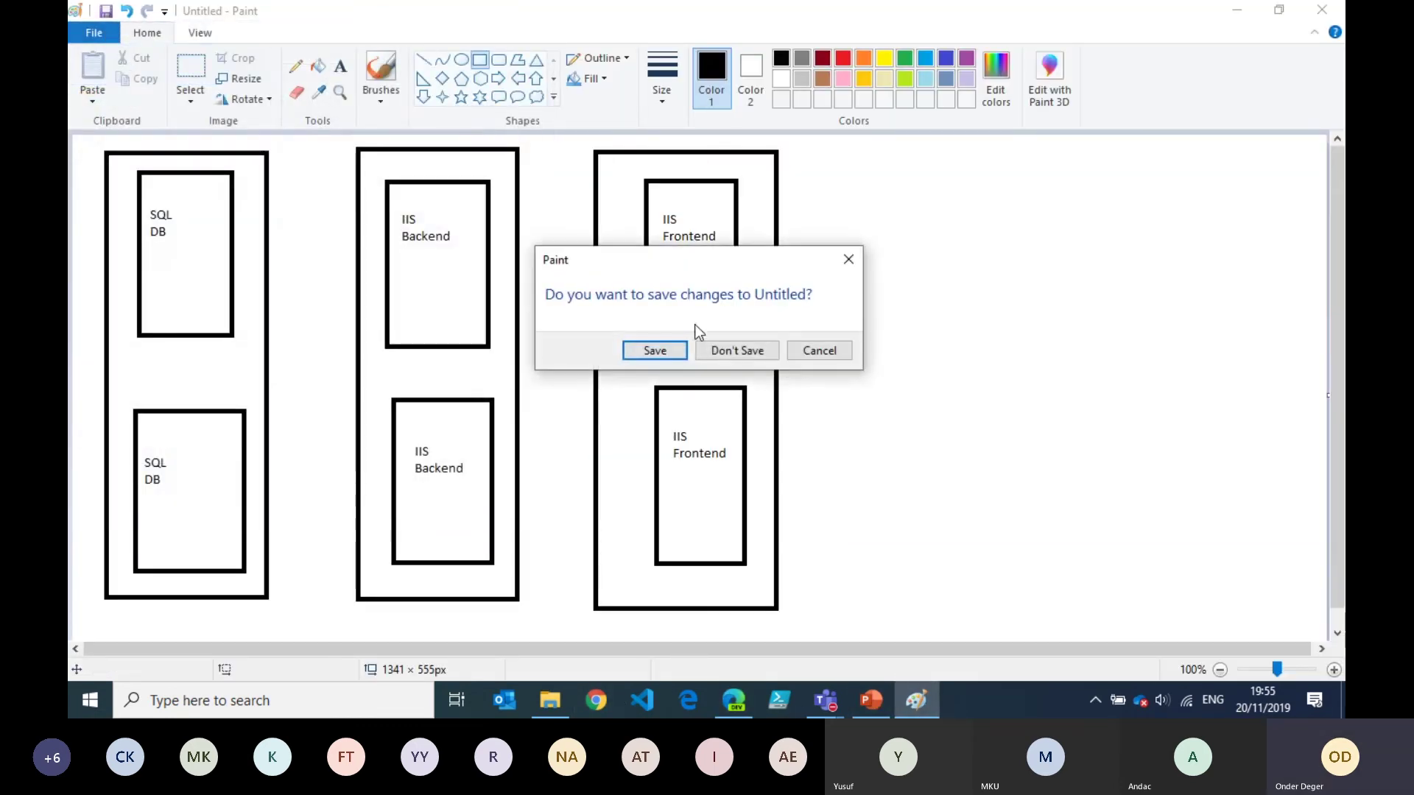
left_click(725, 351)
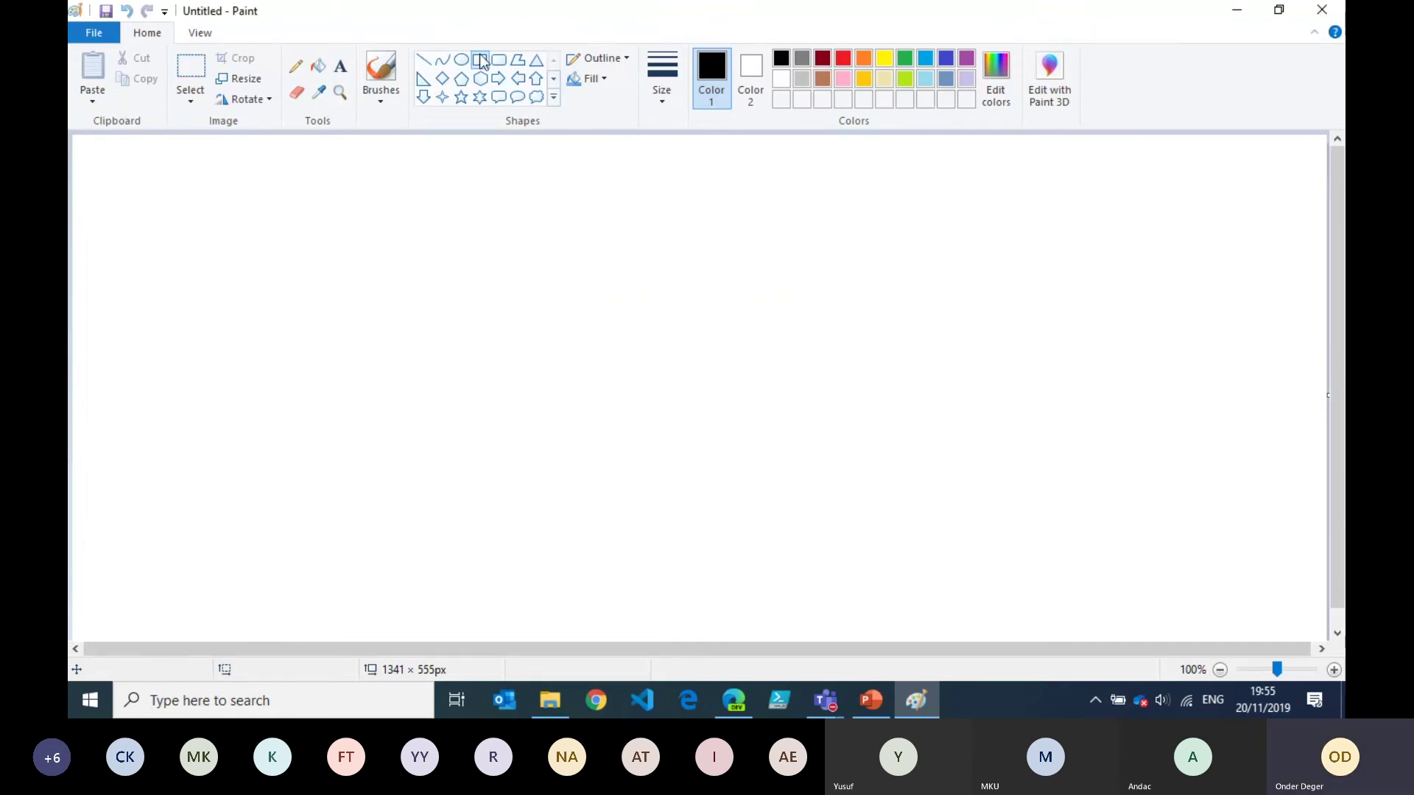
left_click_drag(135, 165, 1174, 589)
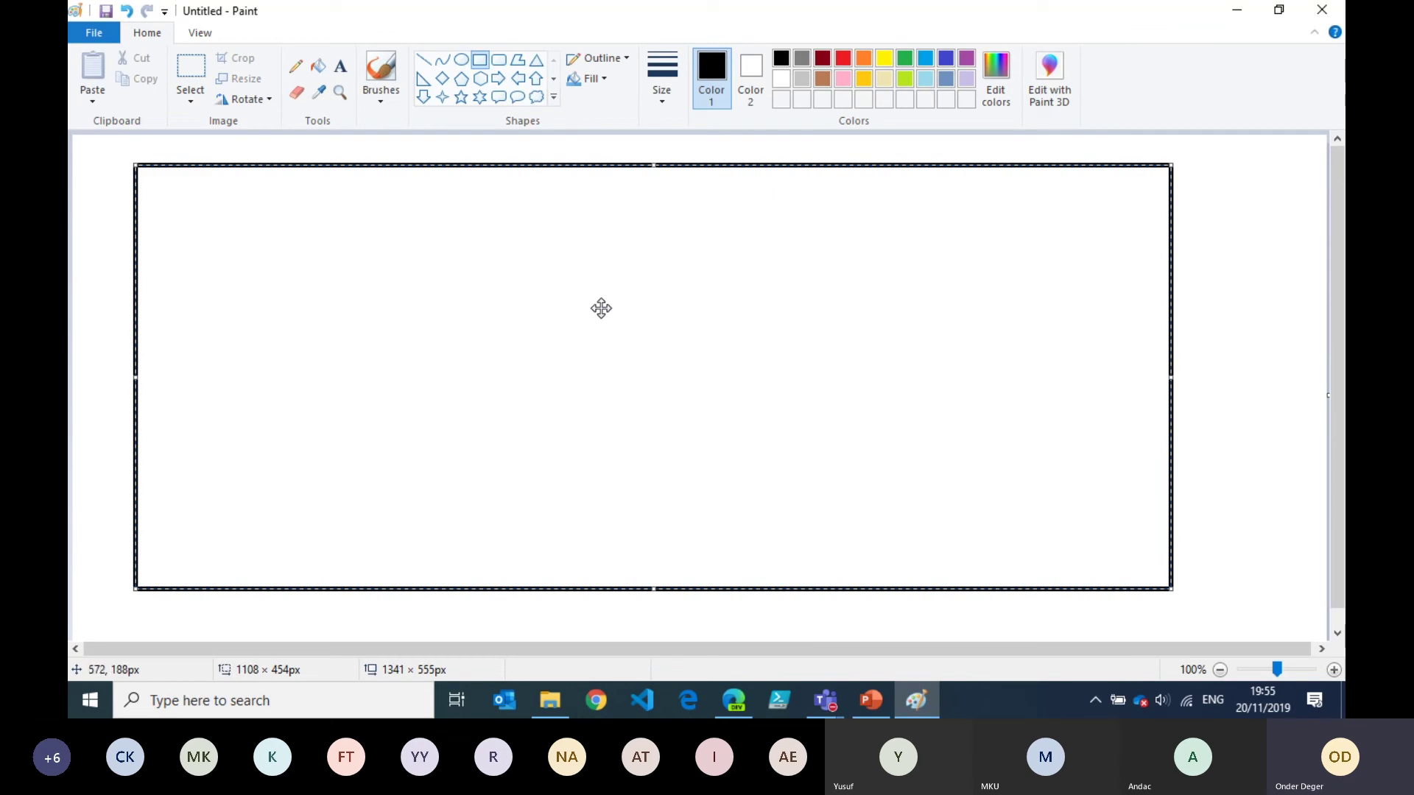
left_click(96, 218)
left_click_drag(187, 204, 1048, 368)
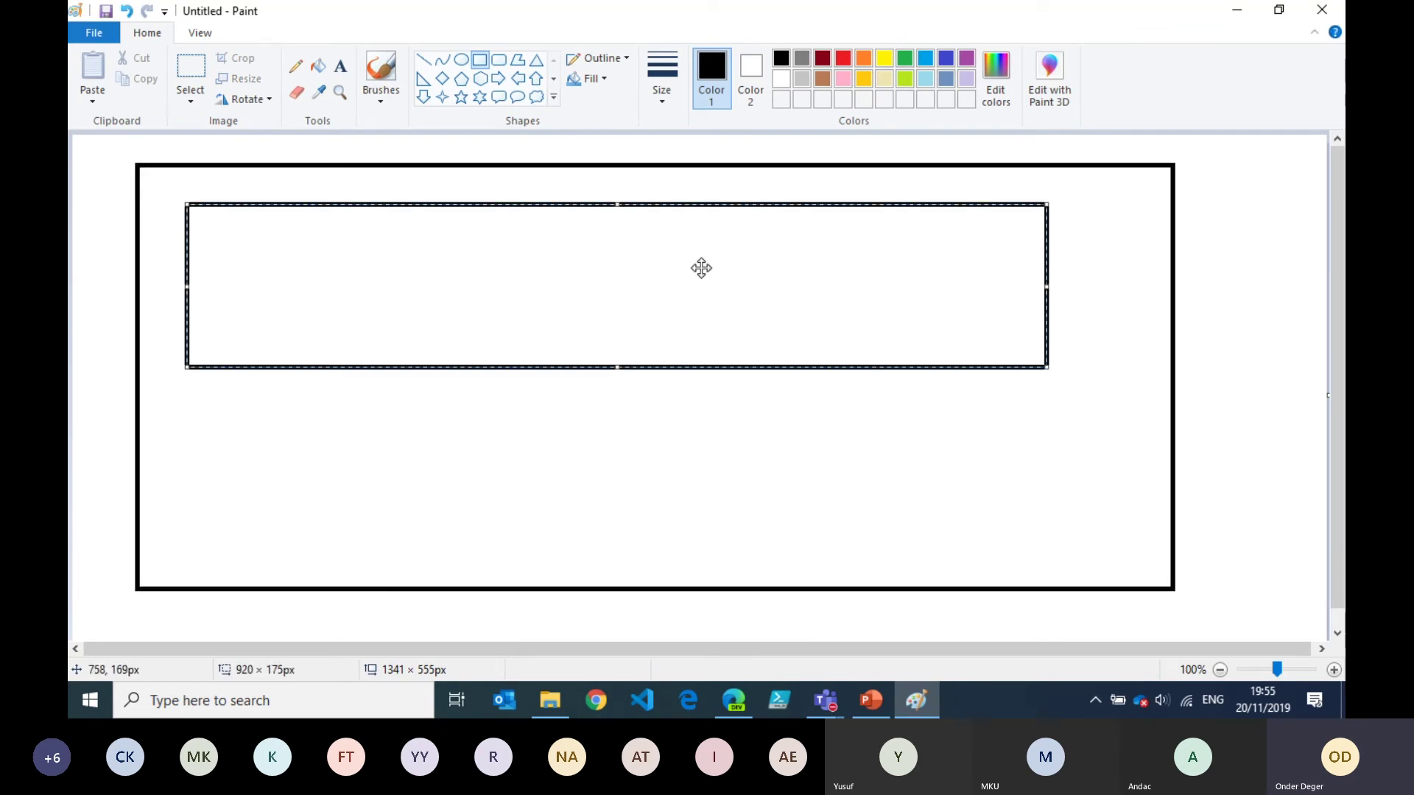
left_click(421, 61)
left_click_drag(586, 205, 587, 367)
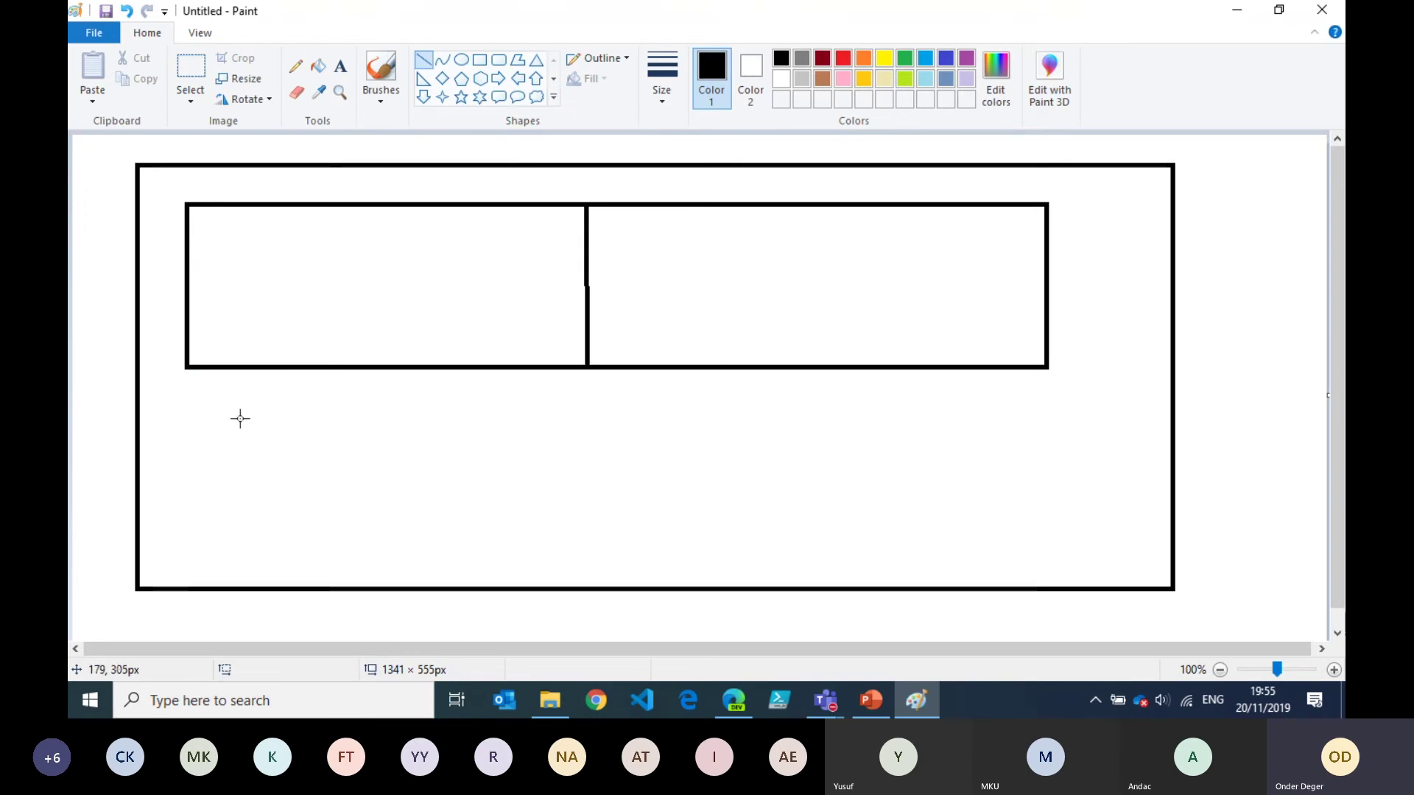
Draw a long box below the upper boxes and split it into five cells with four dividers.
left_click(479, 60)
left_click_drag(186, 396, 1044, 565)
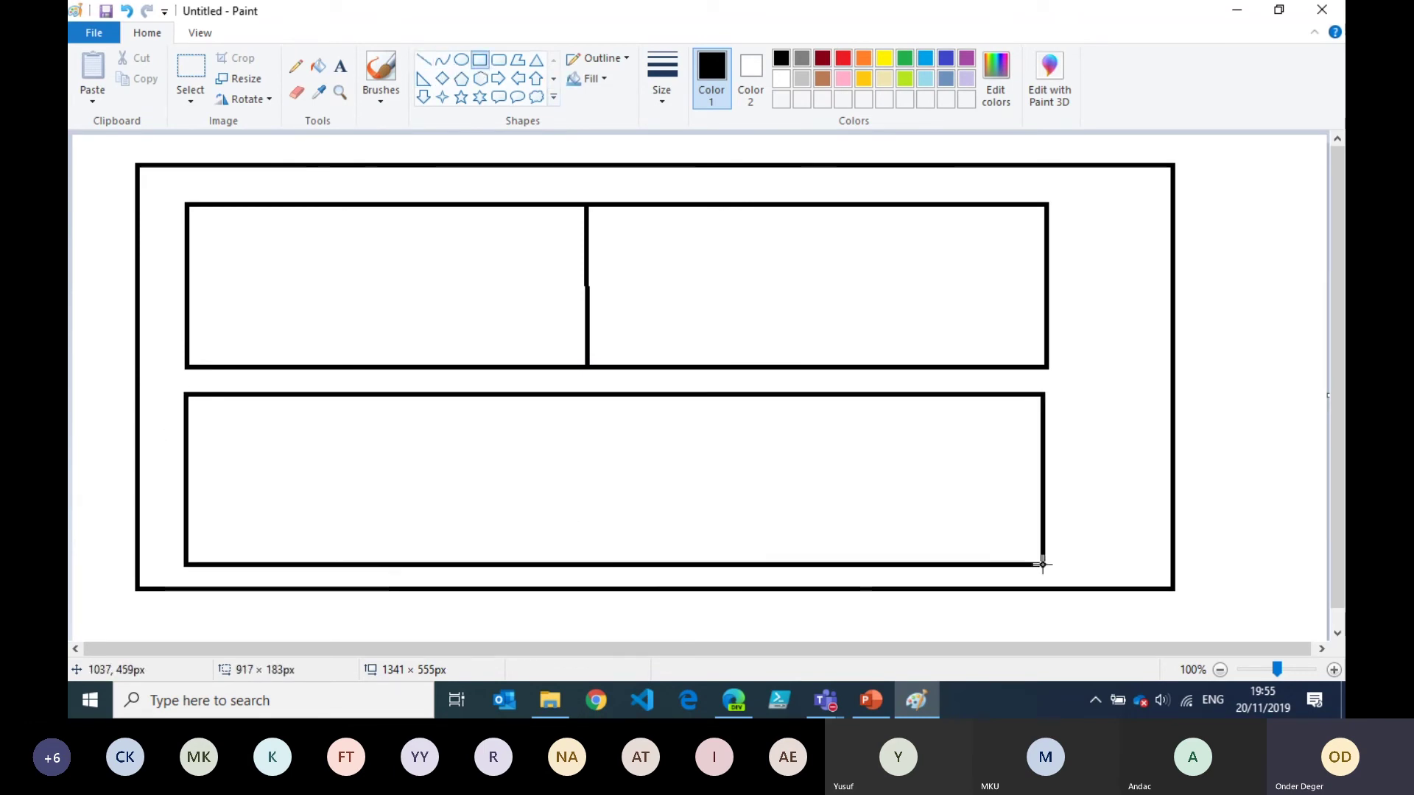
left_click(427, 61)
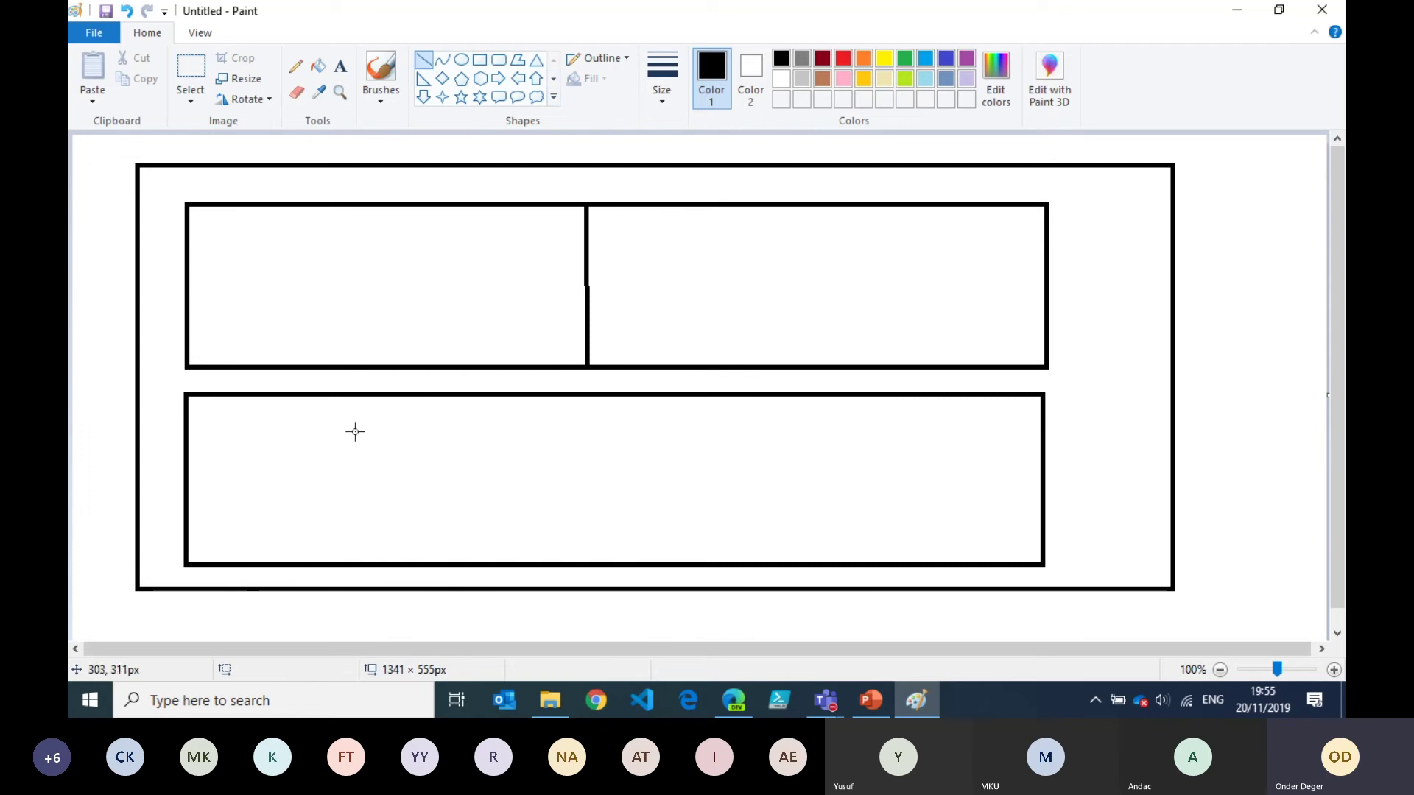
left_click_drag(356, 398, 356, 564)
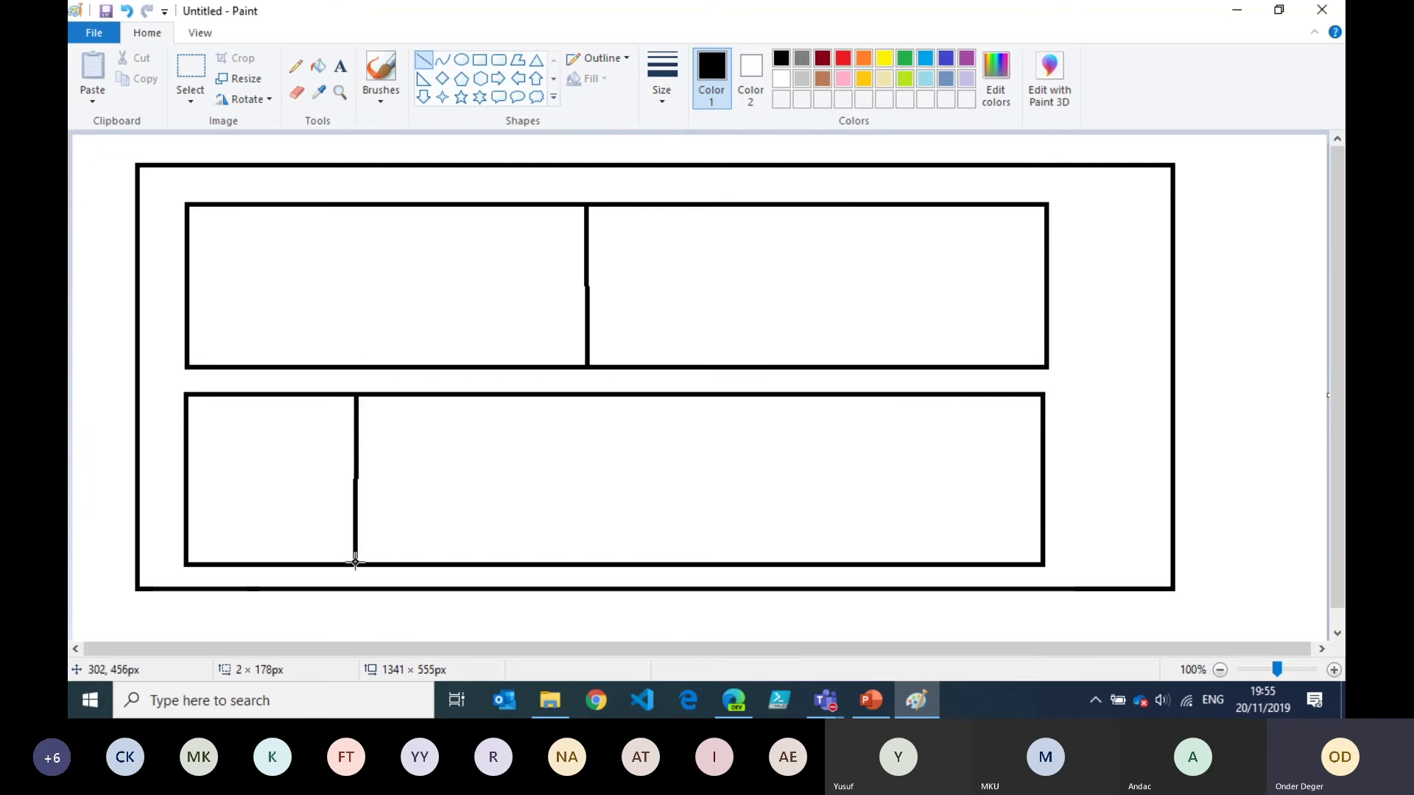
mouse_move(556, 397)
left_mouse_down()
mouse_move(545, 458)
mouse_move(565, 543)
mouse_move(552, 562)
left_mouse_up()
left_click_drag(730, 400, 735, 561)
left_click_drag(891, 399, 894, 562)
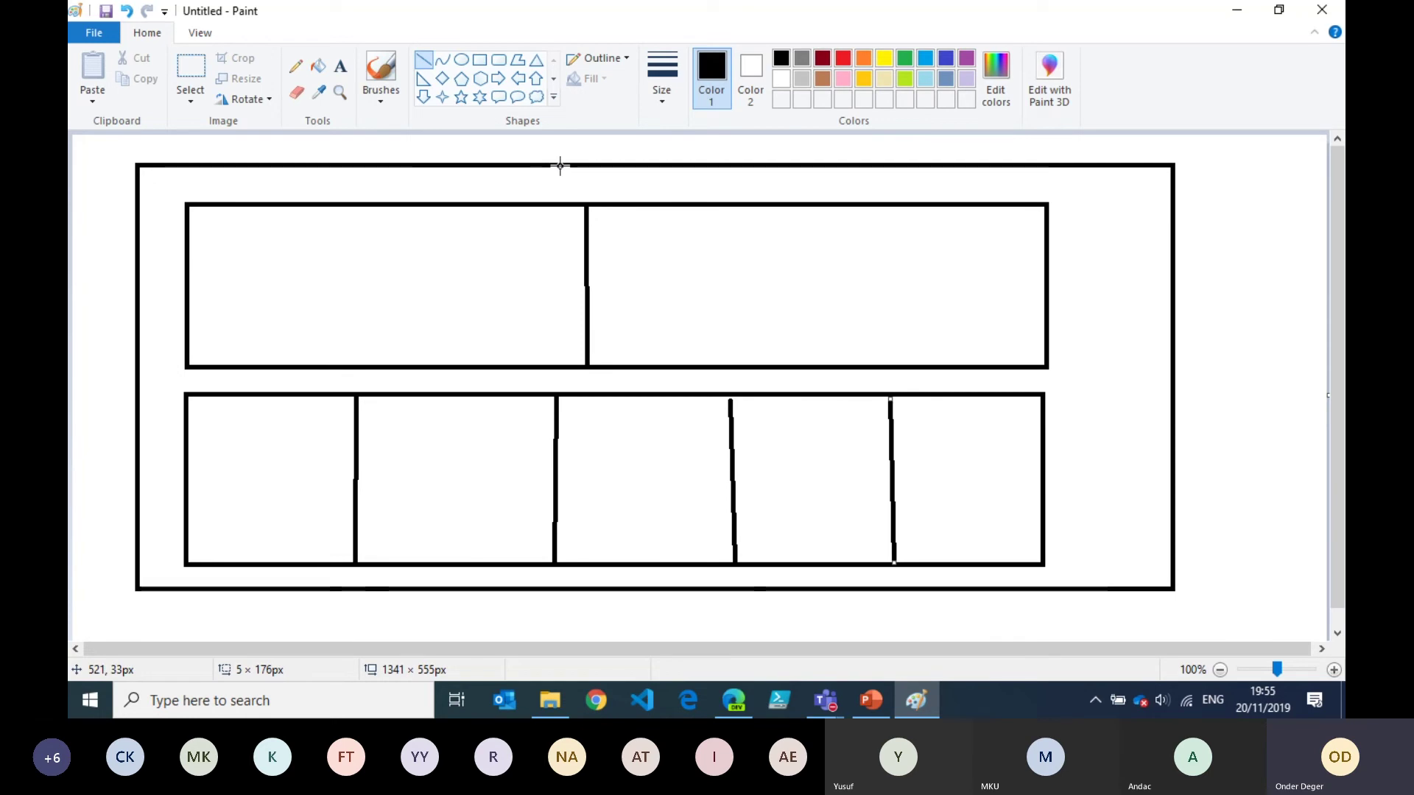
Label the outer frame 20 and both upper boxes 10.
left_click(341, 67)
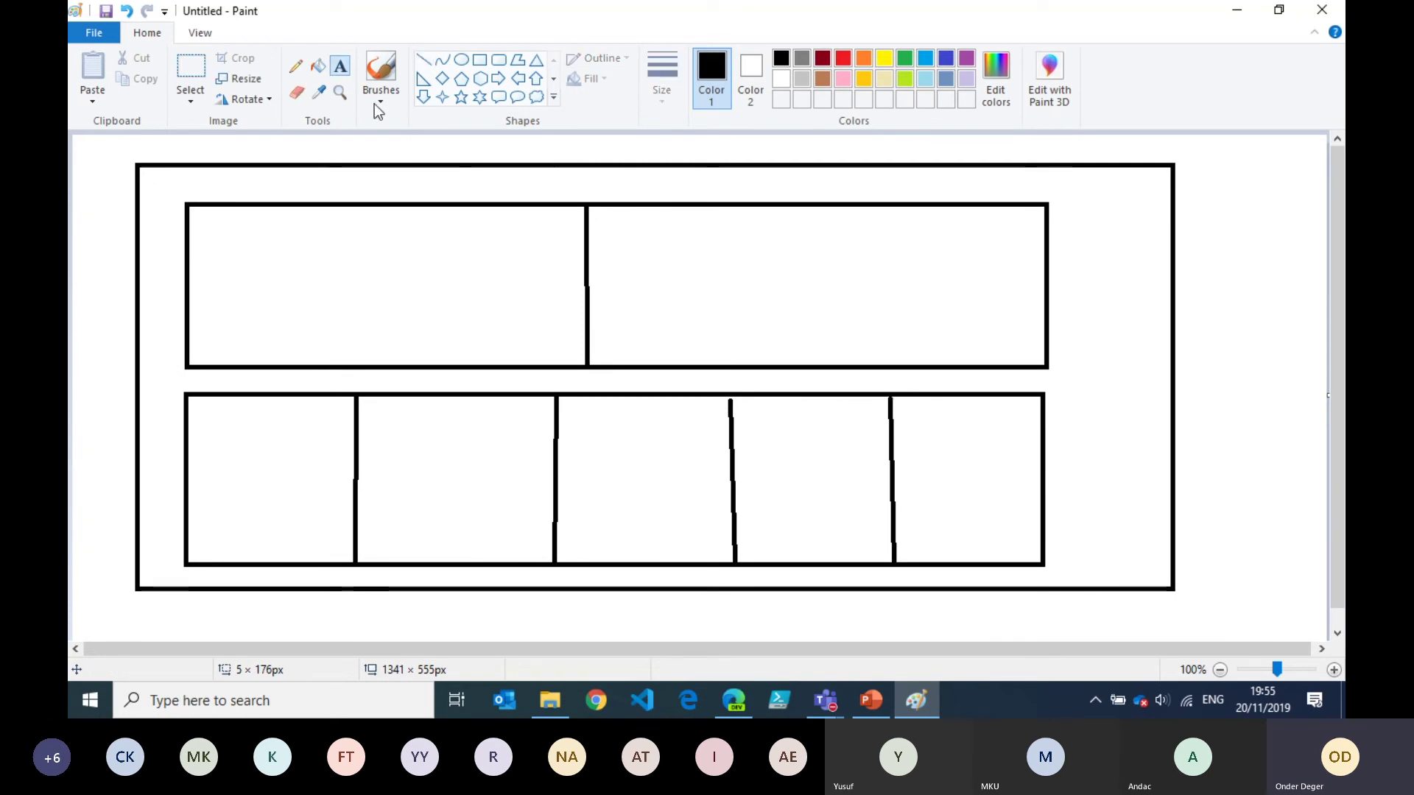
left_click(1204, 305)
type("20")
left_click(1249, 388)
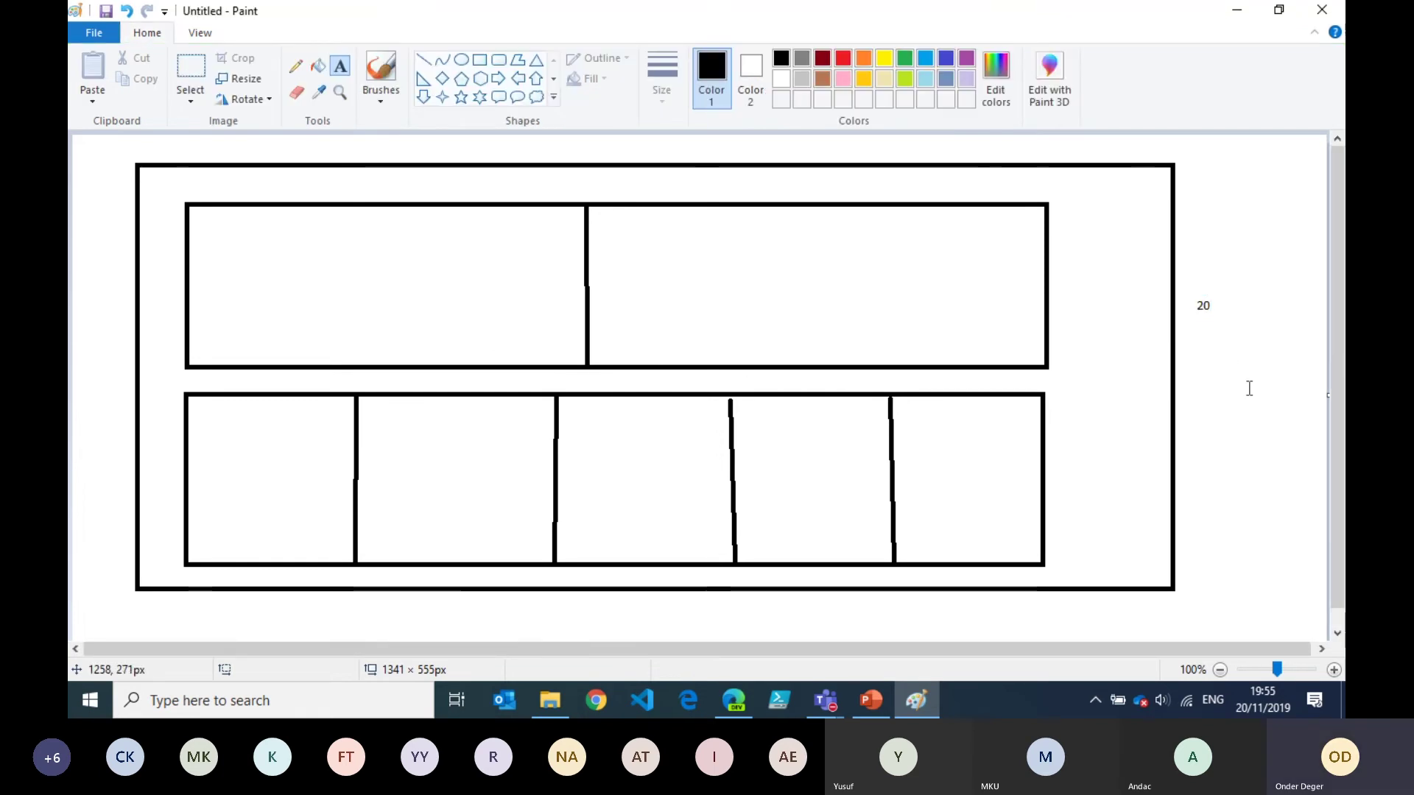
left_click(422, 63)
left_click(422, 65)
left_click(342, 71)
left_click(340, 260)
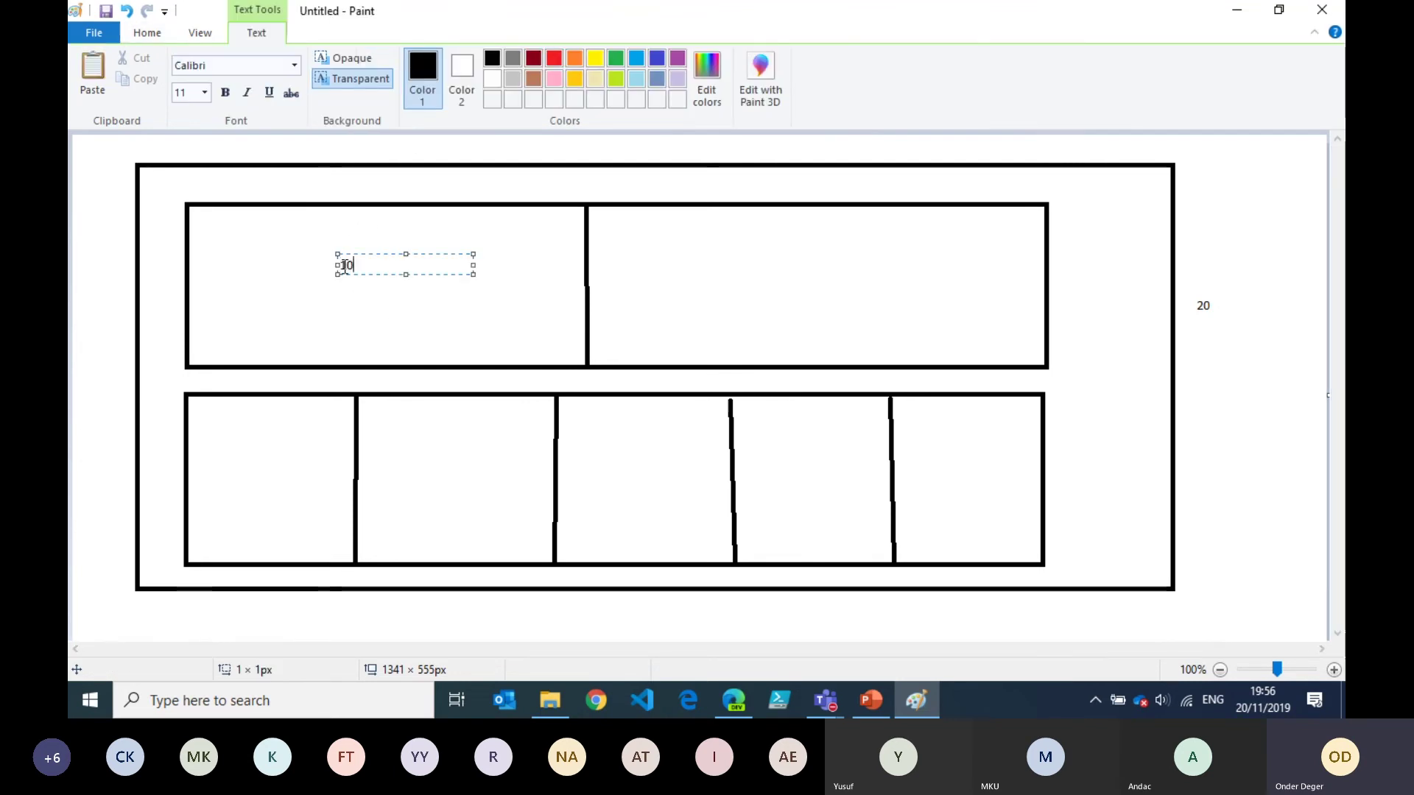
left_click(782, 275)
left_click(782, 267)
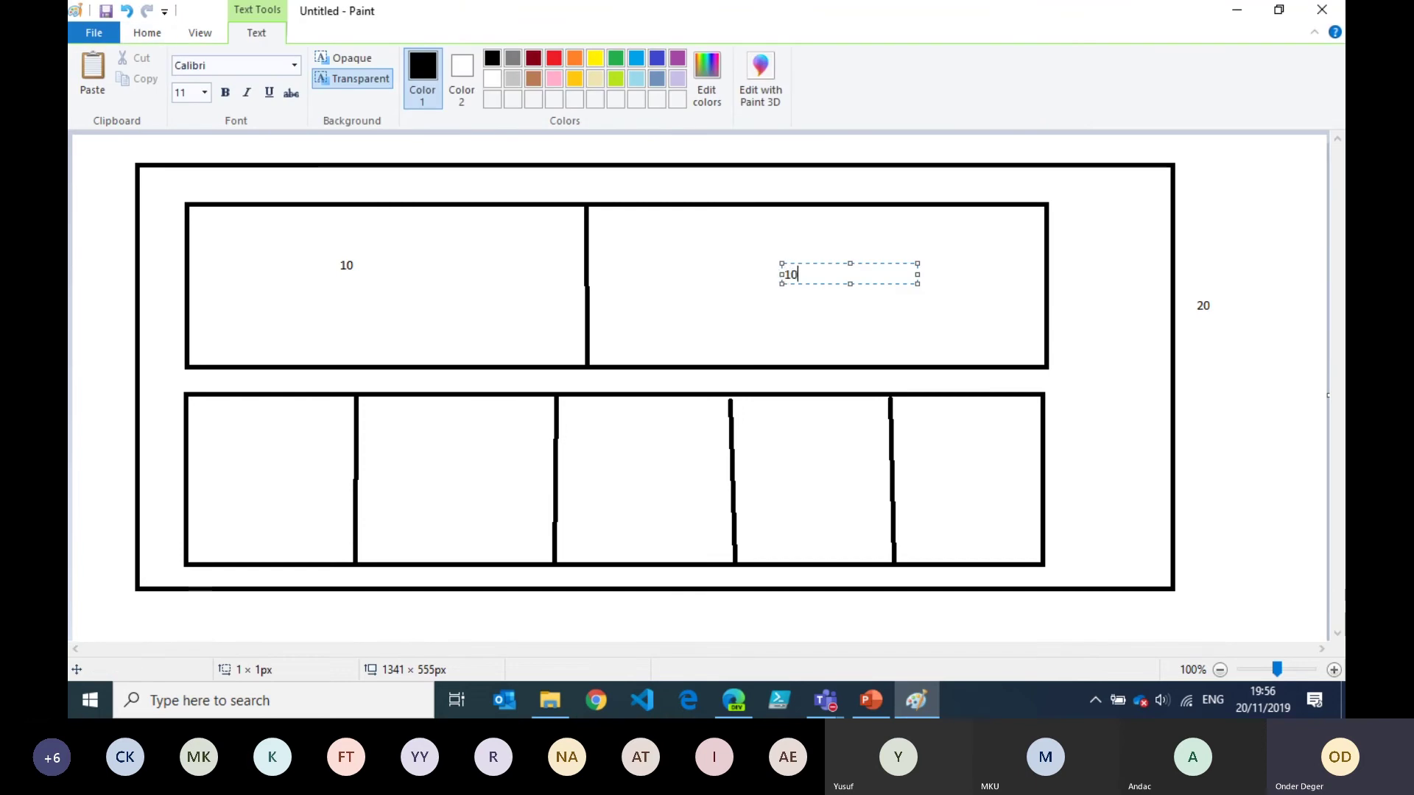
left_click(1200, 347)
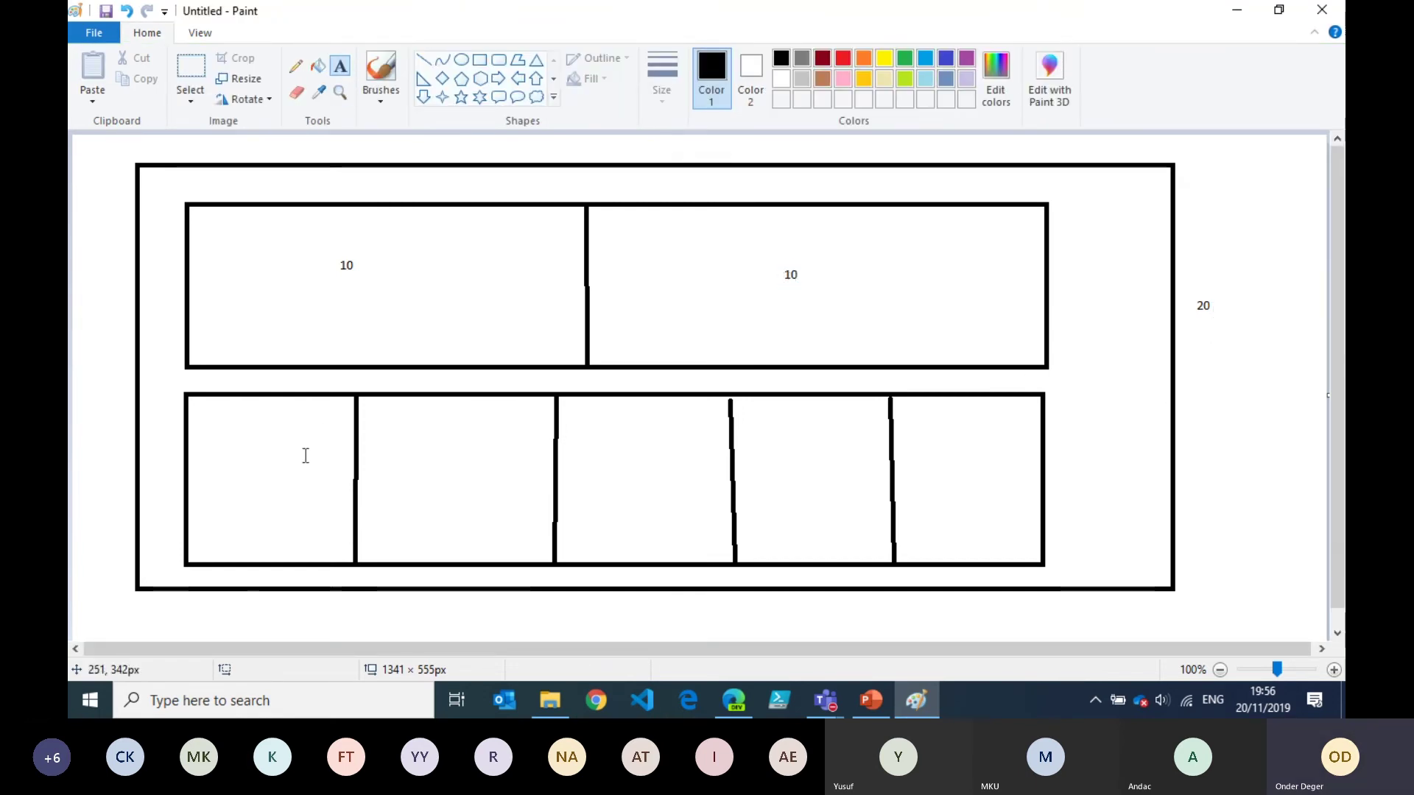
Label each of the five lower cells 4.
left_click(249, 466)
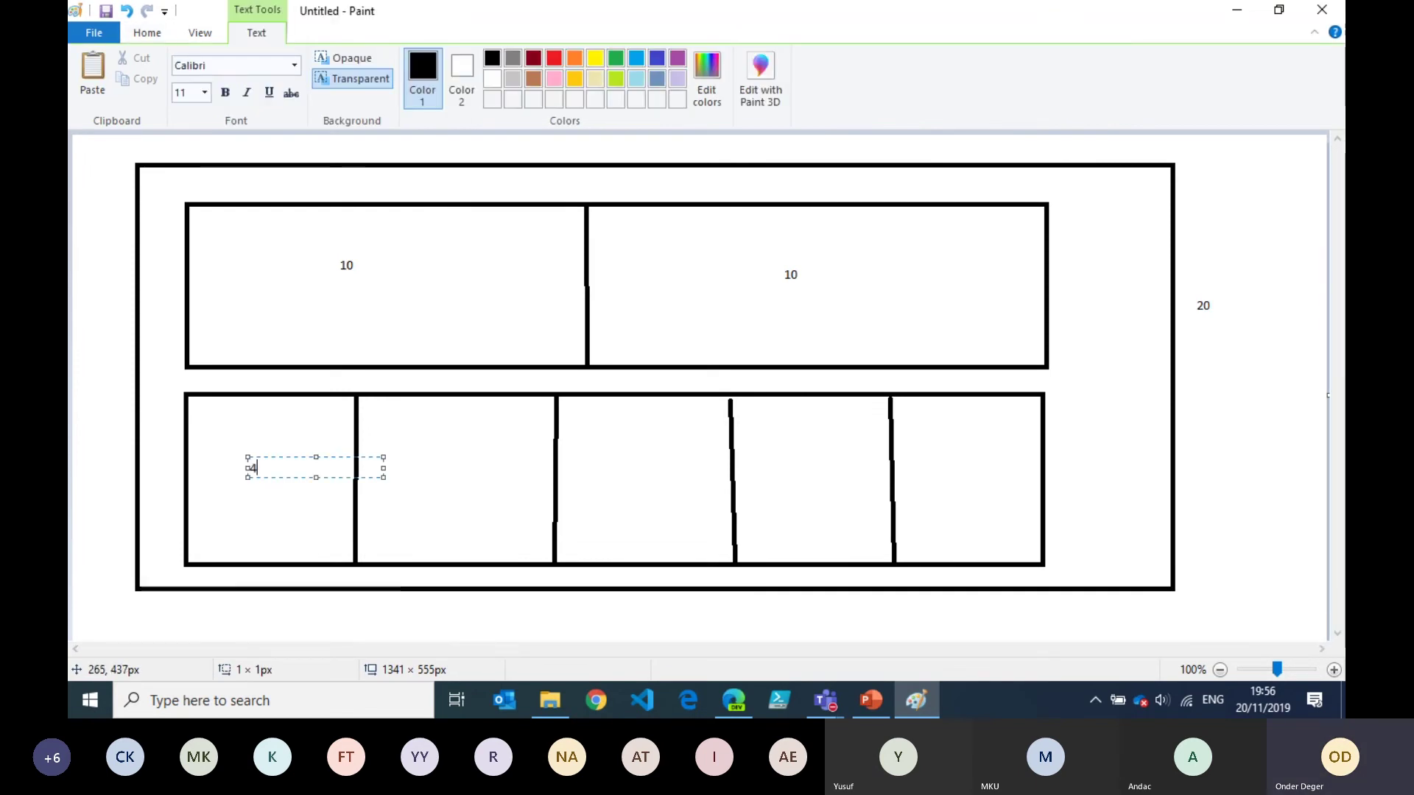
left_click(450, 472)
left_click(440, 460)
type("4")
left_click(624, 460)
left_click(625, 458)
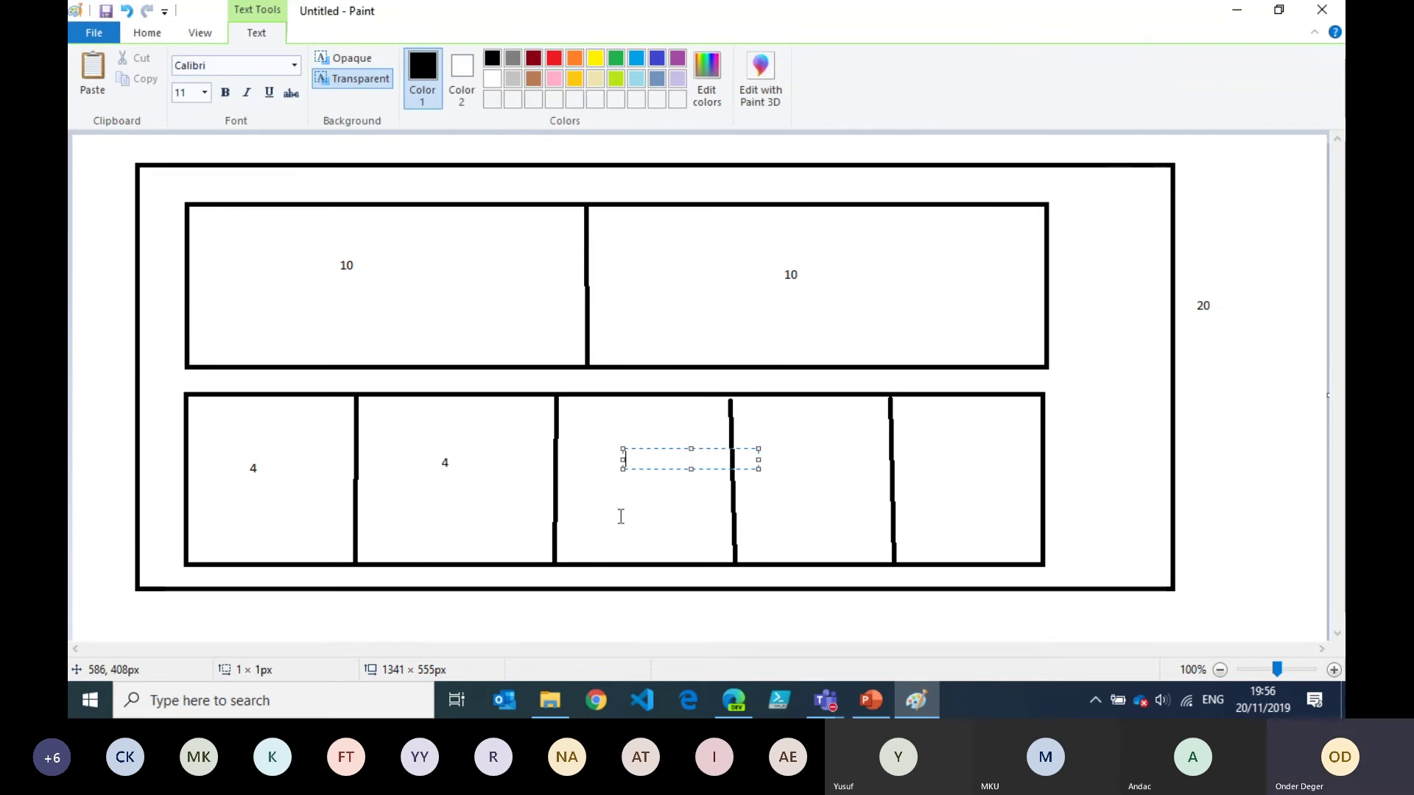
type("4")
left_click(781, 505)
left_click(776, 457)
left_click(940, 458)
left_click(933, 457)
type("4")
left_click(991, 523)
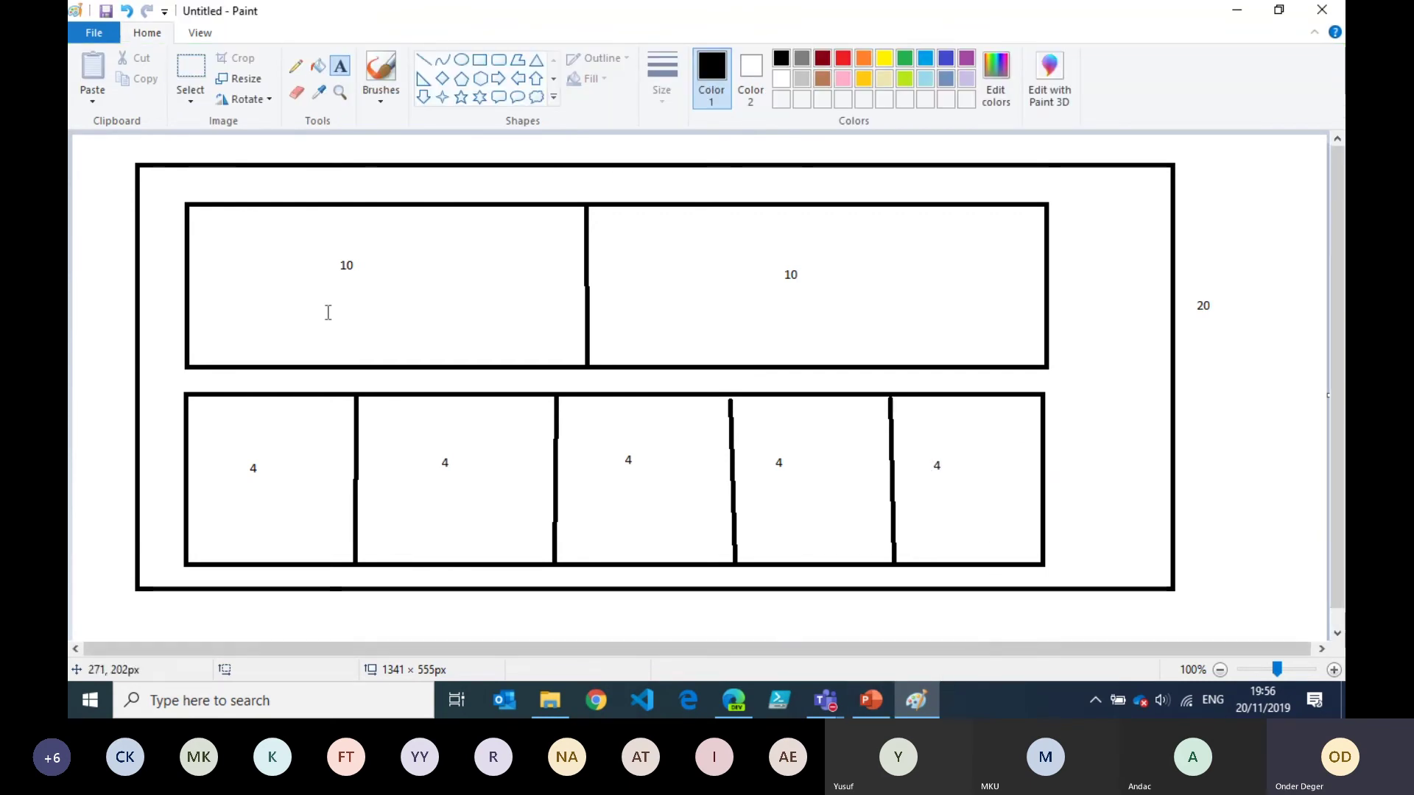
Bring the Azure availability set creation form back into view.
left_click(597, 701)
left_click(598, 701)
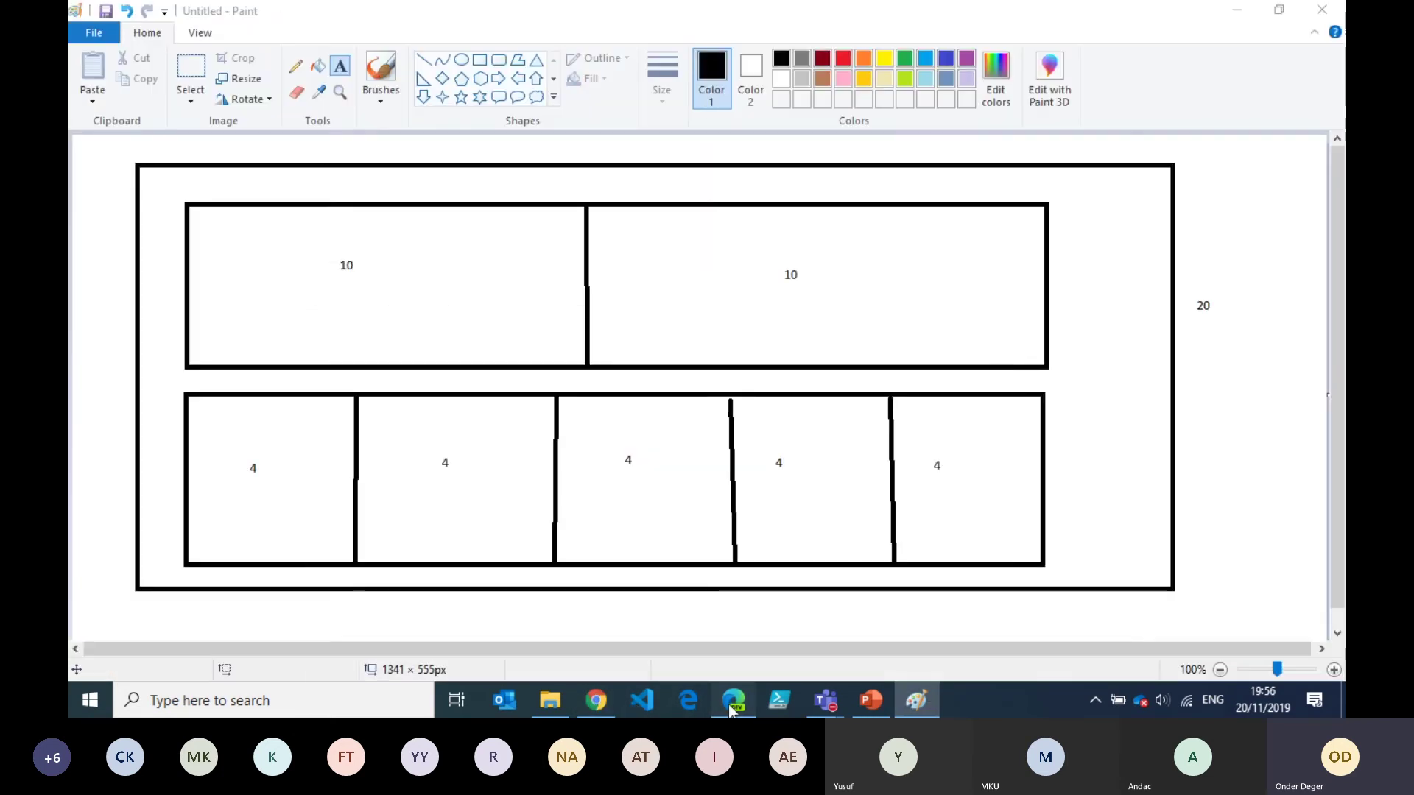
left_click(734, 701)
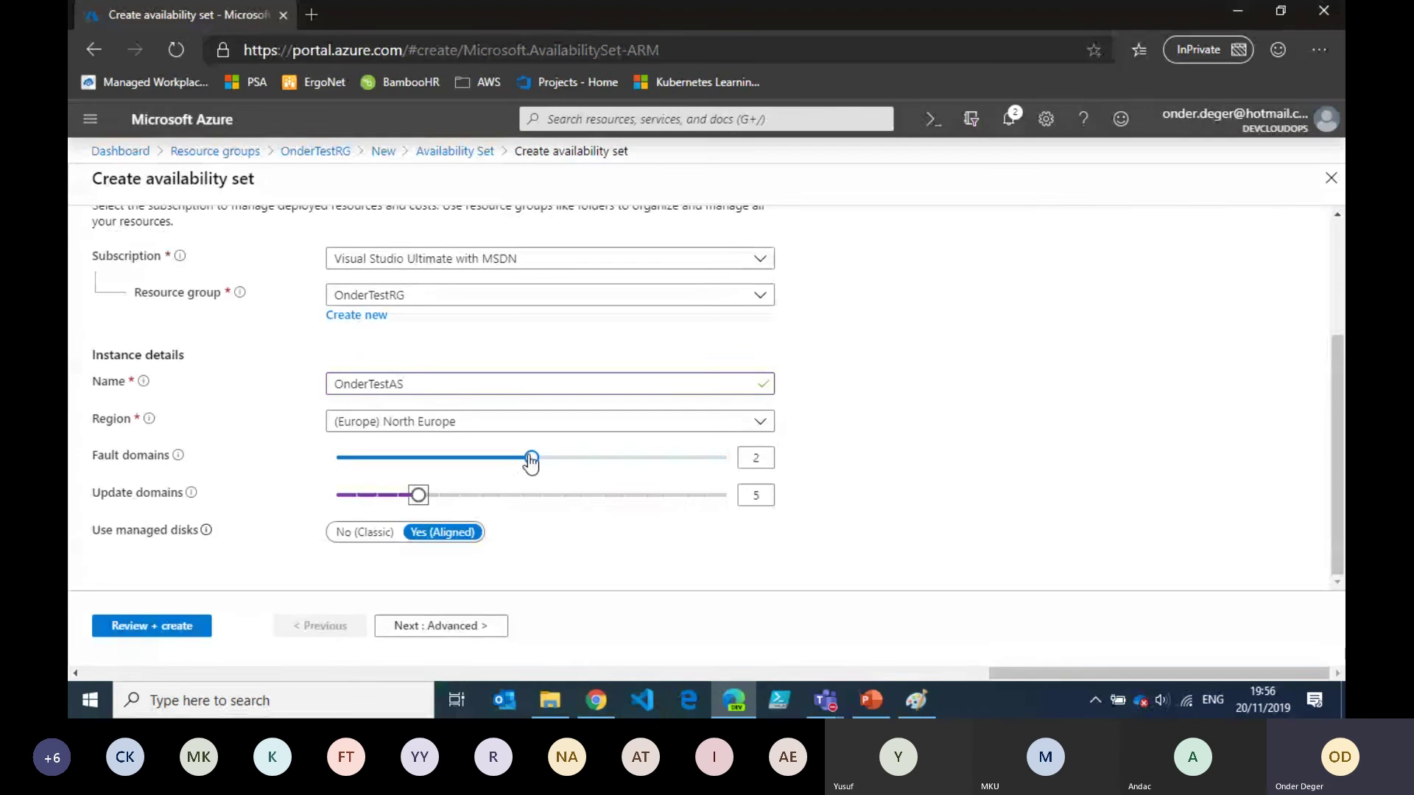
Set fault domains back to 2 and update domains to 5.
left_click(712, 462)
left_click_drag(710, 474, 540, 474)
mouse_move(422, 500)
left_mouse_down()
mouse_move(732, 496)
mouse_move(431, 502)
left_mouse_up()
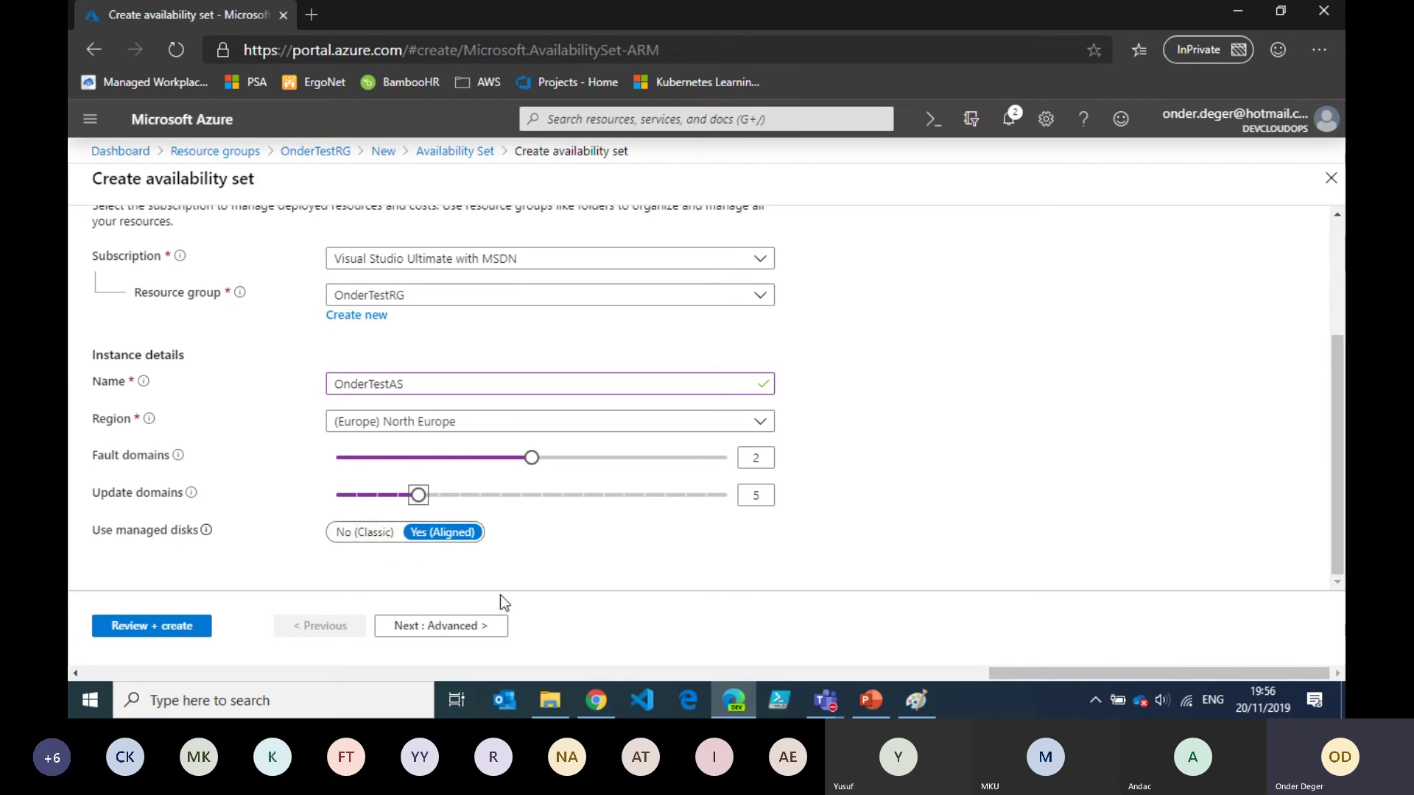
Step through Advanced, Tags and Review + create, then create OnderTestAS.
left_click(437, 625)
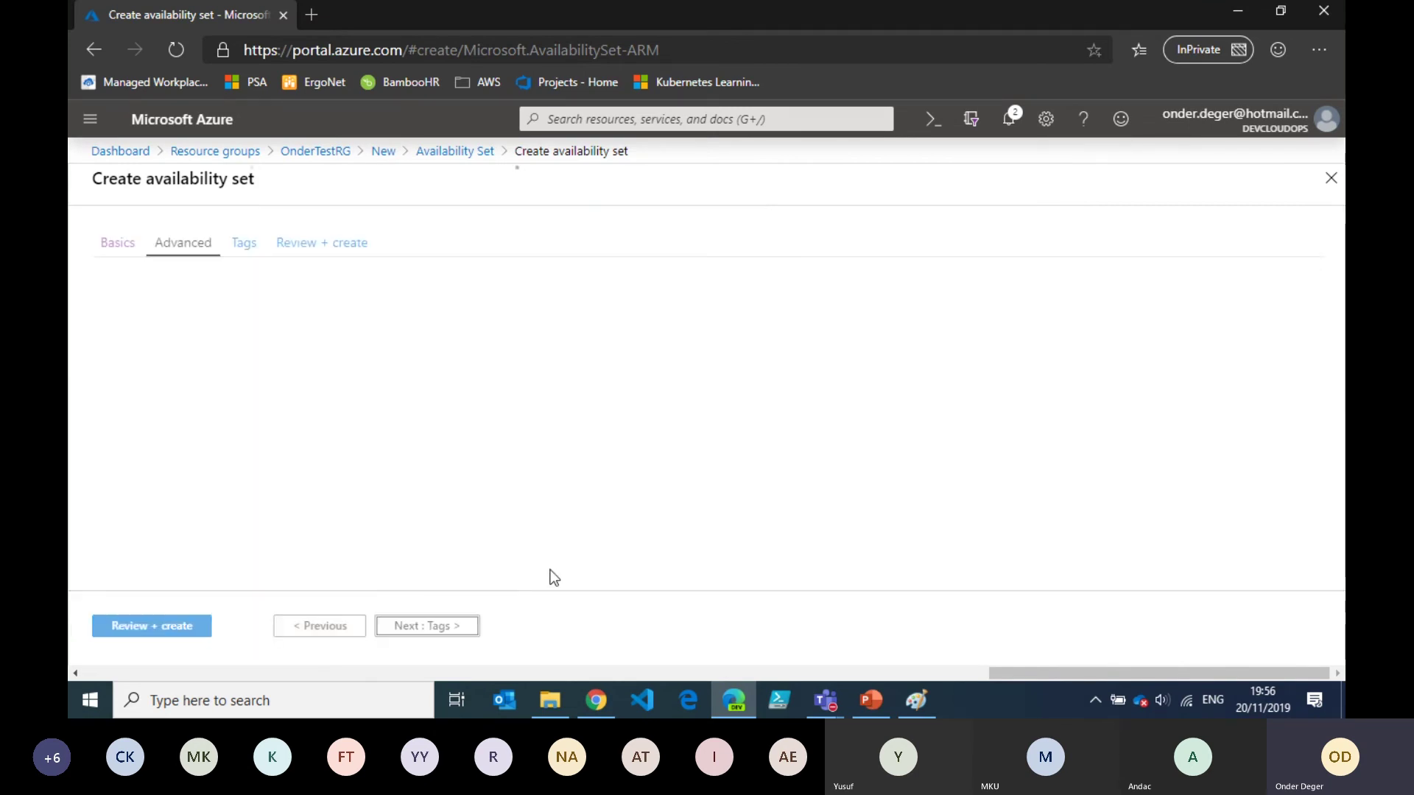
left_click(454, 628)
left_click(454, 626)
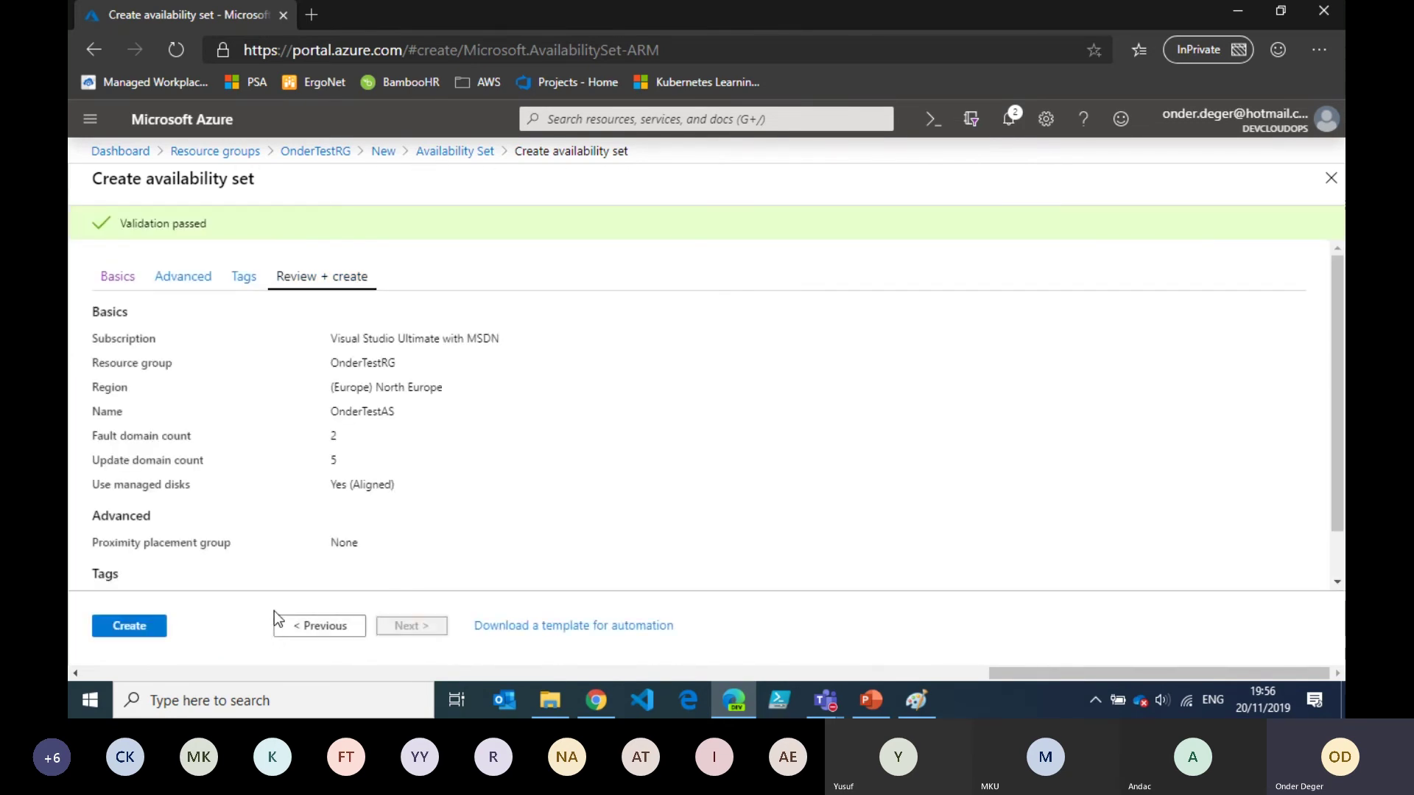
left_click(131, 626)
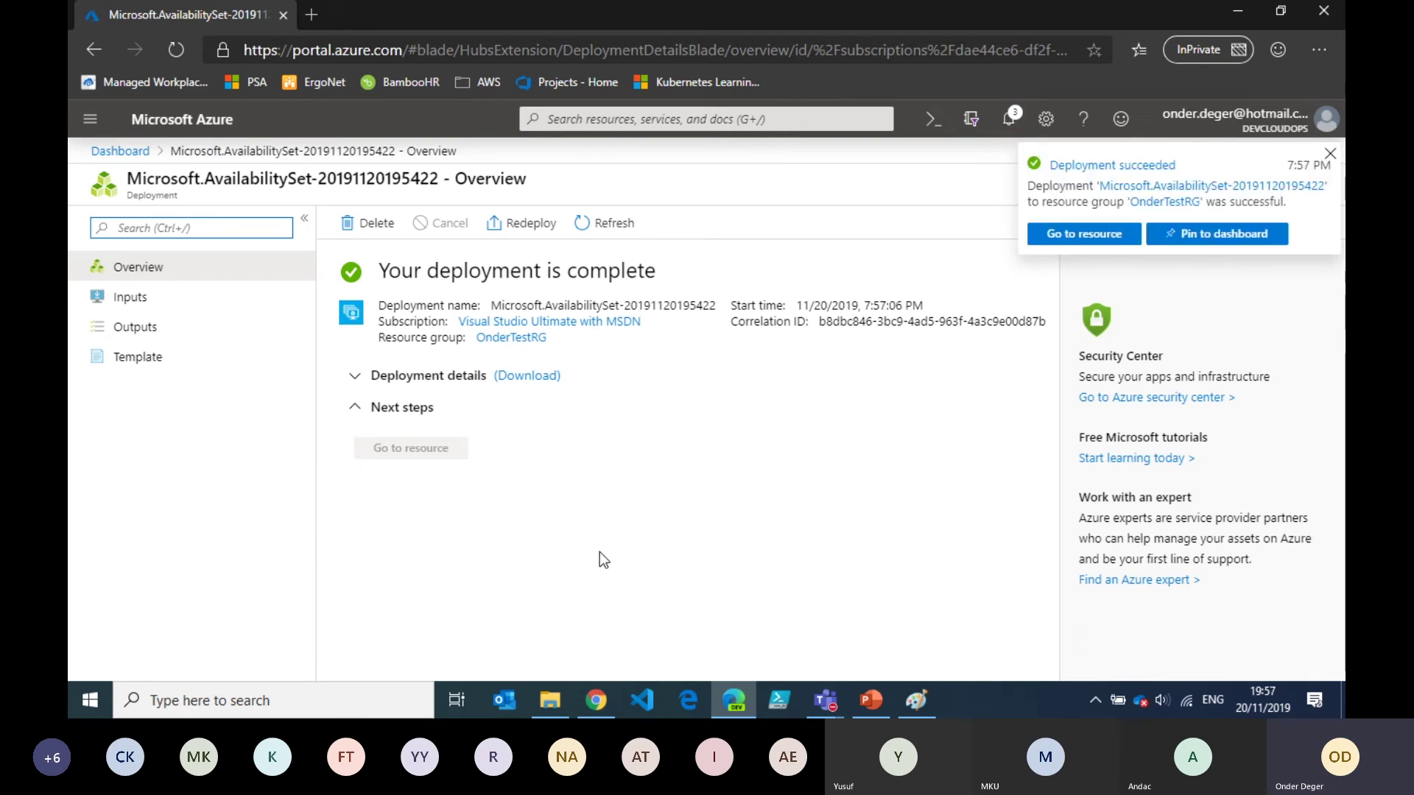
Refresh OnderTestRG's resources and open the newly deployed OnderTestAS from the notifications.
left_click(120, 151)
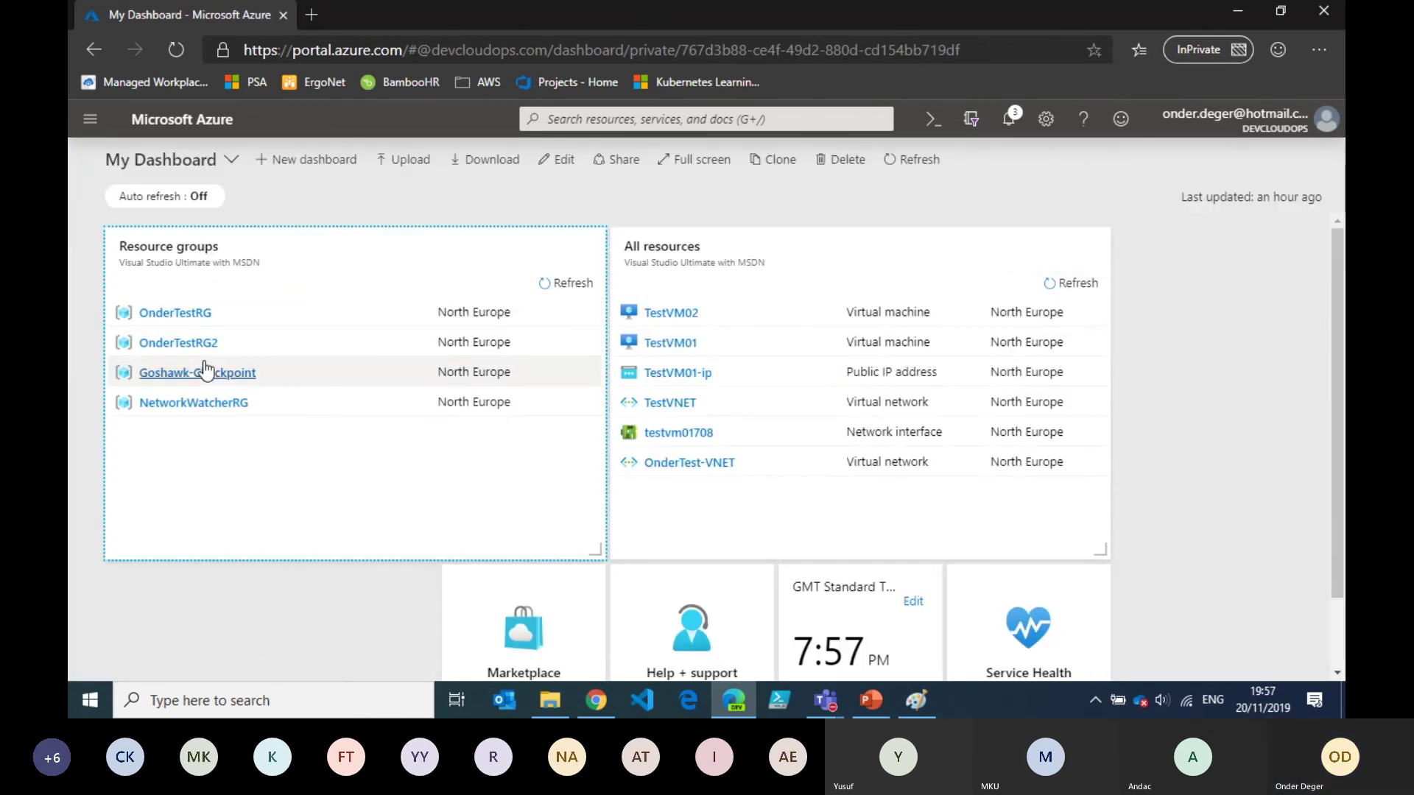
left_click(195, 313)
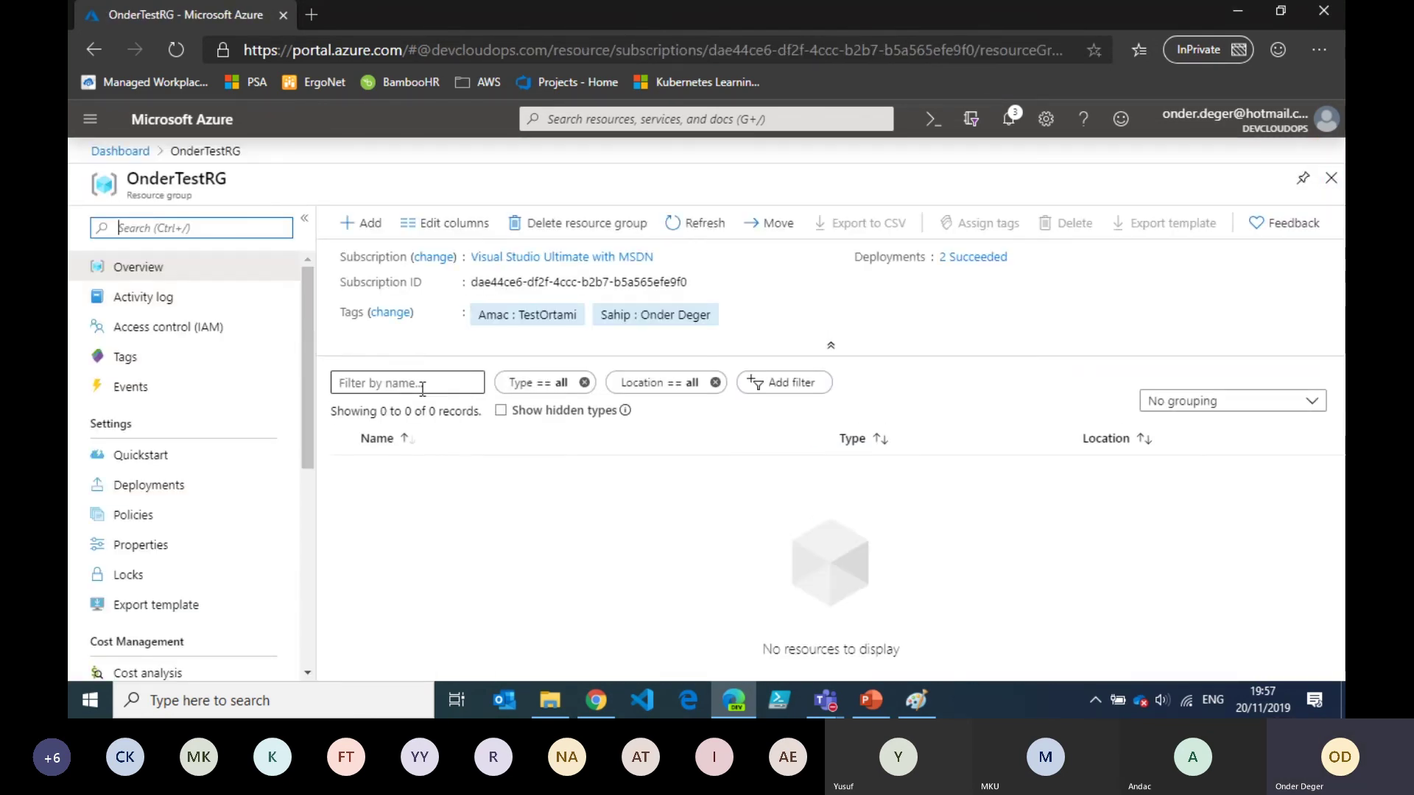
left_click(90, 118)
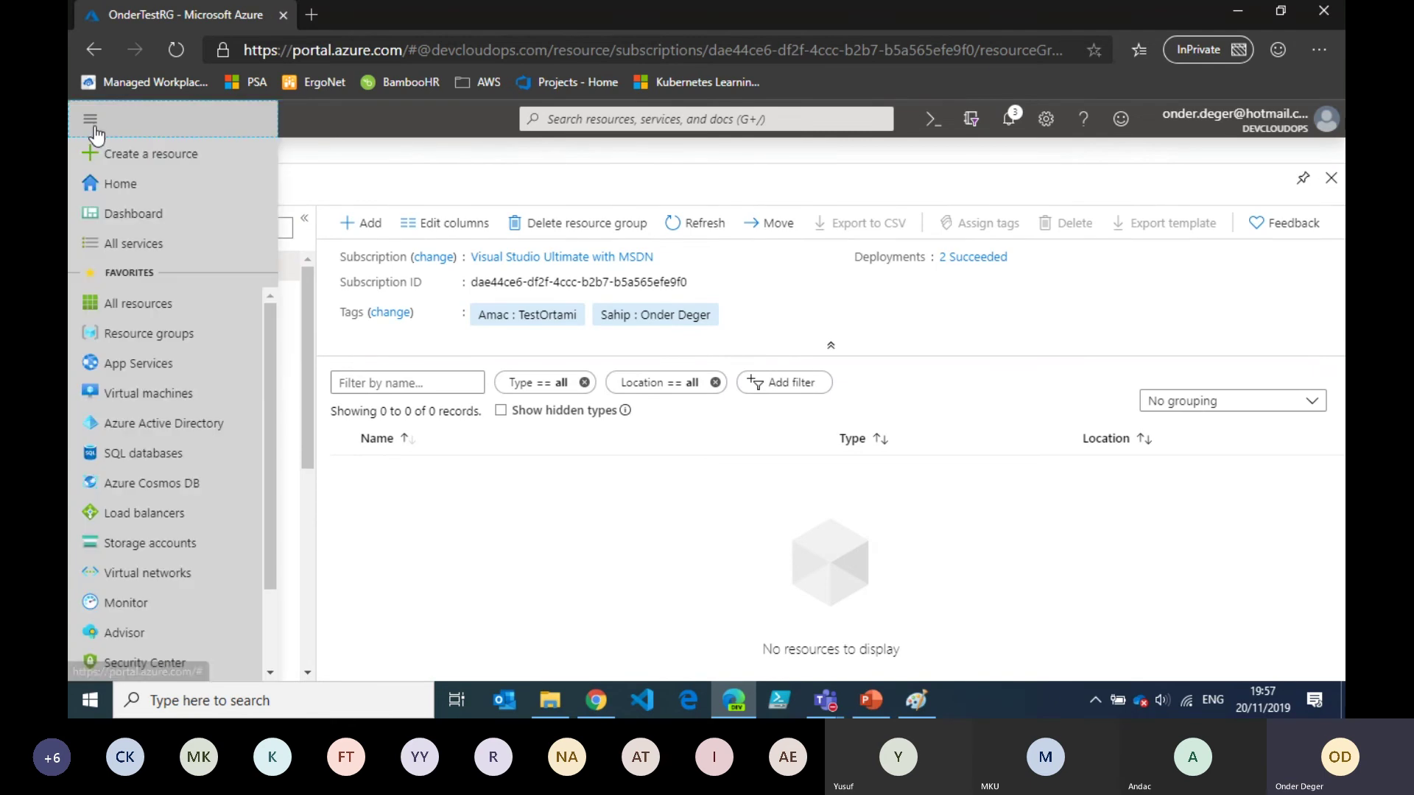
left_click(695, 232)
left_click(688, 225)
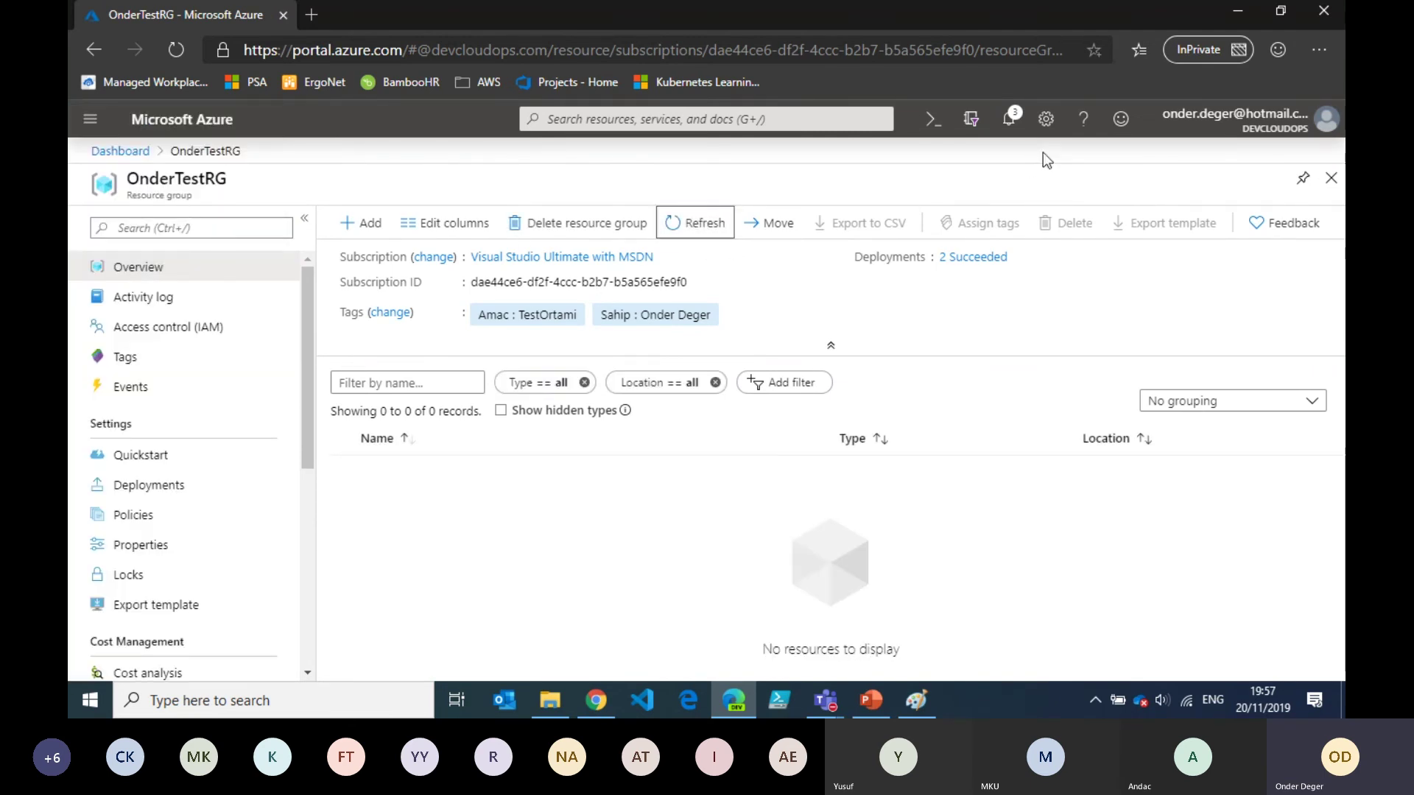
left_click(1009, 119)
left_click(955, 321)
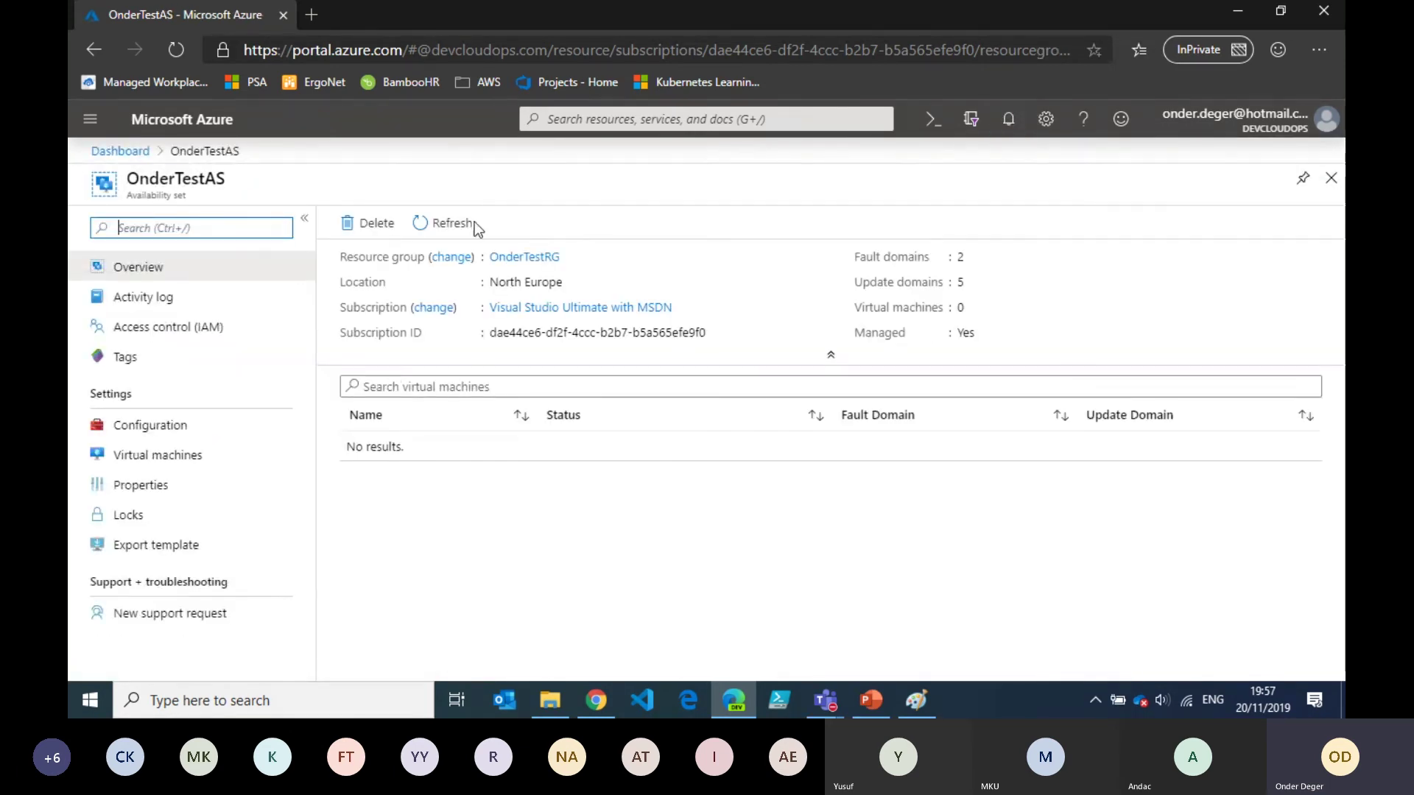
Return to OnderTestRG via Resource groups and start adding a new resource.
left_click(90, 118)
left_click(133, 329)
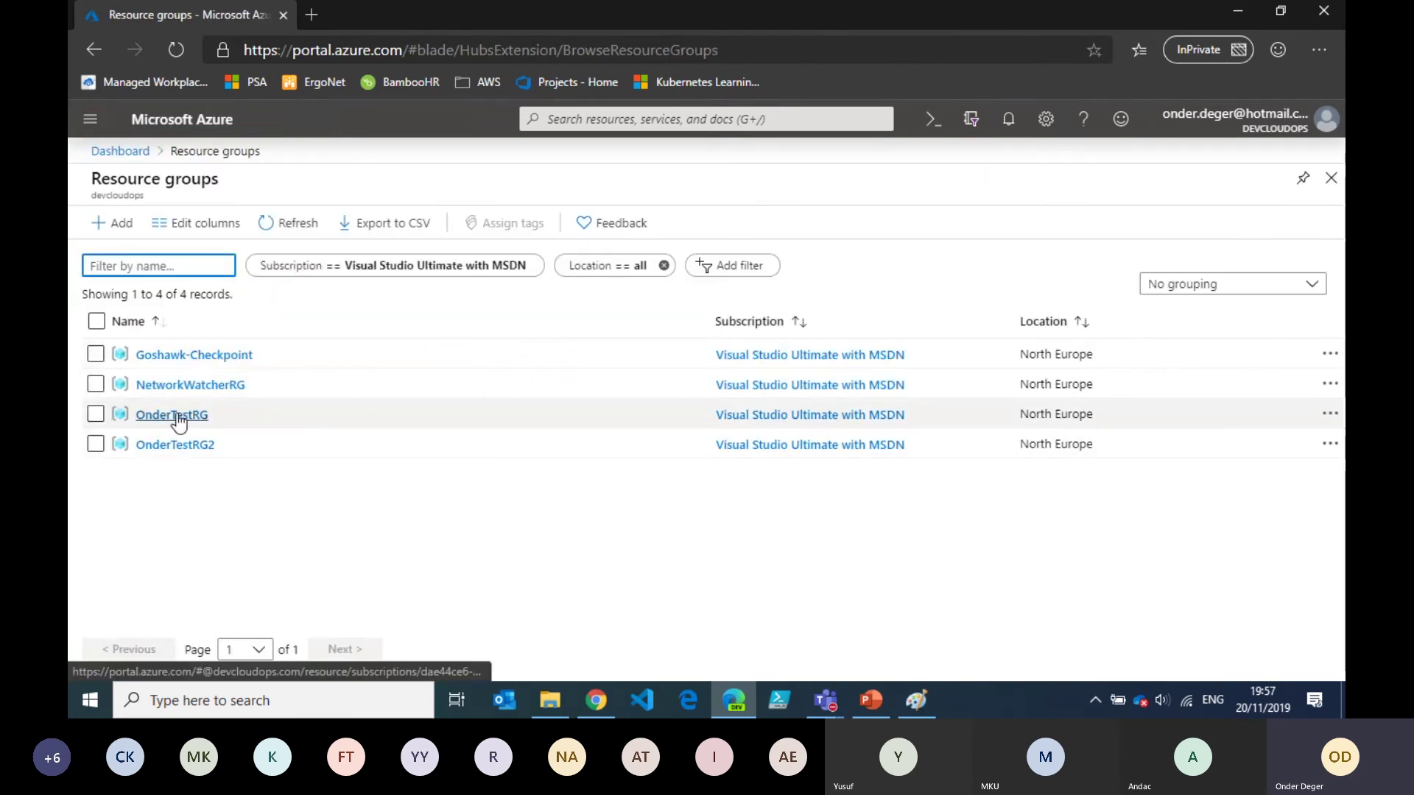
left_click(180, 413)
key("Tab")
key("Return")
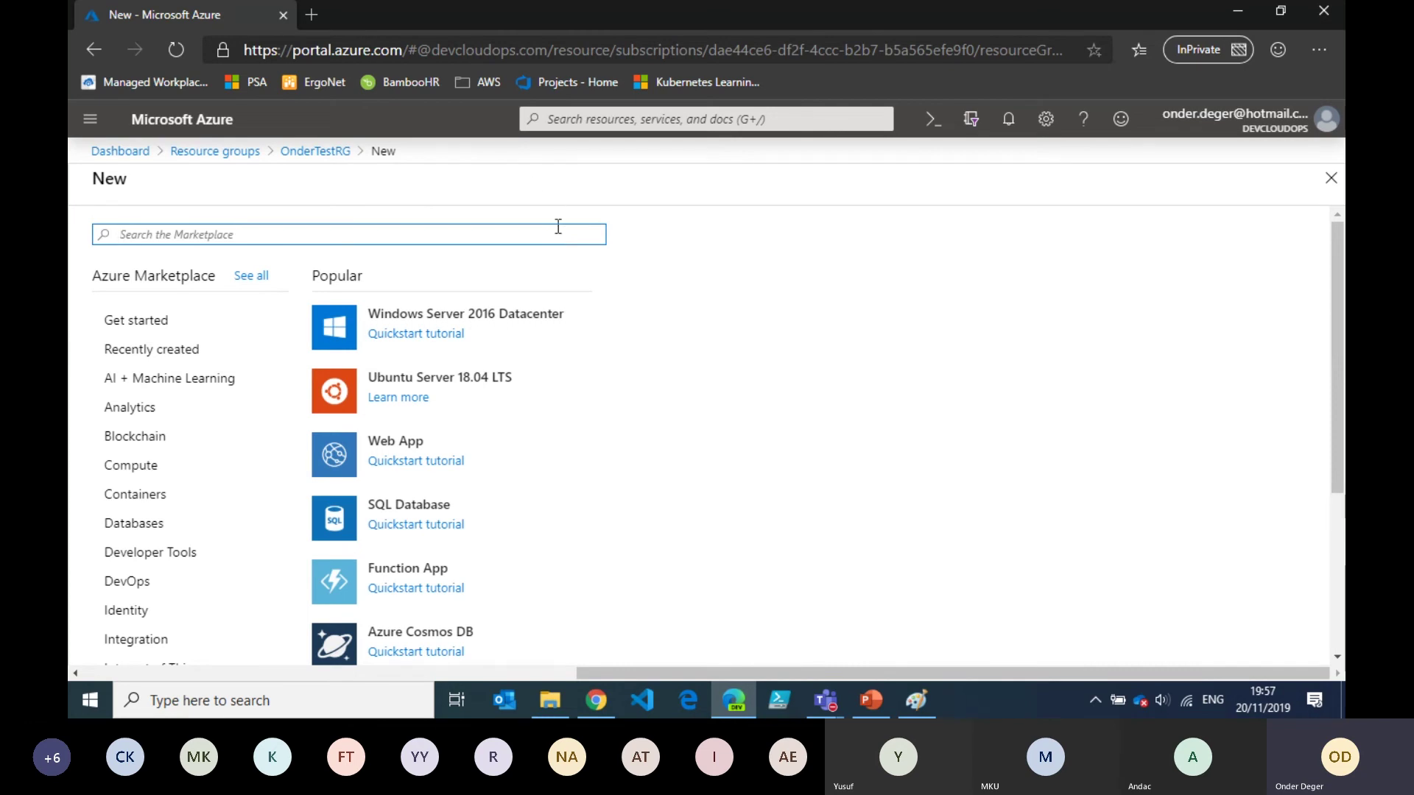
Start a Windows Server 2016 Datacenter VM, enter its name, and set region (Europe) North Europe.
left_click(504, 319)
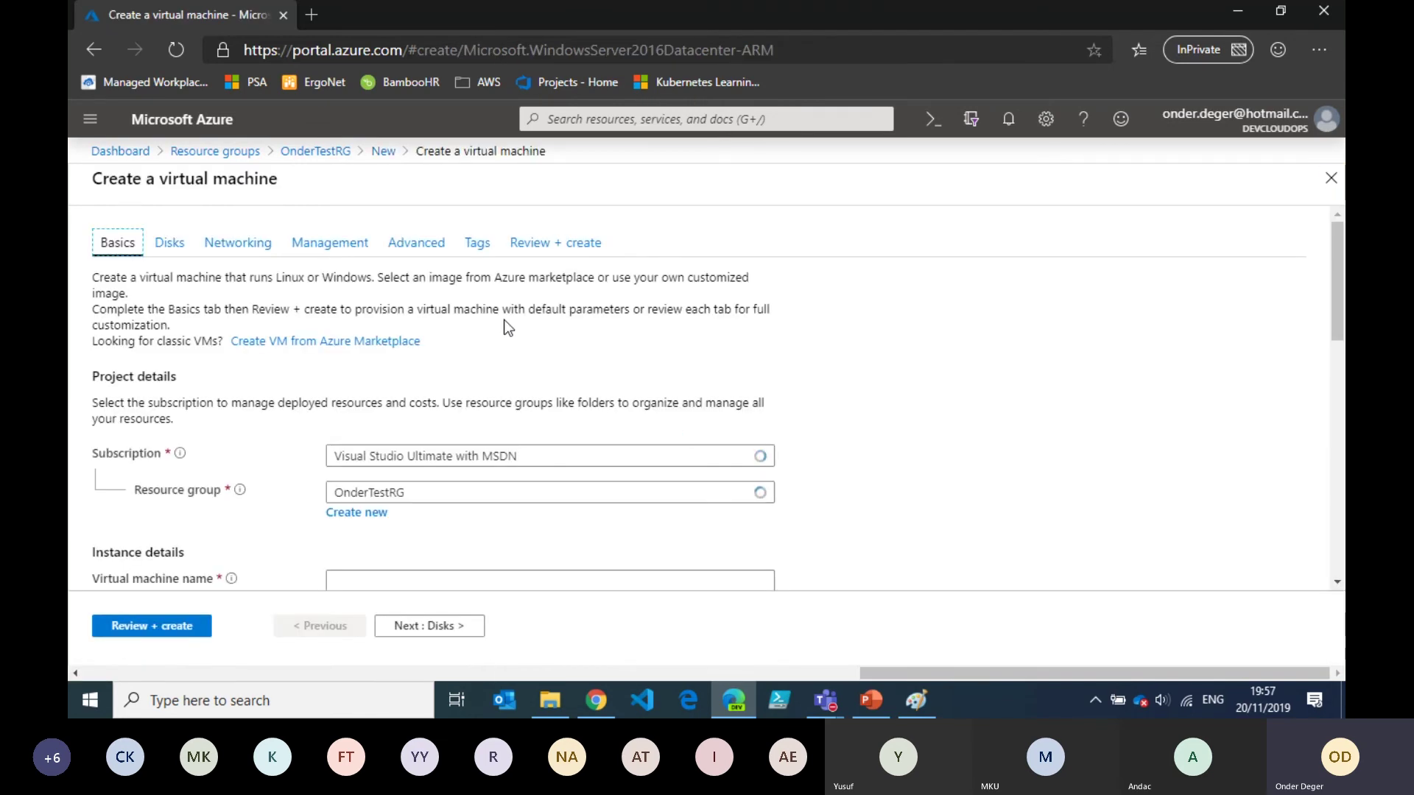
scroll(551, 320, "down", 2)
left_click(516, 470)
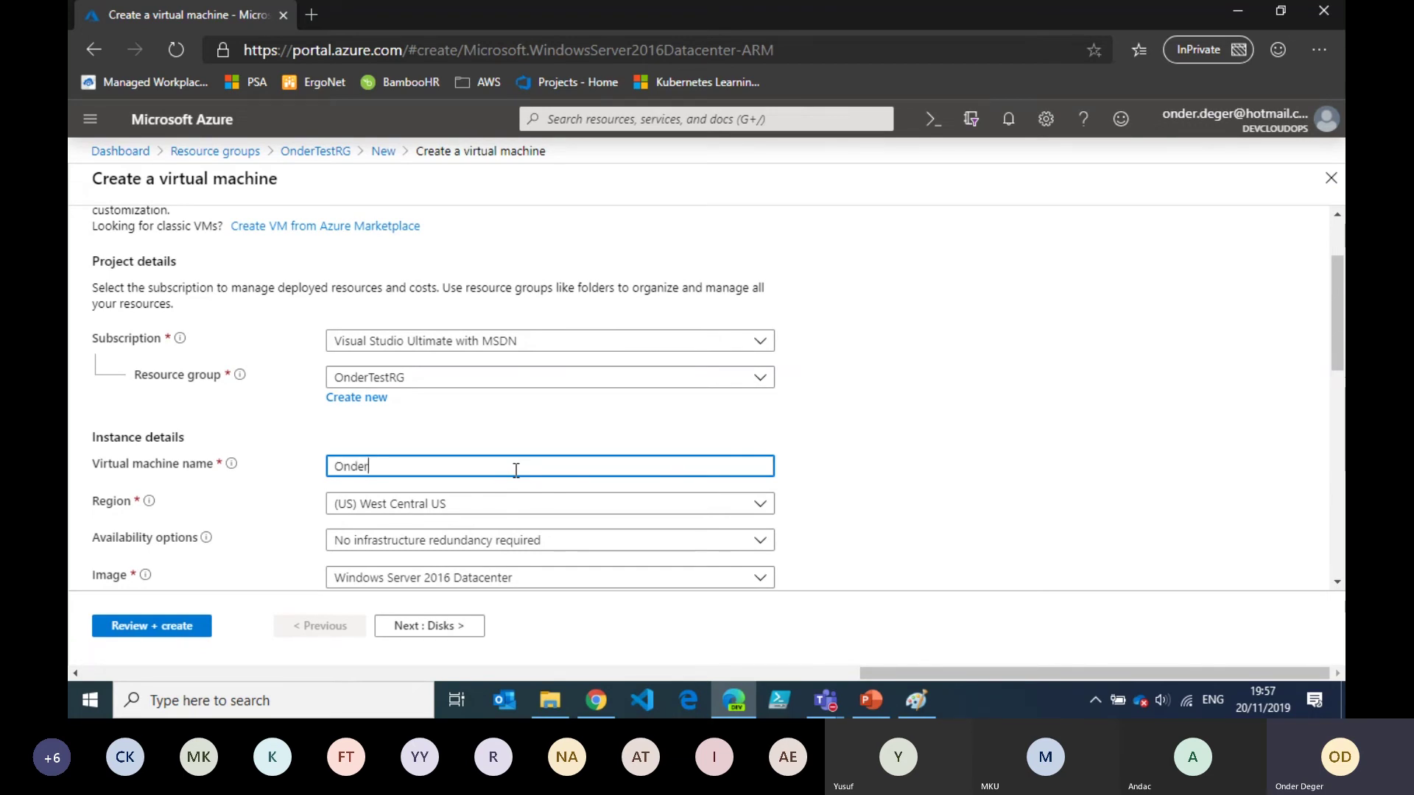
scroll(497, 461, "down", 1)
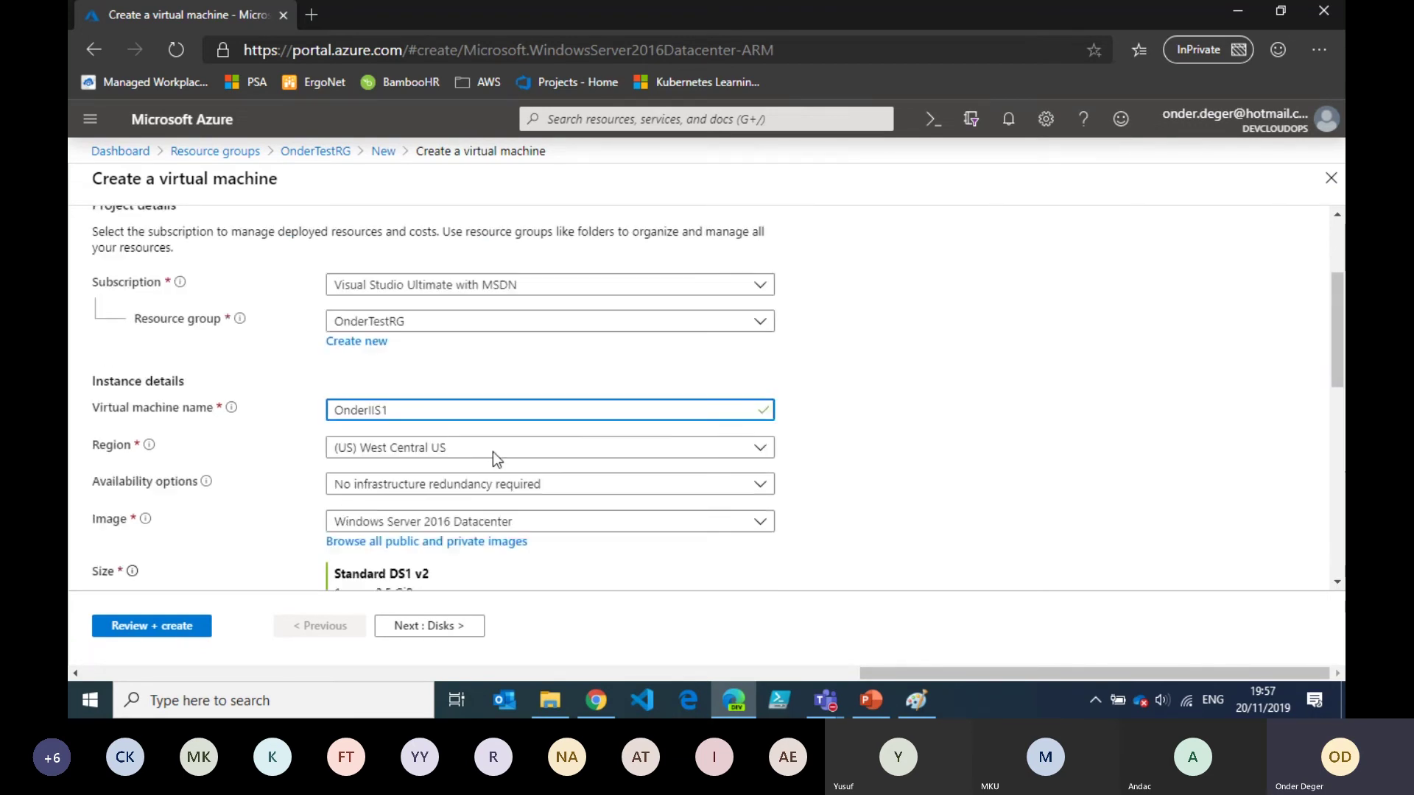
left_click(554, 444)
scroll(504, 361, "down", 1)
scroll(502, 359, "up", 2)
scroll(504, 359, "down", 1)
scroll(504, 359, "up", 3)
scroll(504, 361, "up", 1)
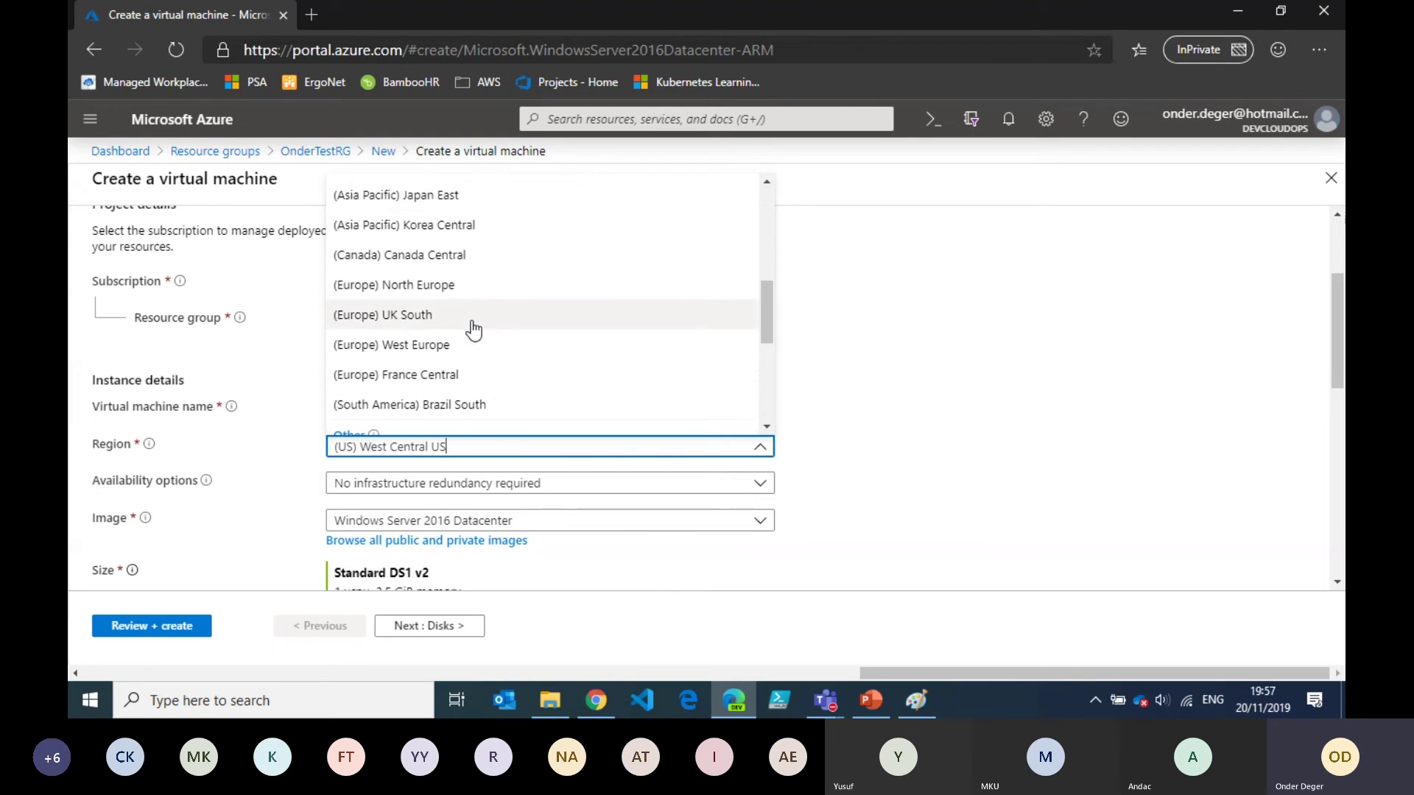
left_click(464, 275)
scroll(536, 515, "down", 3)
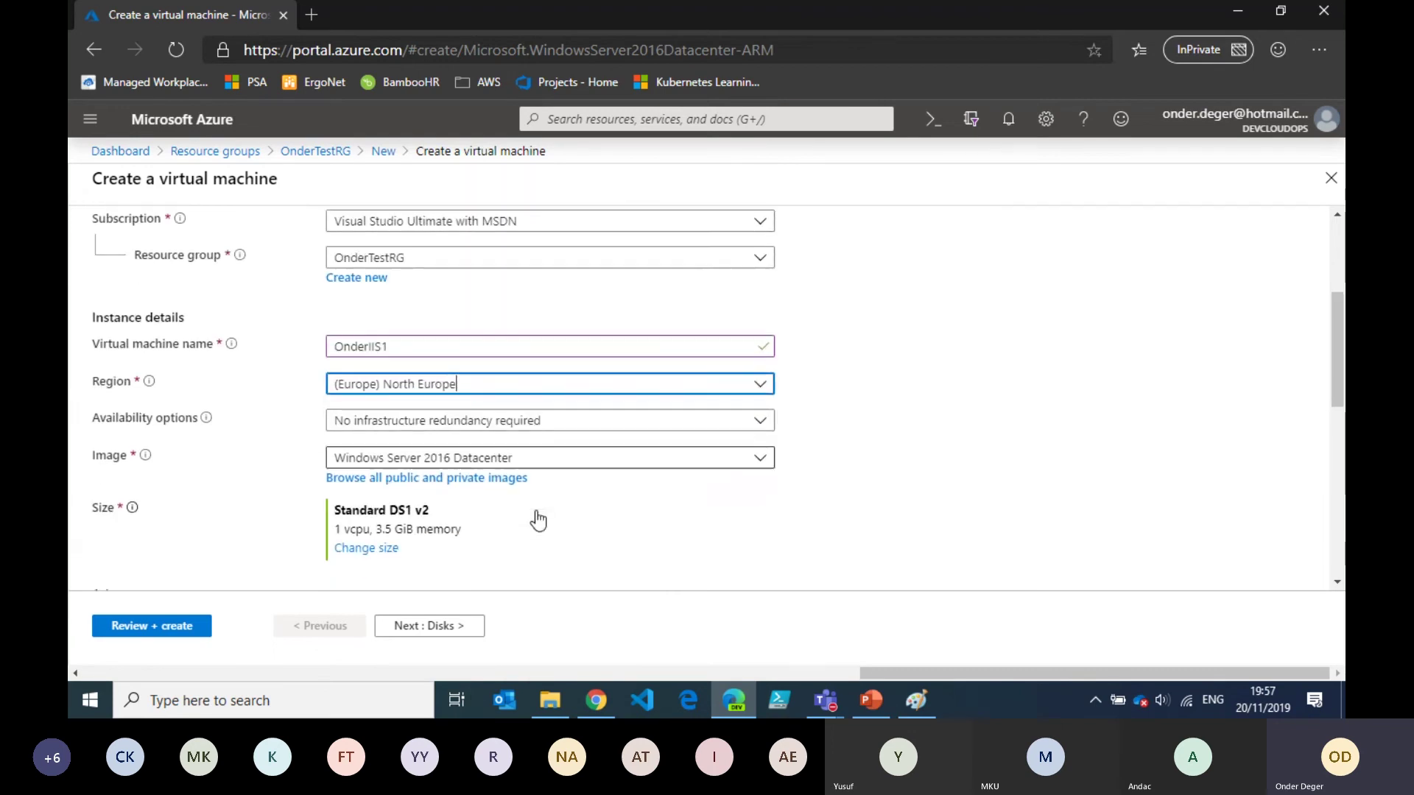
Choose the D2s_v3 size and enter the administrator username and password.
left_click(387, 440)
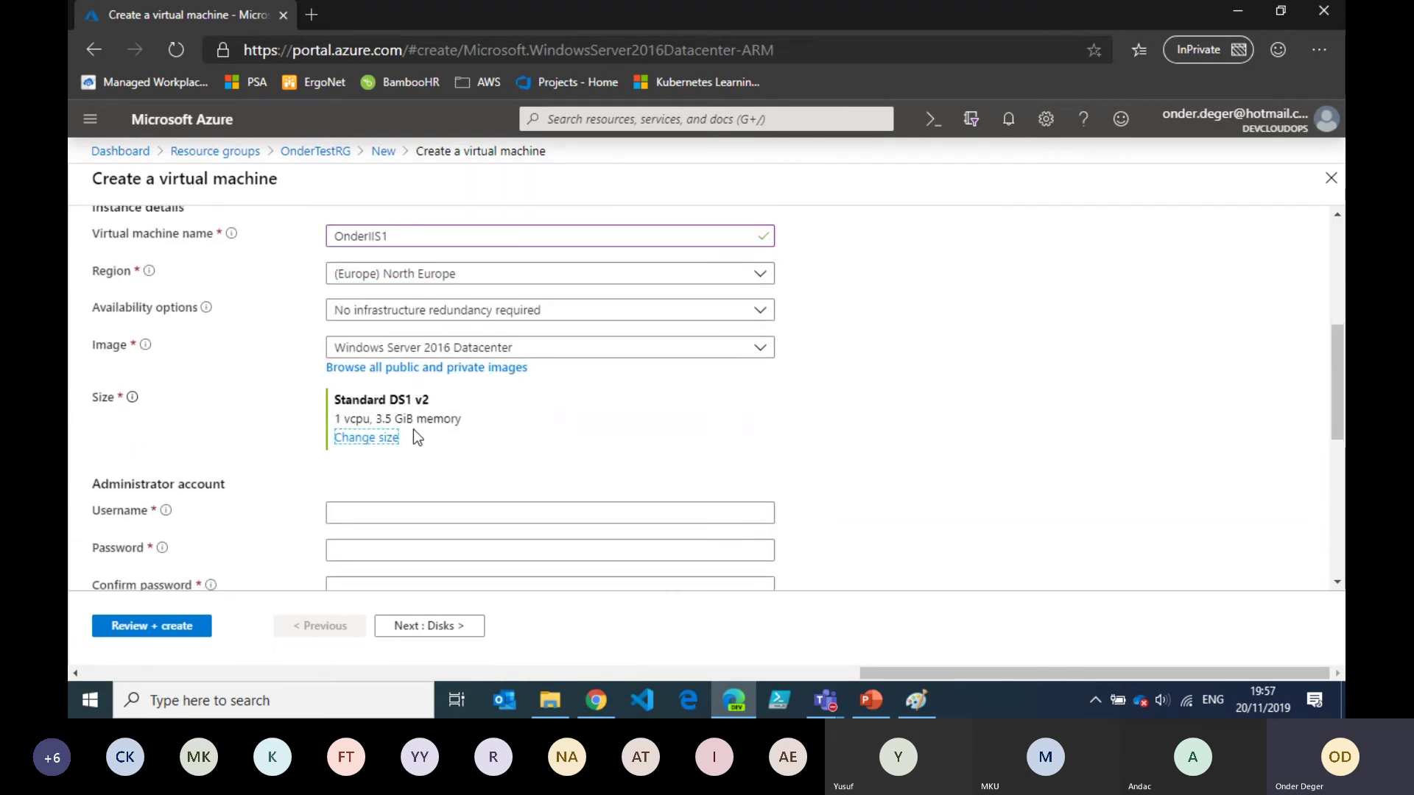
left_click(379, 442)
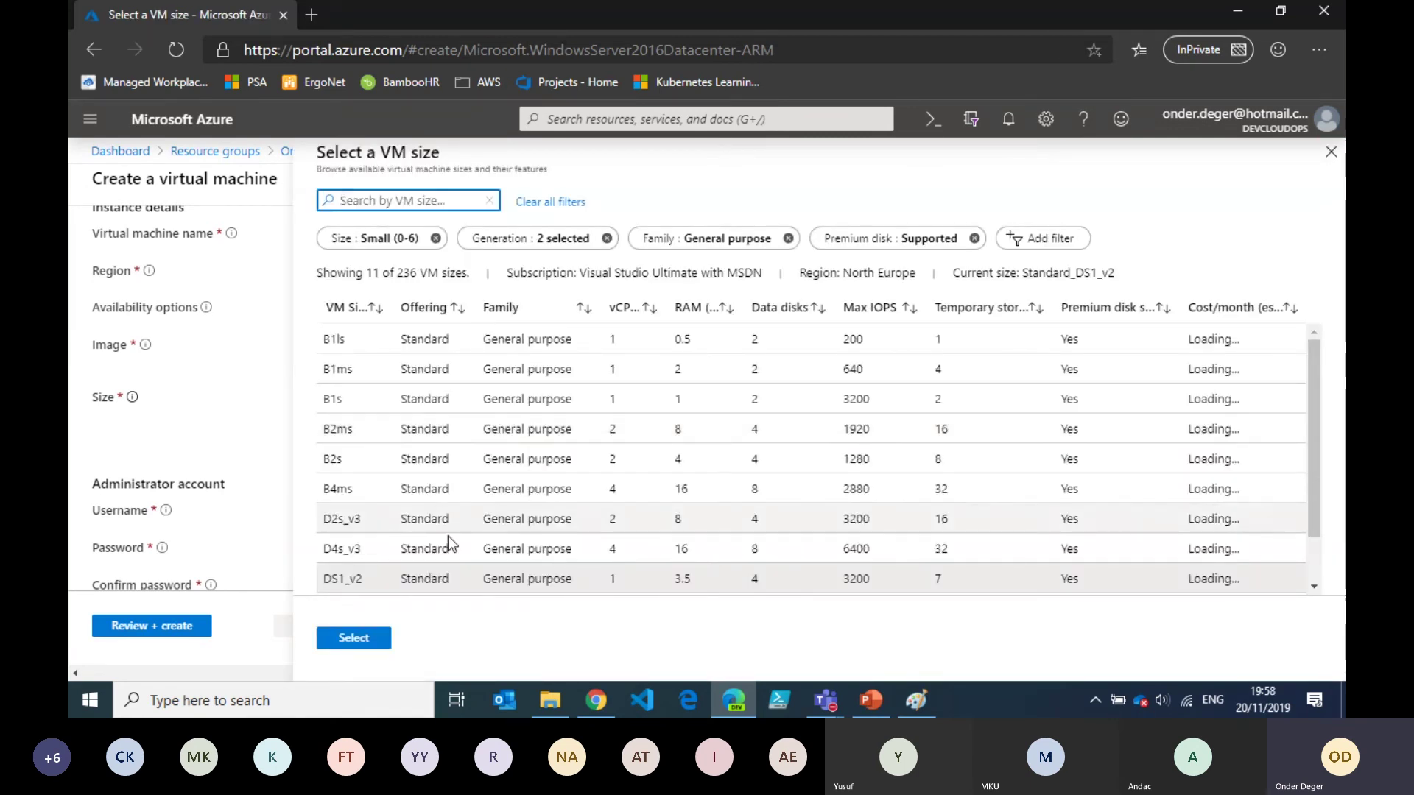
left_click(454, 519)
left_click(353, 638)
scroll(329, 496, "down", 1)
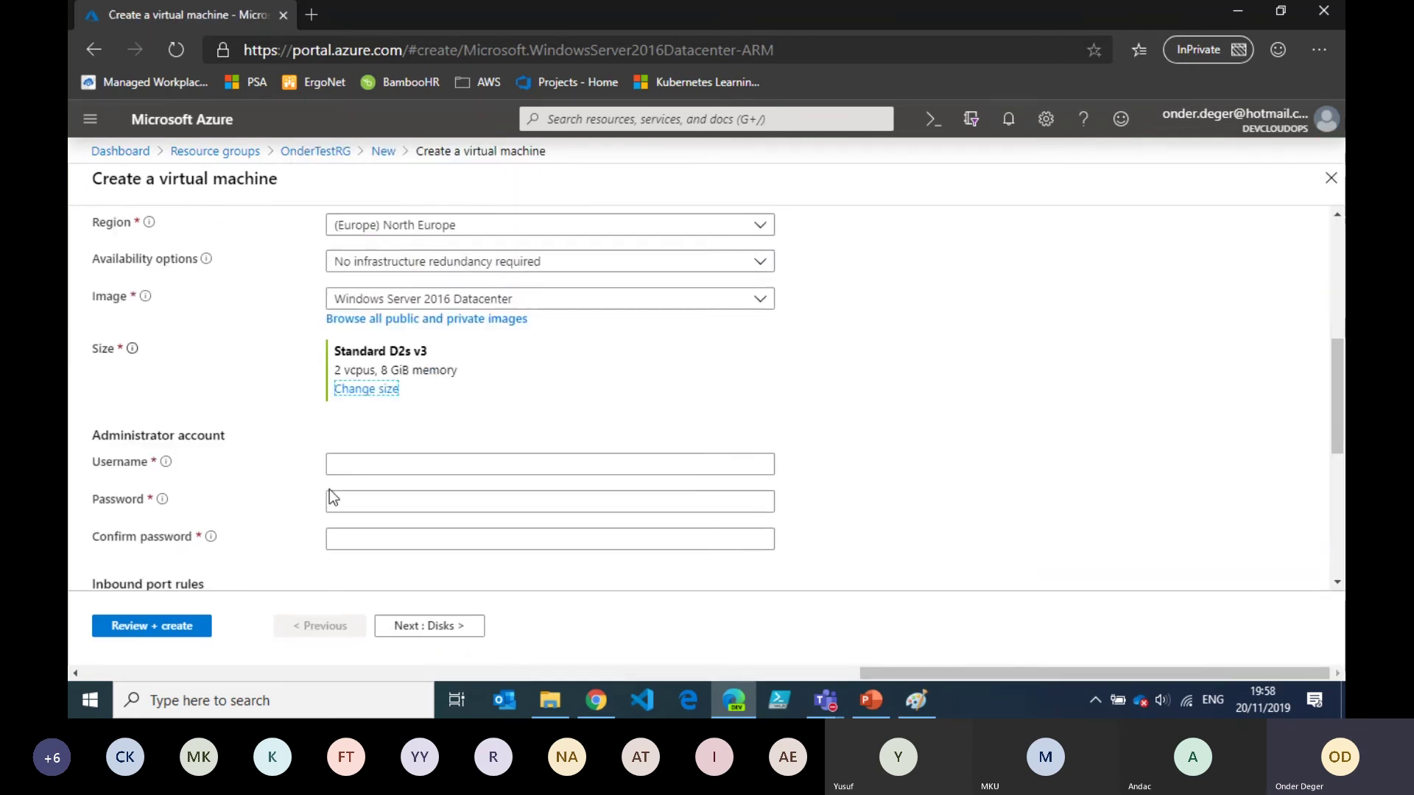
left_click(405, 457)
type("adminonder")
key("Tab")
type("***********")
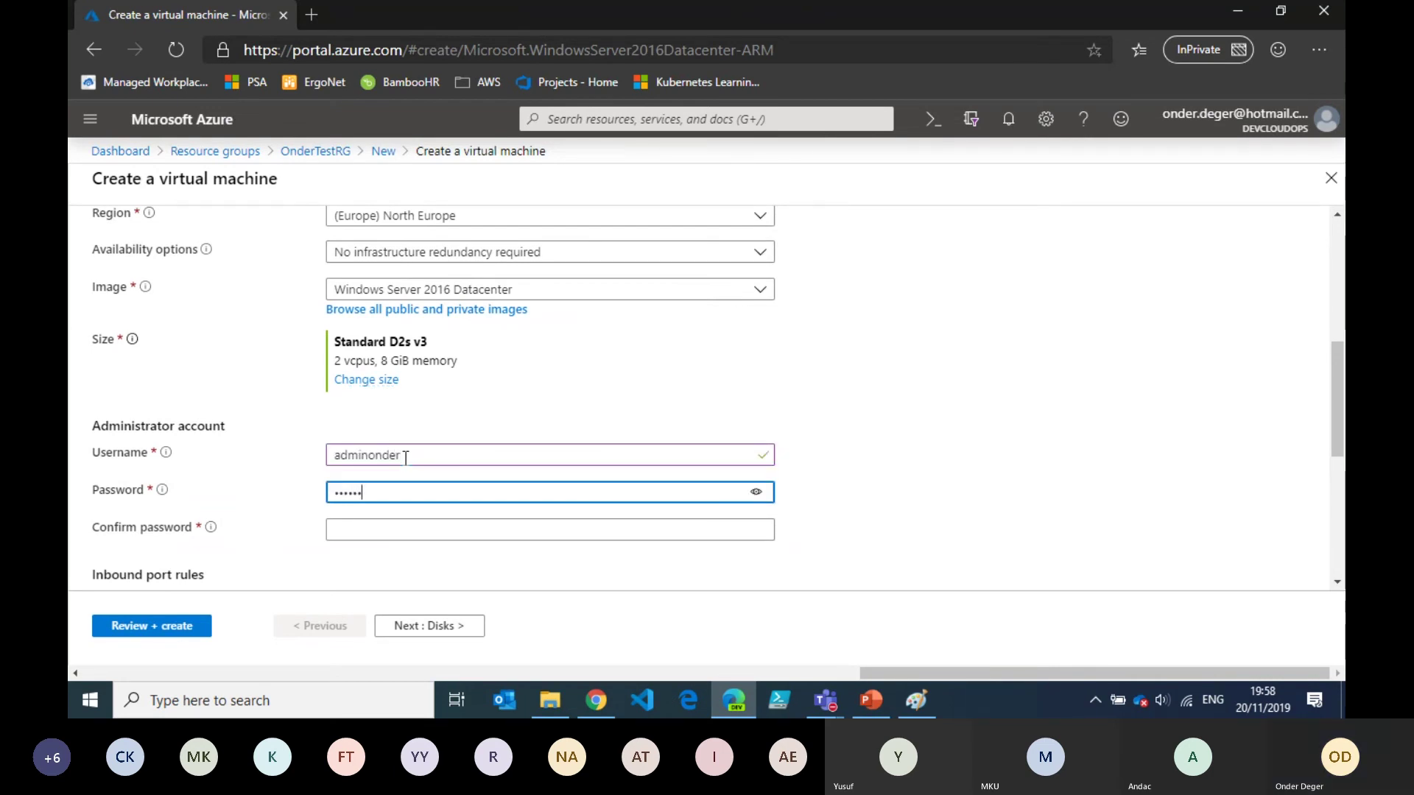
type("*")
key("Tab")
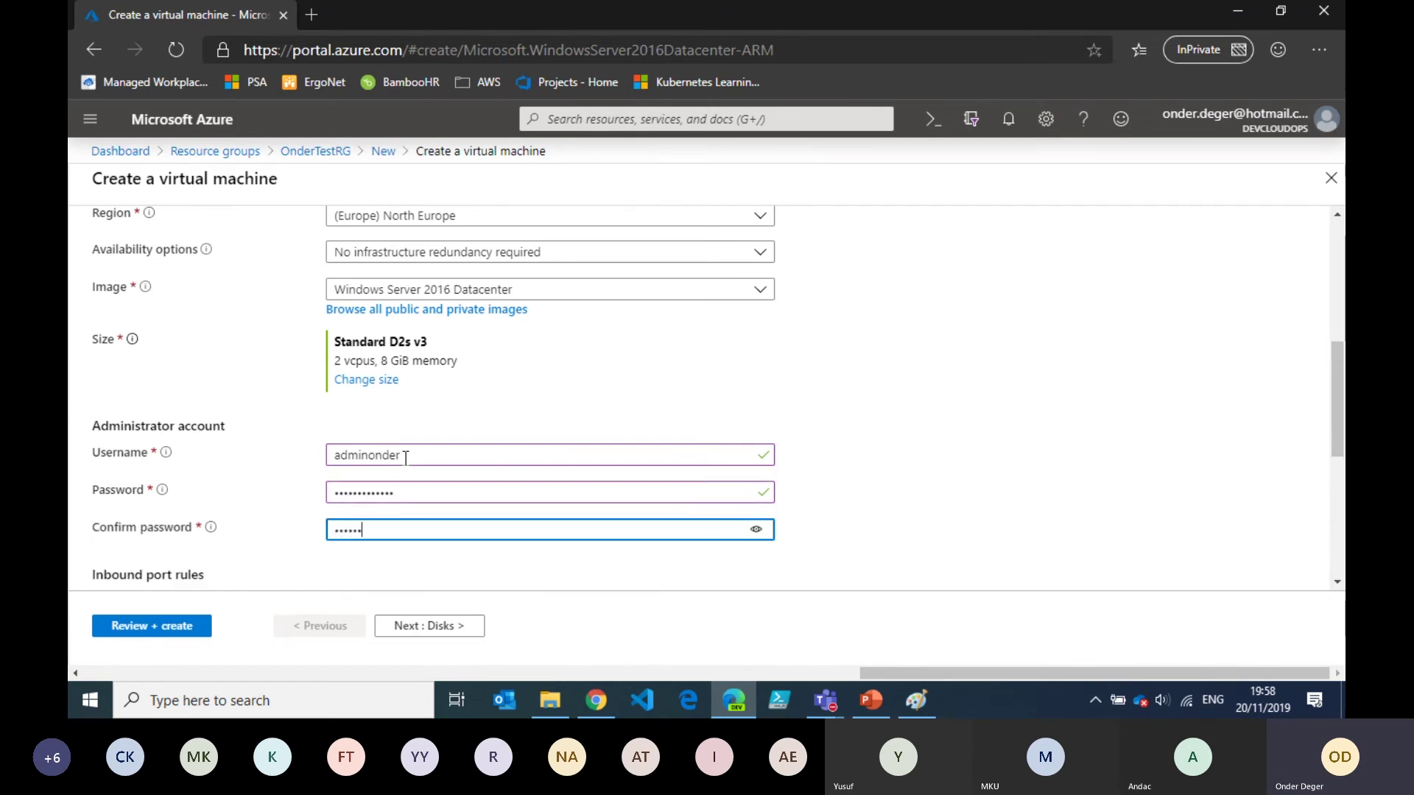
type("************")
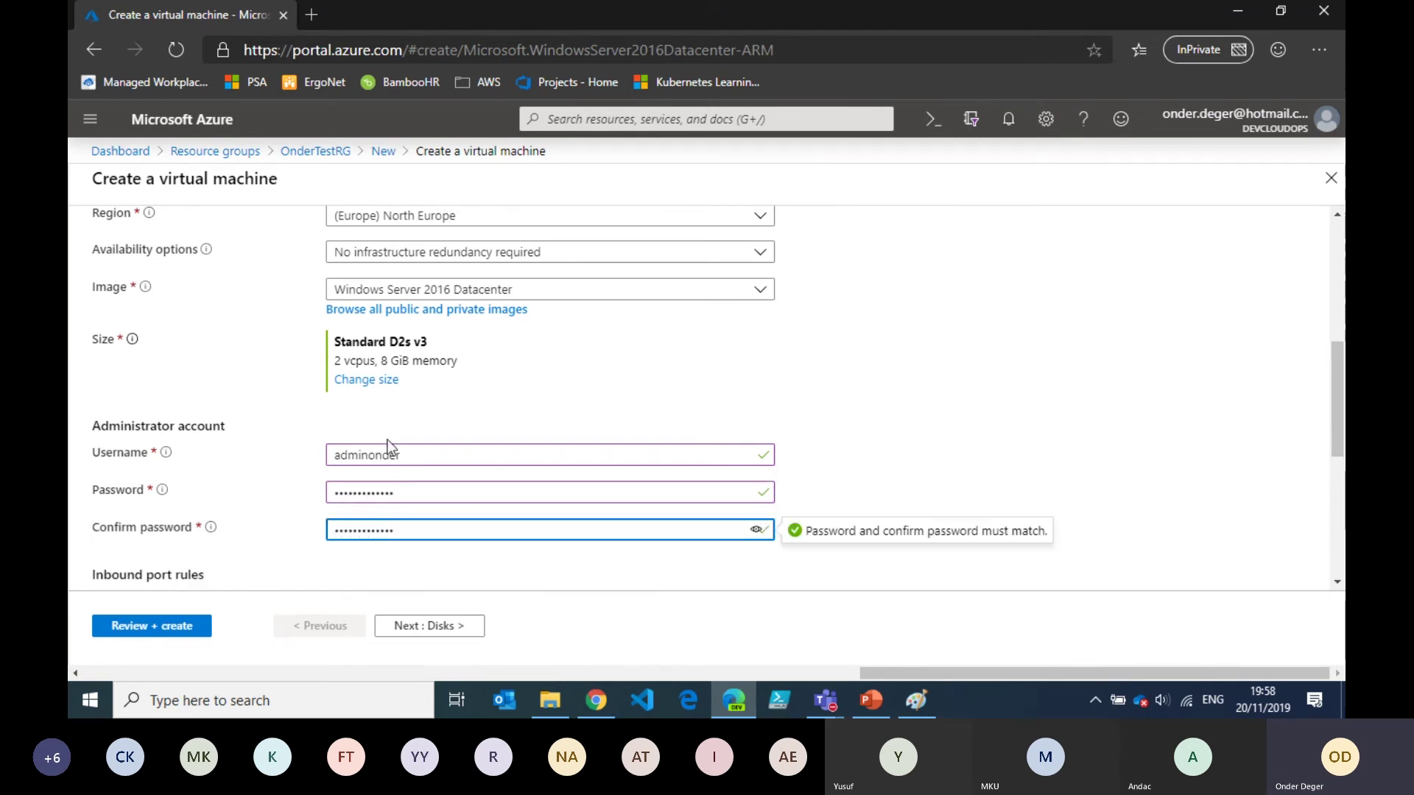
Move past Disks to Networking and create a new virtual network, OnderTestRG-vnet at 10.0.0.0/24.
scroll(384, 438, "down", 4)
scroll(396, 483, "down", 1)
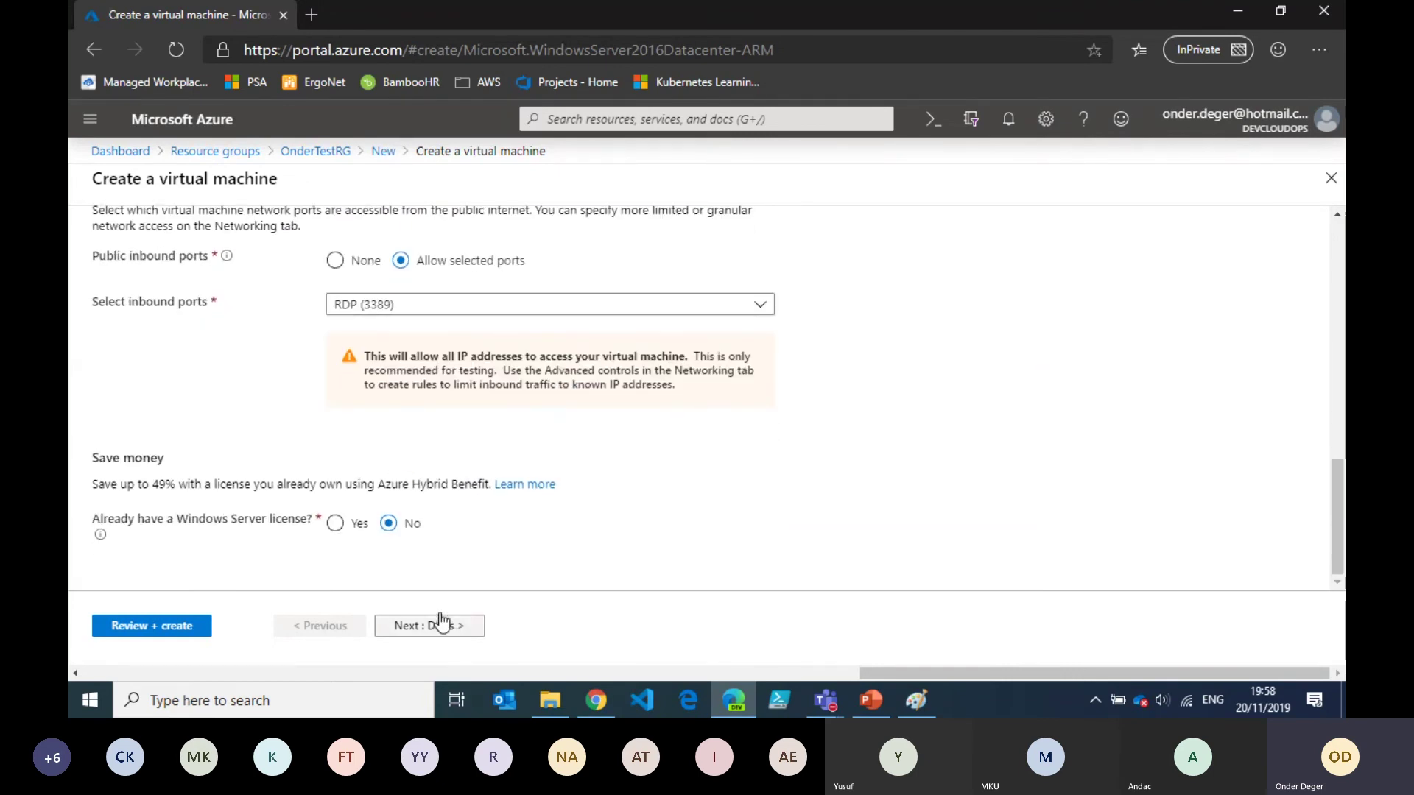
left_click(441, 626)
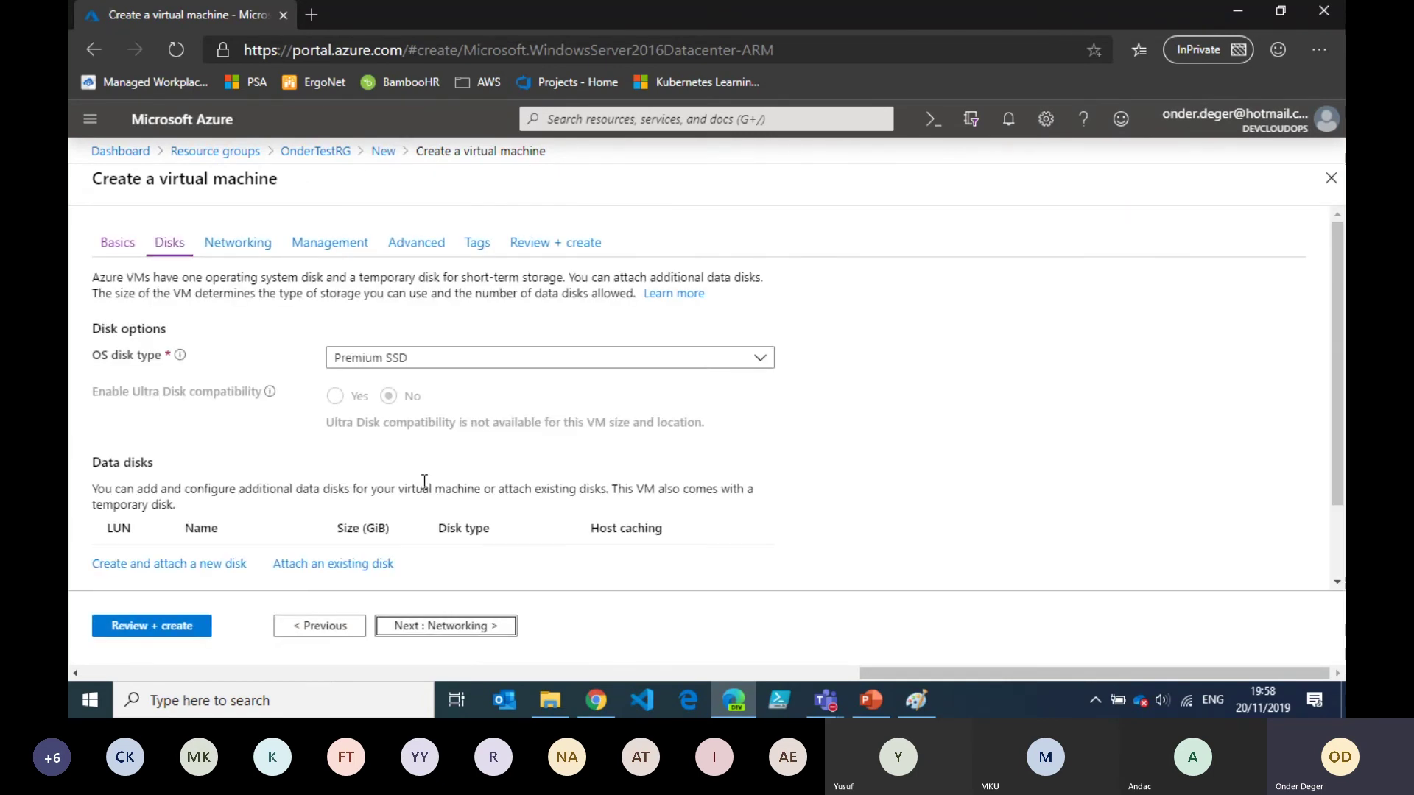
left_click(461, 627)
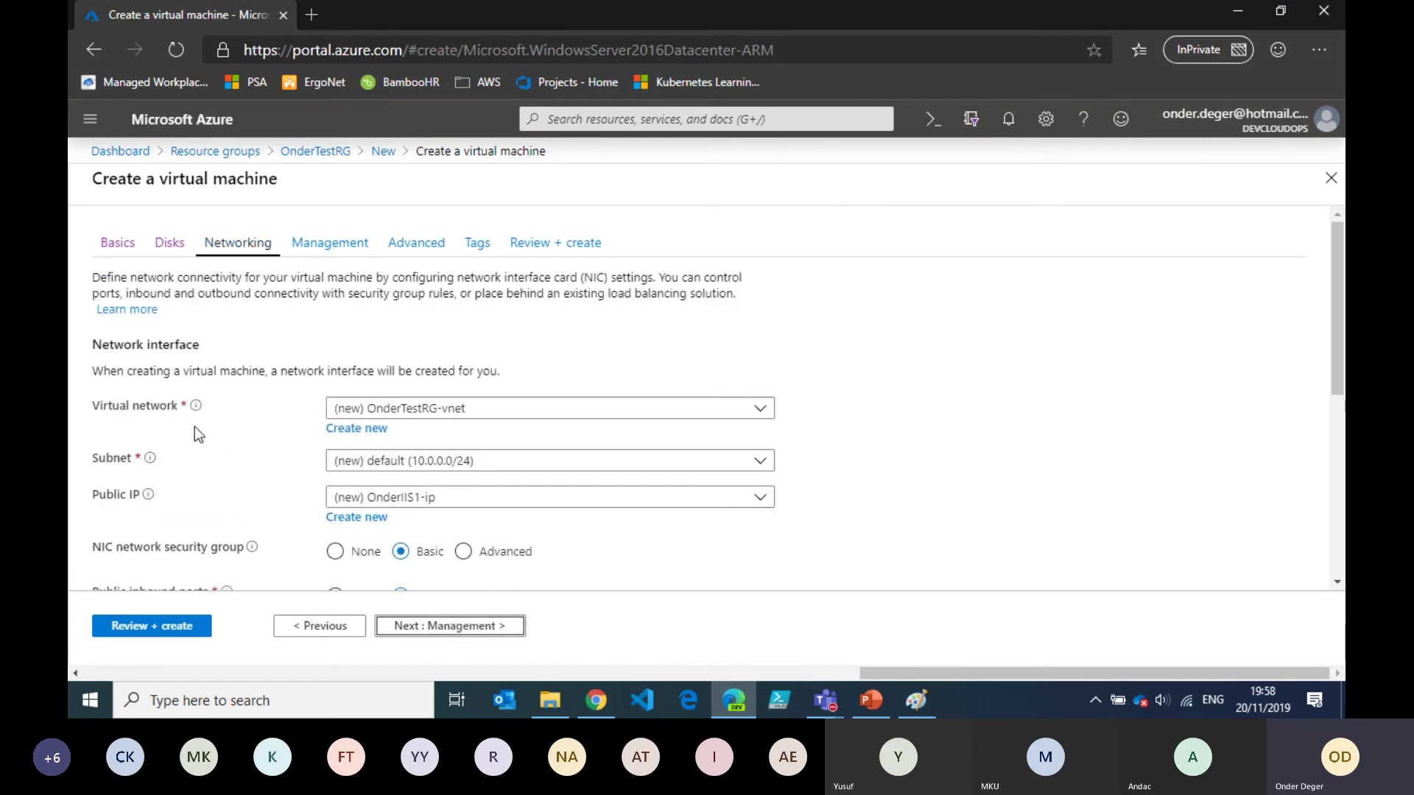
scroll(195, 426, "down", 1)
left_click(356, 370)
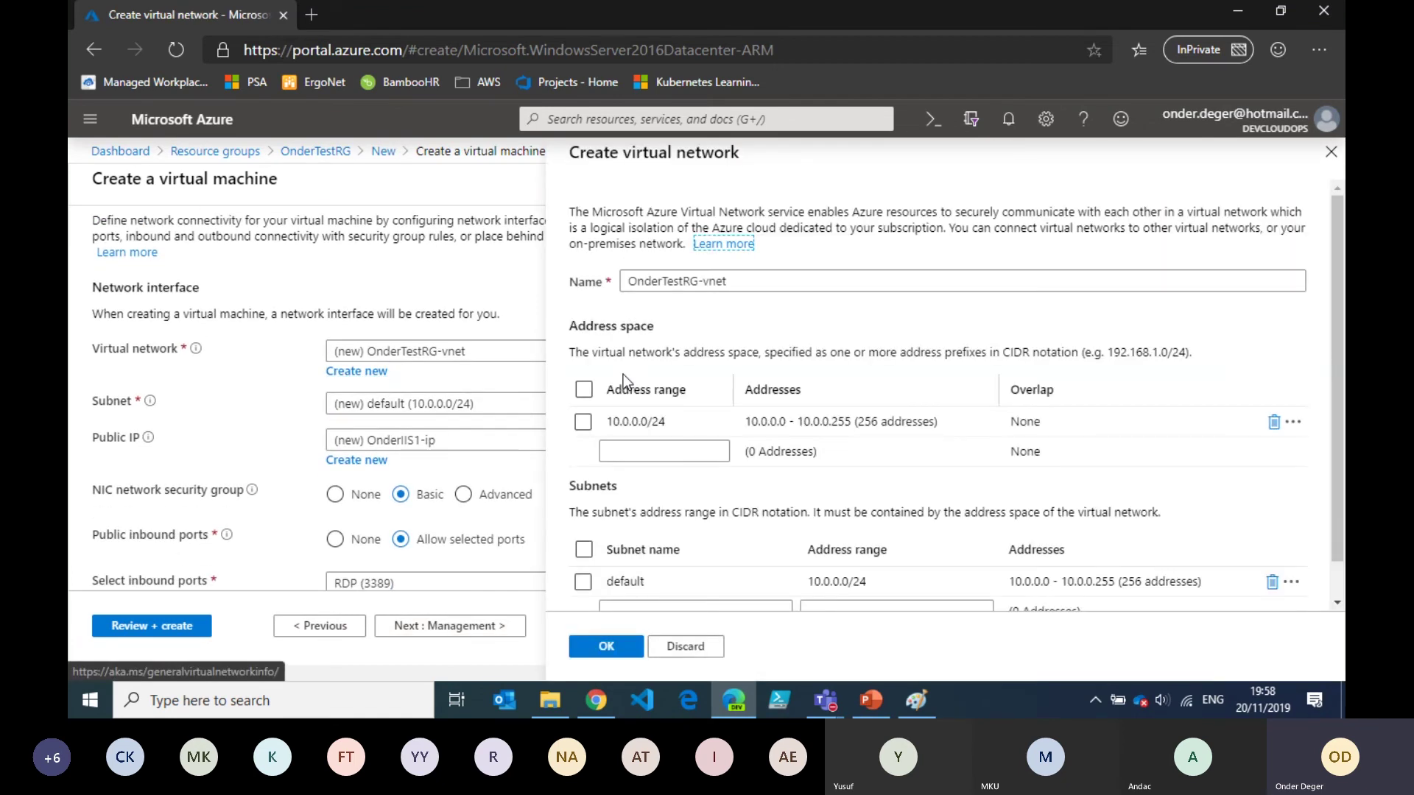
Remove the default address range and subnet, and rename the network to OnderTest-vnet.
left_click(1273, 422)
left_click(1272, 549)
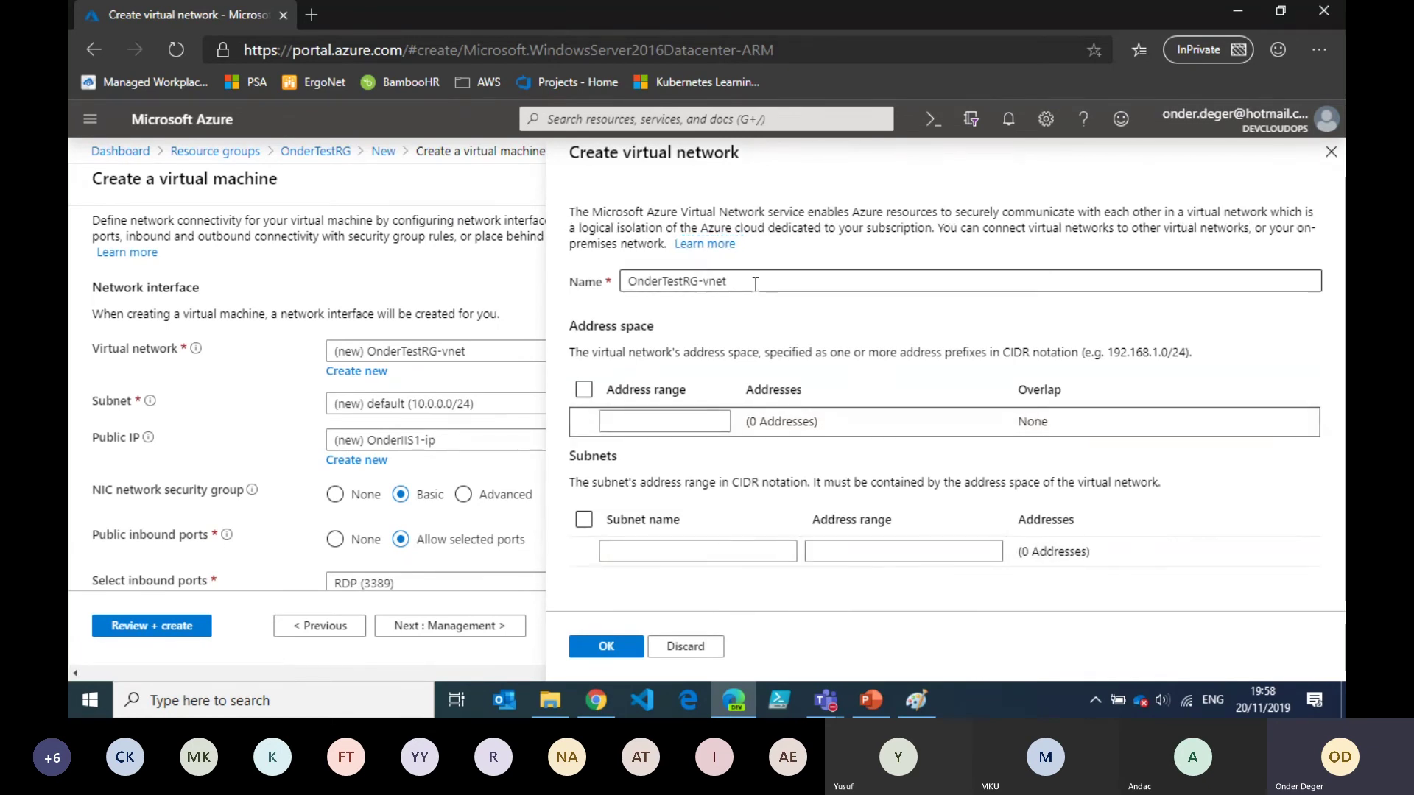
left_click(702, 281)
key("BackSpace")
key("BackSpace")
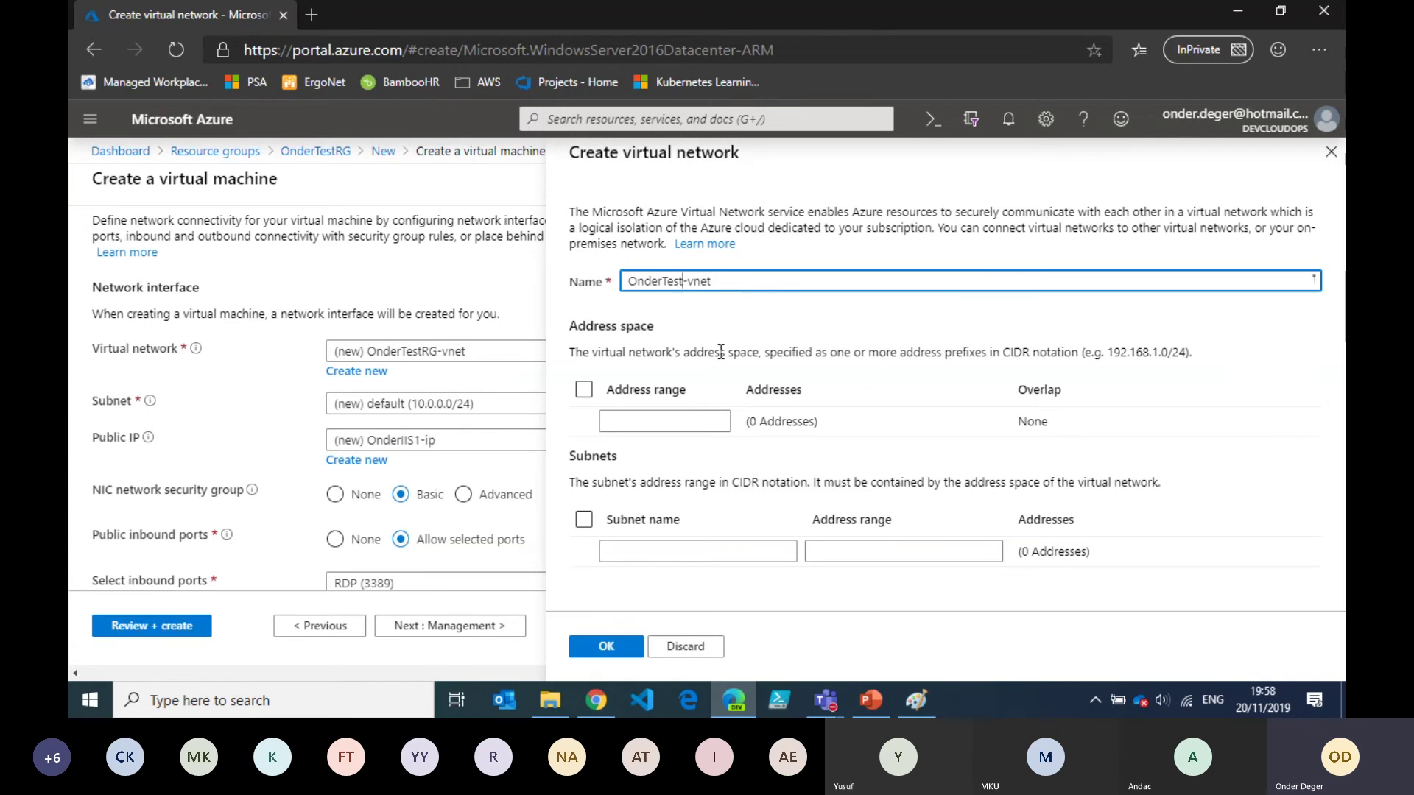
Set address space 192.168.20.0/24, add an Internal subnet with the same range, and confirm.
left_click(685, 421)
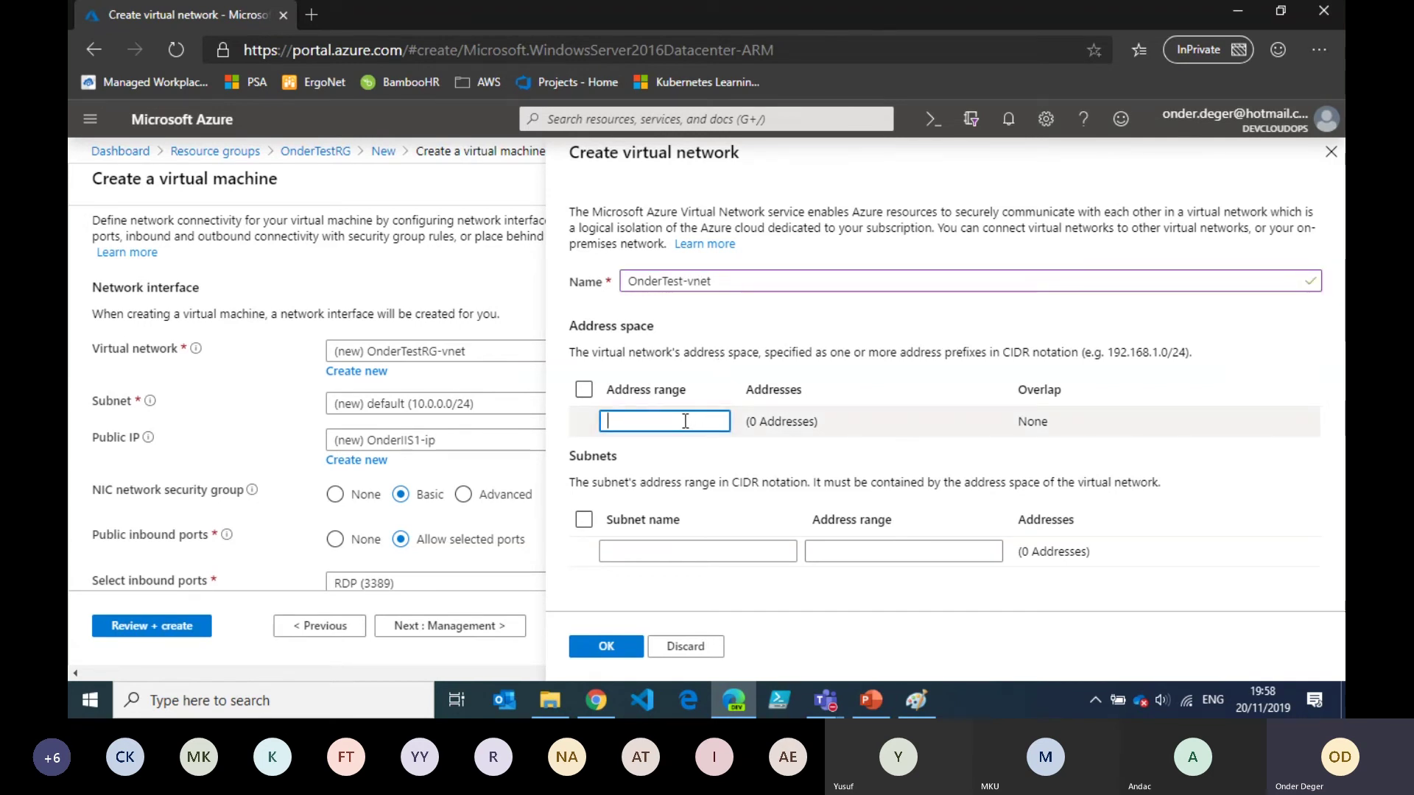
type("198")
type("2.")
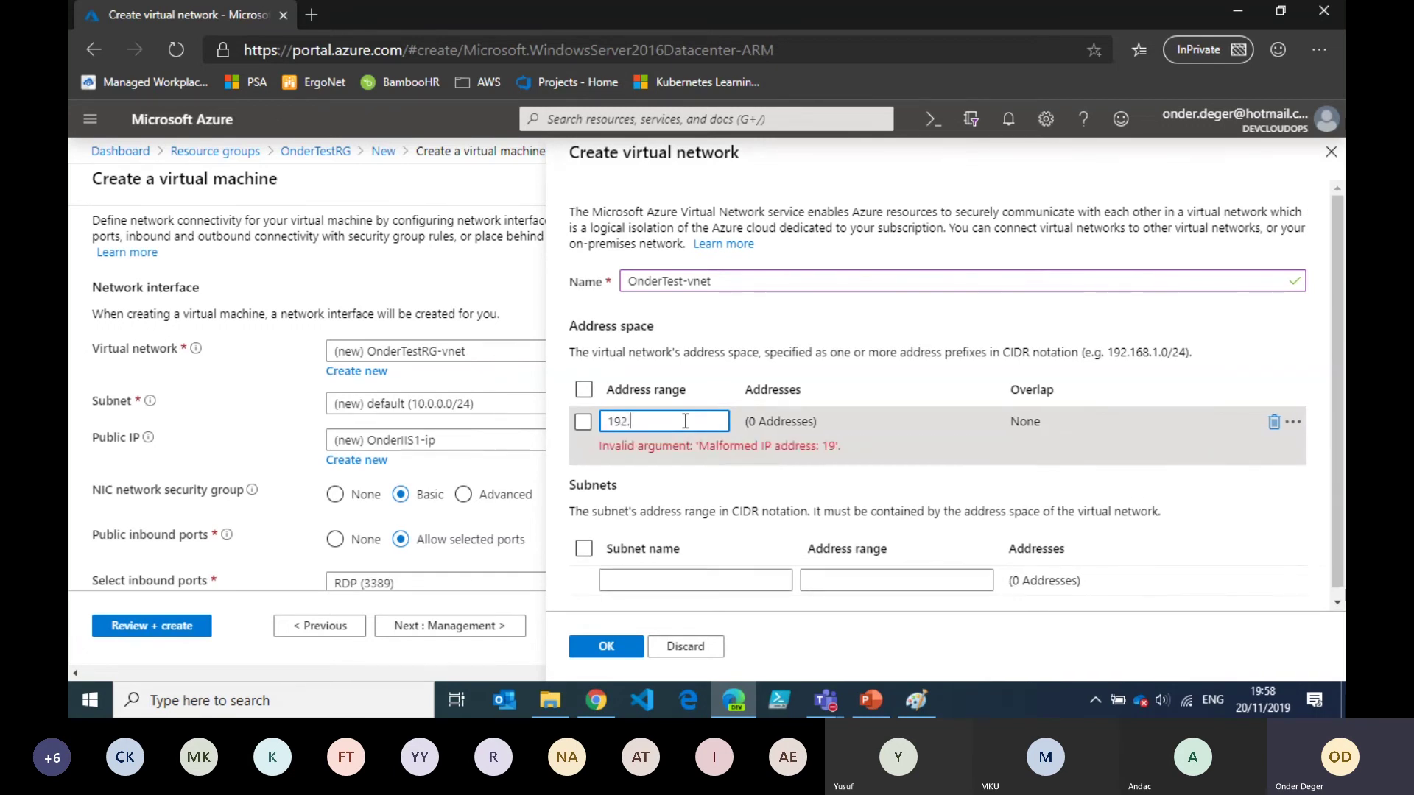
type("168.20.0")
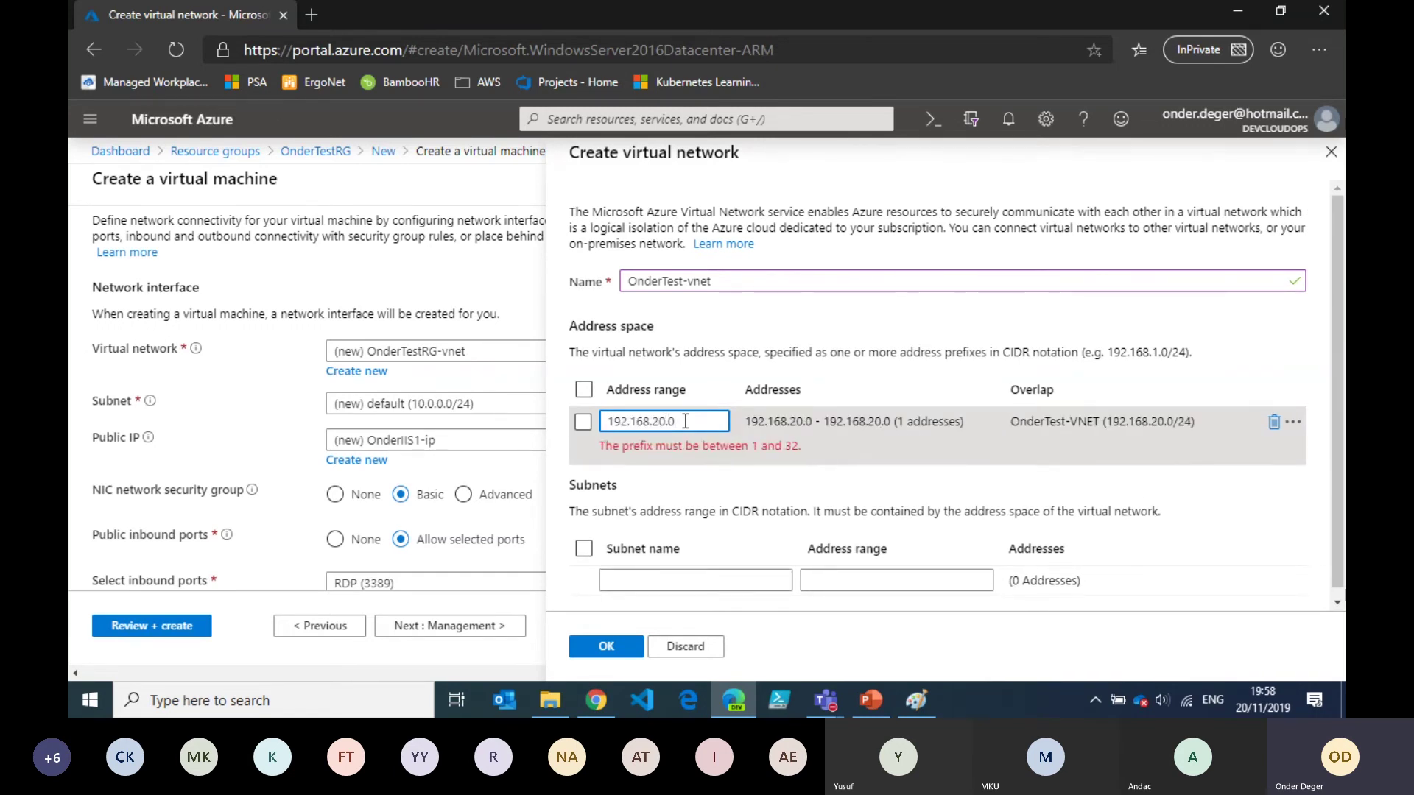
type("/214")
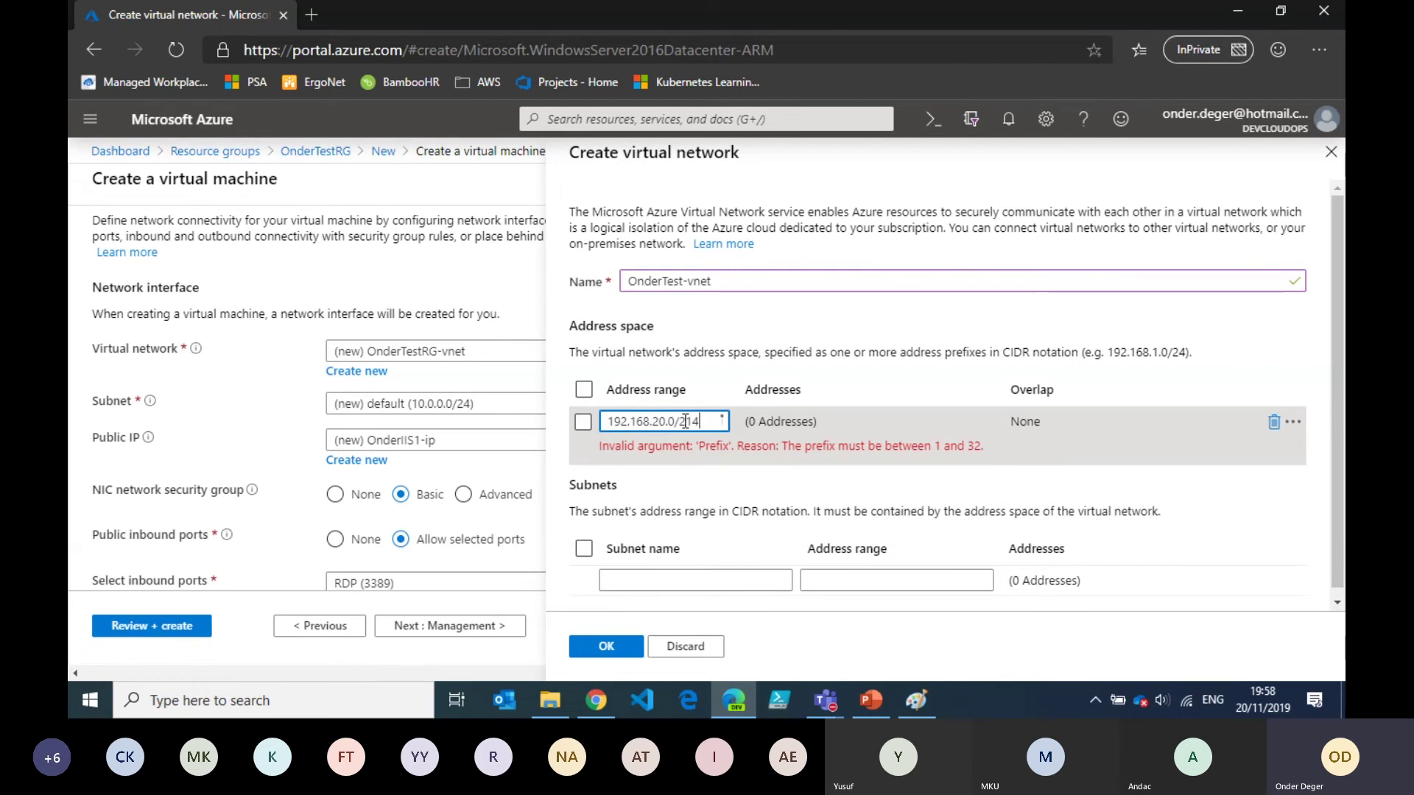
left_click(696, 421)
key("BackSpace")
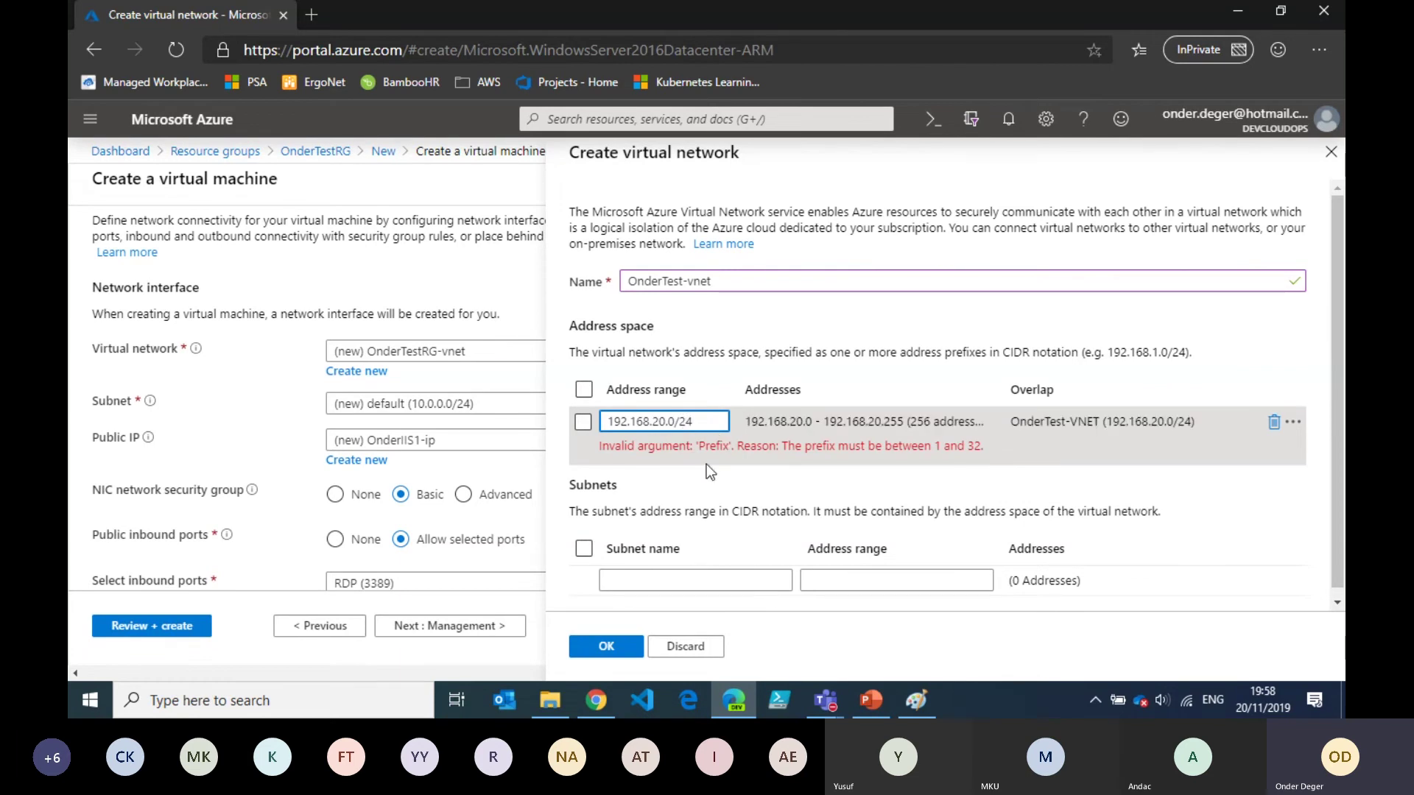
key("ctrl+a")
key("ctrl+c")
left_click(702, 580)
key("Tab")
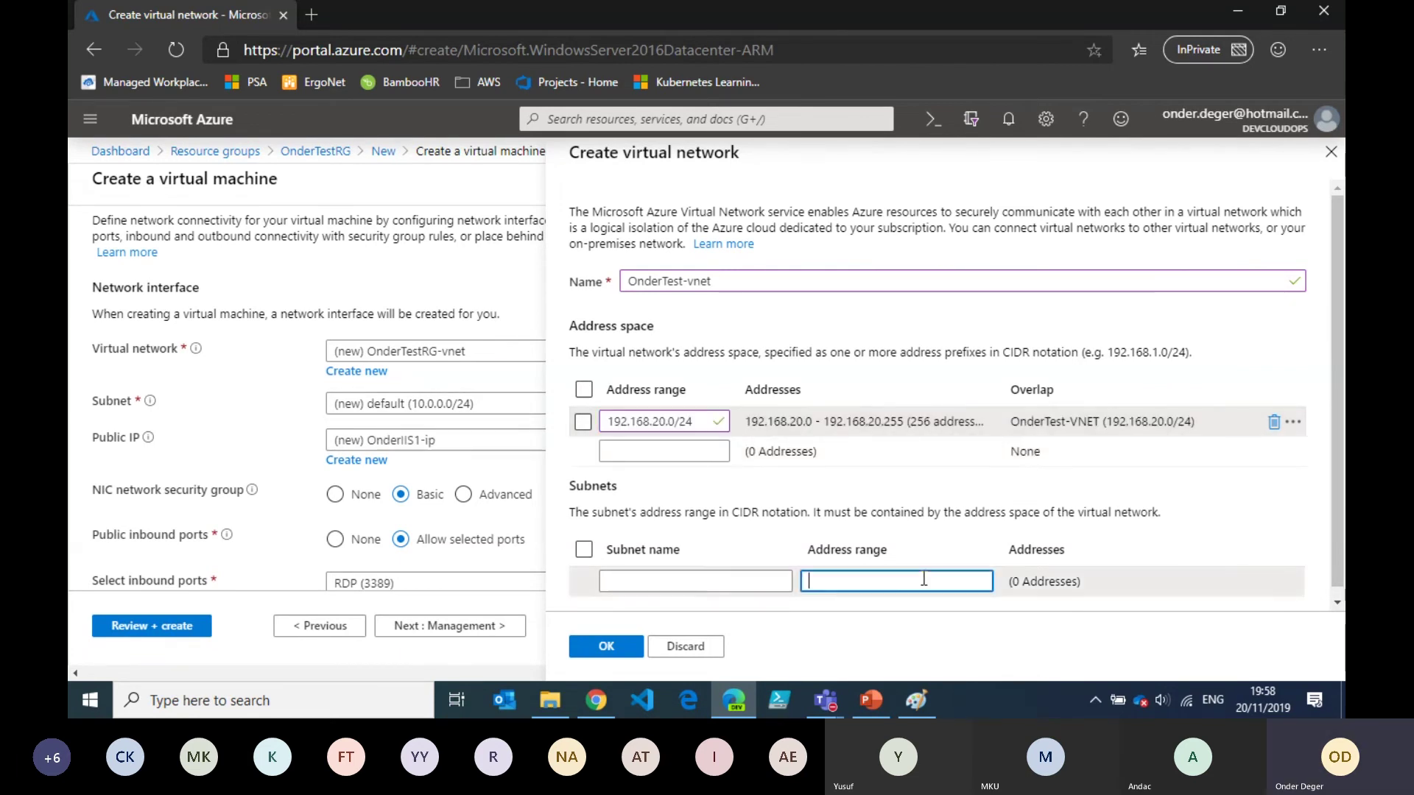
key("ctrl+v")
left_click(702, 578)
type("In")
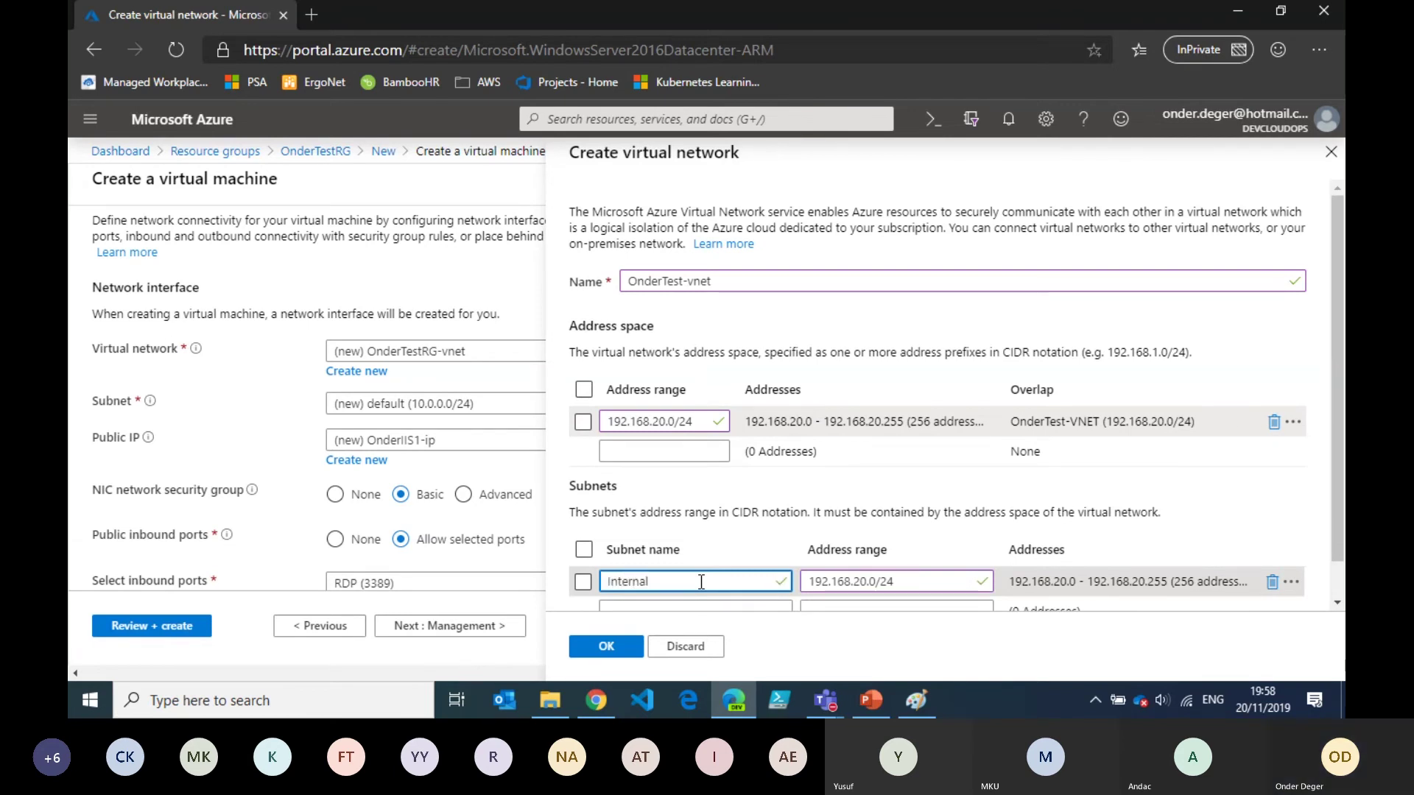
left_click(606, 646)
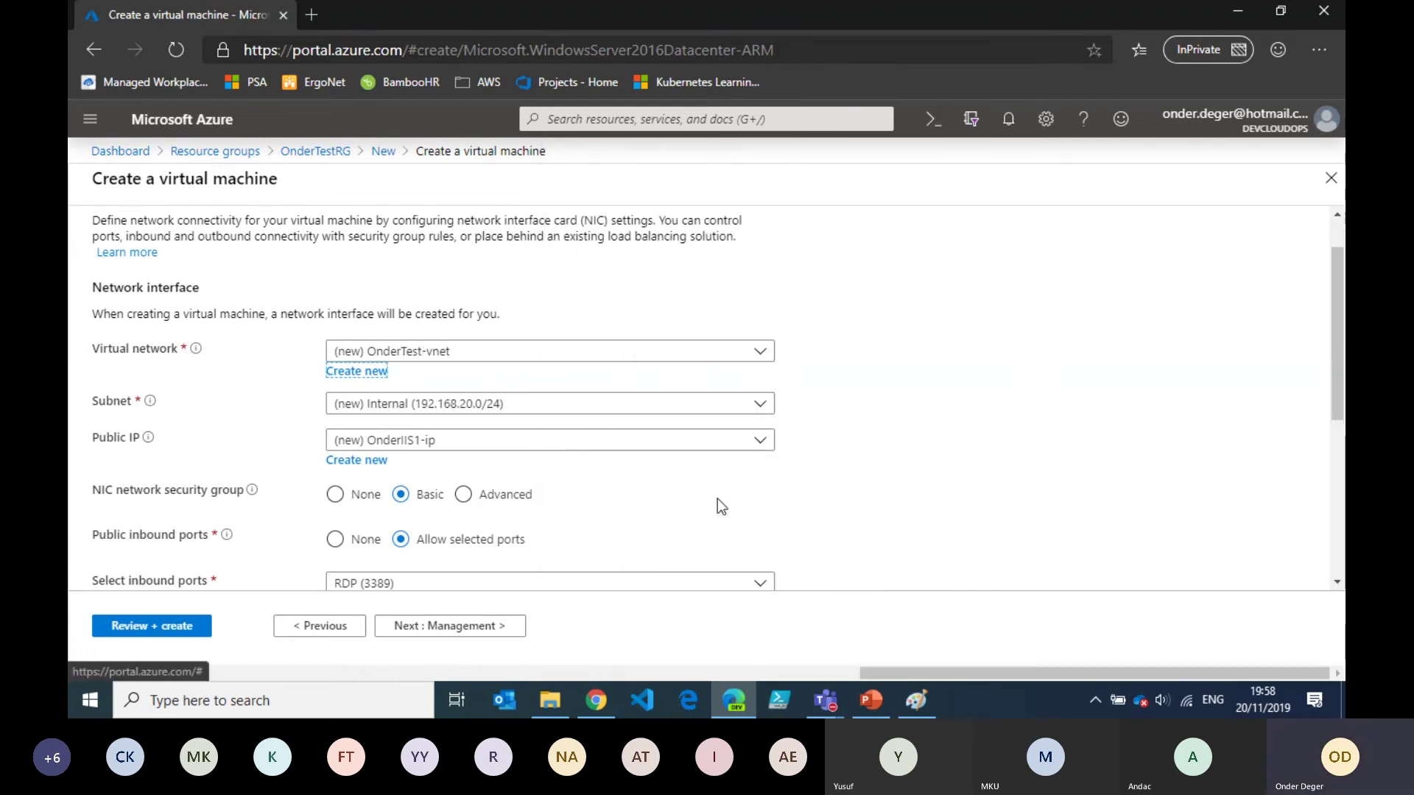
Advance OnderIIS1 through Management, Advanced and Tags to Review + create, then create it.
scroll(613, 492, "down", 1)
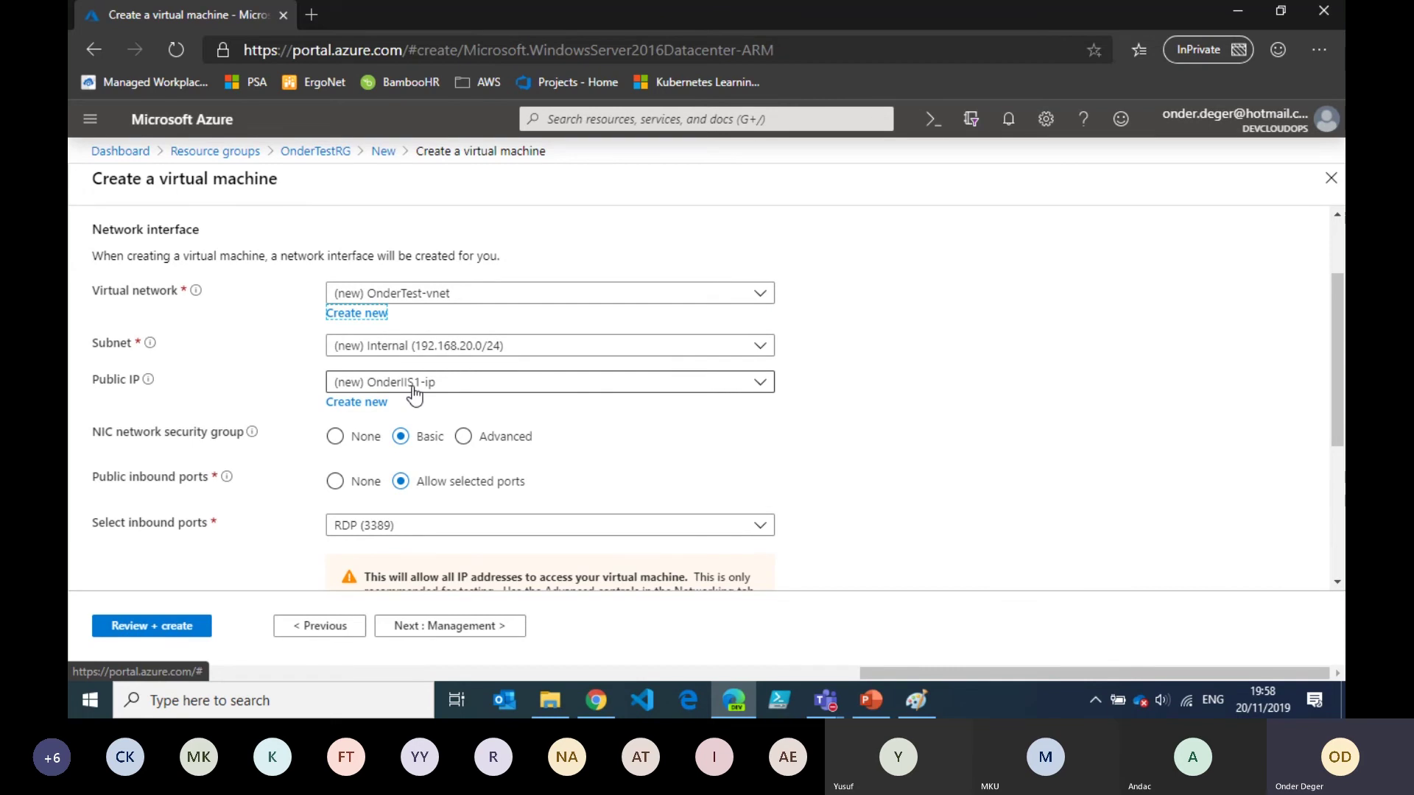
left_click(370, 439)
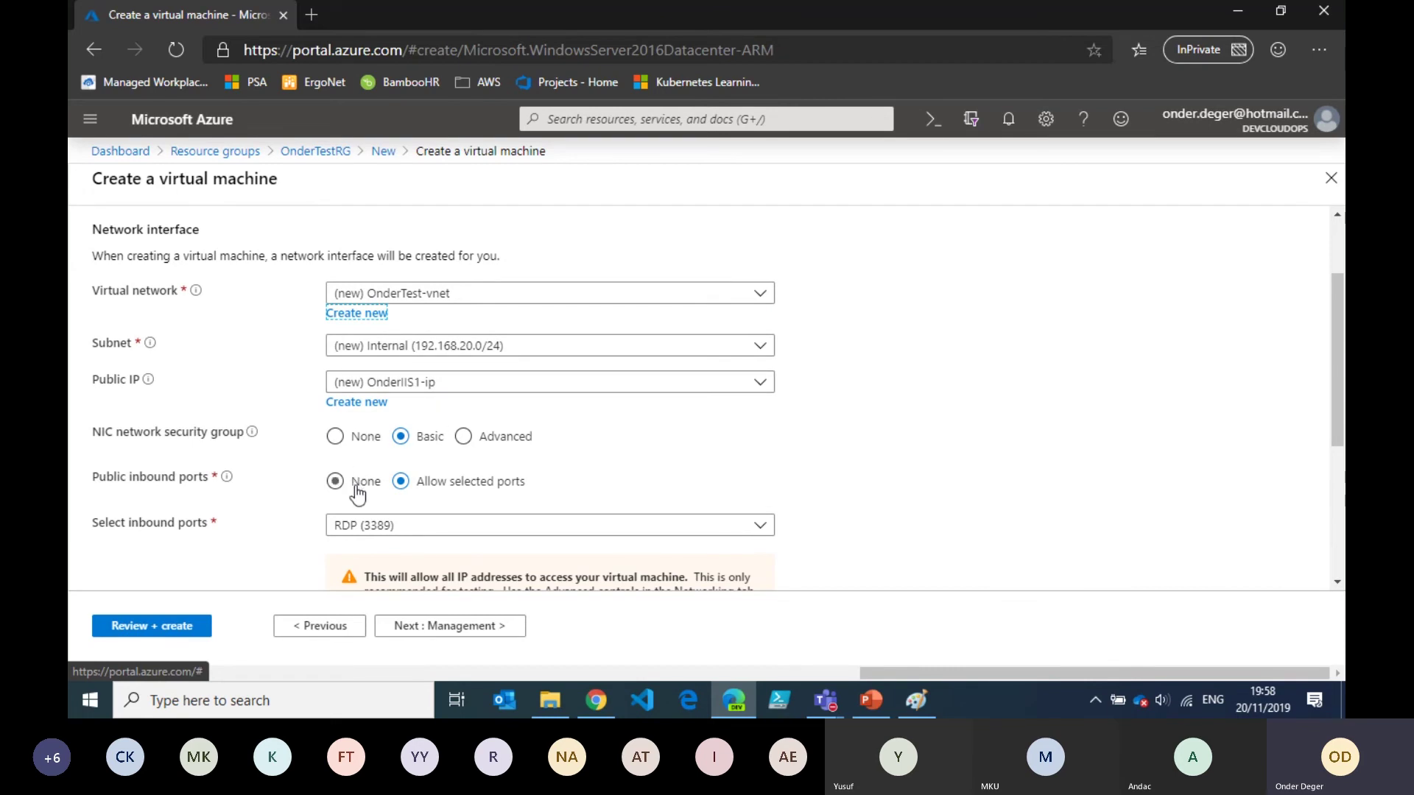
scroll(352, 504, "down", 3)
scroll(351, 505, "down", 3)
left_click(467, 625)
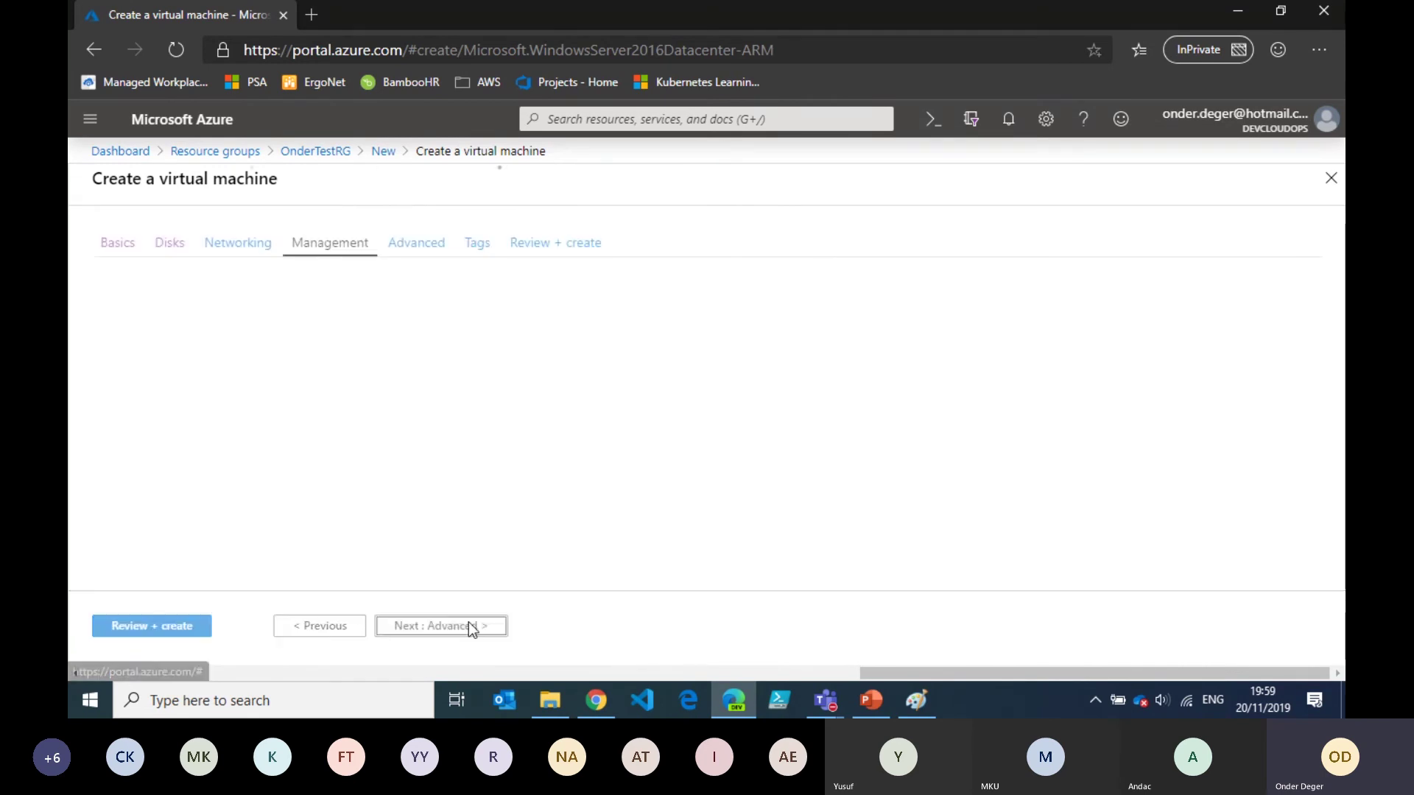
left_click(441, 627)
left_click(438, 627)
left_click(432, 627)
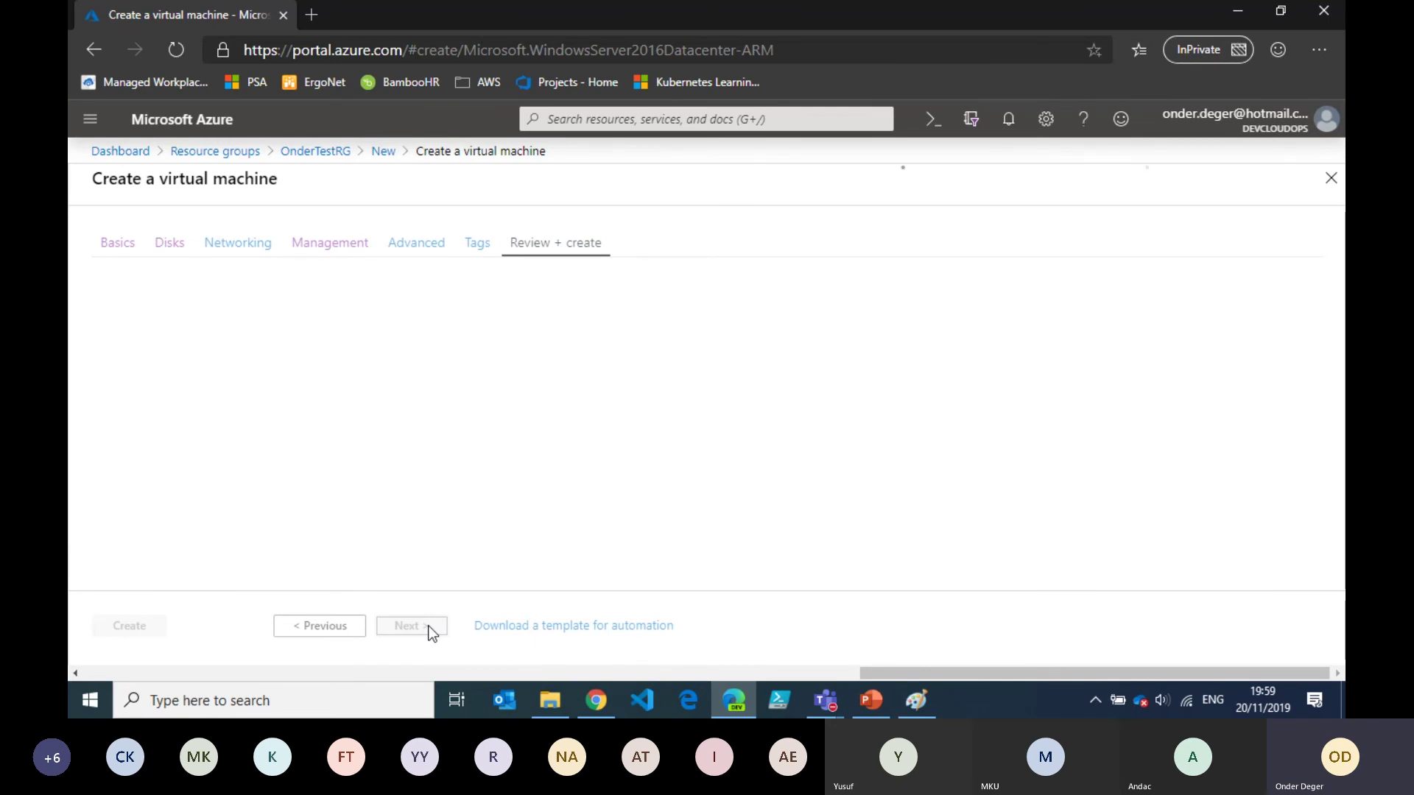
scroll(324, 422, "down", 4)
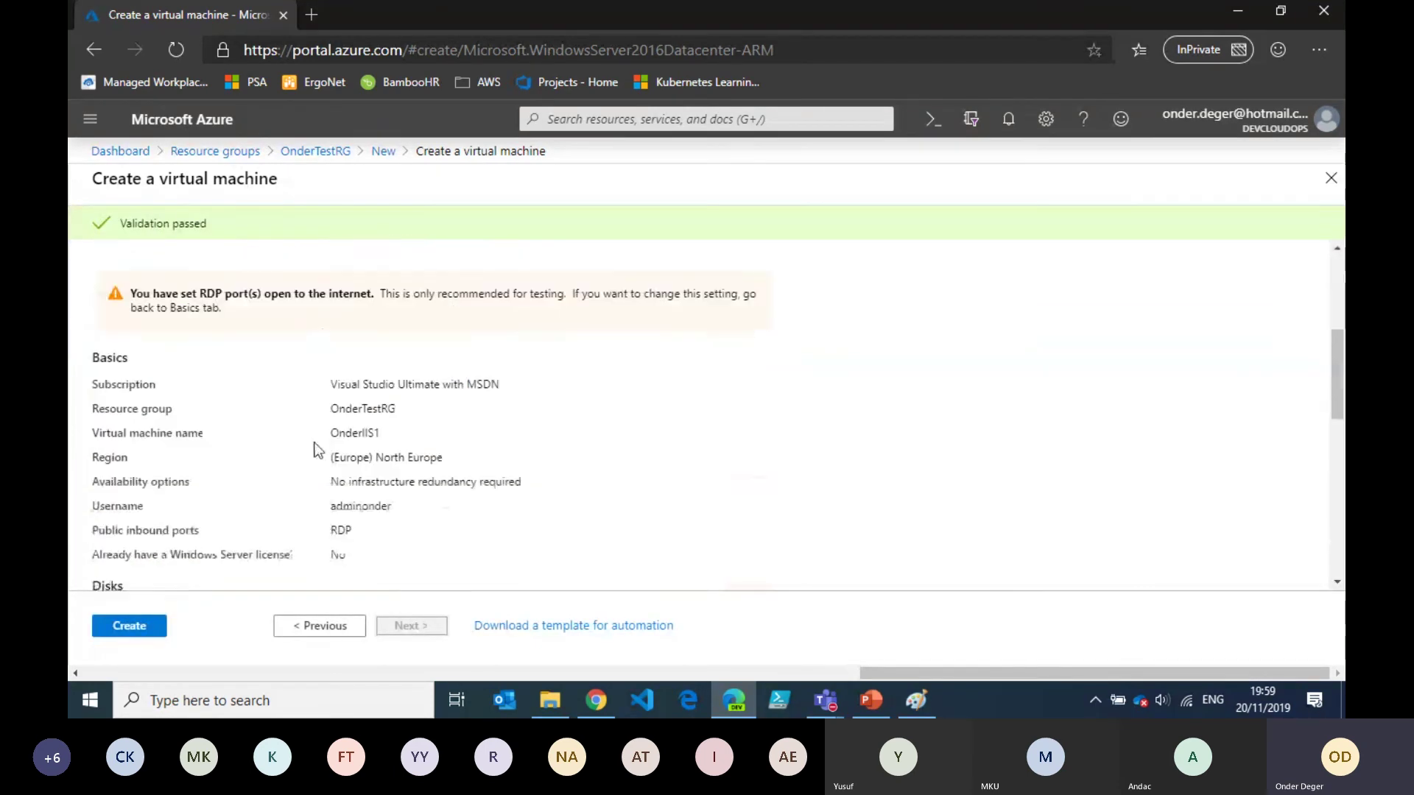
left_click(103, 632)
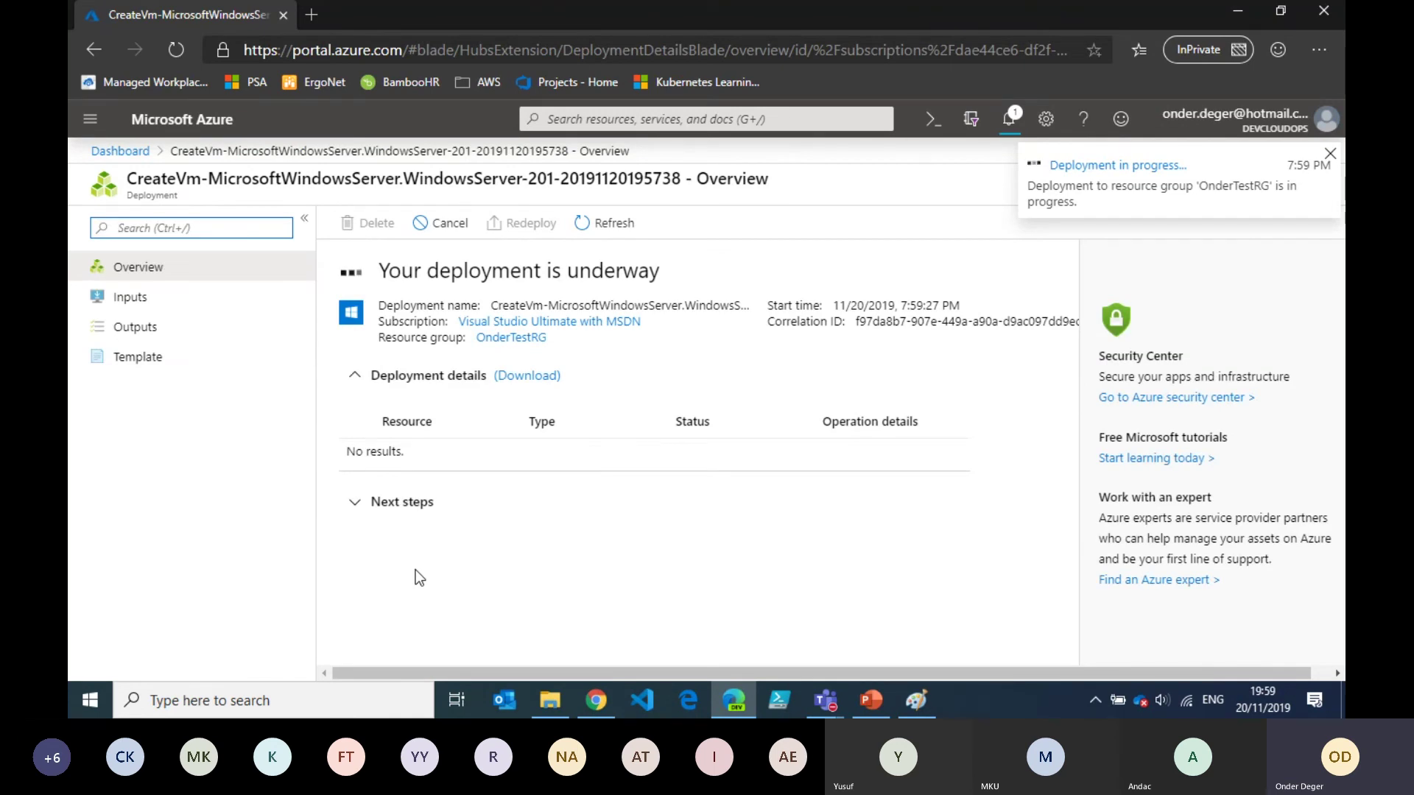
Go from the deployment to the OnderTestRG resource group and choose + Add.
left_click(368, 502)
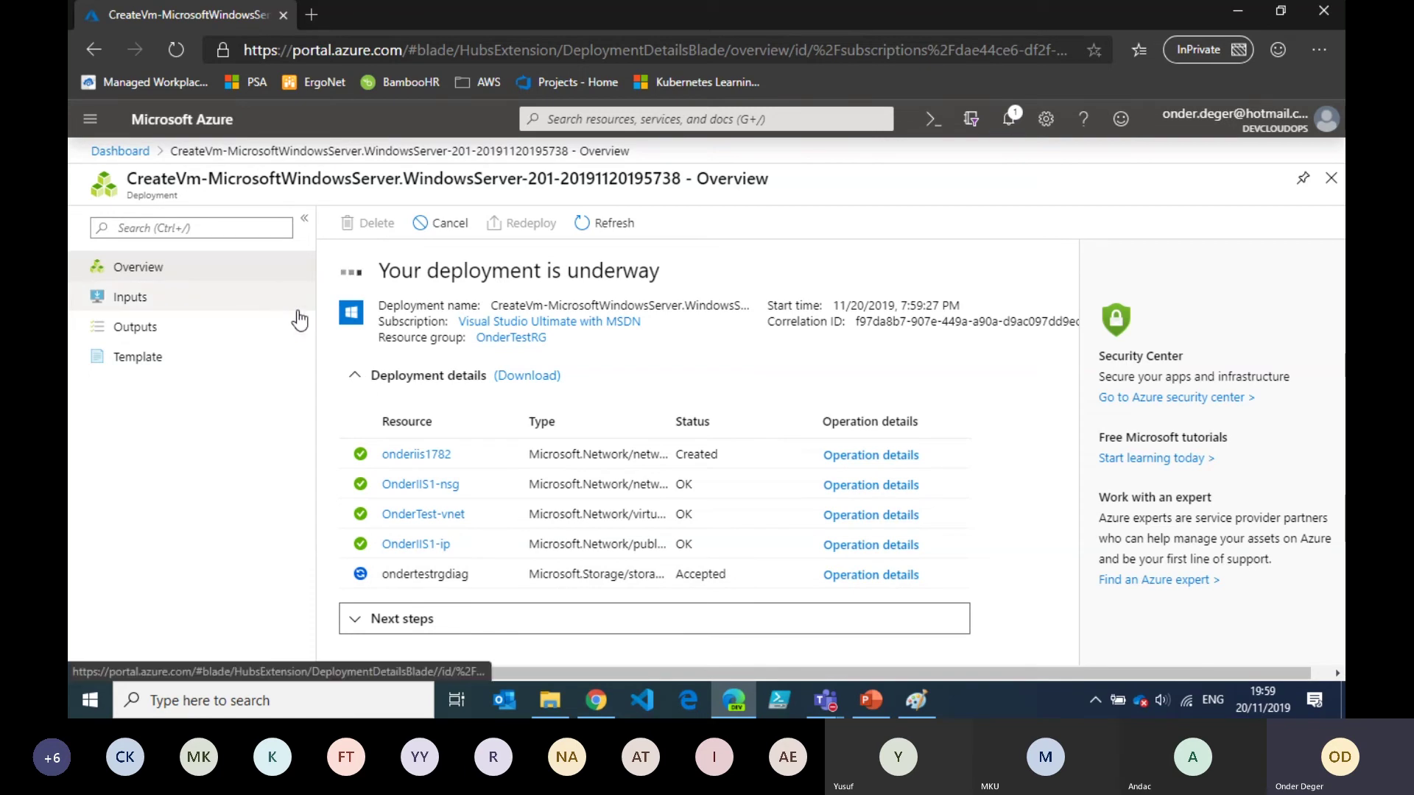
left_click(89, 119)
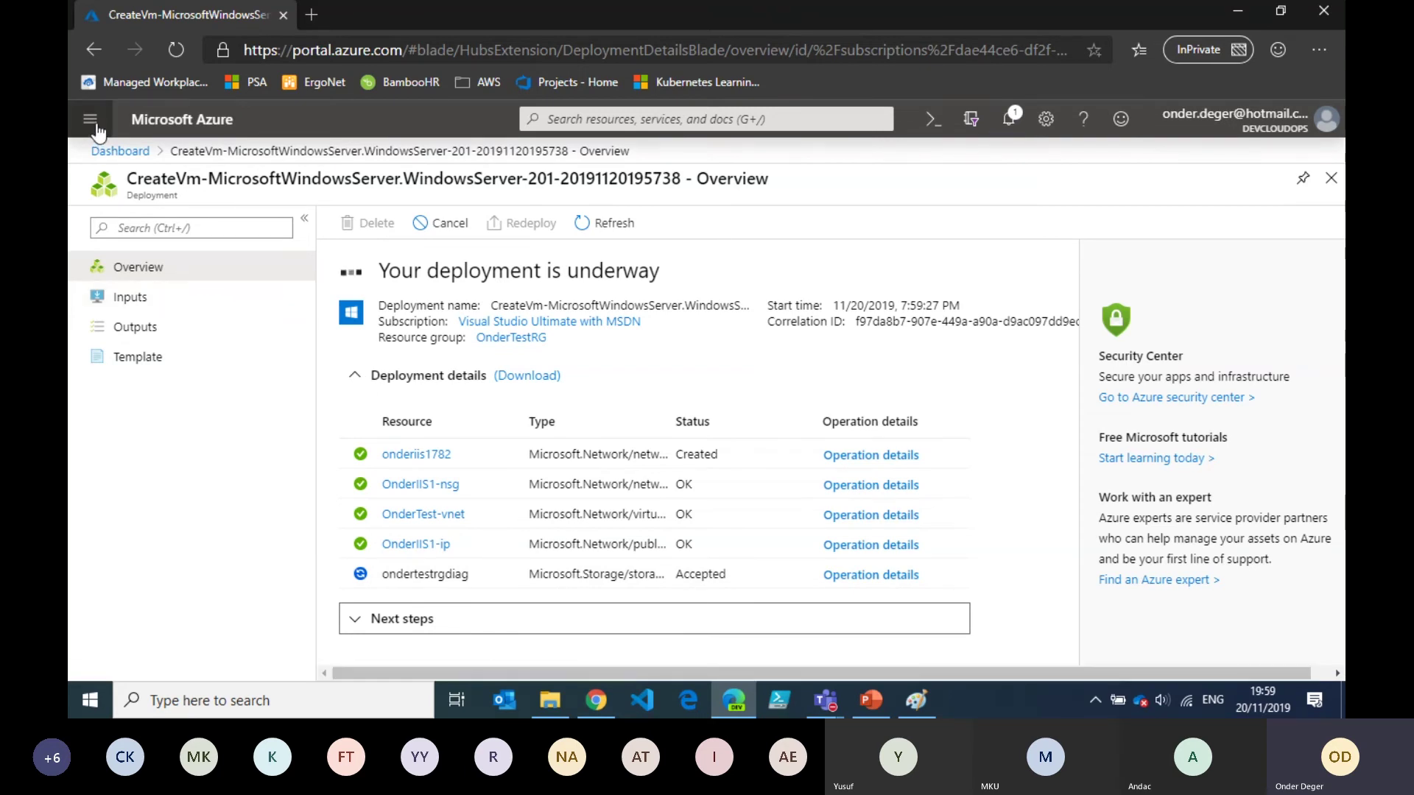
left_click(151, 336)
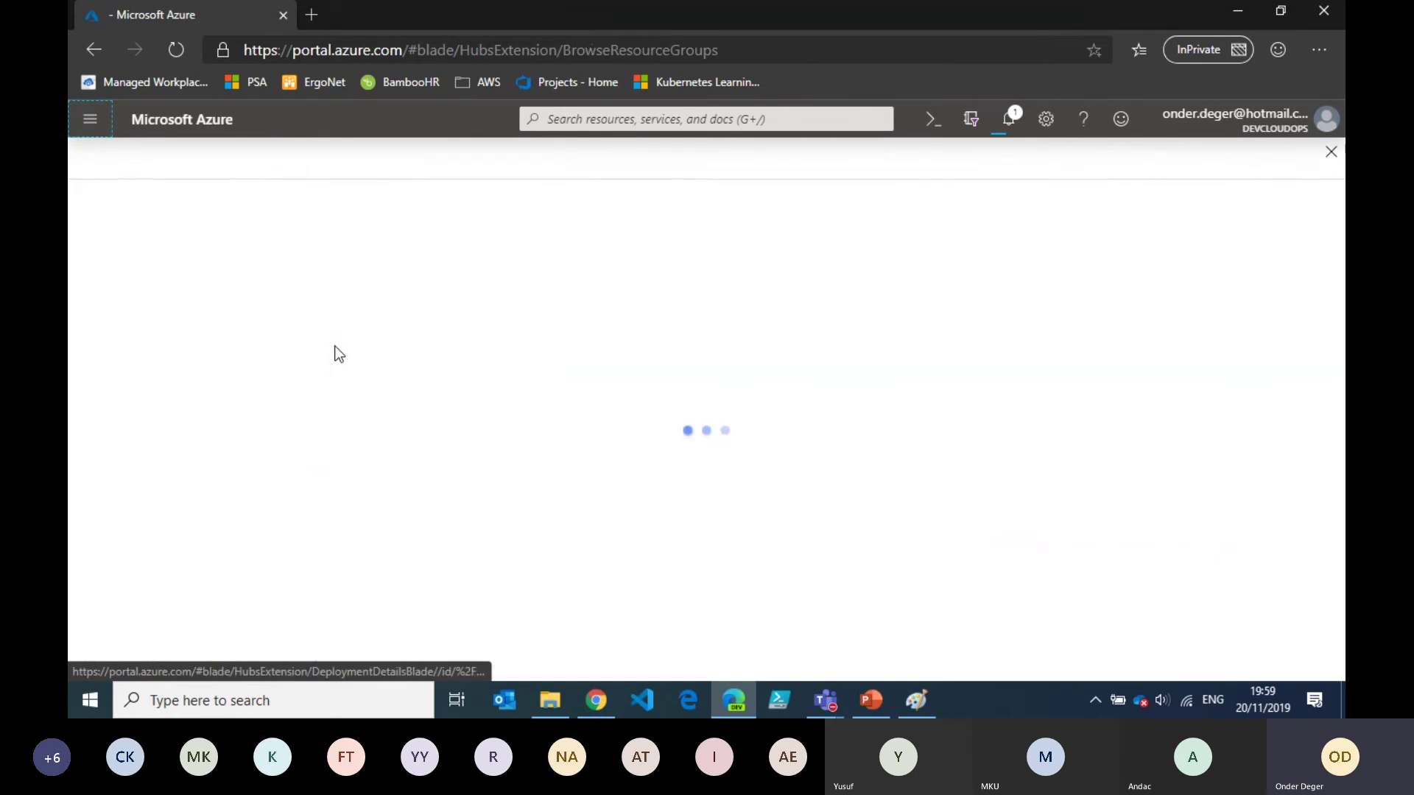
left_click(199, 422)
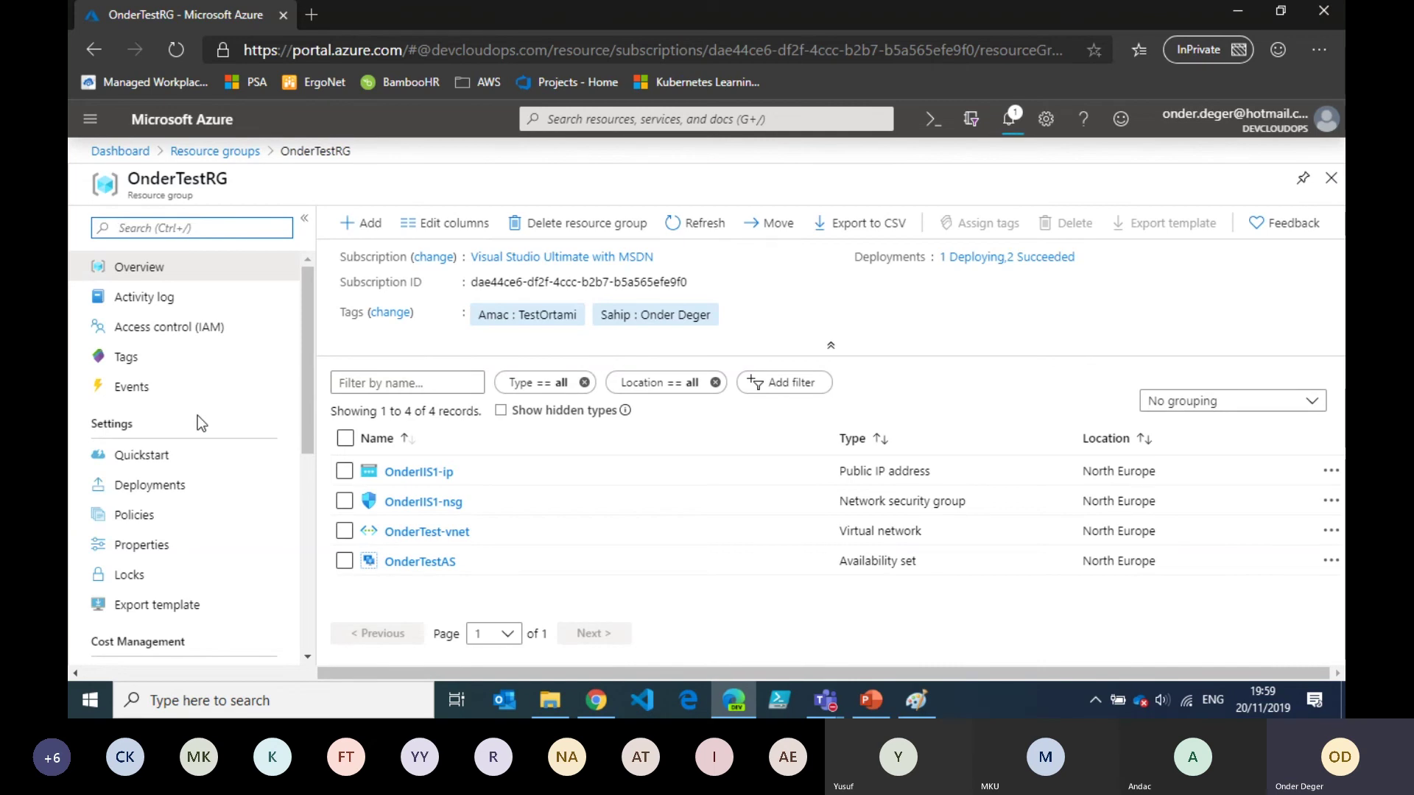
left_click(363, 223)
Start a Windows Server 2016 Datacenter VM named OnderIIS2.
left_click(462, 306)
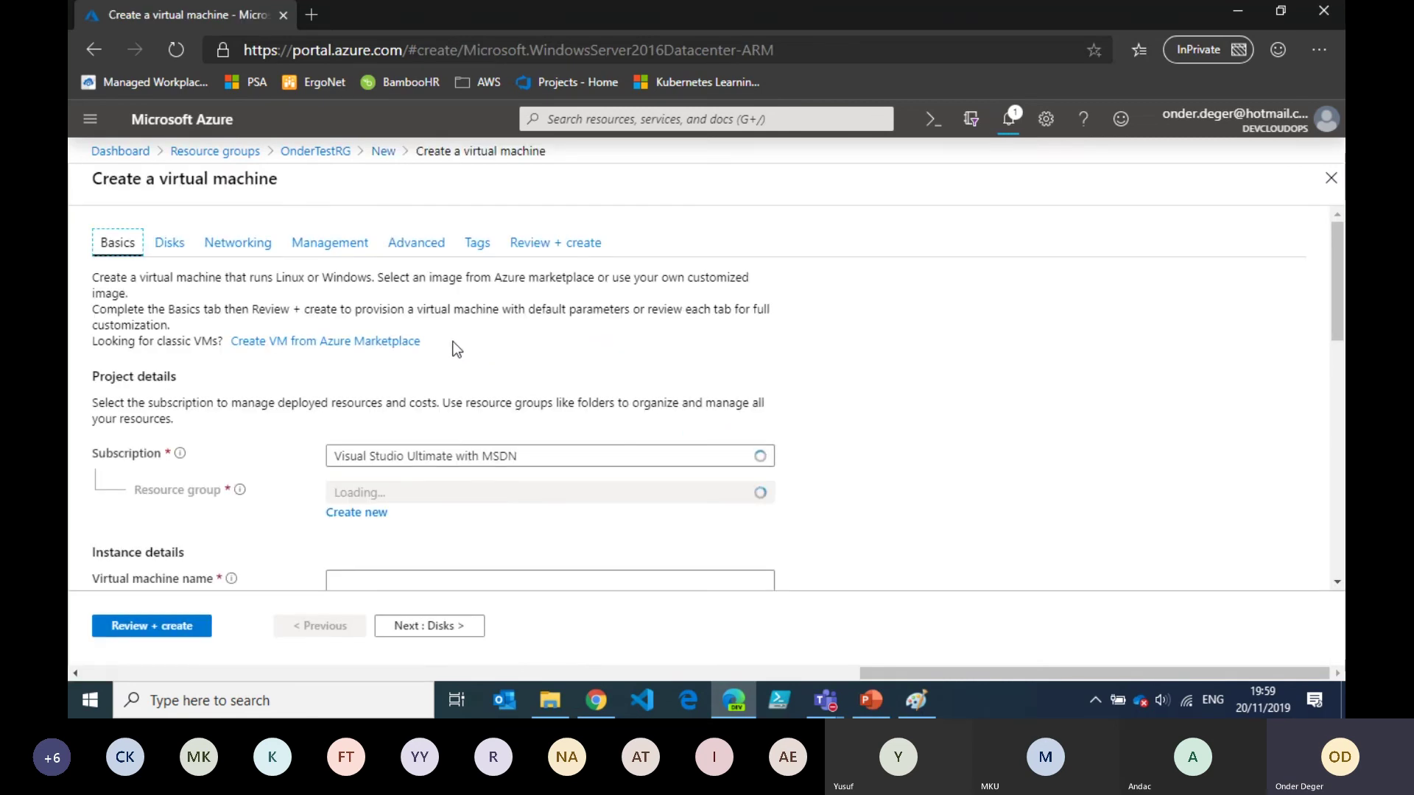
scroll(467, 391, "down", 2)
left_click(500, 464)
type("OnderIIS")
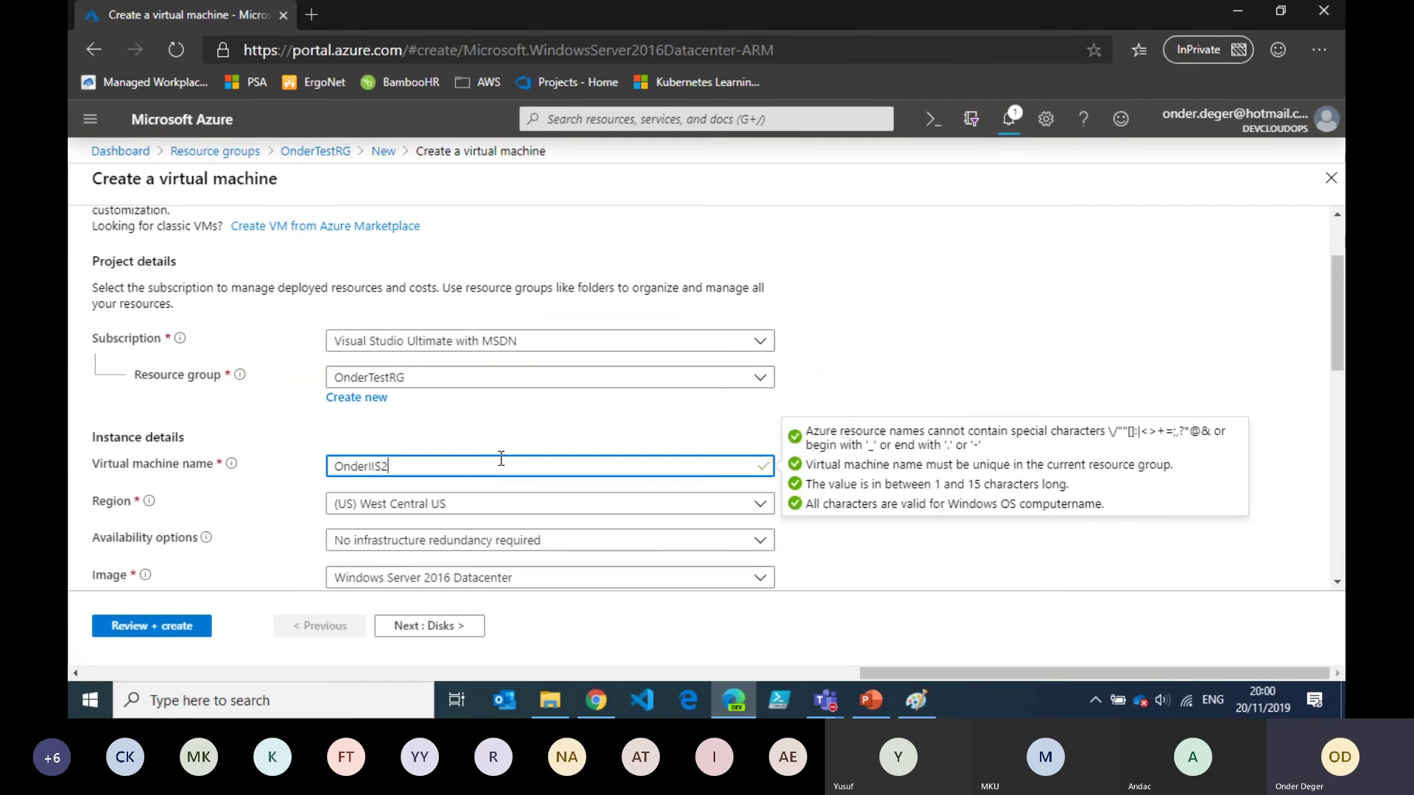
type("2")
Set availability options to Availability set, finding no sets offered in the current region.
scroll(500, 459, "down", 1)
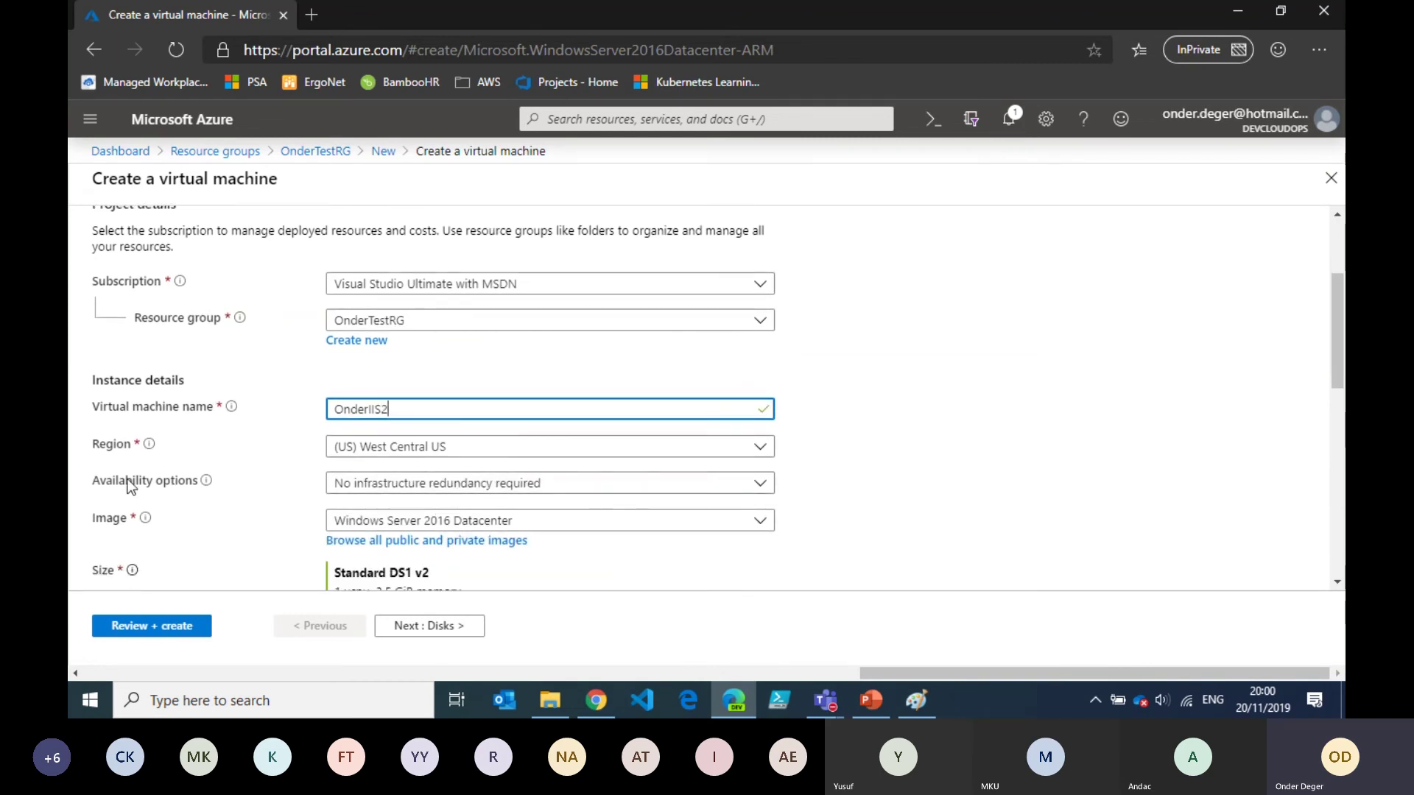
left_click(442, 483)
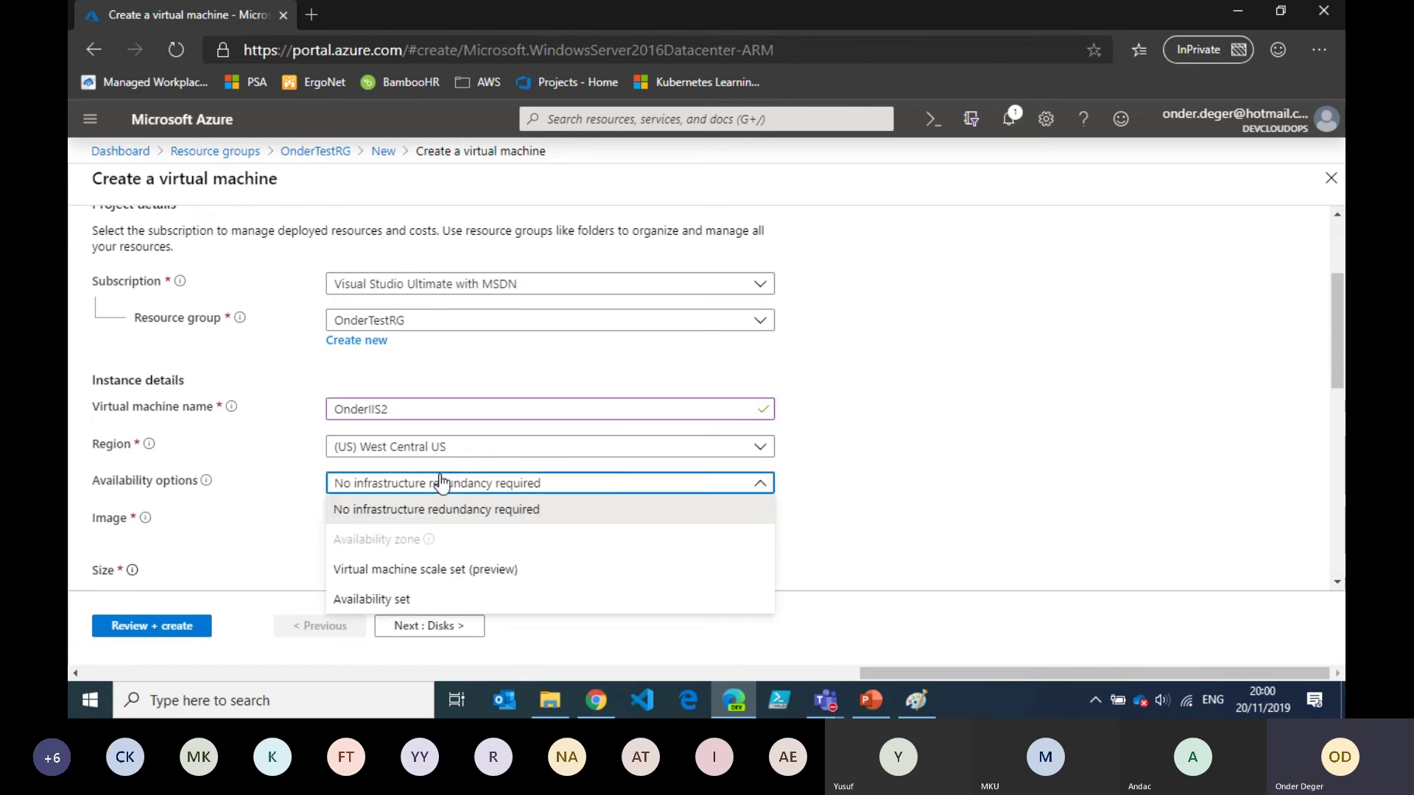
left_click(361, 606)
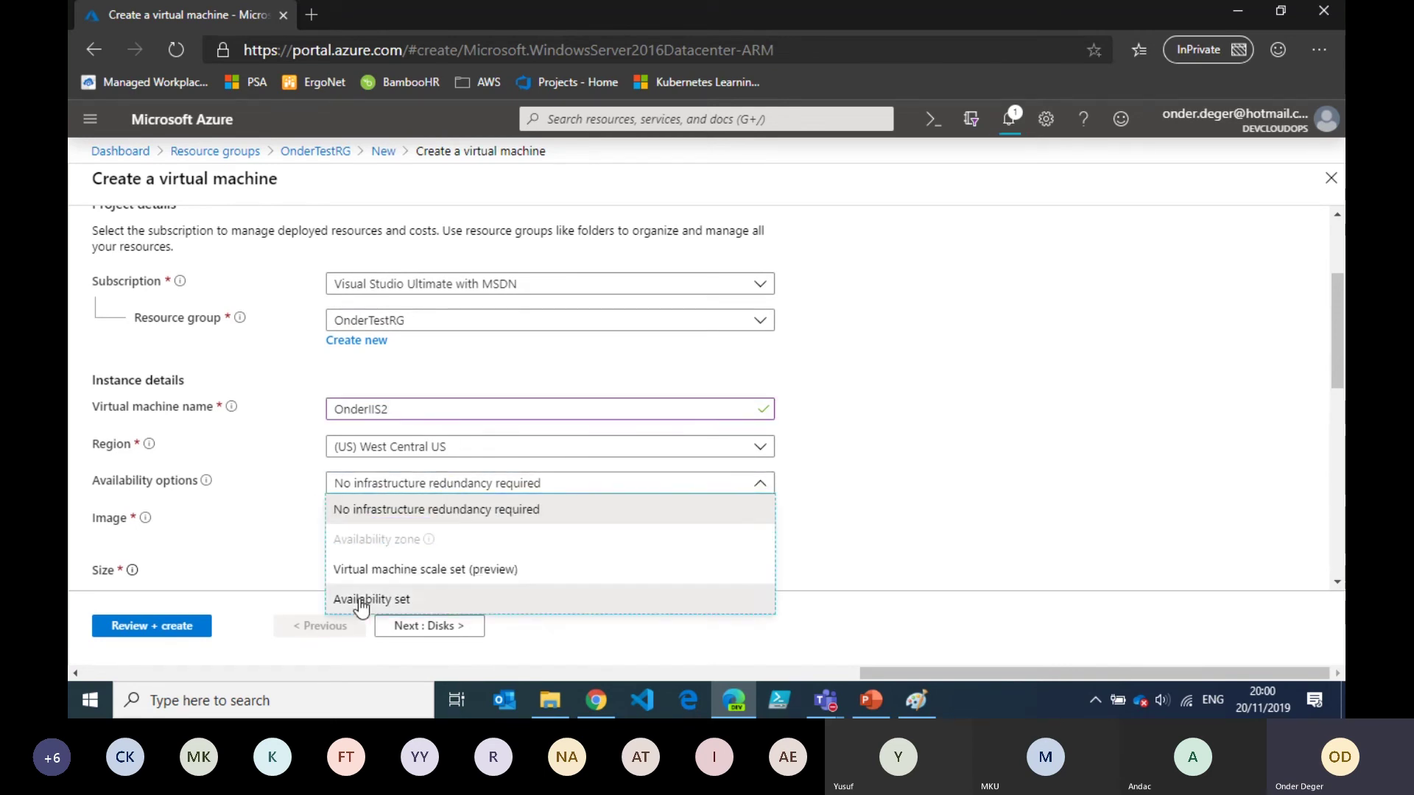
scroll(939, 468, "down", 1)
left_click(524, 464)
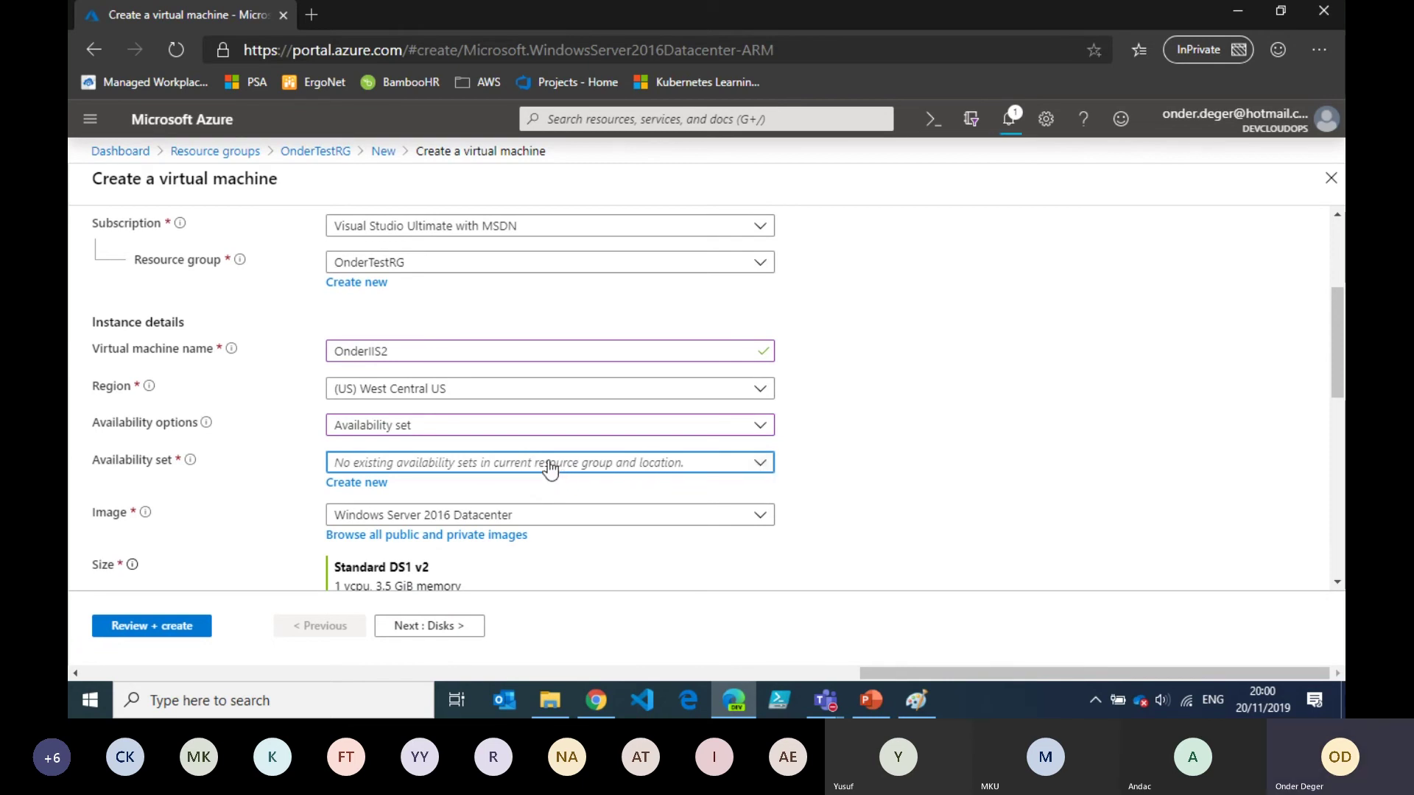
left_click(760, 462)
left_click(476, 492)
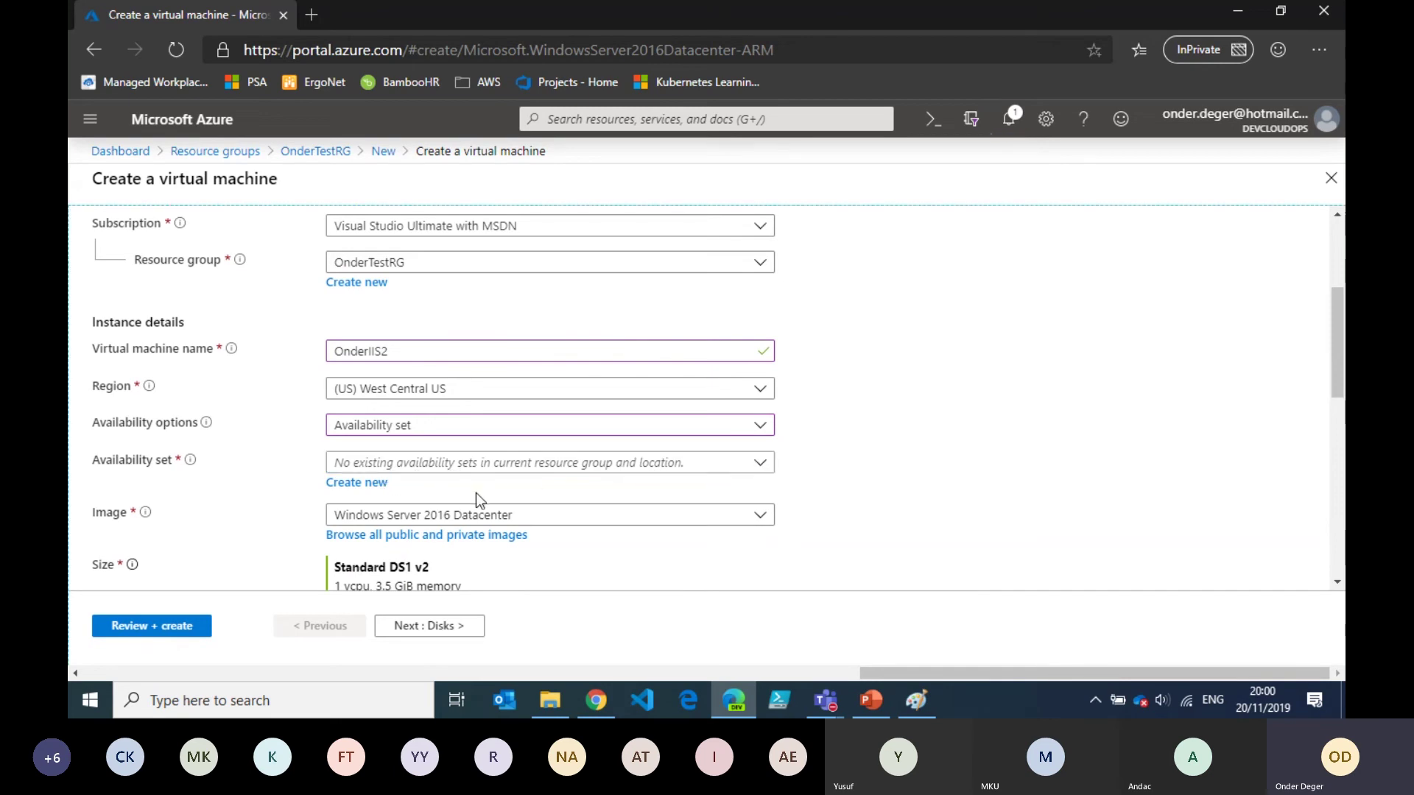
Change the region to (Europe) North Europe and select the OnderTestAS availability set.
left_click(442, 390)
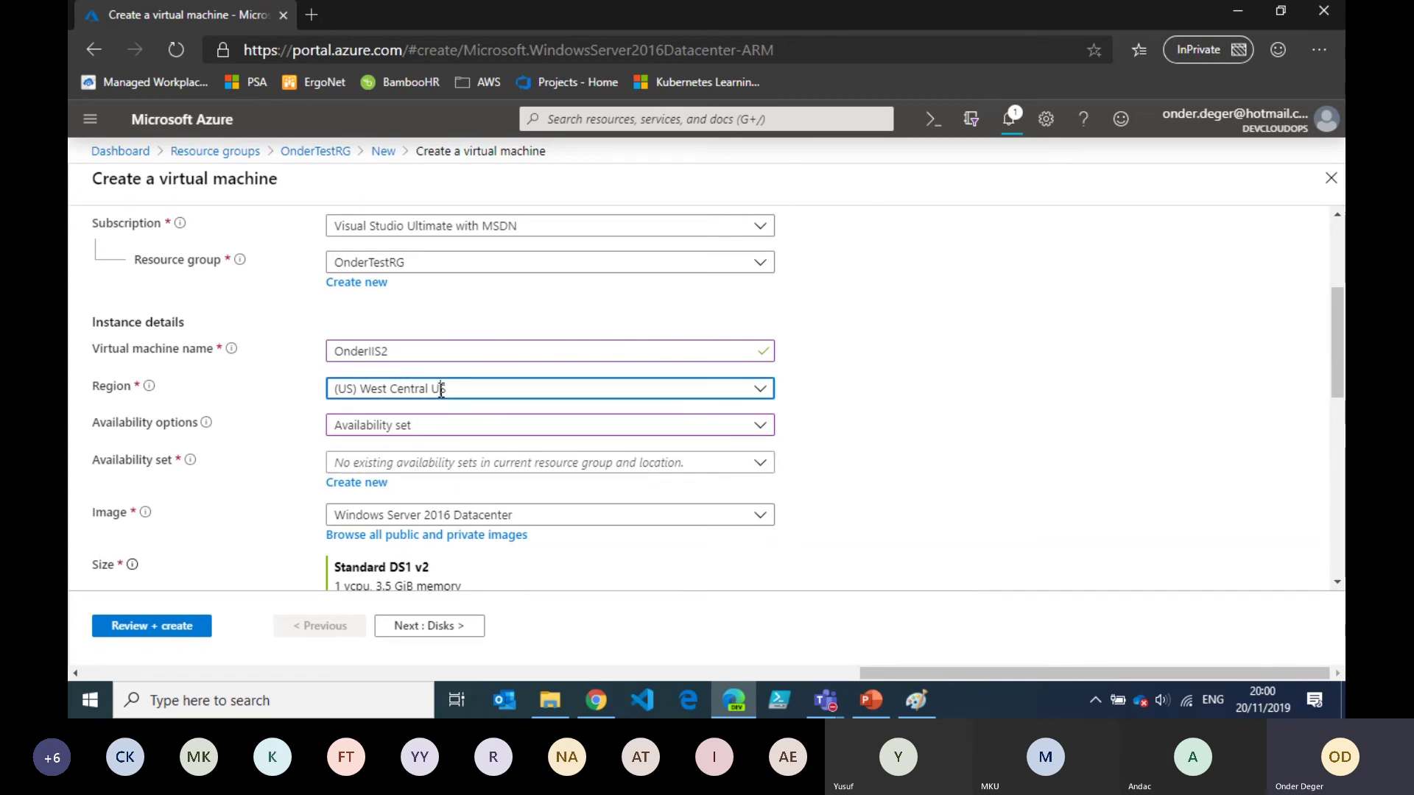
scroll(448, 496, "down", 2)
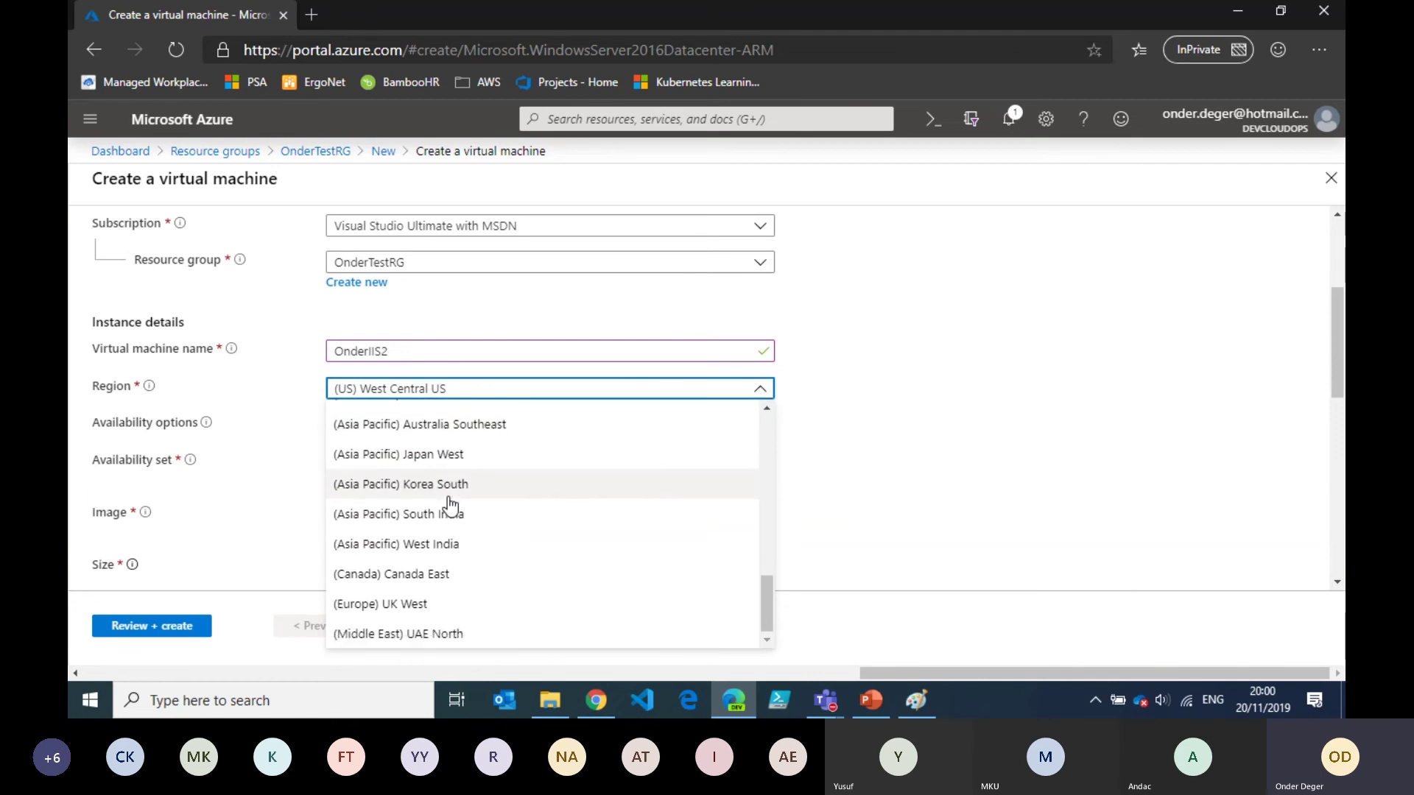
scroll(451, 506, "up", 3)
scroll(446, 498, "up", 1)
scroll(445, 496, "up", 2)
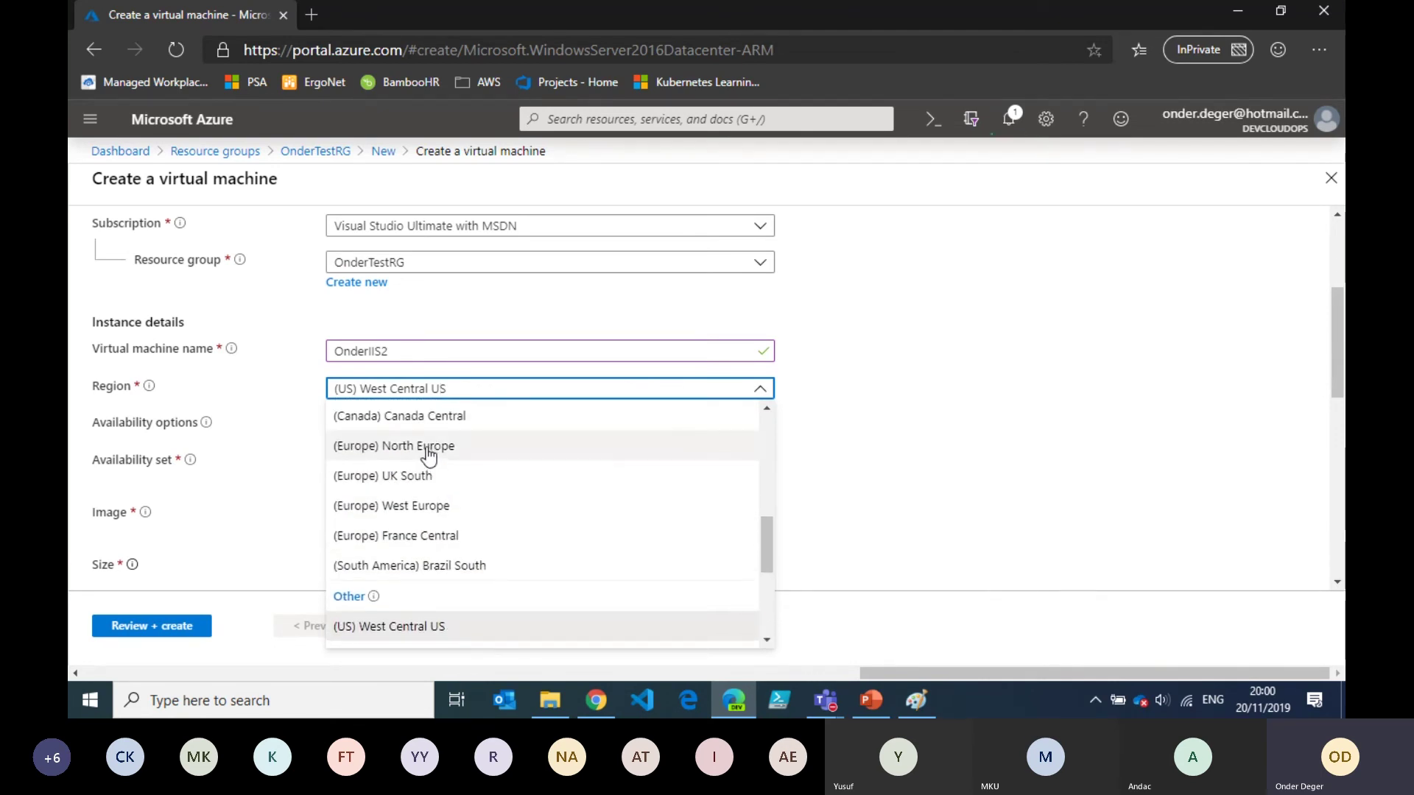
left_click(445, 447)
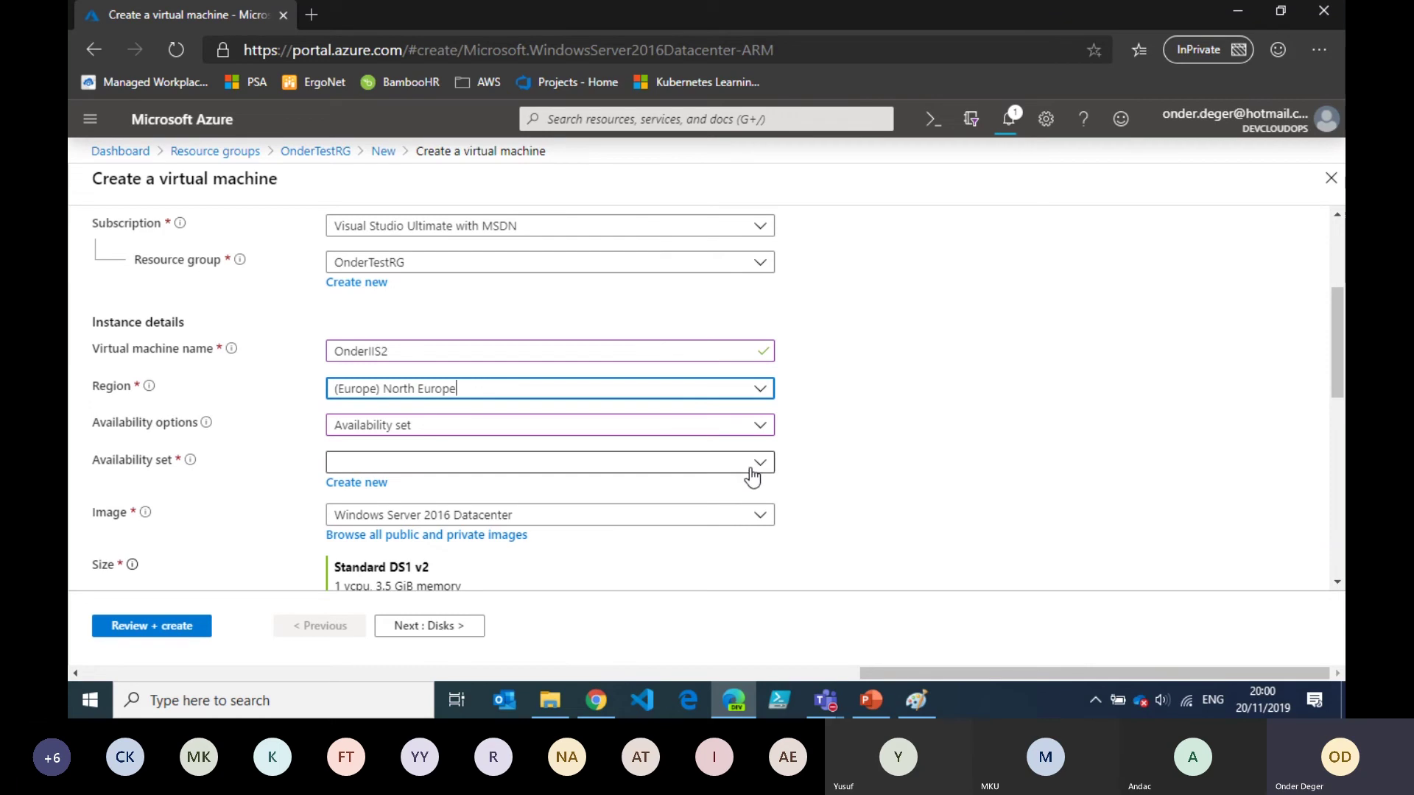
left_click(761, 466)
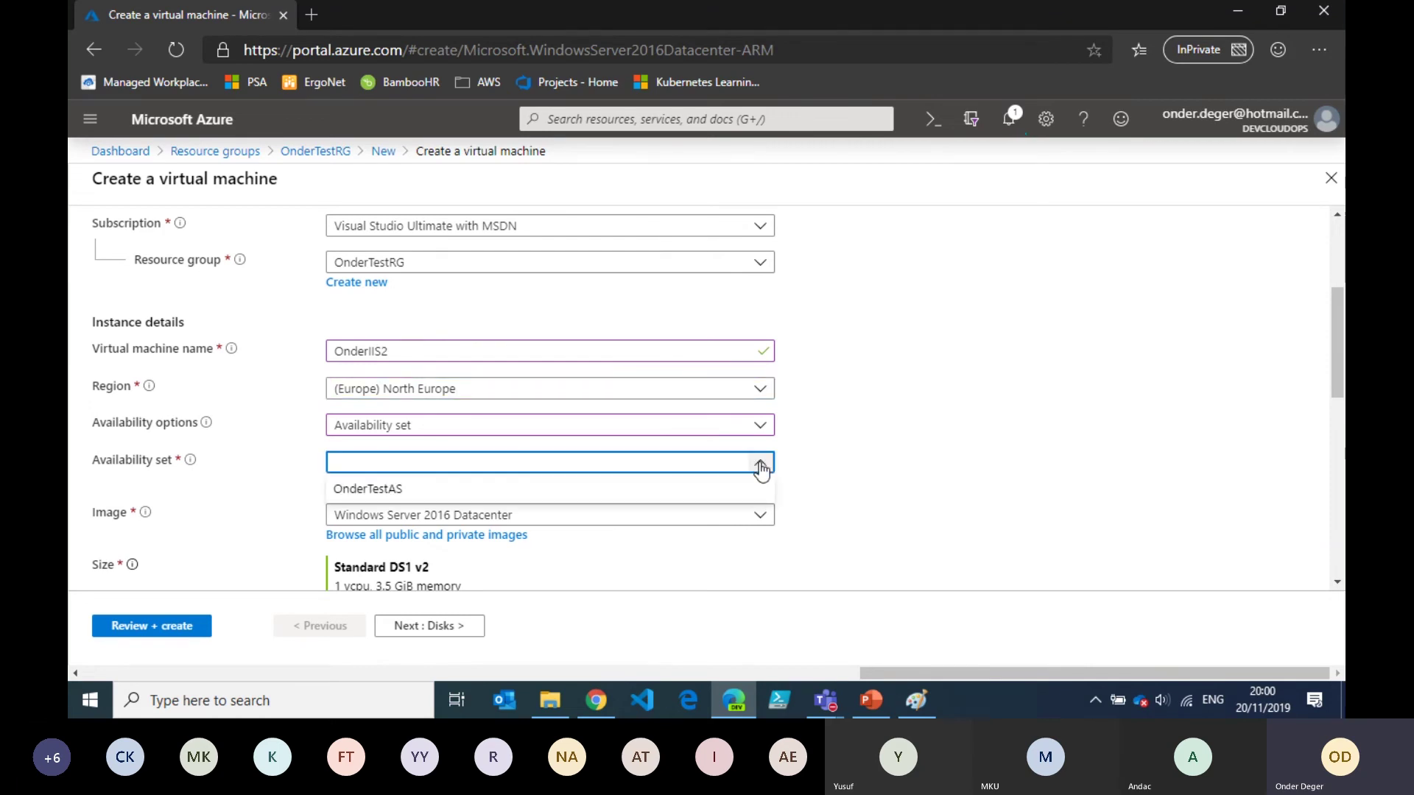
left_click(392, 490)
scroll(379, 495, "down", 2)
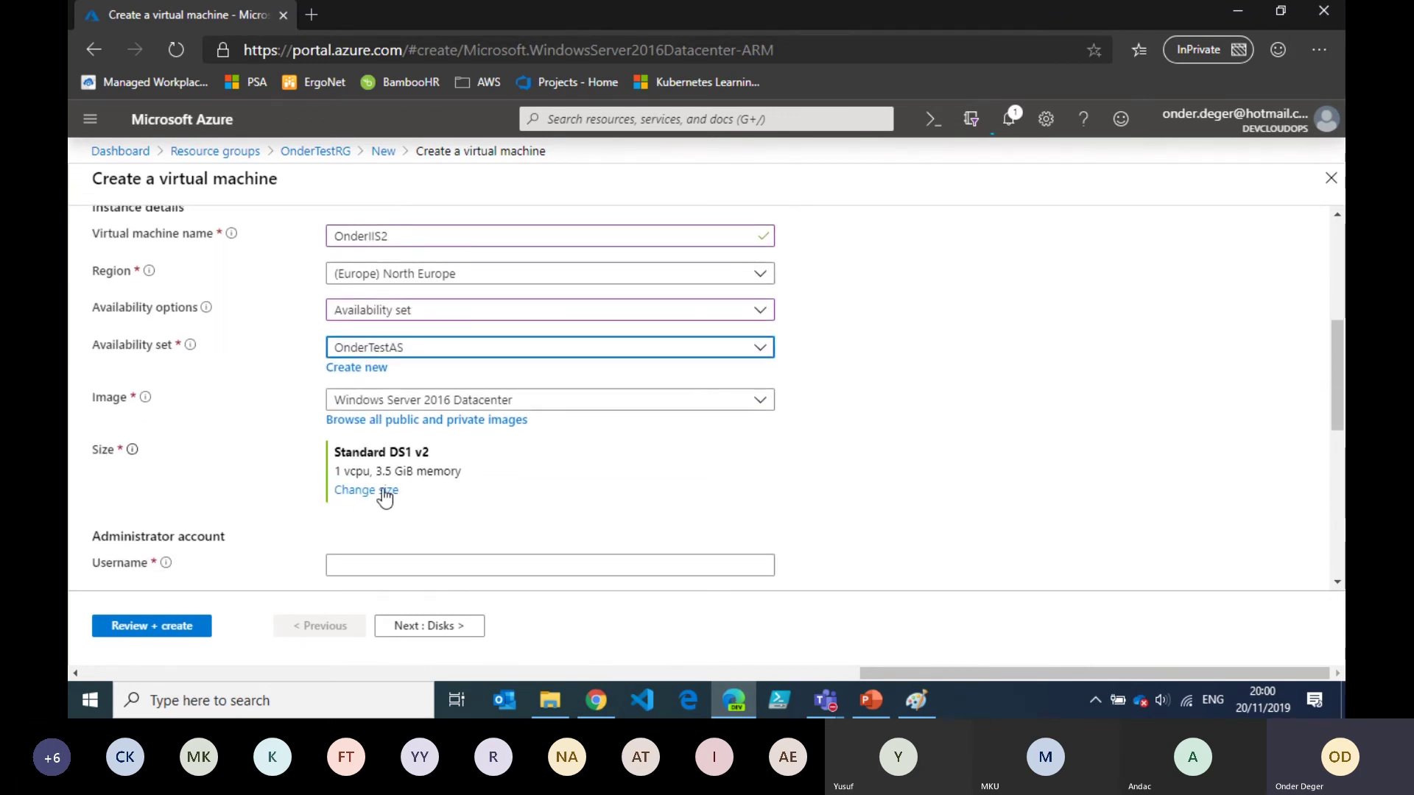
Change the VM size to Standard D2s_v3.
left_click(511, 496)
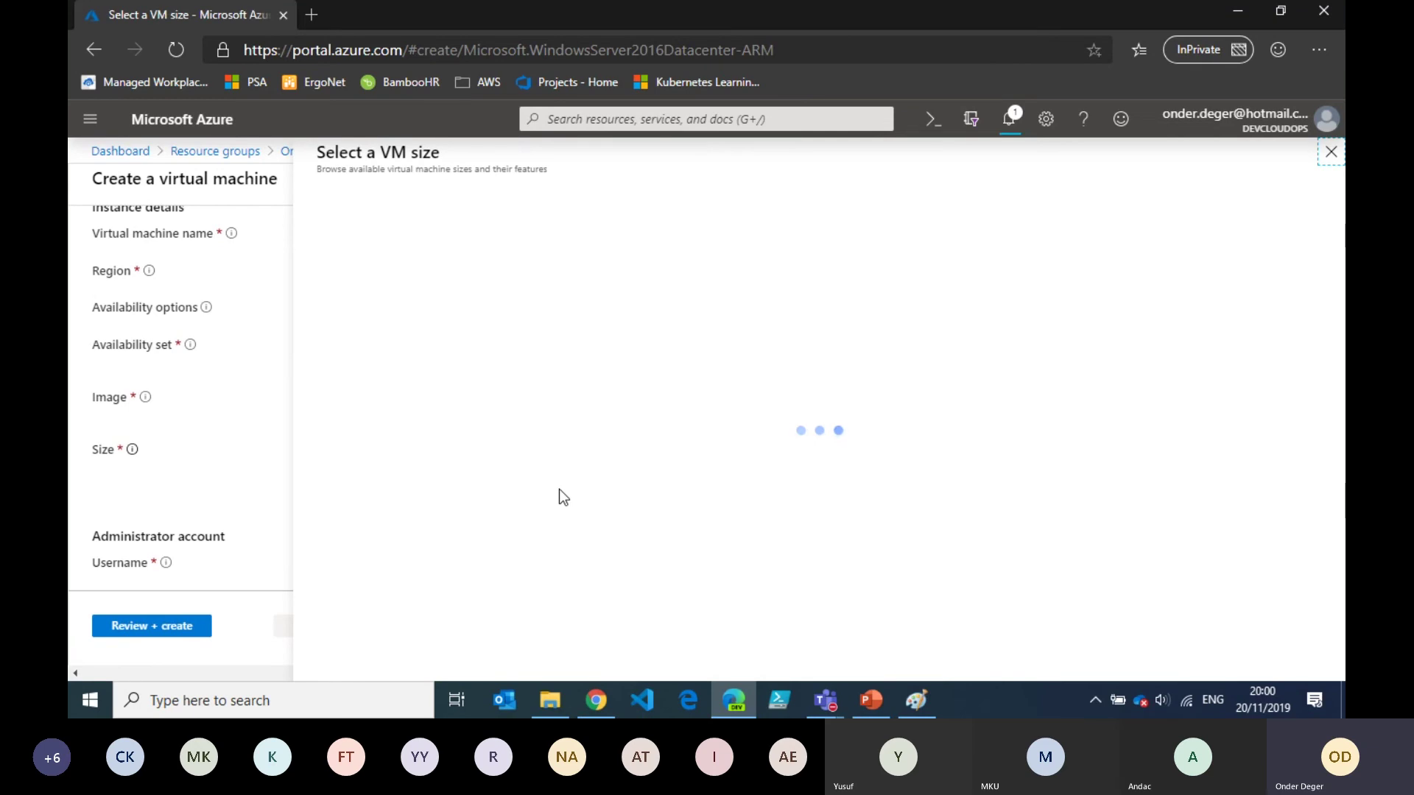
left_click(374, 525)
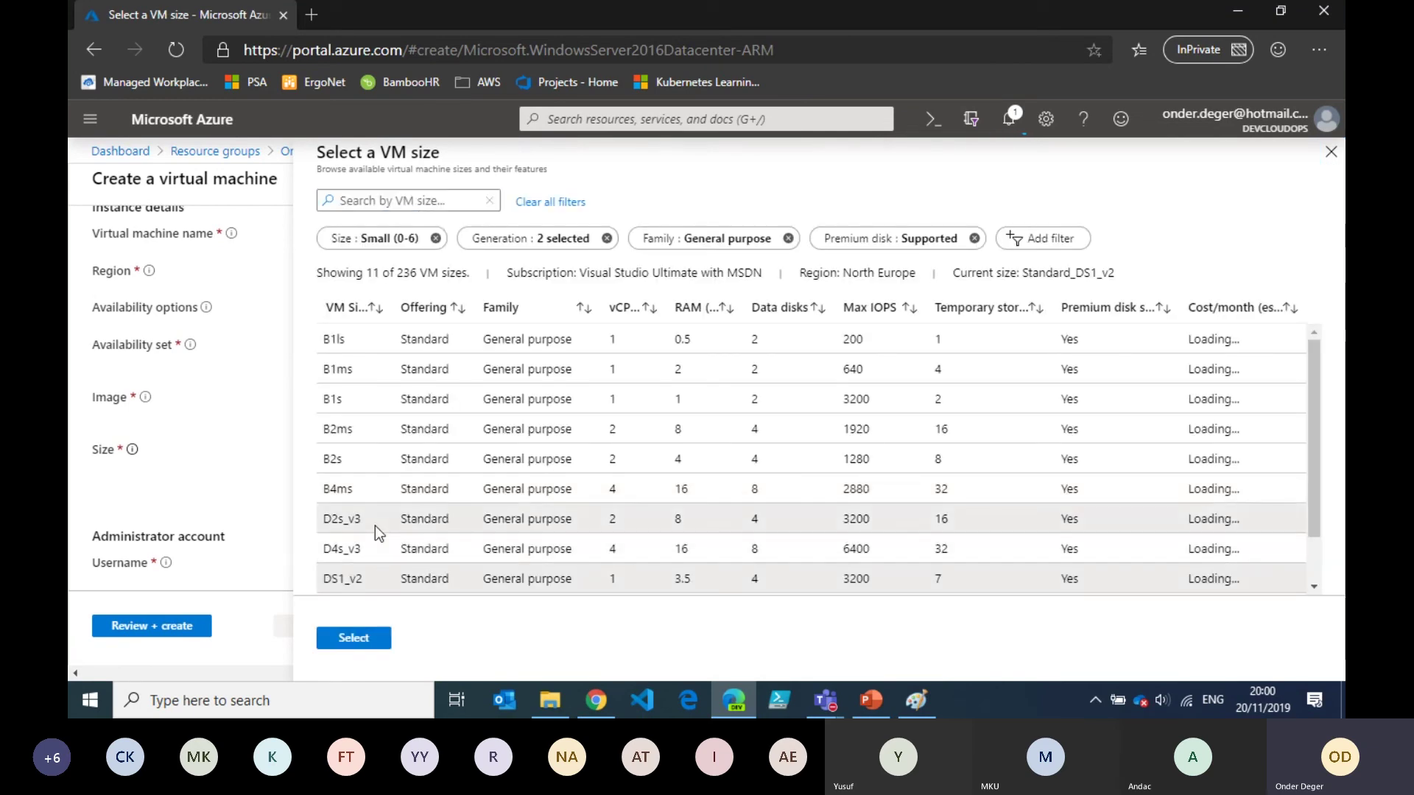
left_click(363, 641)
scroll(326, 467, "down", 2)
Enter the administrator username, password and matching password confirmation.
left_click(339, 449)
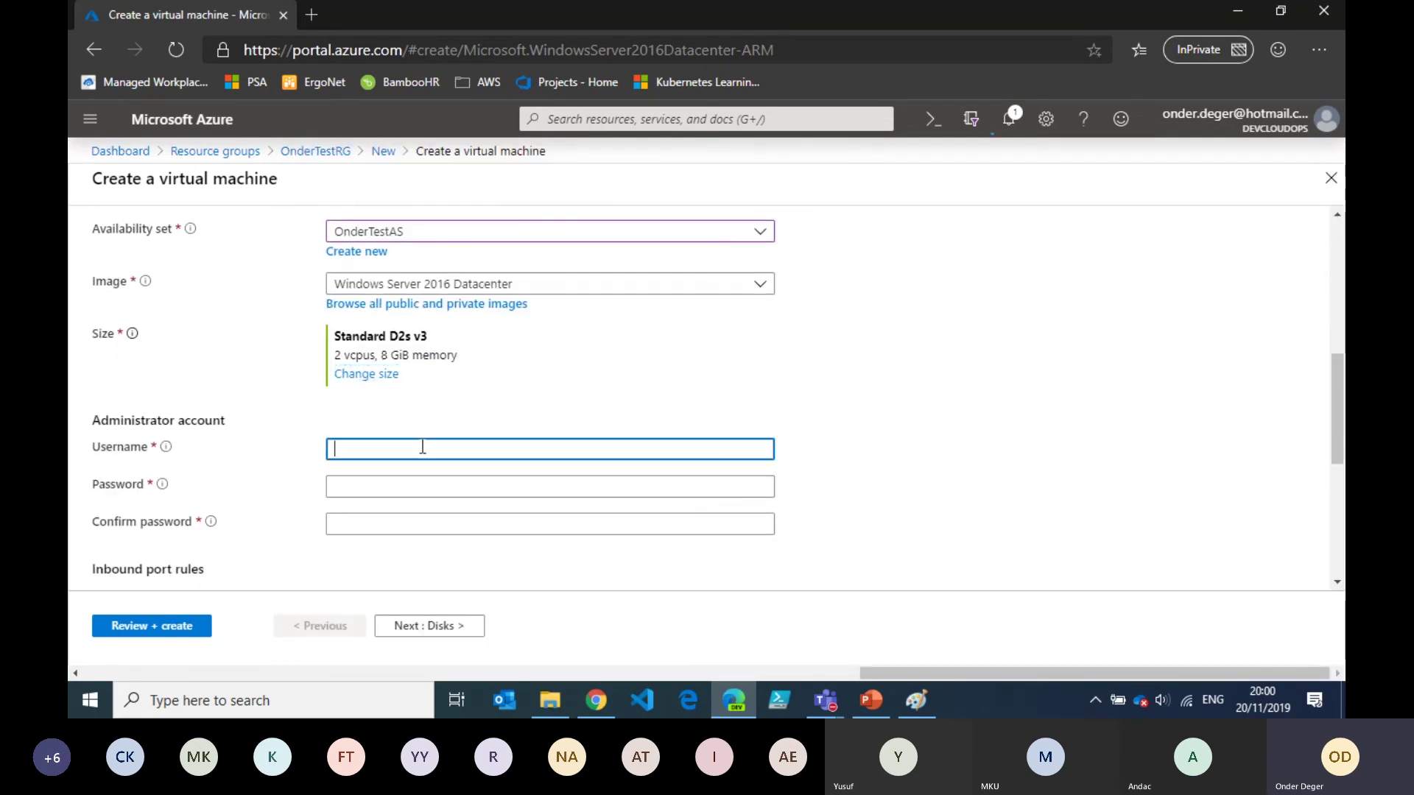
type("adminonder")
key("Tab")
type("•••")
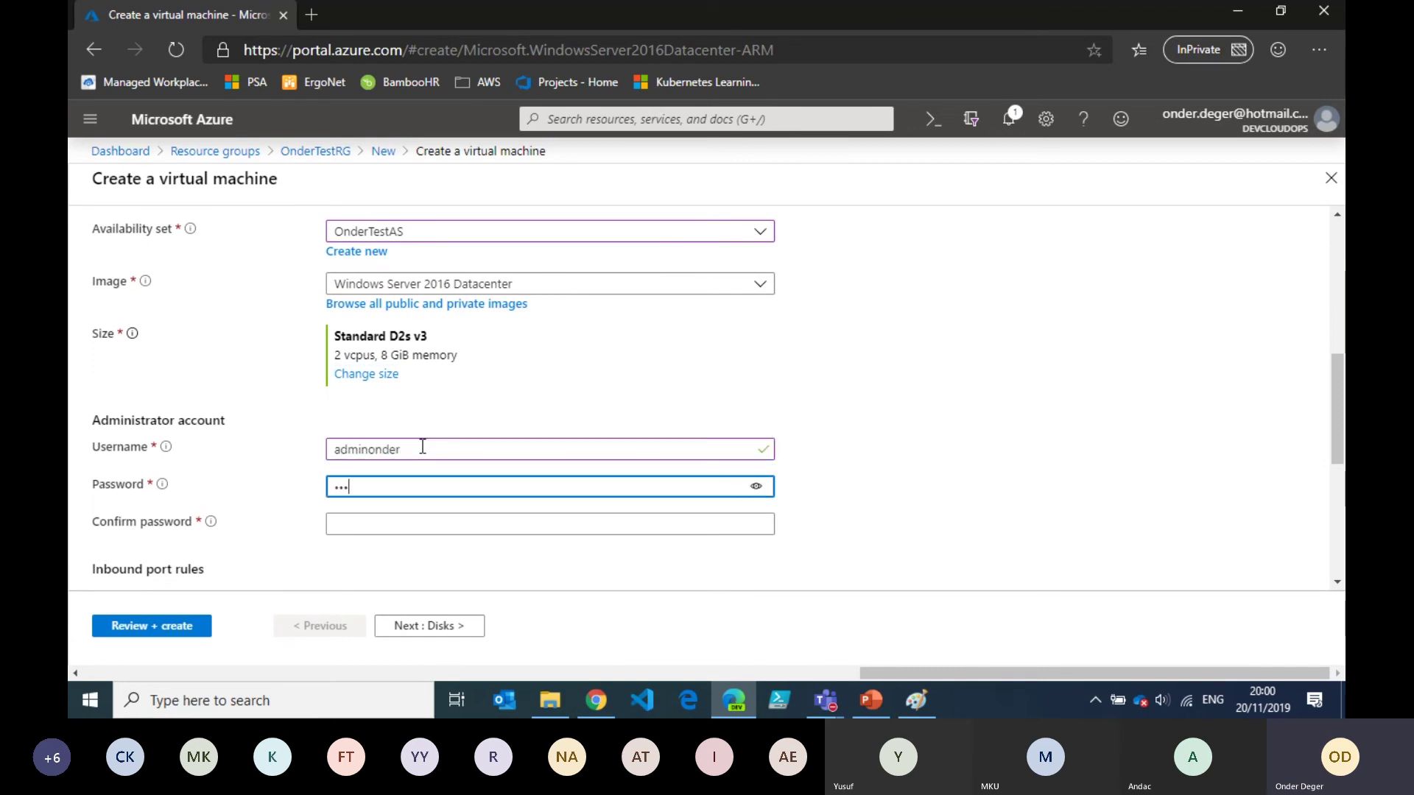
type("••••")
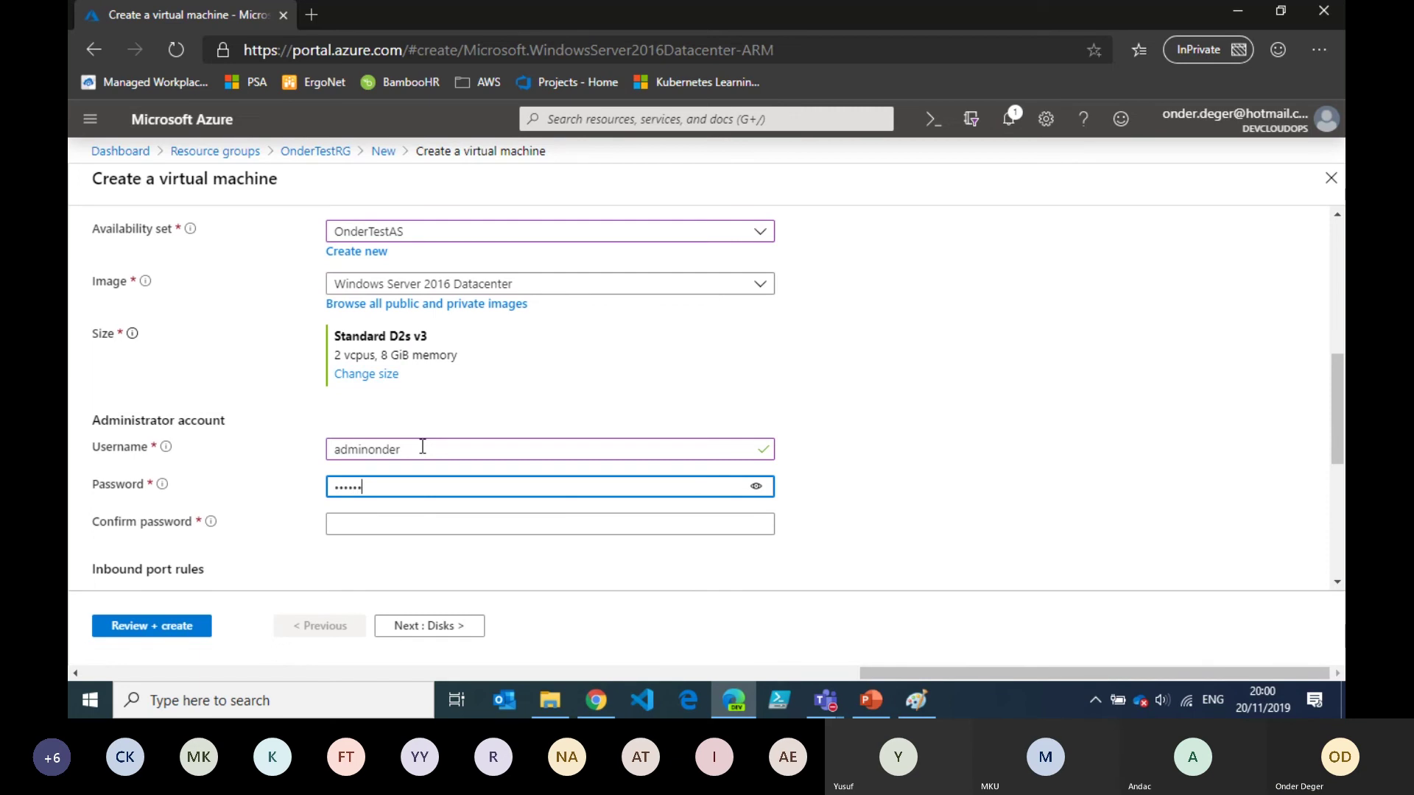
type("••••")
key("Tab")
type("•")
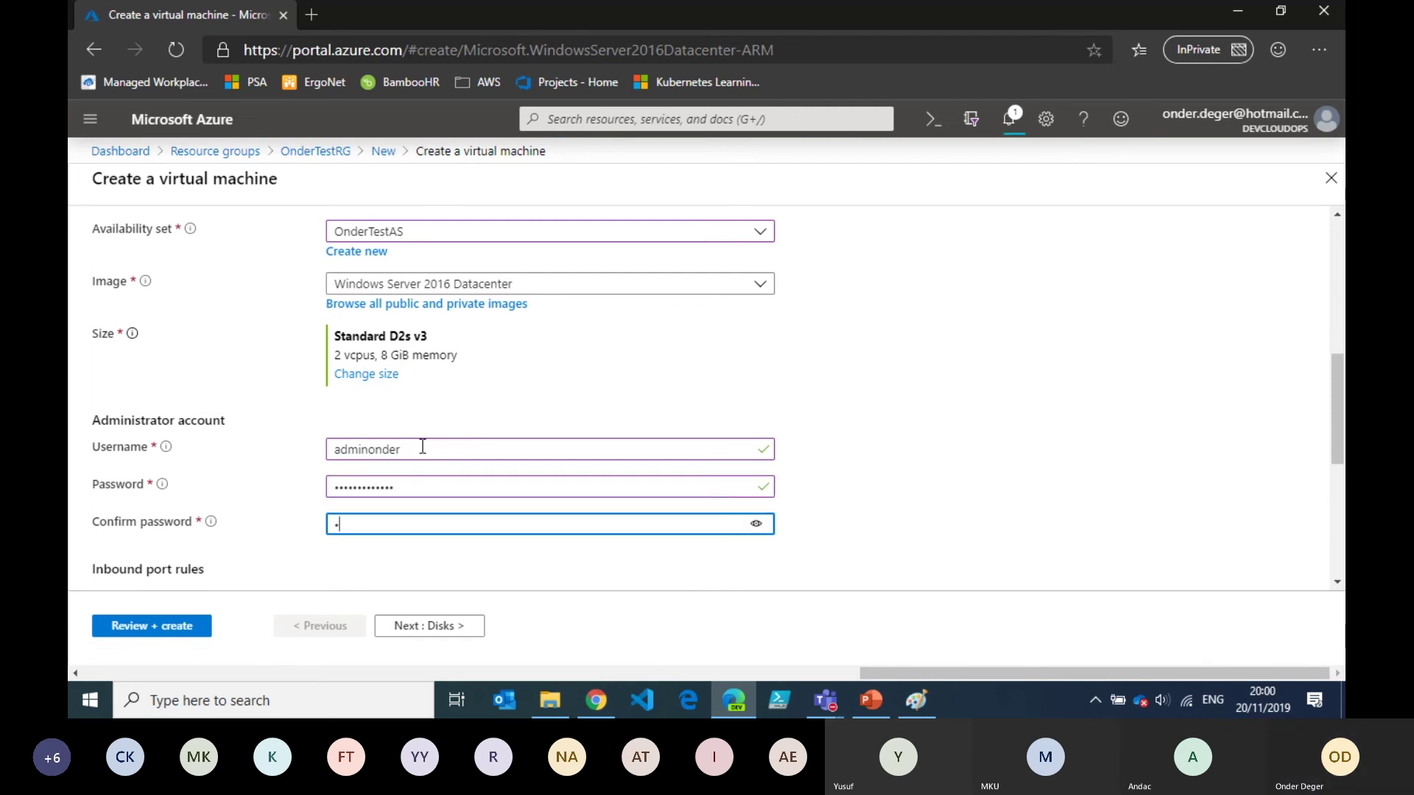
type("•••••••••")
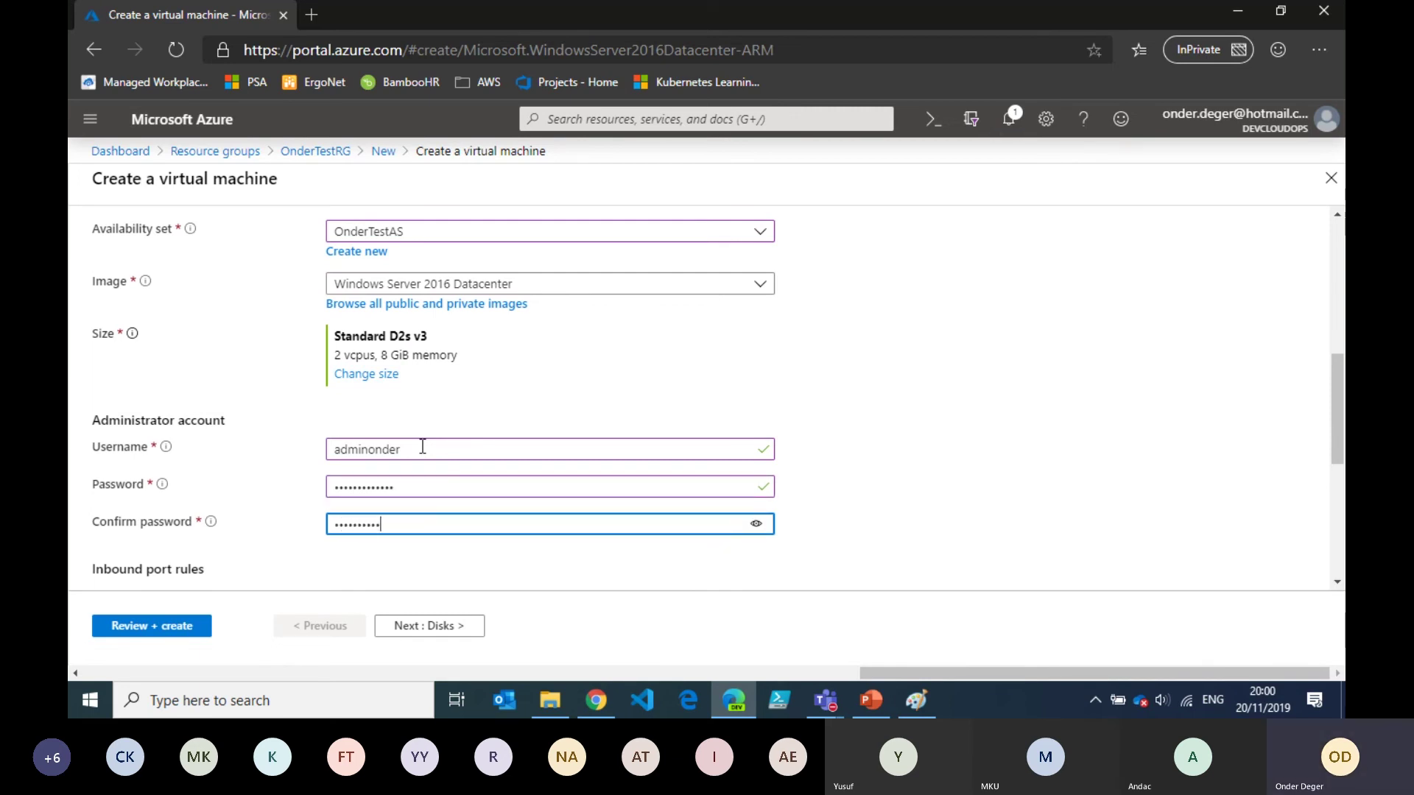
scroll(423, 447, "down", 2)
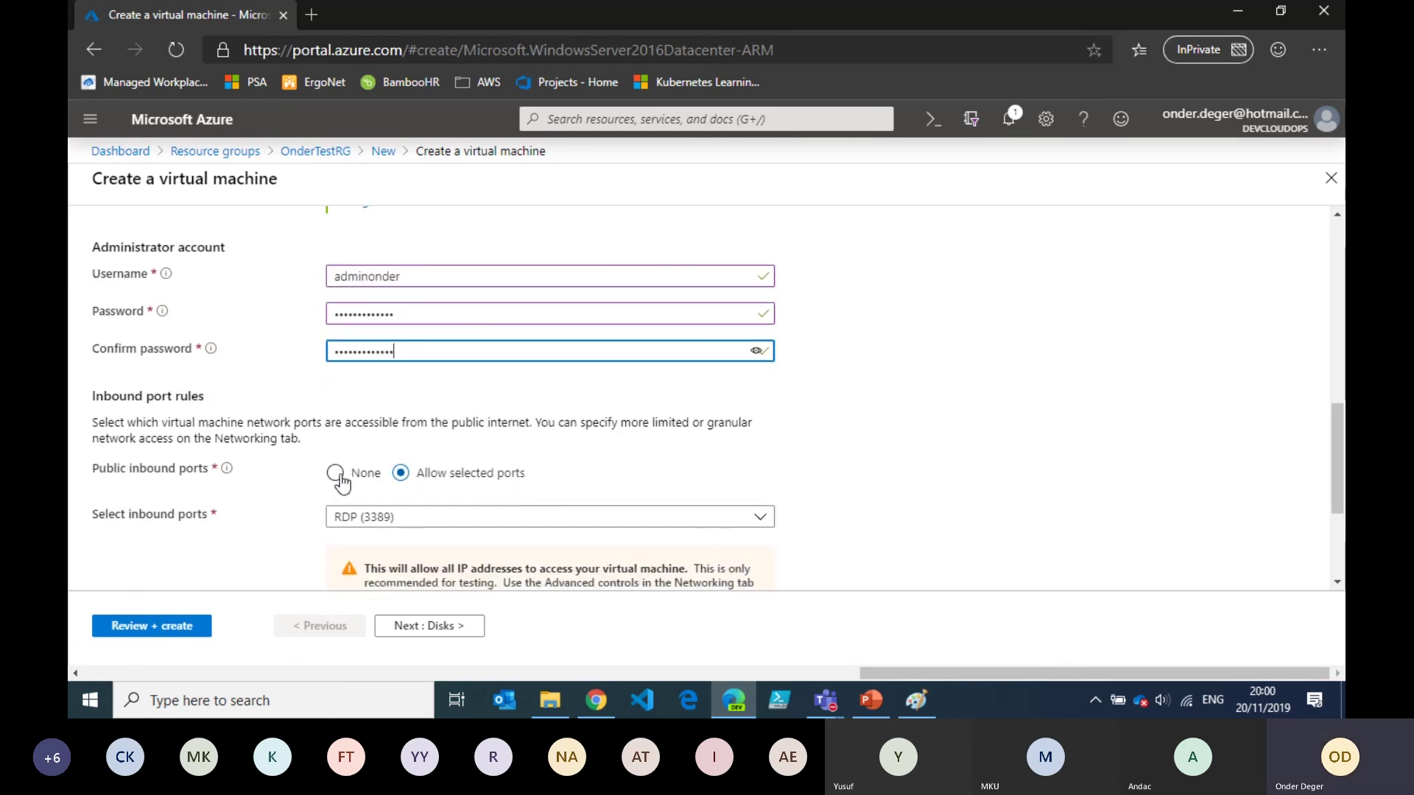
scroll(336, 478, "up", 3)
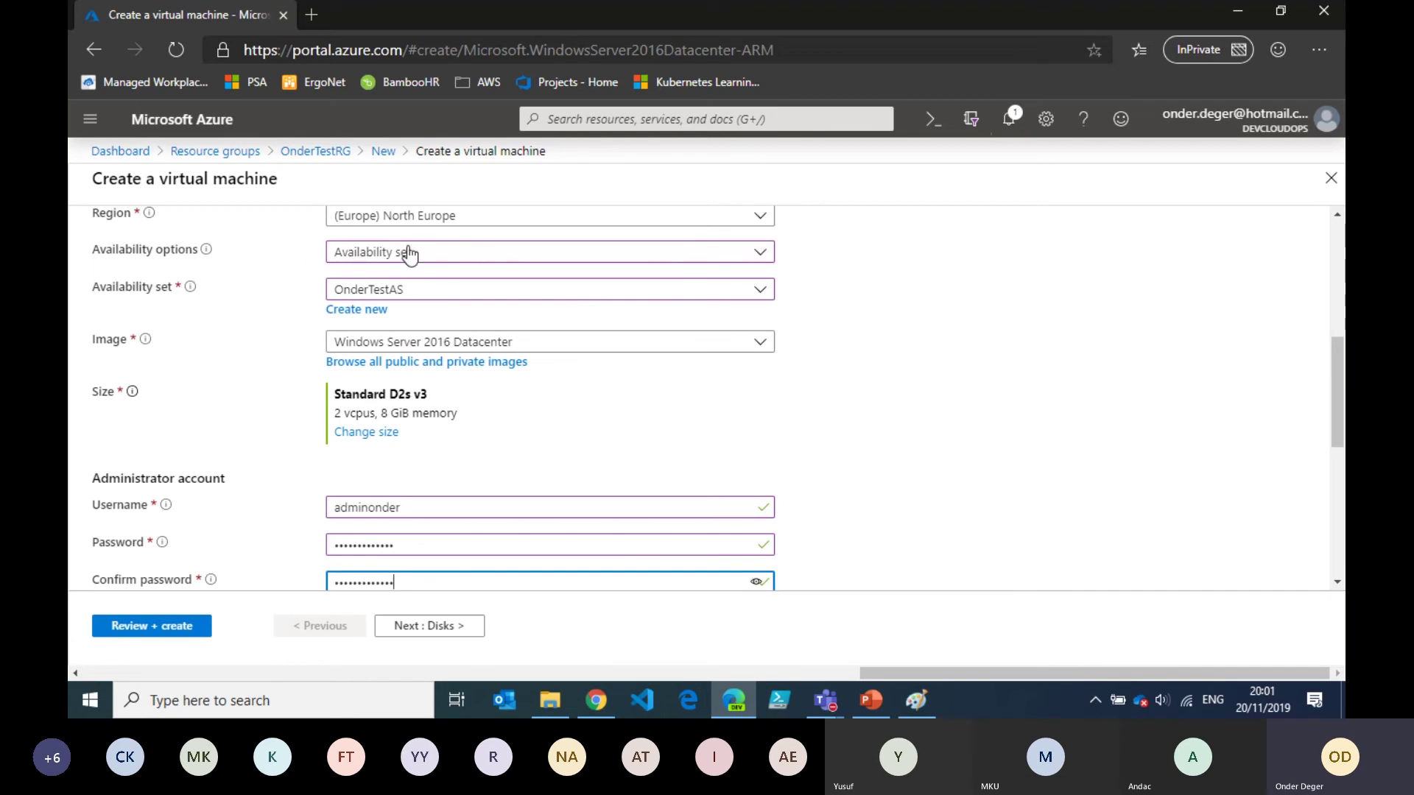
scroll(292, 401, "down", 3)
scroll(309, 452, "down", 2)
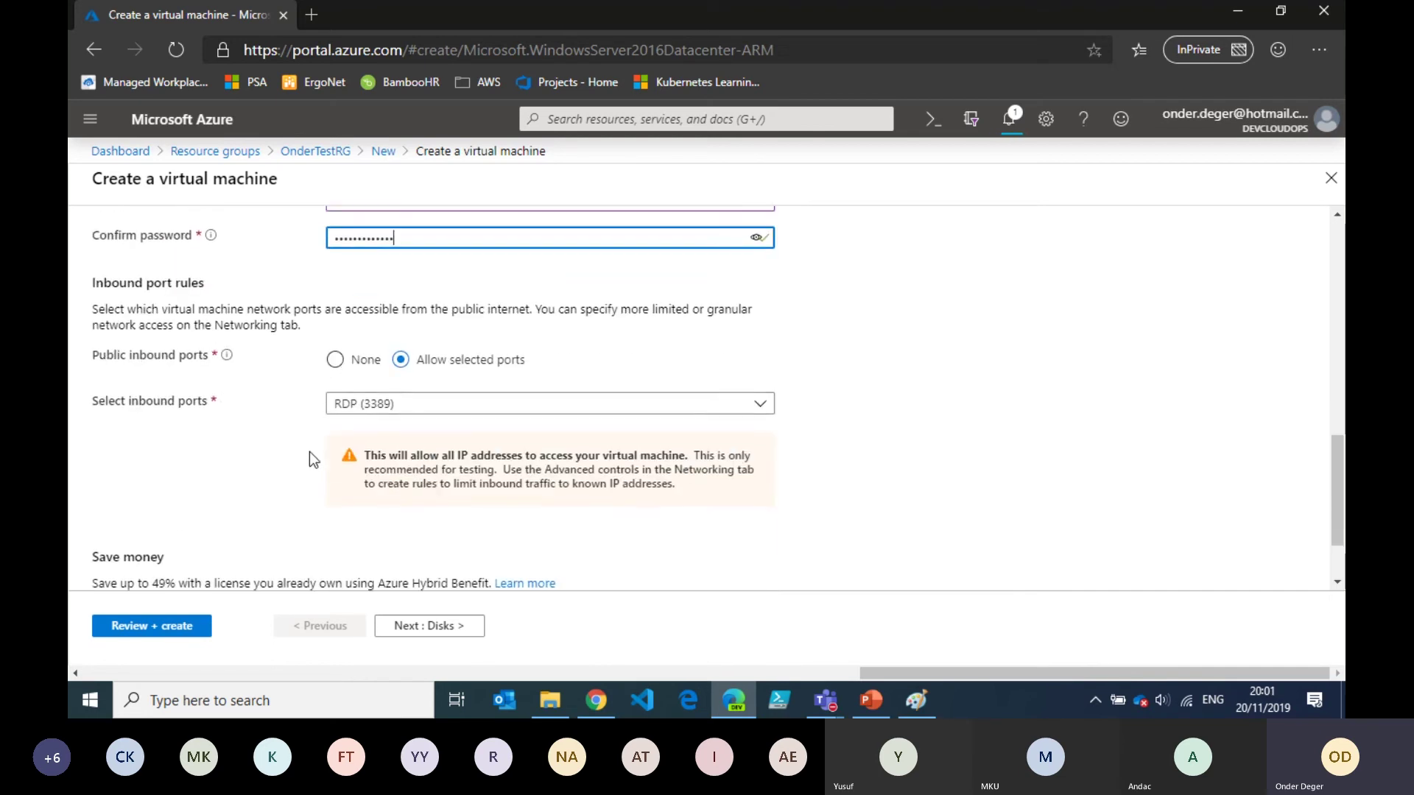
Accept defaults through Disks to Tags, create OnderIIS2, then open OnderIIS1's overview page.
left_click(420, 632)
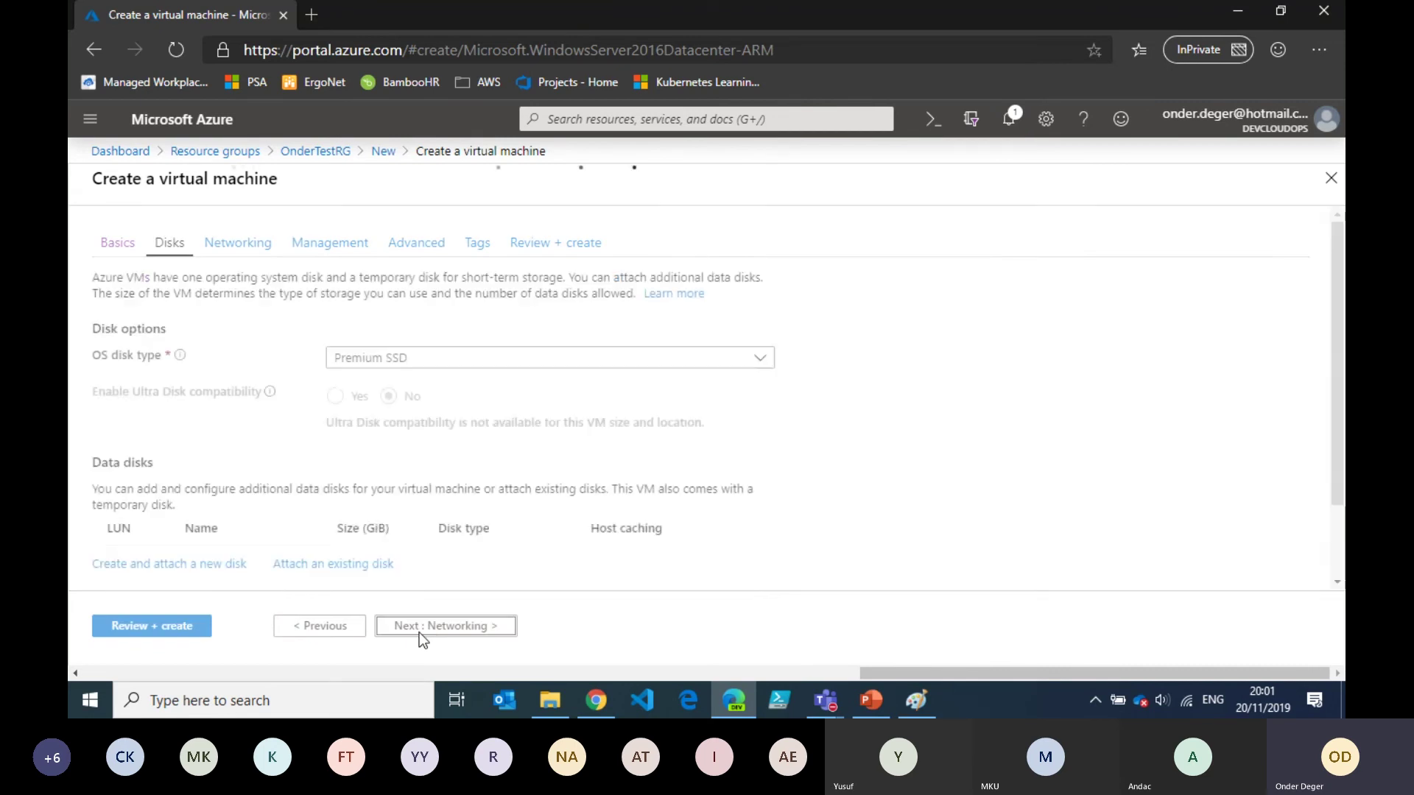
left_click(419, 634)
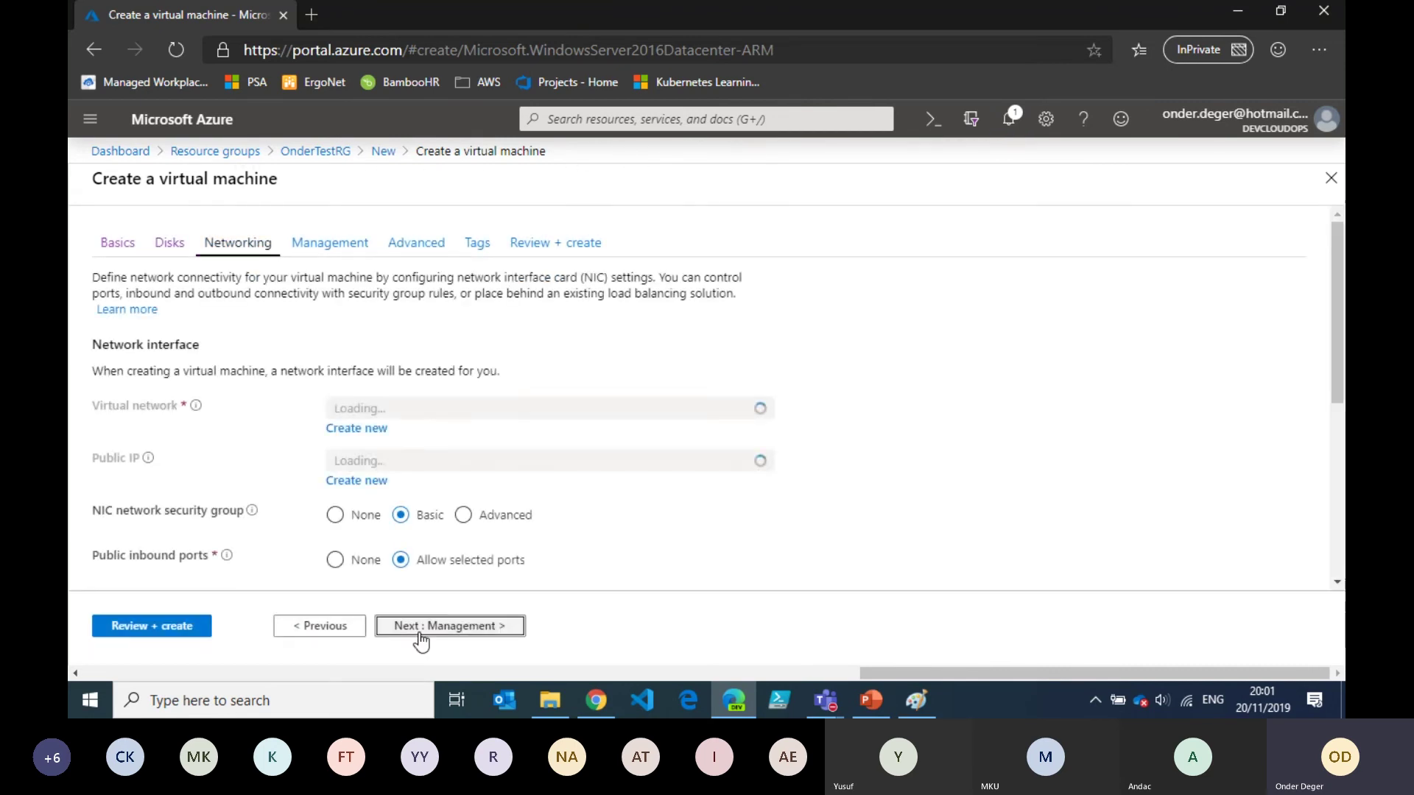
scroll(422, 545, "down", 2)
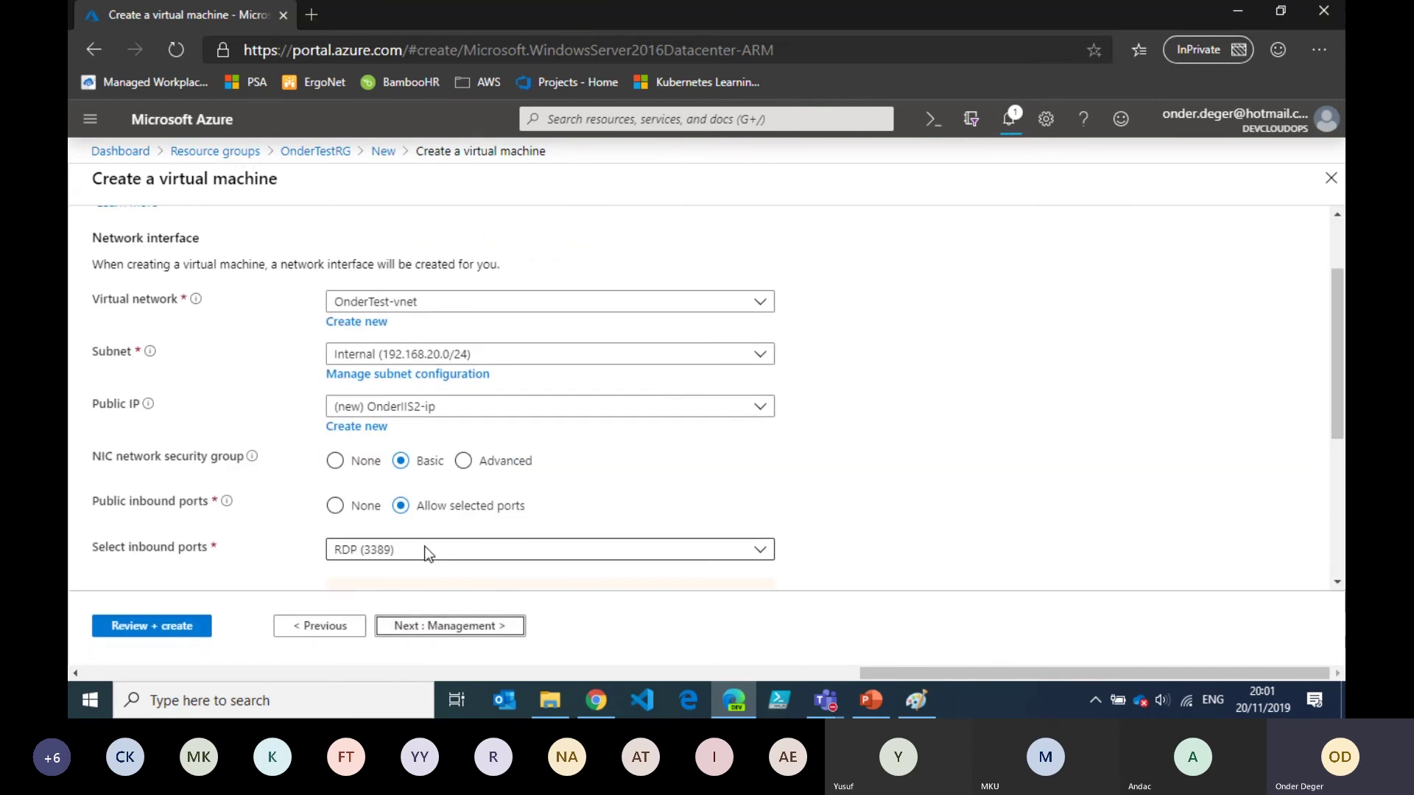
left_click(448, 629)
left_click(447, 626)
left_click(438, 626)
left_click(434, 626)
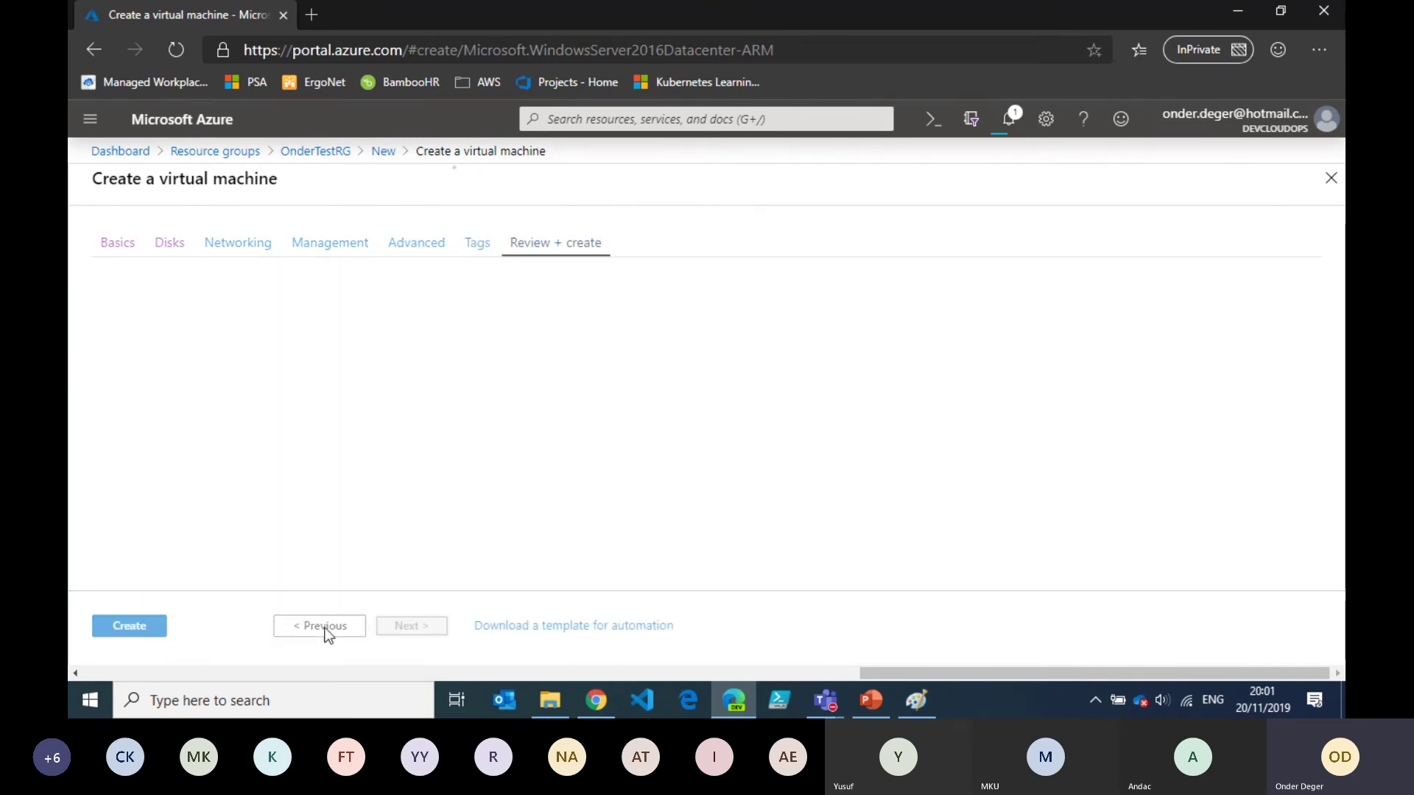
left_click(142, 634)
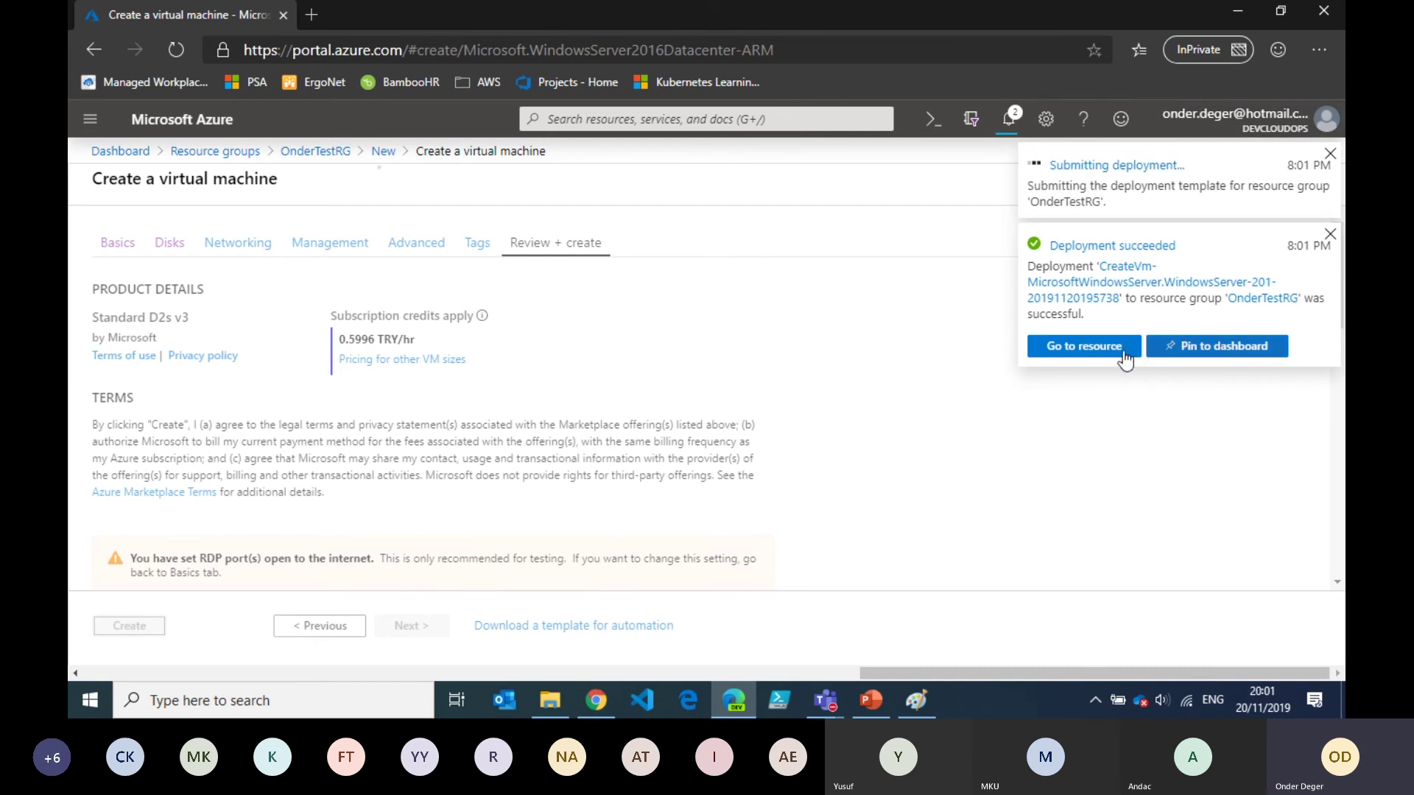
left_click(1082, 347)
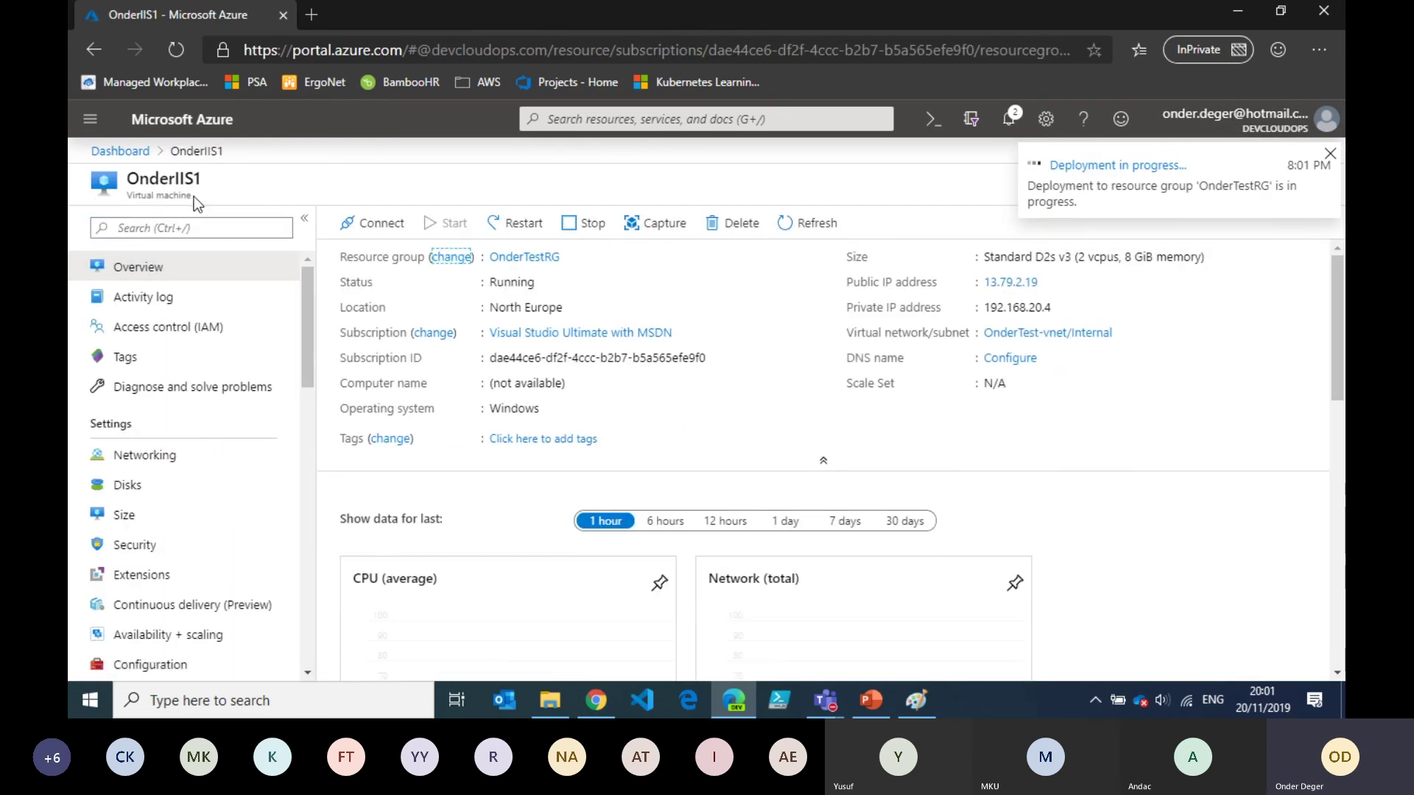
Check OnderIIS1's Availability + scaling and Configuration pages, confirming no availability set assigned.
scroll(221, 353, "down", 3)
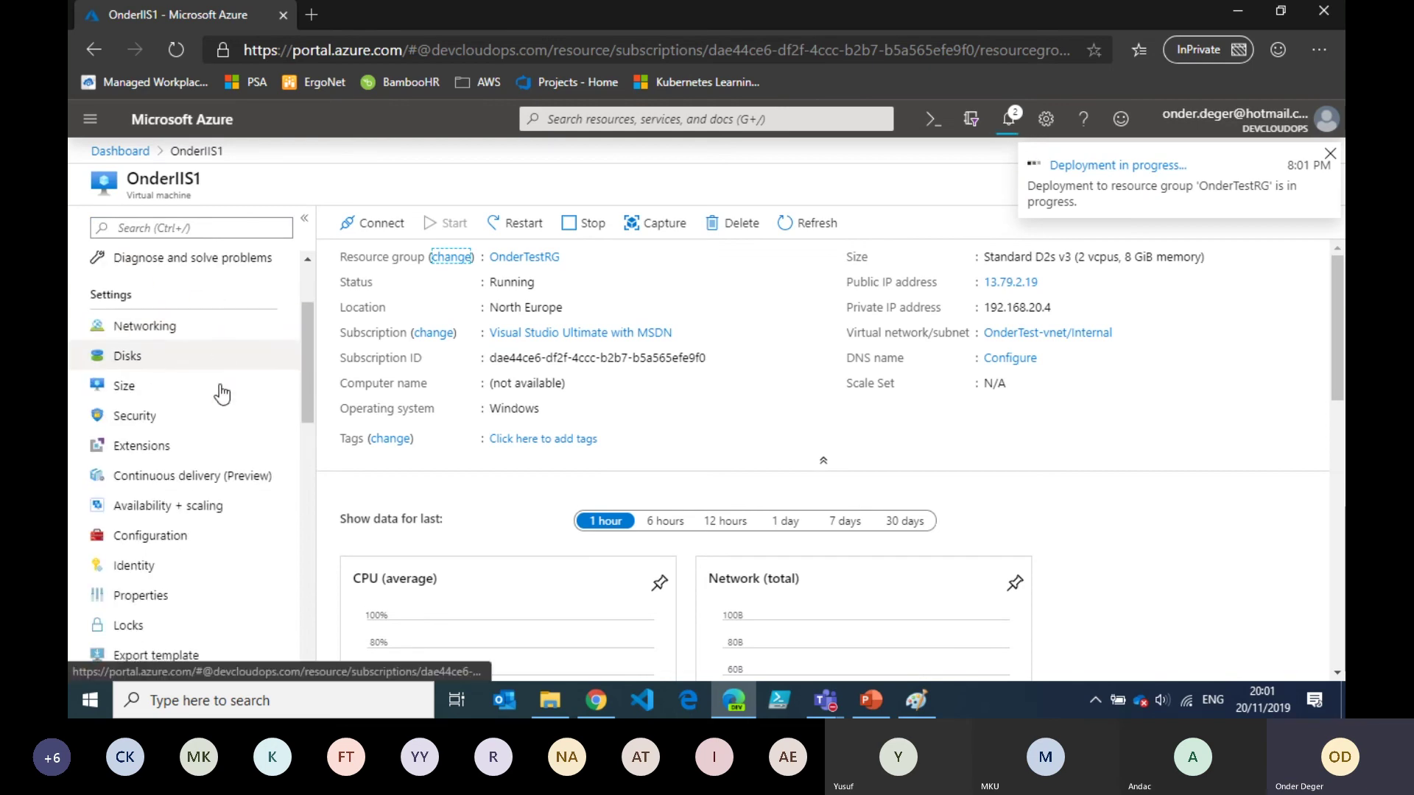
left_click(213, 506)
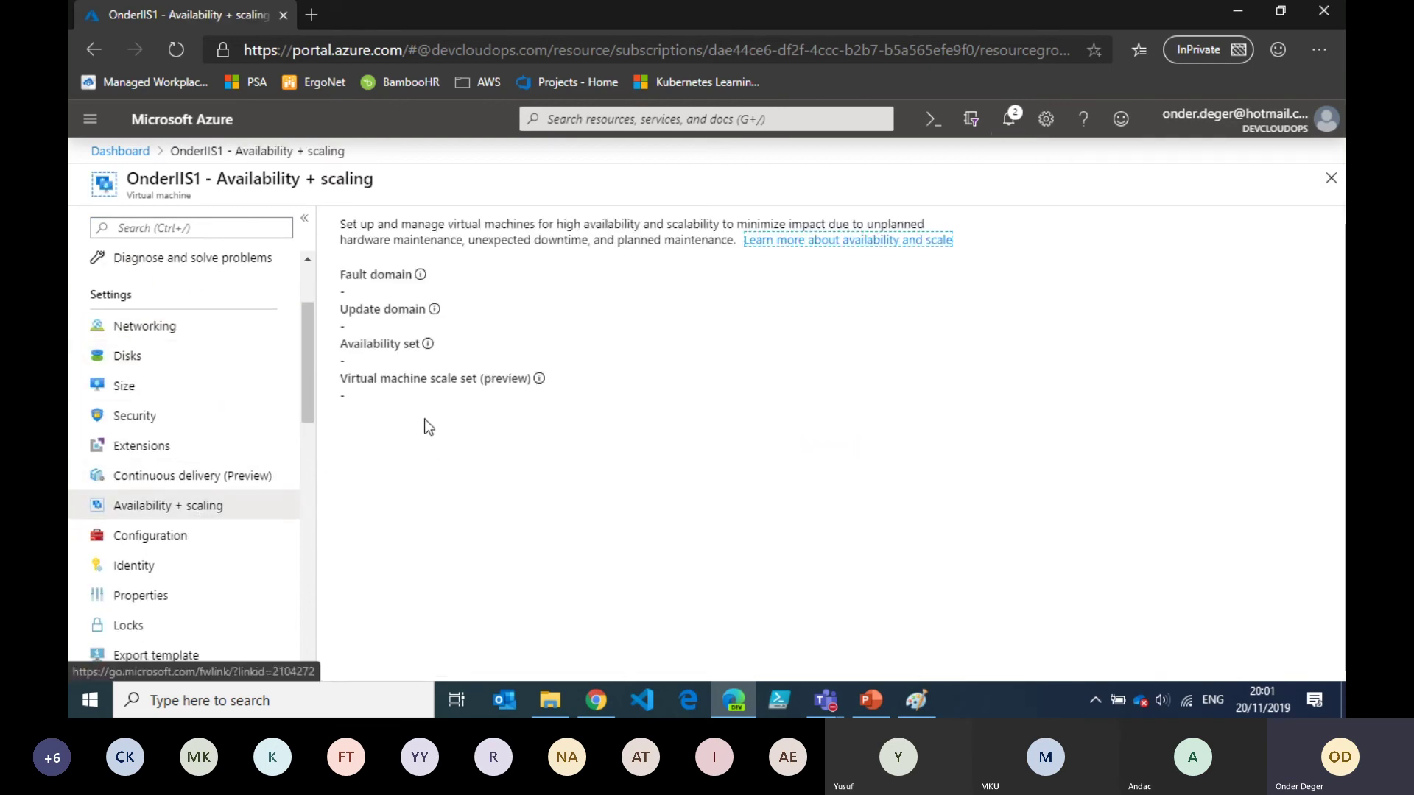
mouse_move(430, 346)
left_click(213, 533)
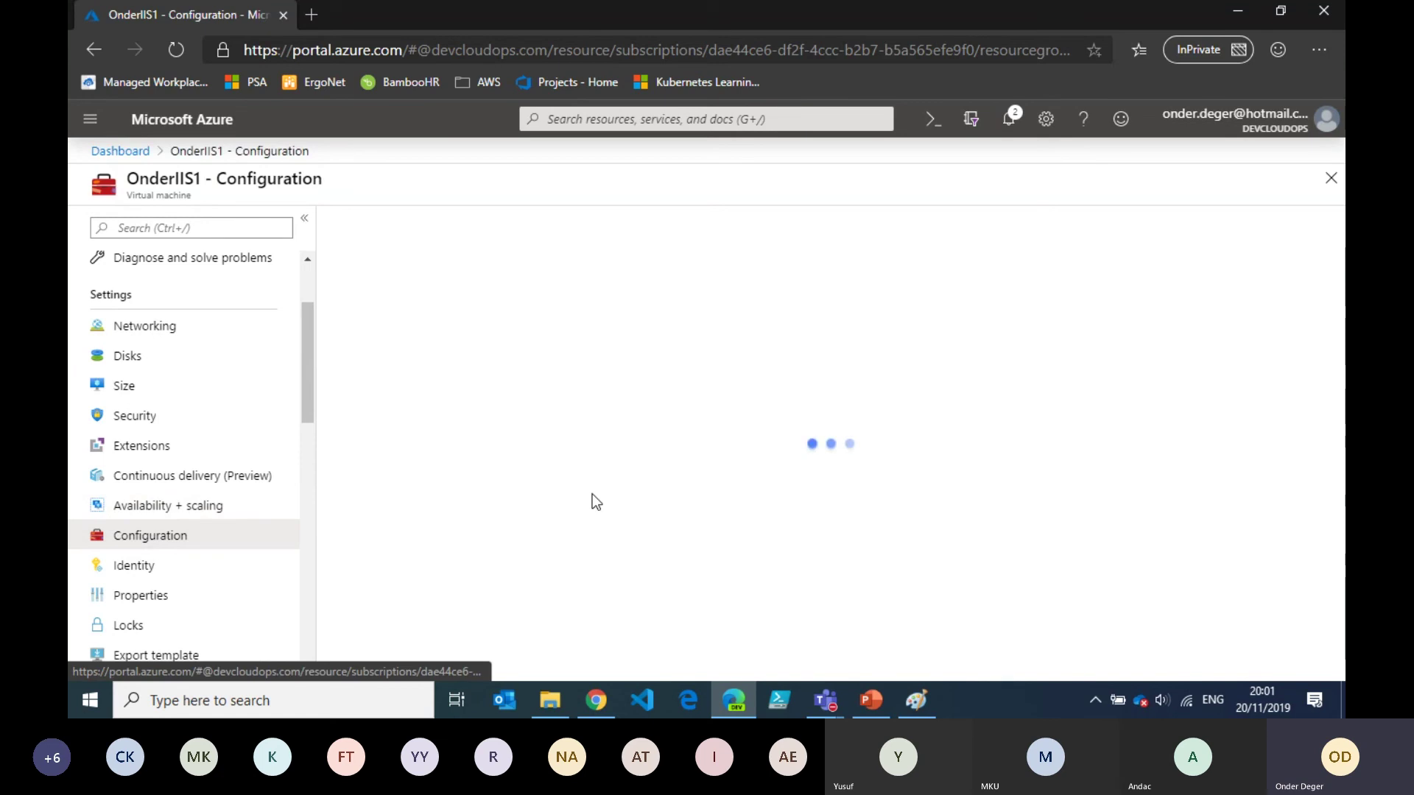
scroll(592, 494, "down", 3)
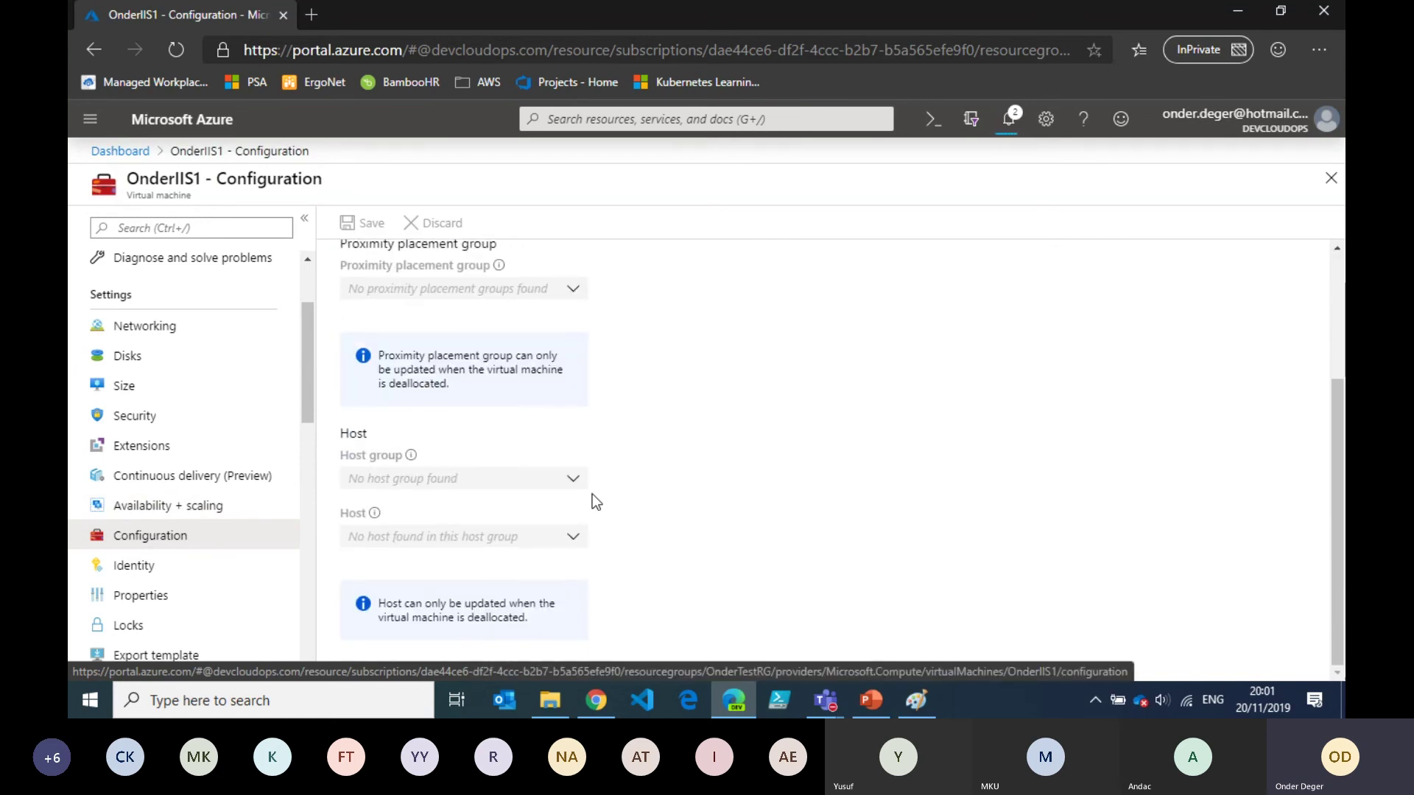
scroll(595, 501, "up", 3)
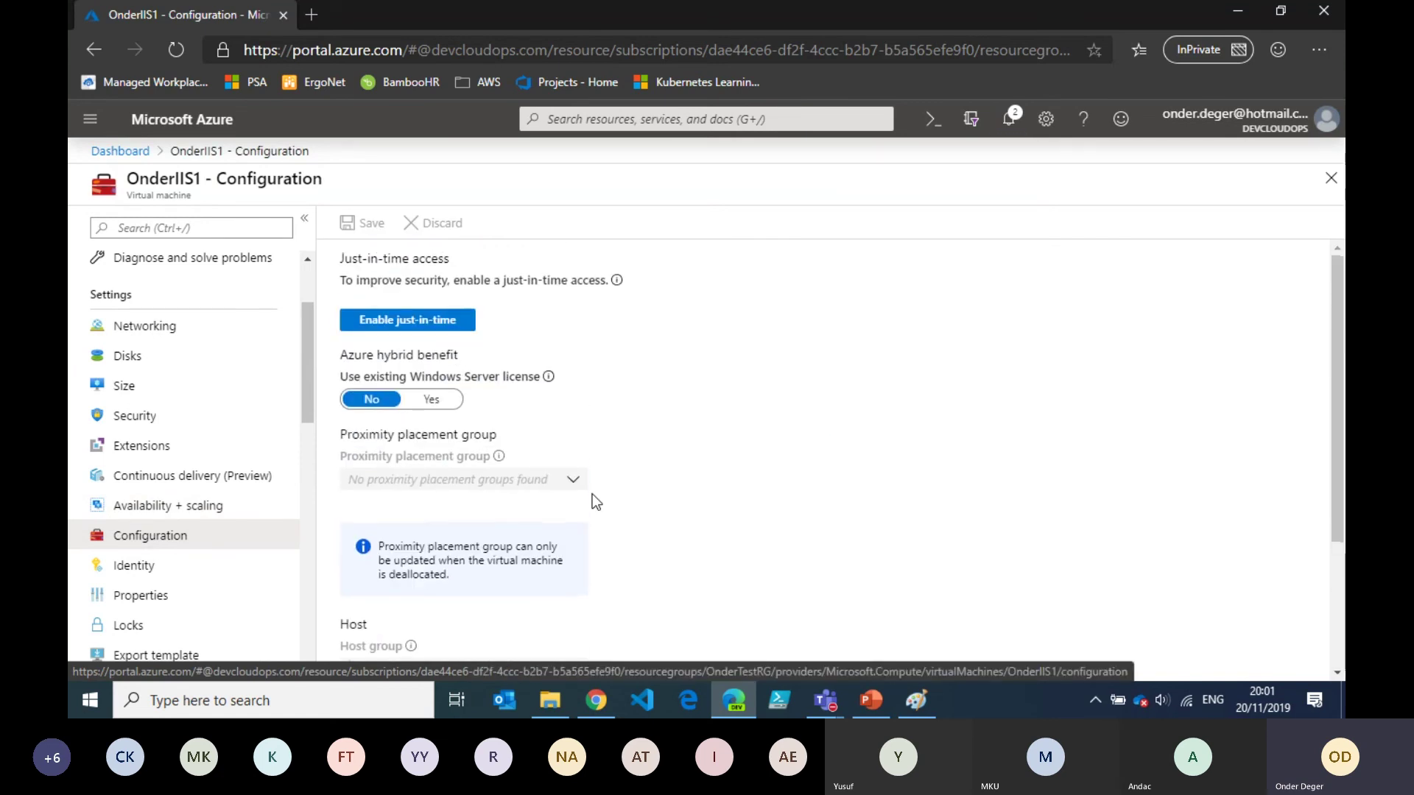
left_click(196, 506)
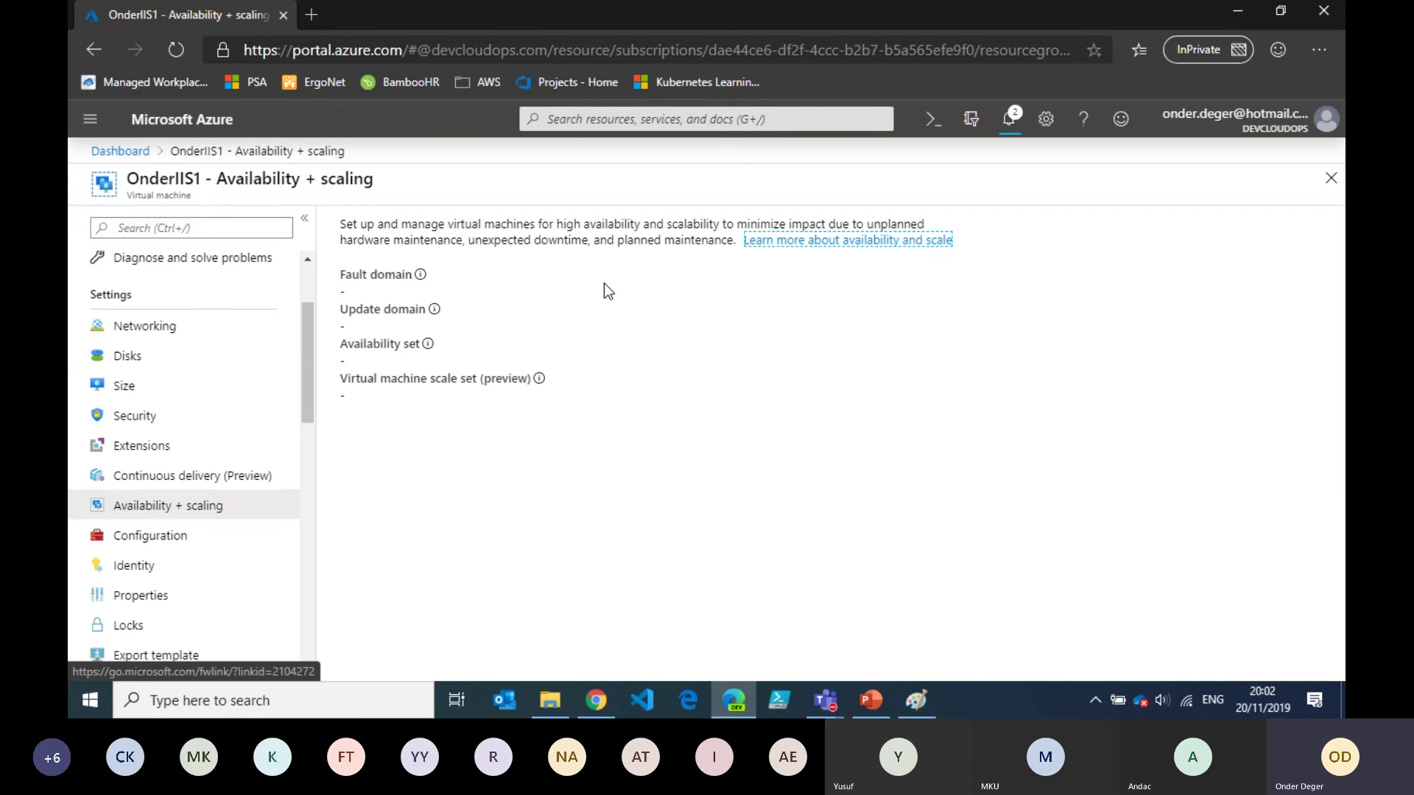
left_click(120, 151)
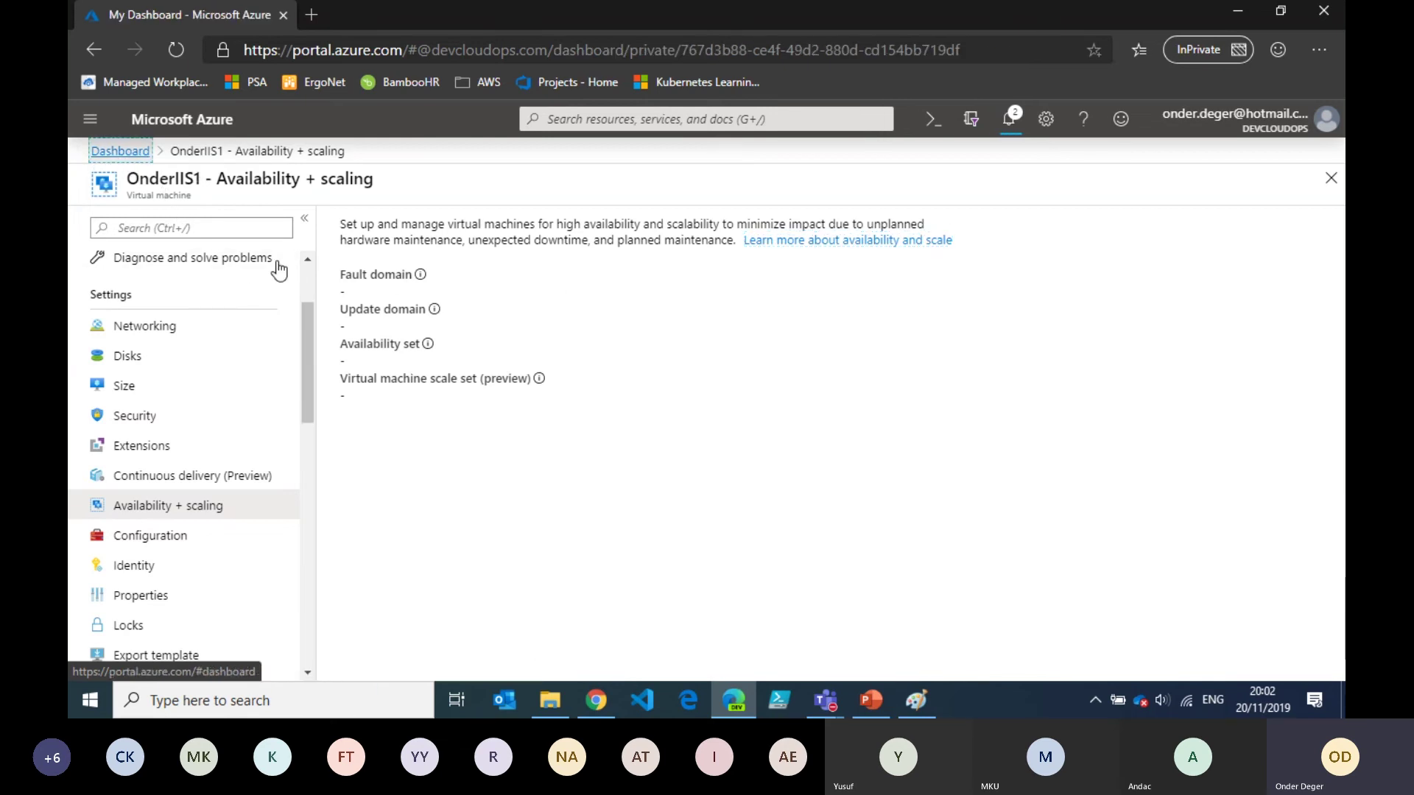
Open OnderTestAS's virtual machines to see OnderIIS2 listed, then return to Paint.
left_click(152, 316)
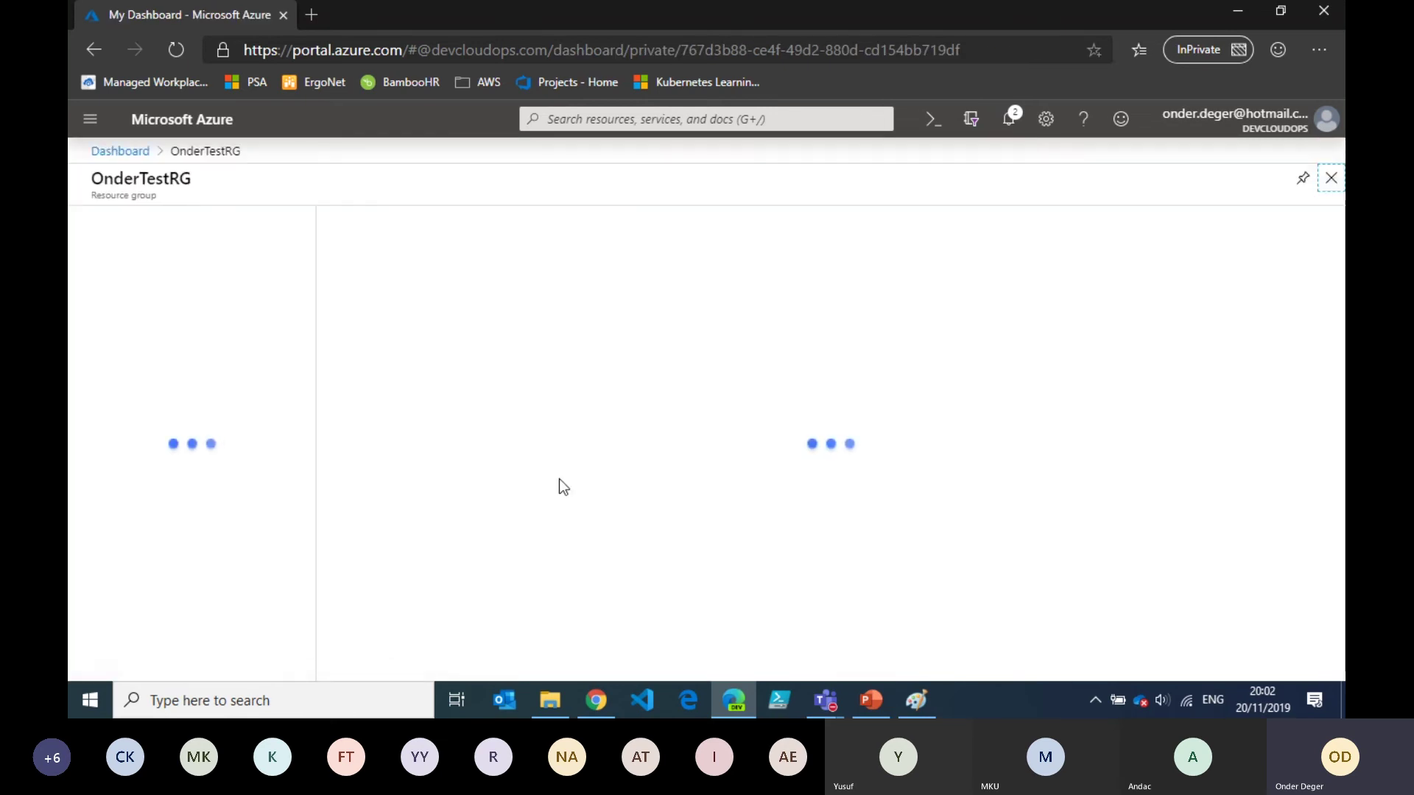
scroll(547, 498, "down", 2)
scroll(545, 500, "down", 4)
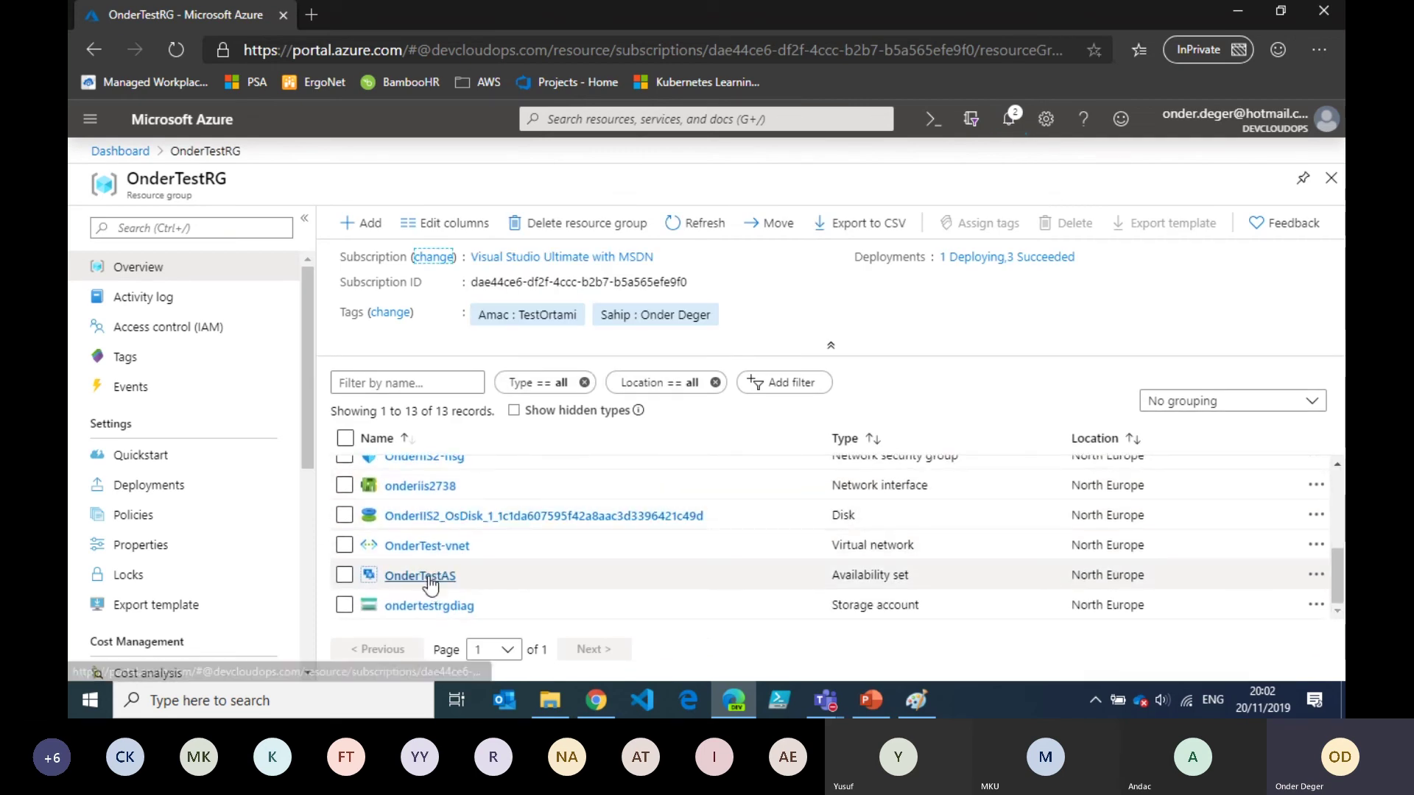
left_click(427, 576)
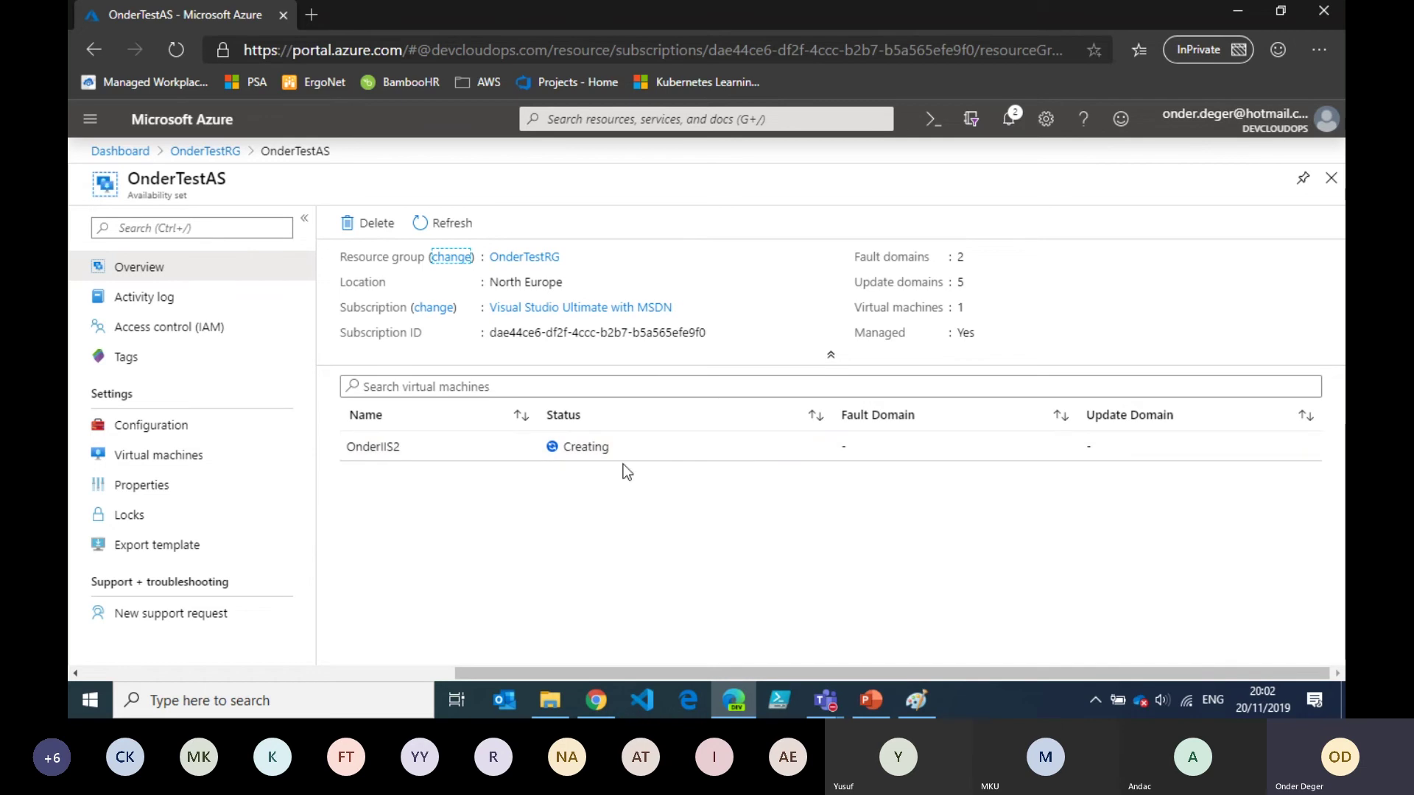
left_click(158, 455)
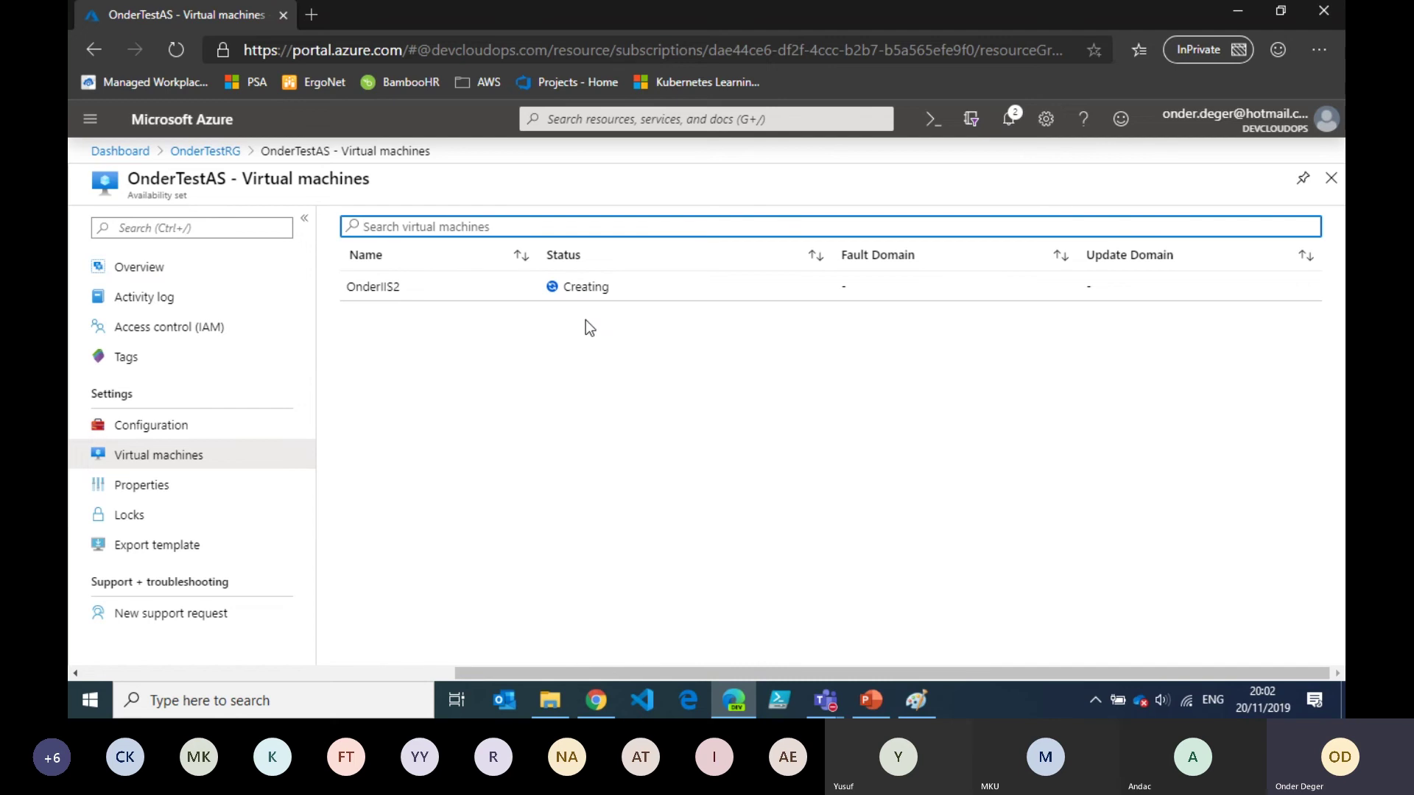
left_click(206, 151)
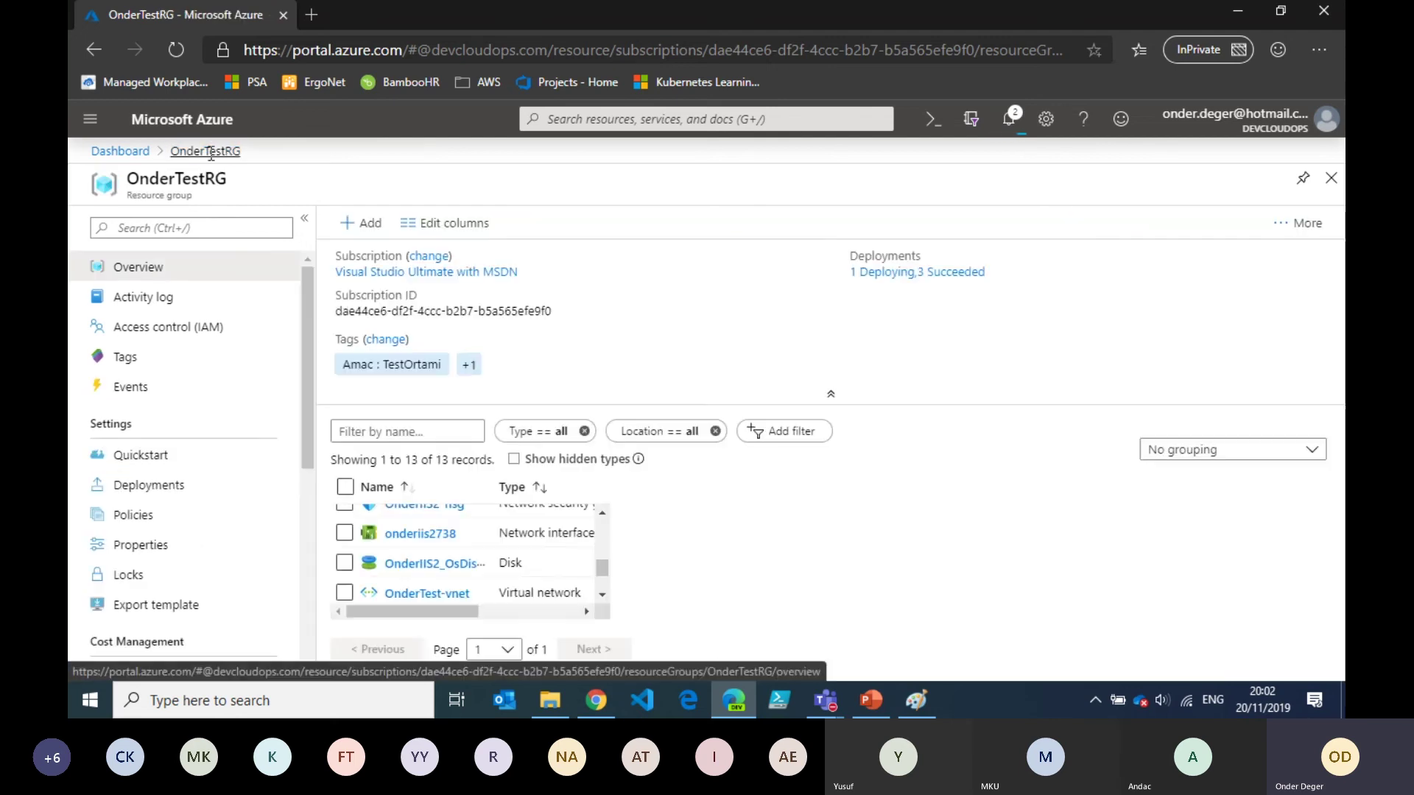
left_click(917, 701)
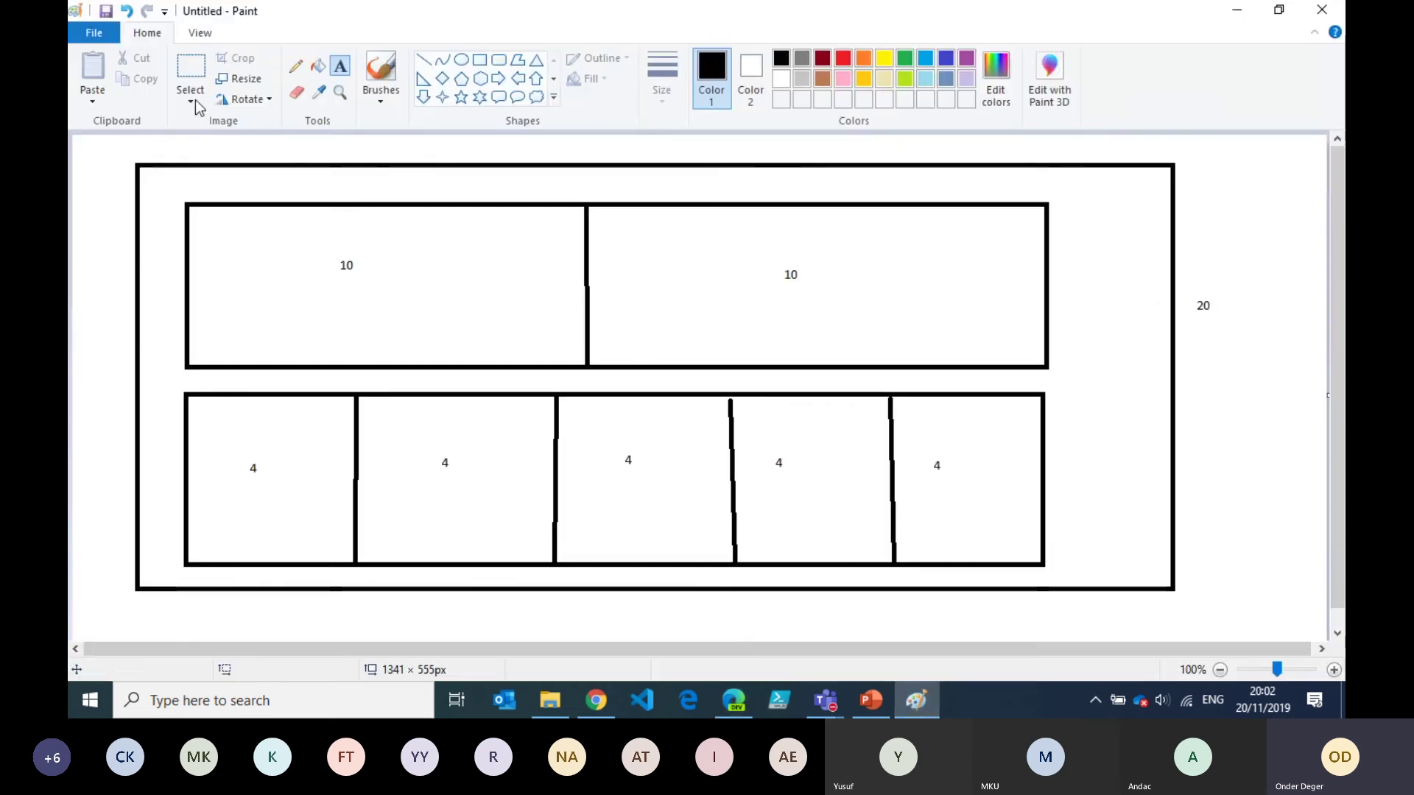
Start a new unsaved picture and draw an outer rectangle holding two stacked inner boxes.
left_click(93, 33)
left_click(133, 70)
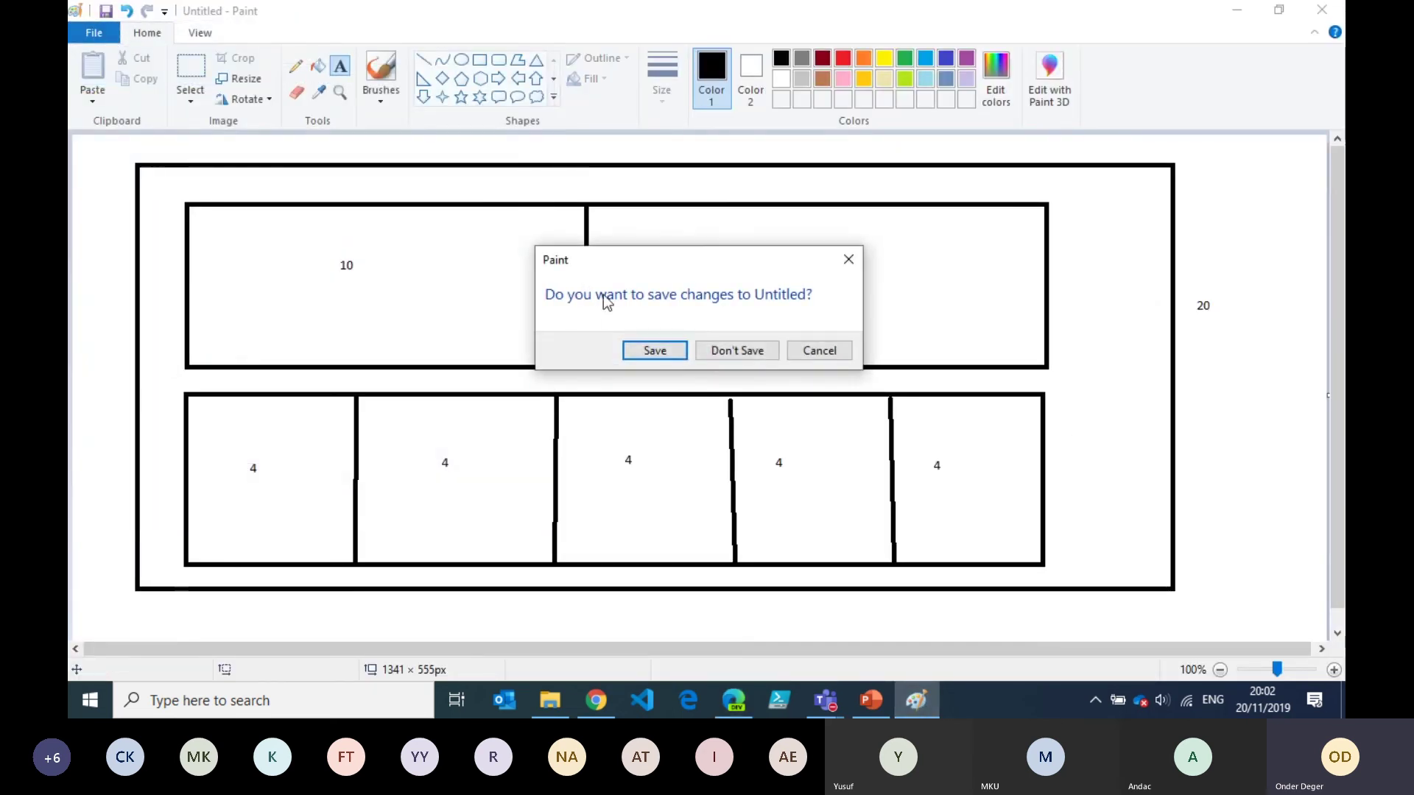
left_click(739, 351)
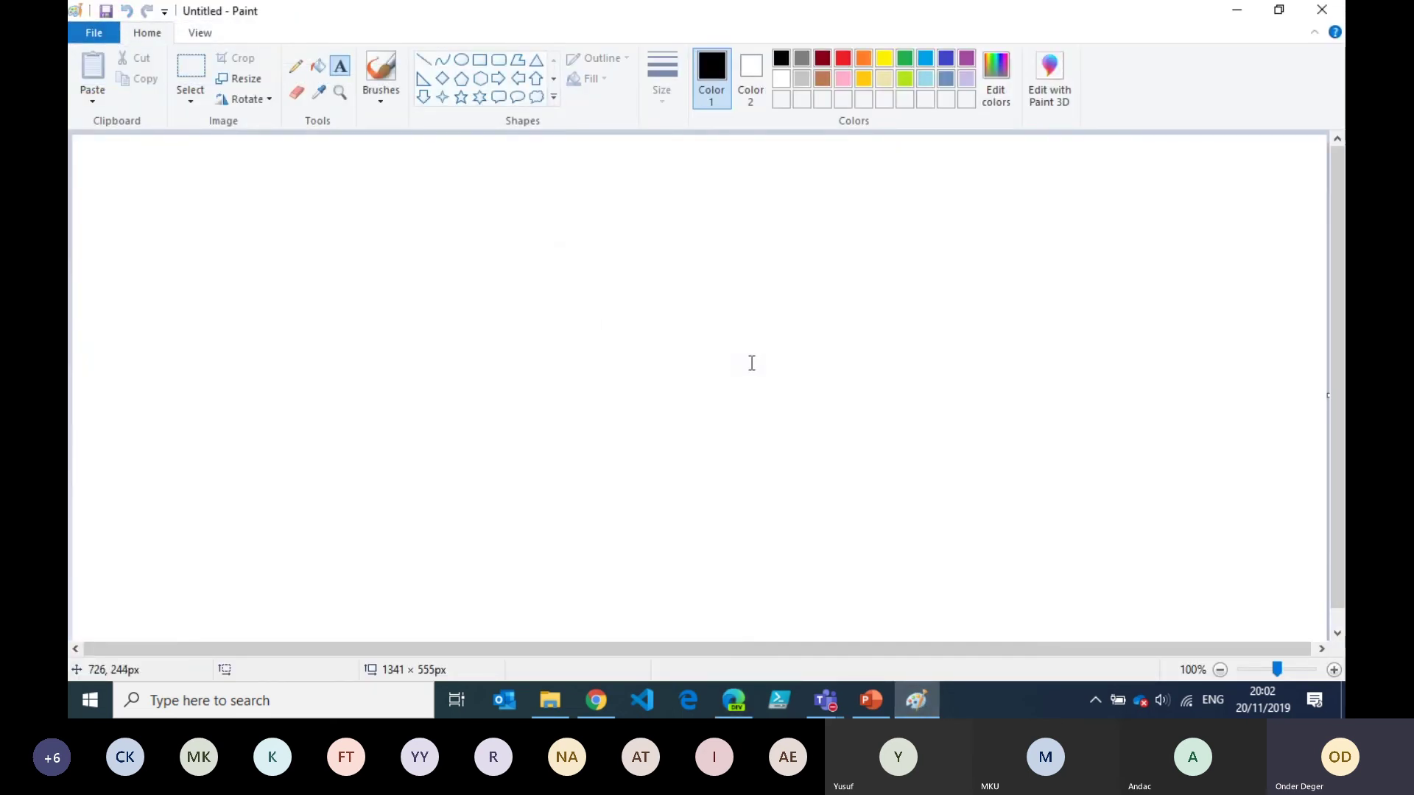
left_click(480, 59)
left_click_drag(282, 158, 532, 617)
left_click(715, 479)
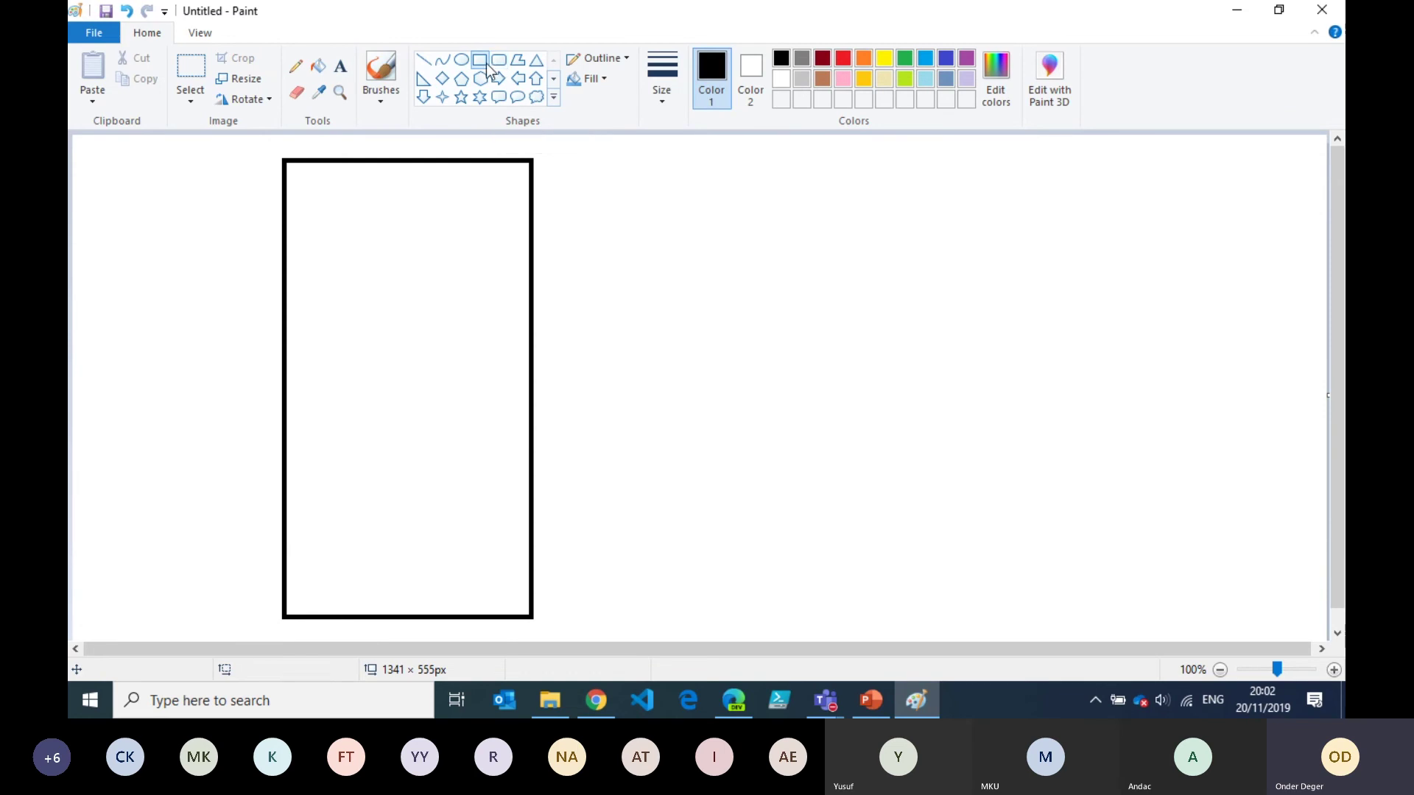
left_click_drag(332, 186, 467, 369)
left_click_drag(332, 399, 467, 587)
left_click(666, 473)
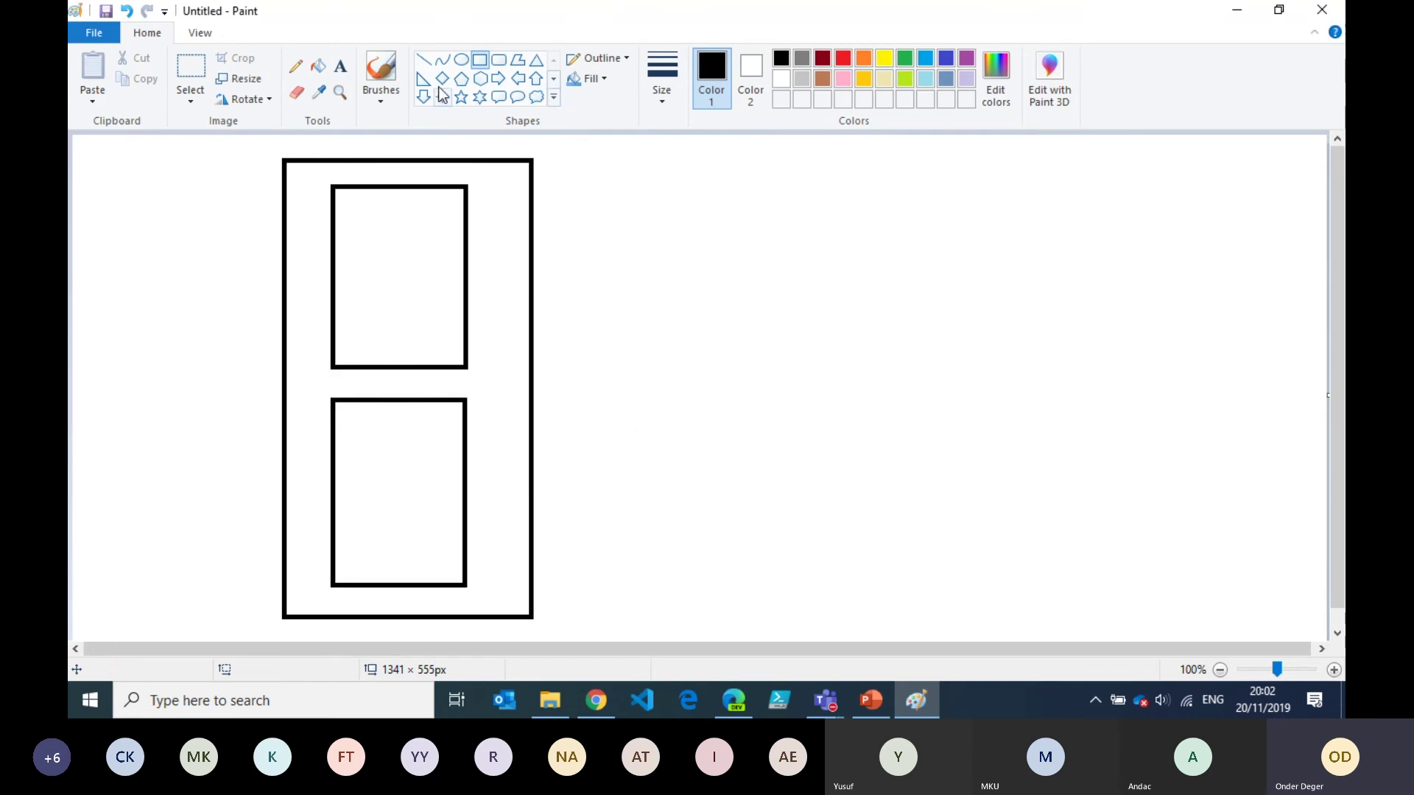
Label the upper box IIS1 and the lower box IIS2.
left_click(340, 68)
left_click(351, 216)
type("IIS1")
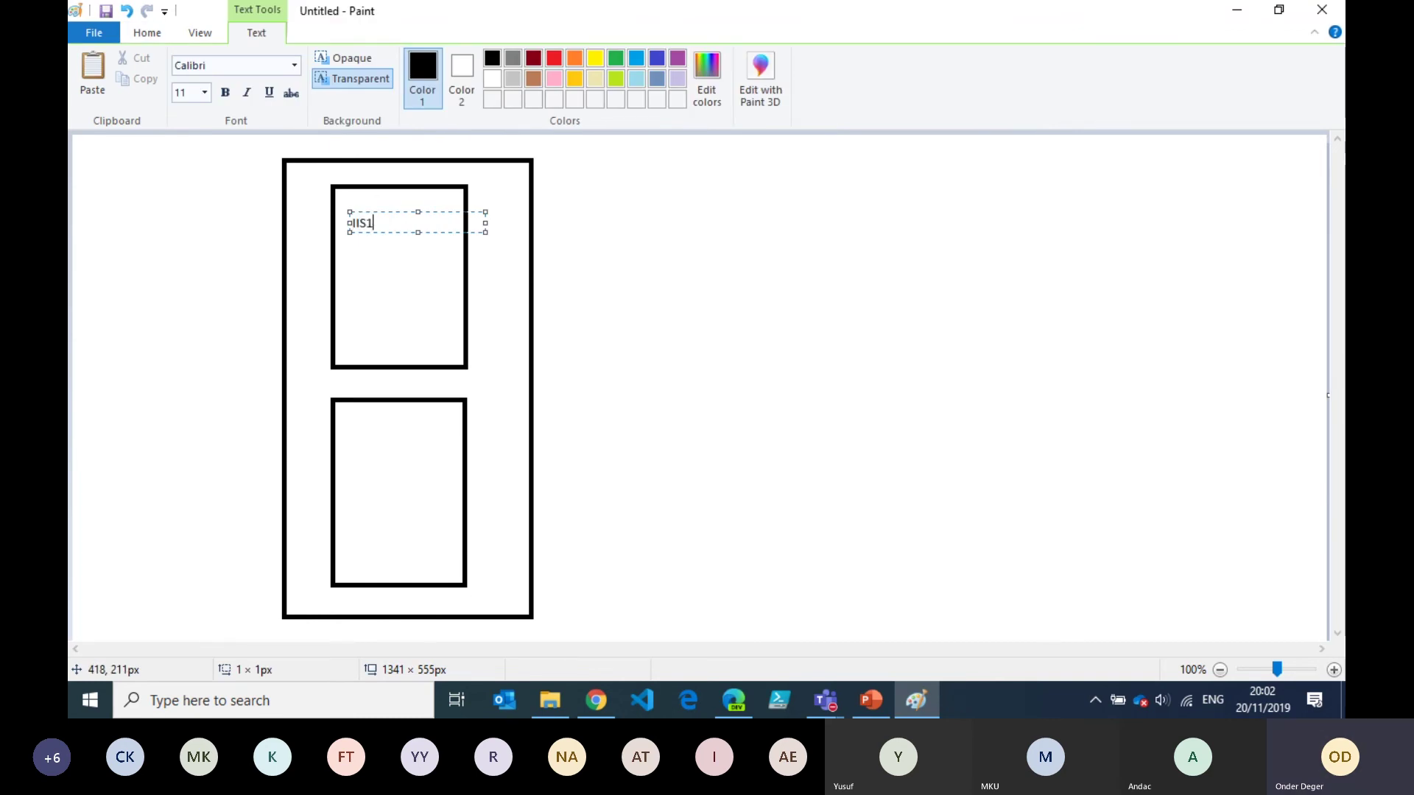
left_click(359, 446)
left_click(354, 441)
type("IIS2")
left_click(648, 443)
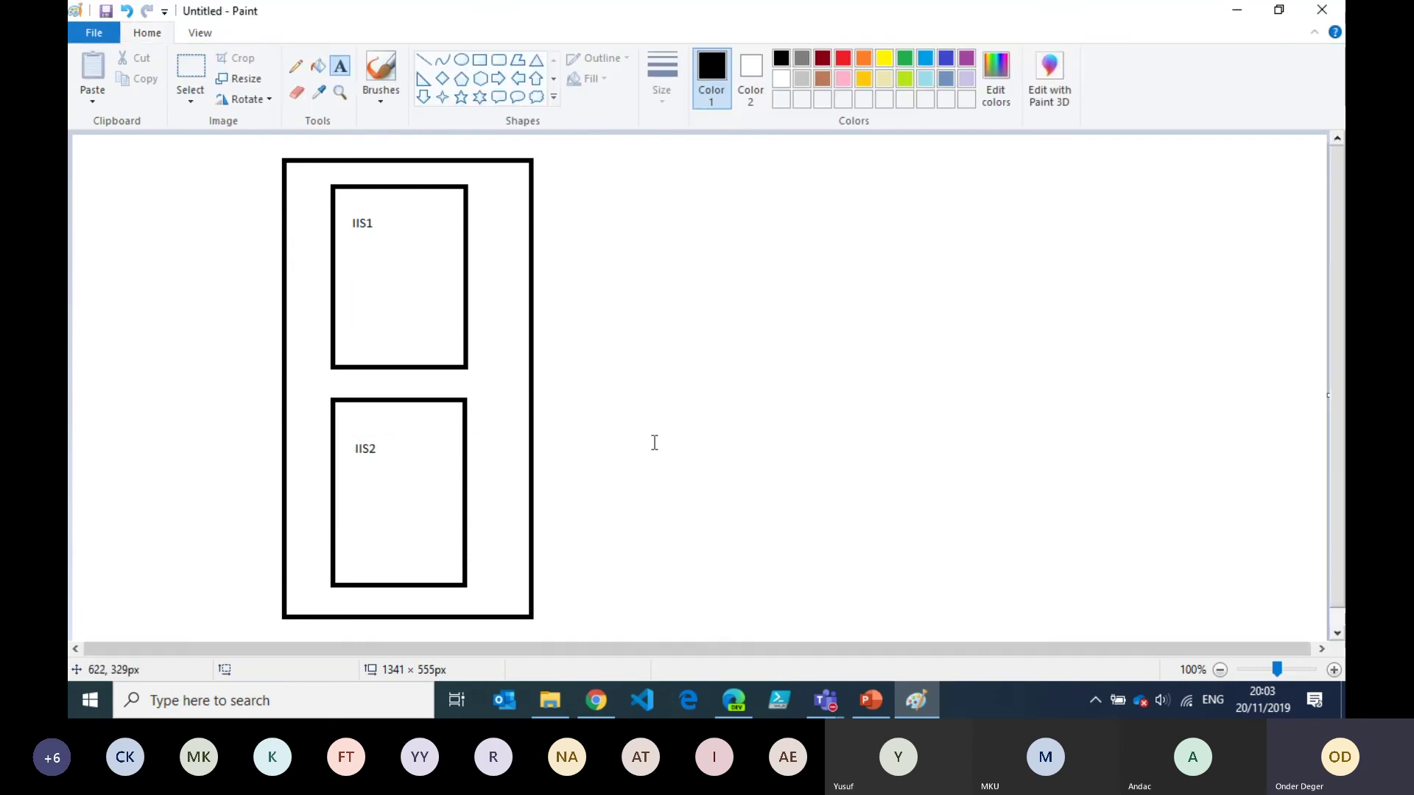
Draw lines from each box labelled 52.163.59.62 for IIS1 and 45.65.75.92 for IIS2.
left_click(423, 60)
left_click_drag(427, 231, 582, 213)
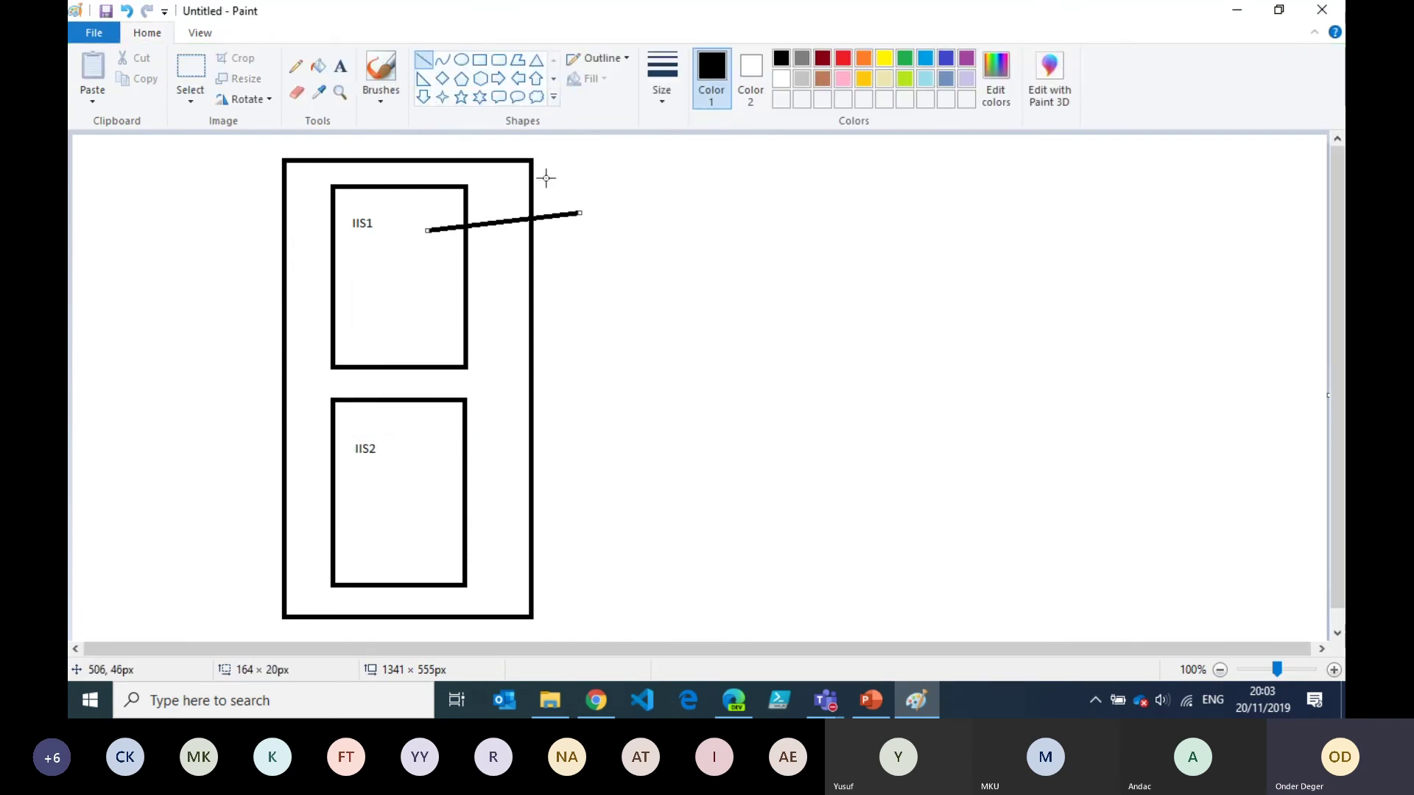
left_click(341, 67)
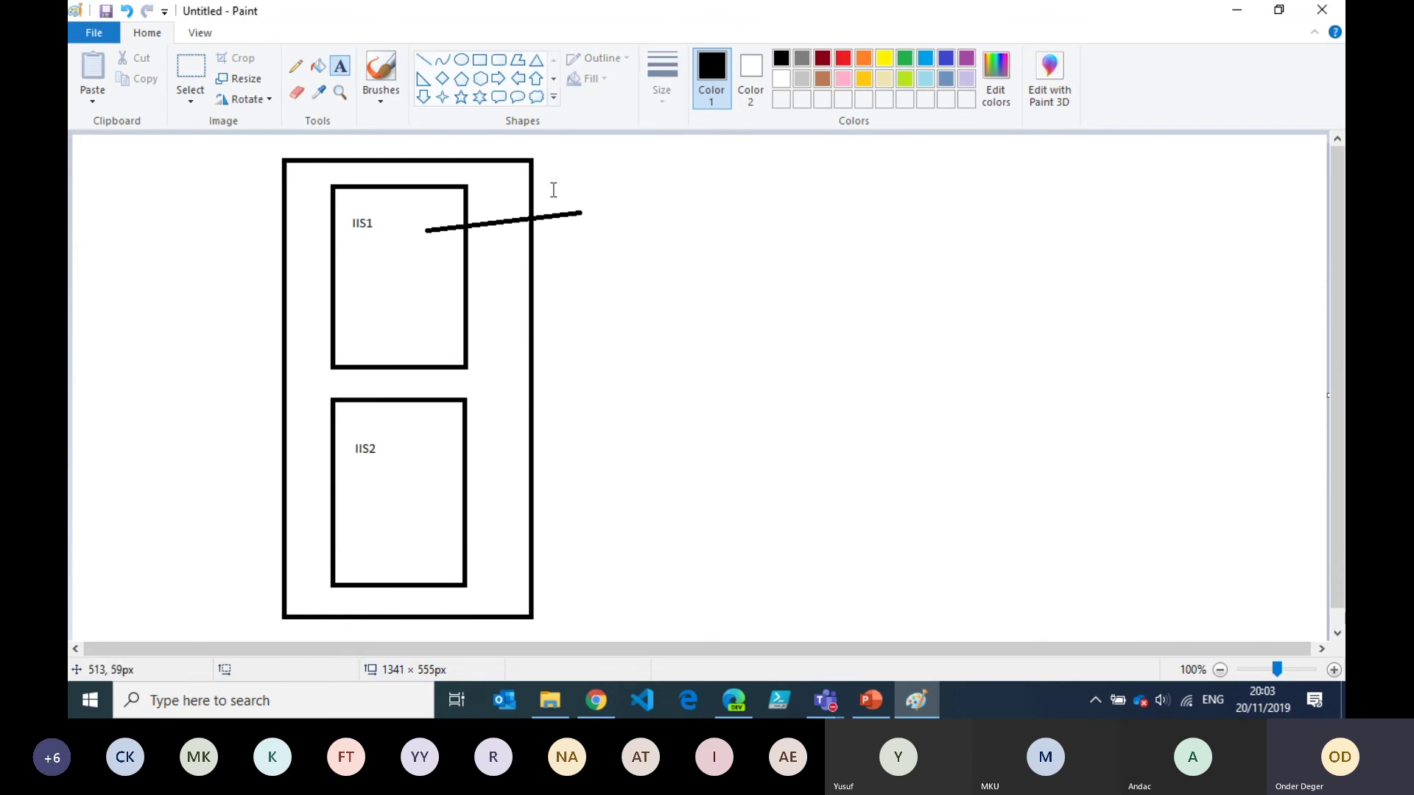
left_click(552, 185)
type("52.163.")
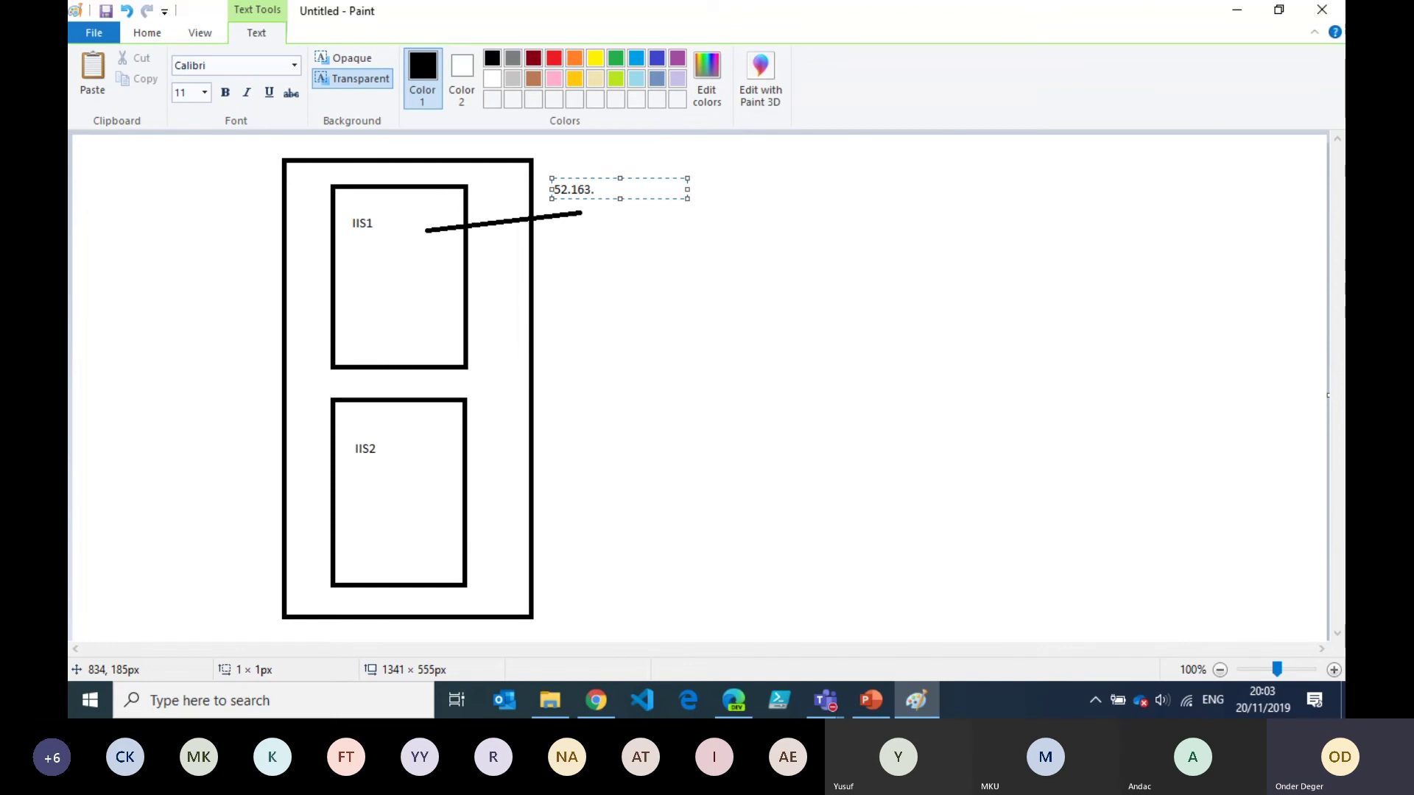
type("59.62")
left_click(854, 393)
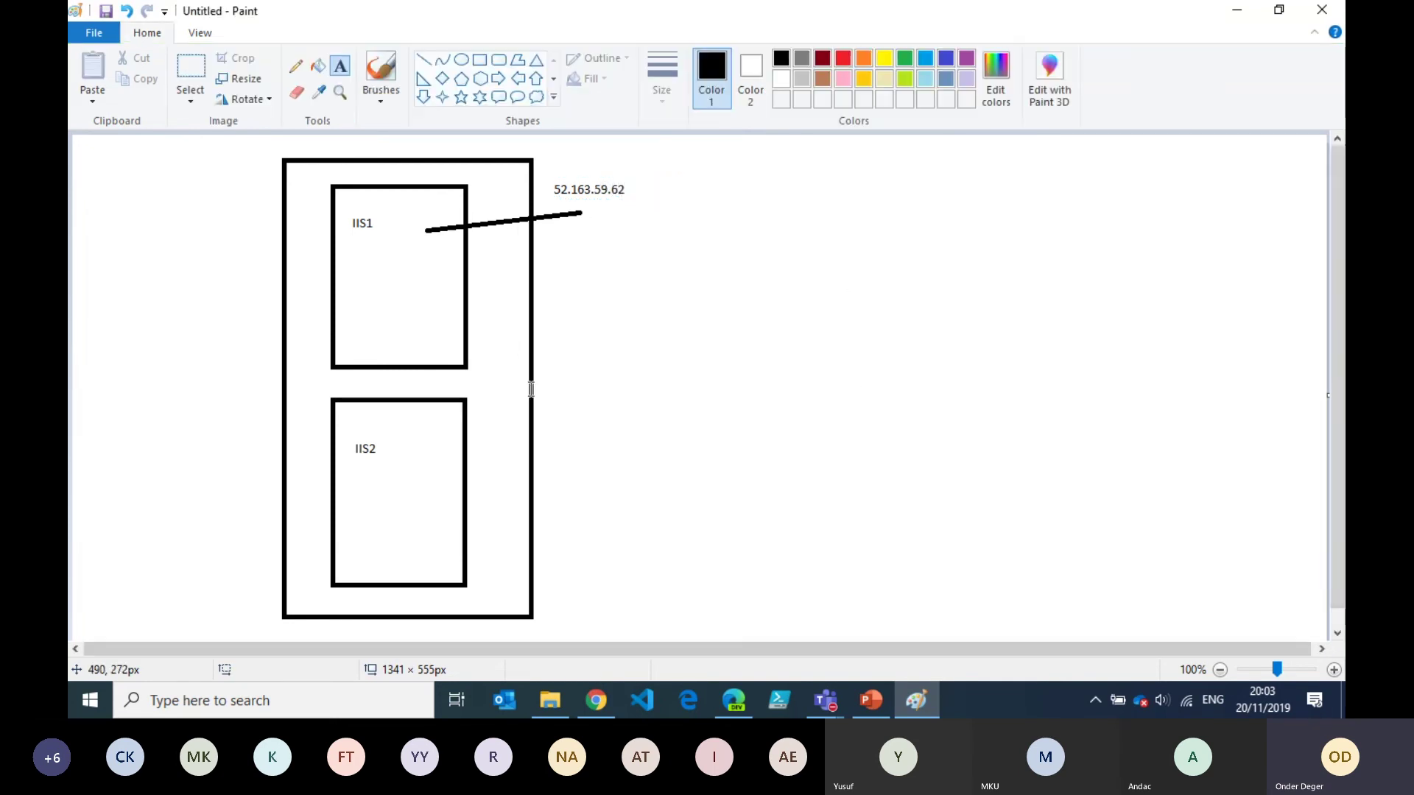
left_click(423, 60)
mouse_move(426, 449)
left_mouse_down()
mouse_move(584, 387)
mouse_move(584, 401)
left_mouse_up()
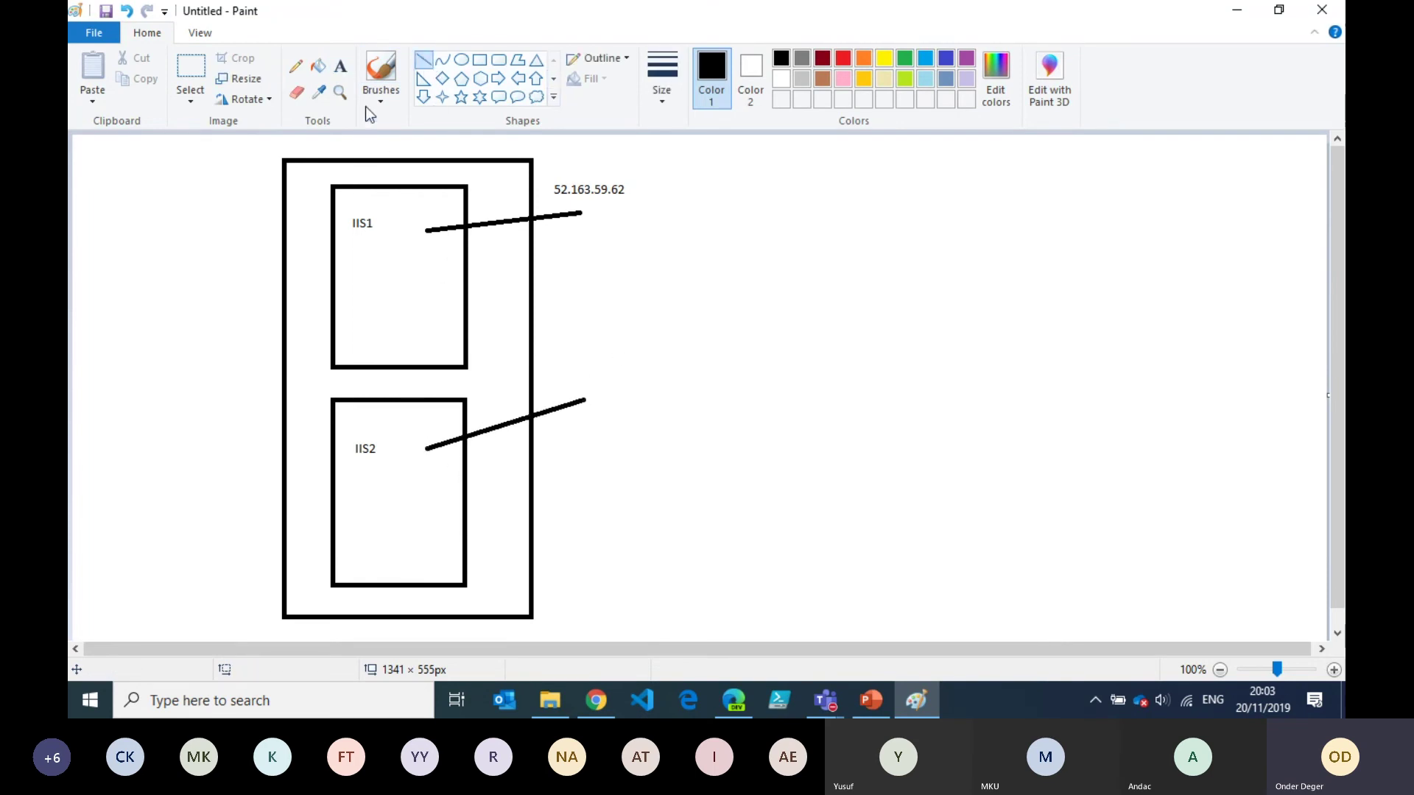
left_click(341, 68)
left_click(561, 373)
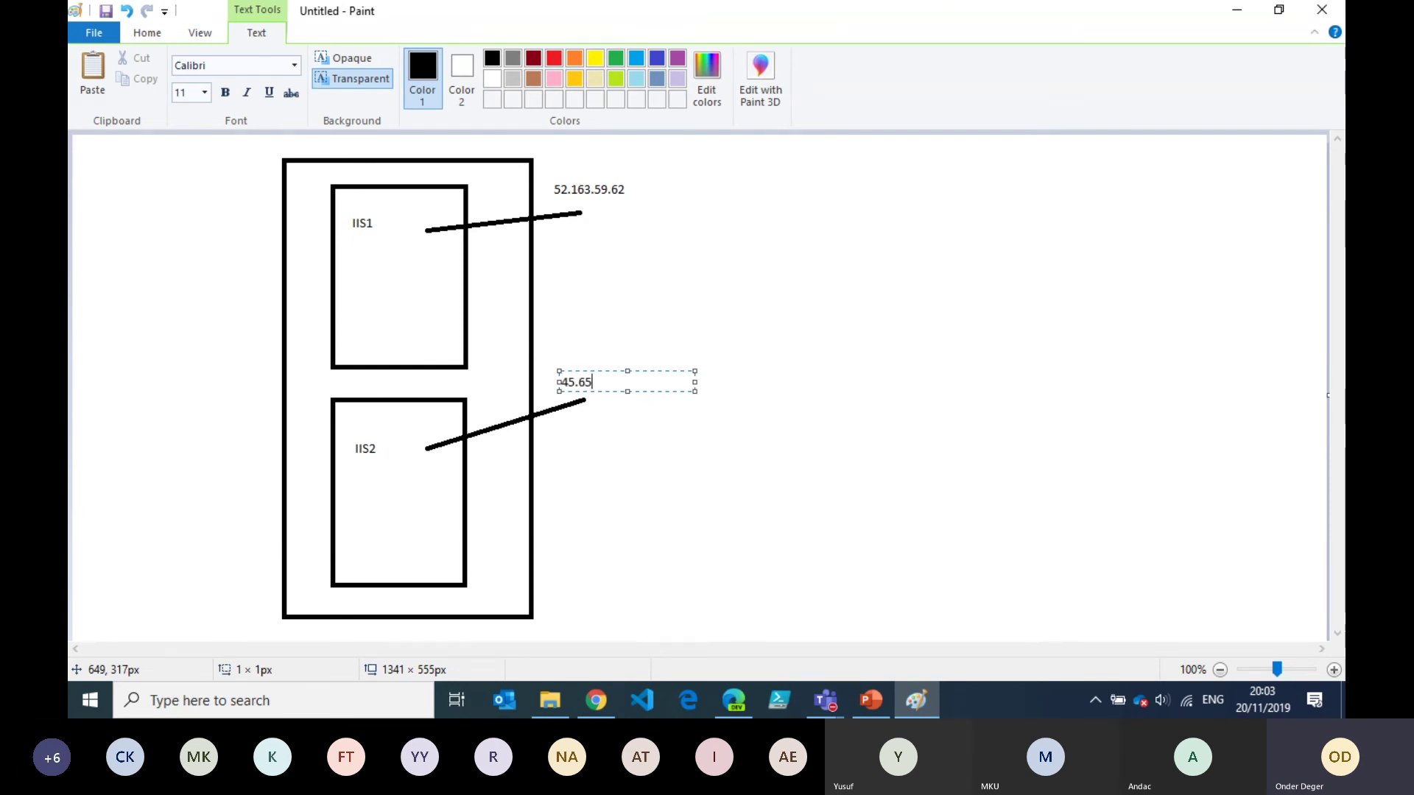
type("45.65.75.92")
left_click(691, 442)
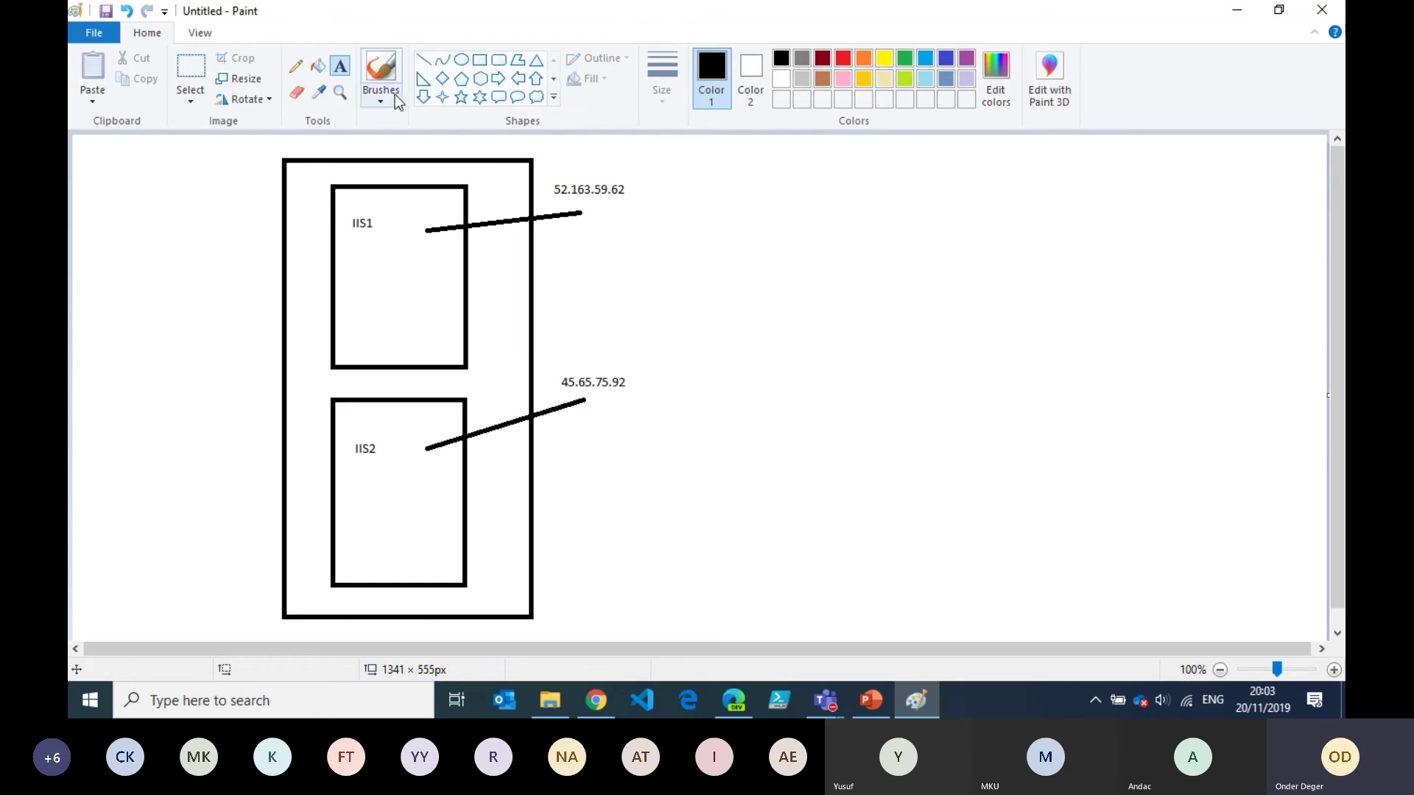
Add port 3389 labels under both IP addresses.
left_click(341, 65)
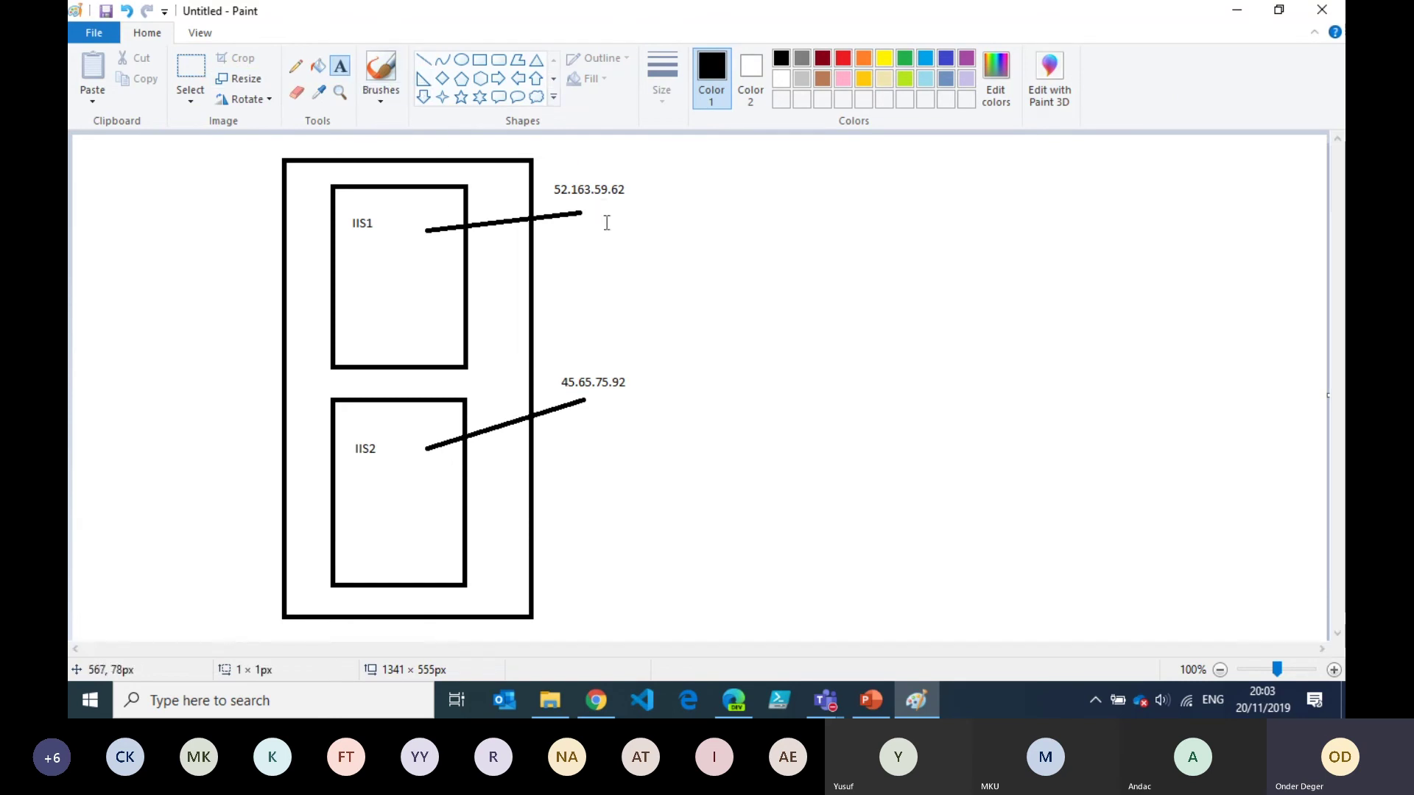
left_click(601, 198)
type("3389")
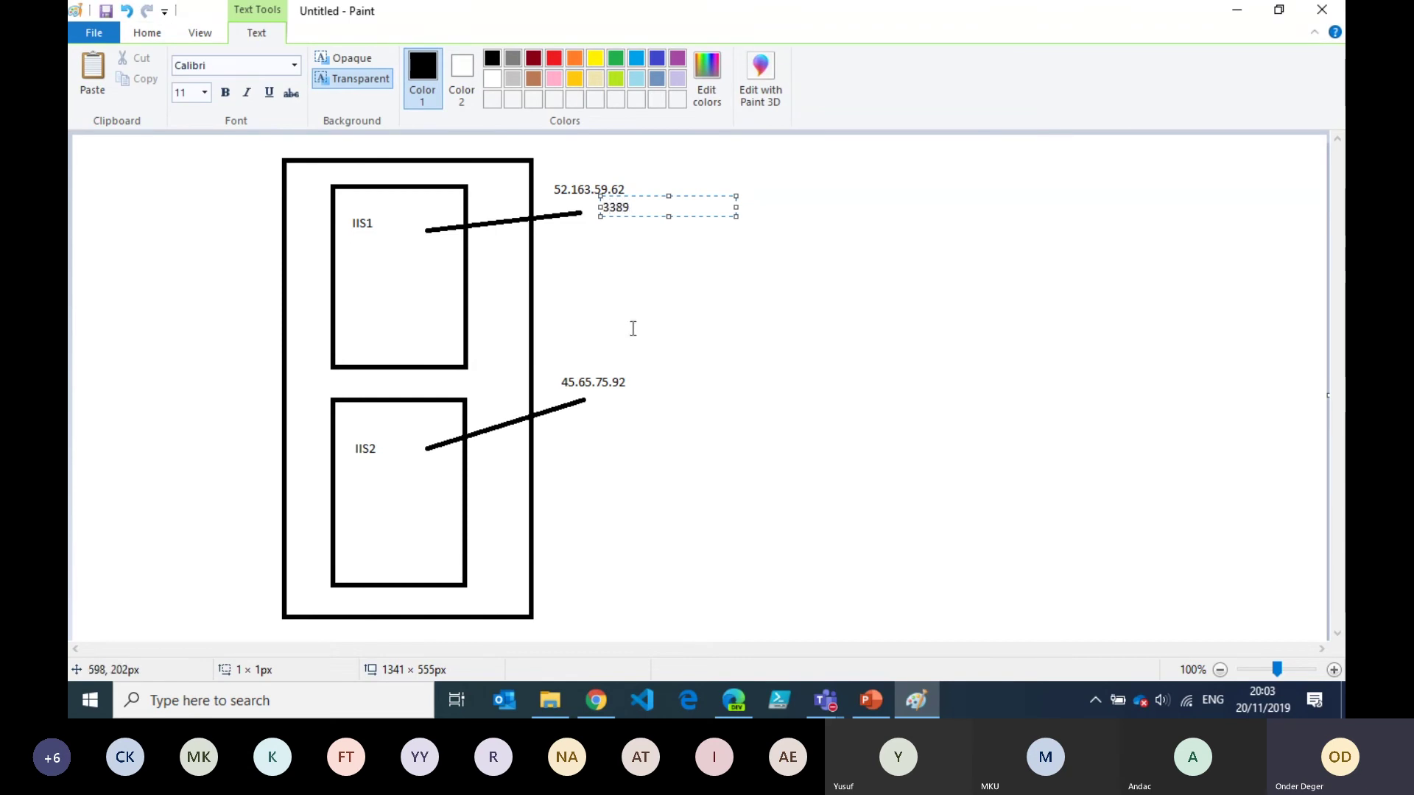
left_click(616, 408)
left_click(596, 385)
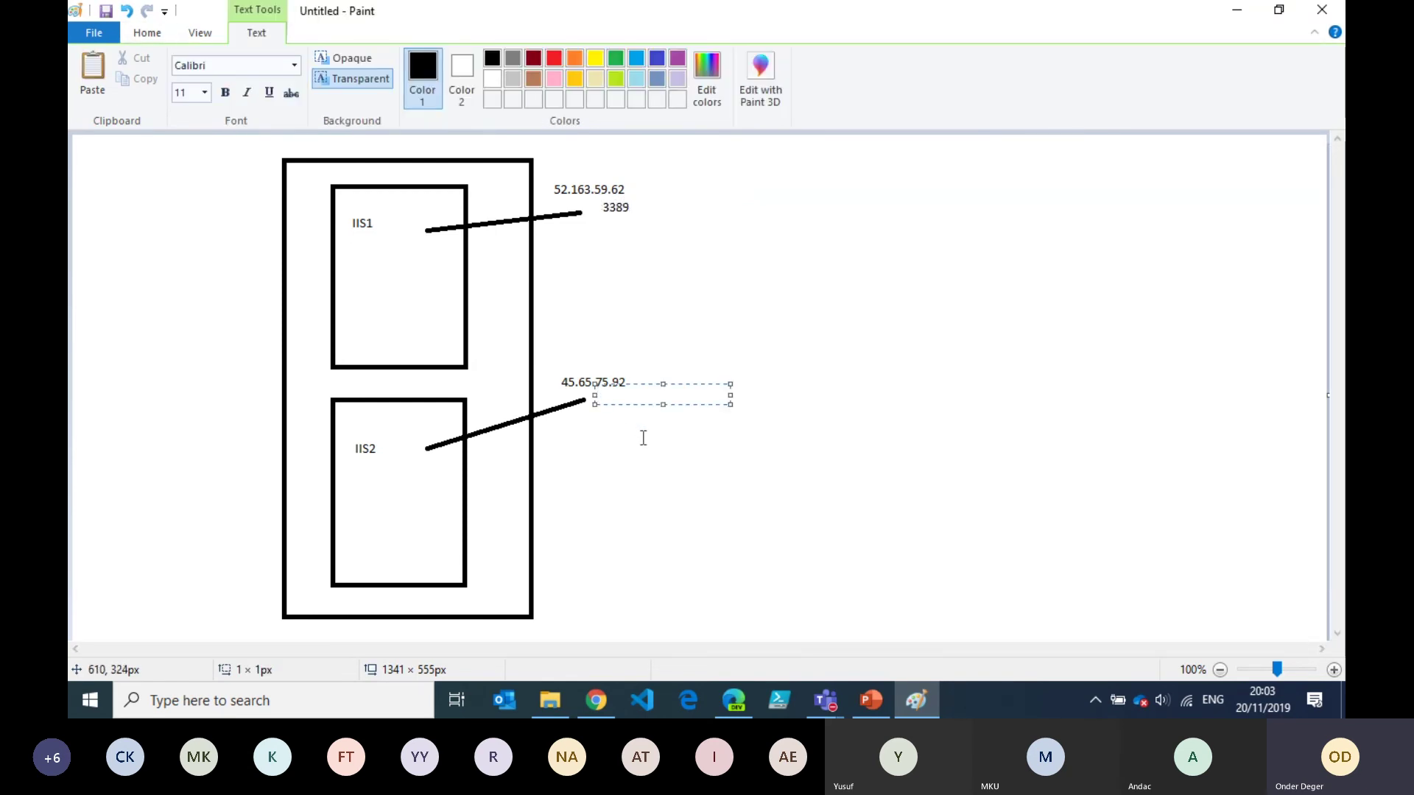
left_click(729, 533)
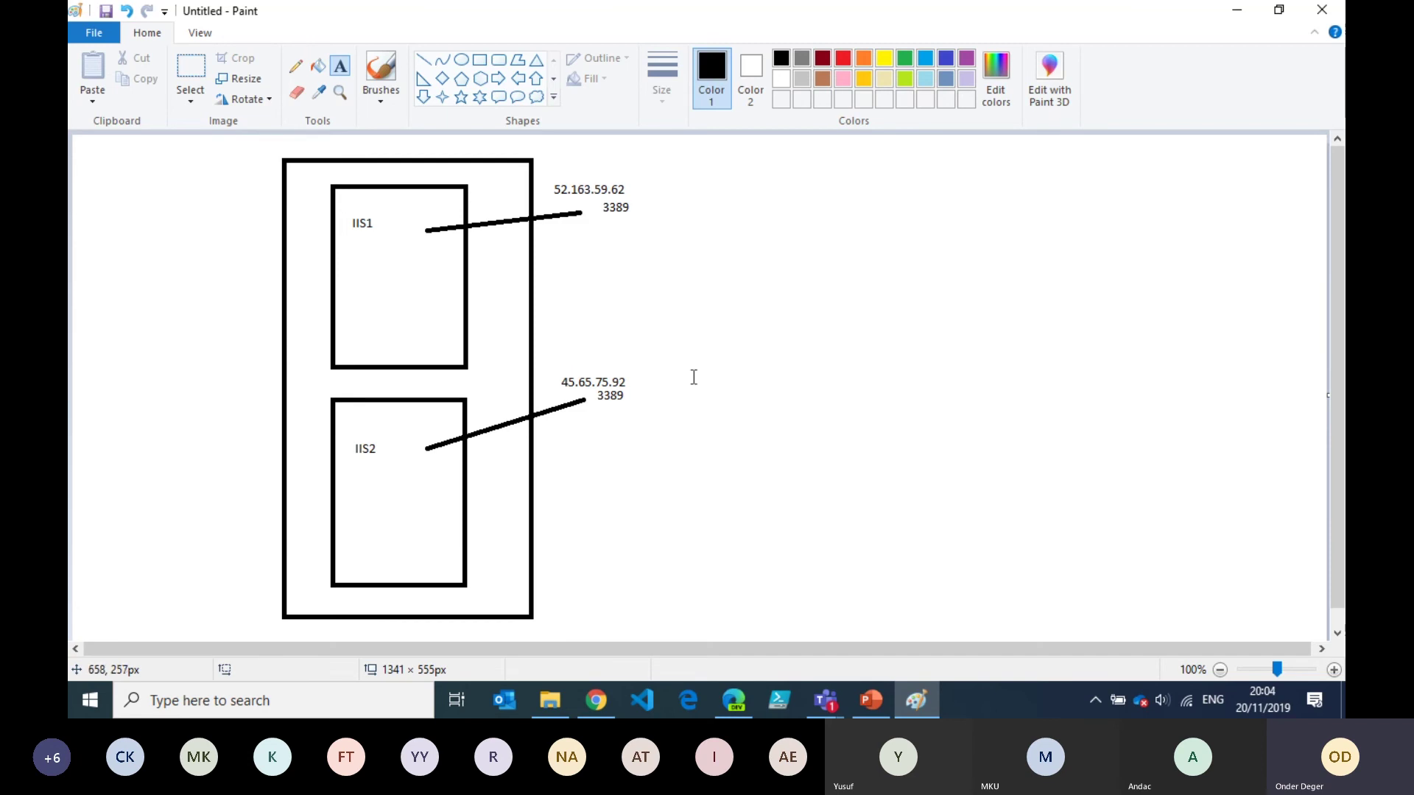
left_click(832, 693)
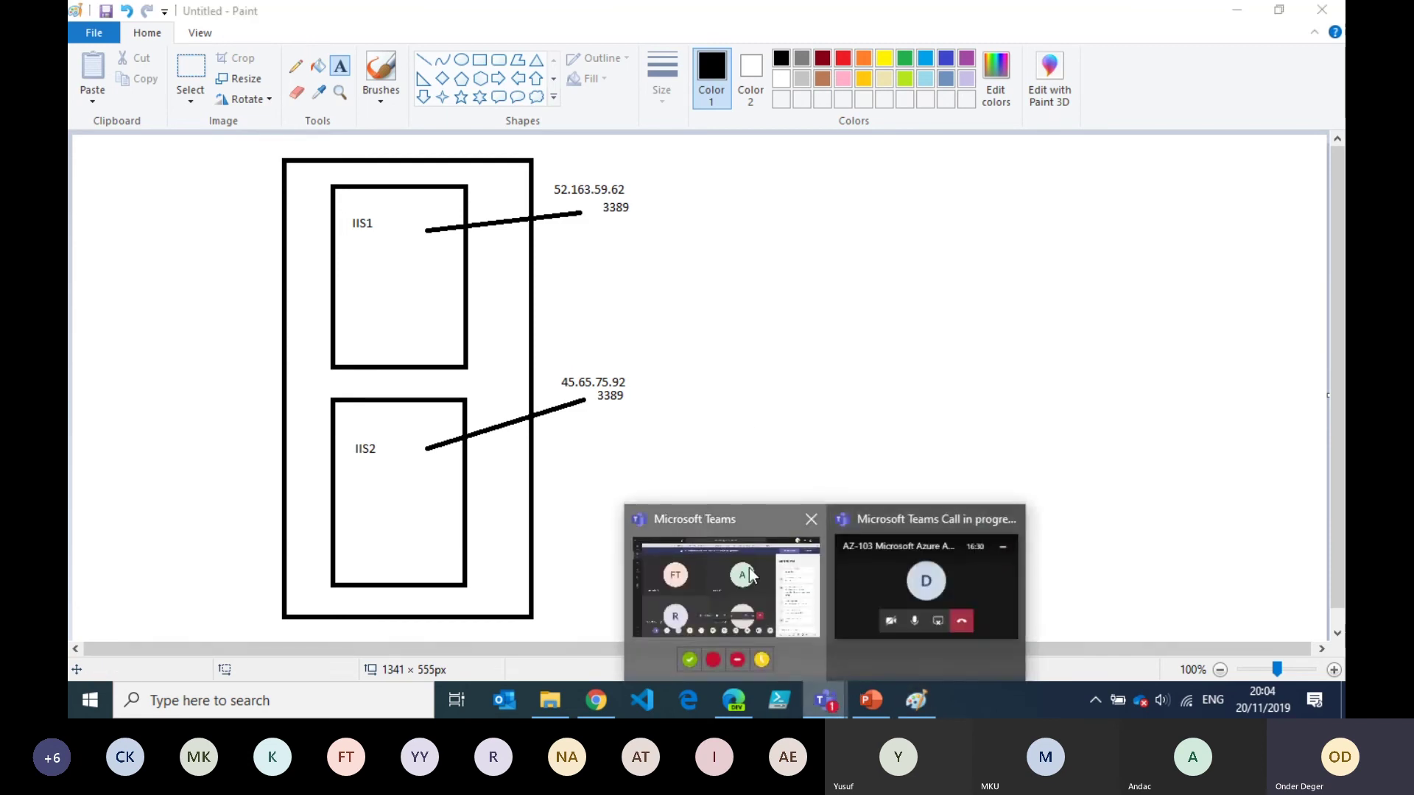
left_click(729, 590)
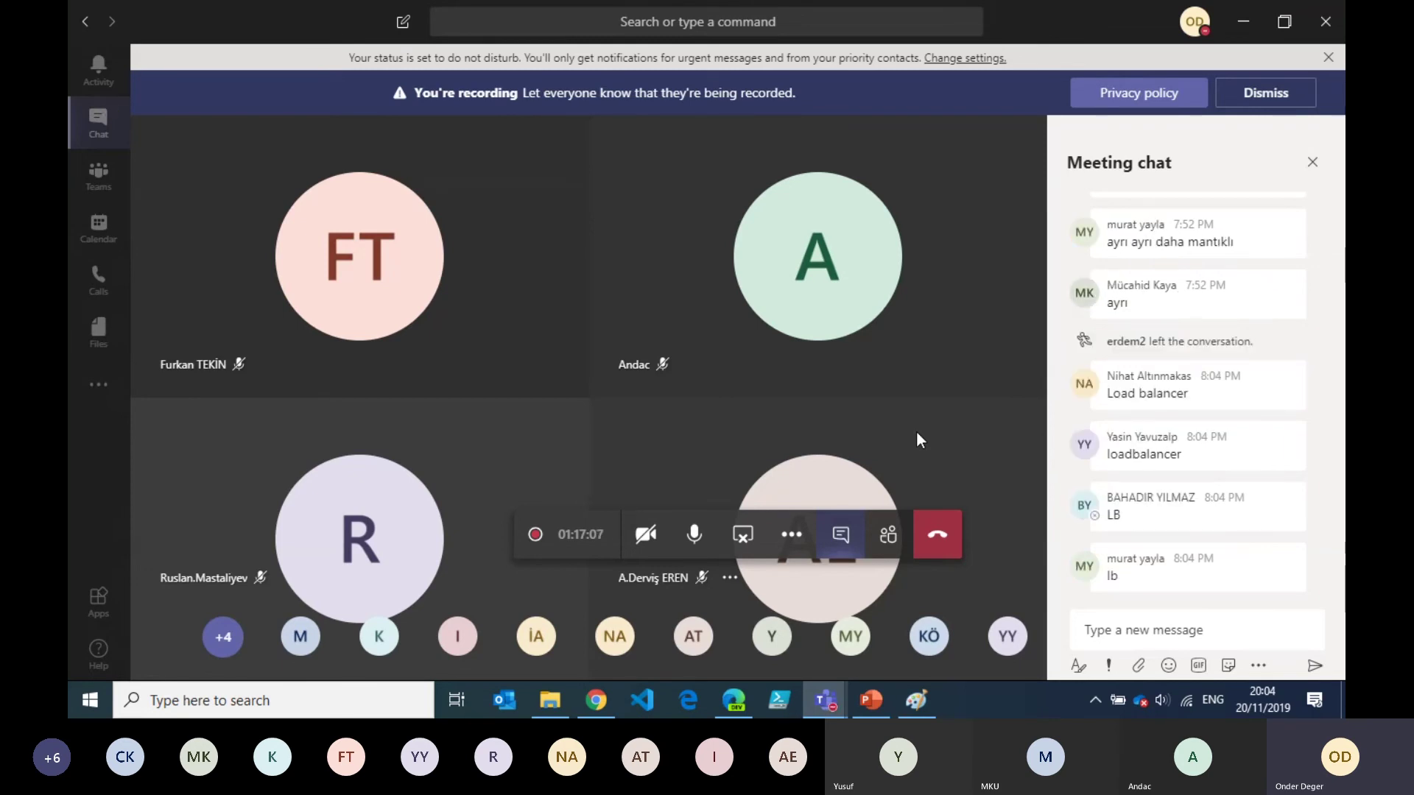
Draw a new load balancer box to the right of the diagram.
left_click(1243, 21)
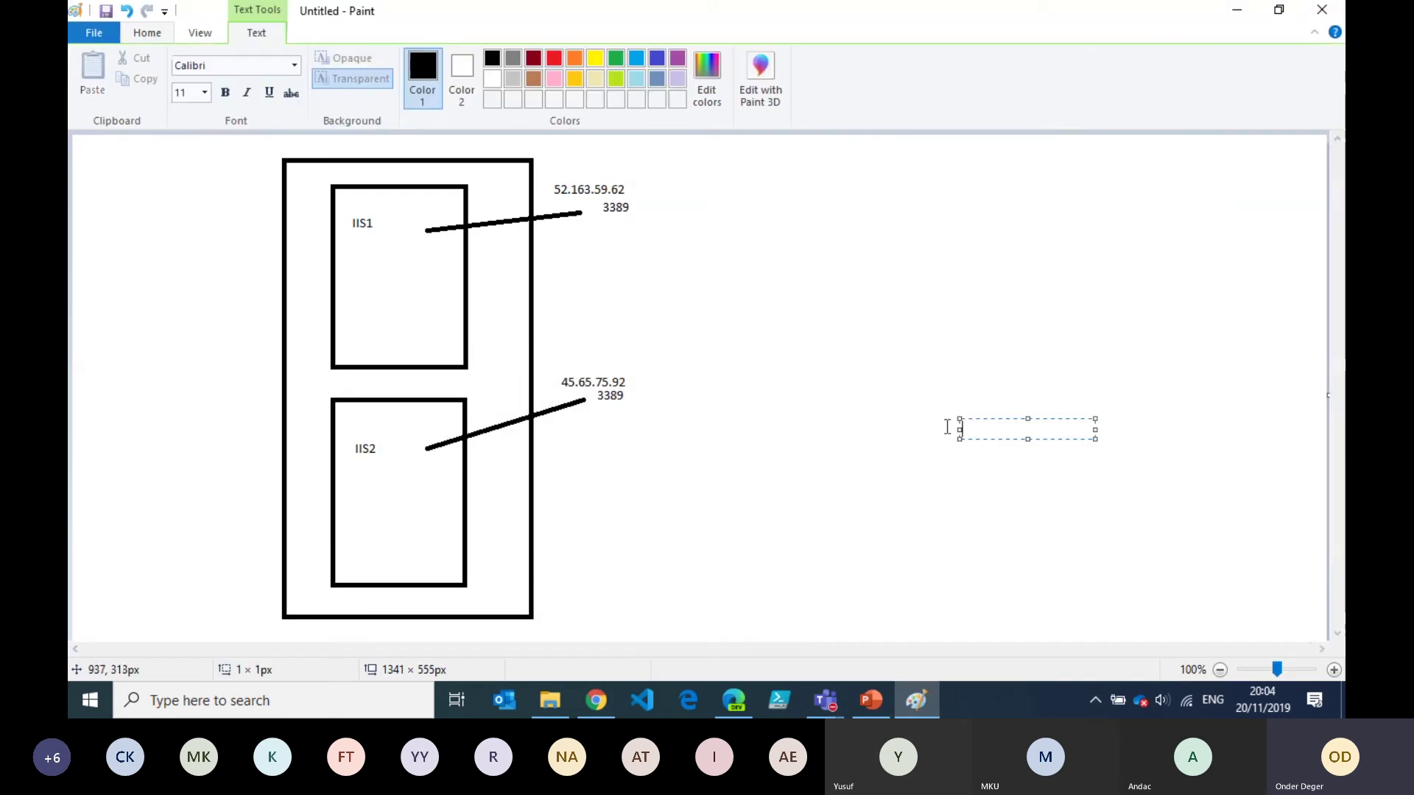
left_click(653, 297)
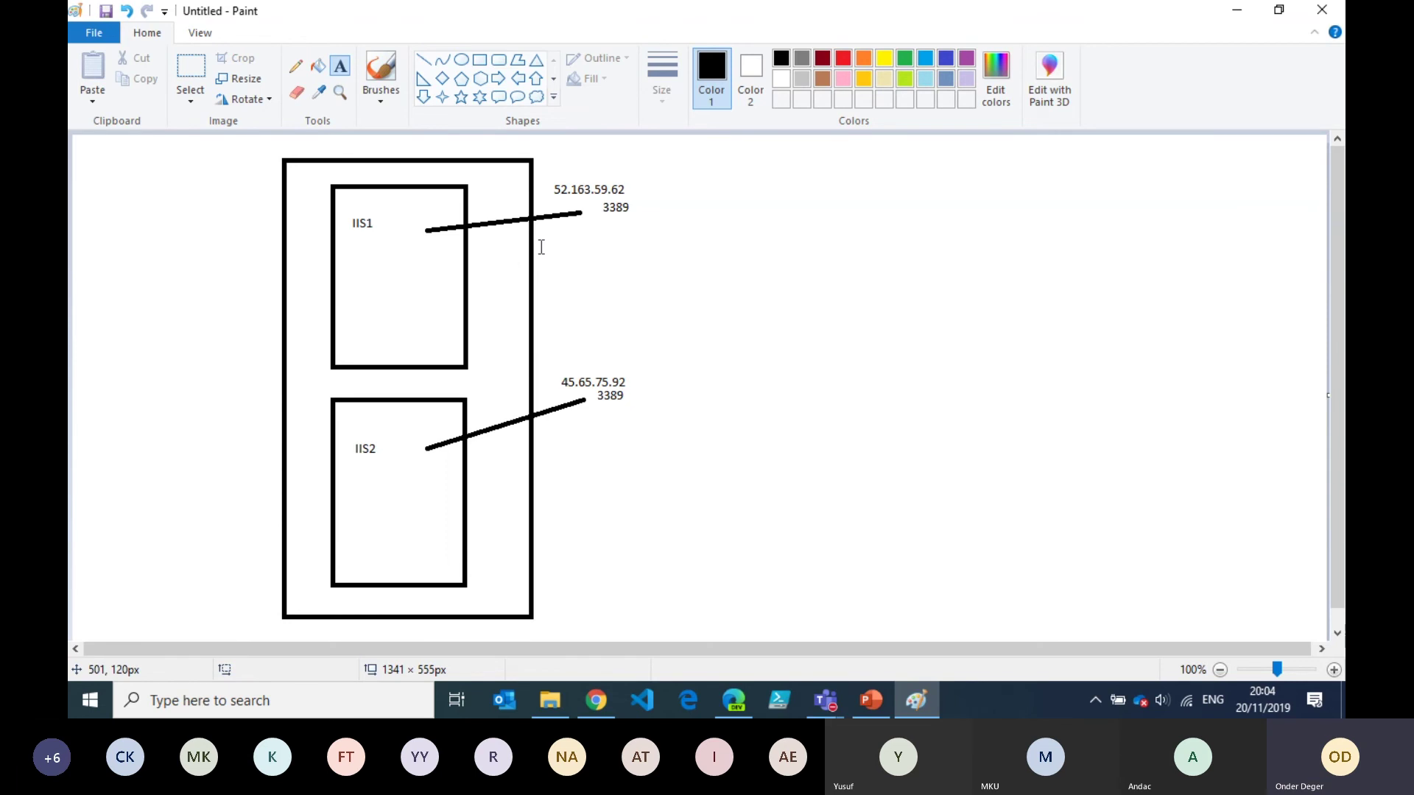
left_click(569, 259)
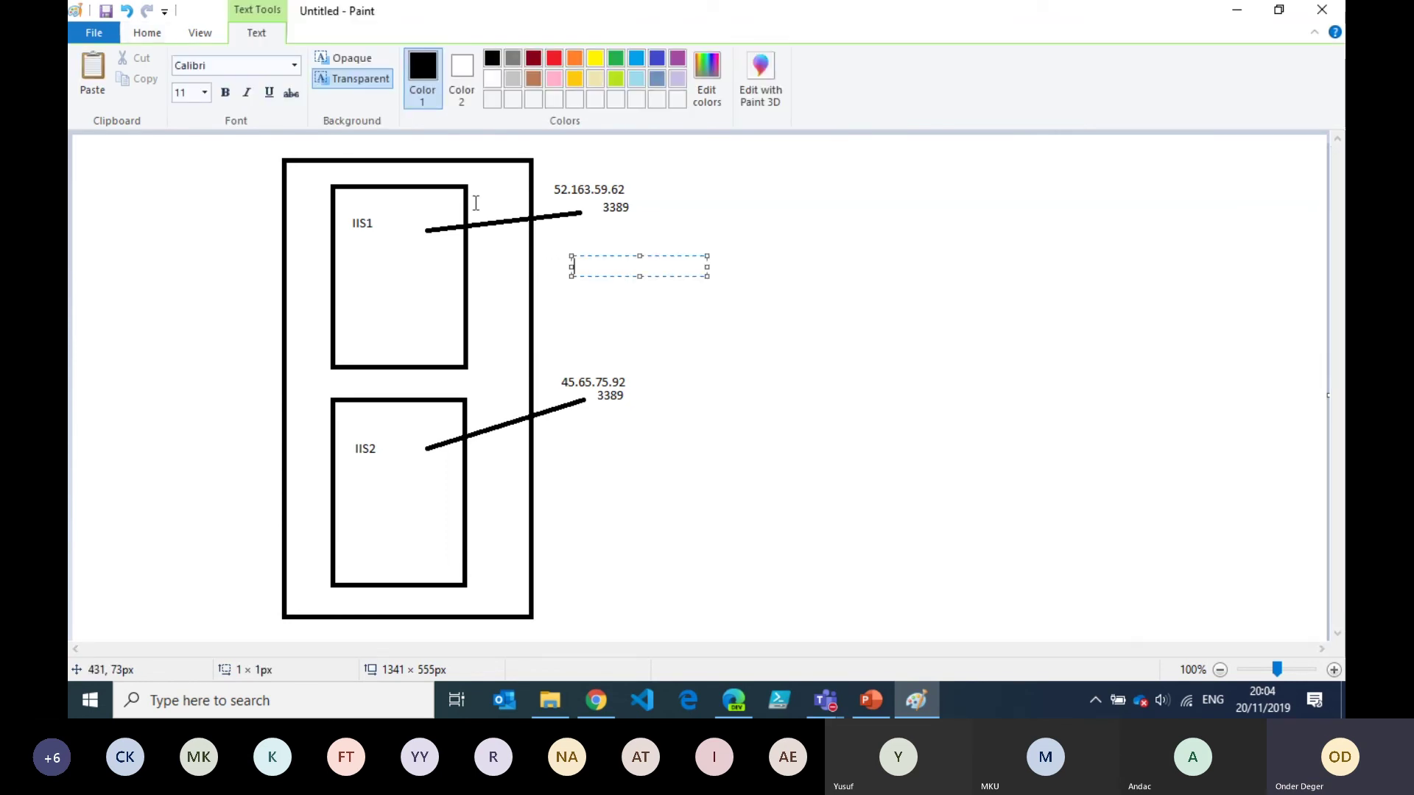
left_click(606, 164)
left_click(479, 59)
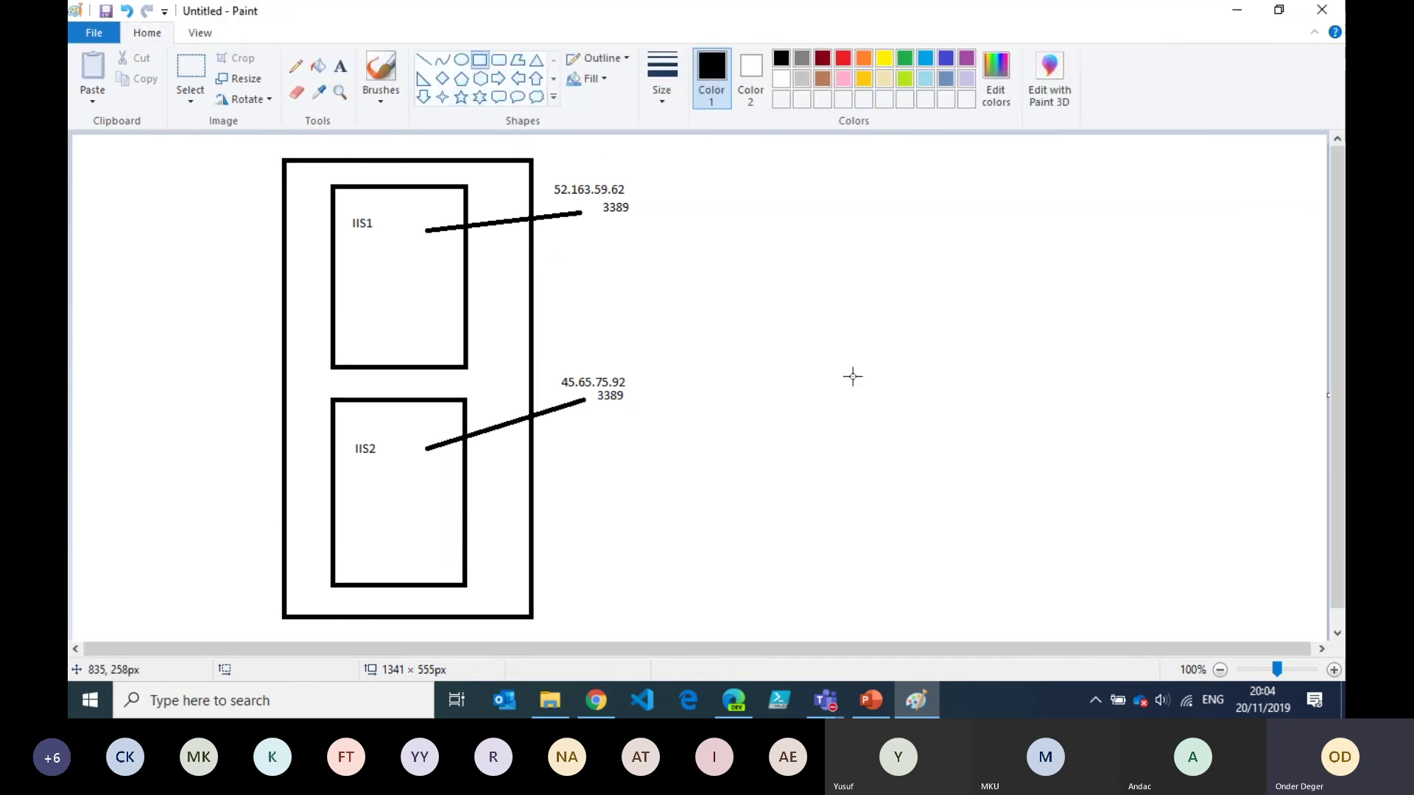
left_click_drag(775, 270, 889, 483)
left_click(724, 454)
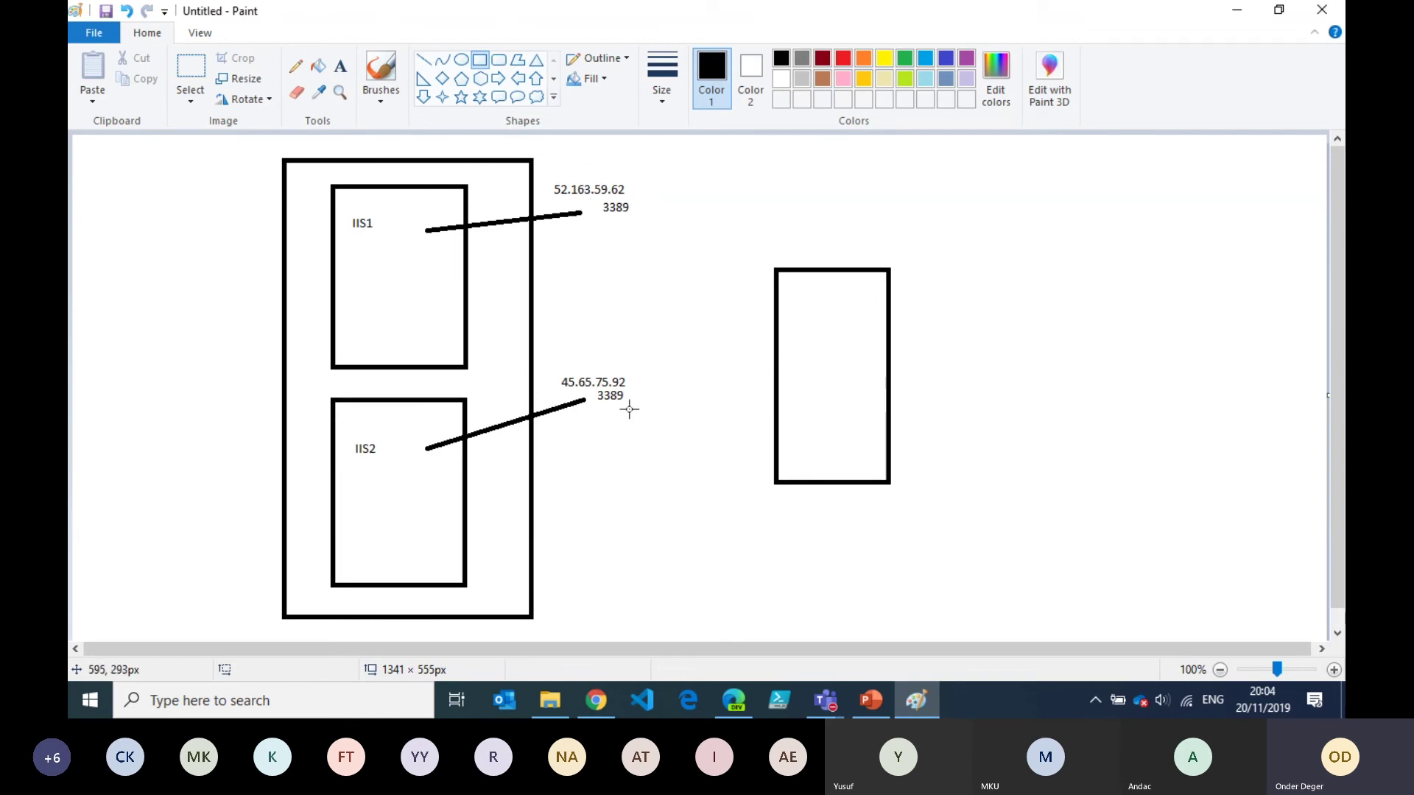
left_click_drag(604, 211, 568, 165)
key("ctrl+z")
Cross out the 52.163.59.62 and 45.65.75.92 labels with X marks.
left_click(424, 59)
left_click_drag(617, 178, 571, 238)
left_click_drag(567, 164, 640, 233)
left_click_drag(615, 363, 584, 420)
left_click_drag(567, 362, 626, 414)
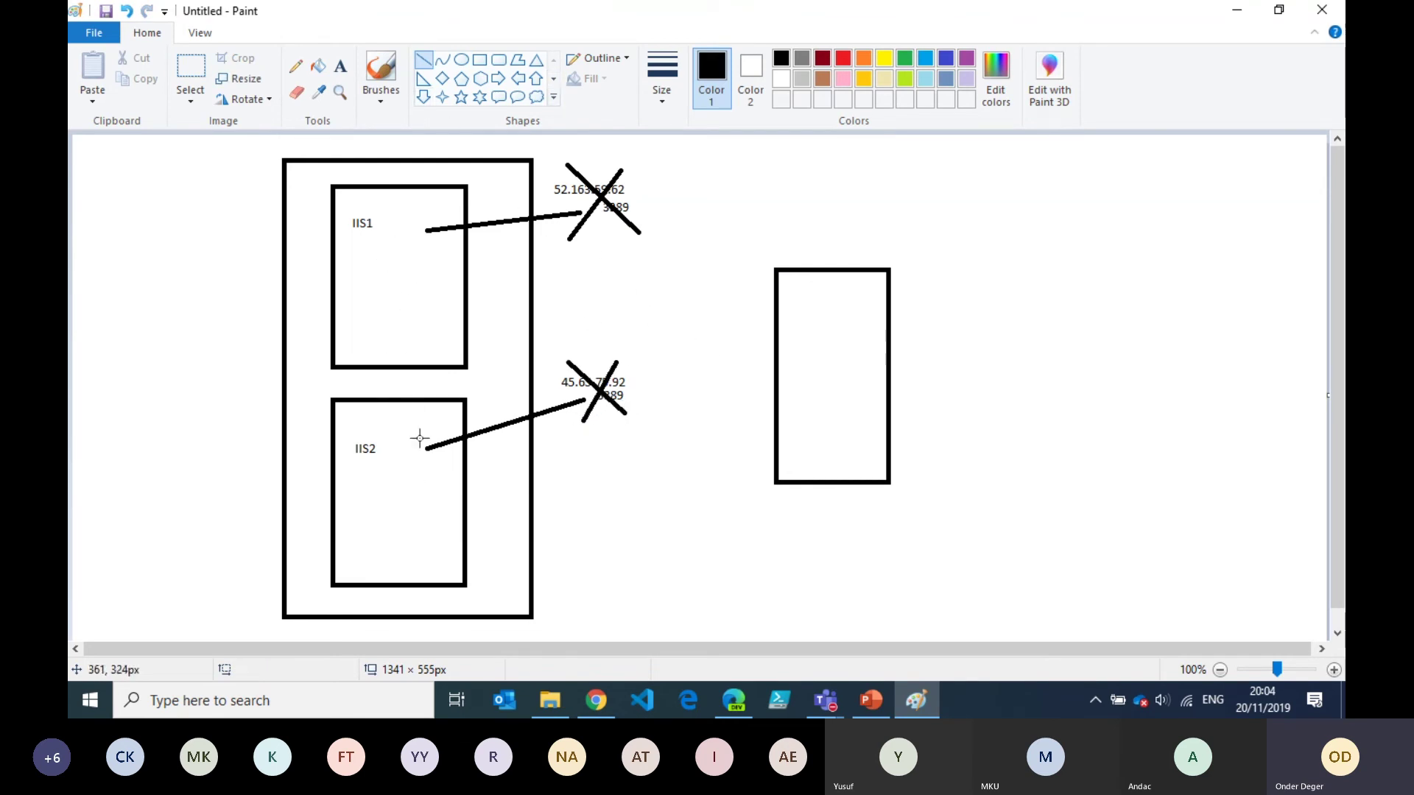
Write 'LB : 47.32.56.152' above the new box.
left_click(340, 66)
left_click(785, 251)
type("LB : ")
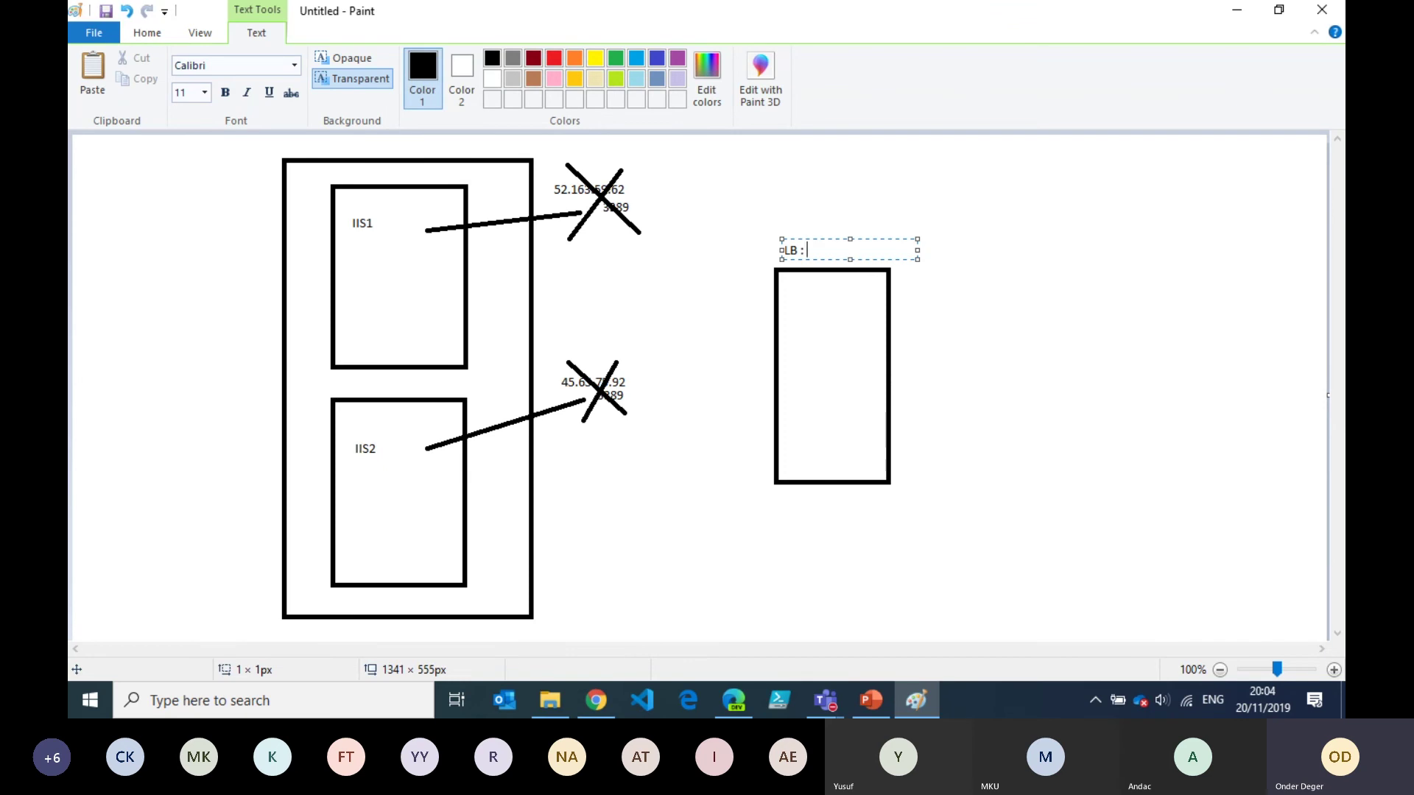
type("47.32")
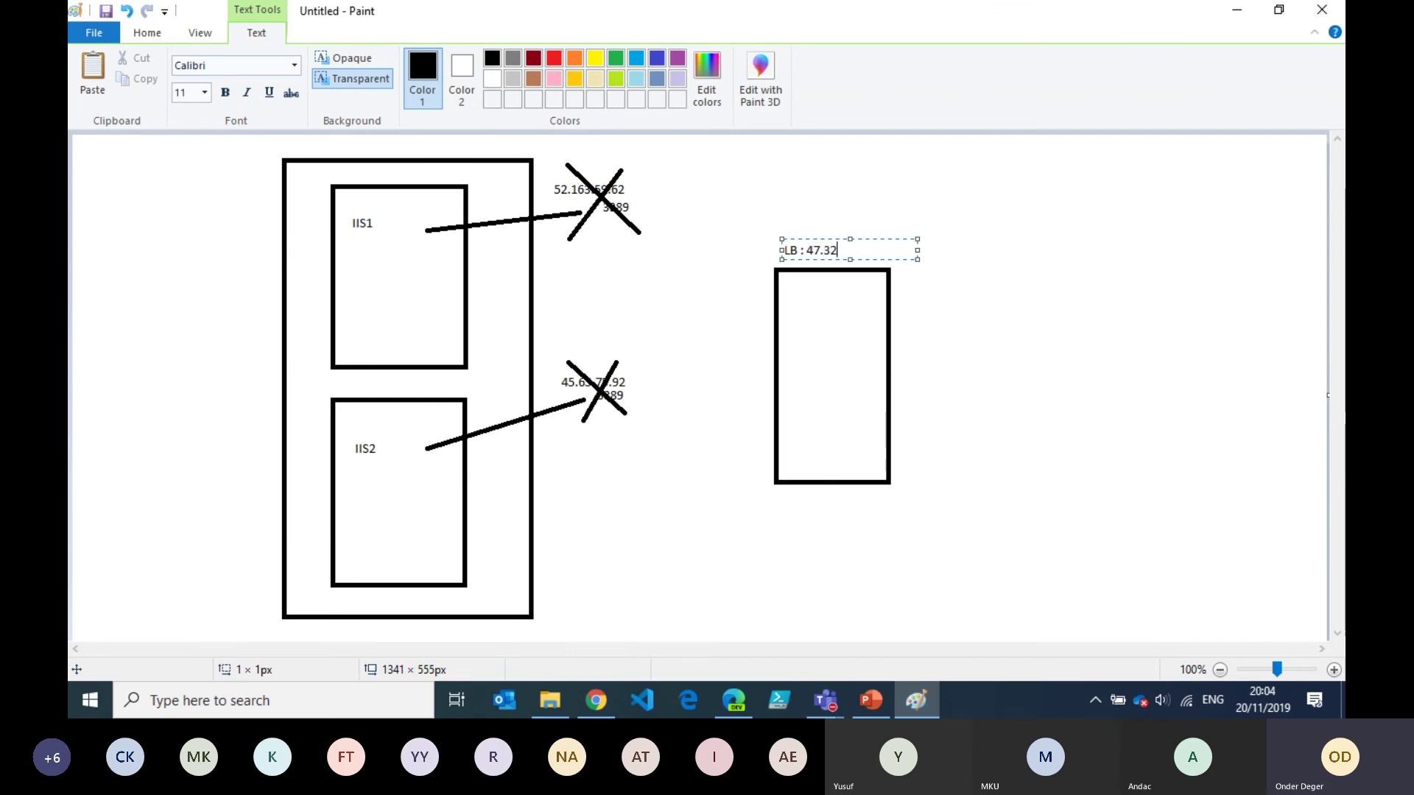
type(".56.152")
Finish the LB : 47.32.56.152 label and draw lines from IIS1 and IIS2 to the LB box.
left_click(1060, 360)
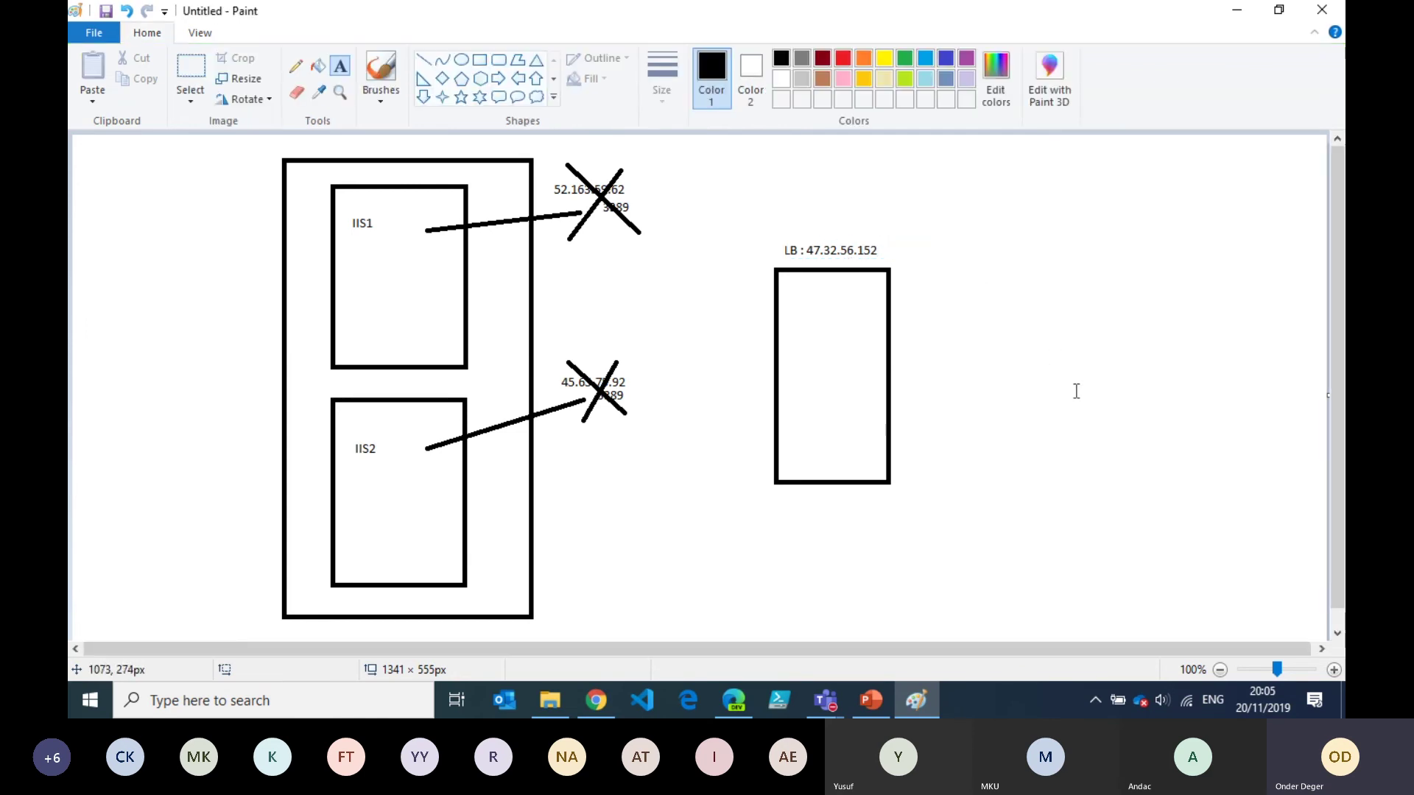
left_click(424, 59)
left_click_drag(472, 287, 780, 343)
left_click_drag(469, 514, 778, 343)
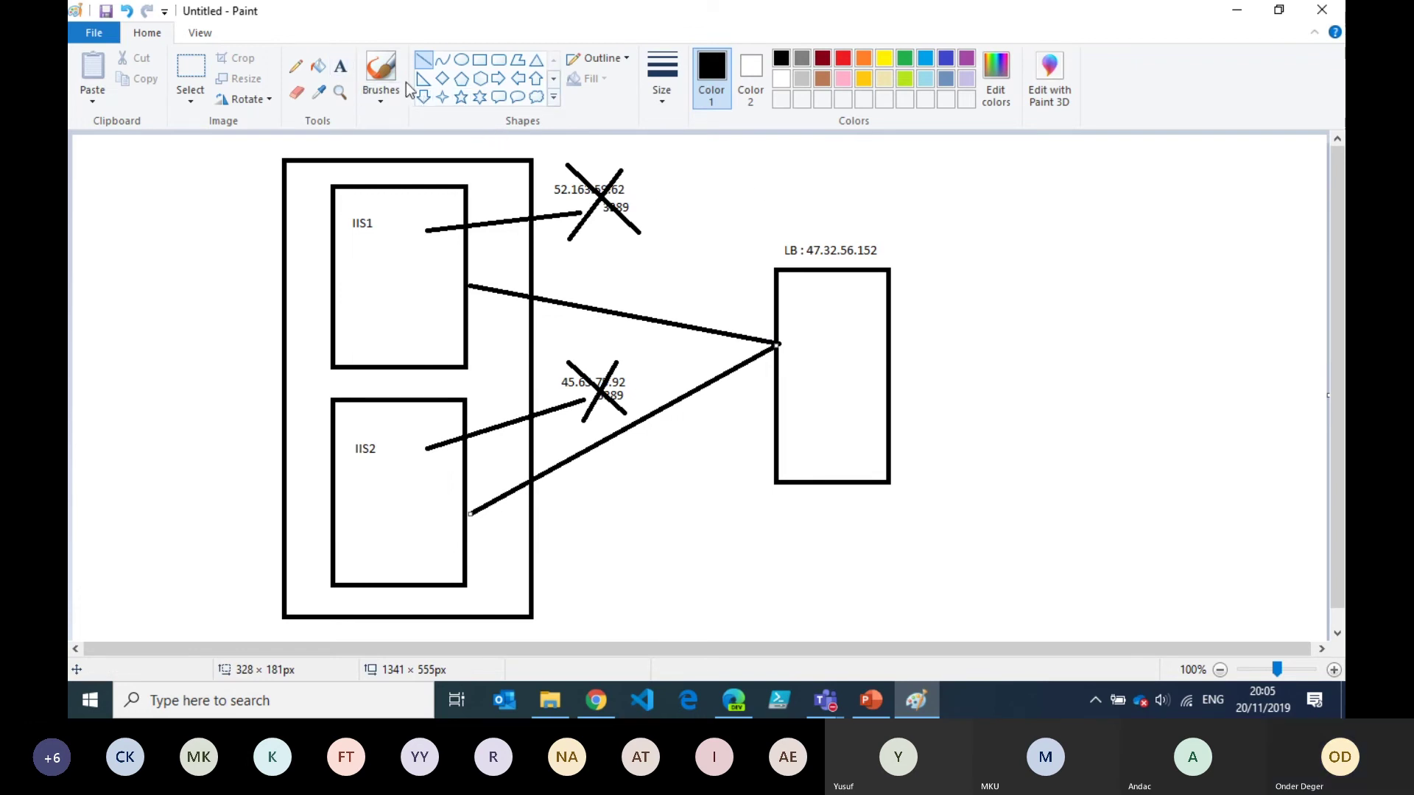
Add the port label '80,443' to the right of the load balancer address.
left_click(340, 66)
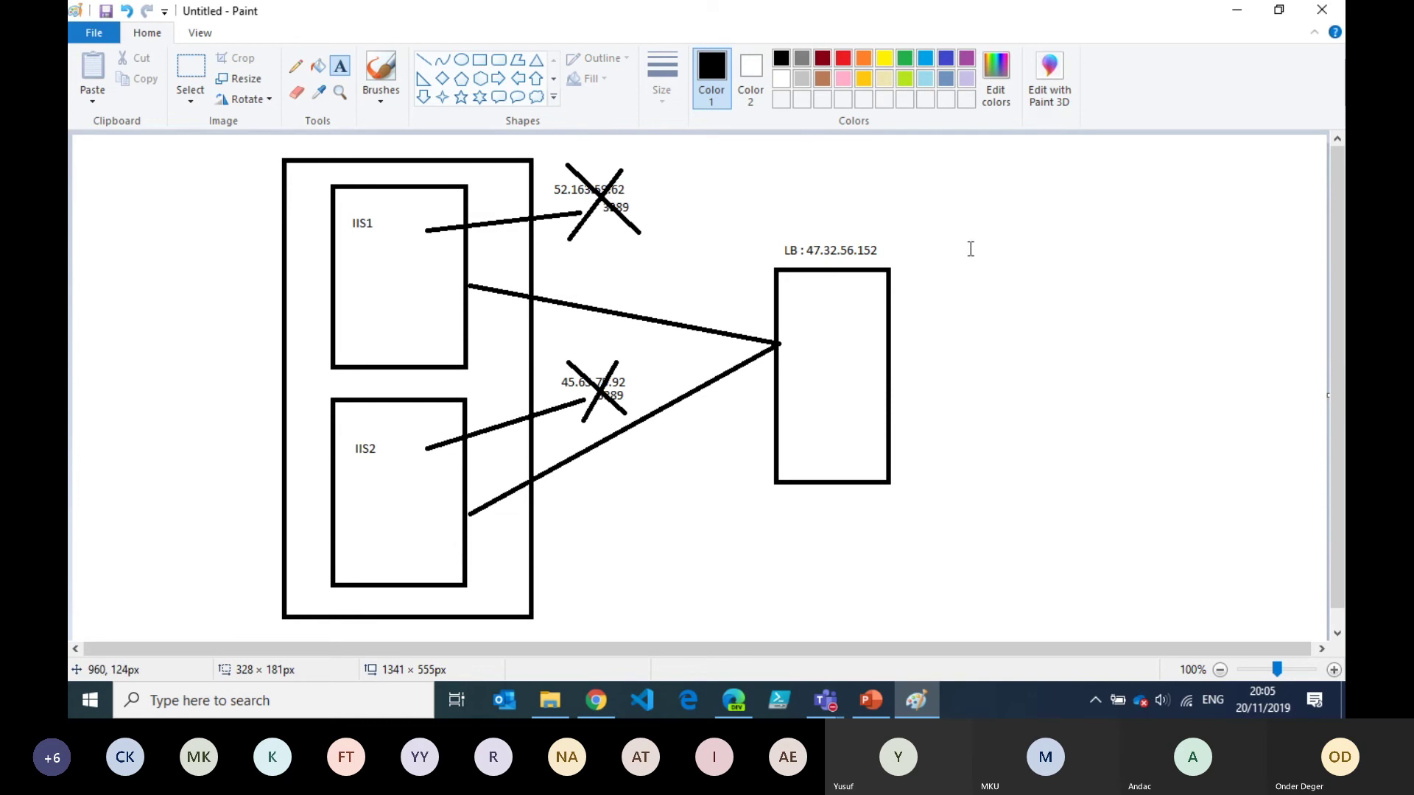
left_click(946, 243)
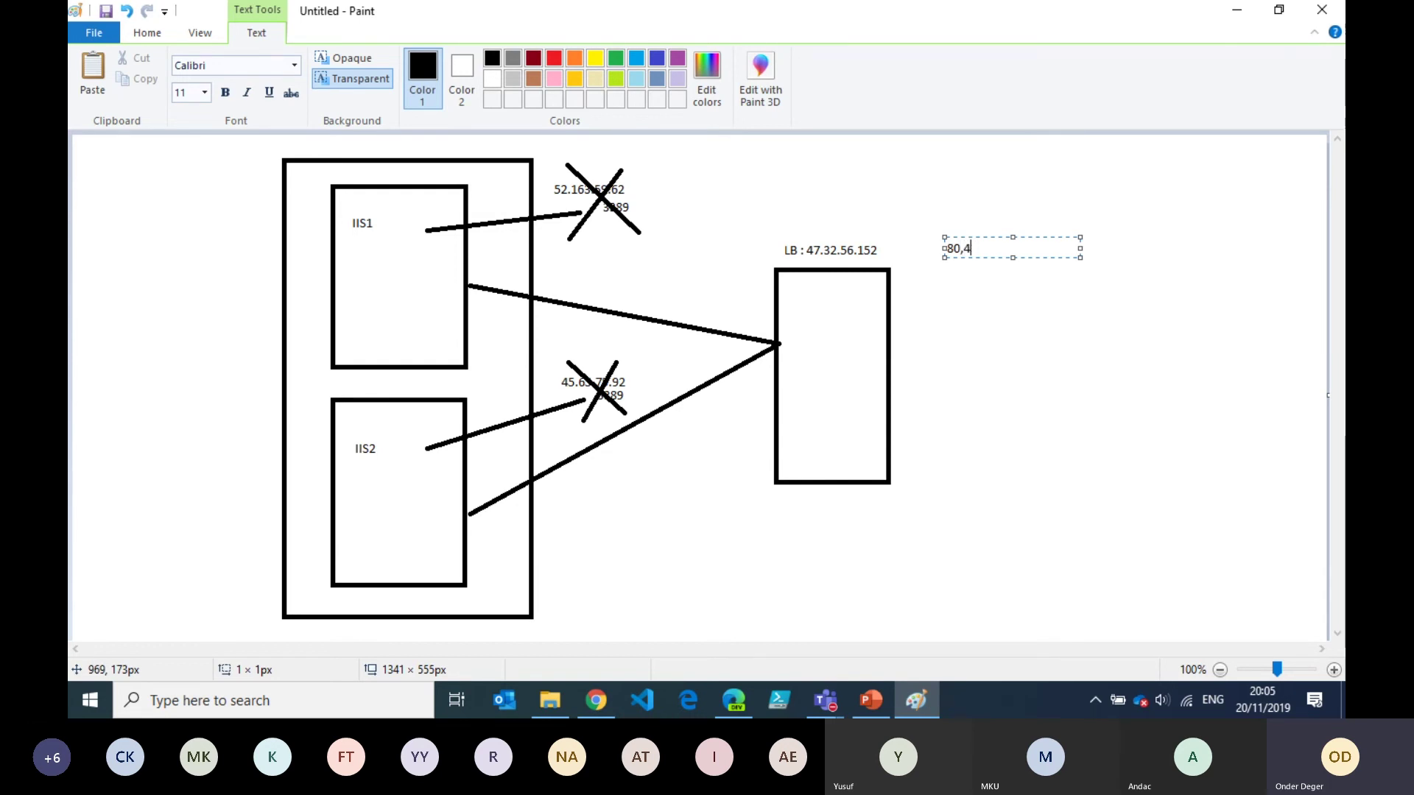
left_click(1023, 376)
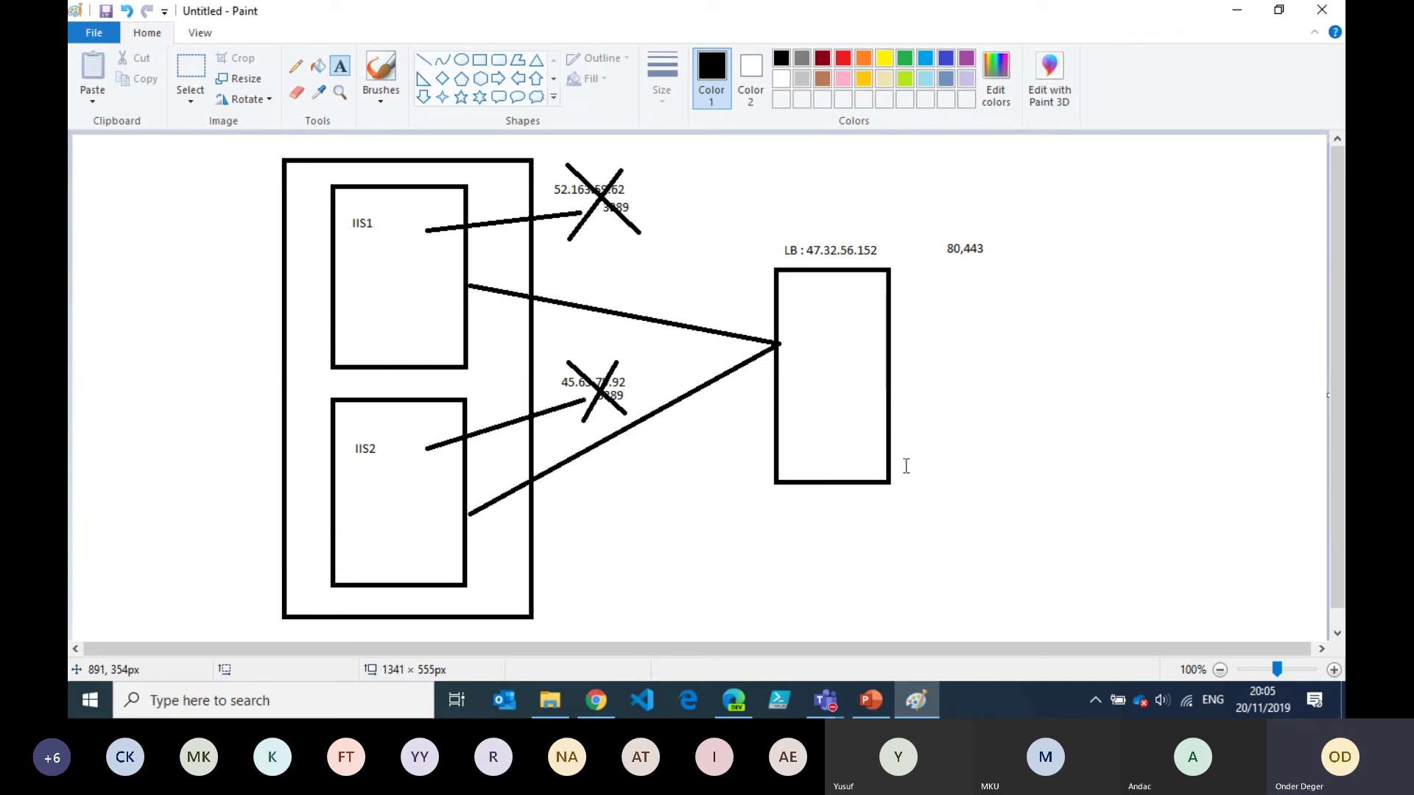
left_click(753, 223)
left_click(697, 174)
left_click(424, 60)
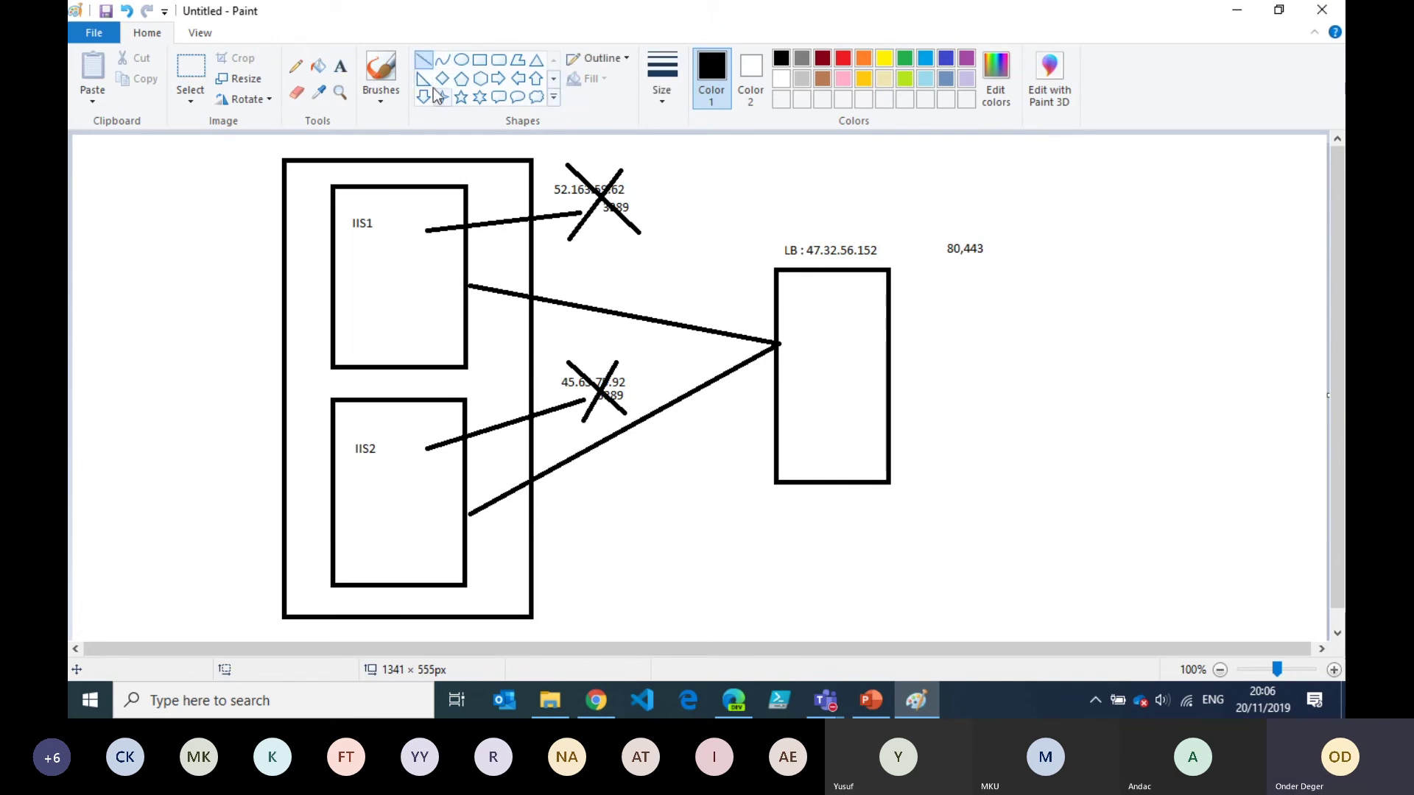
List port 3390 under 80,443 and draw an arrow from the LB into IIS1 labelled 3389.
left_click(340, 66)
left_click(949, 288)
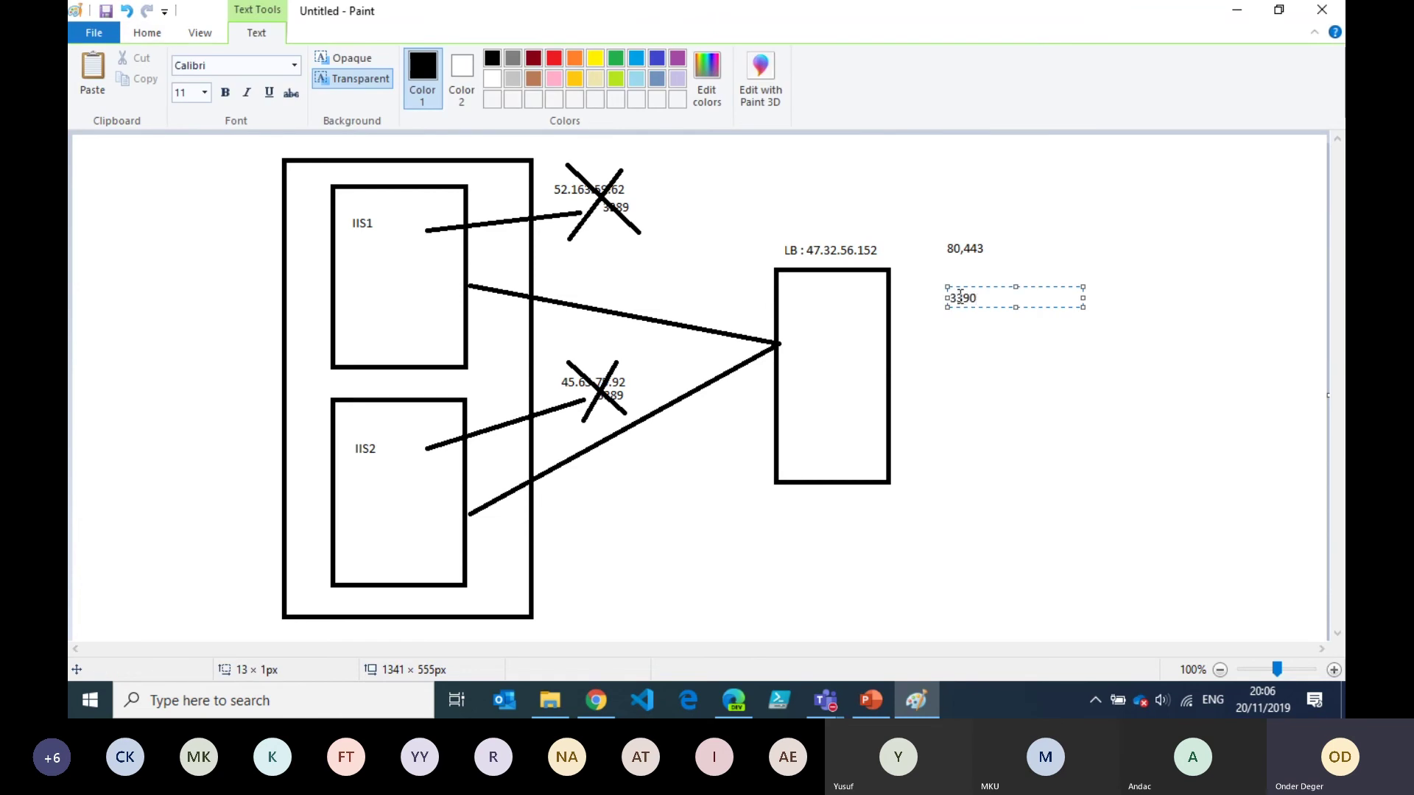
left_click(950, 322)
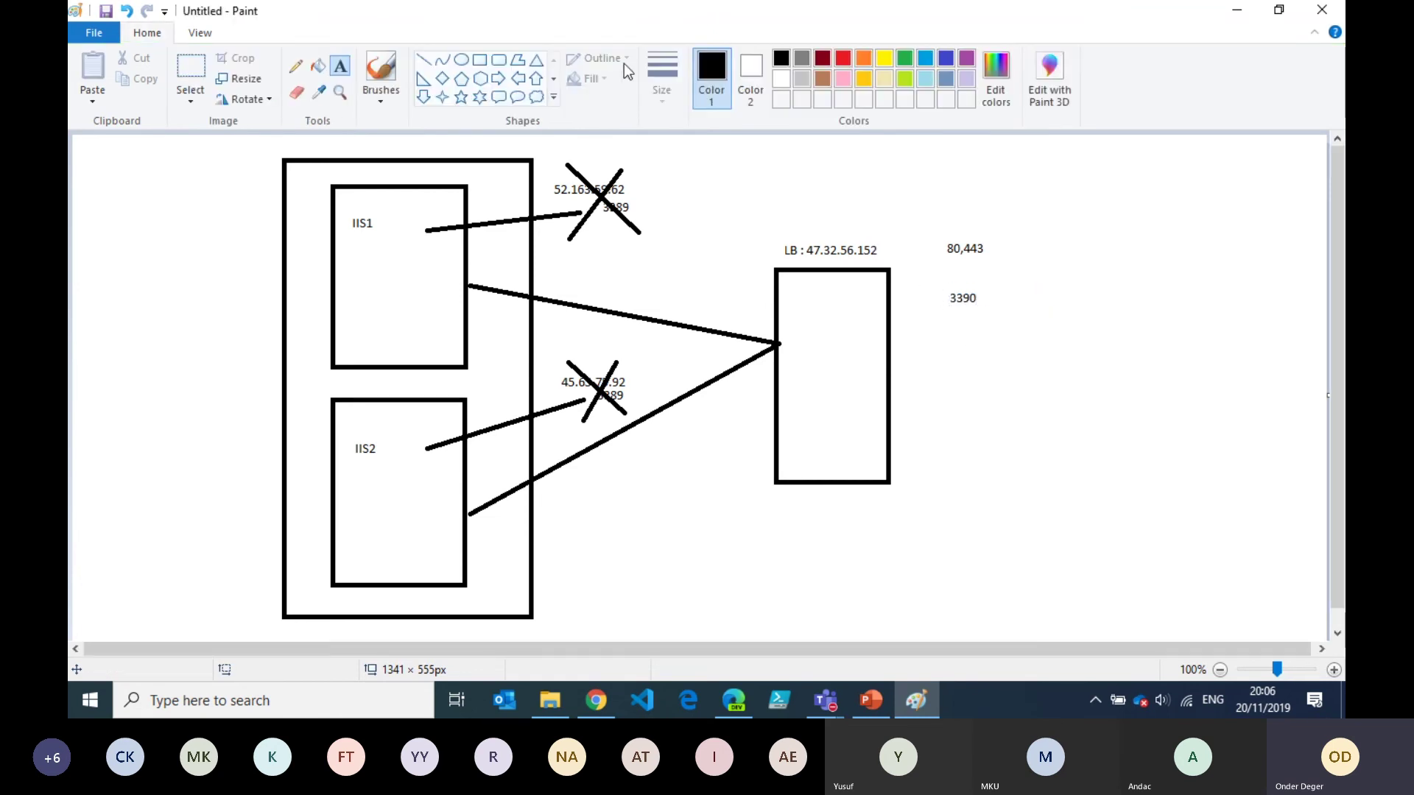
left_click(424, 59)
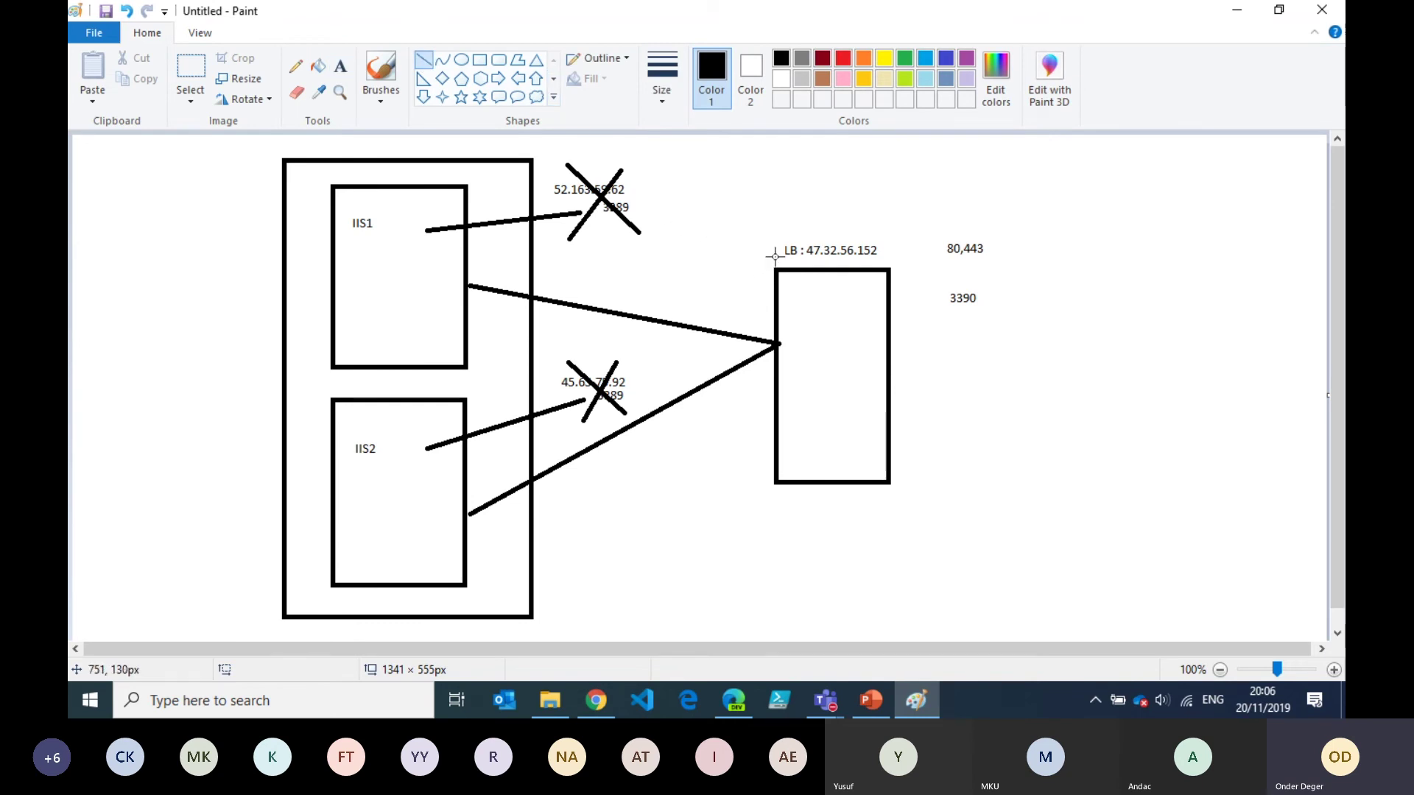
mouse_move(775, 256)
left_mouse_down()
mouse_move(480, 262)
mouse_move(500, 282)
left_mouse_up()
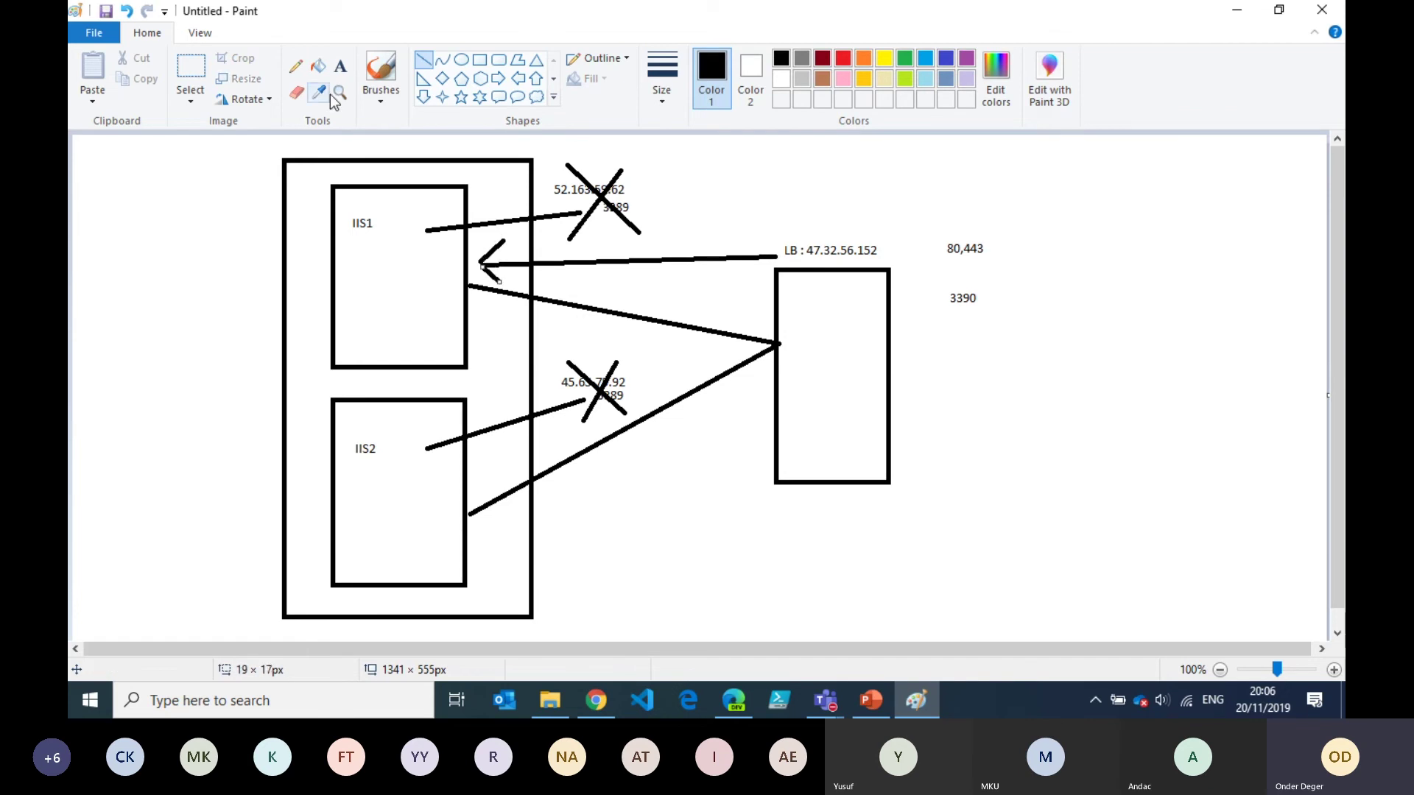
left_click(339, 66)
left_click(609, 248)
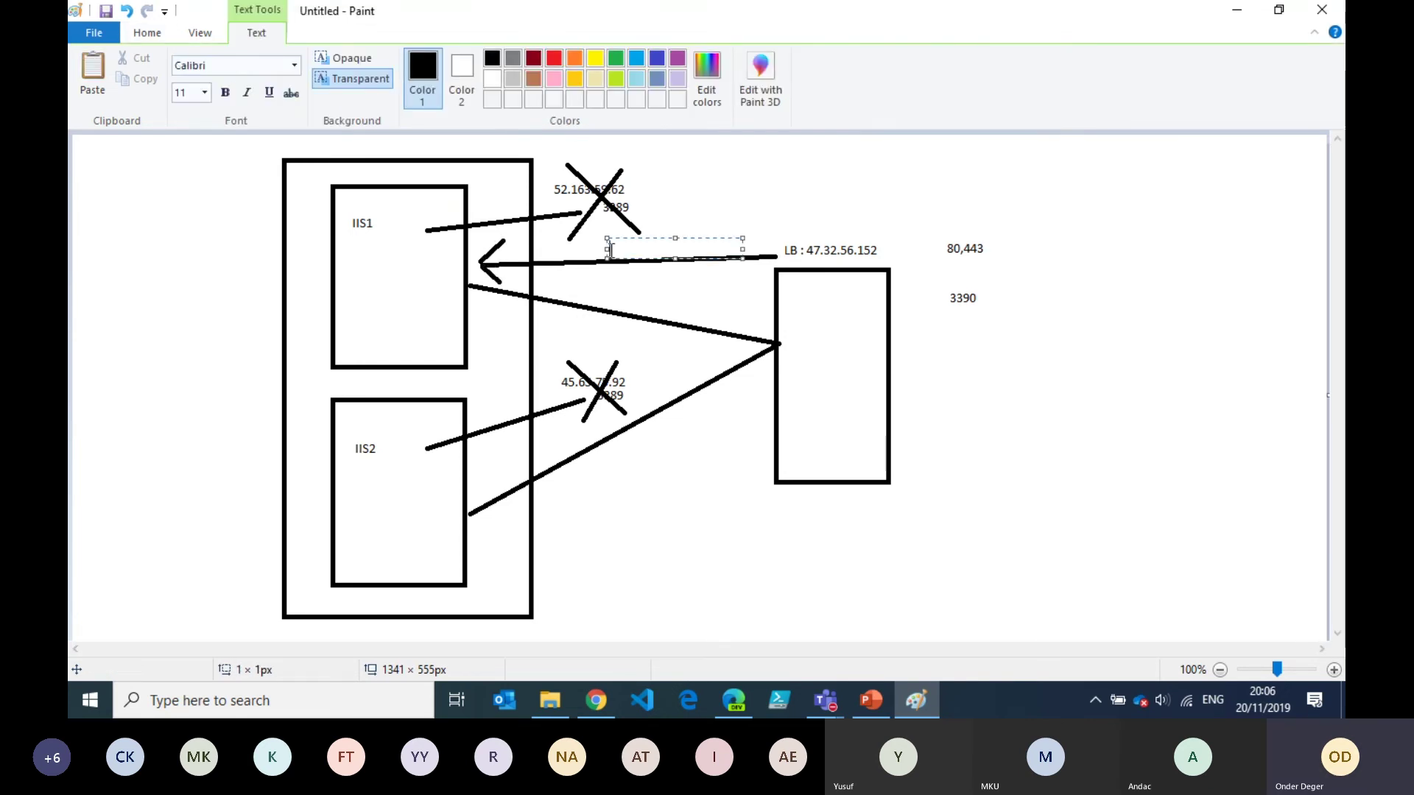
left_click(719, 306)
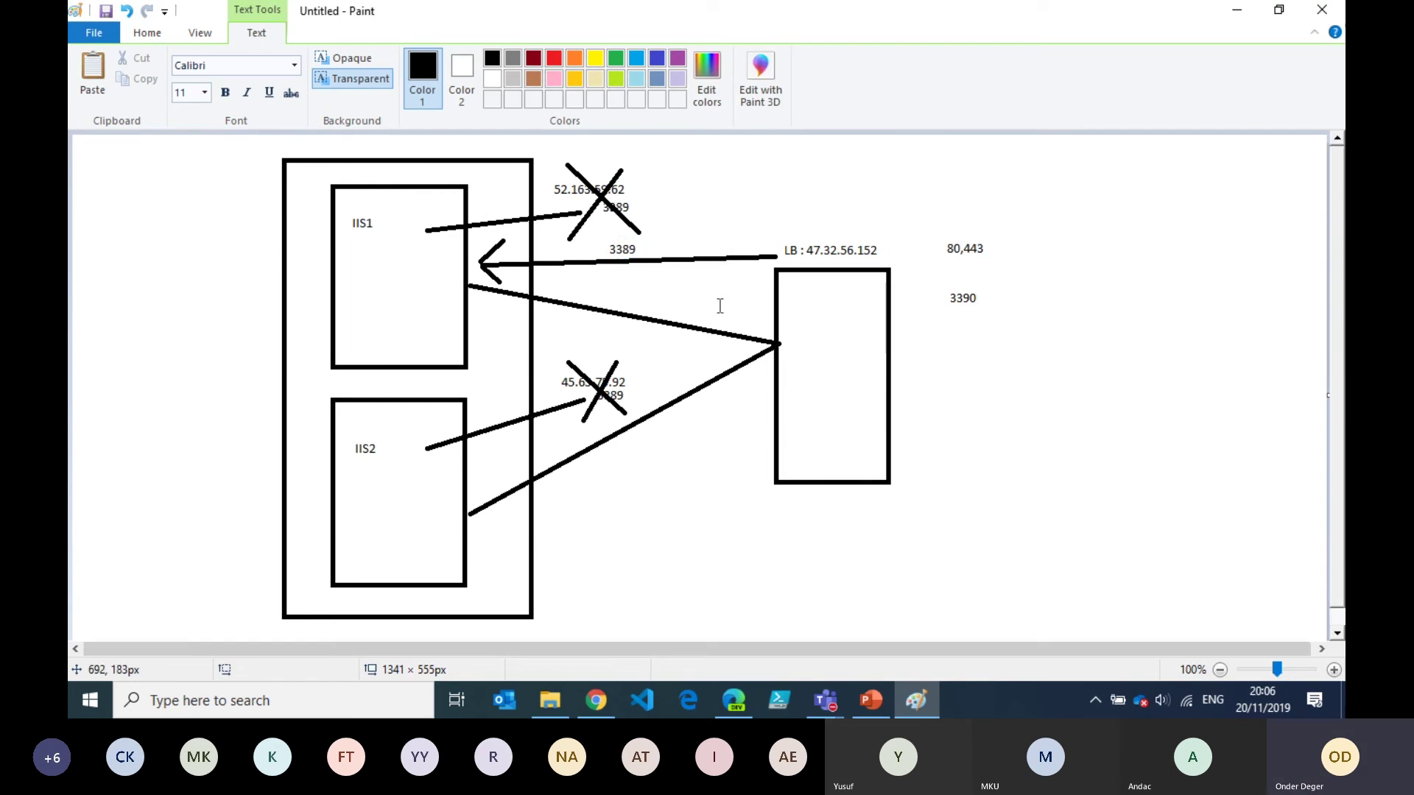
List port 3391 under 3390 and draw an arrow from the LB into IIS2 labelled 3389.
left_click(953, 336)
type("3391")
left_click(952, 384)
left_click(424, 60)
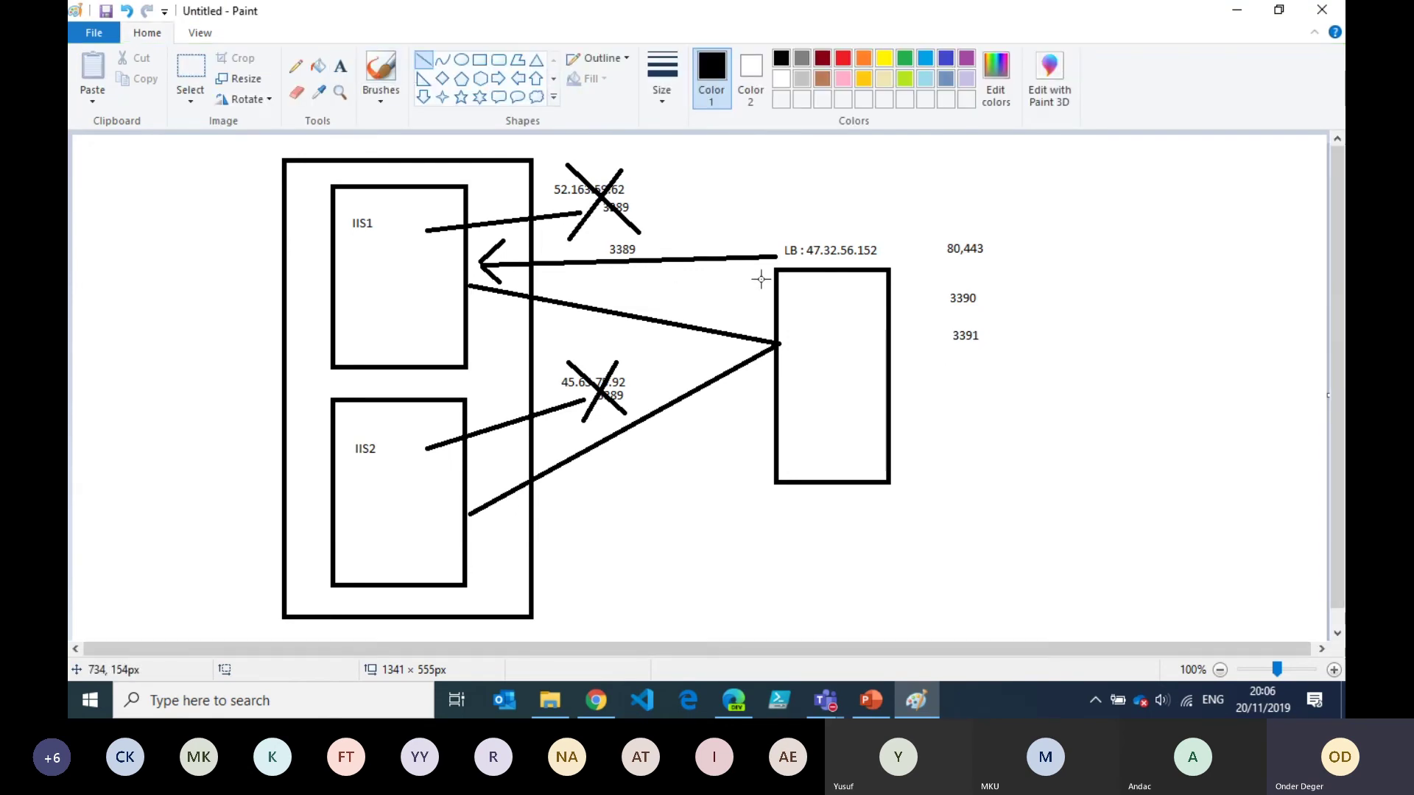
mouse_move(766, 277)
left_mouse_down()
mouse_move(488, 396)
mouse_move(516, 417)
left_mouse_up()
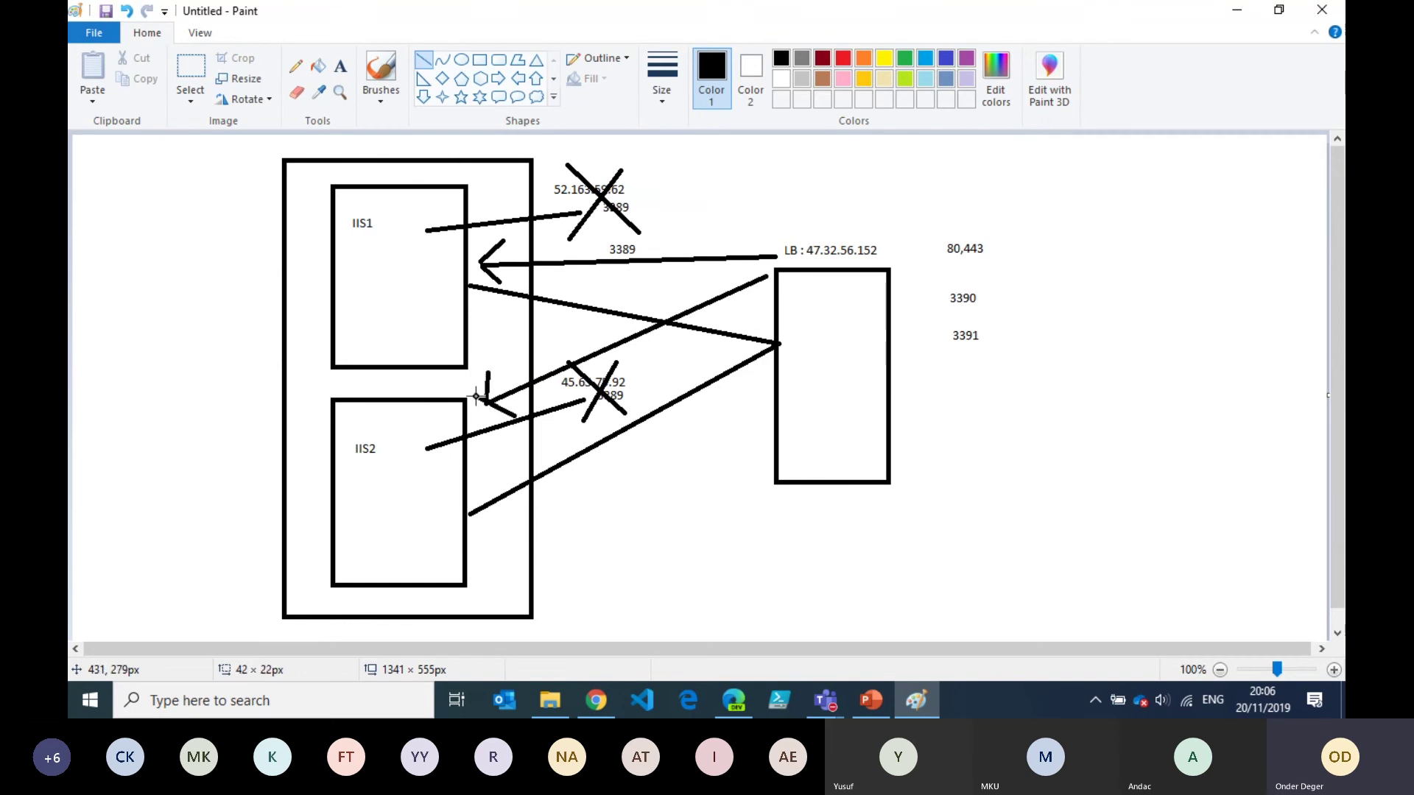
left_click(340, 66)
left_click(560, 343)
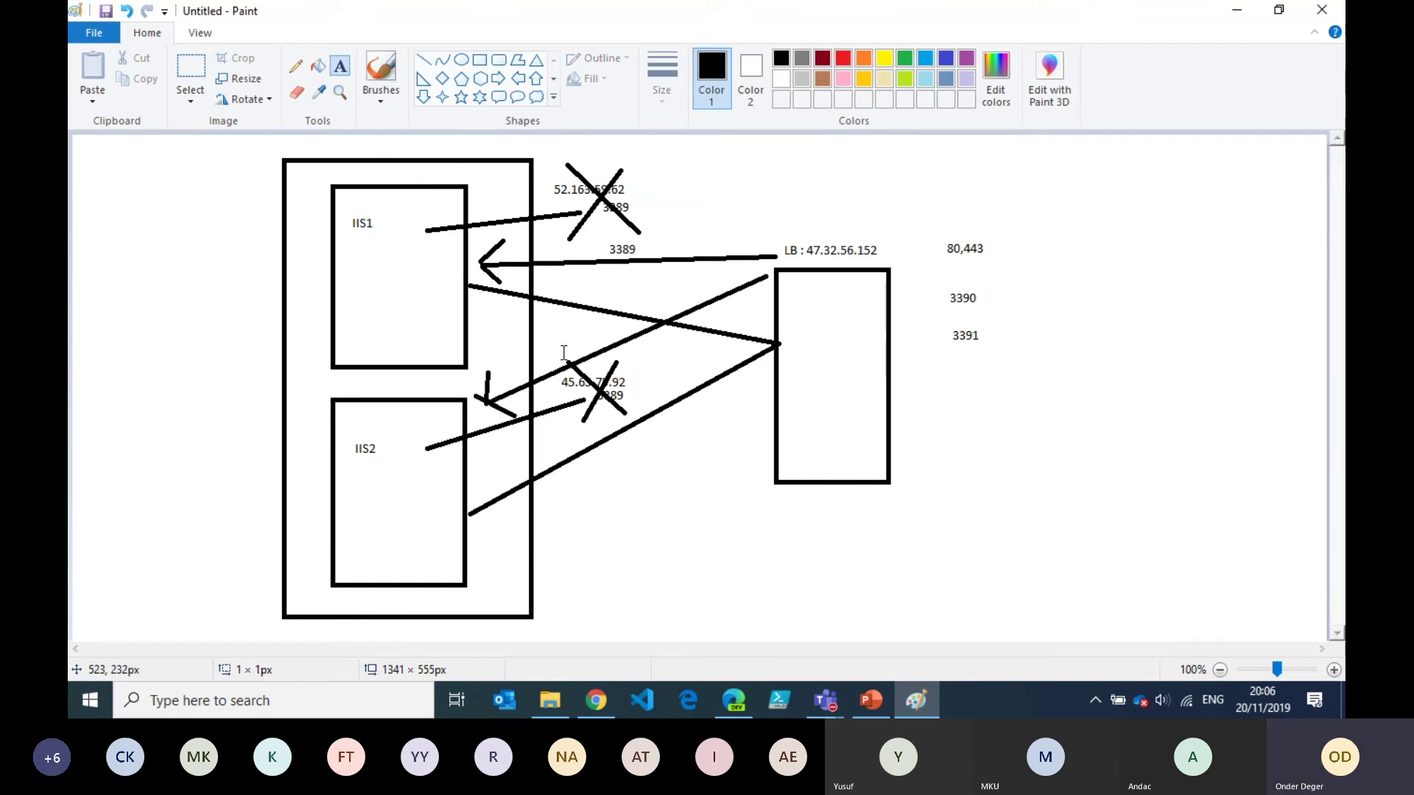
type("3389")
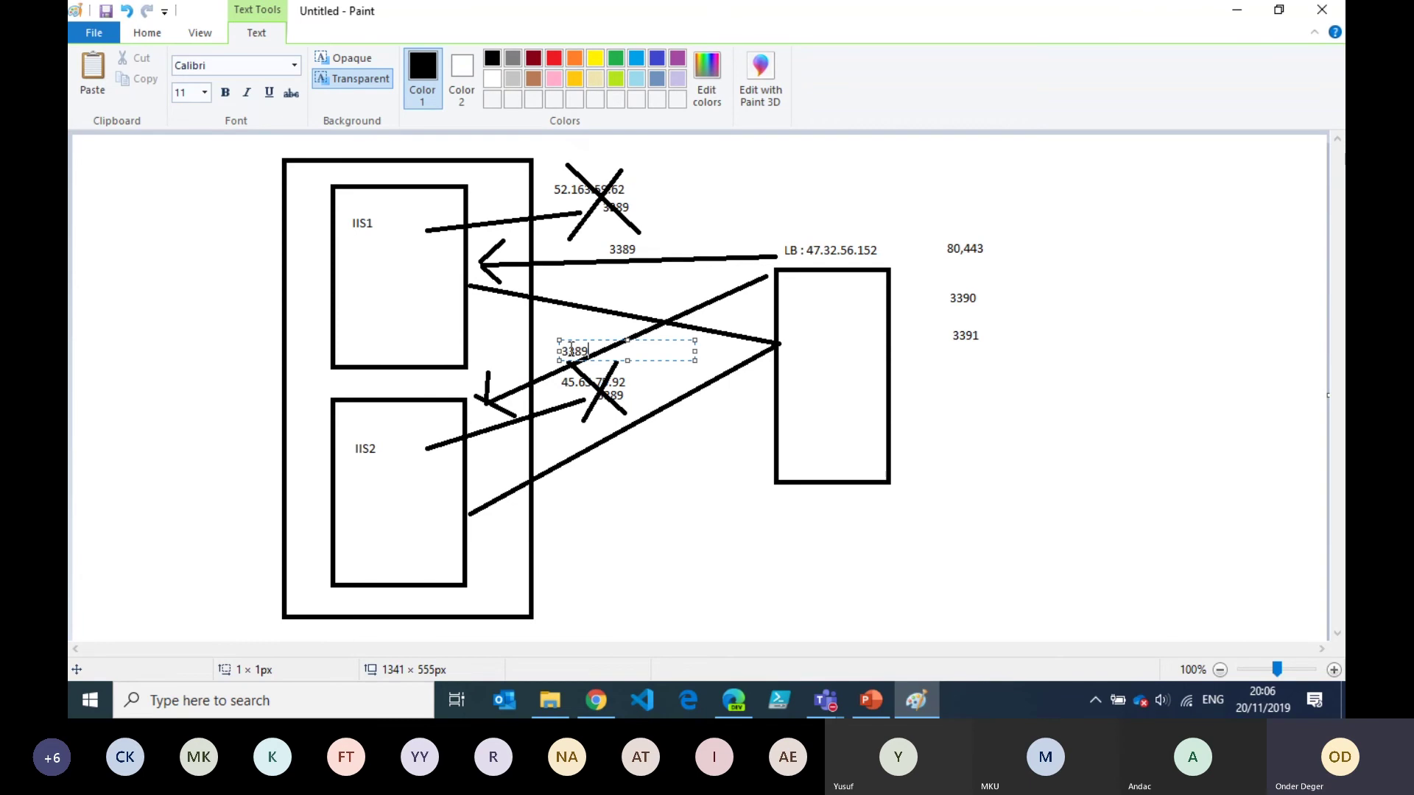
left_click(723, 446)
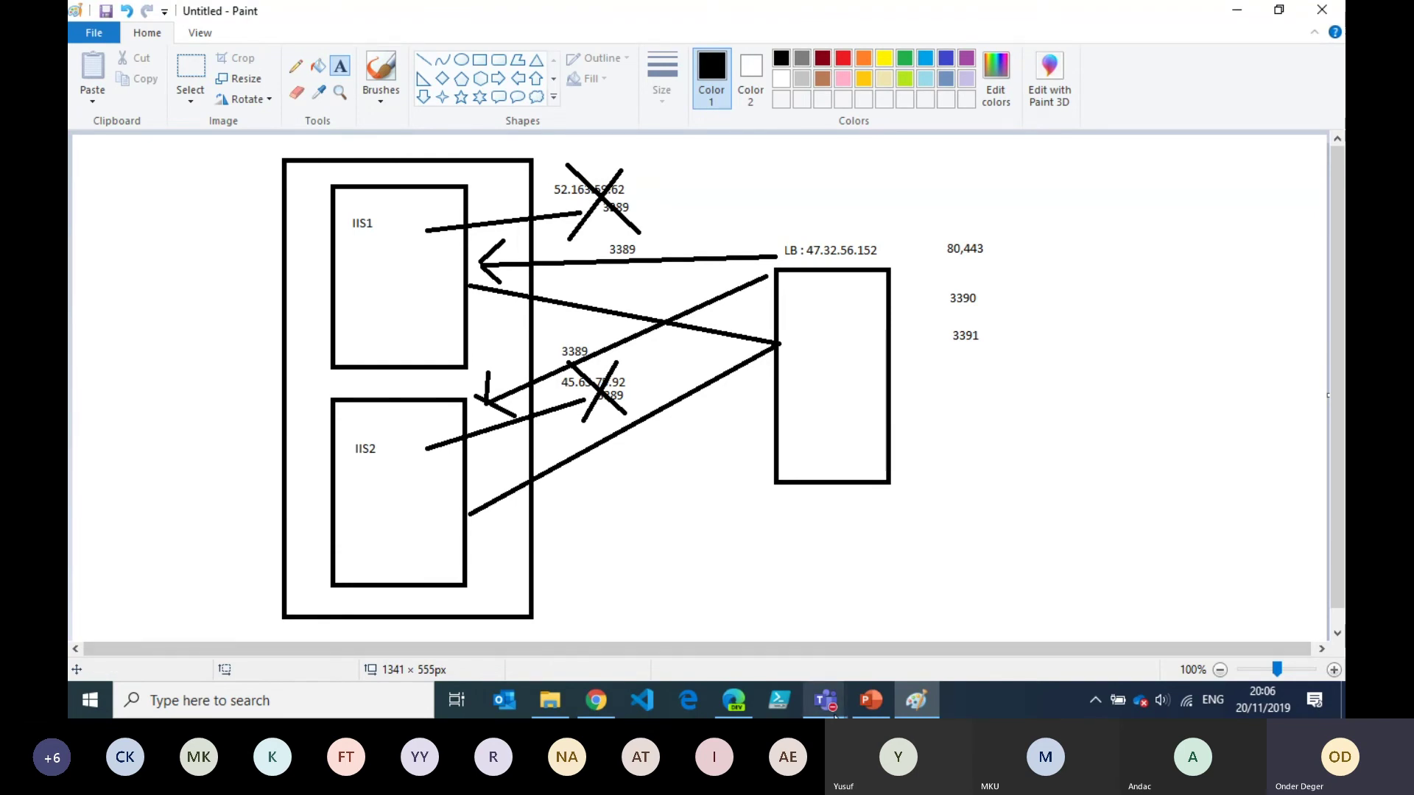
mouse_move(825, 700)
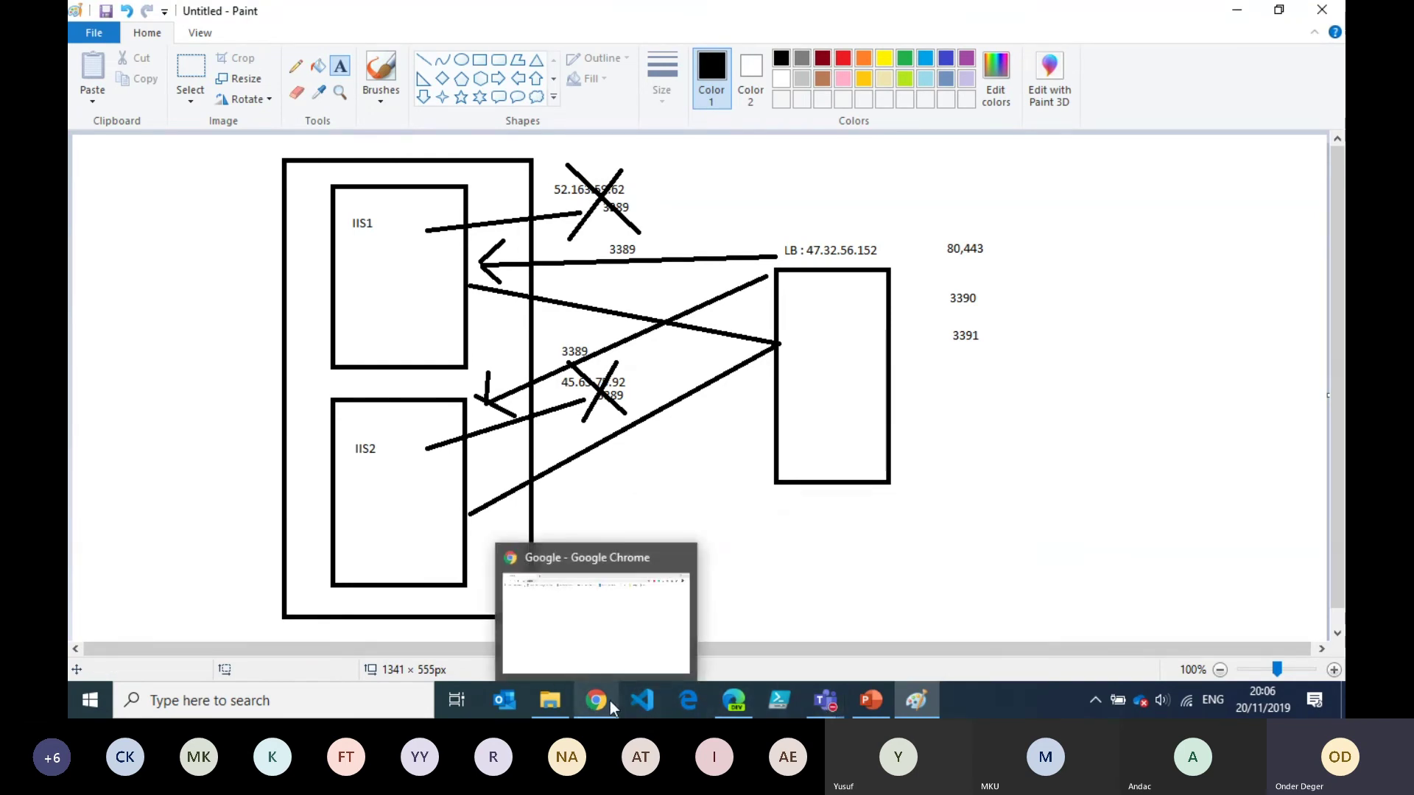
In the portal, open OnderTestAS's virtual machines, check OnderIIS2, and return to the VM list.
left_click(741, 700)
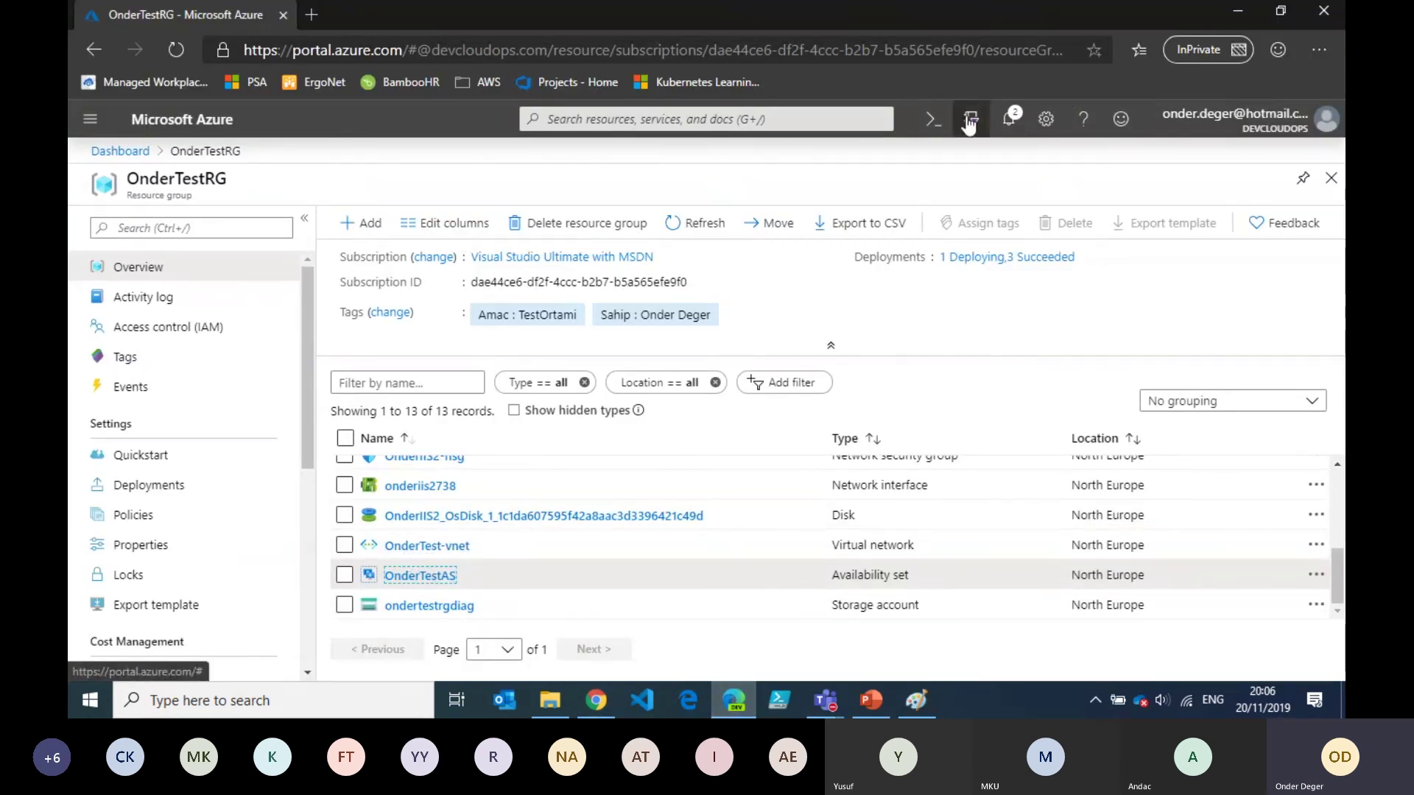
left_click(1009, 119)
left_click(1009, 119)
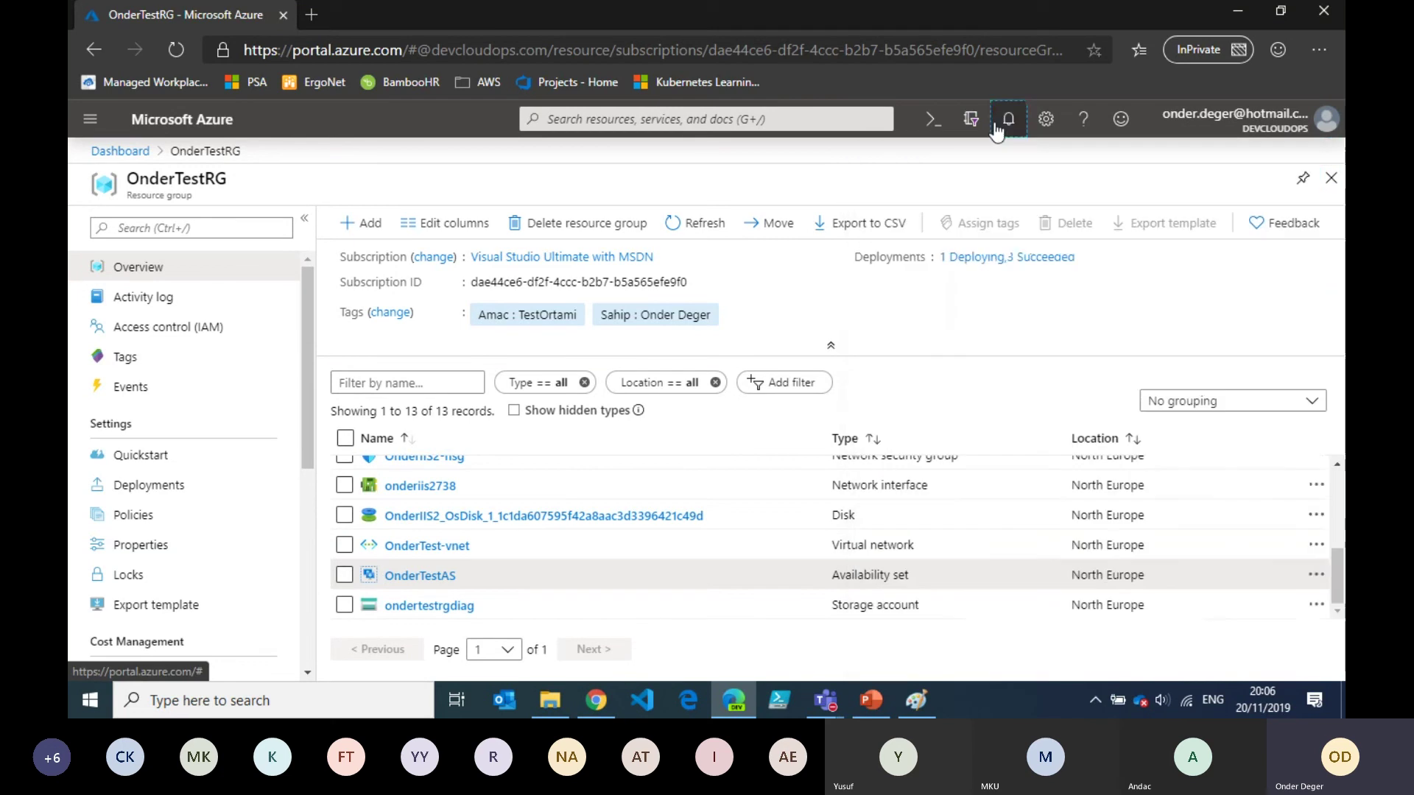
left_click(438, 577)
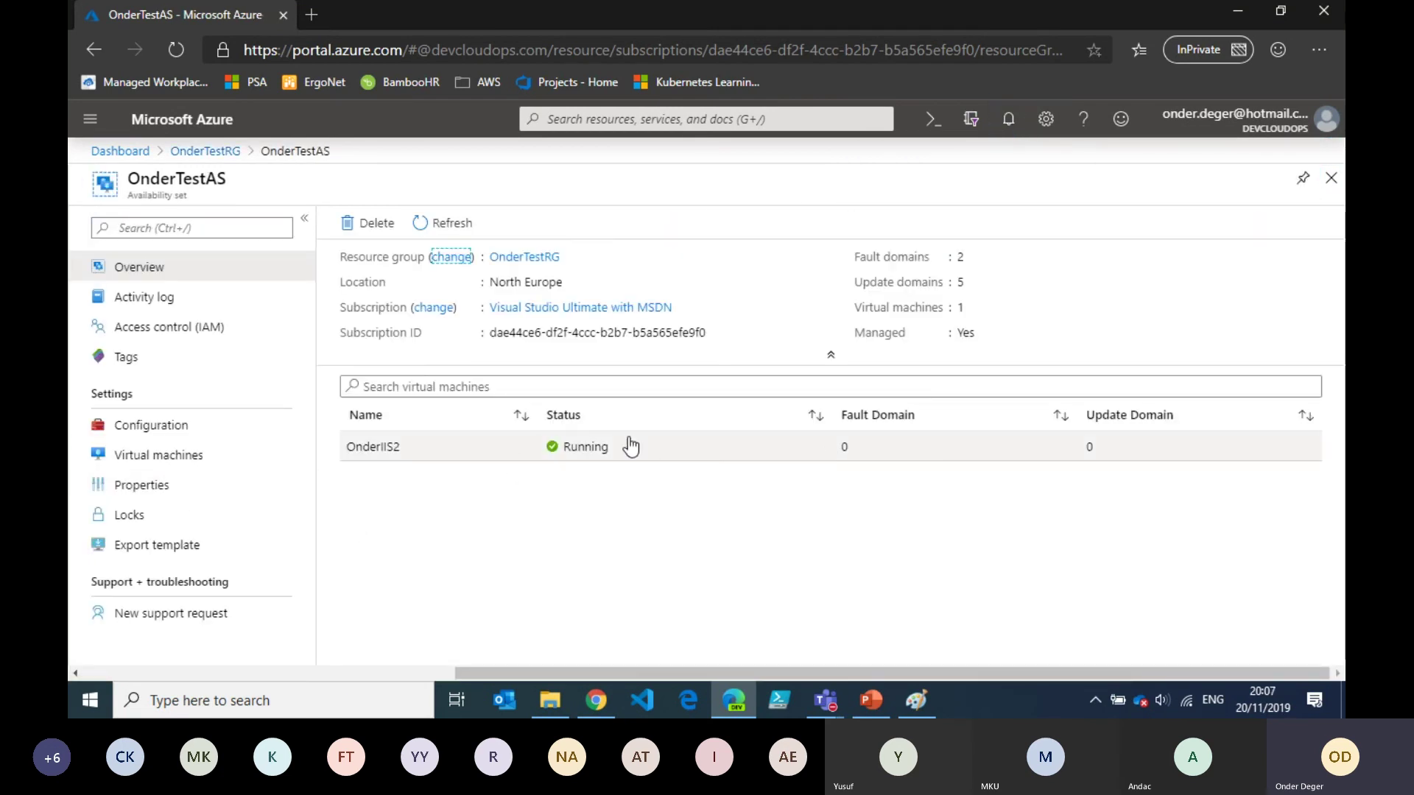
left_click(185, 453)
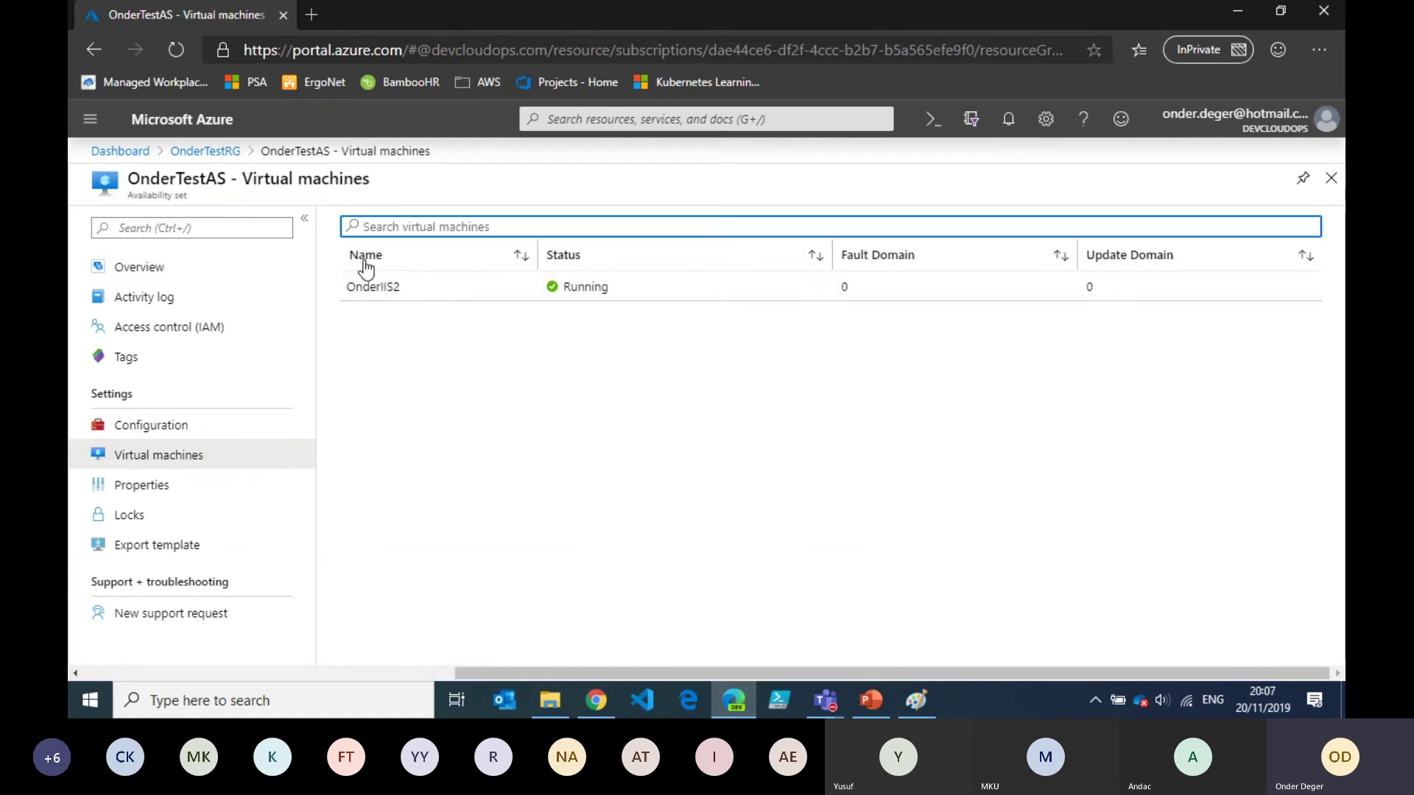
left_click(501, 292)
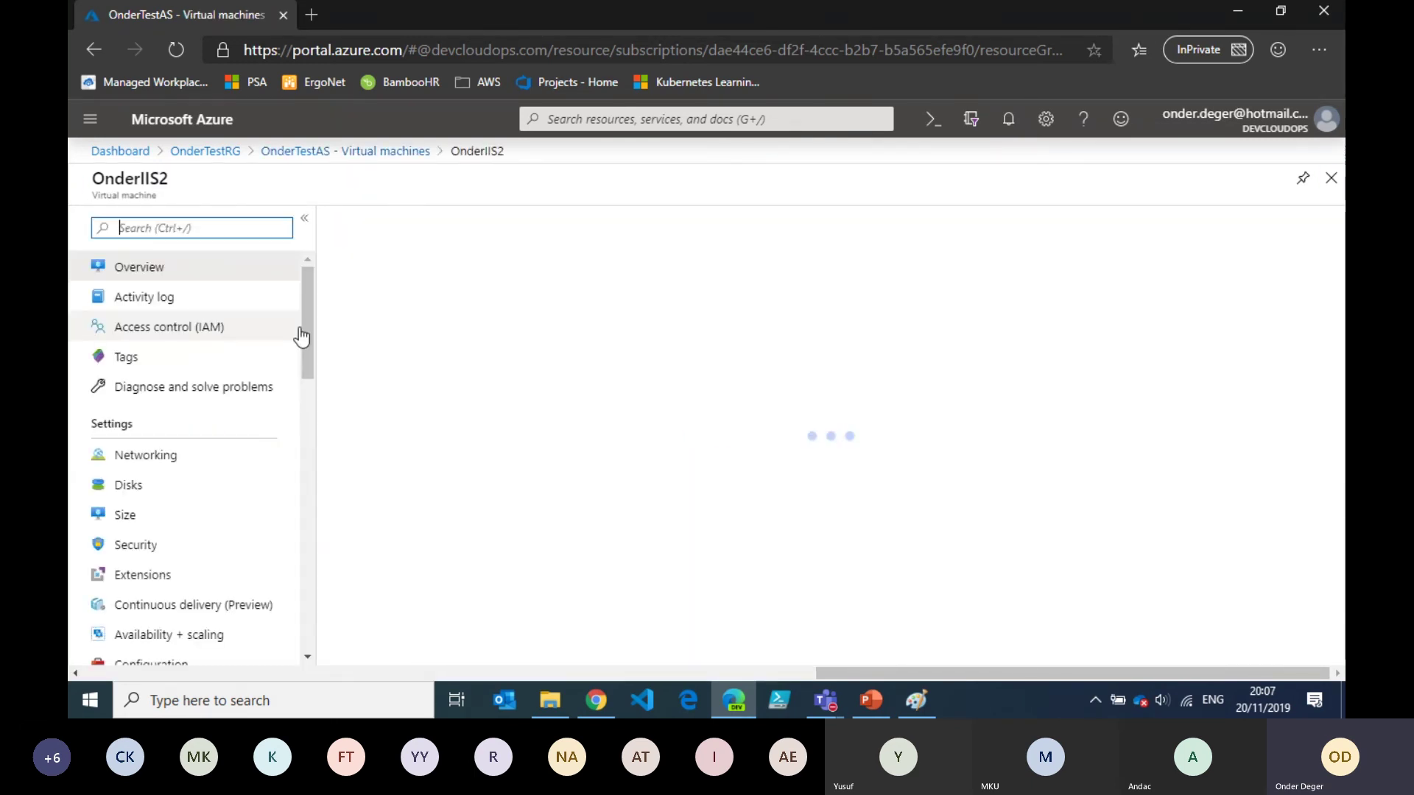
left_click(358, 159)
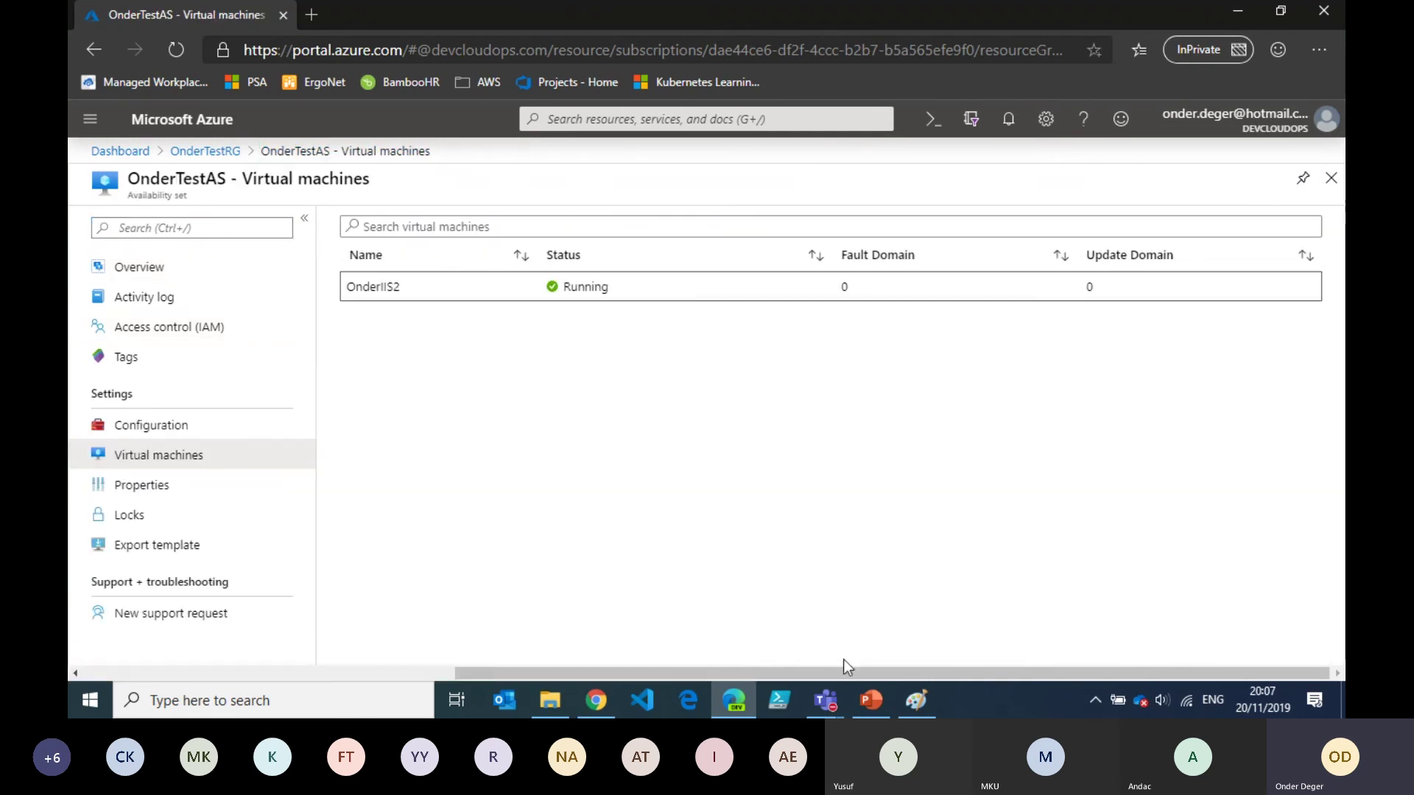
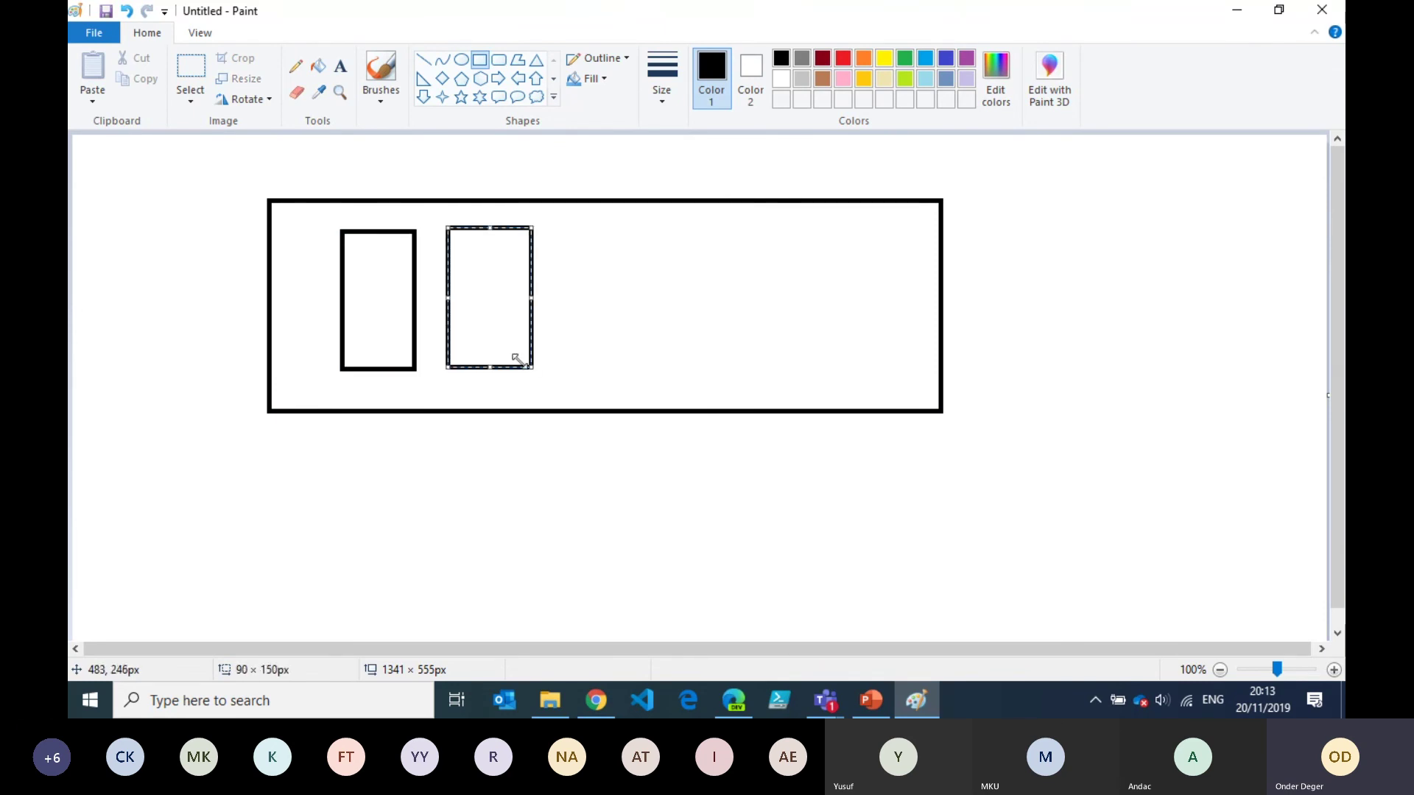
Write 70 above the first two boxes and label both boxes IIS.
left_click(339, 65)
left_click(422, 162)
type("70")
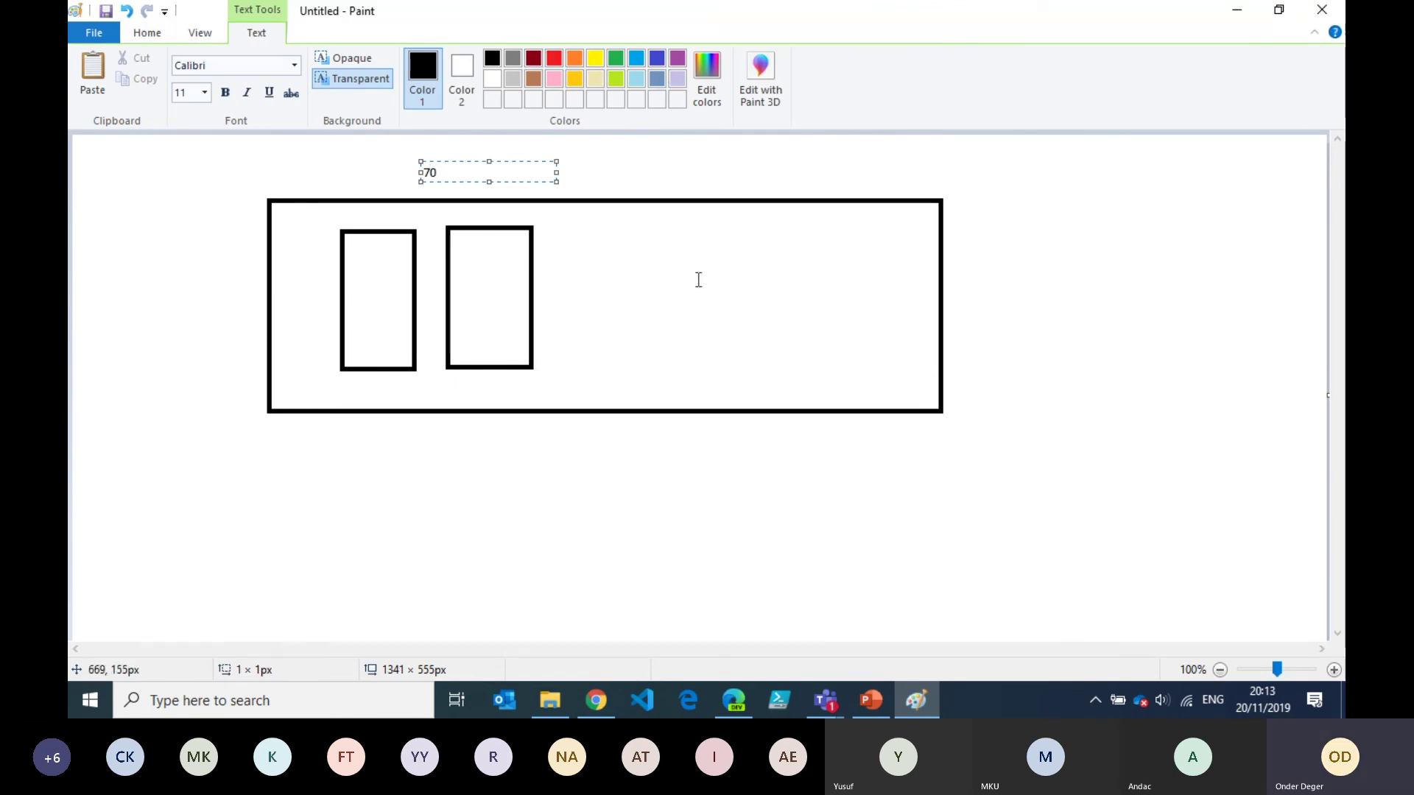
left_click(697, 277)
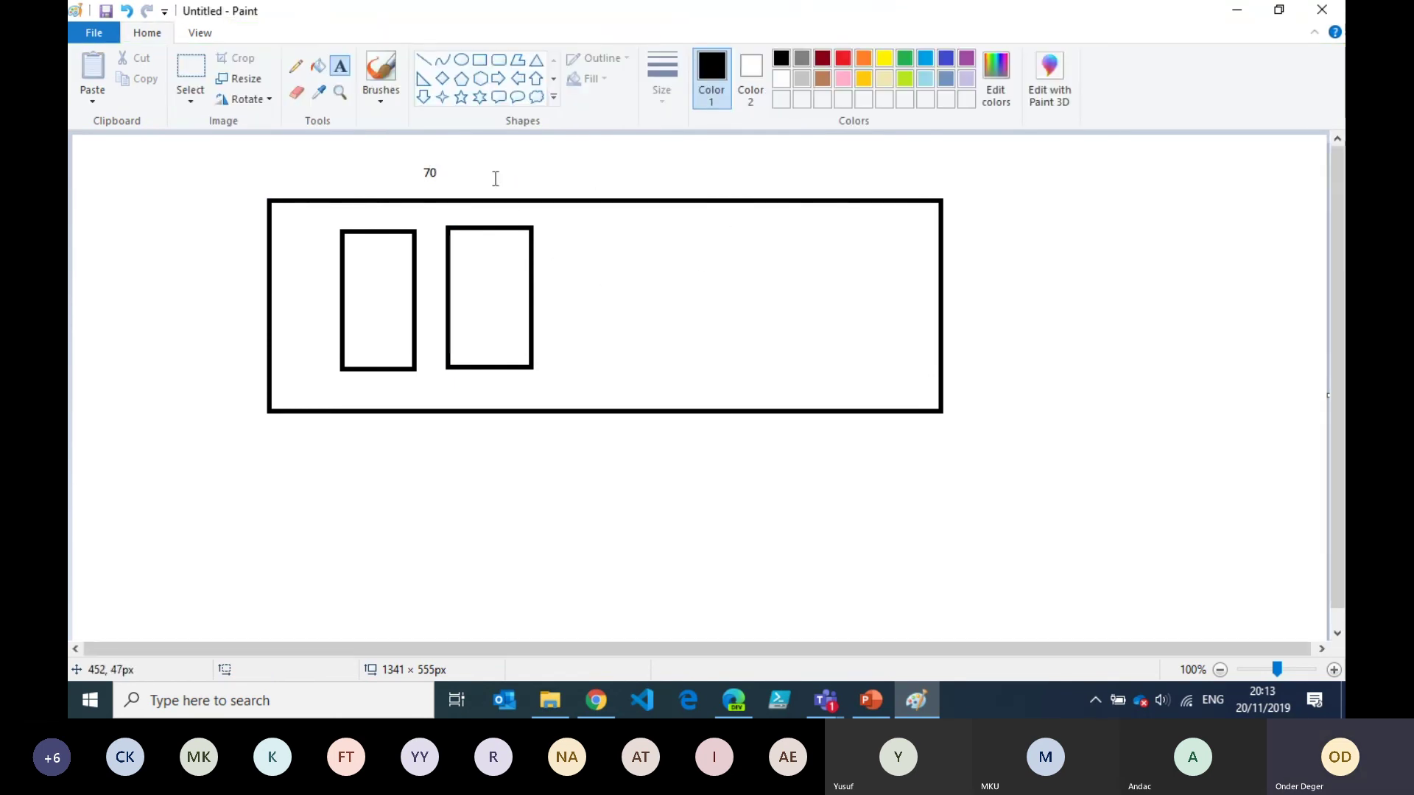
left_click(349, 258)
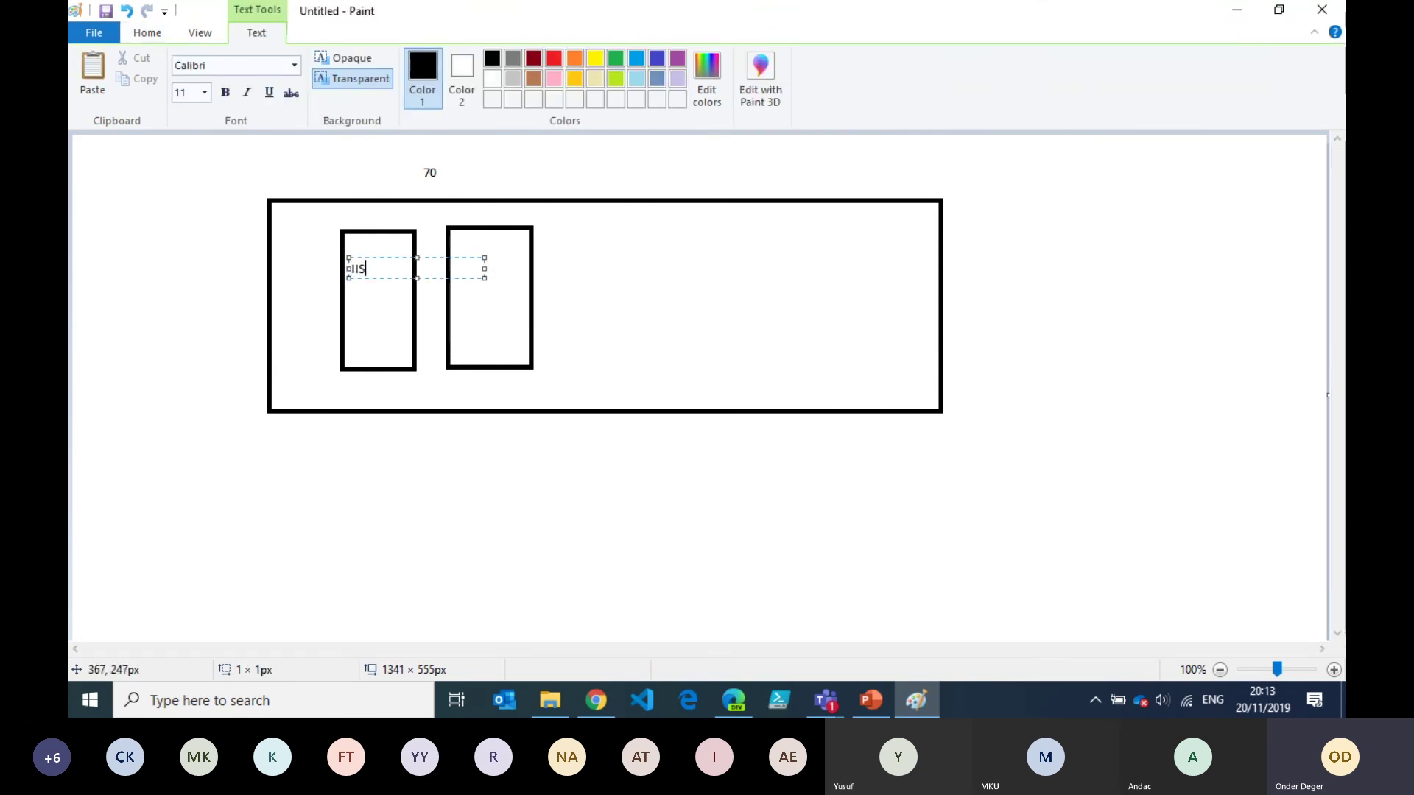
left_click(458, 257)
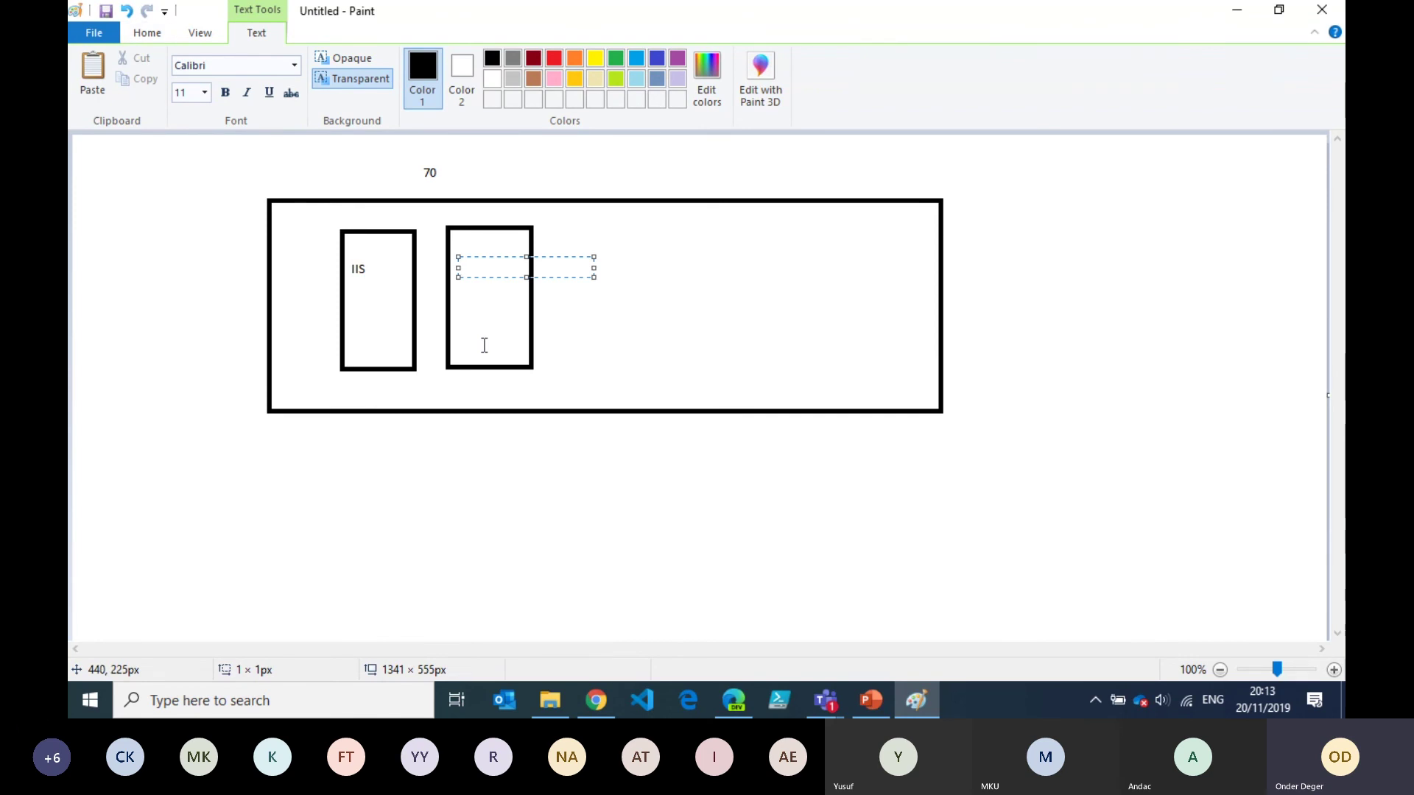
left_click(510, 419)
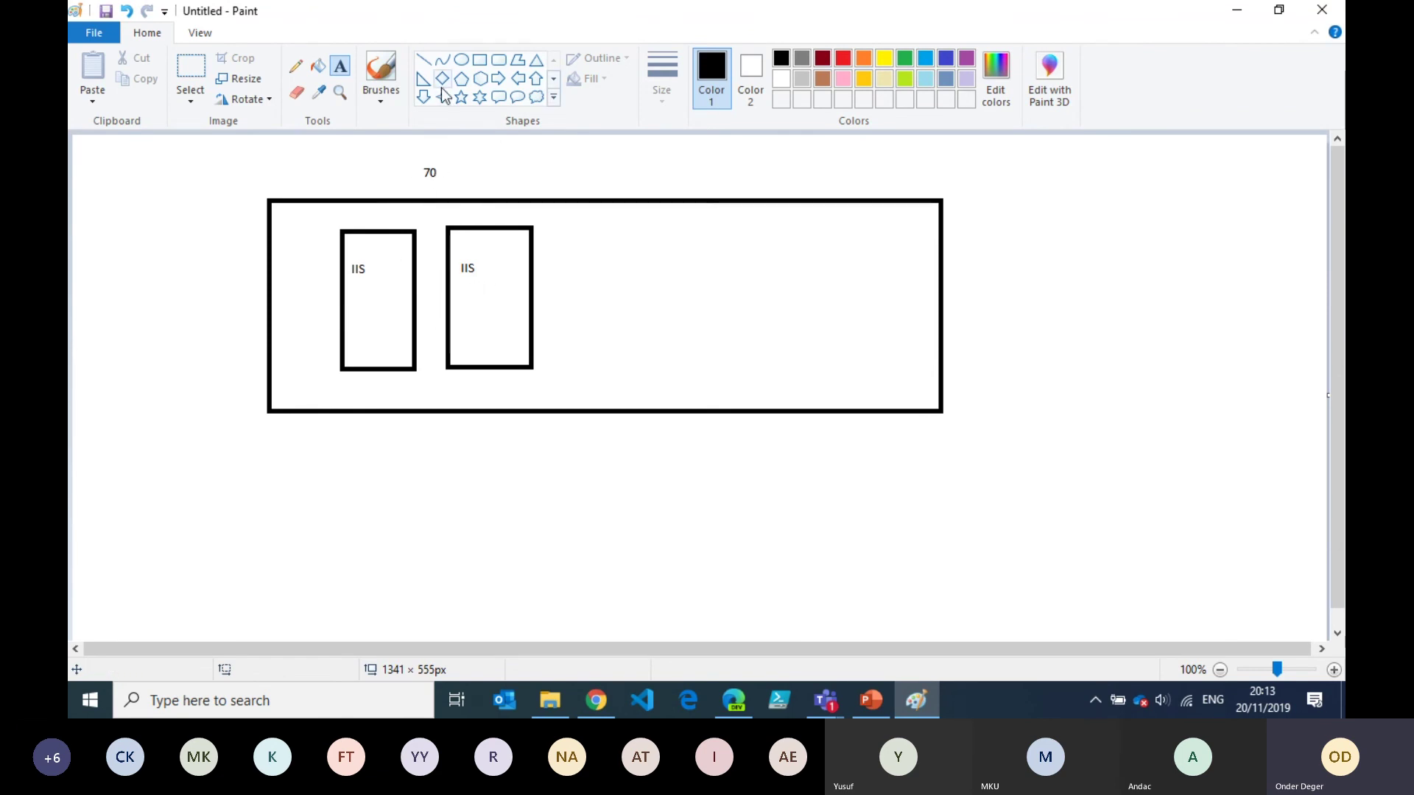
Draw a third tall rectangle to their right and label it IIS.
left_click(480, 60)
left_click_drag(609, 225, 707, 360)
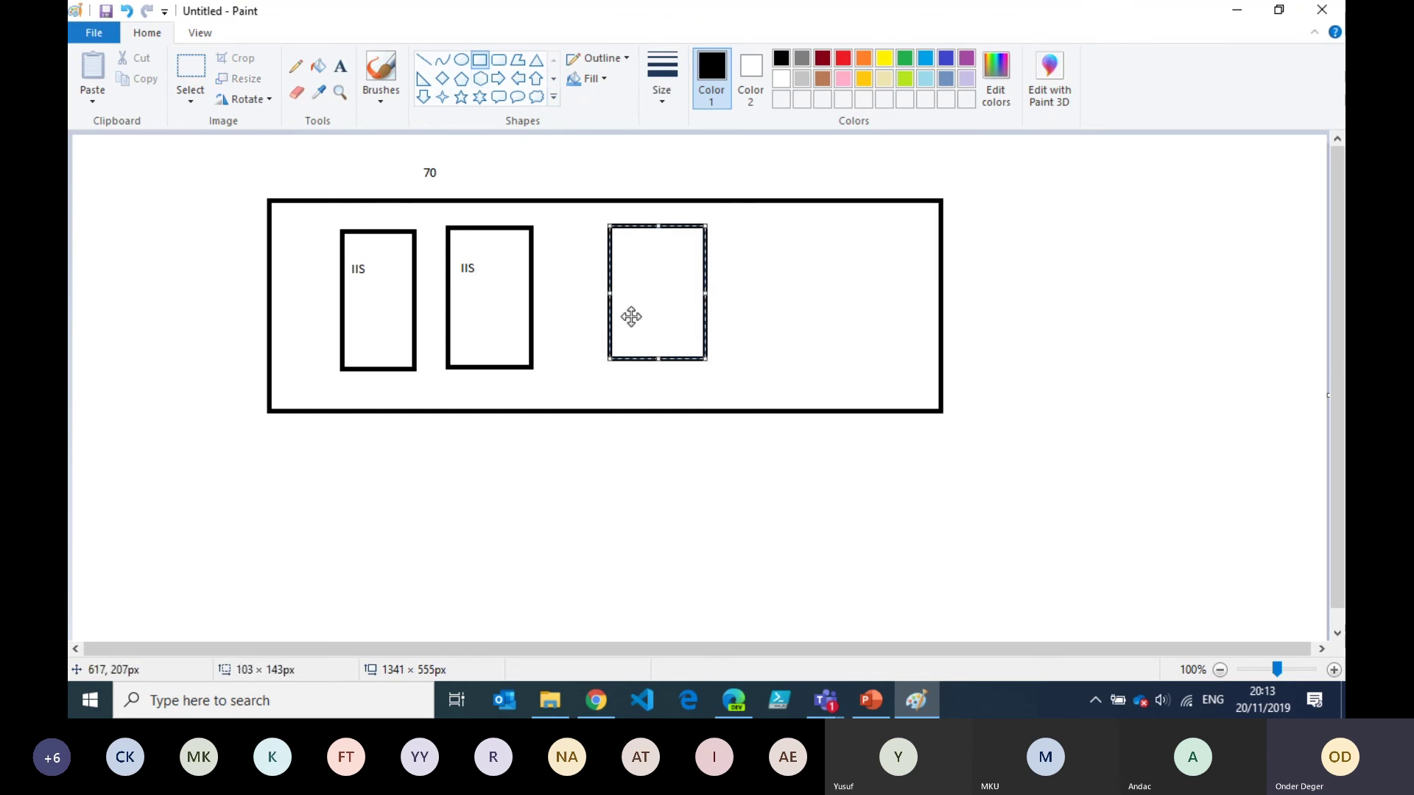
left_click(341, 66)
left_click(618, 263)
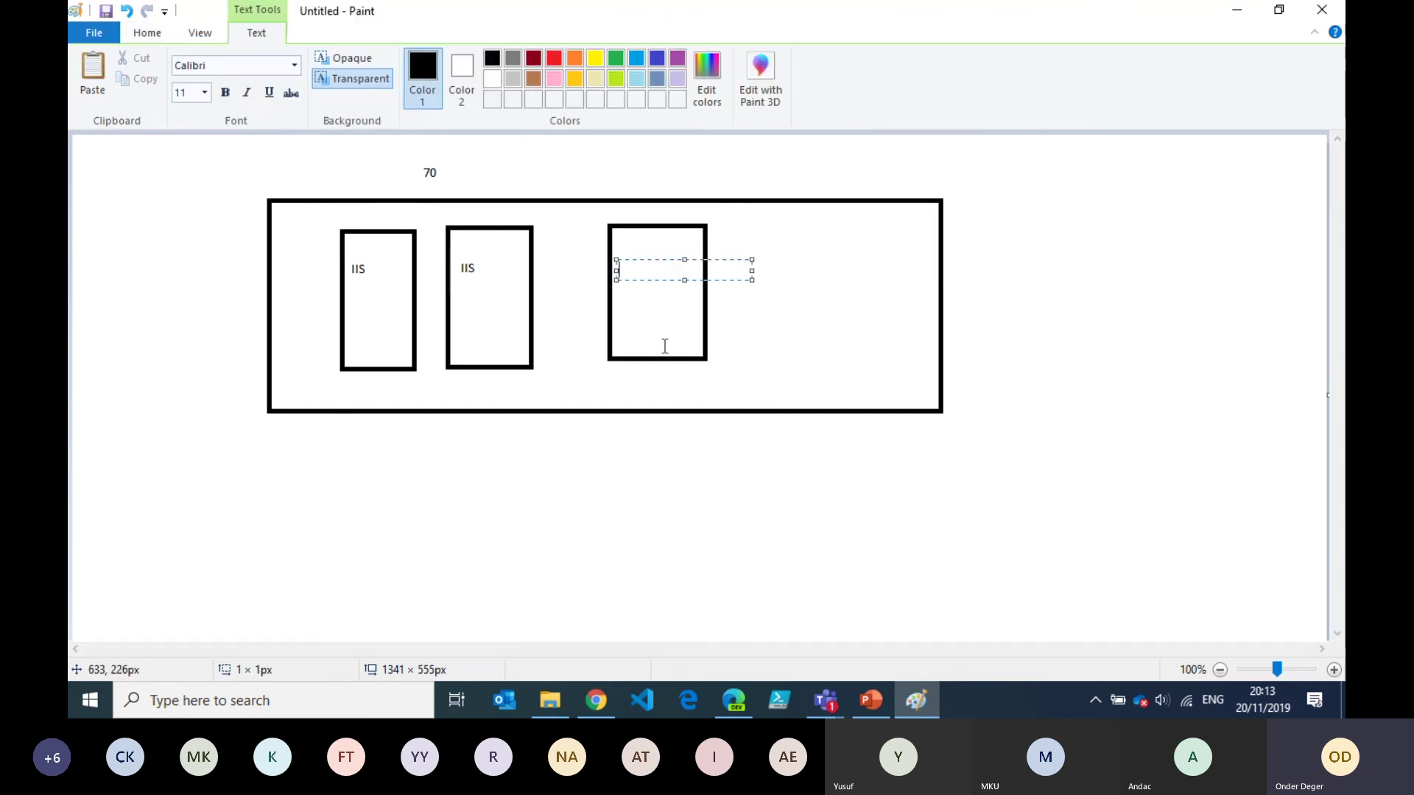
type("IIS")
left_click(670, 296)
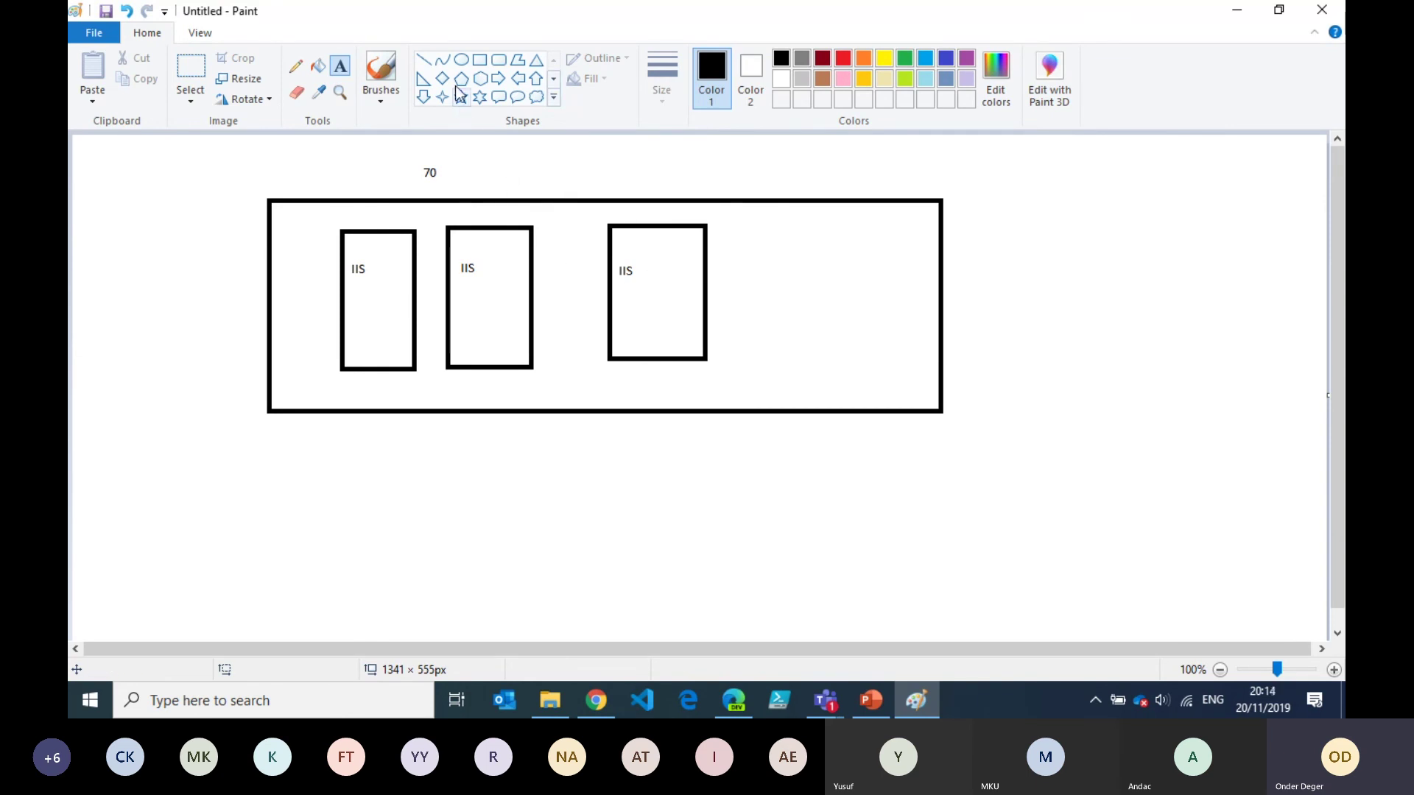
Draw a fourth tall rectangle right of the third and label it IIS.
left_click(480, 60)
left_click_drag(732, 228, 823, 363)
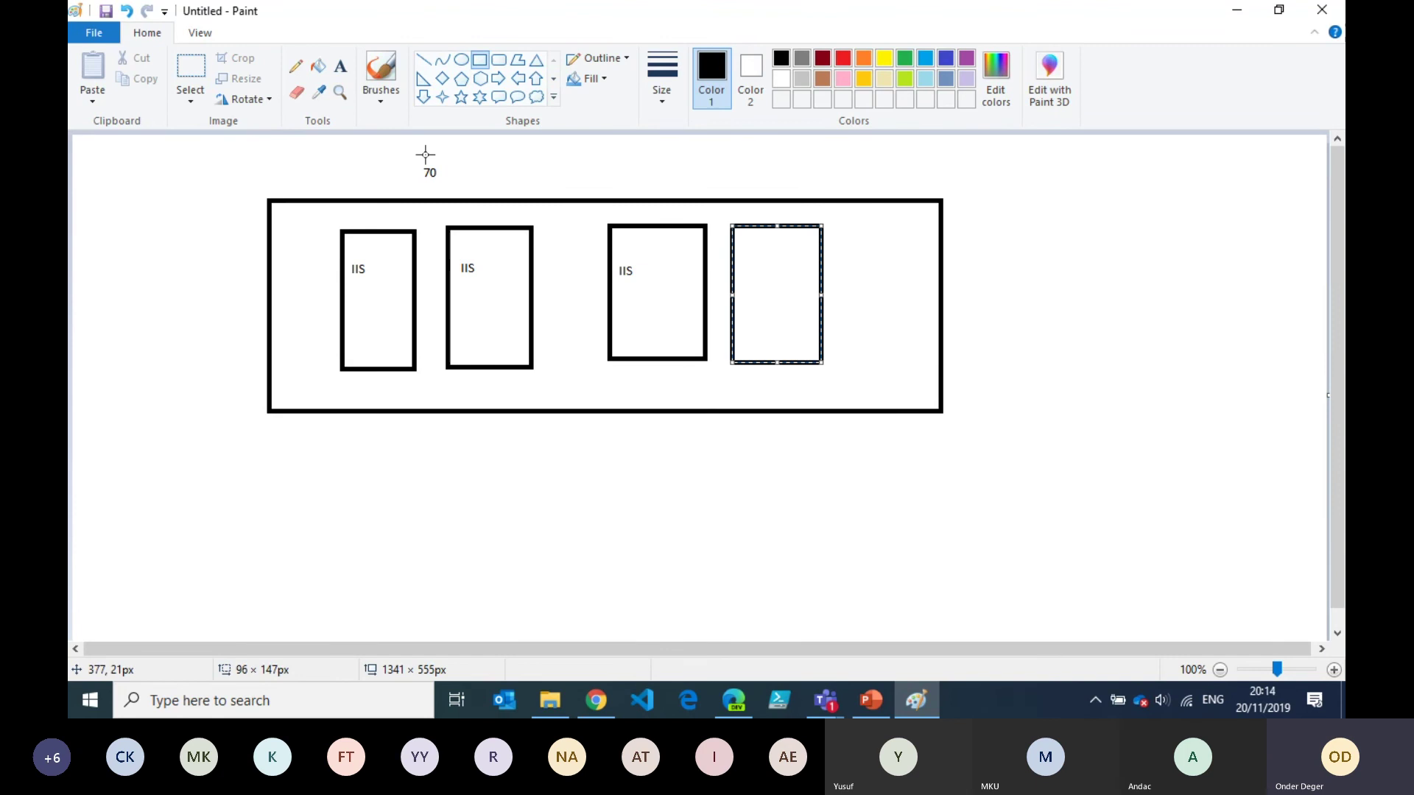
left_click(340, 66)
left_click(746, 255)
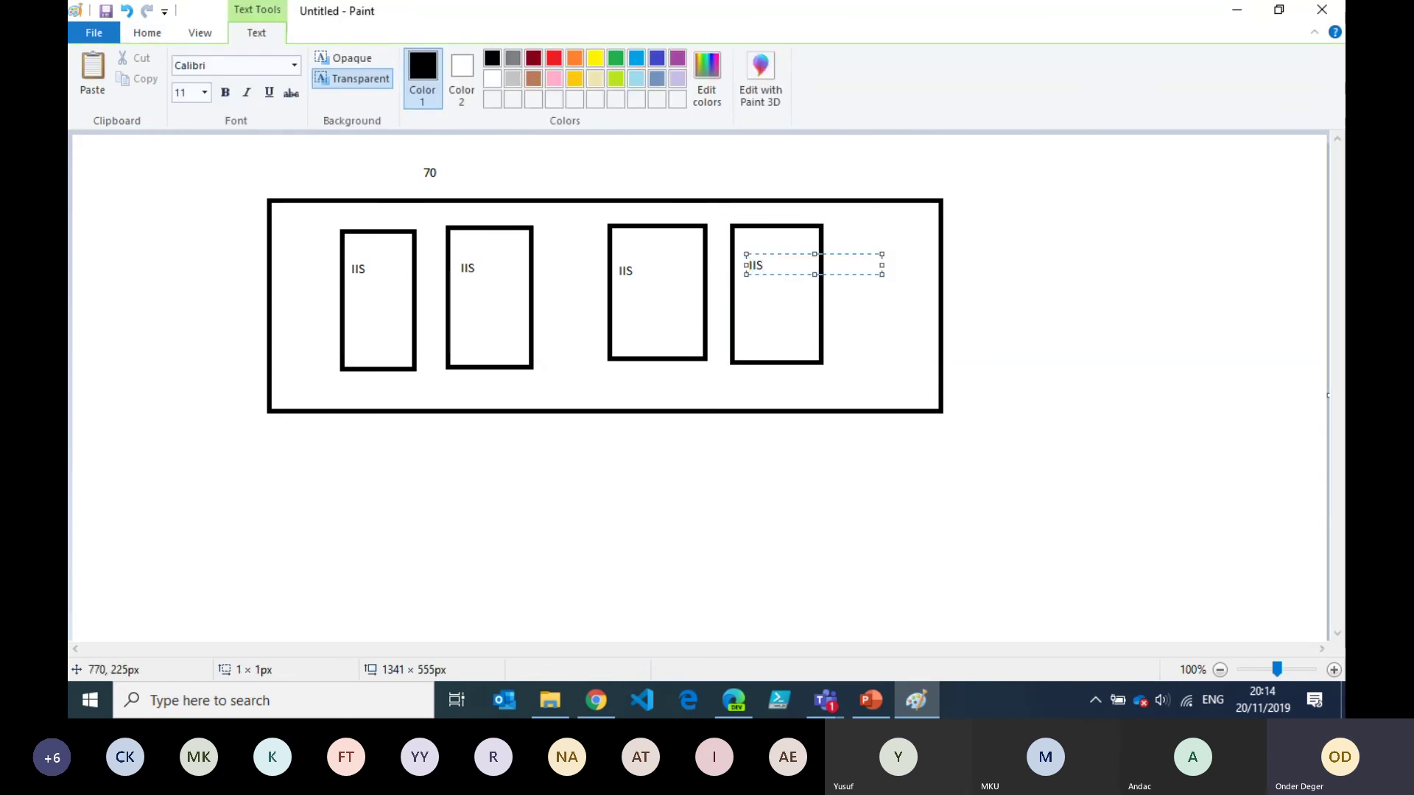
left_click(798, 477)
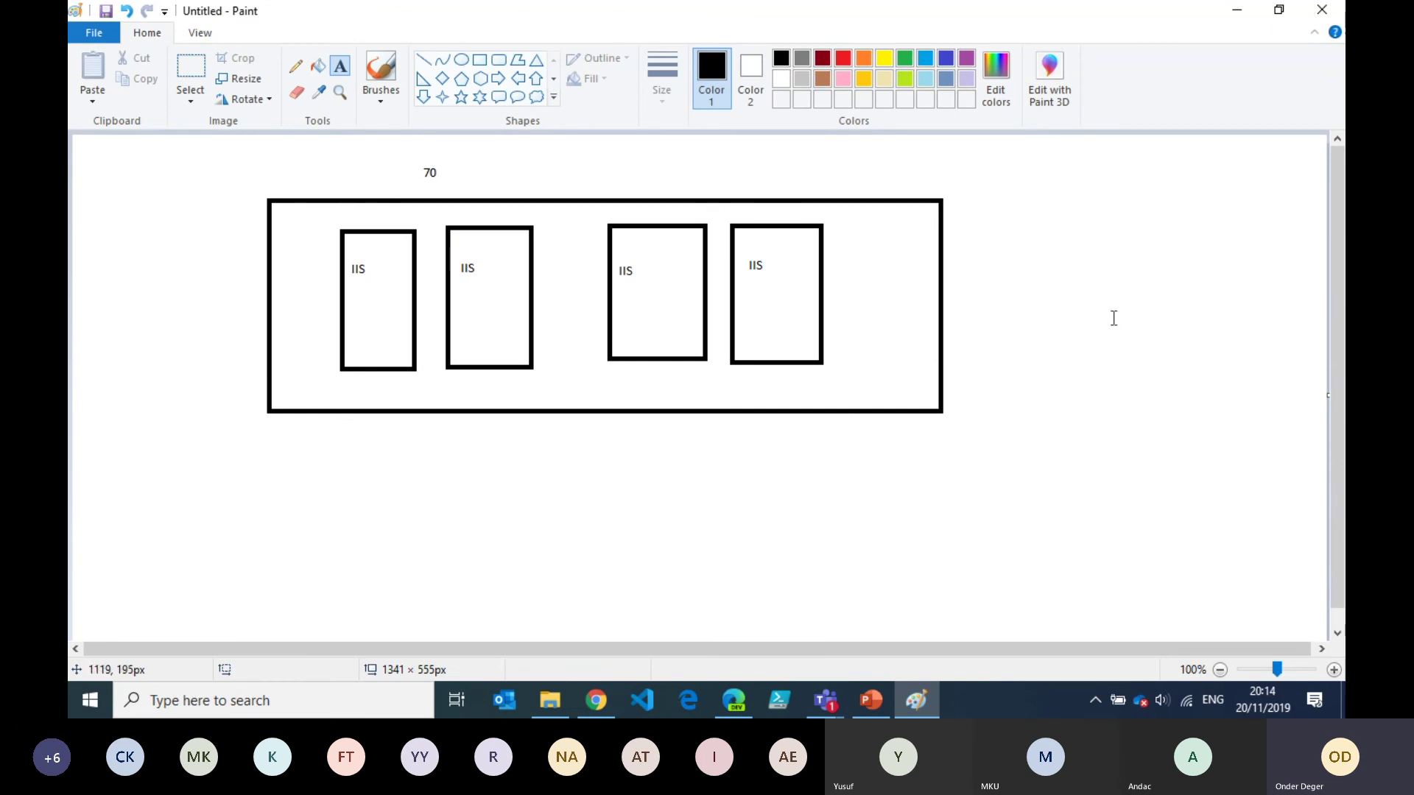
Write 30 above the right pair of boxes.
left_click(339, 68)
left_click(546, 168)
type("30")
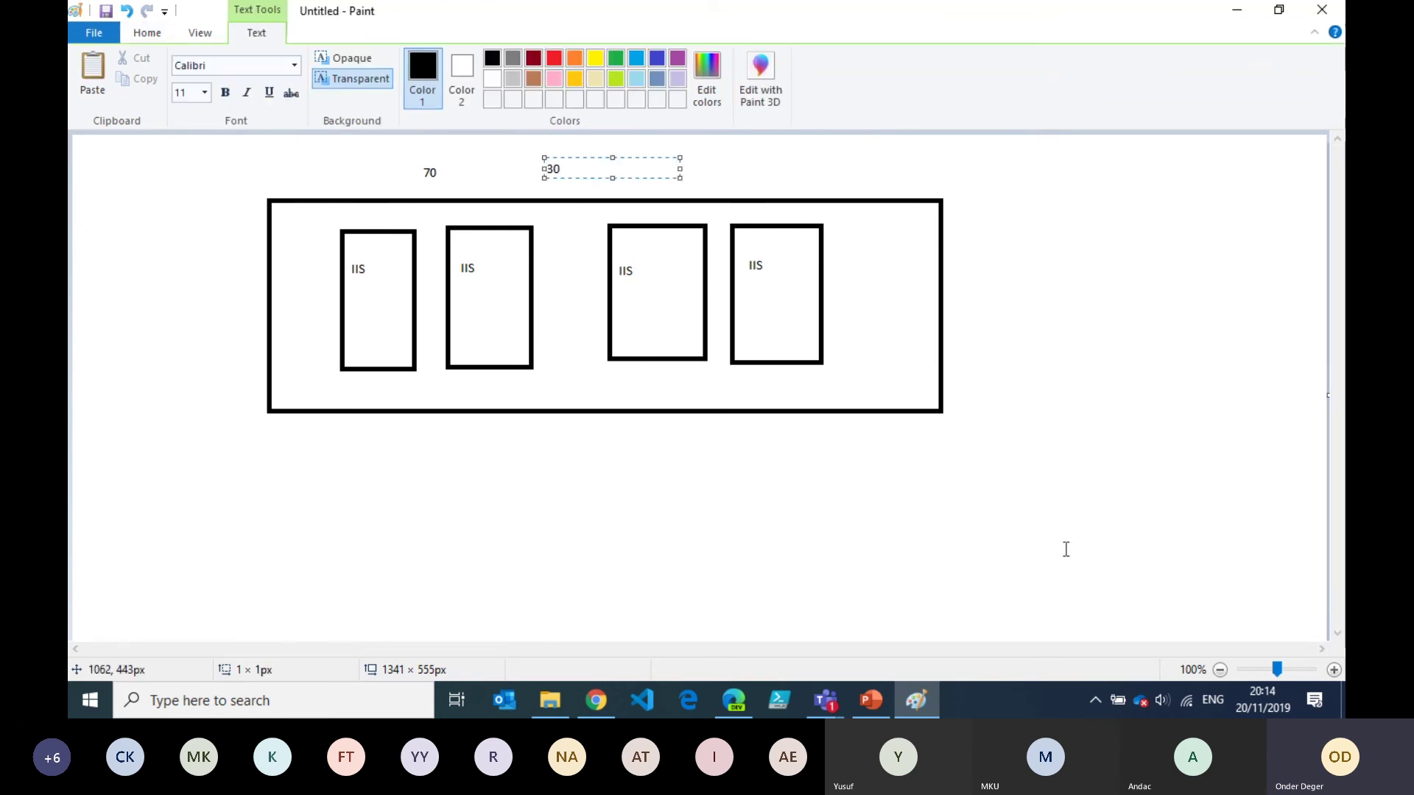
left_click(1063, 545)
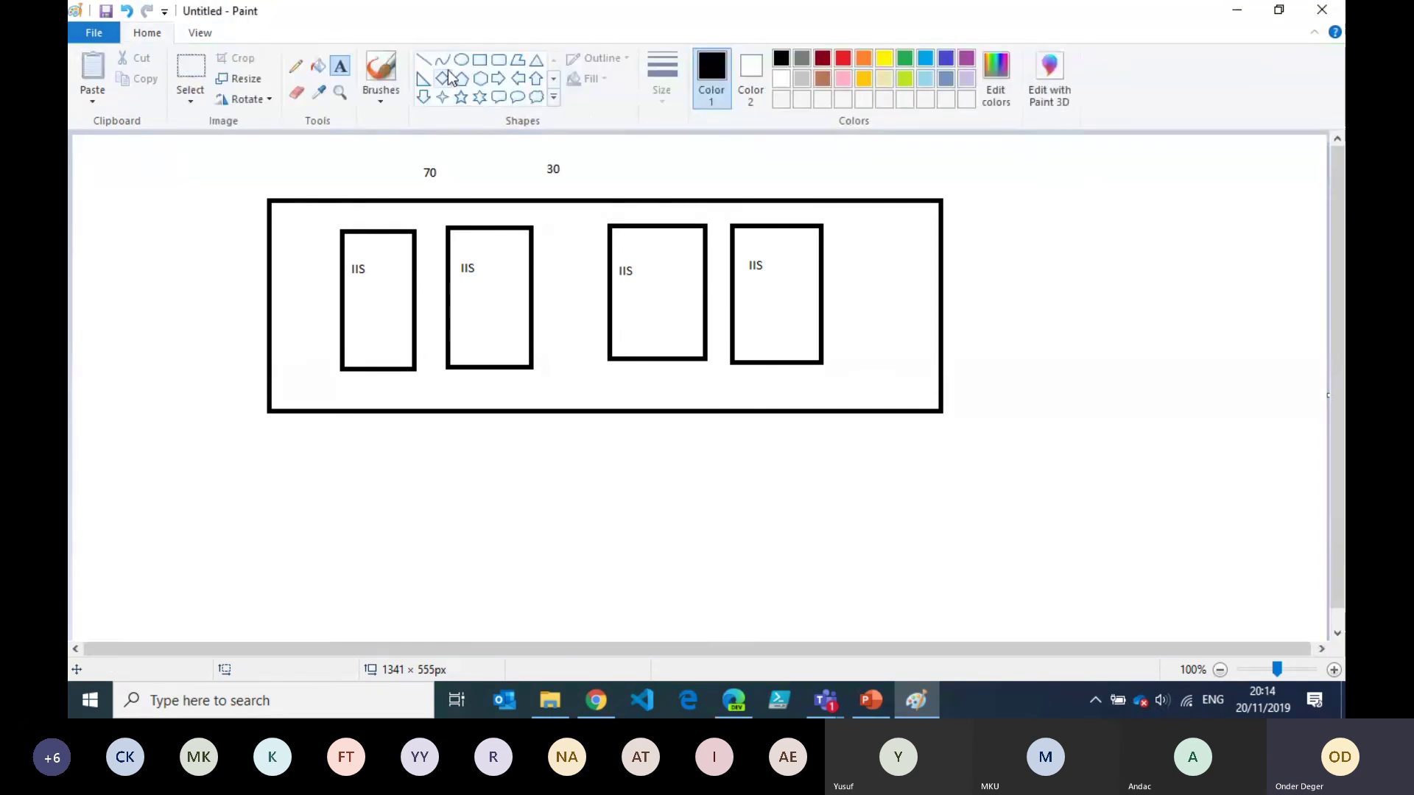
Cross out the third and fourth boxes with an X of straight lines each.
left_click(422, 62)
left_click_drag(804, 220, 773, 354)
left_click_drag(751, 229, 824, 355)
left_click_drag(699, 209, 628, 343)
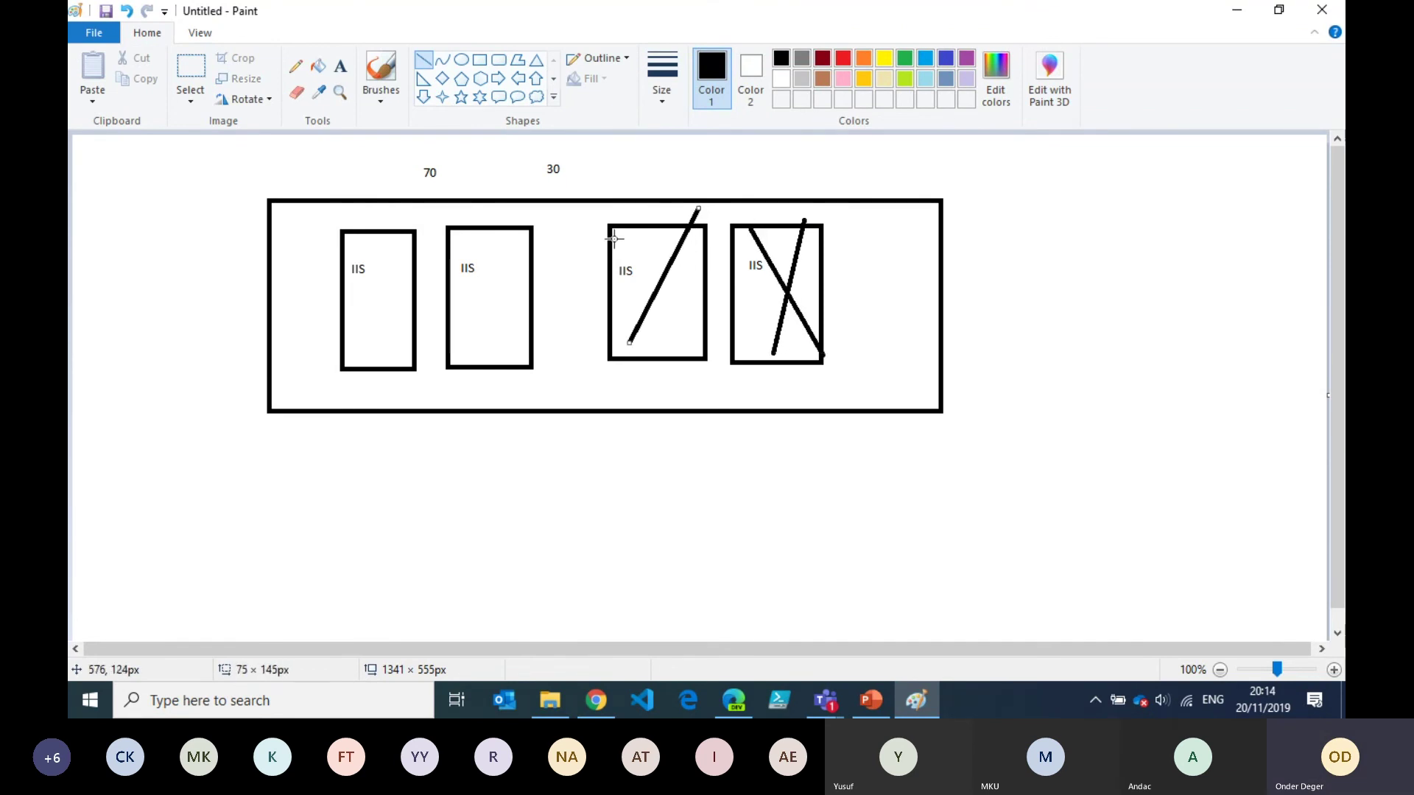
left_click_drag(617, 228, 714, 383)
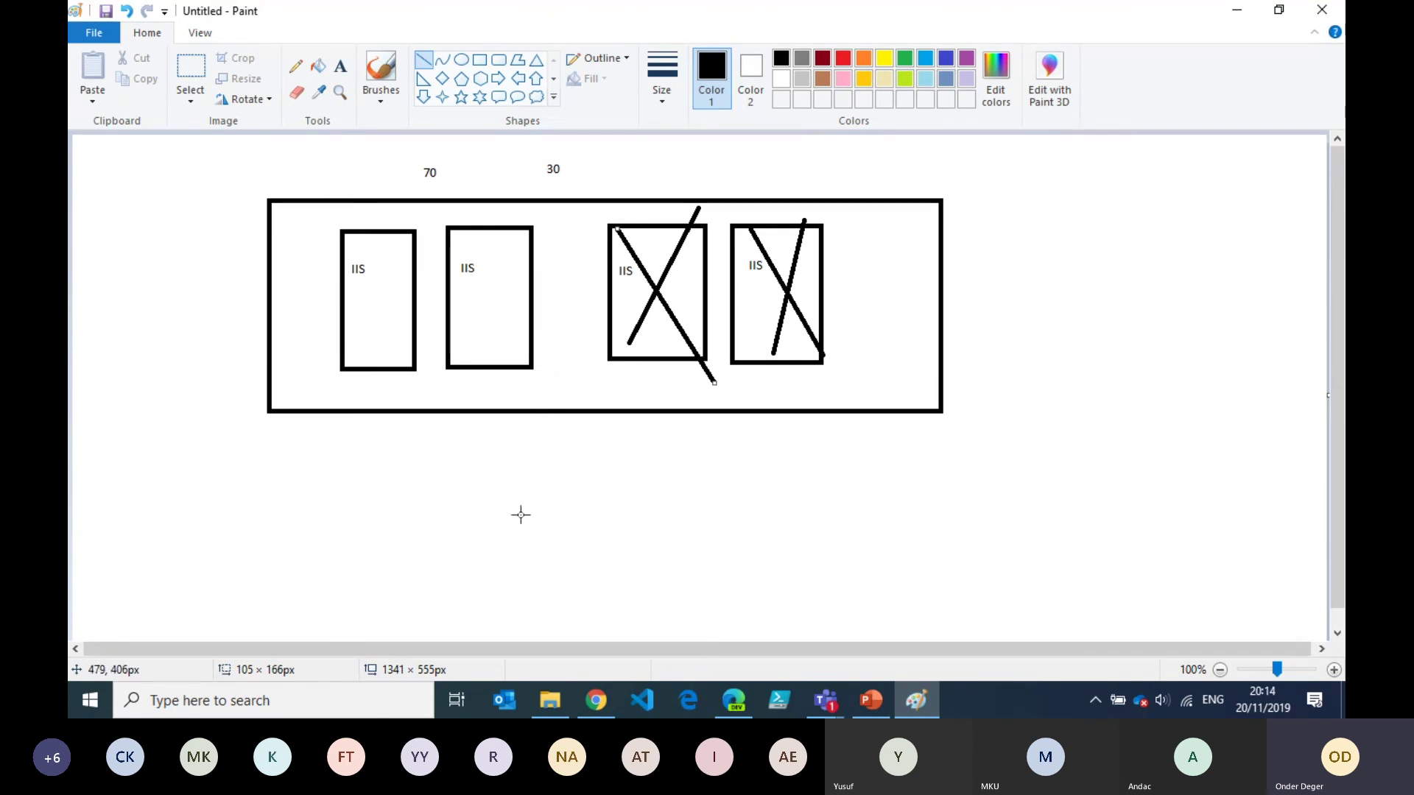
left_click(825, 700)
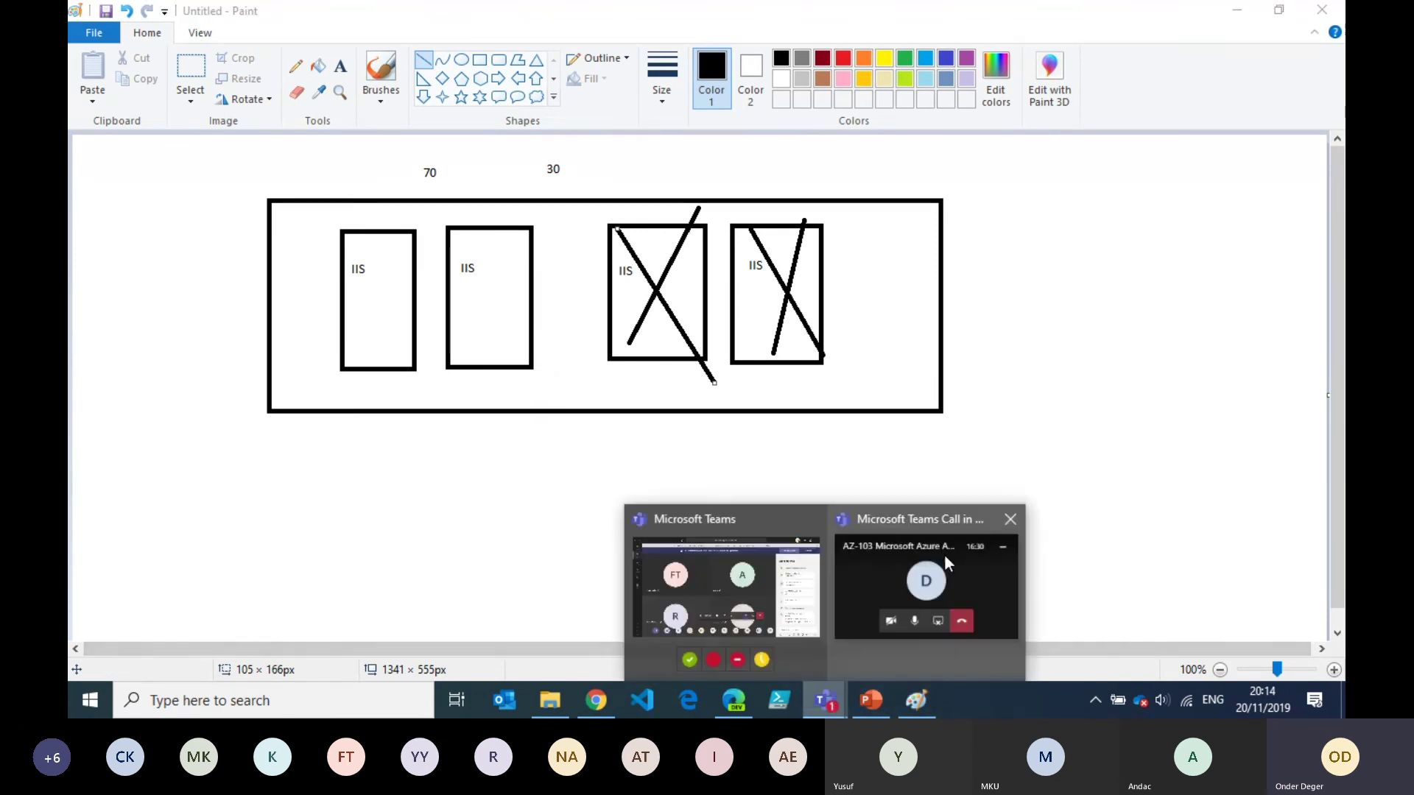
Back in the portal, start creating a Virtual machine scale set in OnderTestRG from Marketplace.
left_click(744, 597)
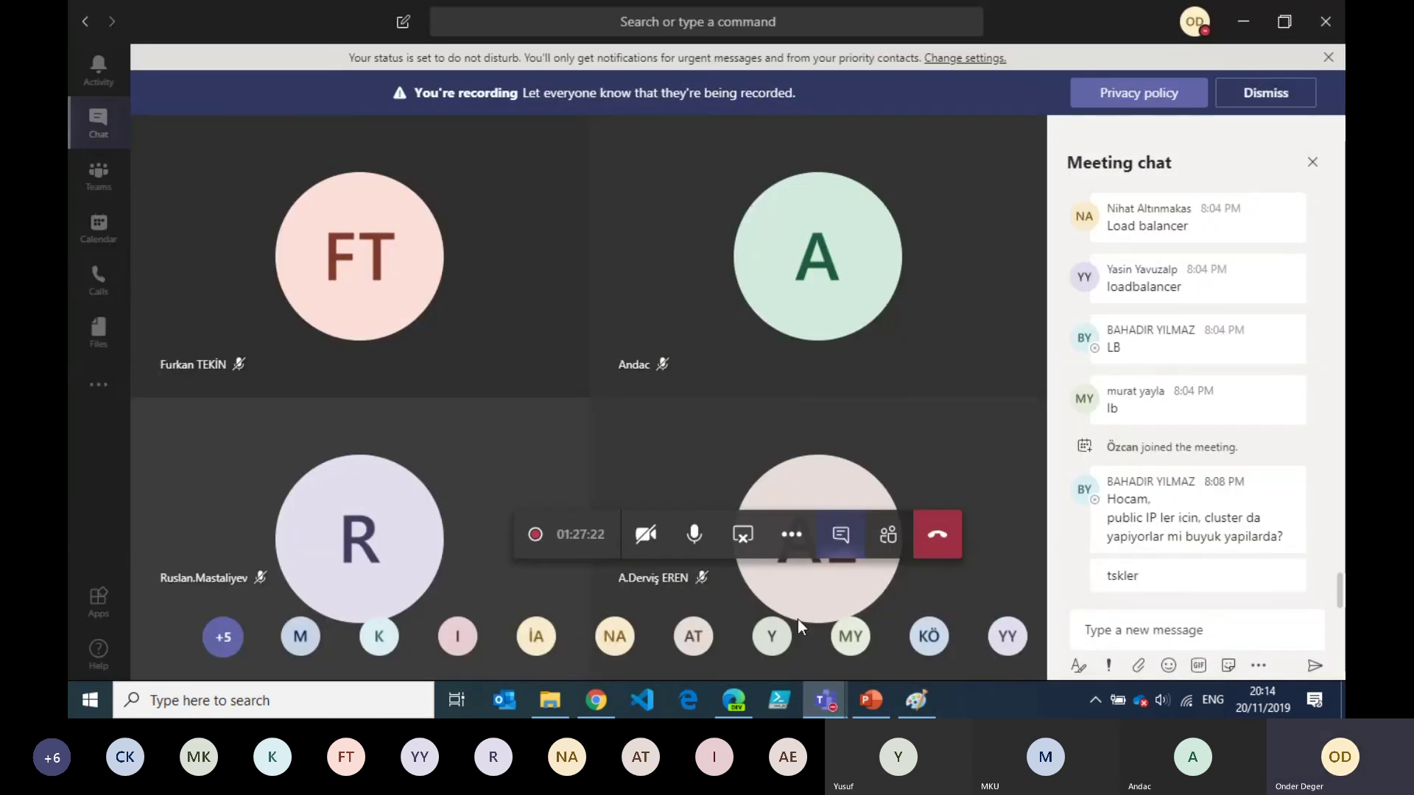
left_click(735, 700)
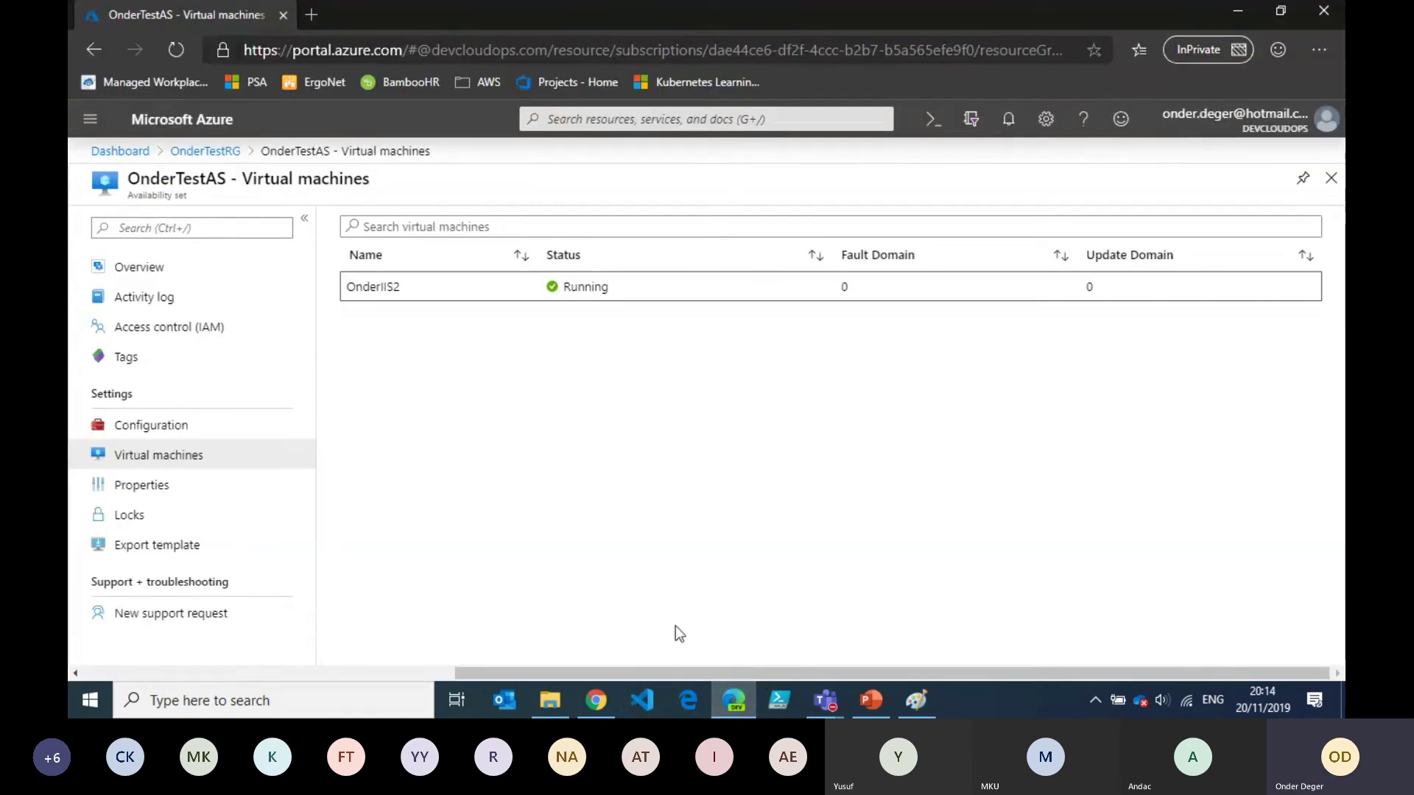
left_click(205, 151)
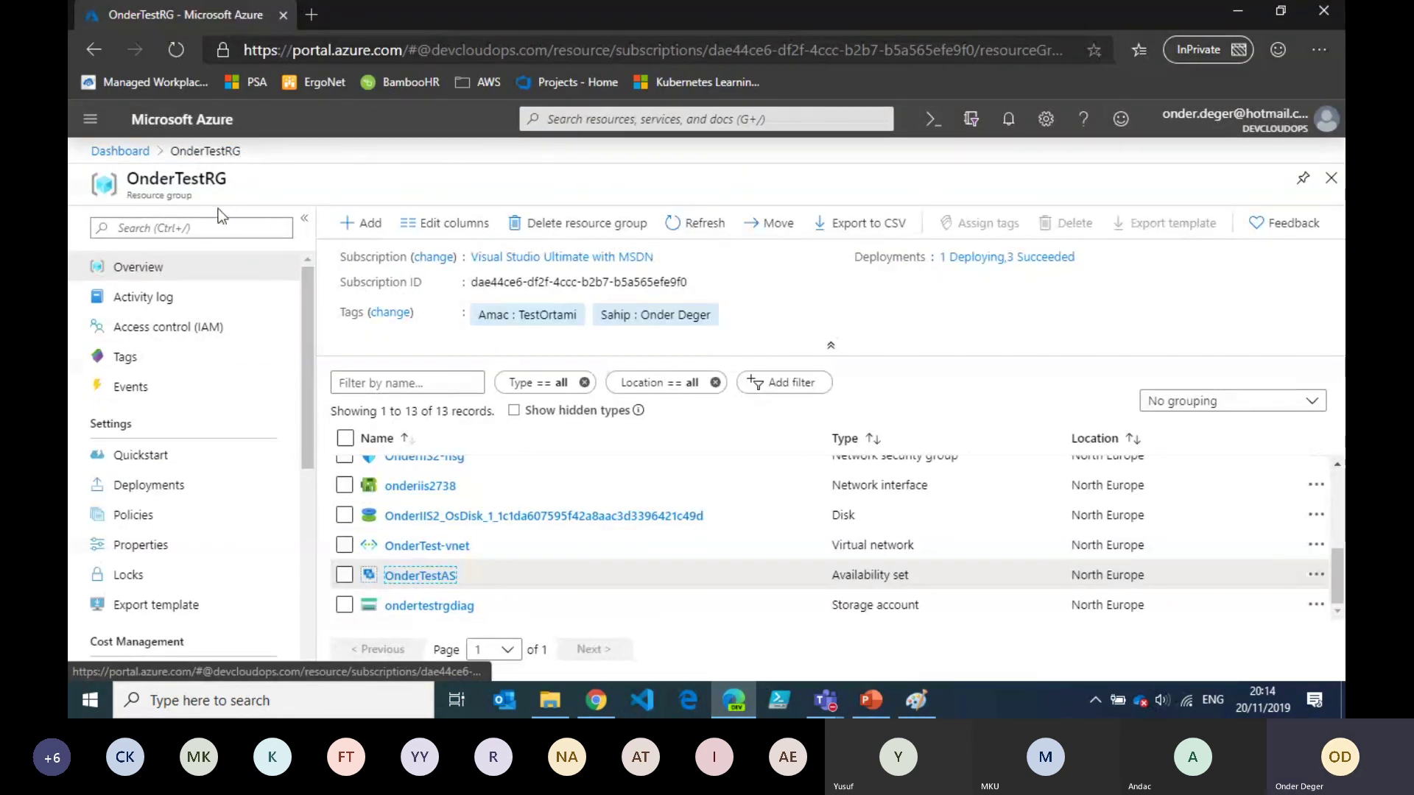
left_click(90, 120)
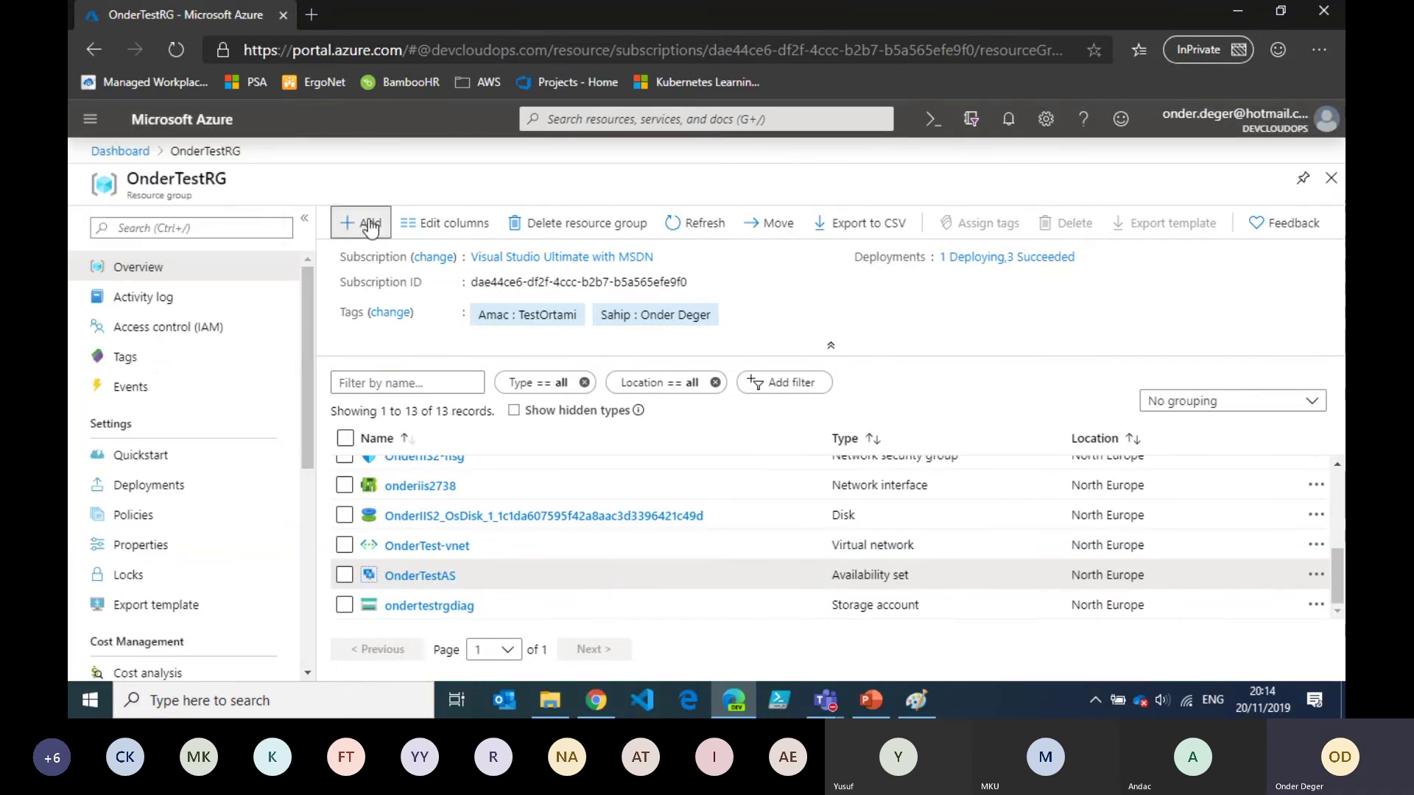
left_click(359, 223)
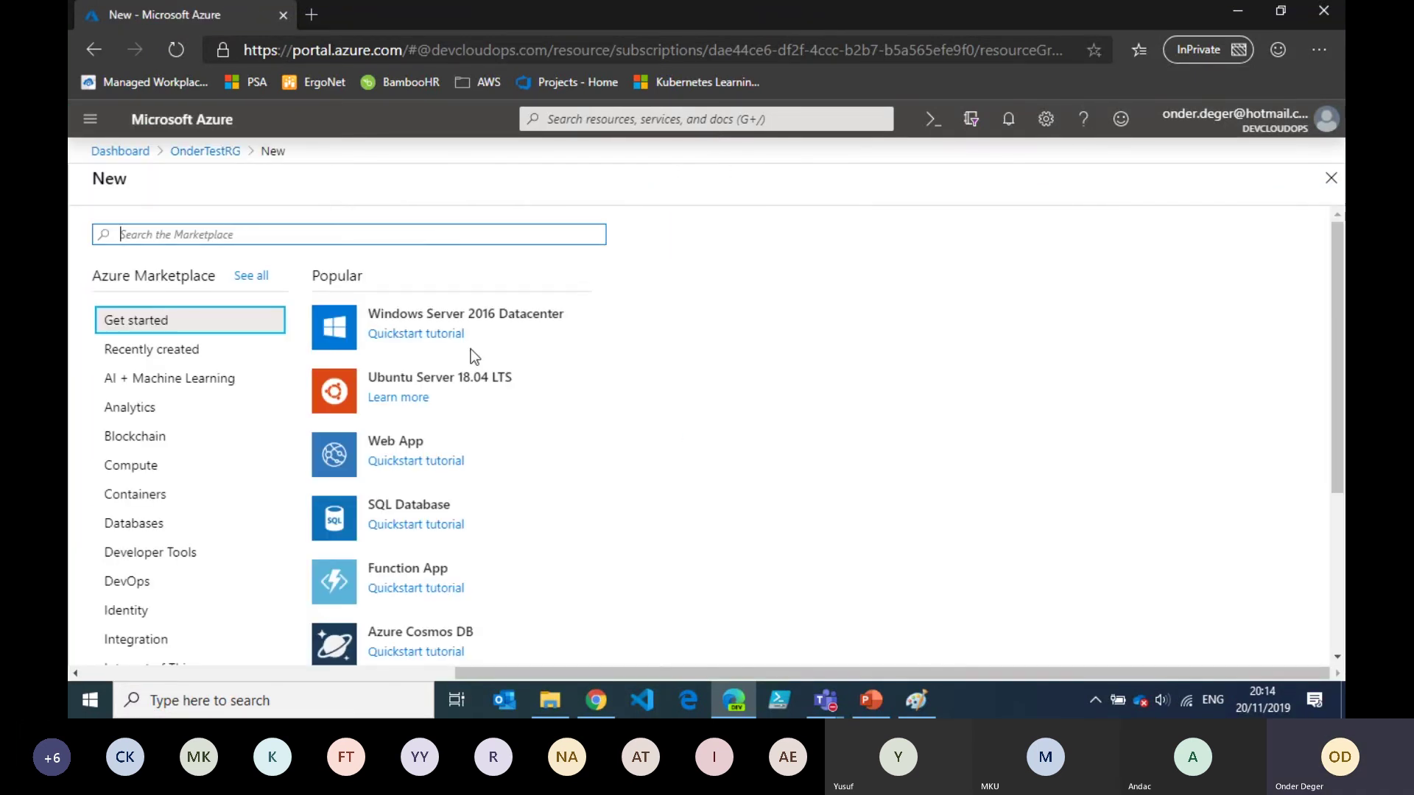
left_click(425, 236)
type("scale")
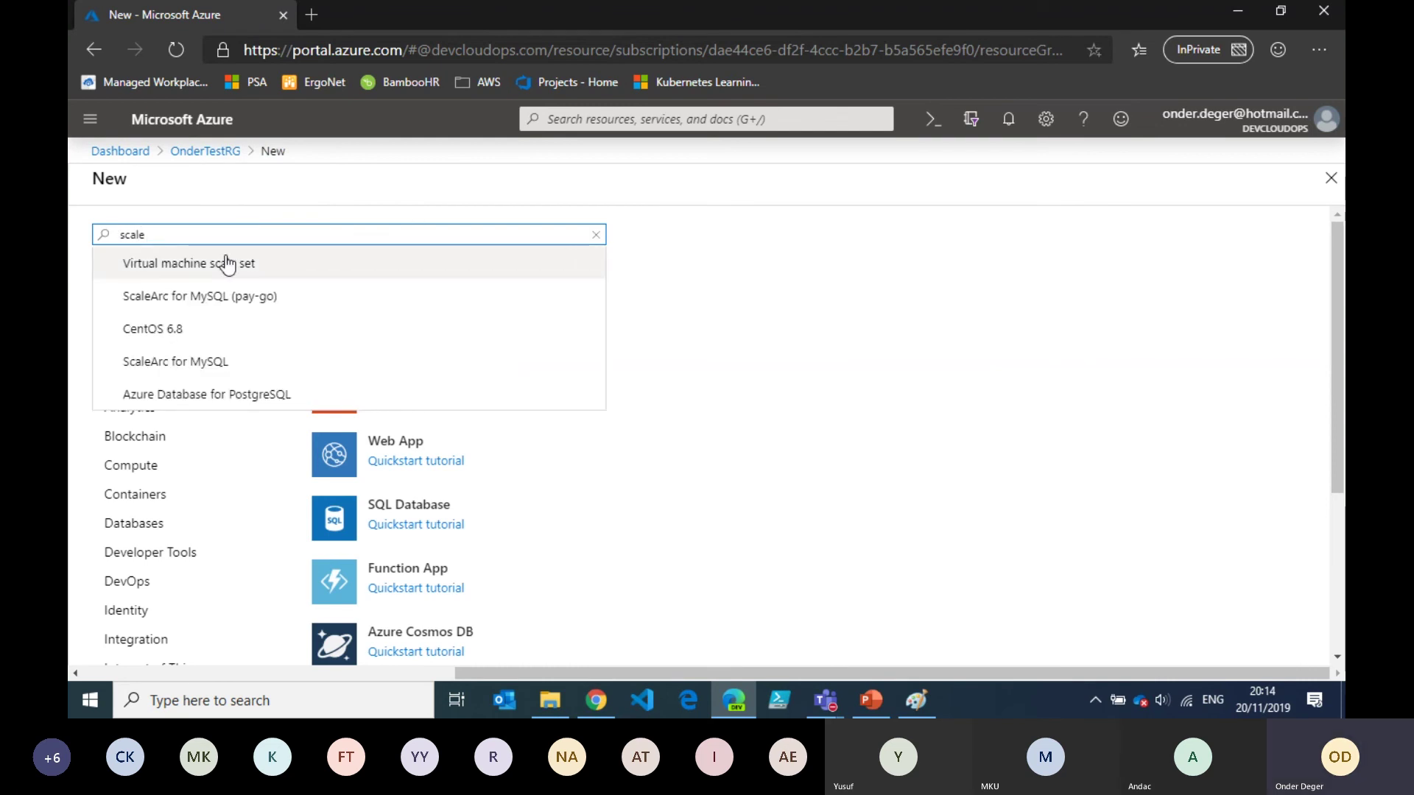
left_click(218, 266)
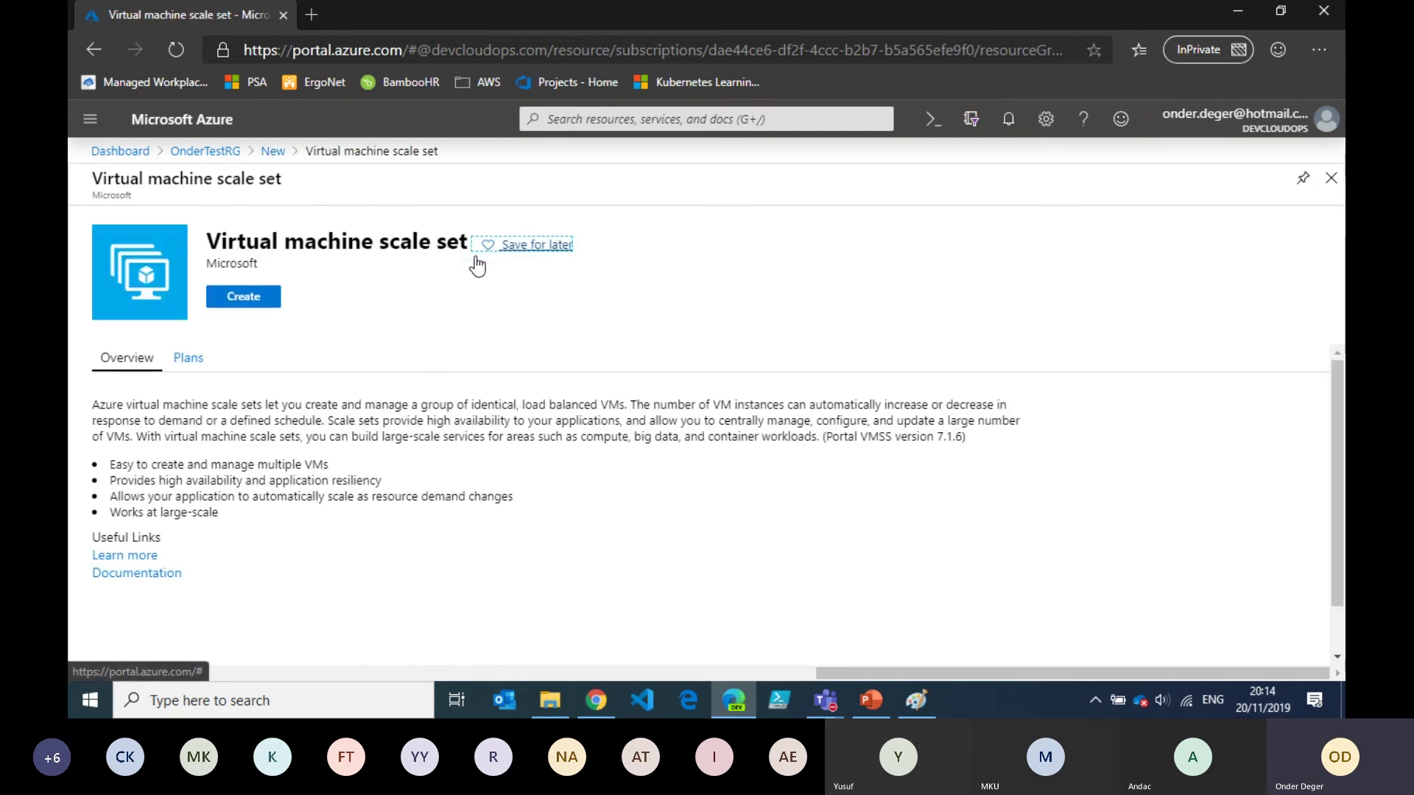
left_click(259, 298)
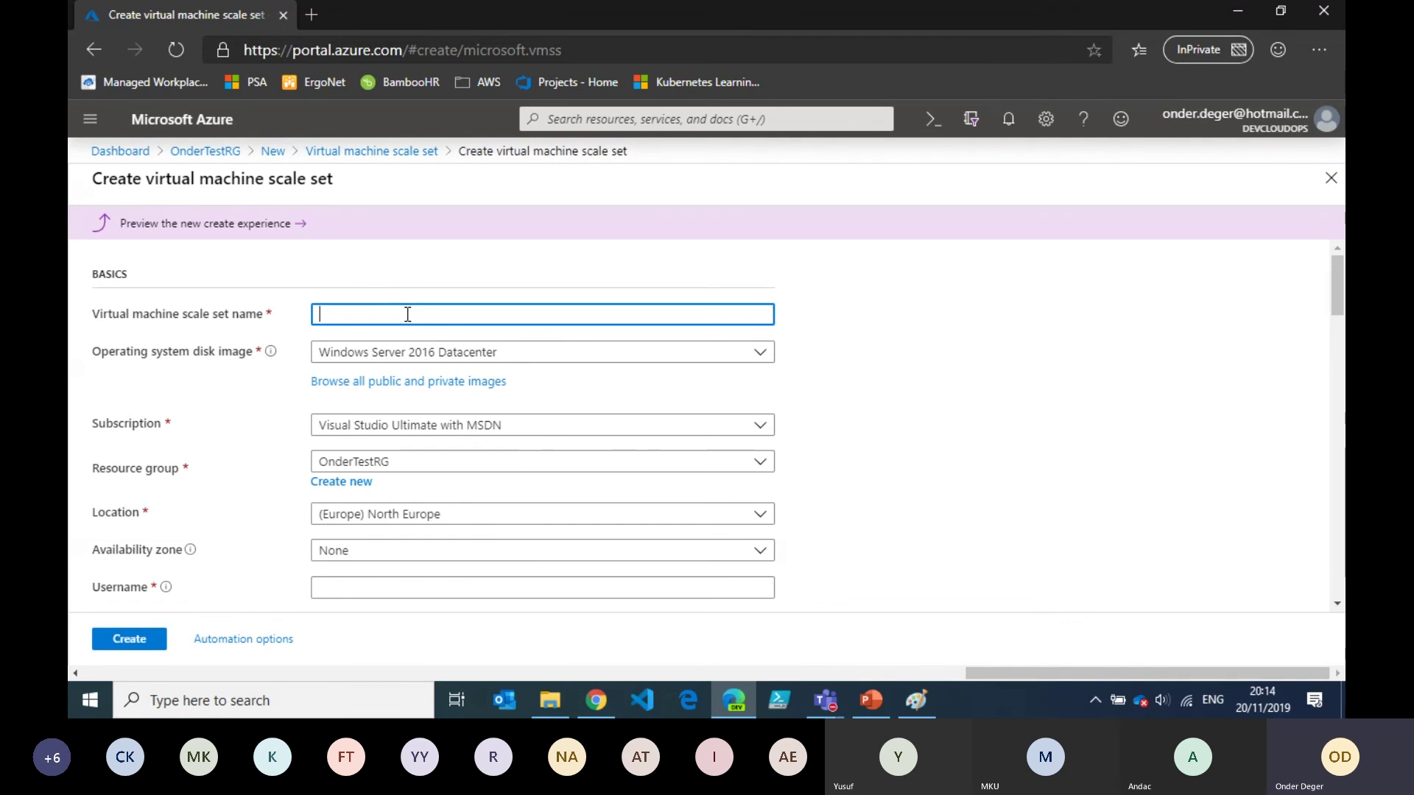
Name the scale set OnderIISSS, removing the hyphen from the typed name.
type("IIS-SS")
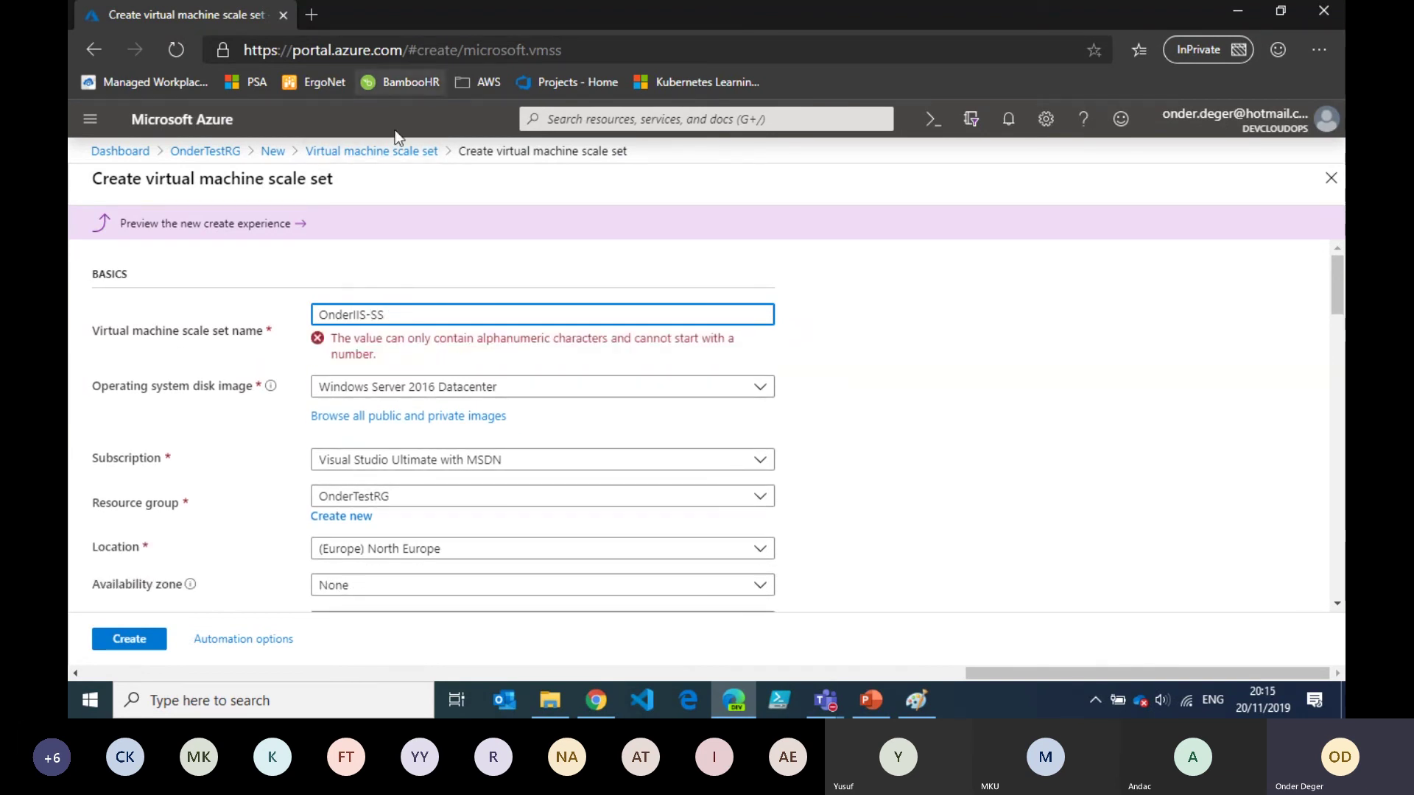
left_click(371, 316)
key("BackSpace")
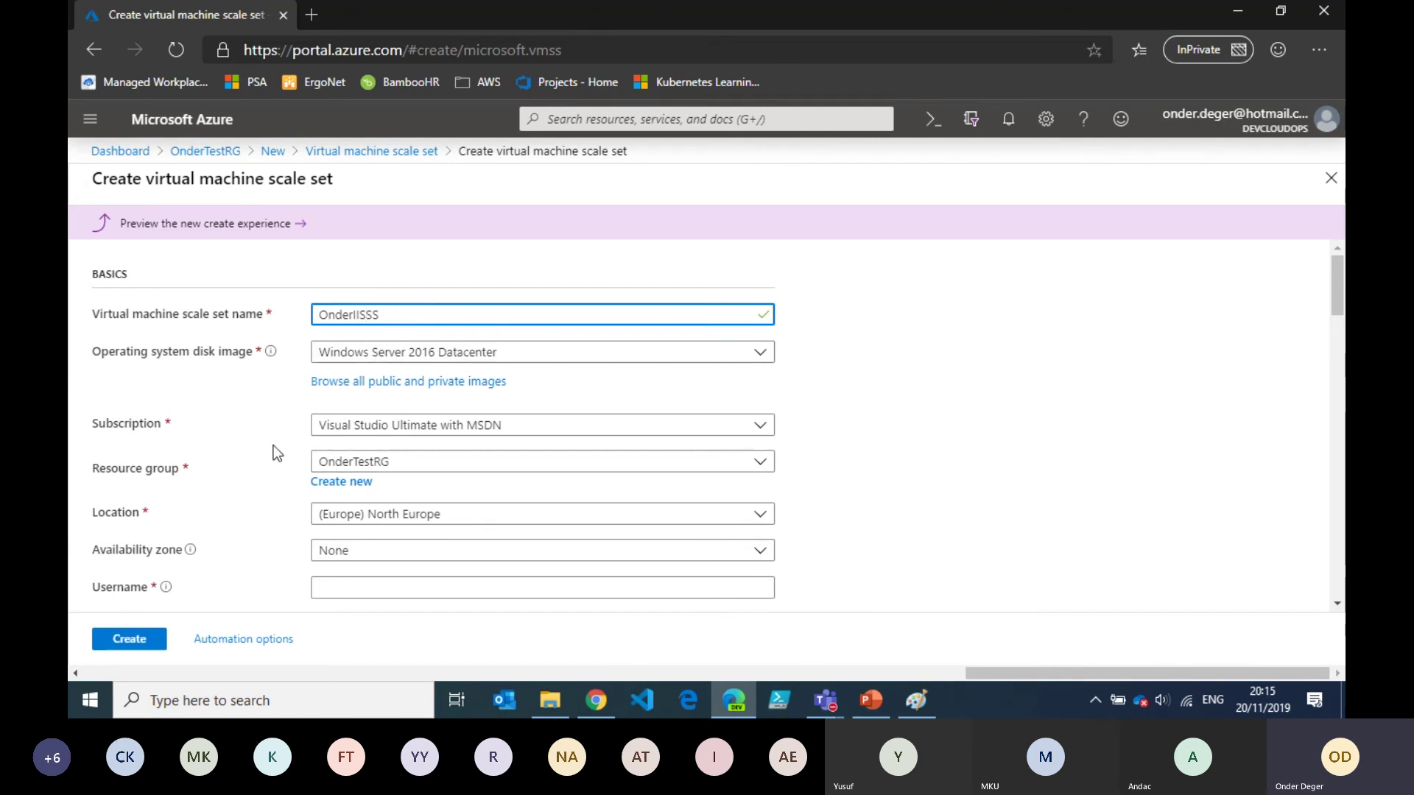
scroll(276, 452, "down", 1)
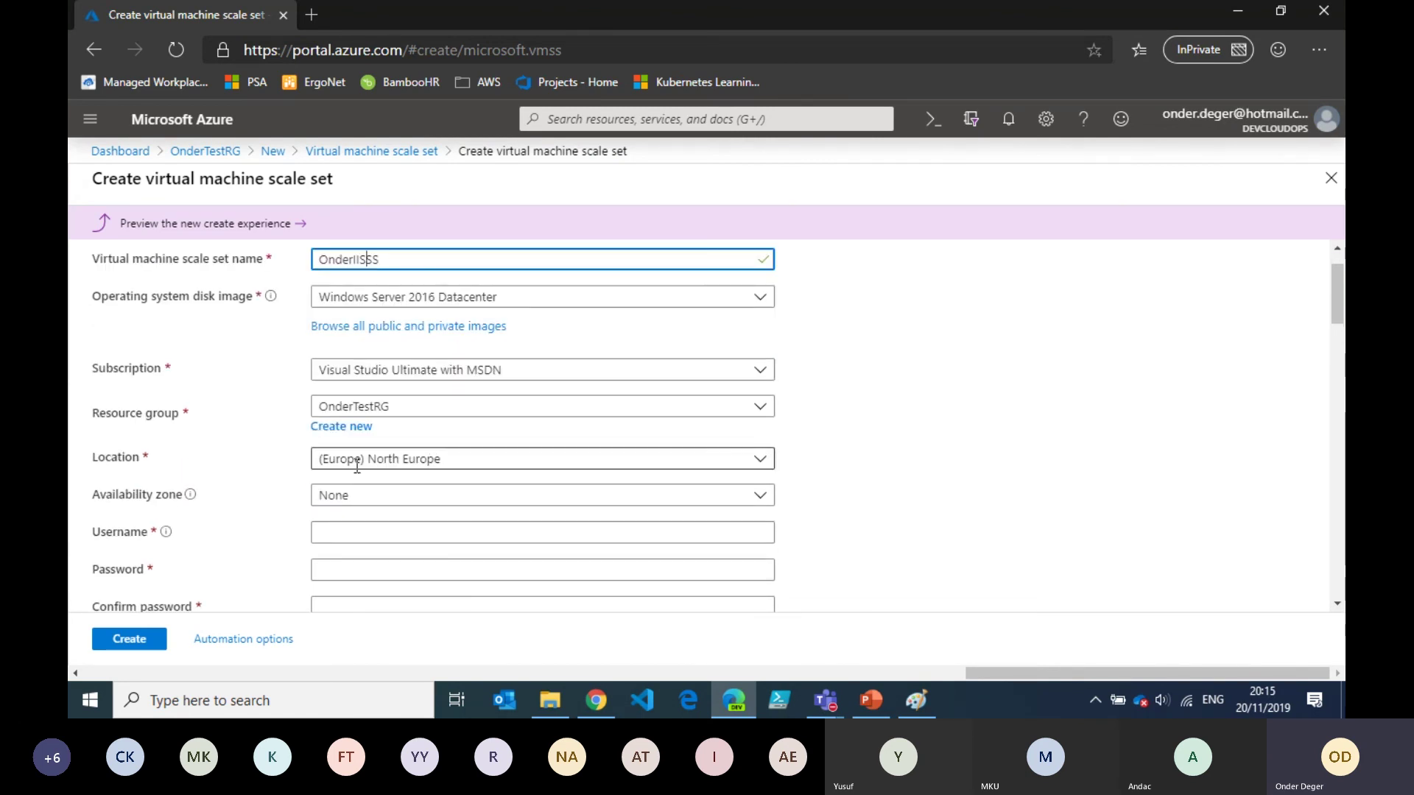
scroll(300, 498, "down", 1)
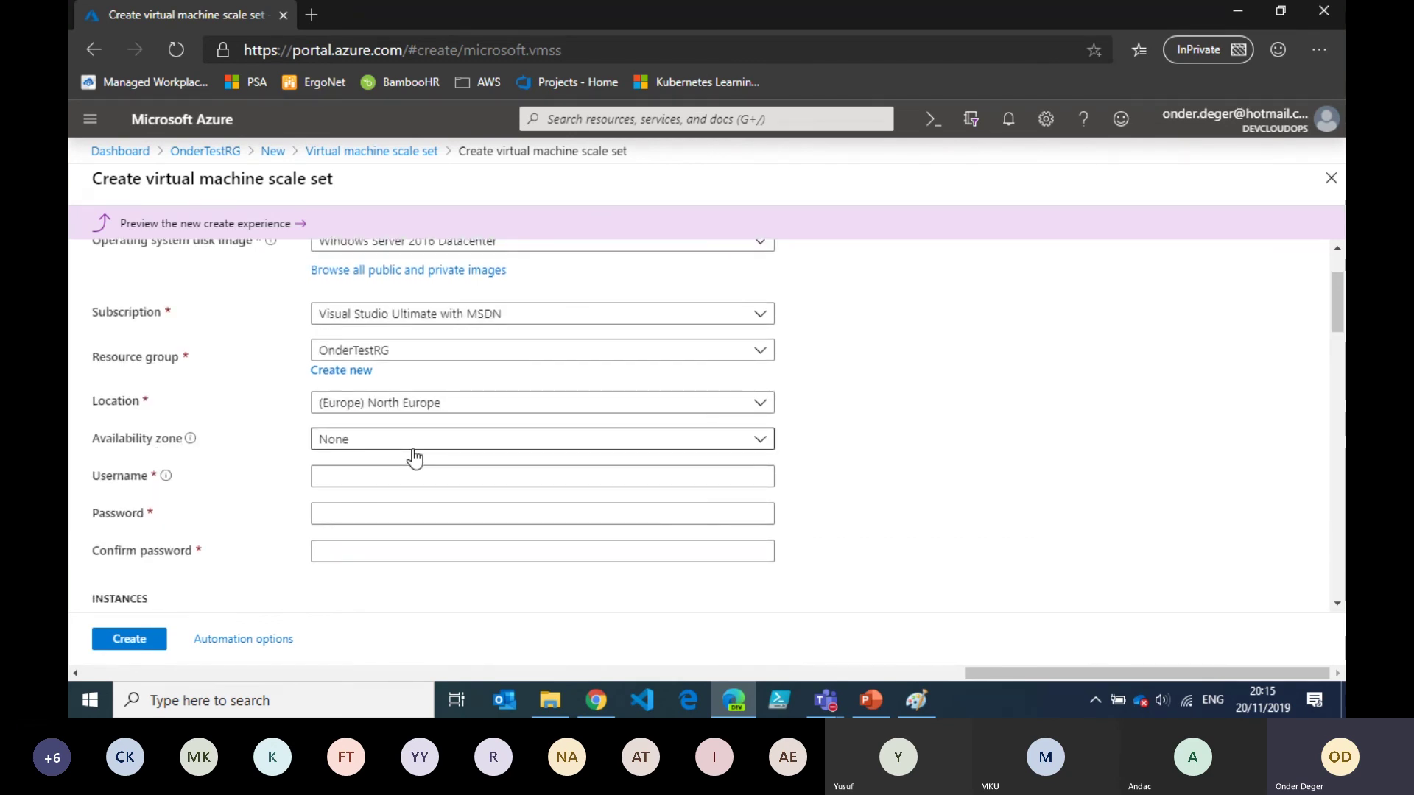
Enter the administrator username and type the password, then confirm it.
left_click(380, 477)
type("adminonder")
key("Tab")
type("••")
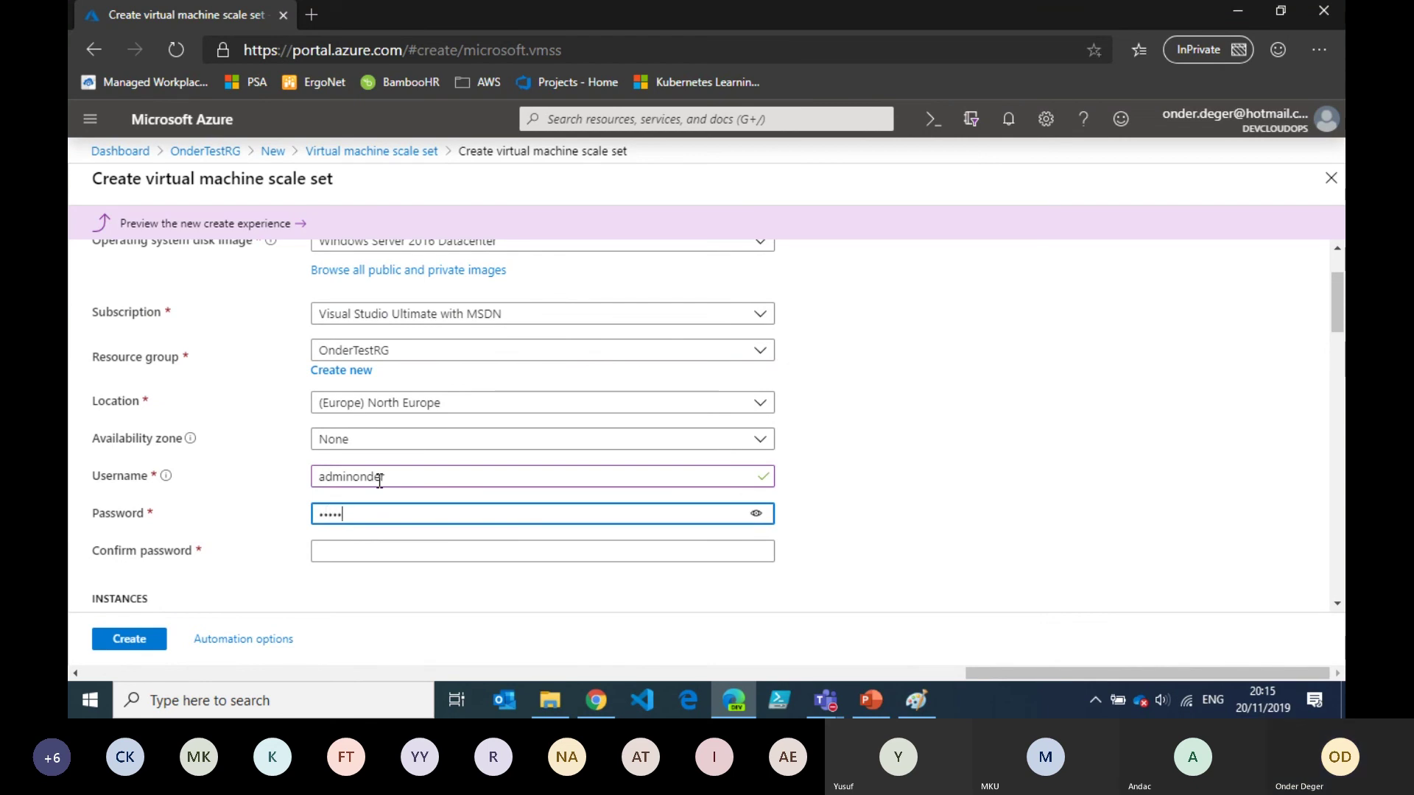
type("•••••••••••")
key("Tab")
type("•••••••")
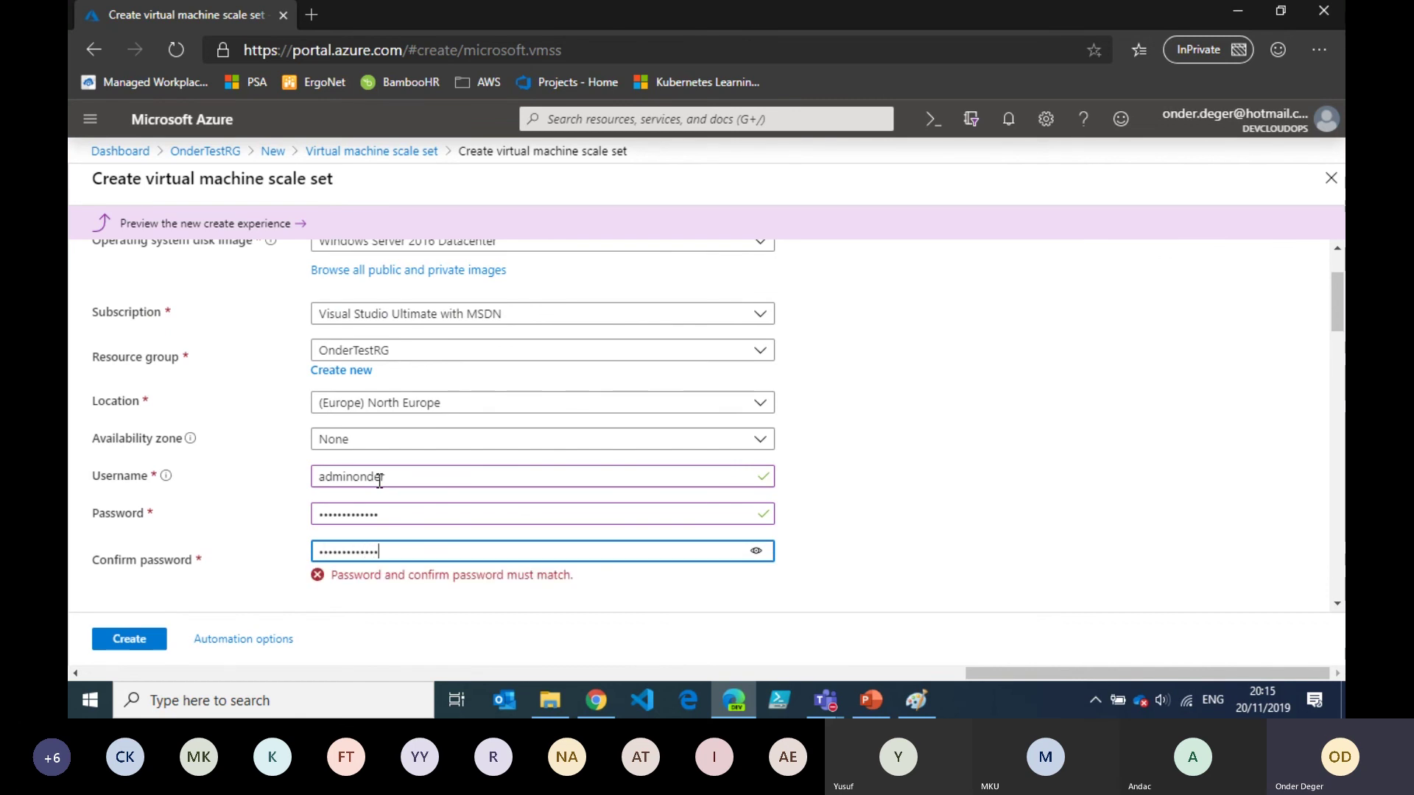
key("Tab")
mouse_move(186, 410)
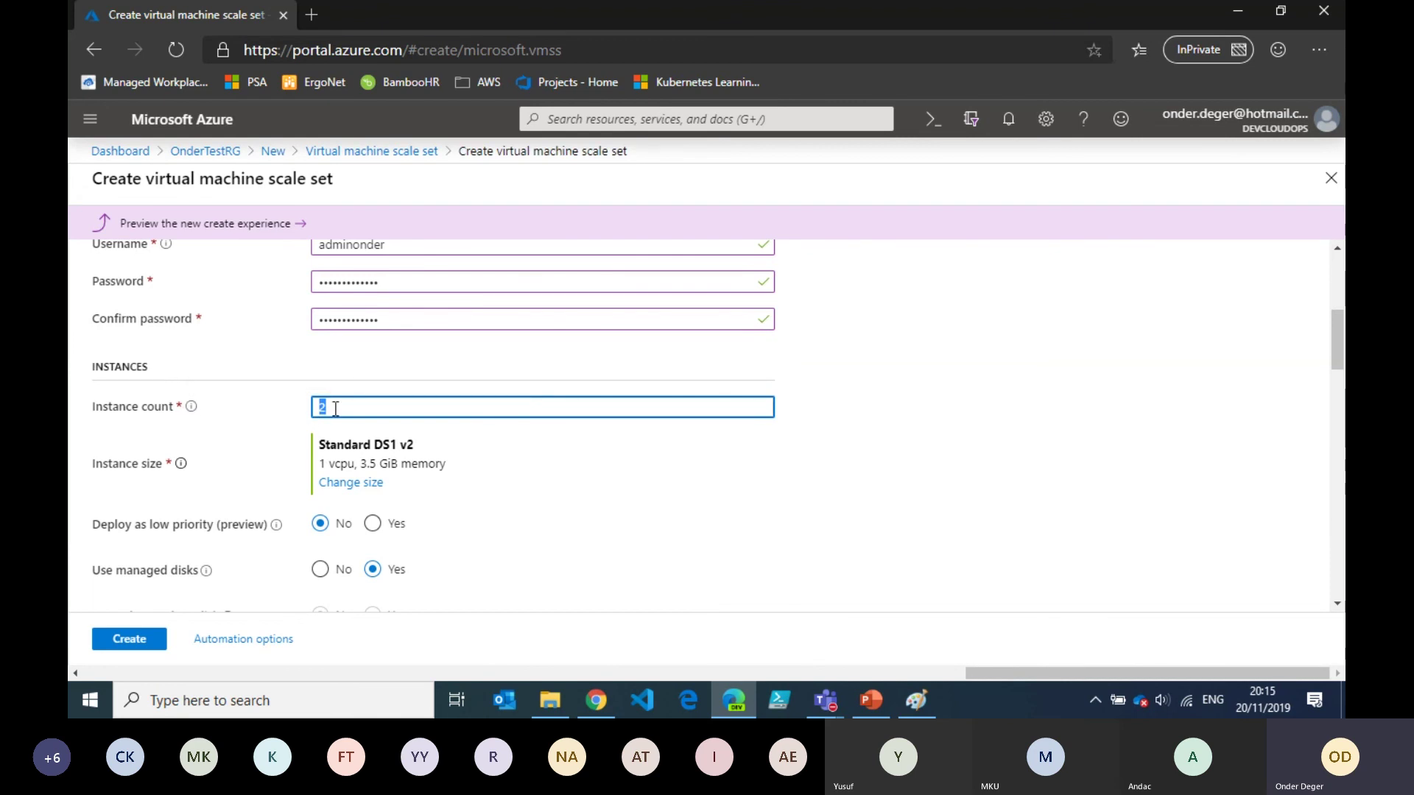
left_click(265, 475)
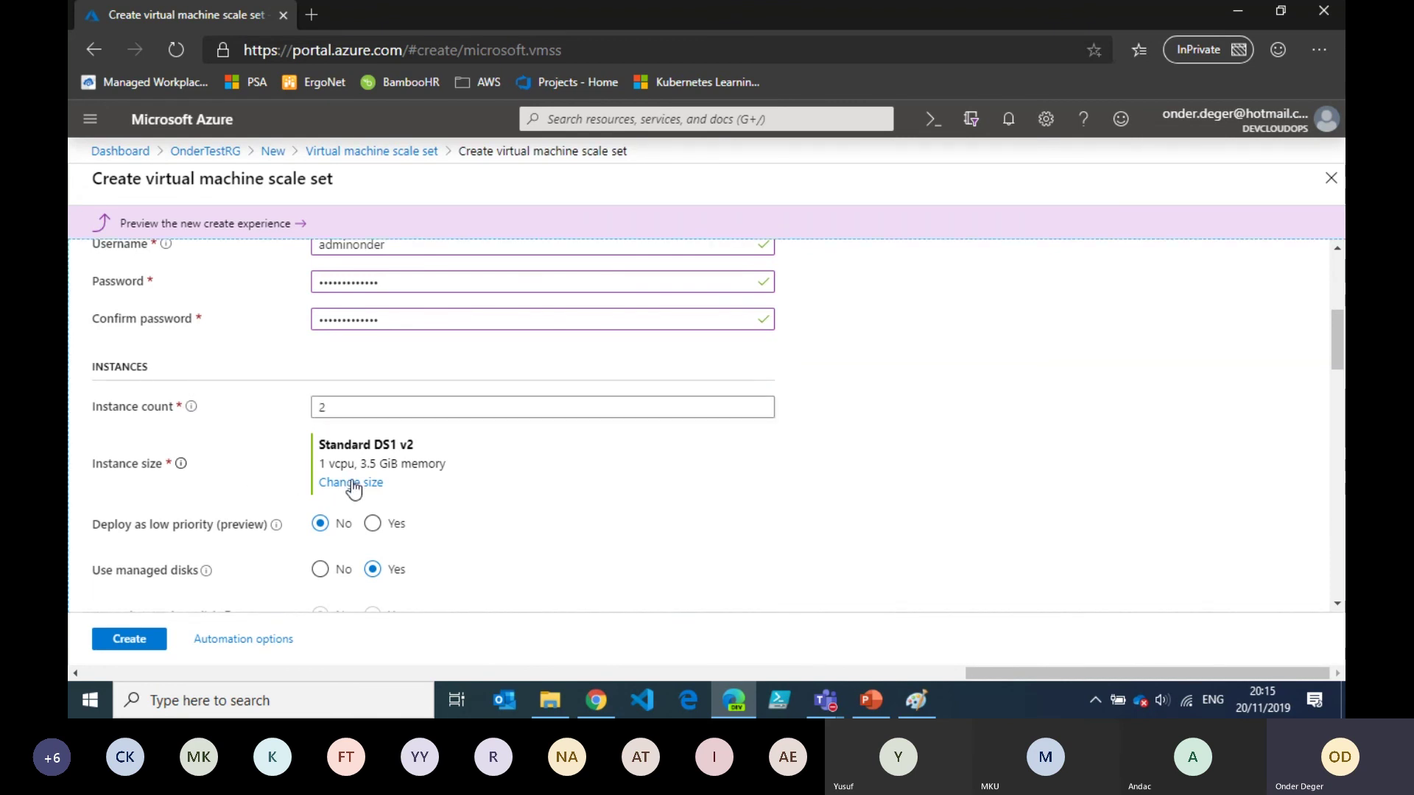
scroll(256, 467, "down", 1)
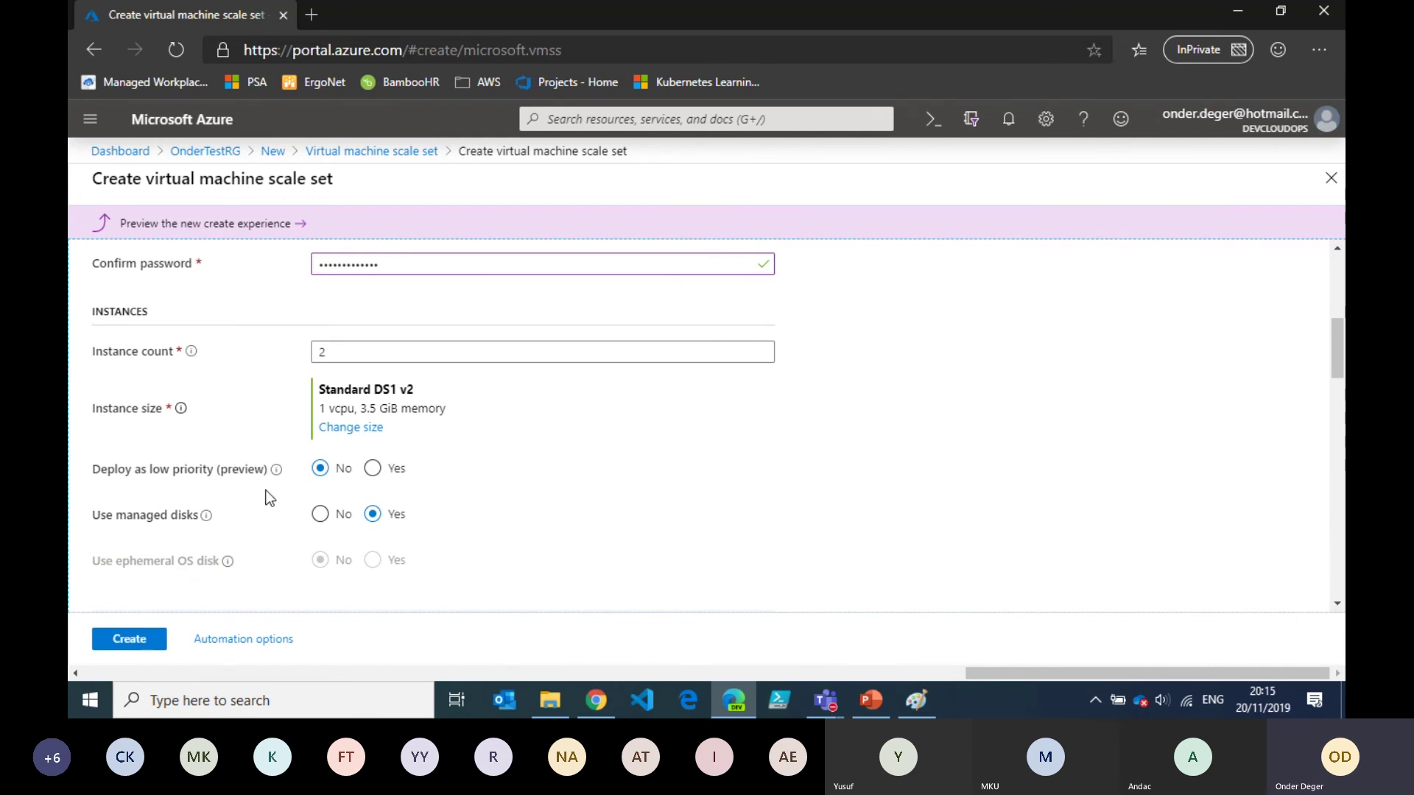
scroll(270, 499, "down", 3)
scroll(269, 500, "down", 2)
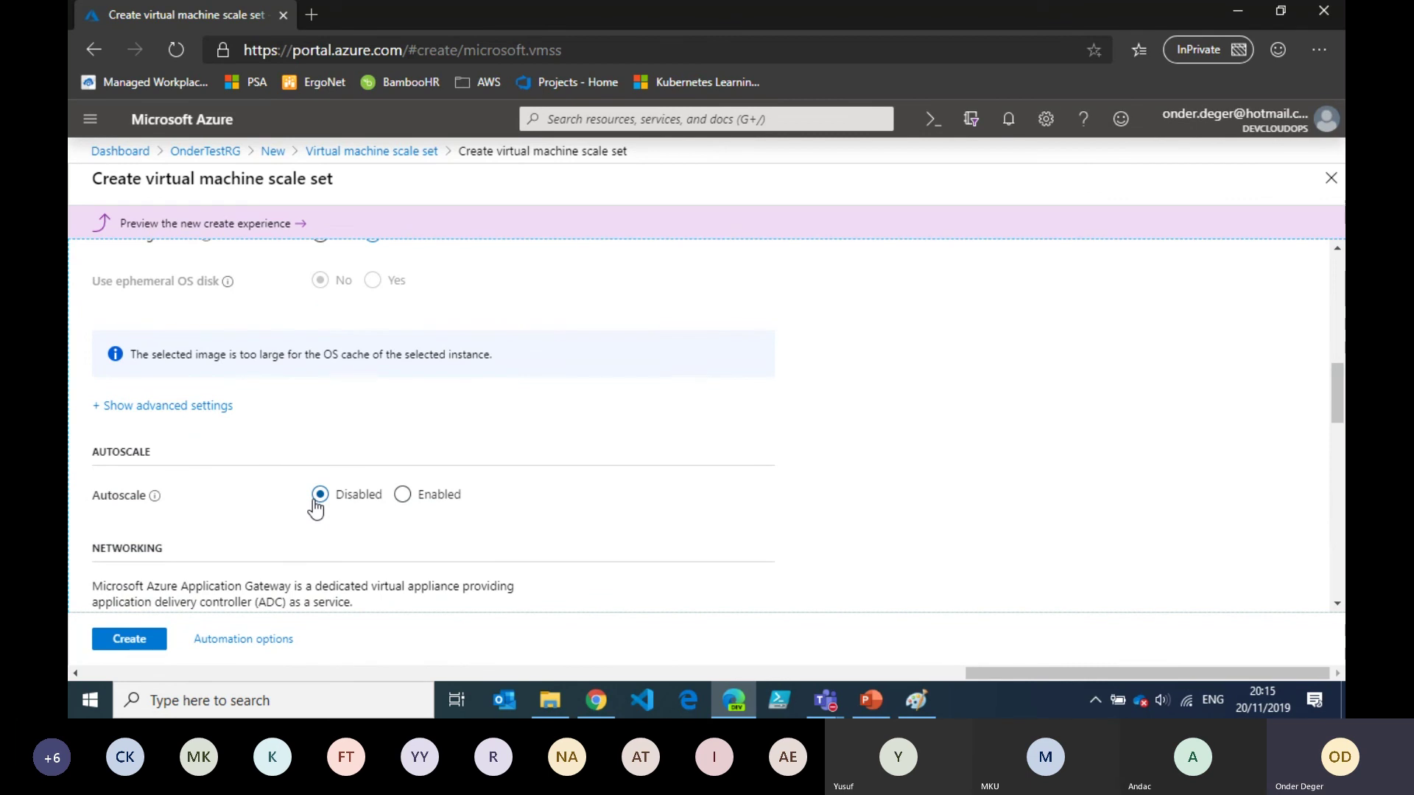
scroll(273, 529, "down", 5)
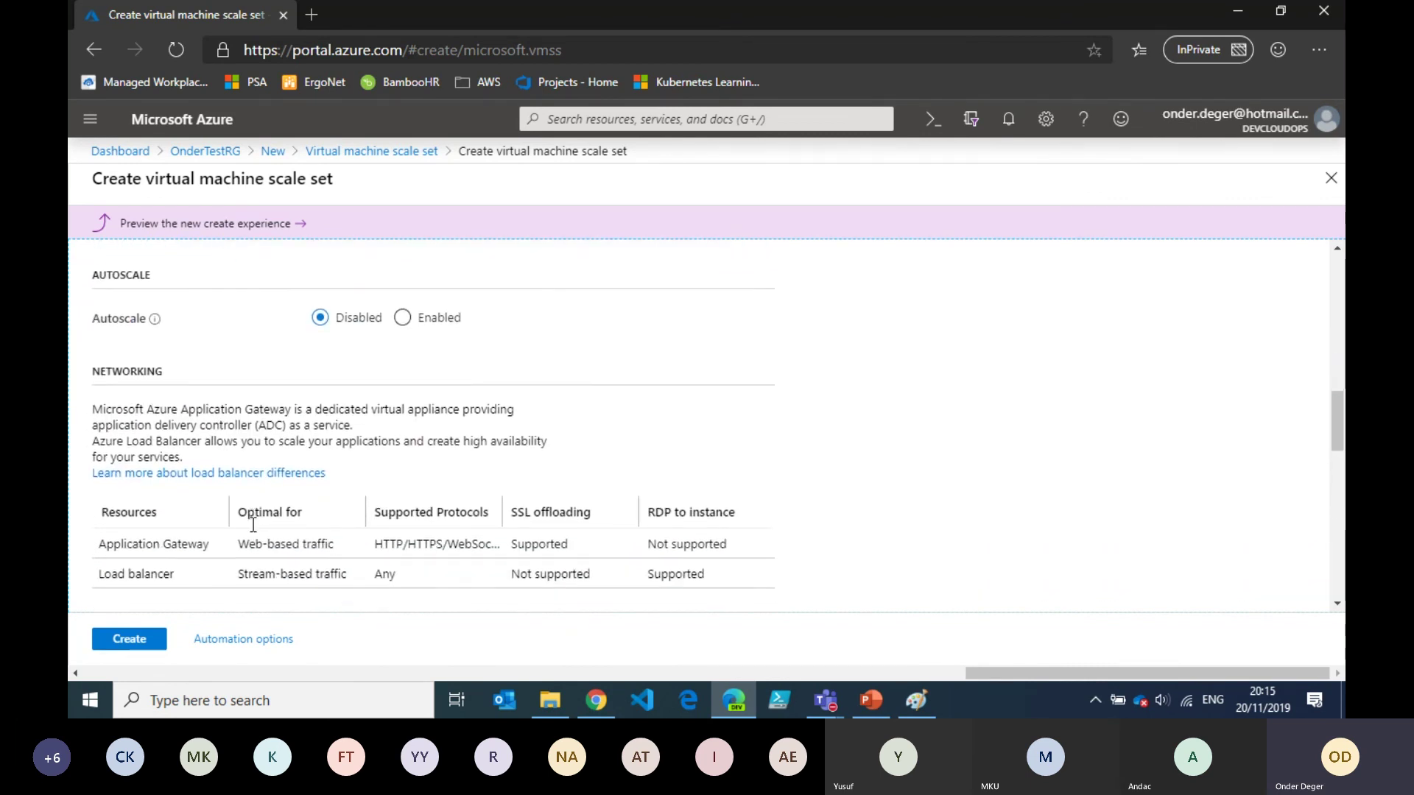
scroll(265, 550, "down", 1)
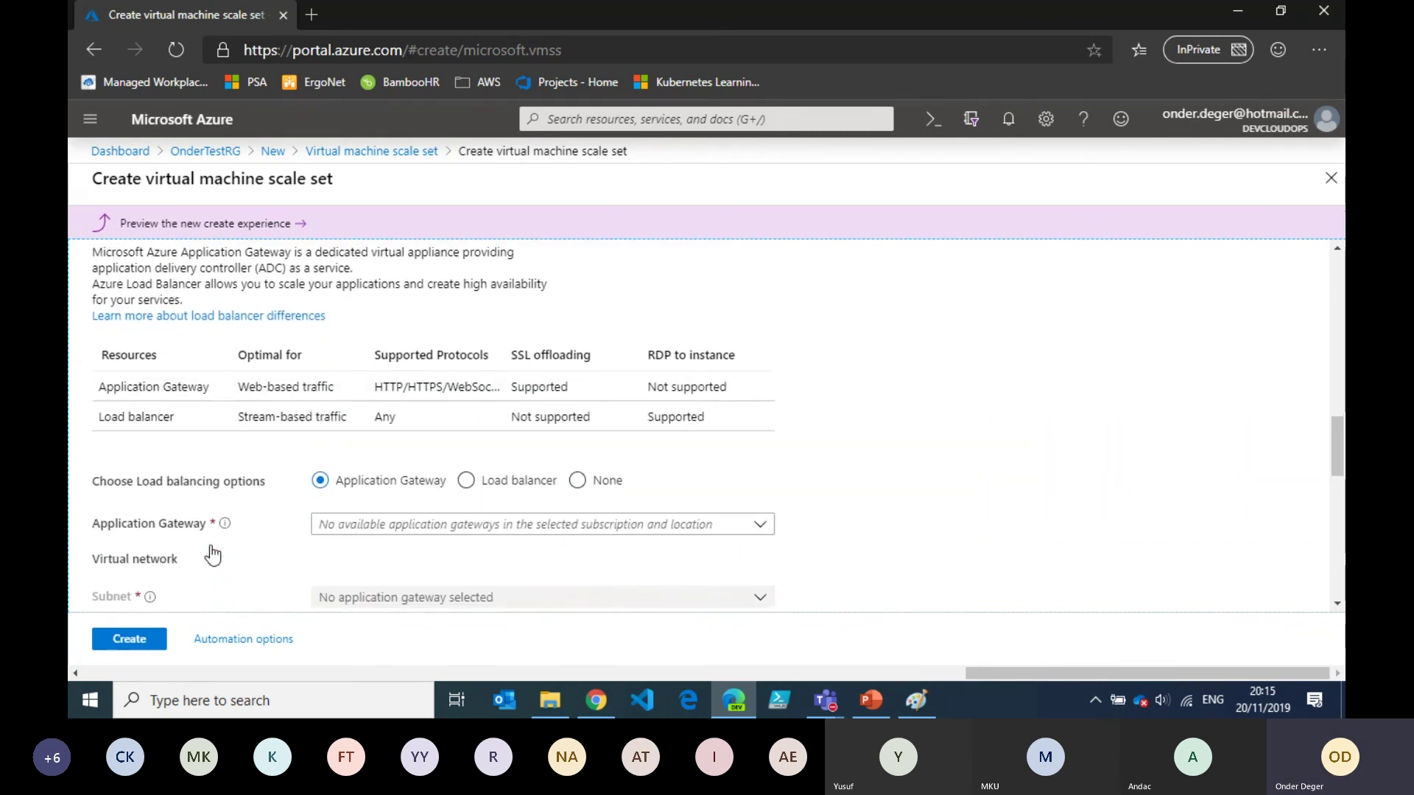
Choose None for load balancing and OnderTest-vnet as the virtual network.
left_click(578, 480)
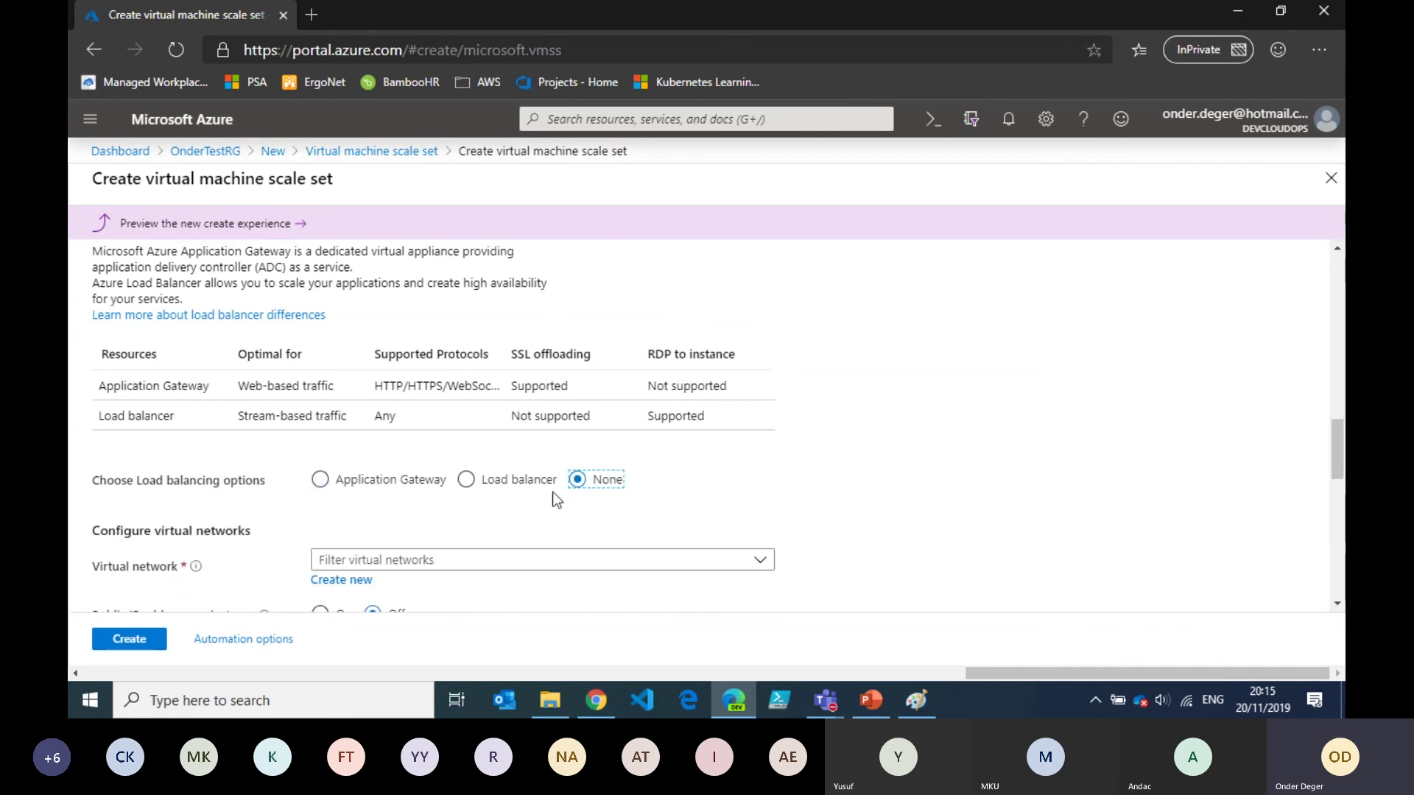
scroll(253, 515, "down", 1)
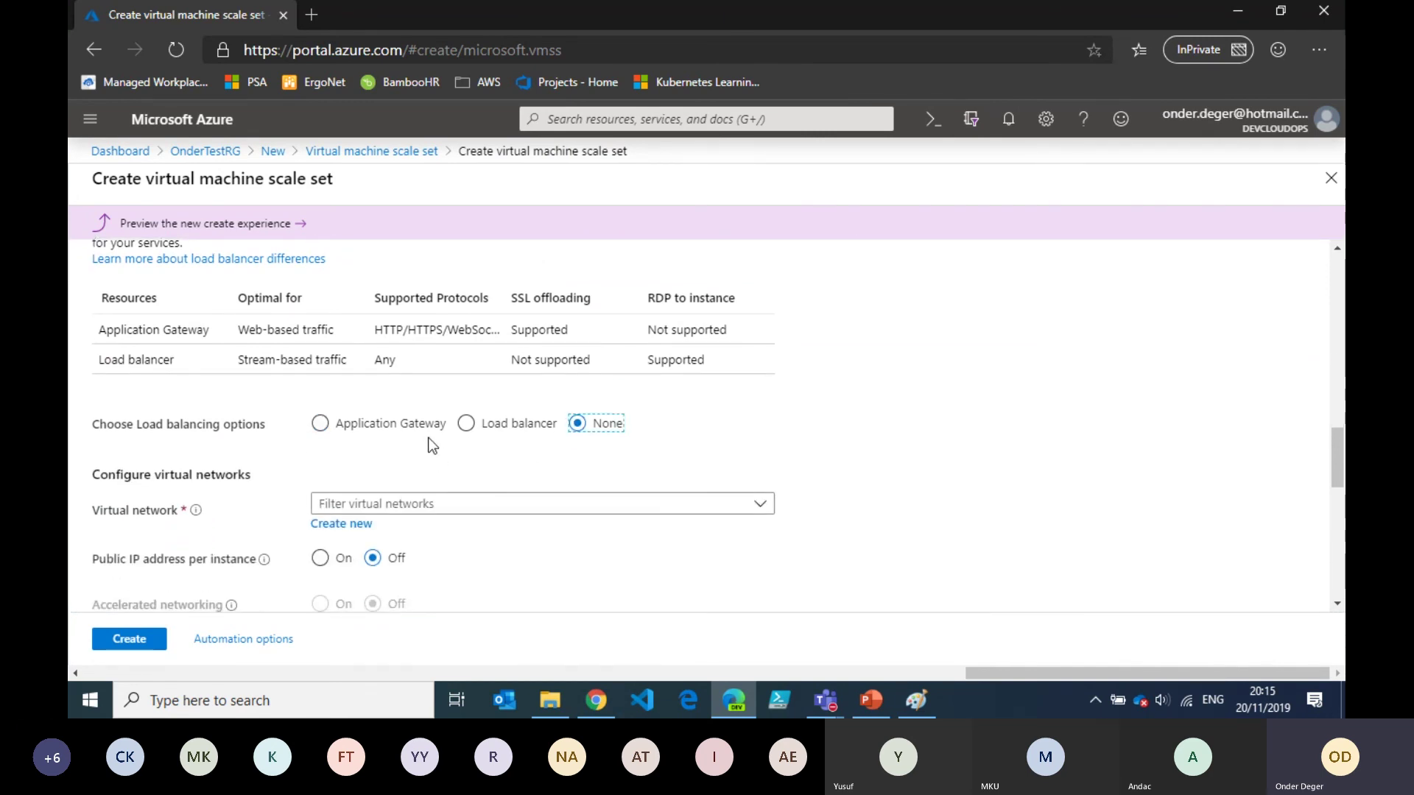
scroll(433, 580, "down", 1)
left_click(505, 446)
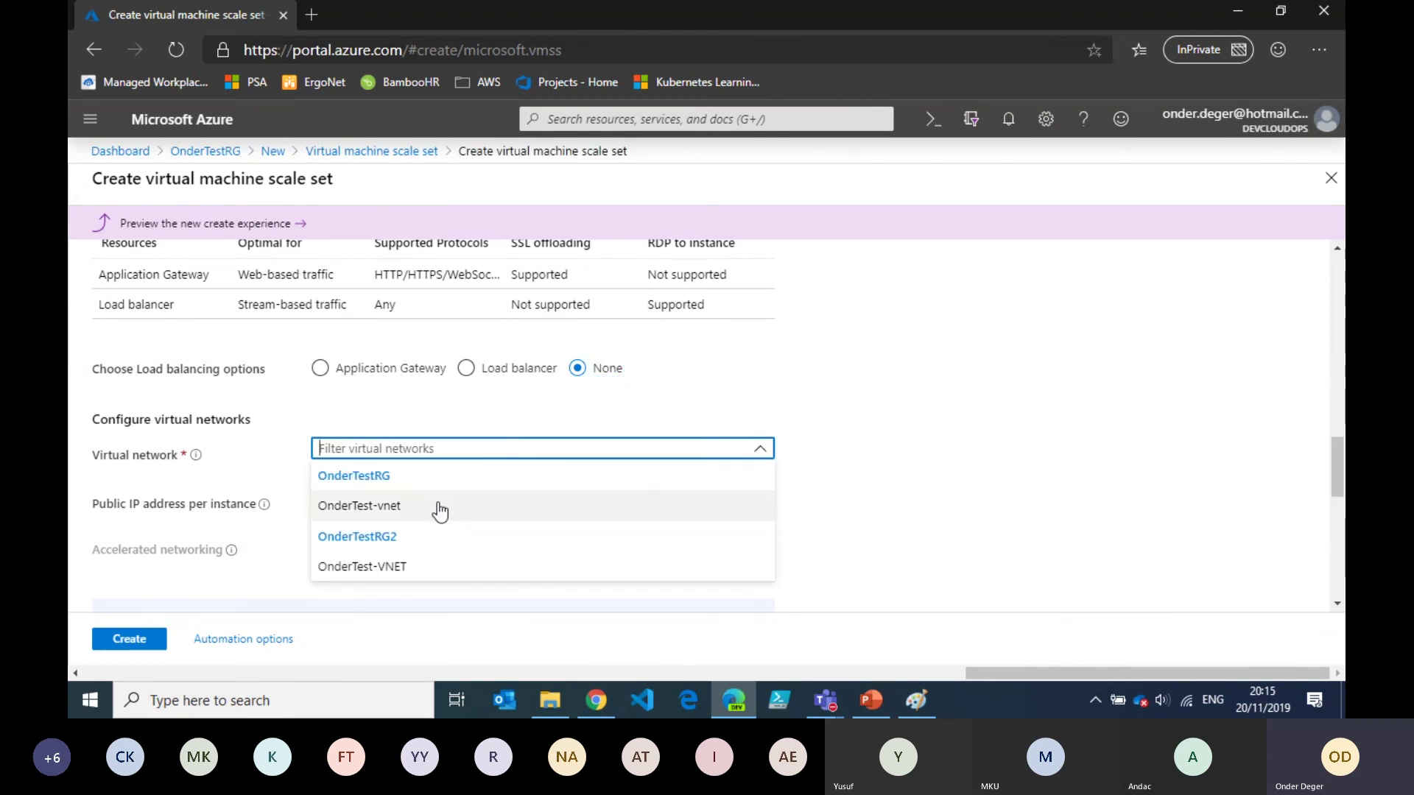
left_click(440, 509)
Create the scale set, starting its deployment to OnderTestRG.
scroll(563, 516, "down", 1)
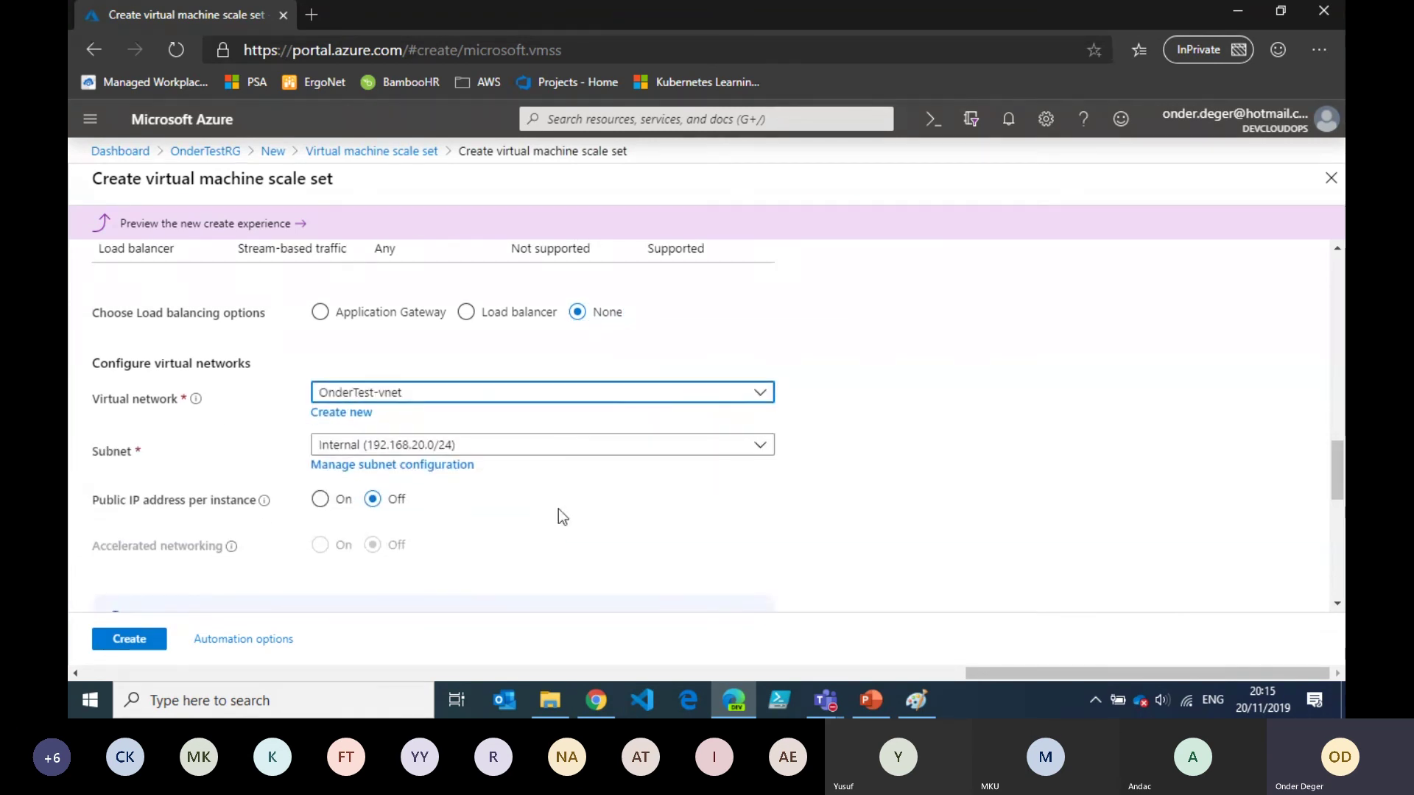
scroll(167, 572, "down", 3)
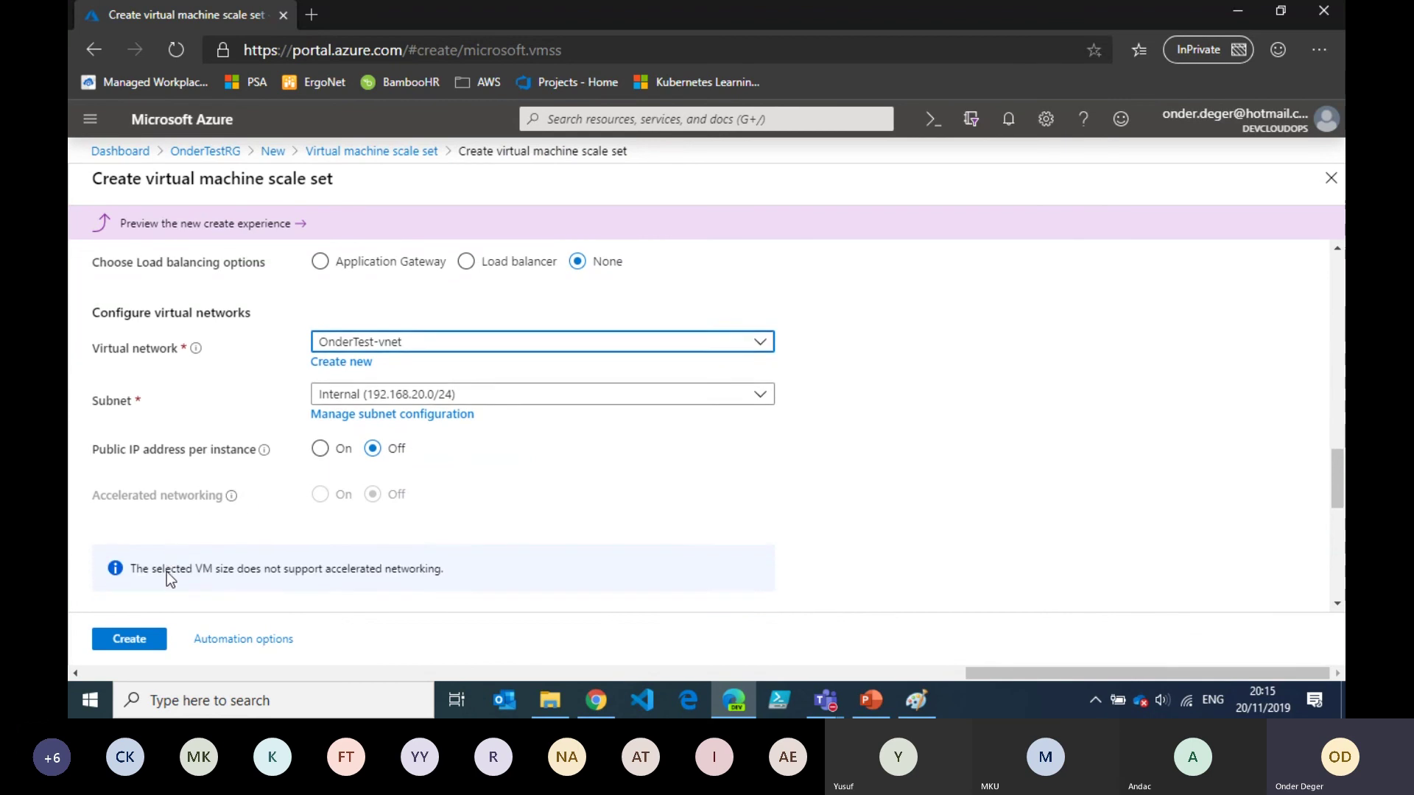
scroll(184, 575, "down", 1)
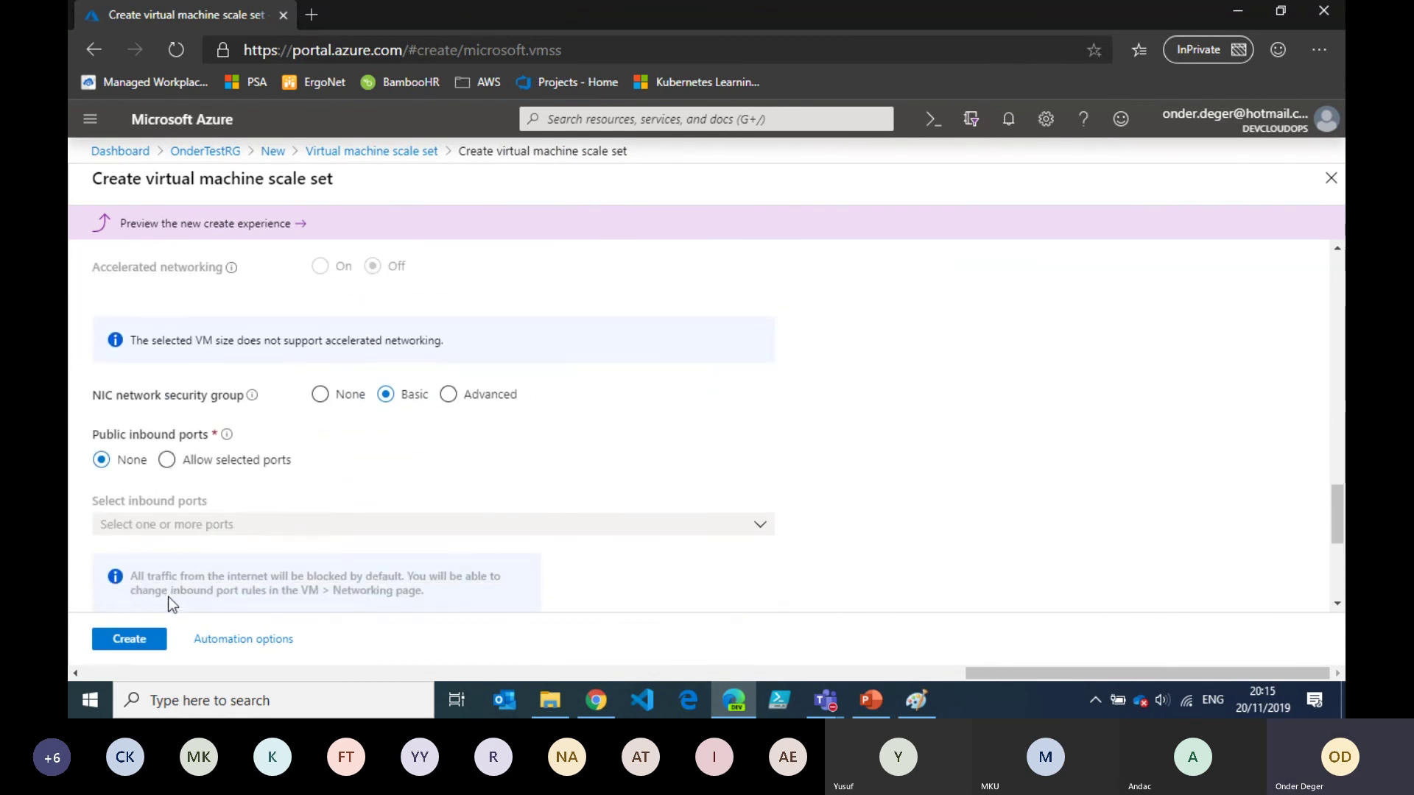
left_click(162, 638)
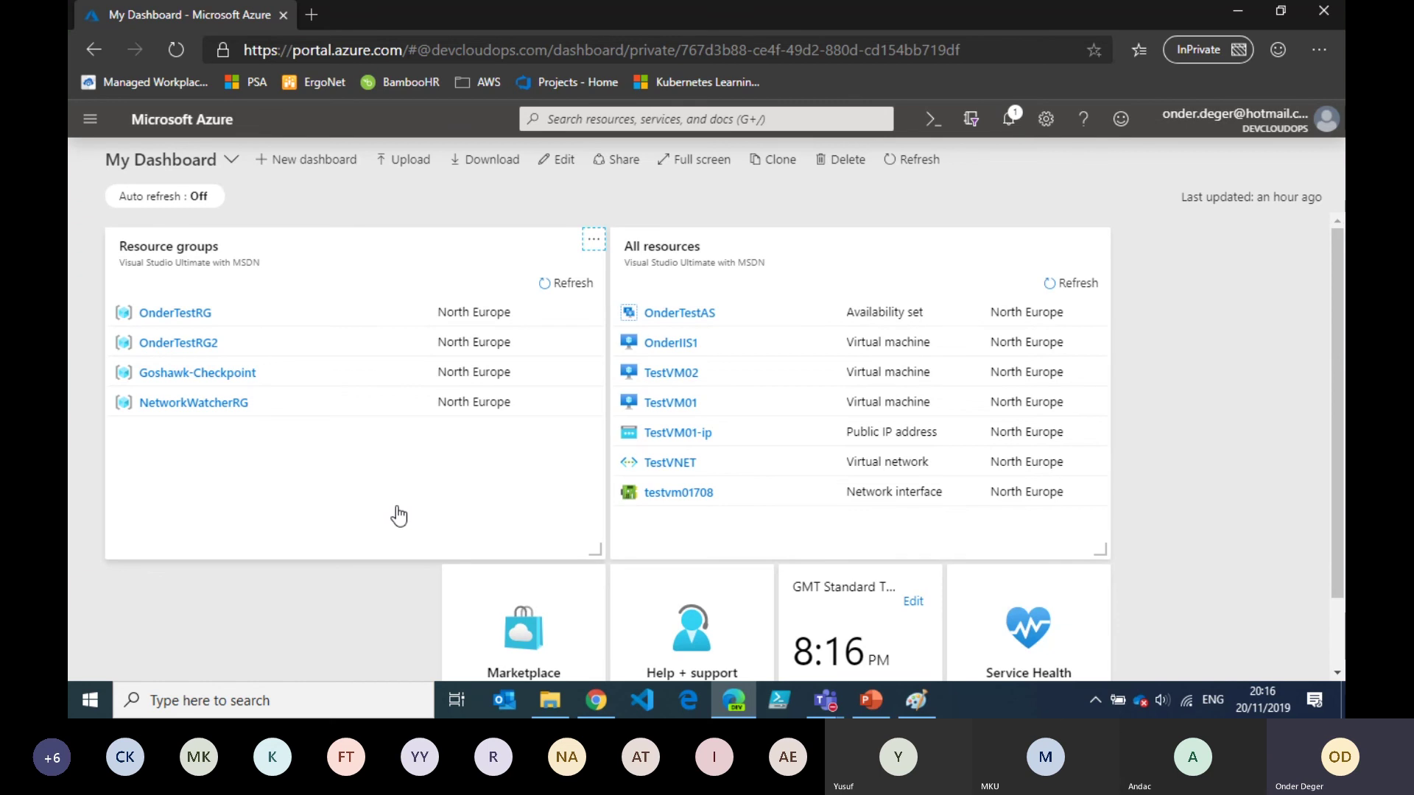
Open the in-progress deployment's overview from the Notifications panel.
left_click(1009, 118)
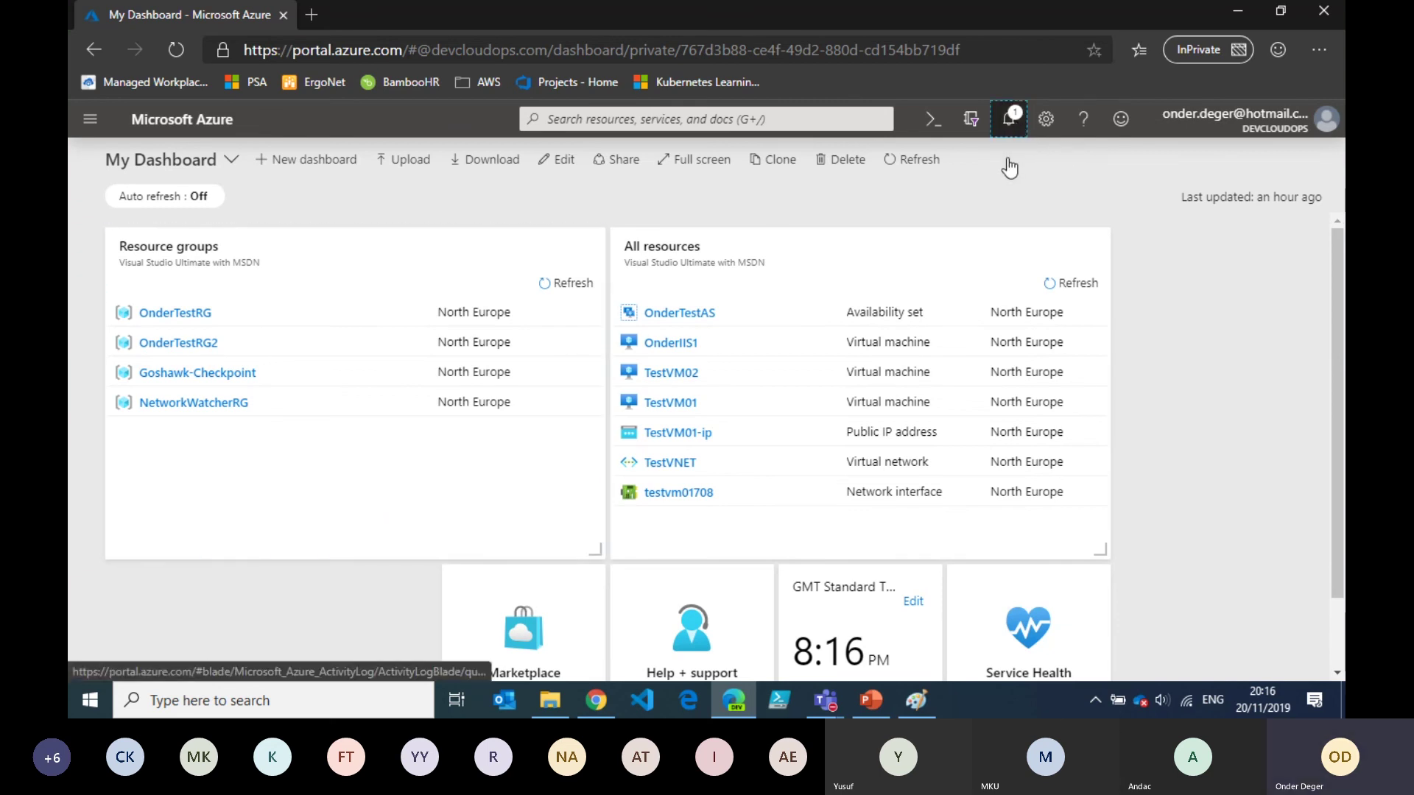
left_click(992, 237)
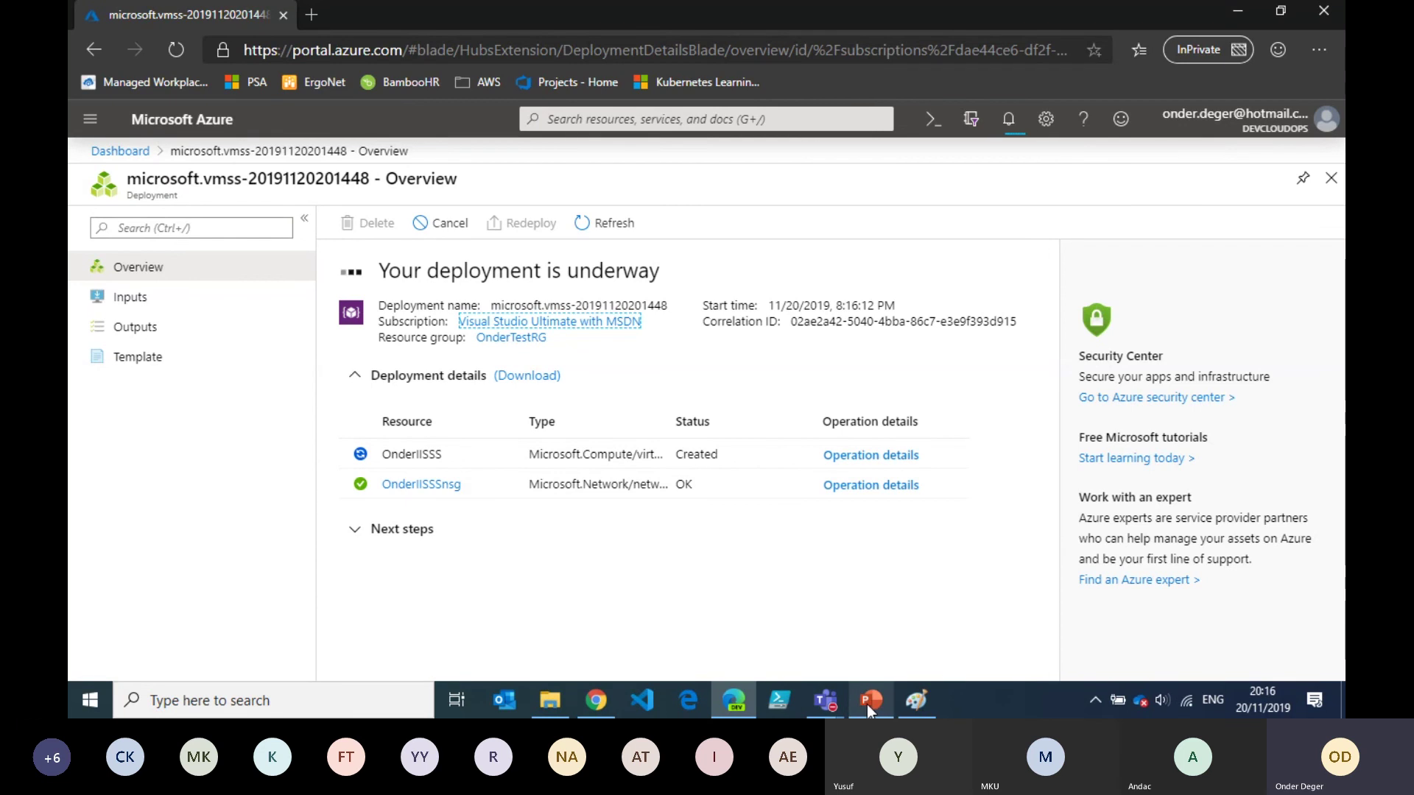
Bring PowerPoint forward and move through slide 27 to slide 28, Sanal Makine Uzantıları.
mouse_move(868, 704)
left_click(872, 631)
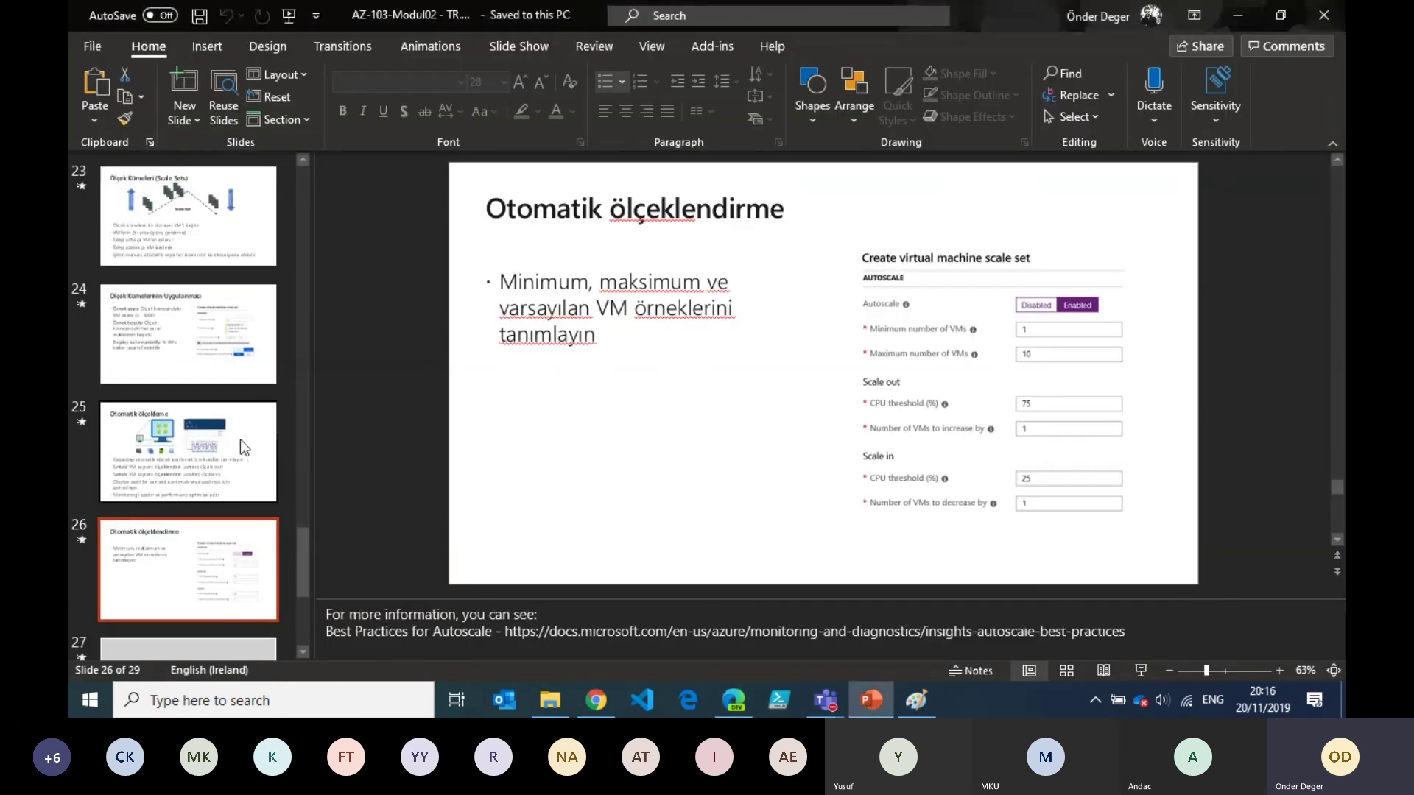
scroll(243, 447, "down", 3)
left_click(259, 548)
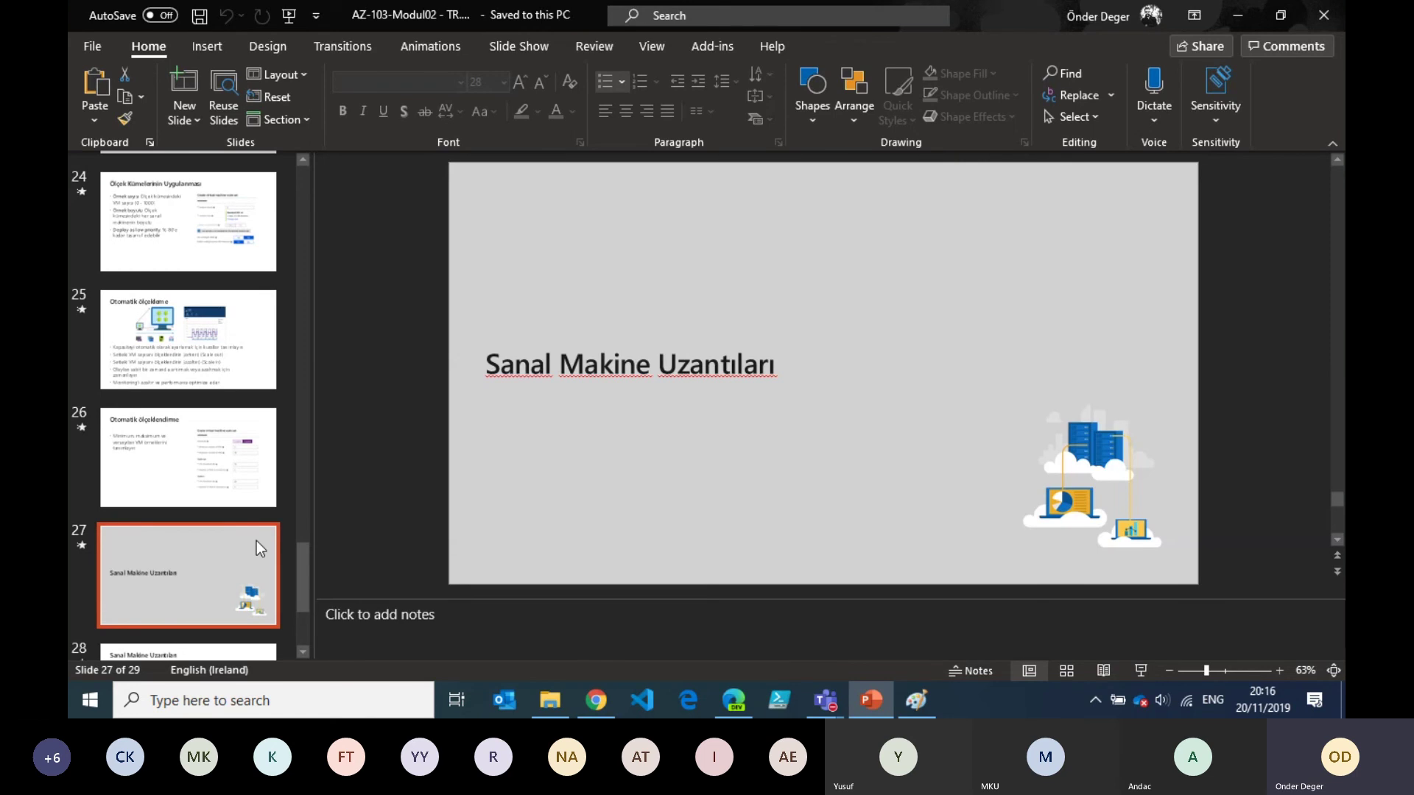
scroll(259, 547, "down", 2)
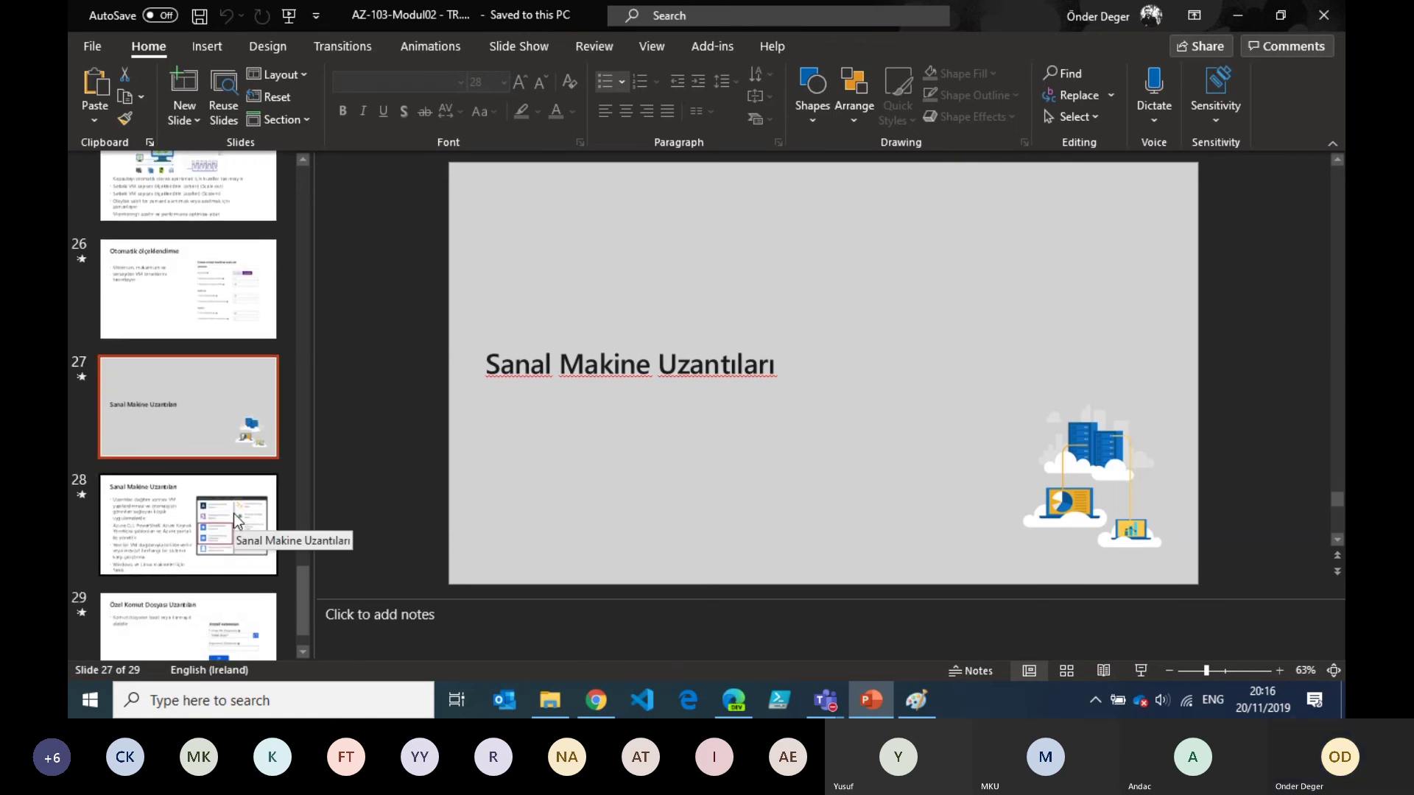
left_click(235, 517)
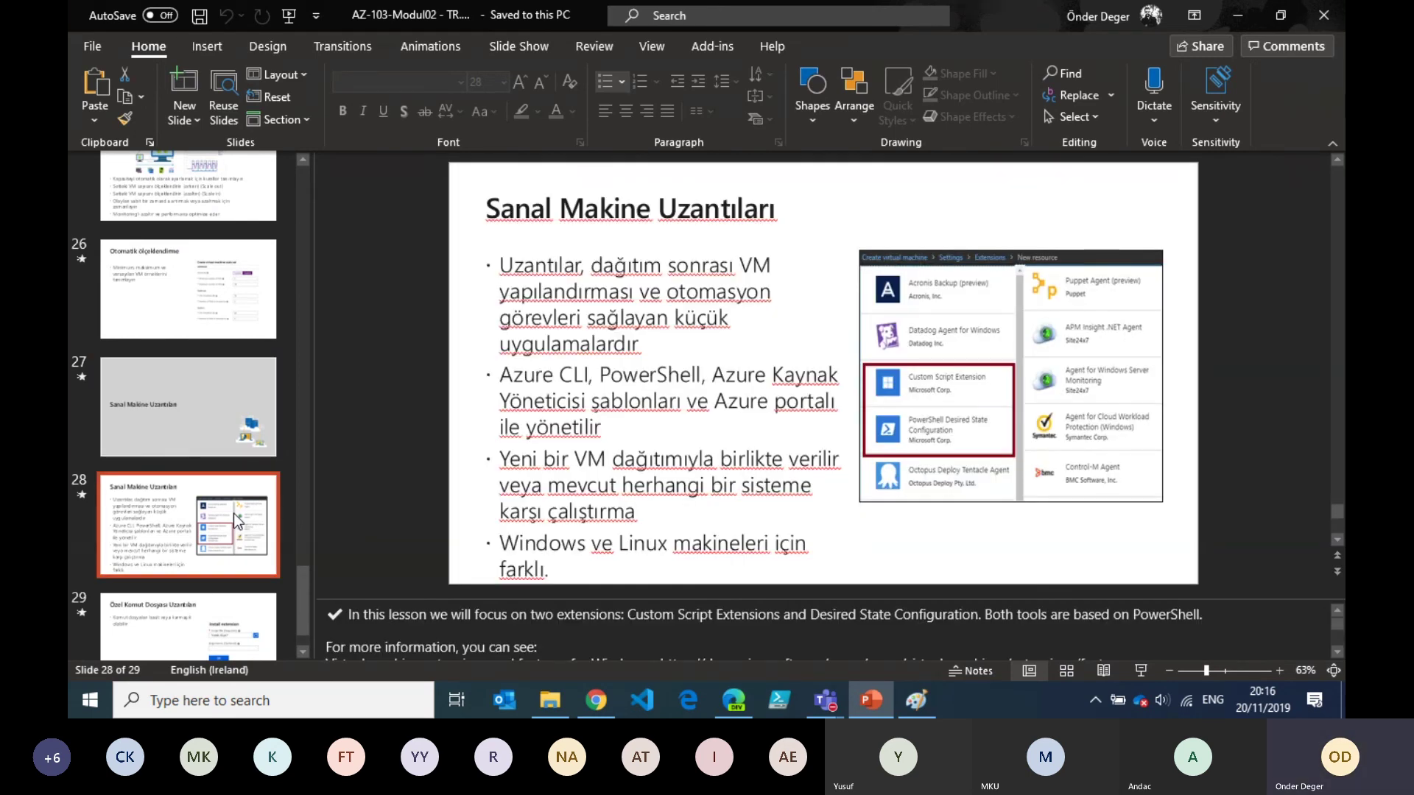